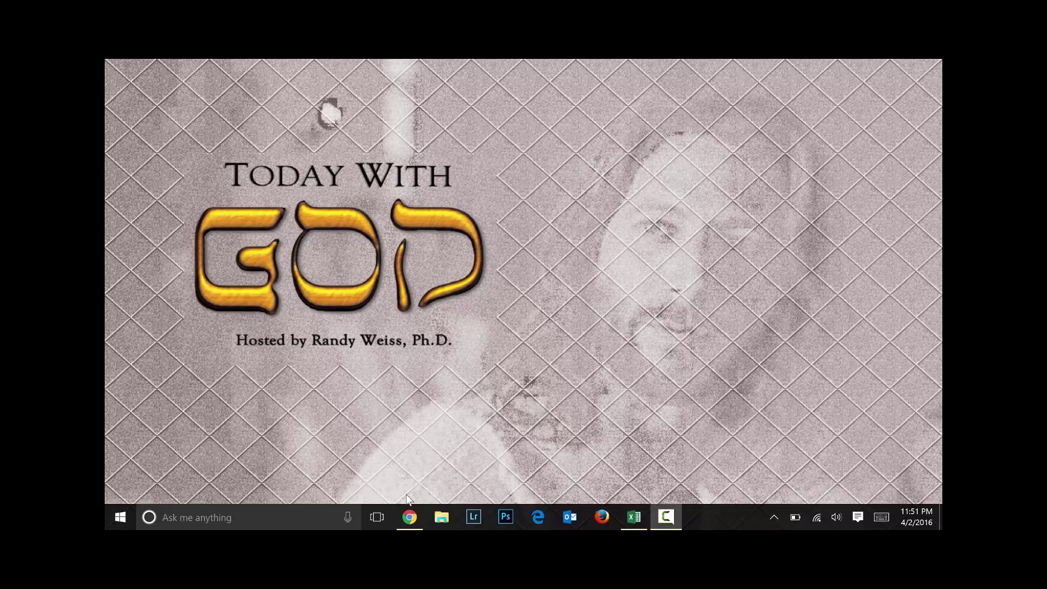
Bring up the Logitech USB Headset H390 page and look over its $35.70 price and similar headsets
{"action": "left_click", "coordinate": [409, 516]}
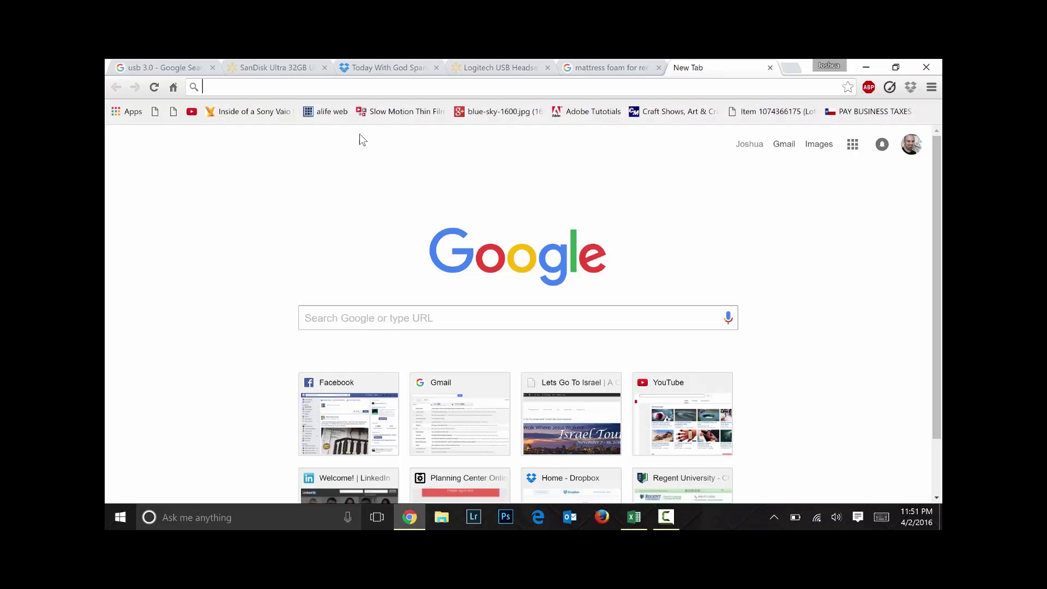
{"action": "left_click", "coordinate": [506, 64]}
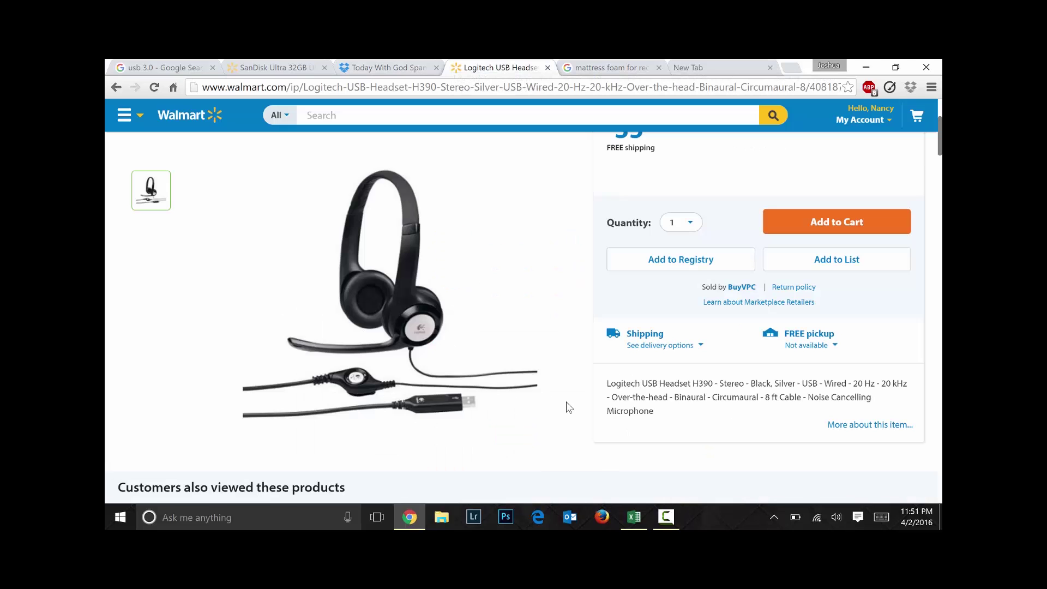
{"action": "scroll", "coordinate": [567, 408], "scroll_direction": "down", "scroll_amount": 3}
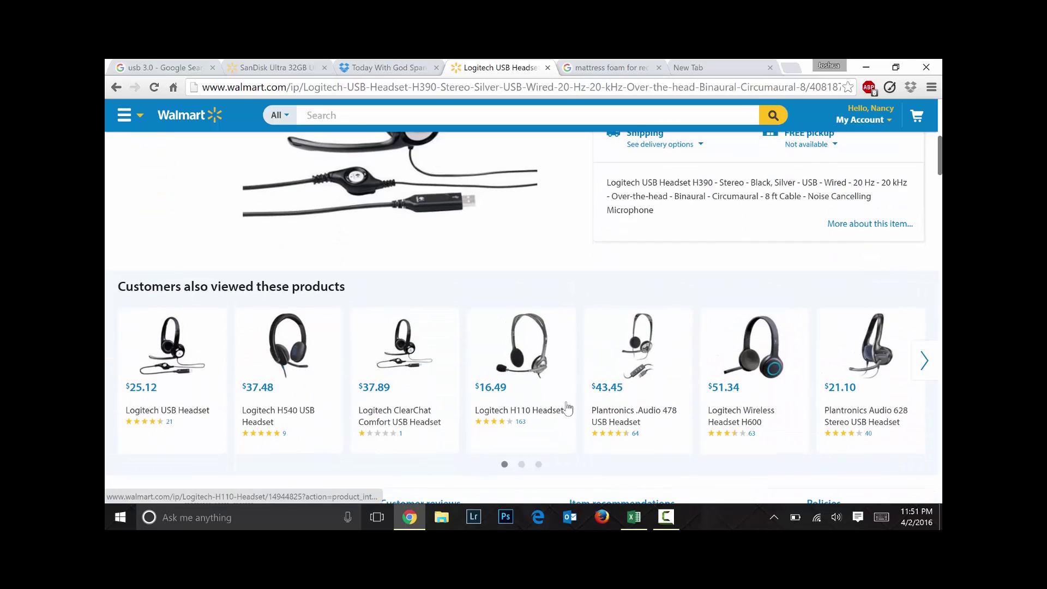
{"action": "scroll", "coordinate": [567, 408], "scroll_direction": "up", "scroll_amount": 1}
{"action": "scroll", "coordinate": [567, 408], "scroll_direction": "up", "scroll_amount": 5}
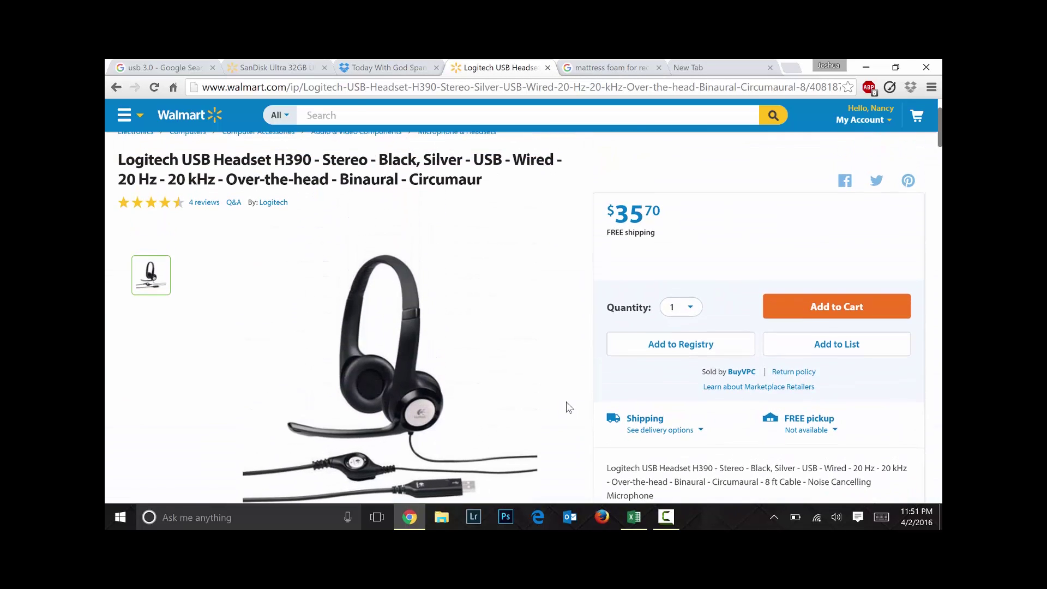
{"action": "scroll", "coordinate": [567, 408], "scroll_direction": "down", "scroll_amount": 2}
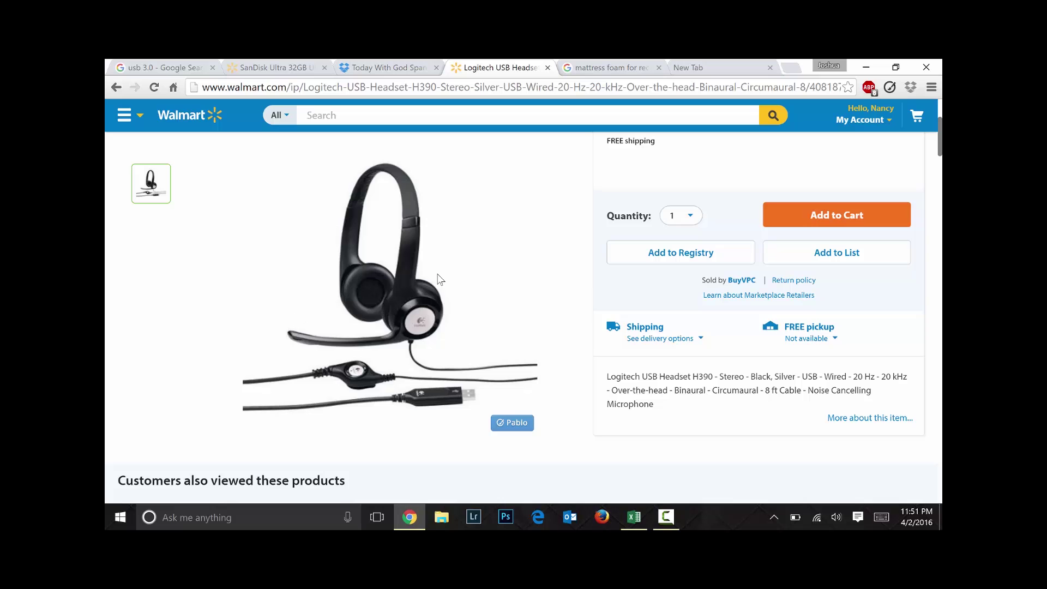
{"action": "scroll", "coordinate": [440, 277], "scroll_direction": "up", "scroll_amount": 3}
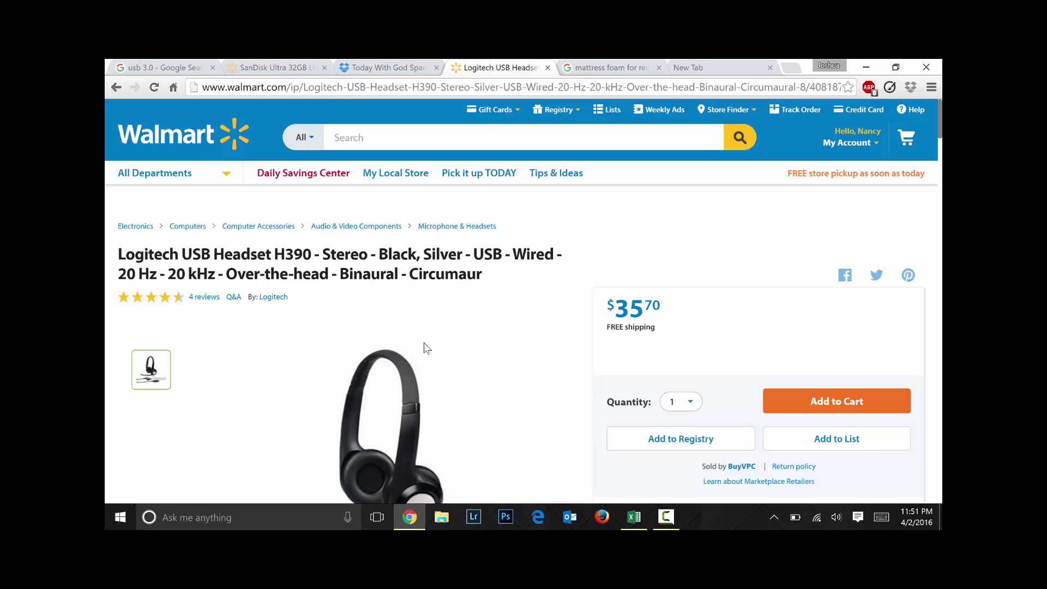
Switch to the Walmart page for the SanDisk Ultra 32GB USB 3.0 Flash Drive, priced $33.99
{"action": "left_click", "coordinate": [283, 68]}
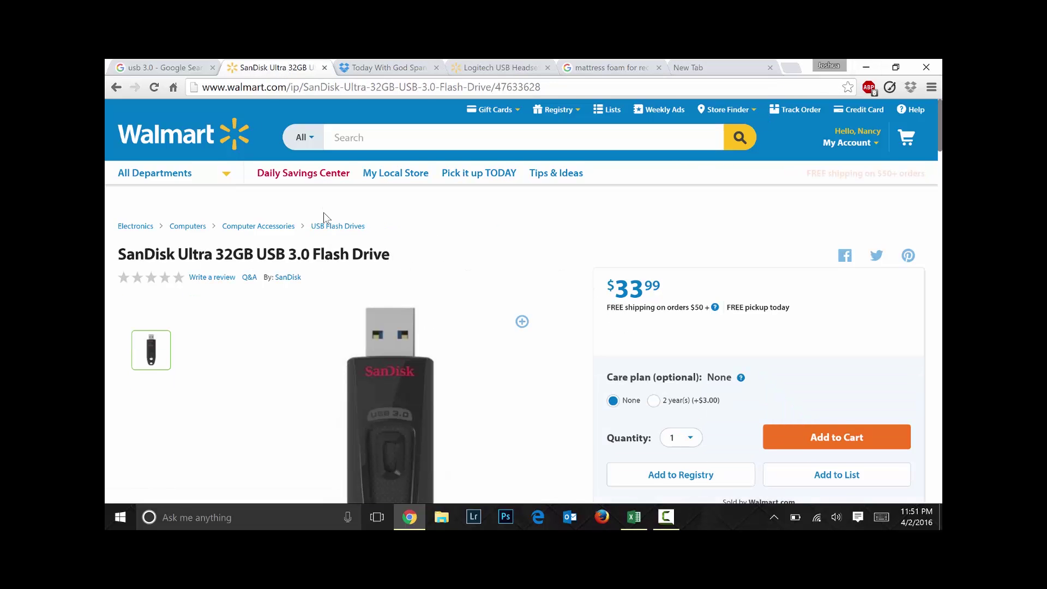
{"action": "scroll", "coordinate": [325, 217], "scroll_direction": "down", "scroll_amount": 1}
{"action": "scroll", "coordinate": [325, 218], "scroll_direction": "down", "scroll_amount": 2}
{"action": "scroll", "coordinate": [324, 213], "scroll_direction": "up", "scroll_amount": 1}
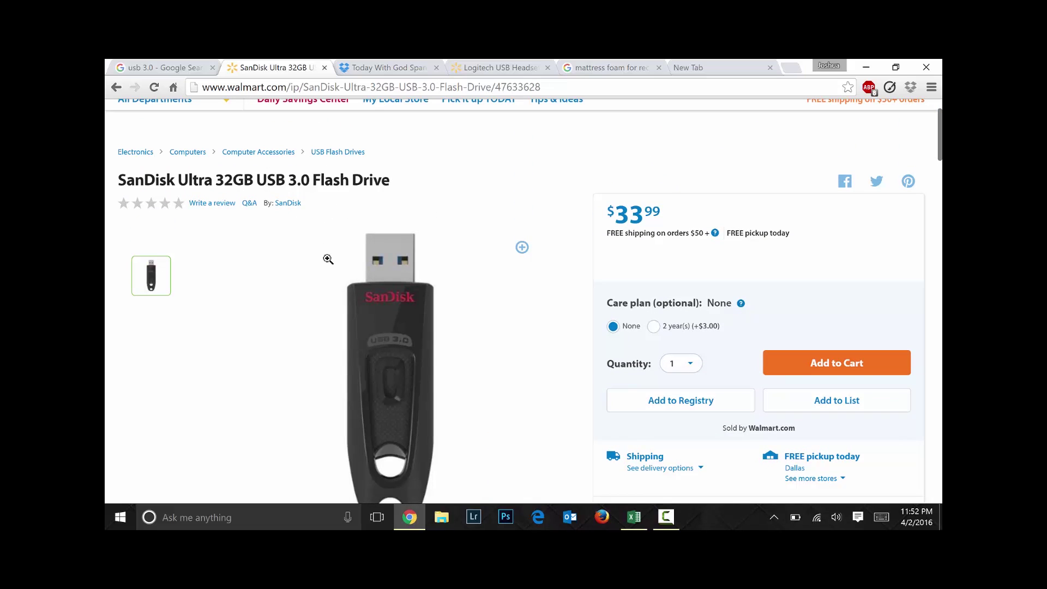
Highlight 'USB 3.0' in the product title, then enlarge and close the product photo
{"action": "left_click_drag", "start_coordinate": [266, 182], "coordinate": [316, 174]}
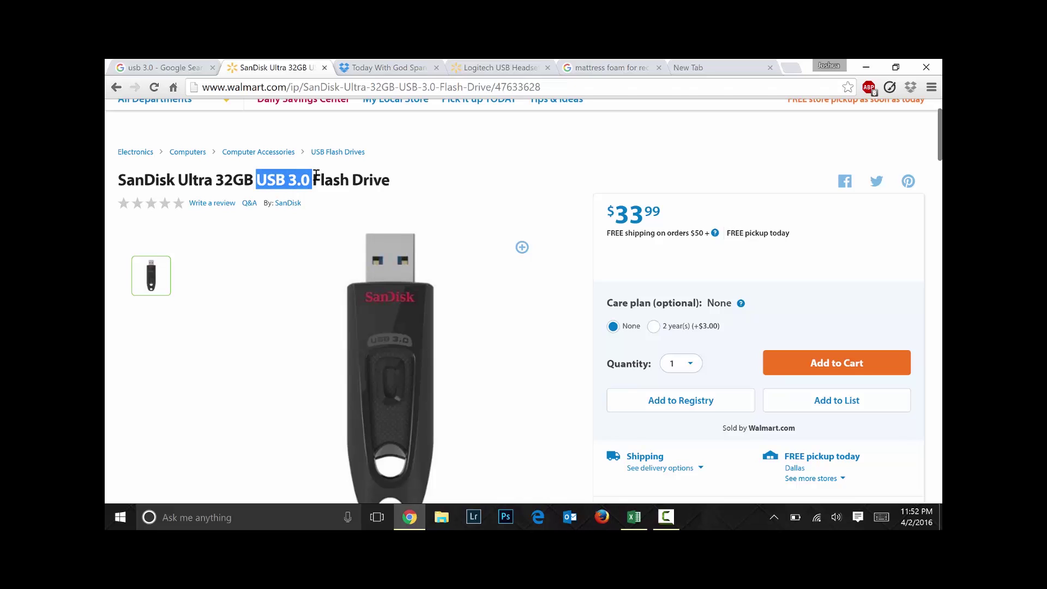
{"action": "left_click", "coordinate": [516, 371]}
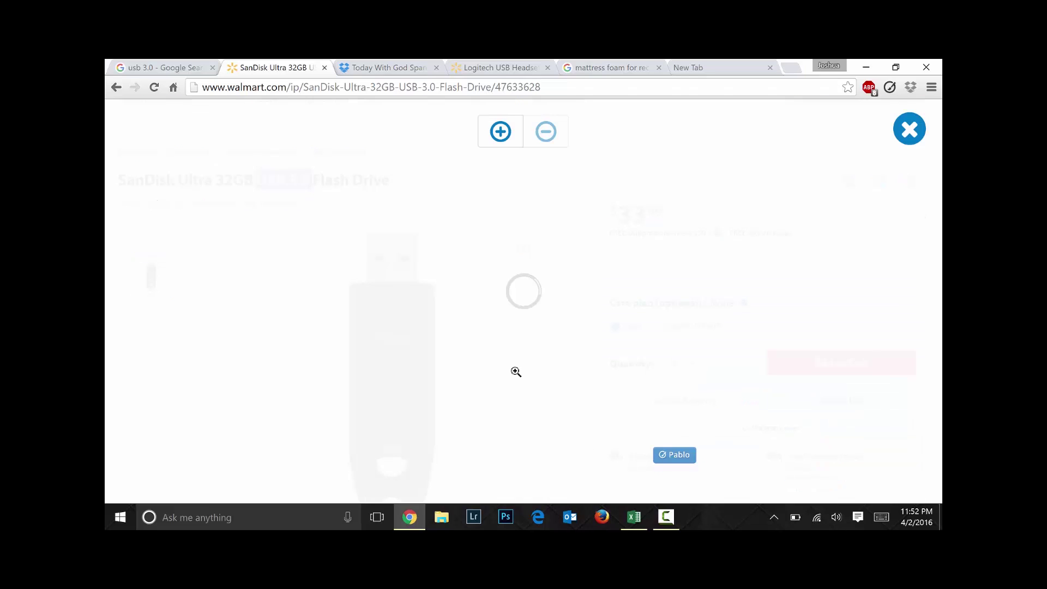
{"action": "left_click", "coordinate": [909, 129]}
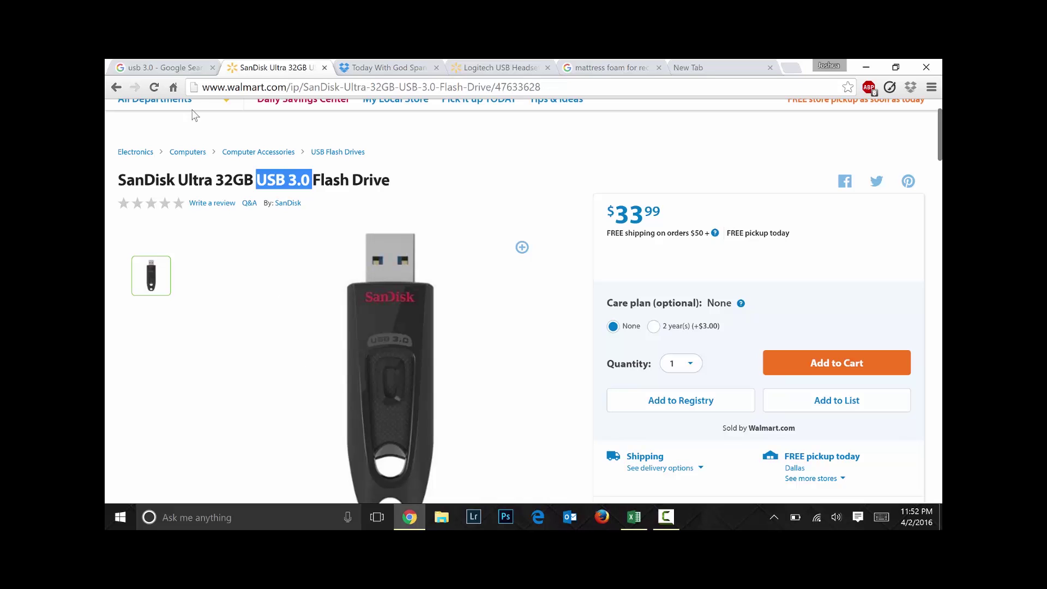
Scroll far down the 'usb 3.0' Google Images results of cables, ports and hubs
{"action": "left_click", "coordinate": [177, 69]}
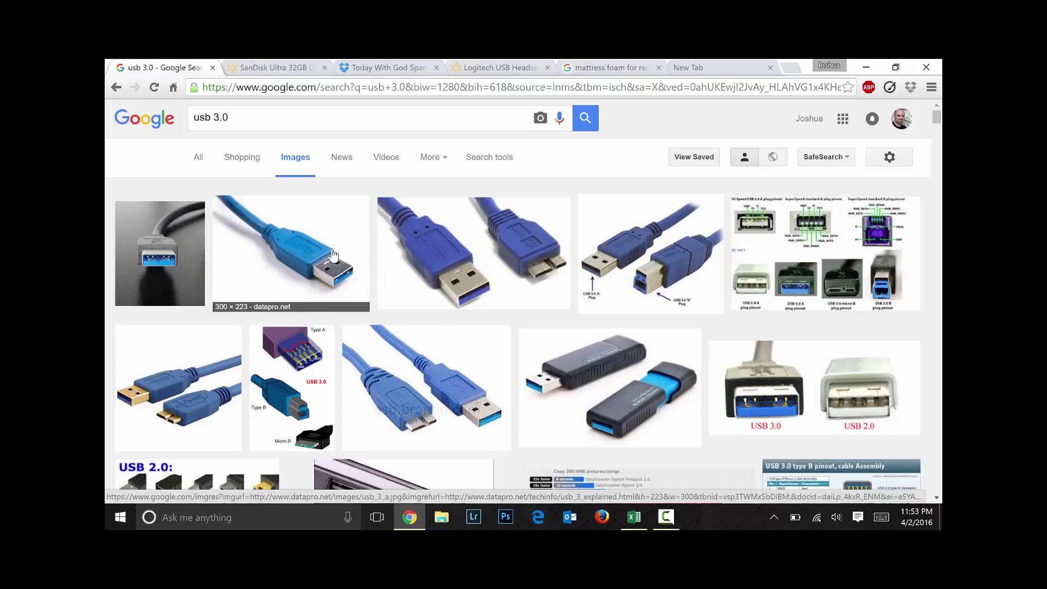
{"action": "scroll", "coordinate": [496, 385], "scroll_direction": "down", "scroll_amount": 2}
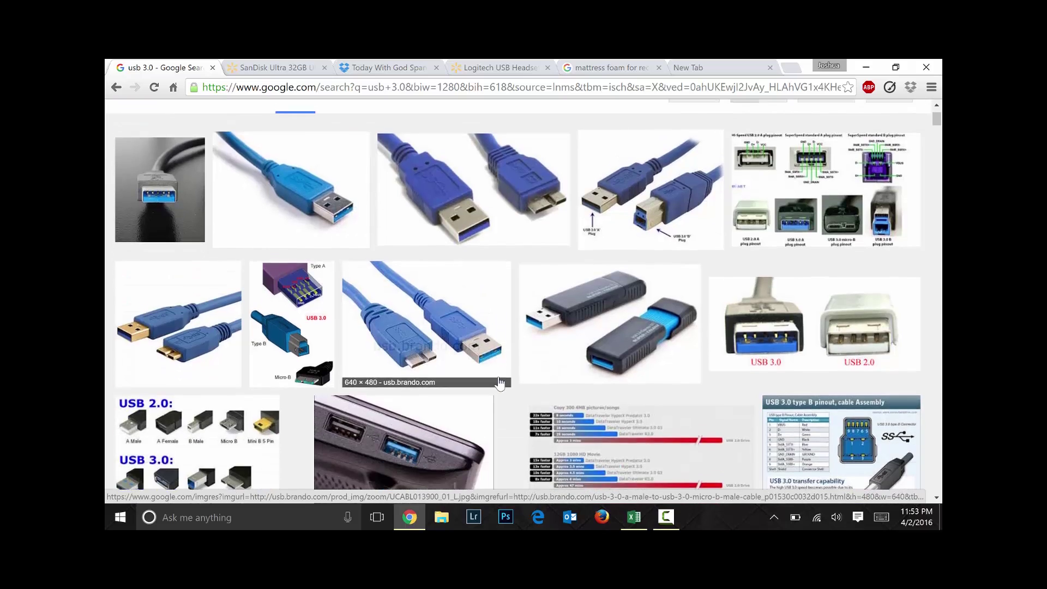
{"action": "scroll", "coordinate": [499, 376], "scroll_direction": "down", "scroll_amount": 3}
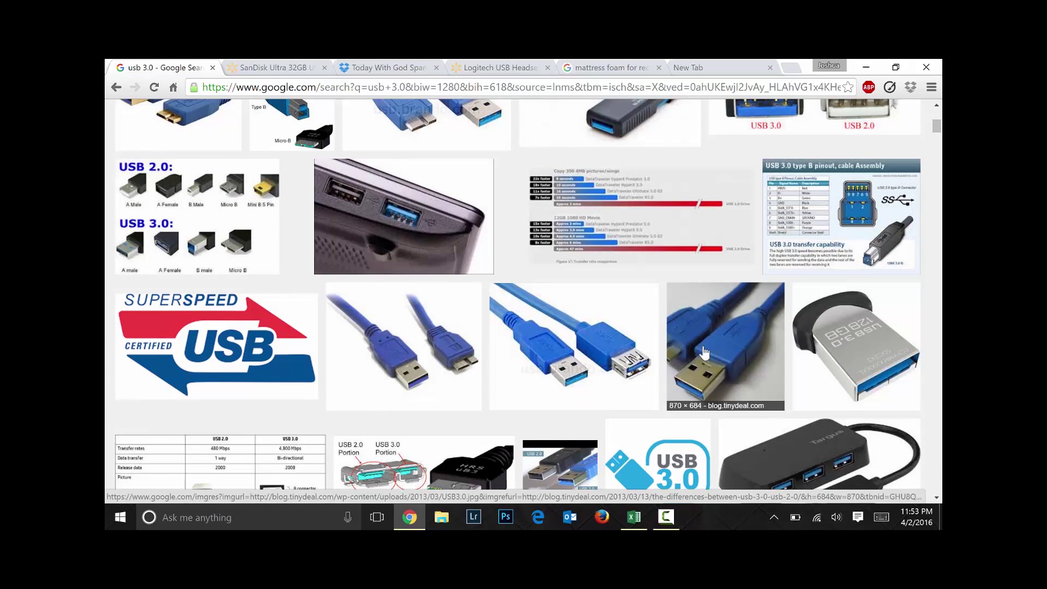
{"action": "scroll", "coordinate": [526, 401], "scroll_direction": "down", "scroll_amount": 2}
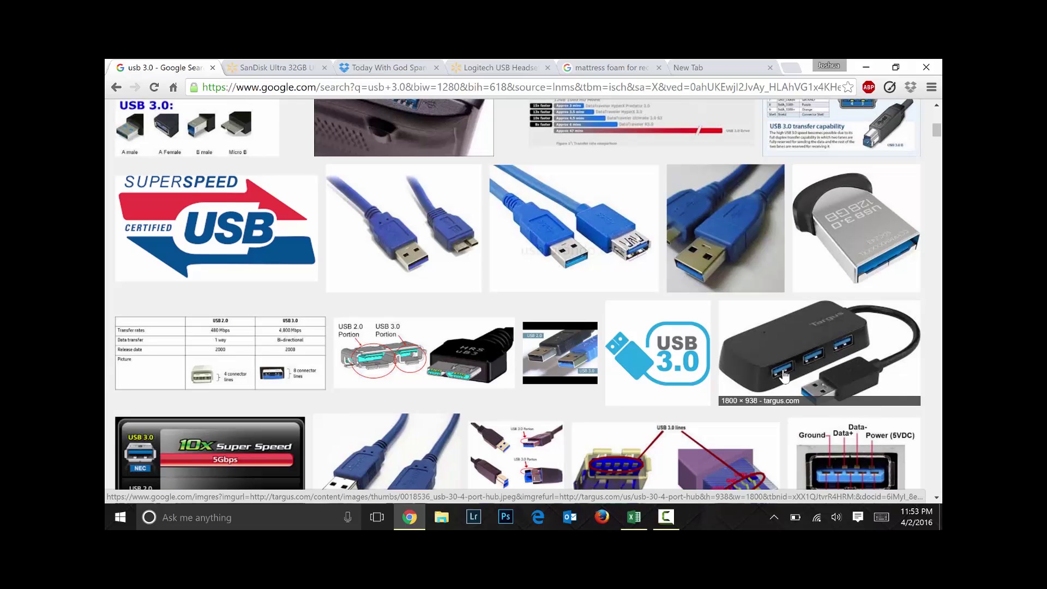
{"action": "scroll", "coordinate": [565, 433], "scroll_direction": "down", "scroll_amount": 2}
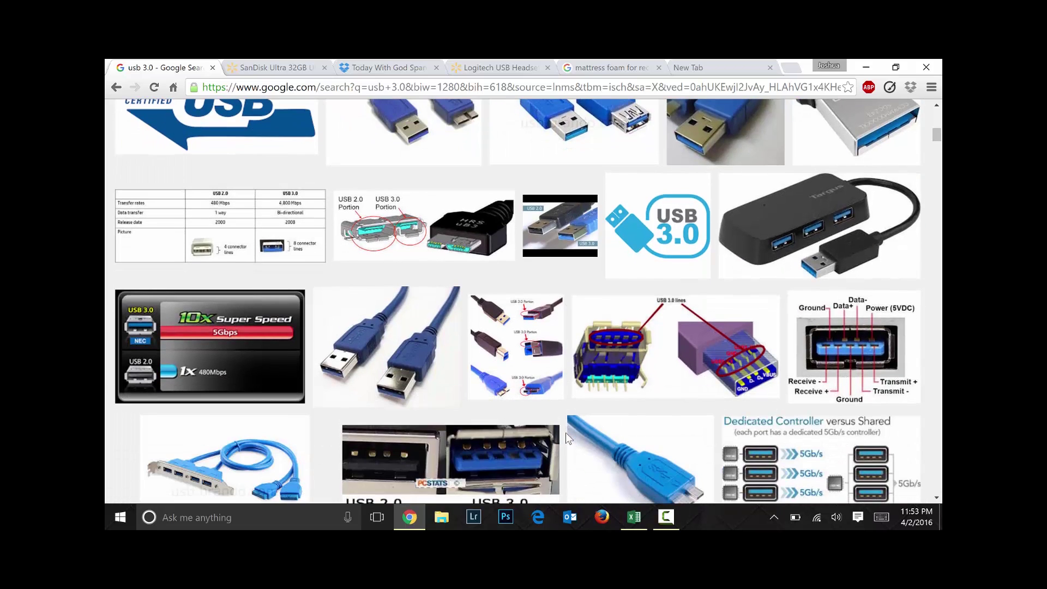
{"action": "scroll", "coordinate": [565, 433], "scroll_direction": "down", "scroll_amount": 1}
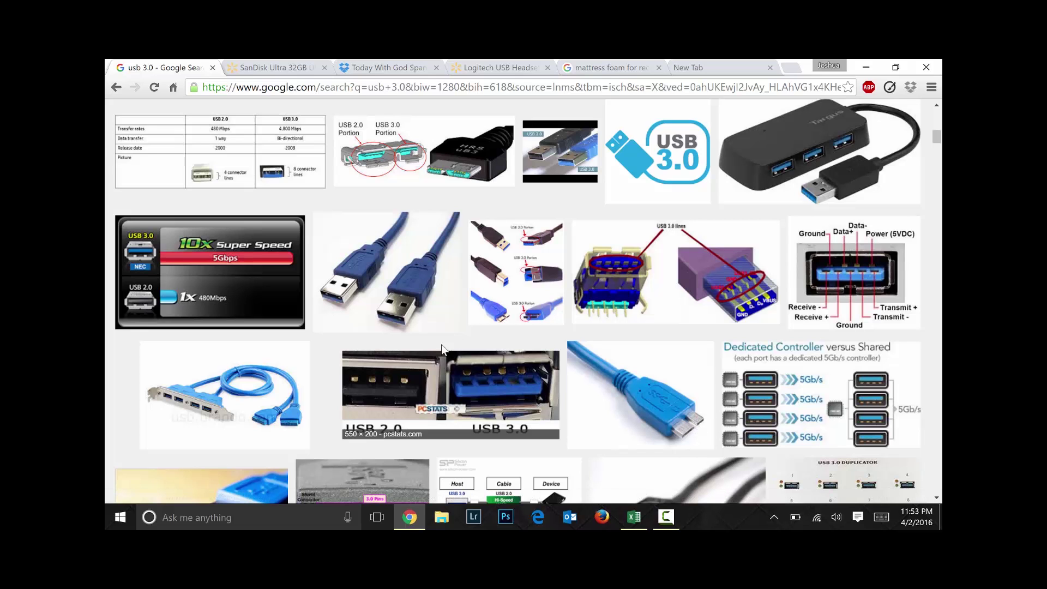
{"action": "scroll", "coordinate": [540, 402], "scroll_direction": "down", "scroll_amount": 3}
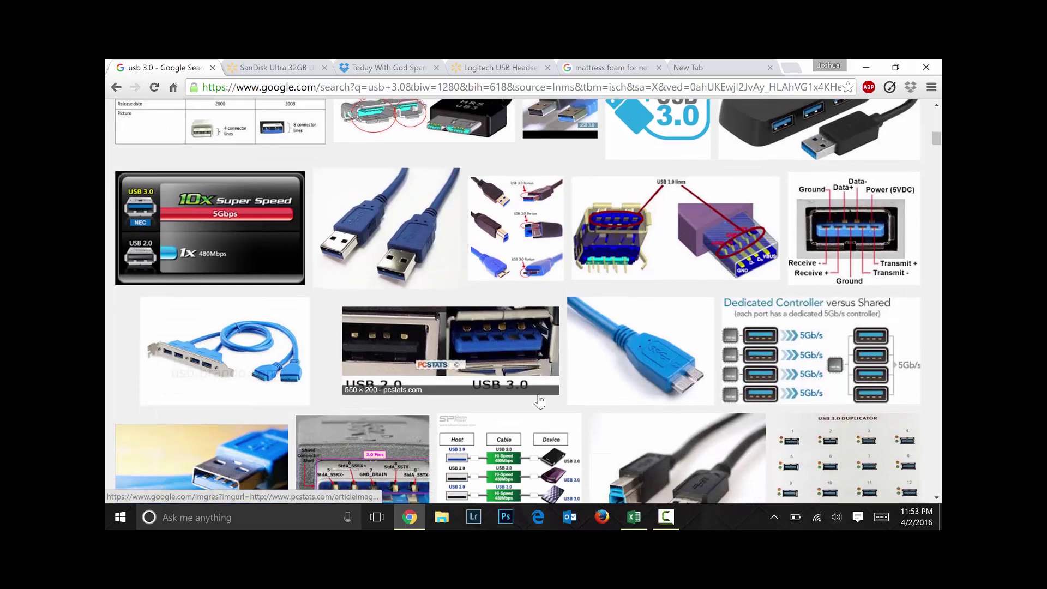
{"action": "scroll", "coordinate": [540, 402], "scroll_direction": "down", "scroll_amount": 8}
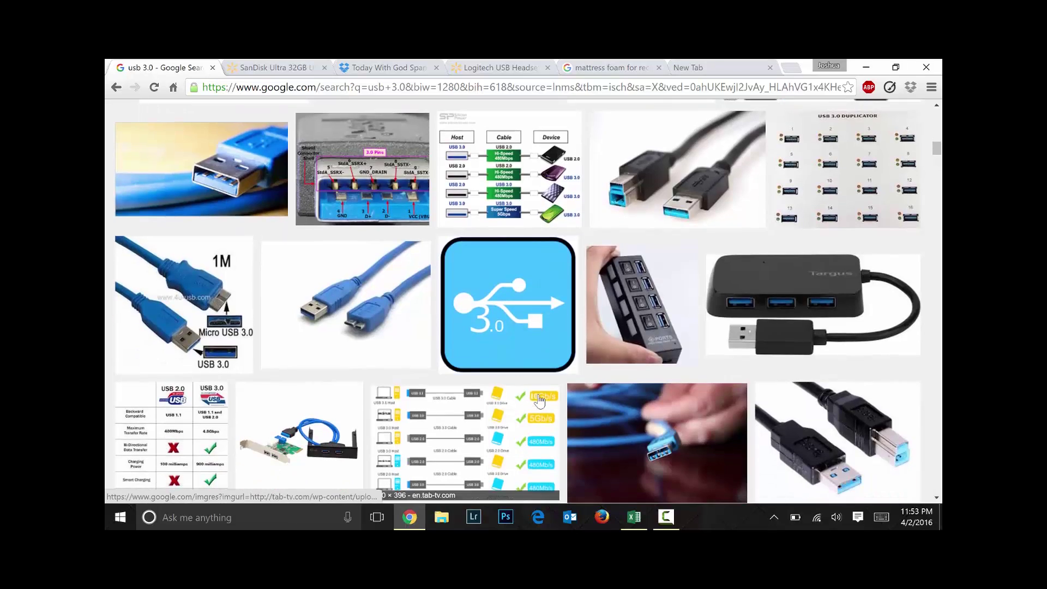
{"action": "scroll", "coordinate": [540, 402], "scroll_direction": "down", "scroll_amount": 10}
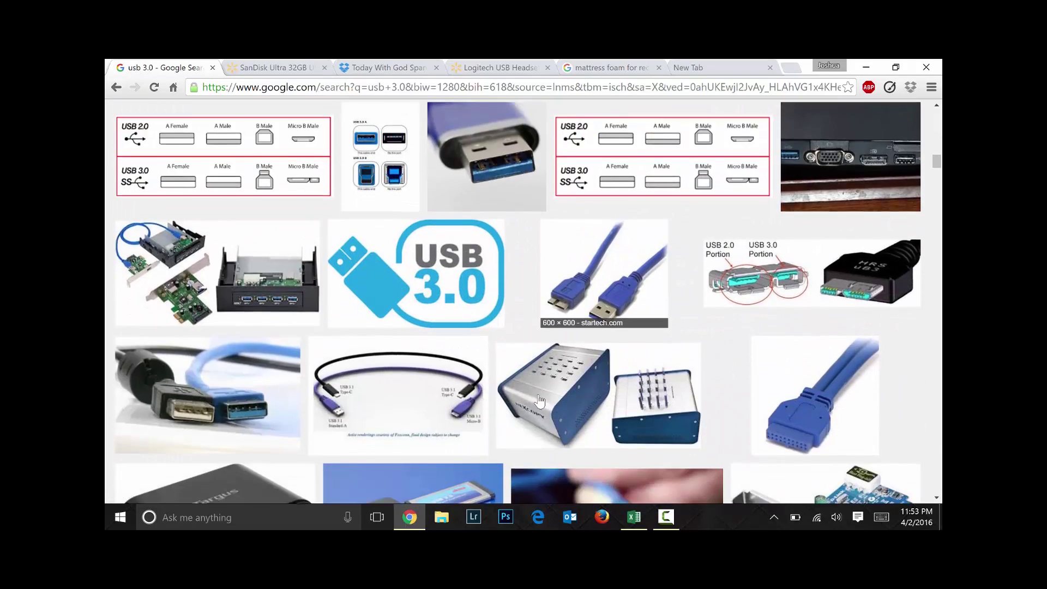
{"action": "scroll", "coordinate": [540, 402], "scroll_direction": "down", "scroll_amount": 8}
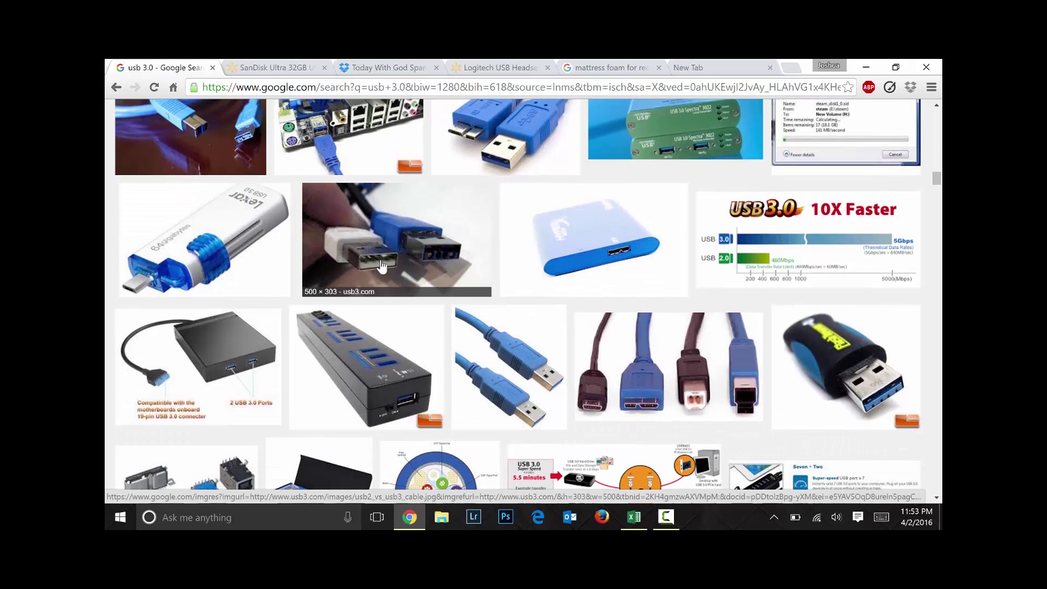
{"action": "scroll", "coordinate": [414, 305], "scroll_direction": "down", "scroll_amount": 6}
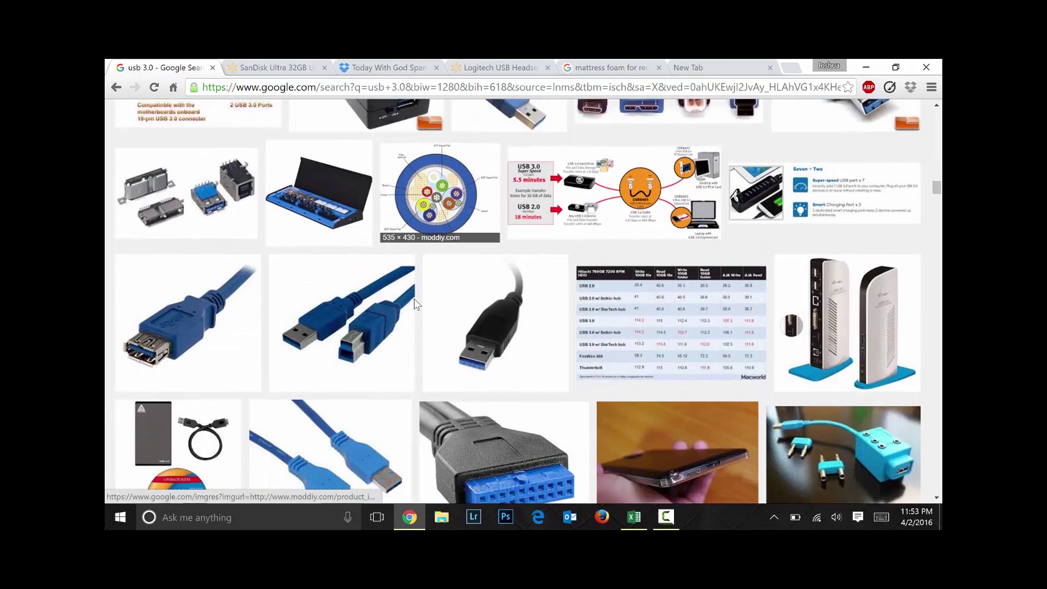
{"action": "scroll", "coordinate": [414, 304], "scroll_direction": "down", "scroll_amount": 7}
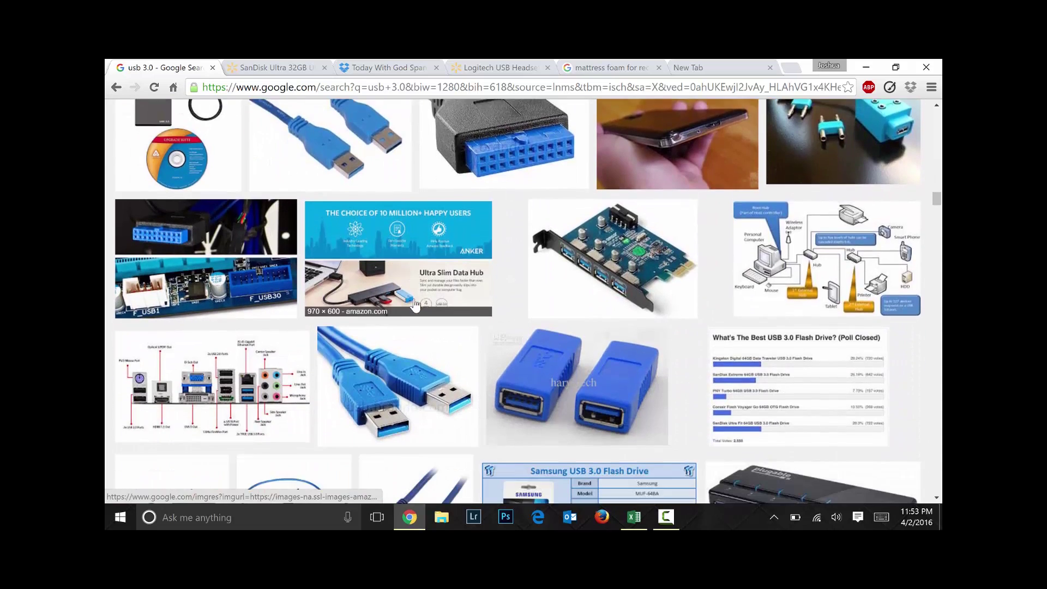
{"action": "scroll", "coordinate": [414, 304], "scroll_direction": "down", "scroll_amount": 4}
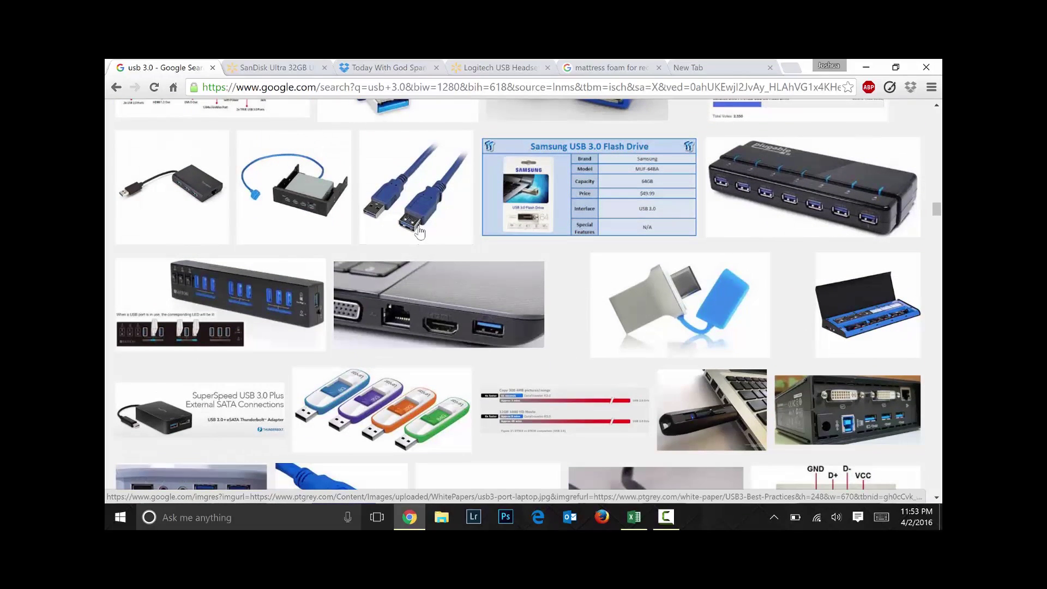
{"action": "scroll", "coordinate": [469, 358], "scroll_direction": "down", "scroll_amount": 1}
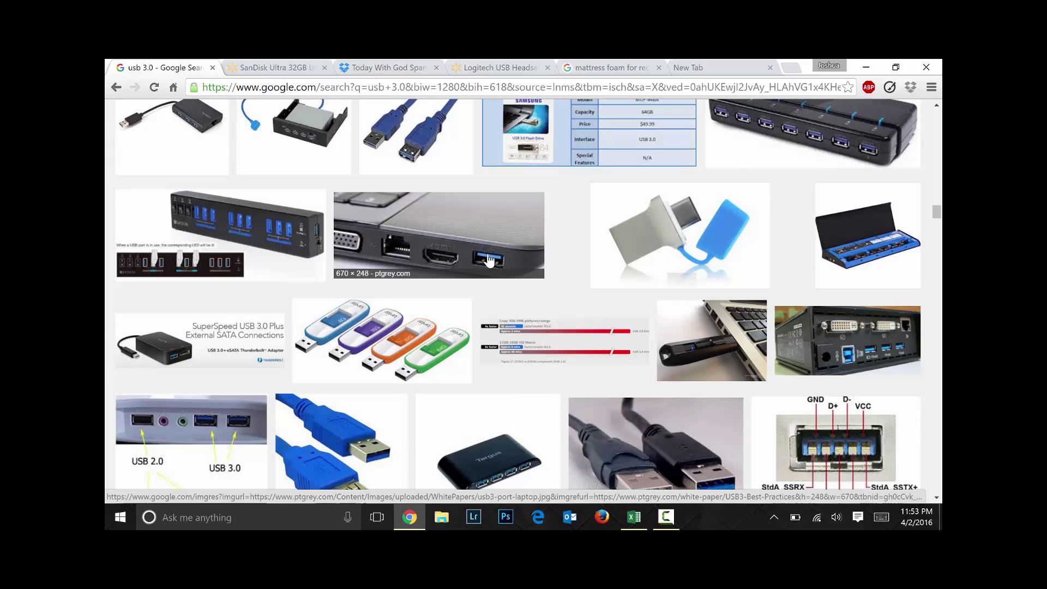
{"action": "scroll", "coordinate": [339, 366], "scroll_direction": "down", "scroll_amount": 2}
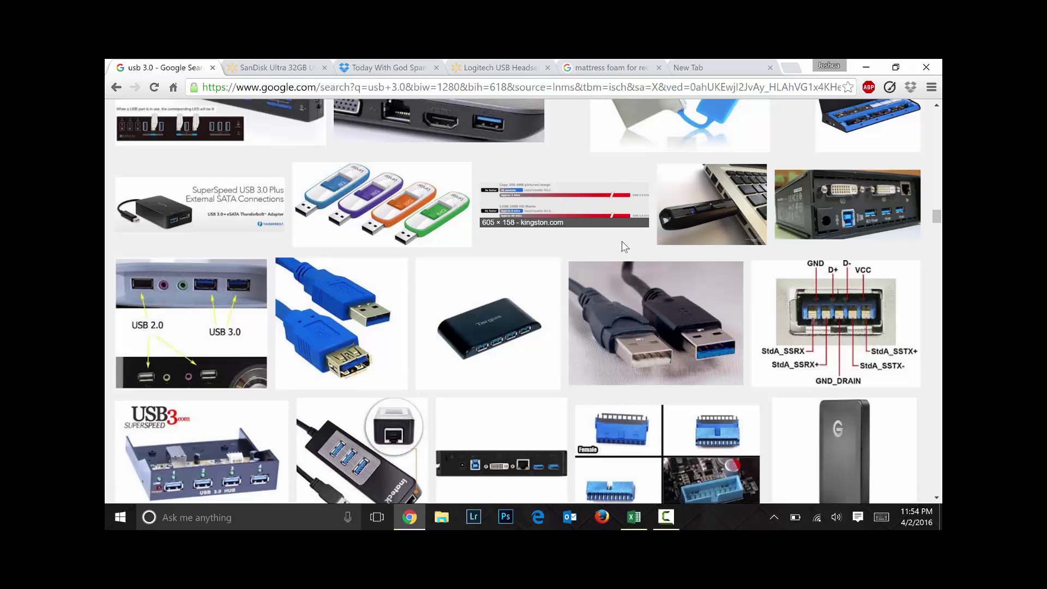
{"action": "left_click", "coordinate": [700, 61]}
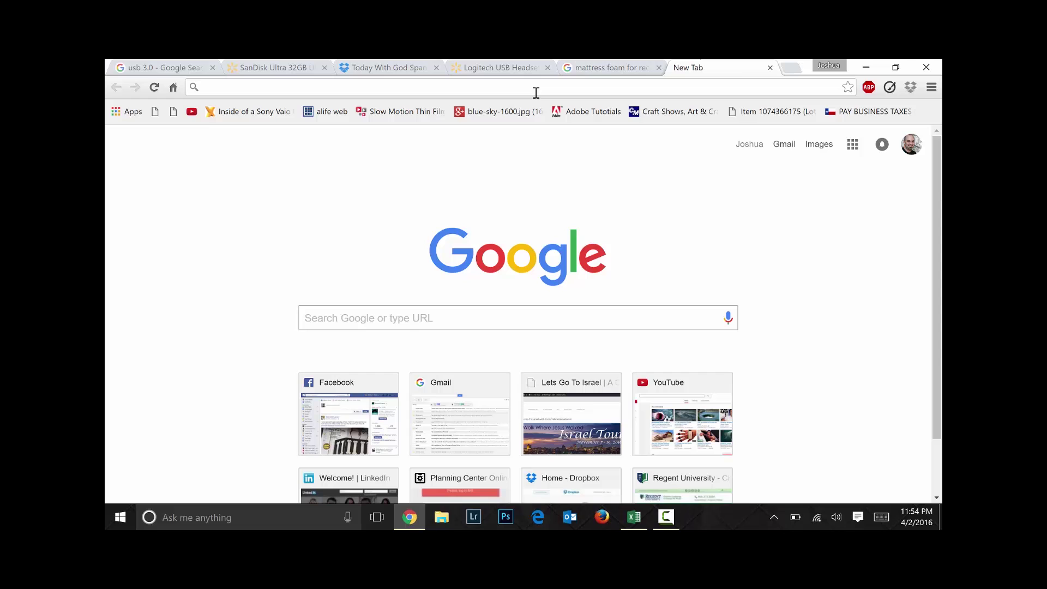
{"action": "type", "text": "www.yout"}
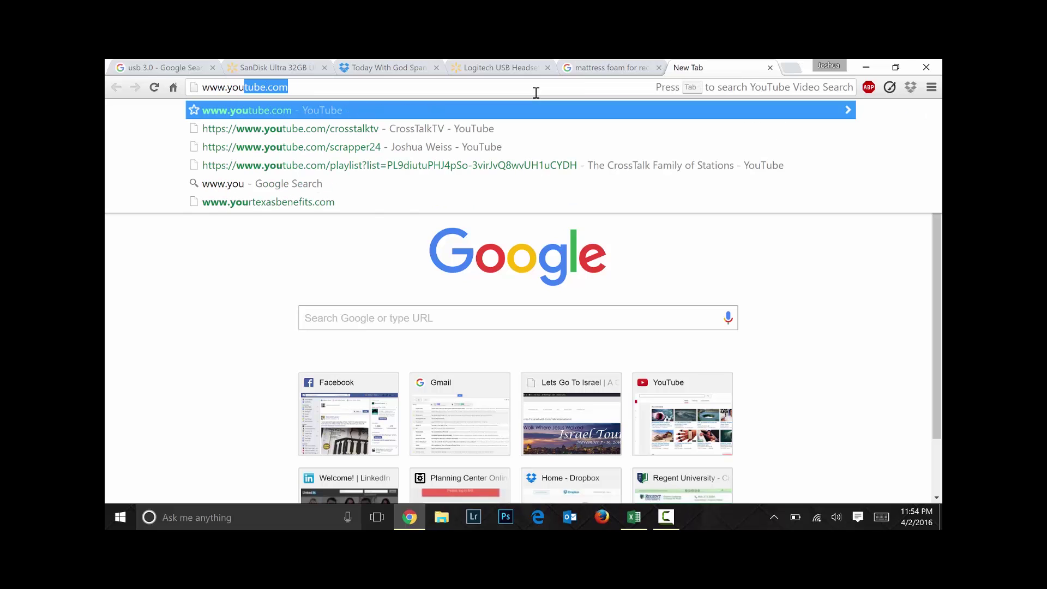
{"action": "type", "text": "ube.com/"}
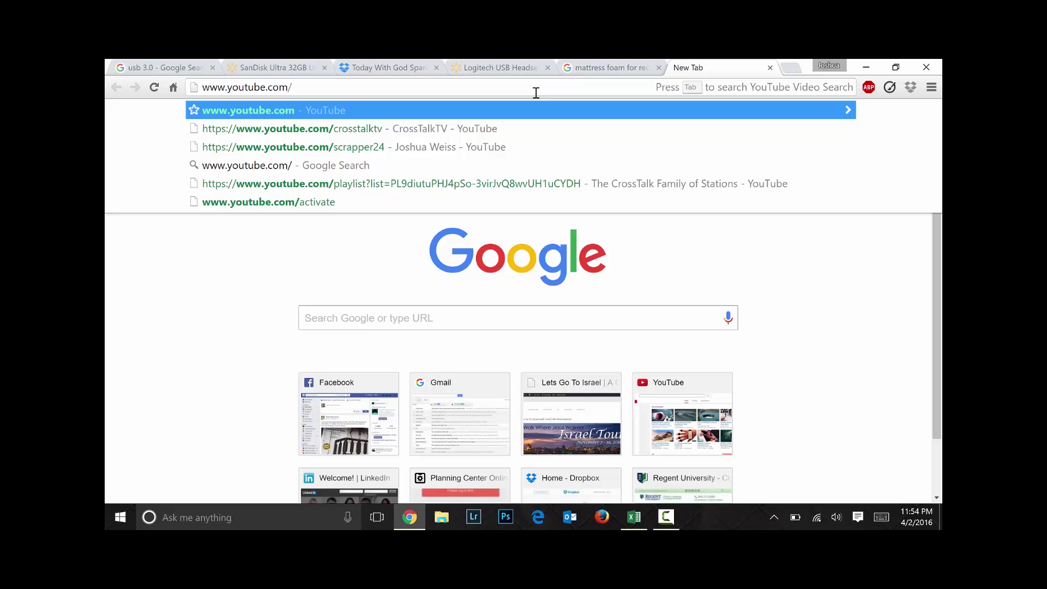
{"action": "type", "text": "scra"}
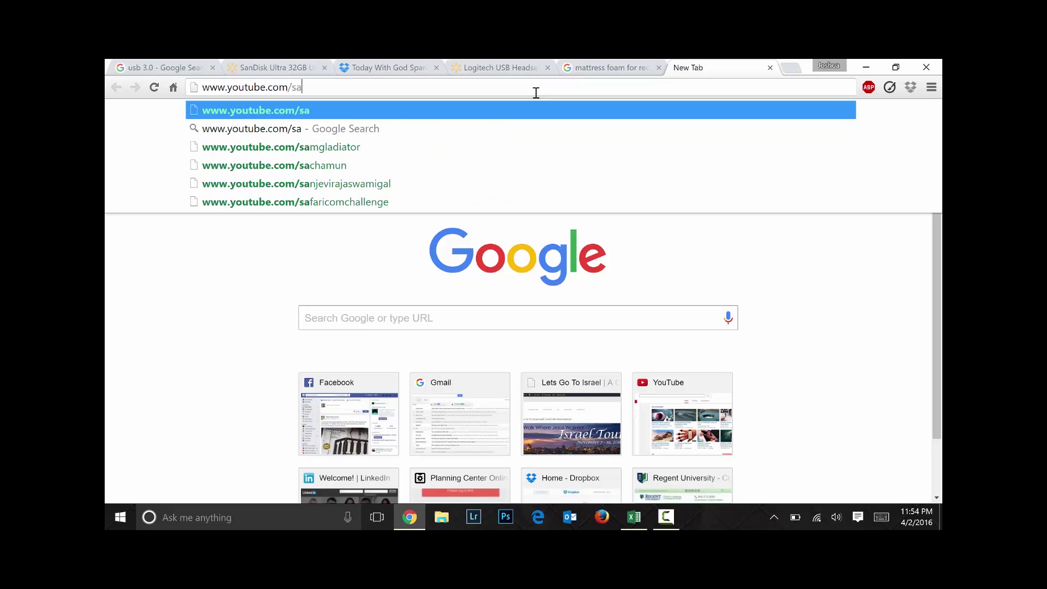
{"action": "type", "text": "pper24"}
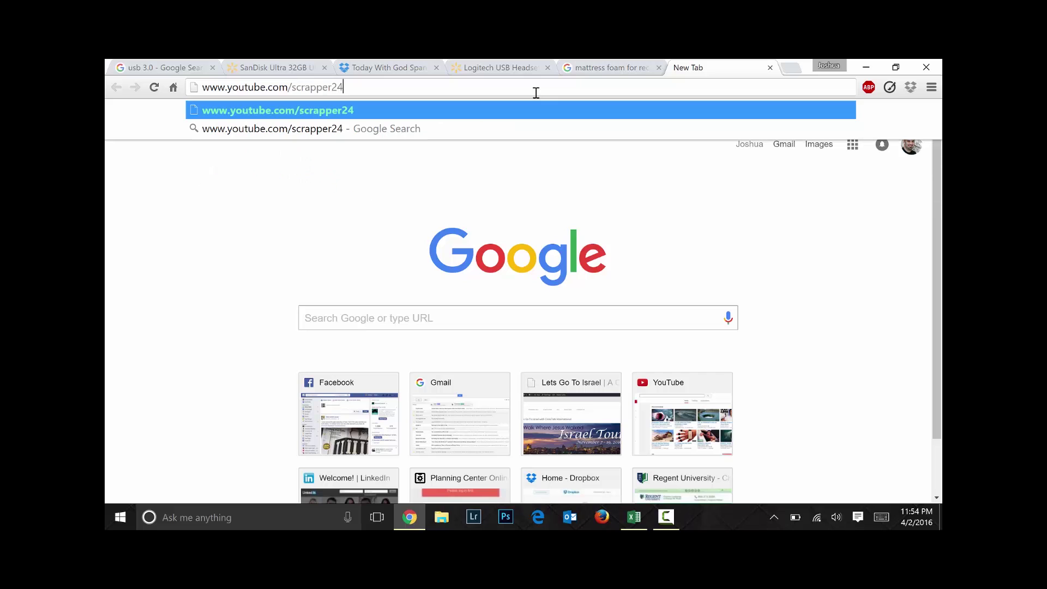
{"action": "key", "text": "Return"}
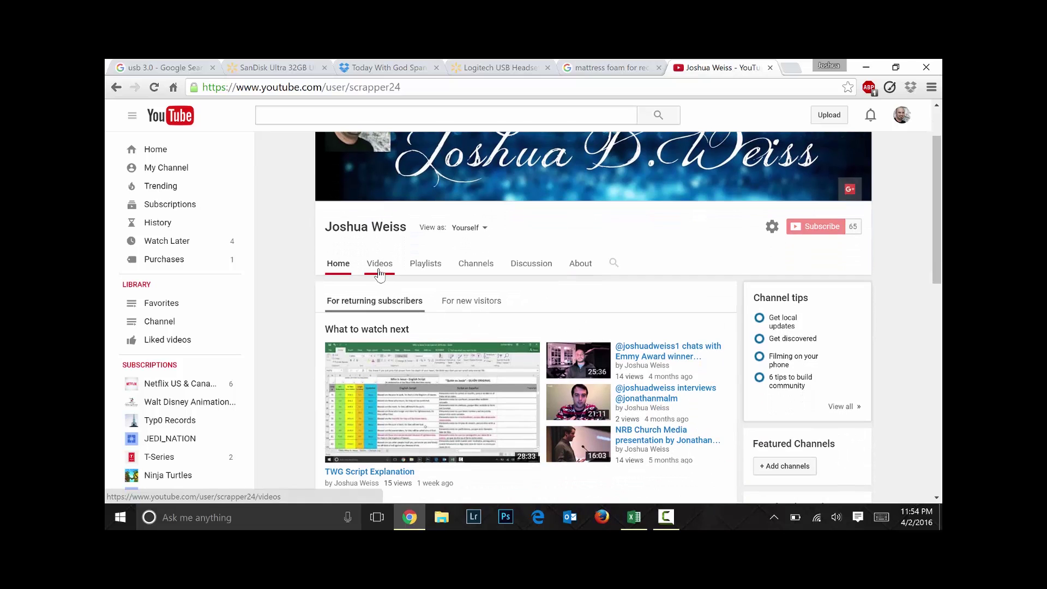
Open the TWG Script Explanation video from the channel's Videos and pause it
{"action": "left_click", "coordinate": [380, 265]}
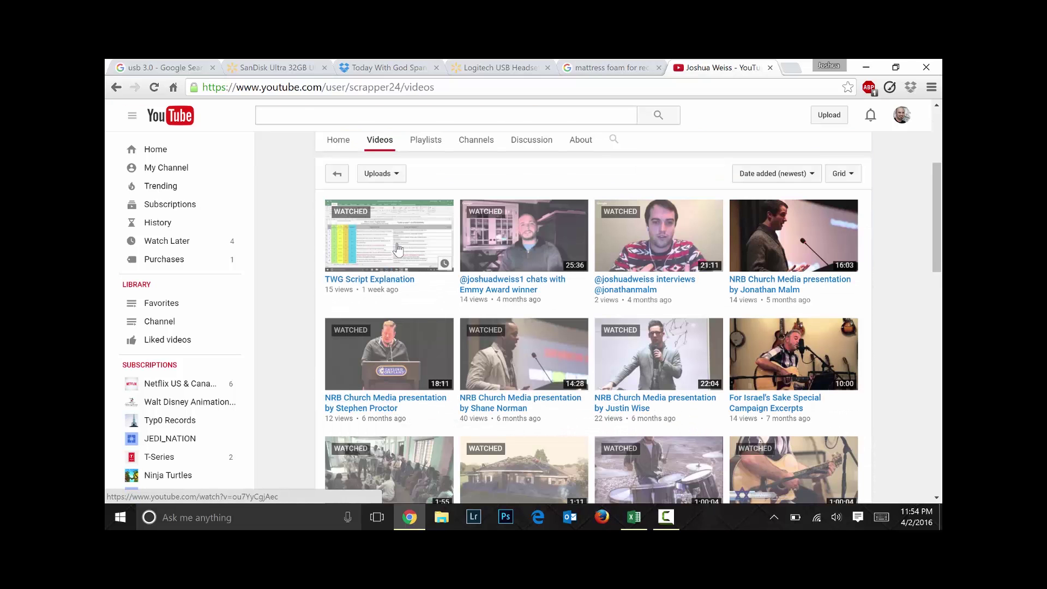
{"action": "left_click", "coordinate": [398, 249]}
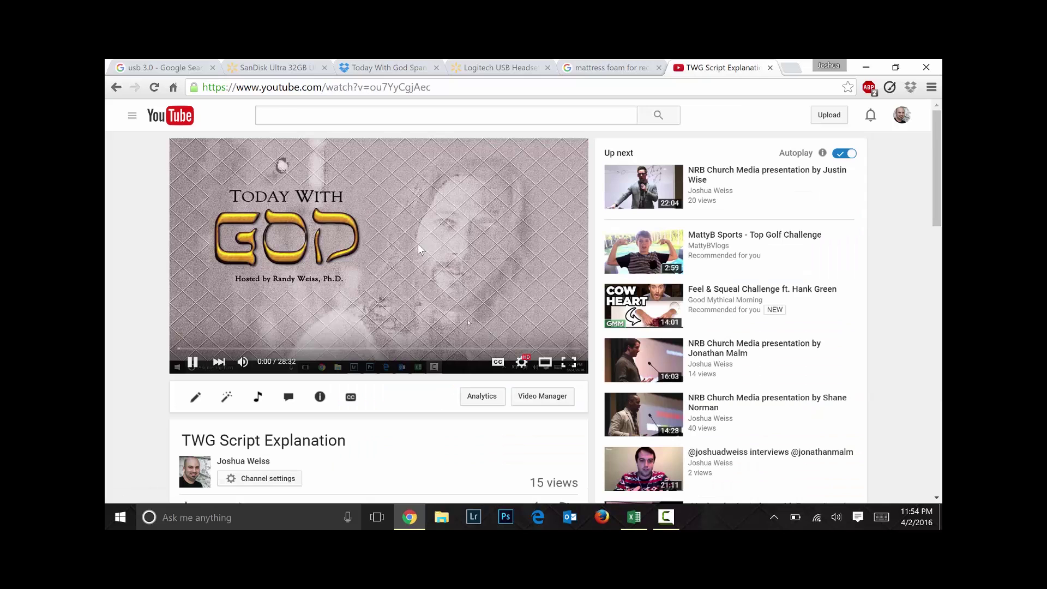
{"action": "left_click", "coordinate": [193, 362]}
Scroll the video page, then open a new blank browser tab
{"action": "scroll", "coordinate": [389, 319], "scroll_direction": "down", "scroll_amount": 1}
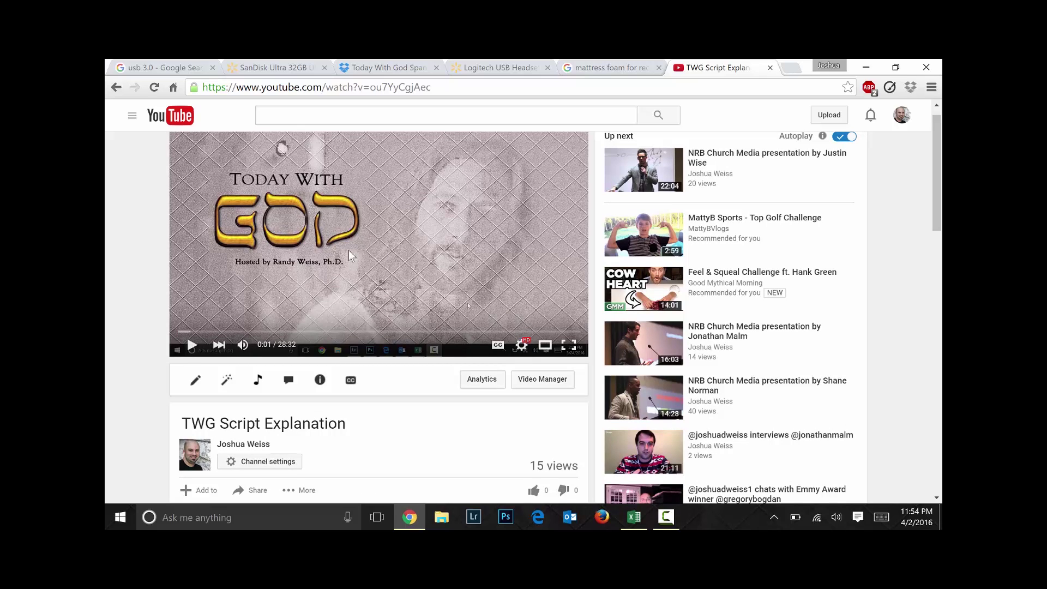
{"action": "scroll", "coordinate": [408, 289], "scroll_direction": "up", "scroll_amount": 1}
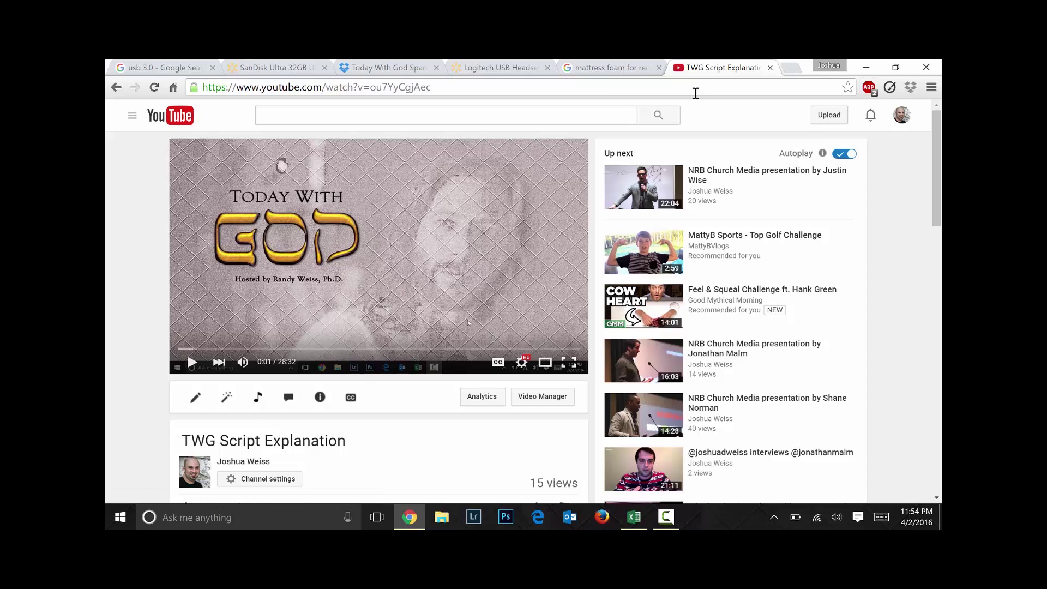
{"action": "left_click", "coordinate": [695, 90]}
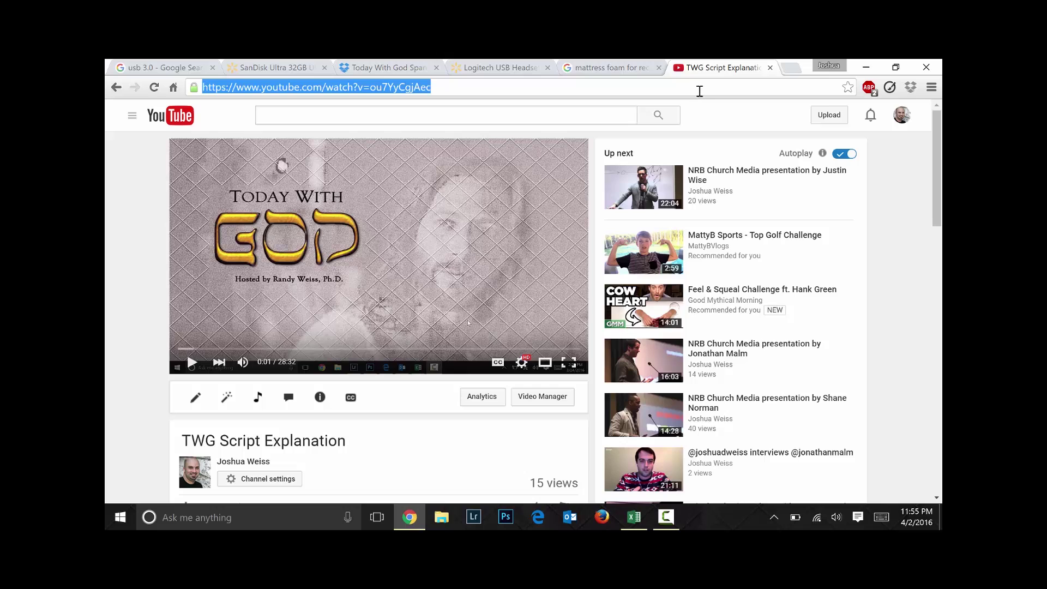
{"action": "left_click", "coordinate": [789, 68]}
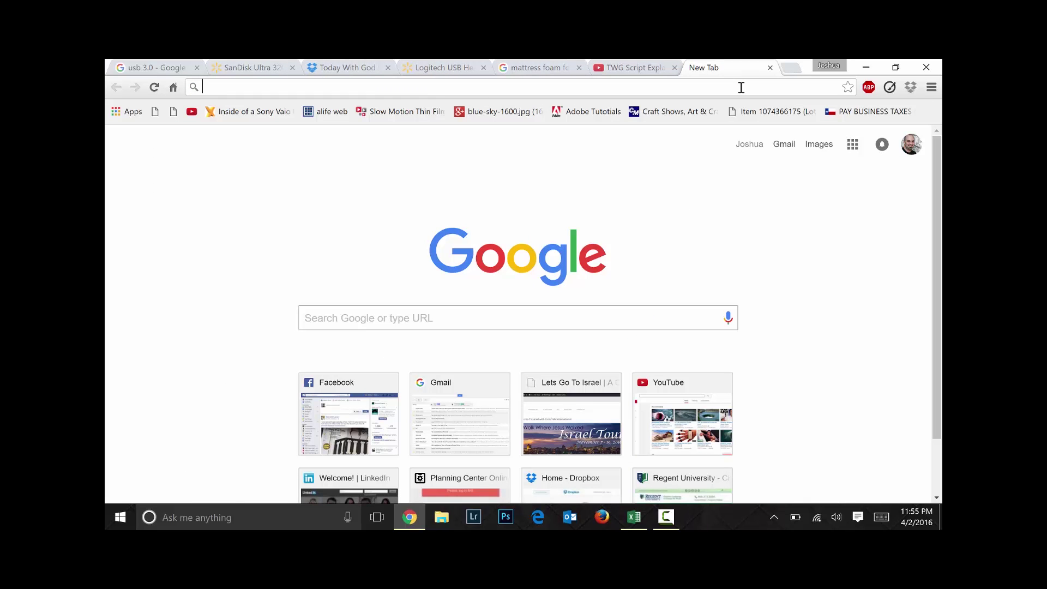
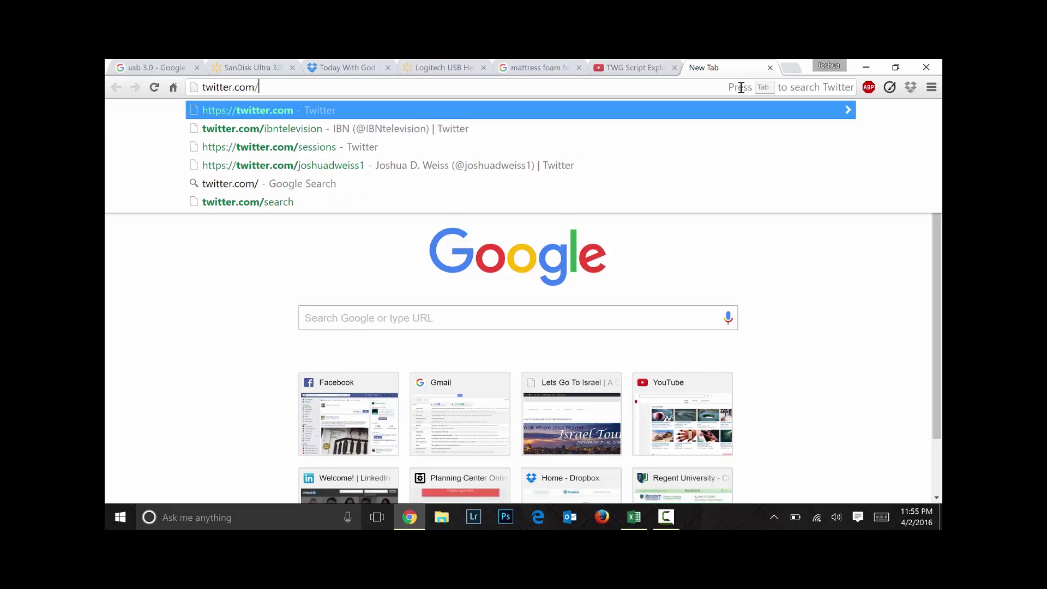
Load the owner's Twitter profile (1,238 tweets), then begin entering his Facebook address
{"action": "key", "text": "BackSpace"}
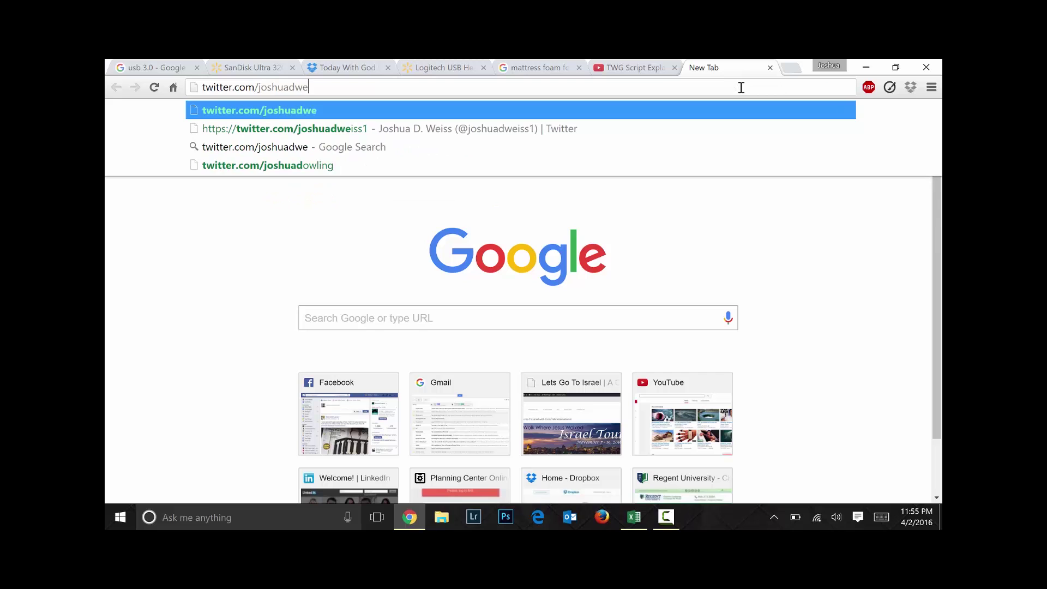
{"action": "key", "text": "Return"}
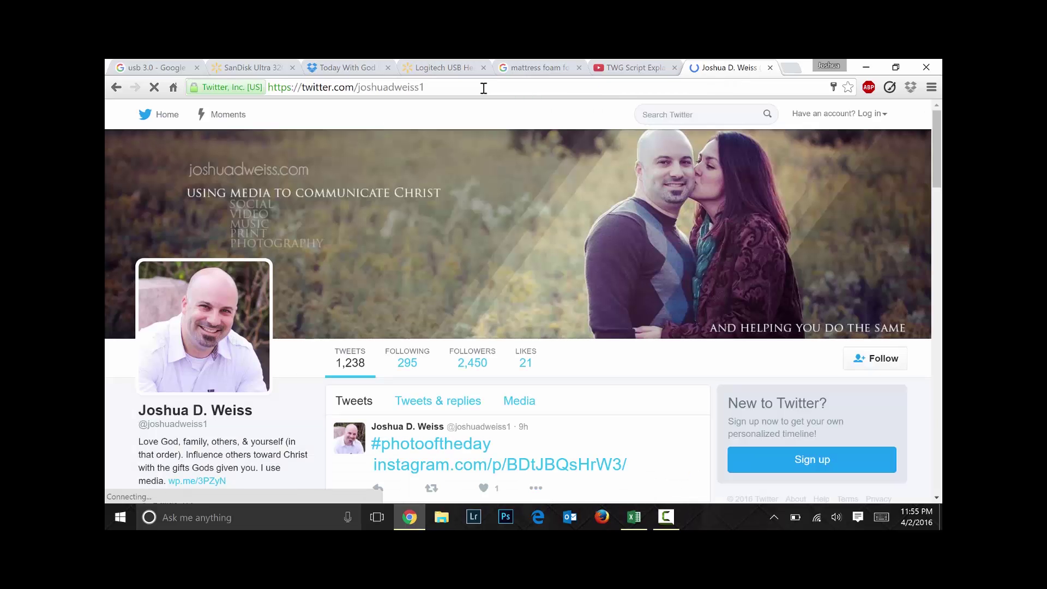
{"action": "left_click", "coordinate": [483, 88]}
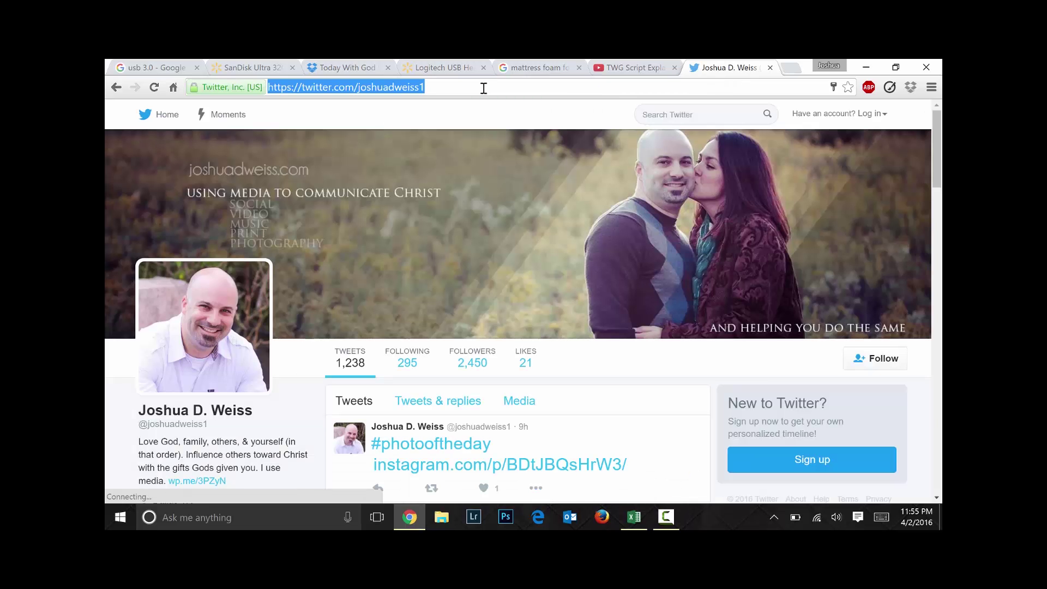
{"action": "type", "text": "facebook"}
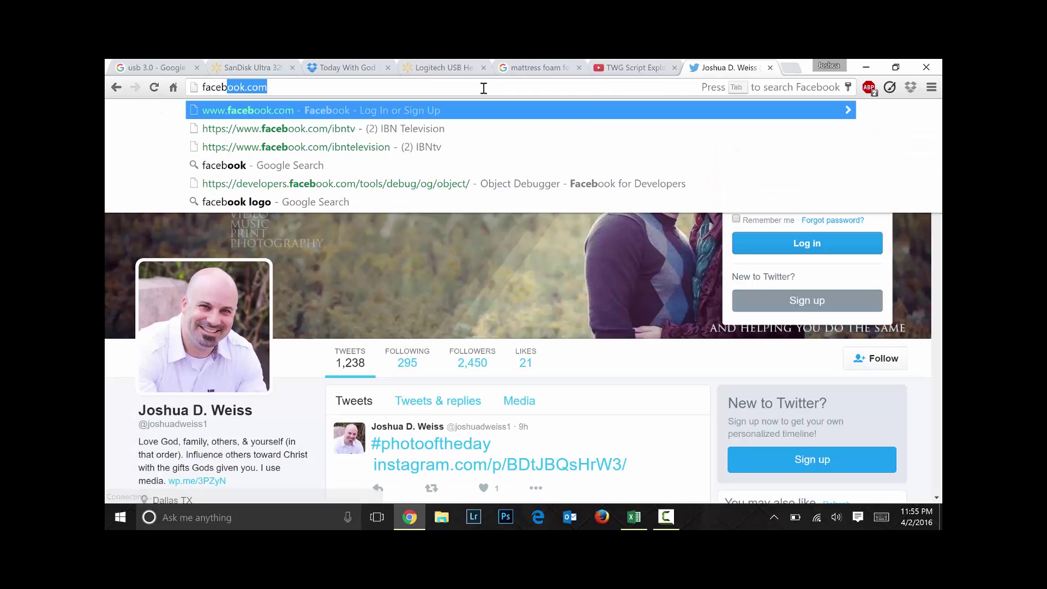
{"action": "type", "text": ".com/joshuadwei"}
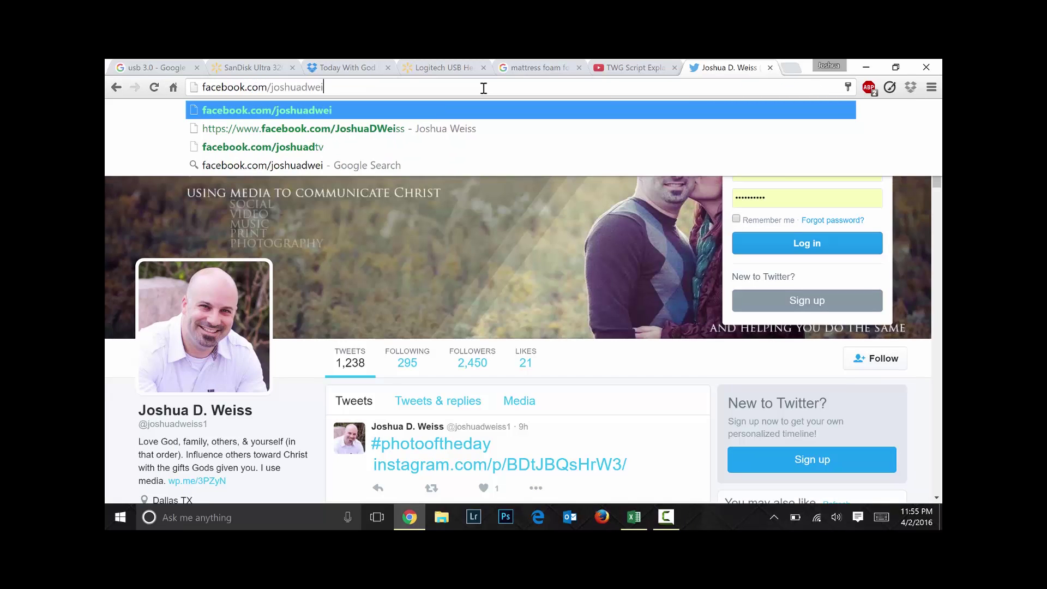
Open the owner's suggested Facebook profile, then his linkedin.com/in/ profile page
{"action": "key", "text": "Down"}
{"action": "key", "text": "Return"}
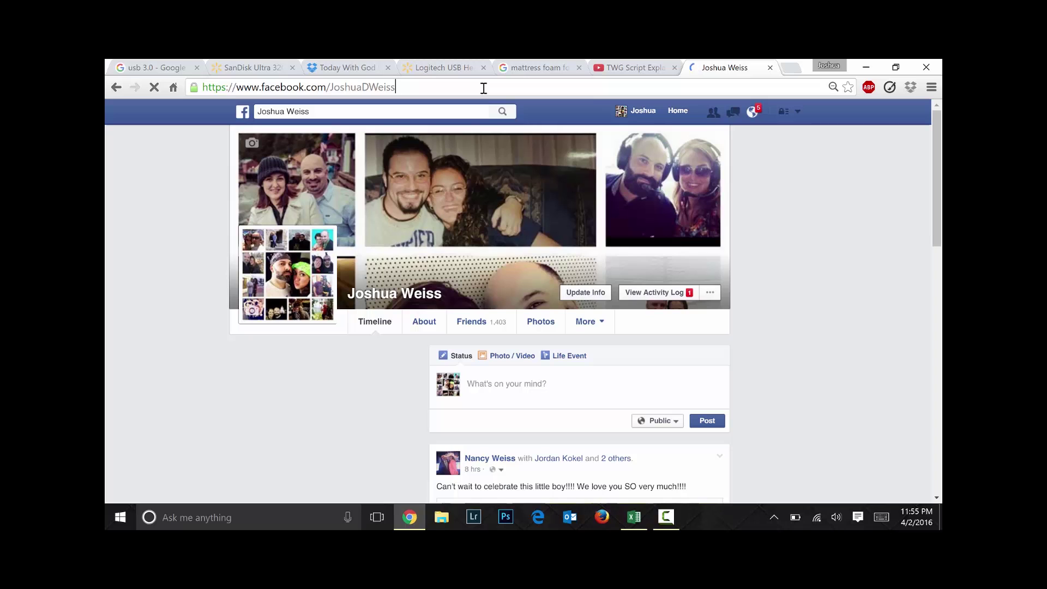
{"action": "left_click", "coordinate": [483, 88]}
{"action": "type", "text": "linked"}
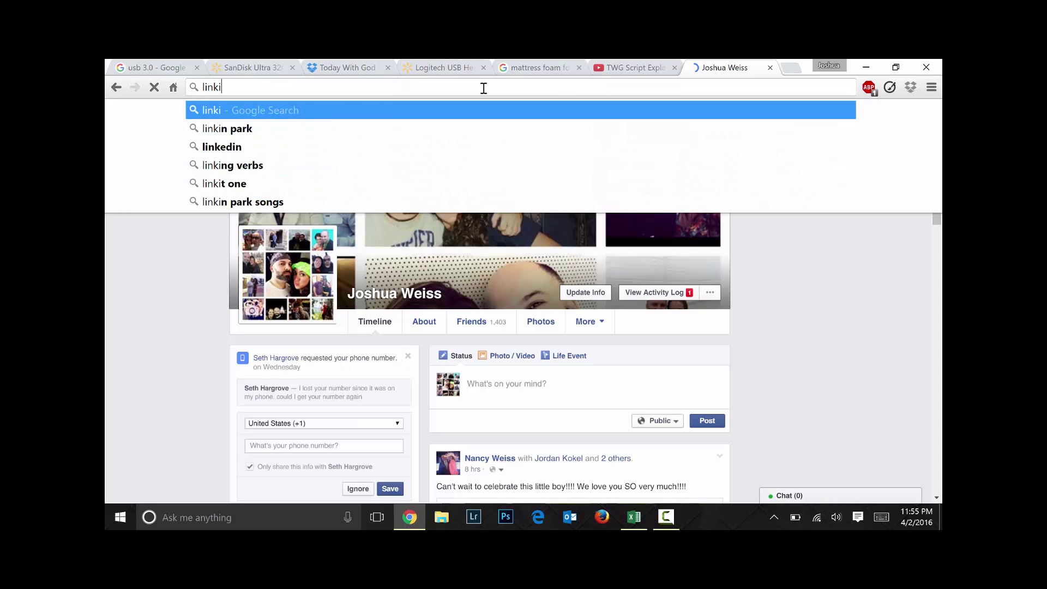
{"action": "type", "text": "in.com/in/"}
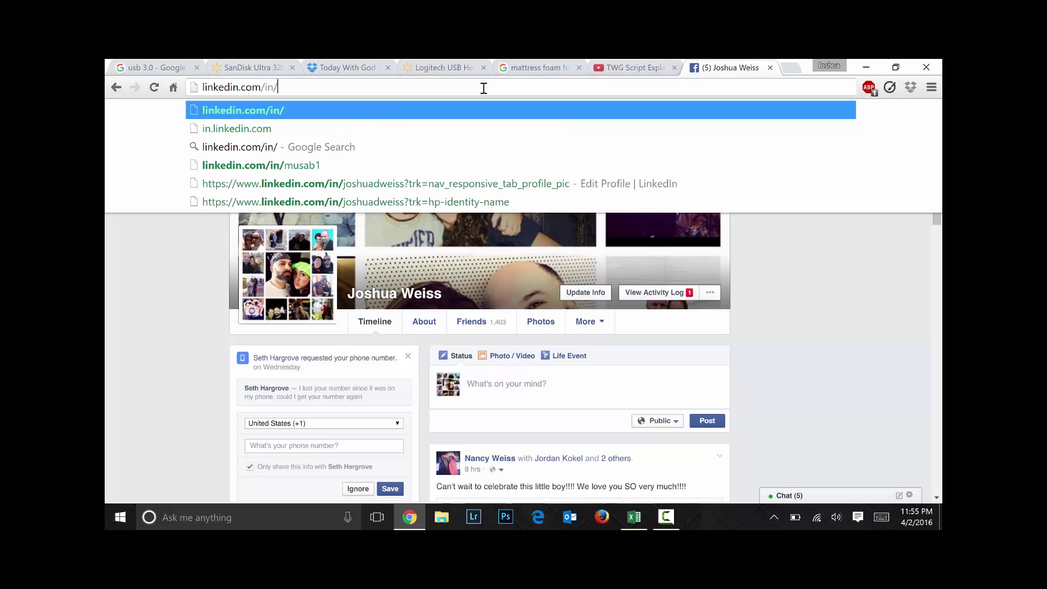
{"action": "type", "text": "joshuadw"}
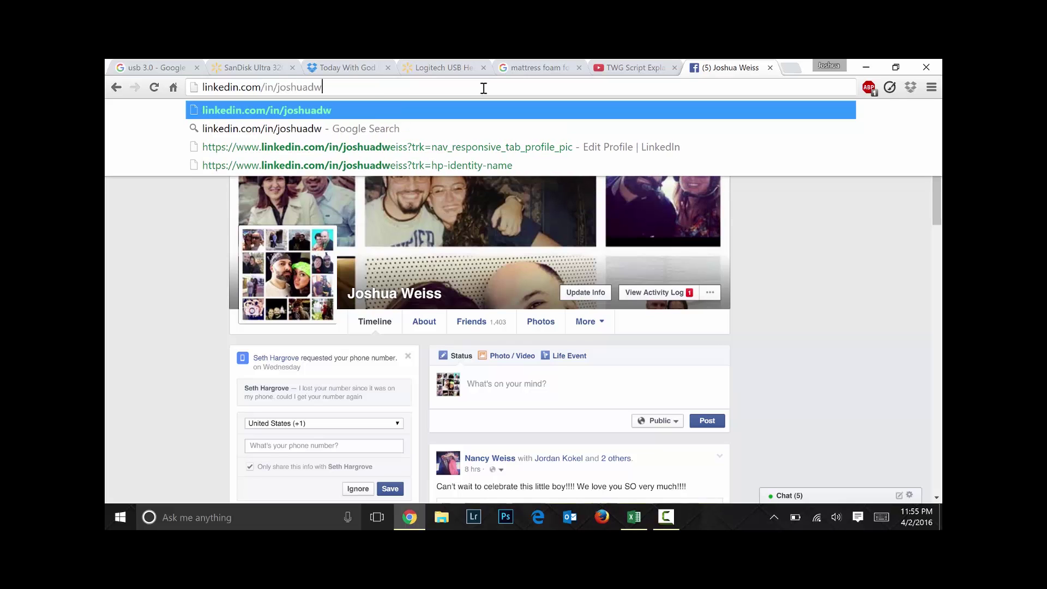
{"action": "type", "text": "eiss"}
{"action": "key", "text": "Return"}
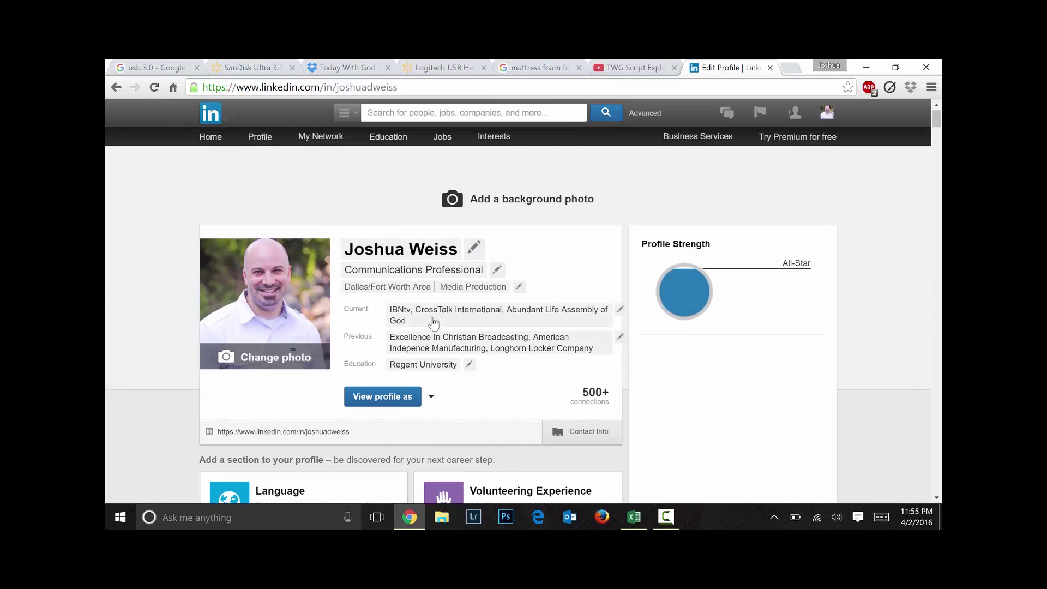
Load the owner's instagram.com profile page in place of LinkedIn
{"action": "left_click", "coordinate": [486, 86]}
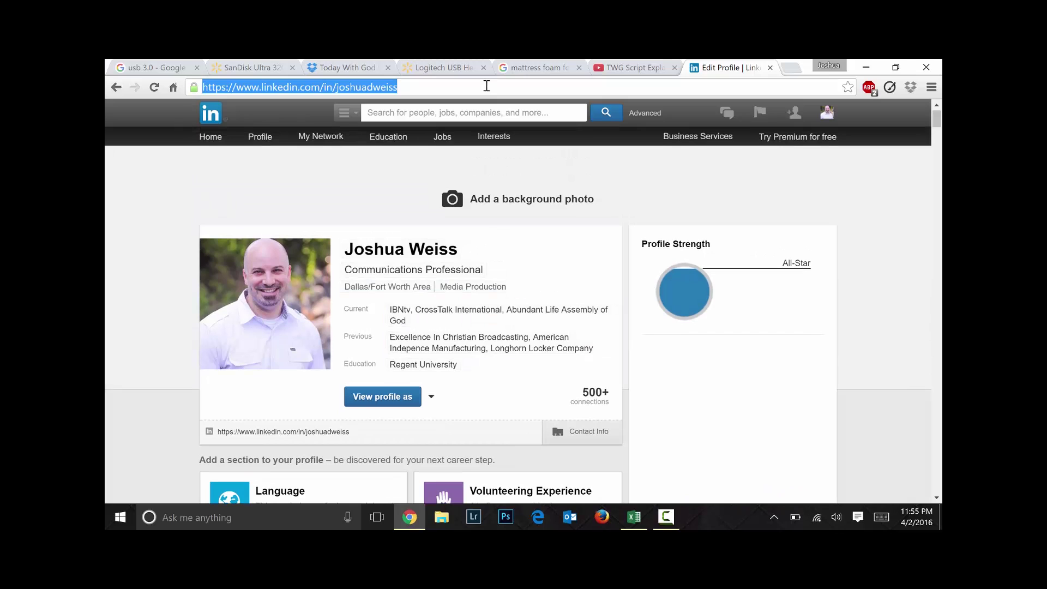
{"action": "type", "text": "instagram.com"}
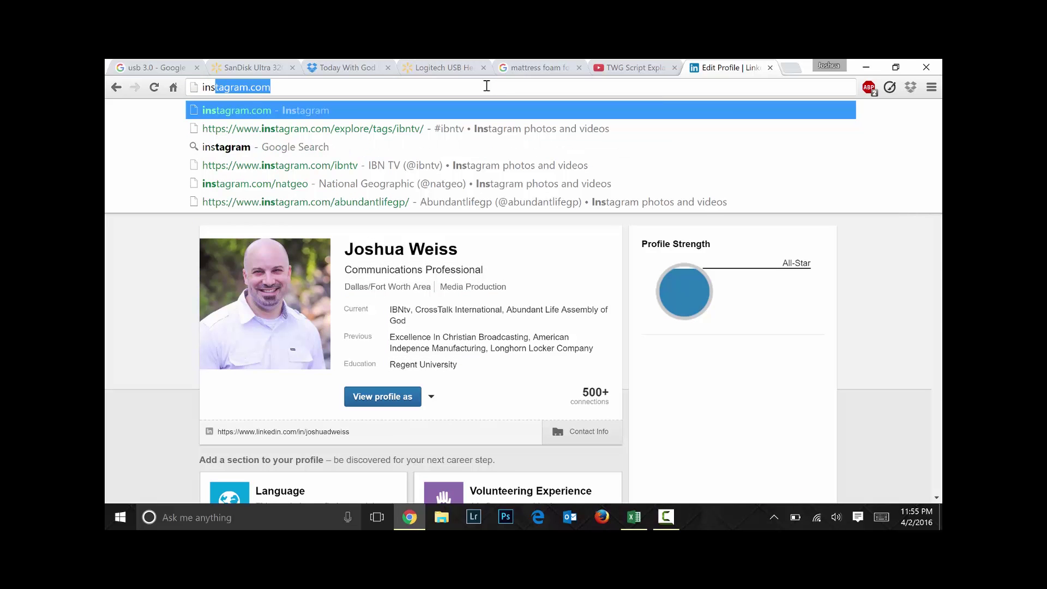
{"action": "key", "text": "End"}
{"action": "type", "text": "/"}
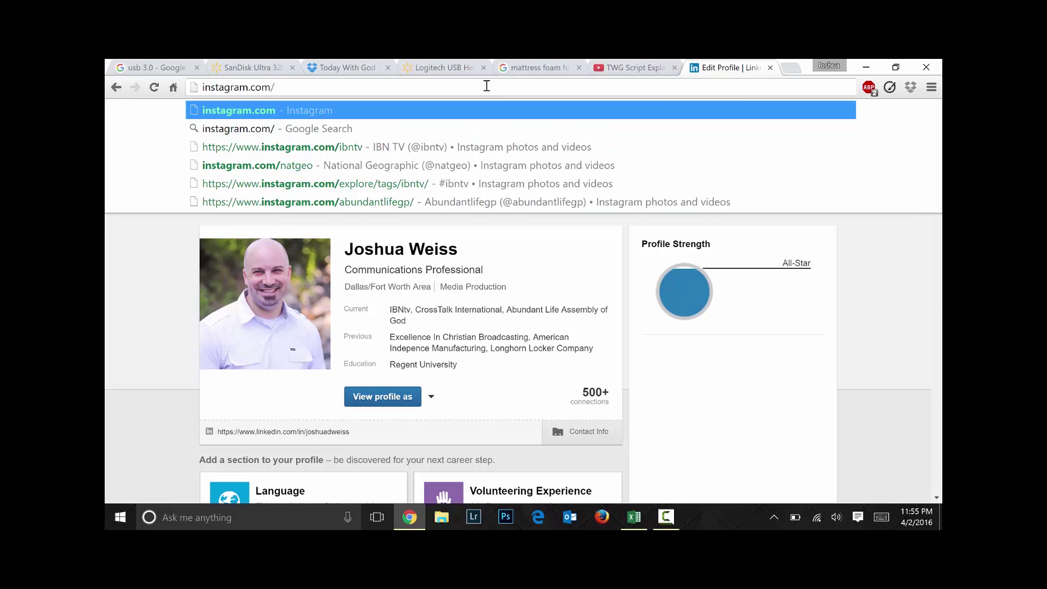
{"action": "type", "text": "joshuadweiss"}
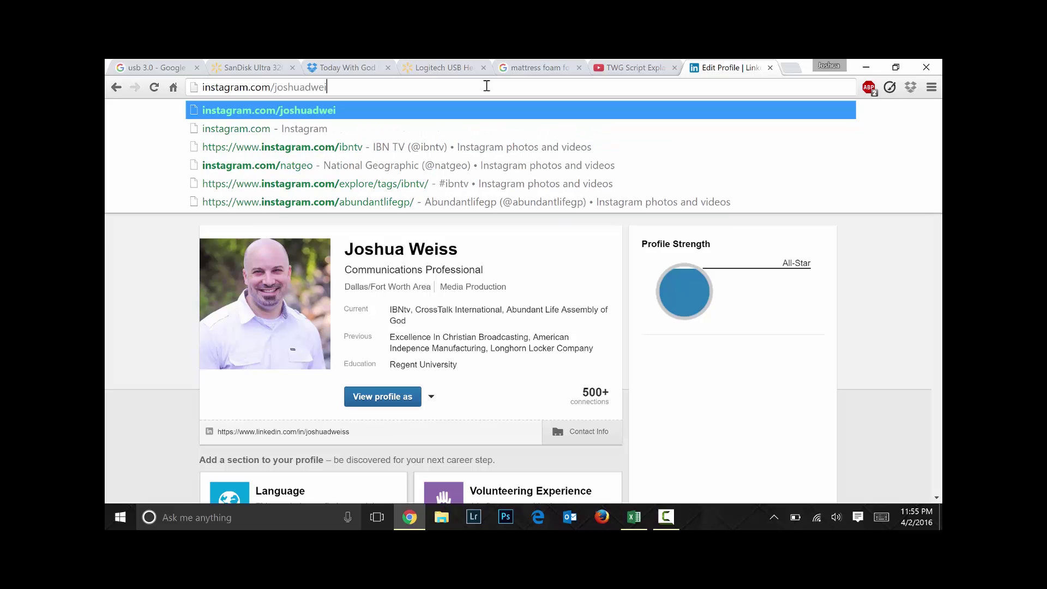
{"action": "key", "text": "Return"}
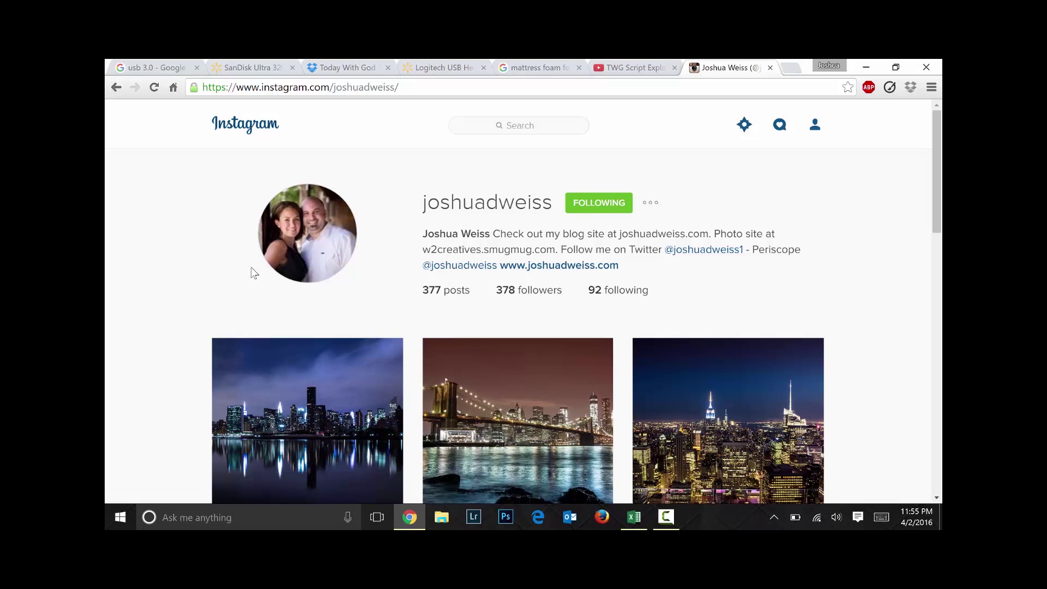
Try the owner's personal website, which returns an ERR_EMPTY_RESPONSE error
{"action": "scroll", "coordinate": [252, 273], "scroll_direction": "down", "scroll_amount": 1}
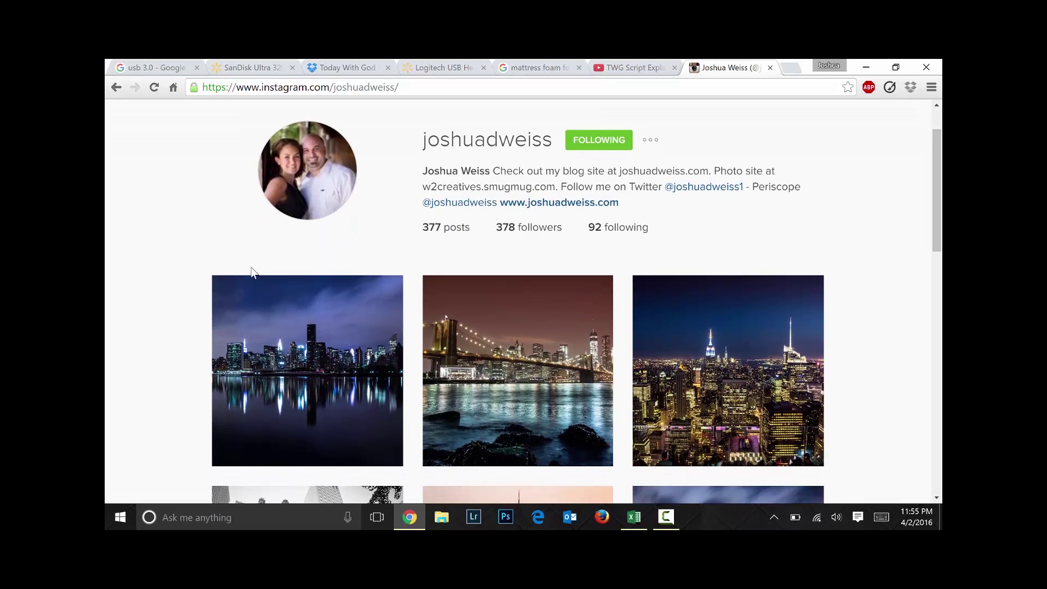
{"action": "left_click", "coordinate": [345, 94]}
{"action": "type", "text": "www."}
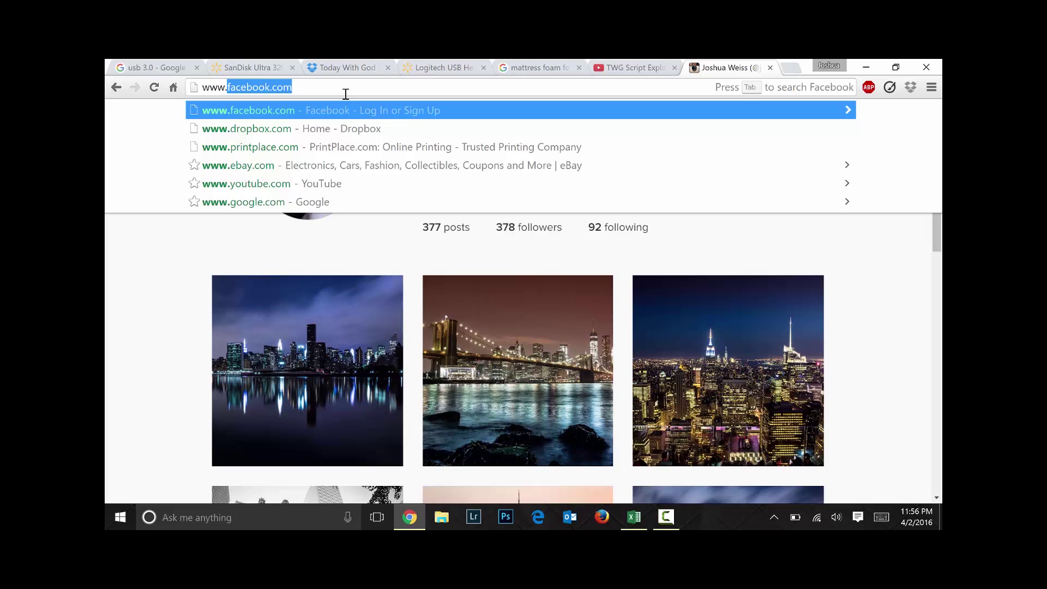
{"action": "type", "text": "joshu"}
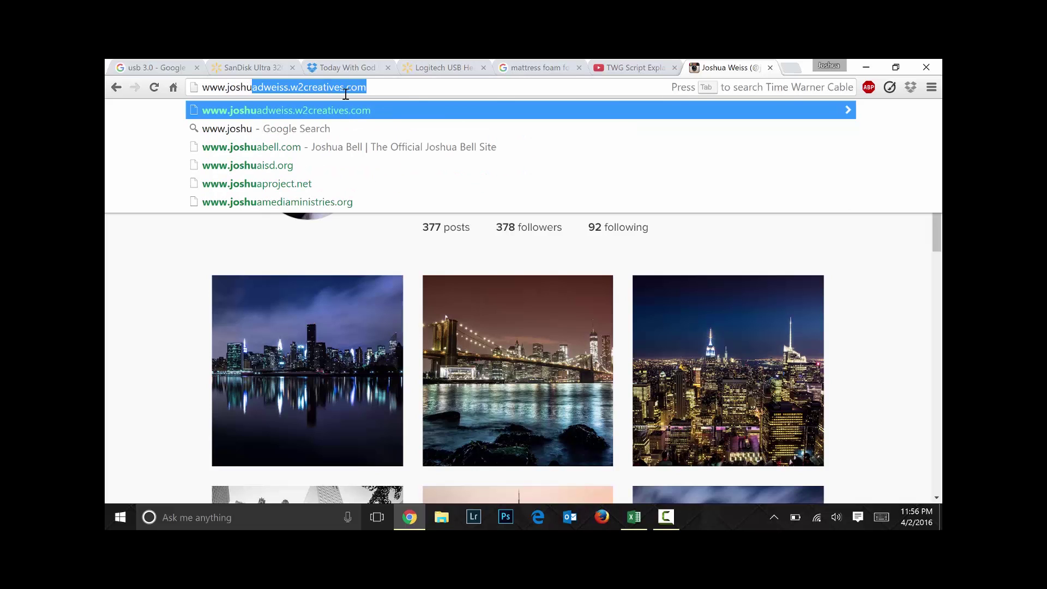
{"action": "type", "text": "adweiss"}
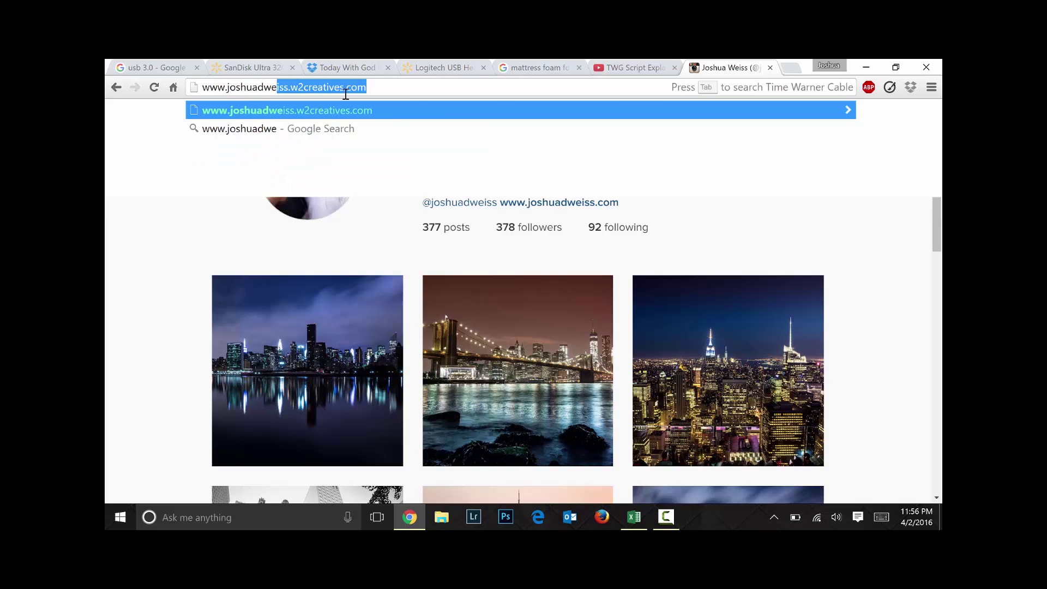
{"action": "key", "text": "ctrl+Return"}
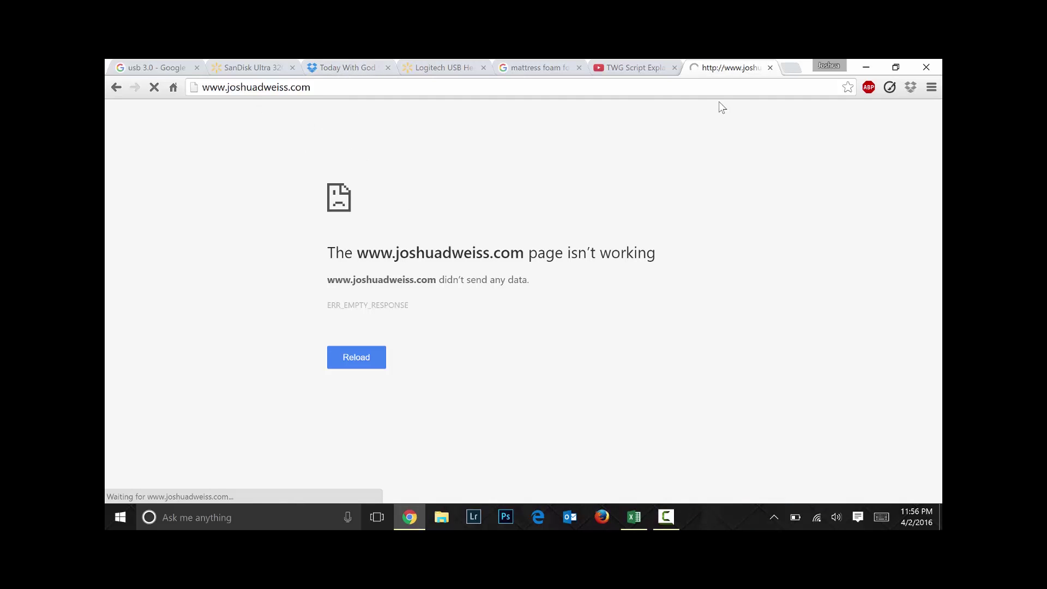
Close the failed website tab, dismiss the typed e-mail's suggestions, and minimize Chrome
{"action": "left_click", "coordinate": [770, 68]}
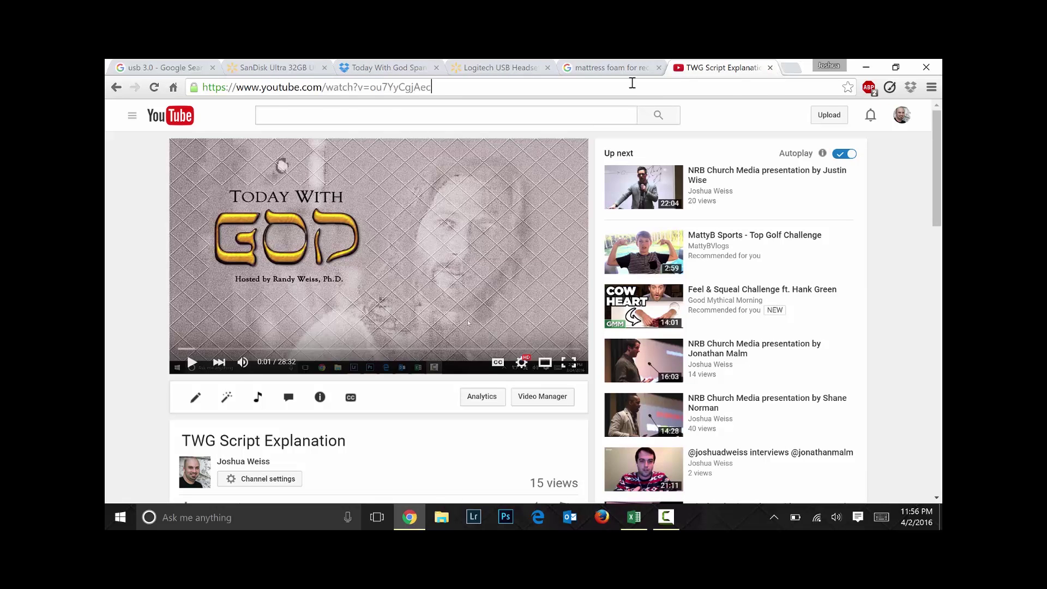
{"action": "key", "text": "ctrl+a"}
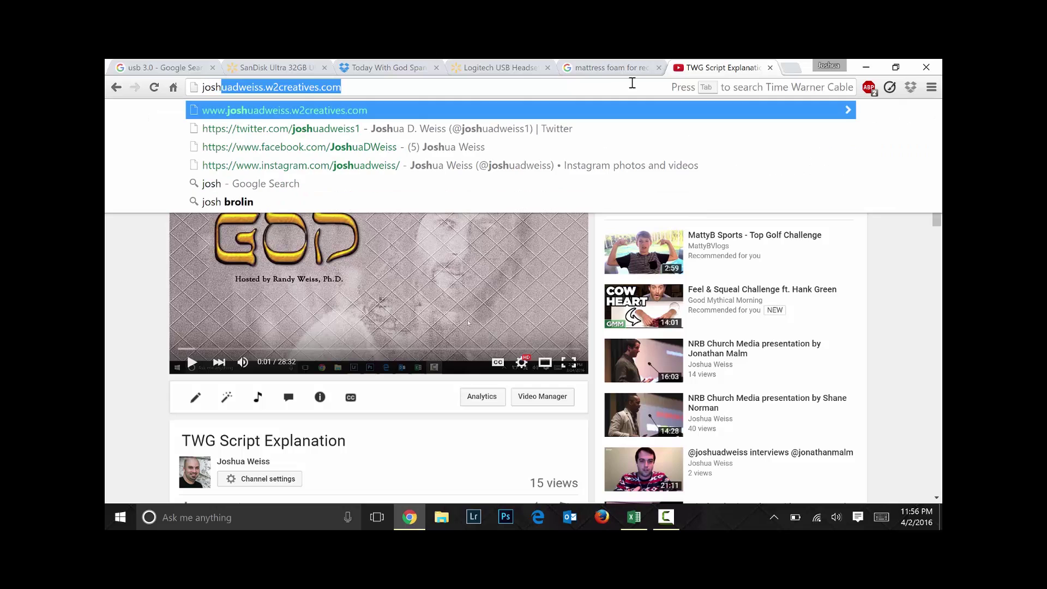
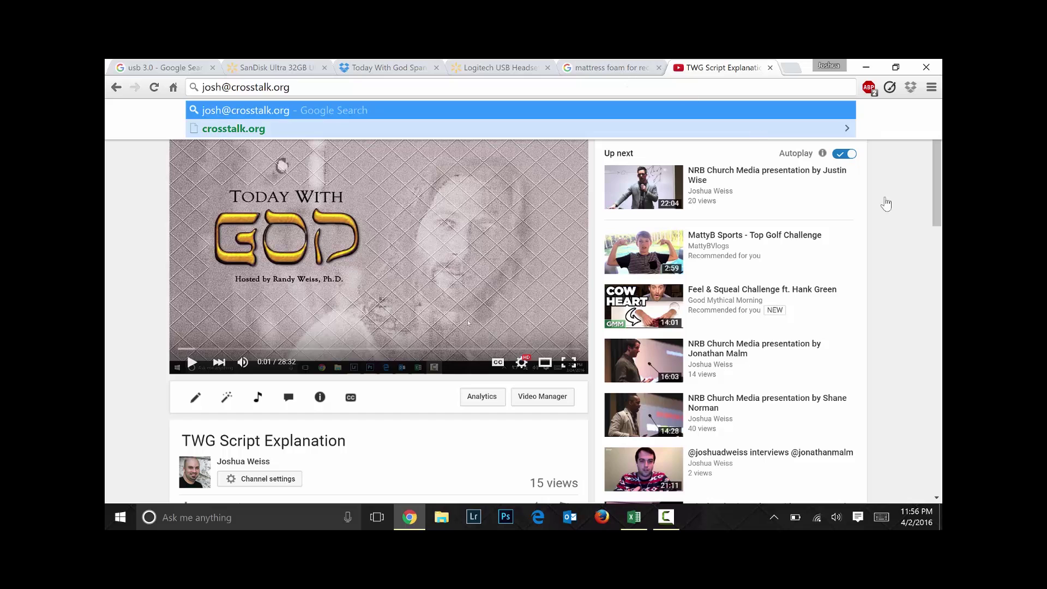
{"action": "left_click", "coordinate": [917, 237]}
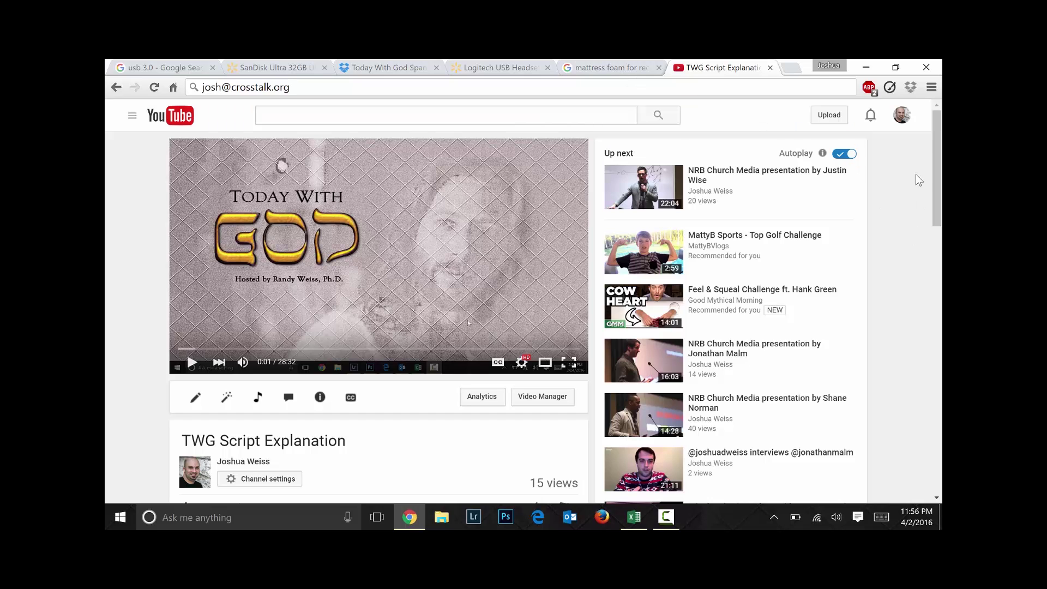
{"action": "left_click", "coordinate": [866, 67]}
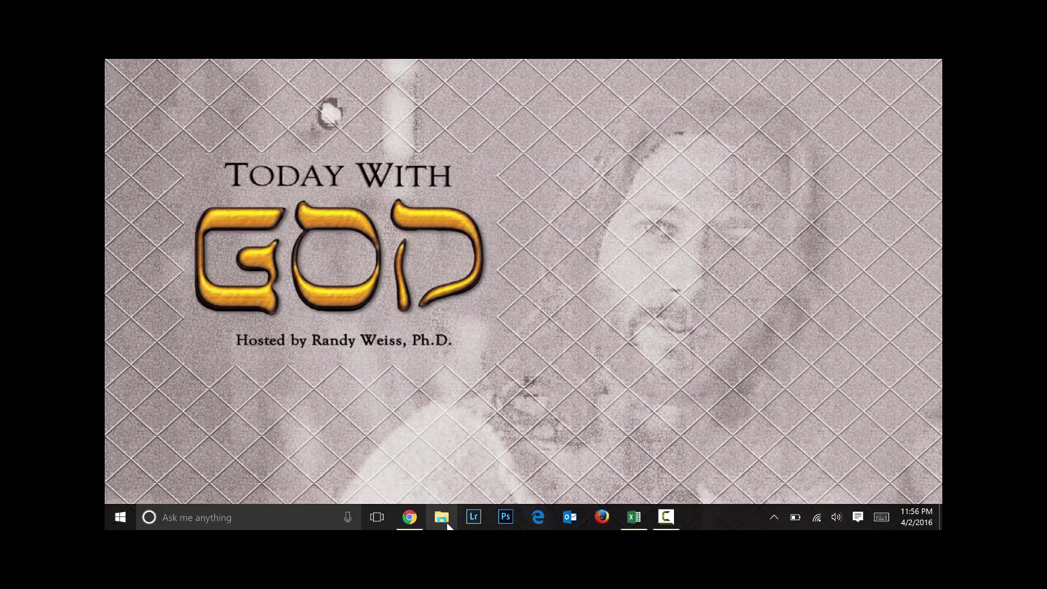
Open File Explorer, reposition it, and show the HoyConDios (F:) drive's eight folders
{"action": "left_click", "coordinate": [445, 521]}
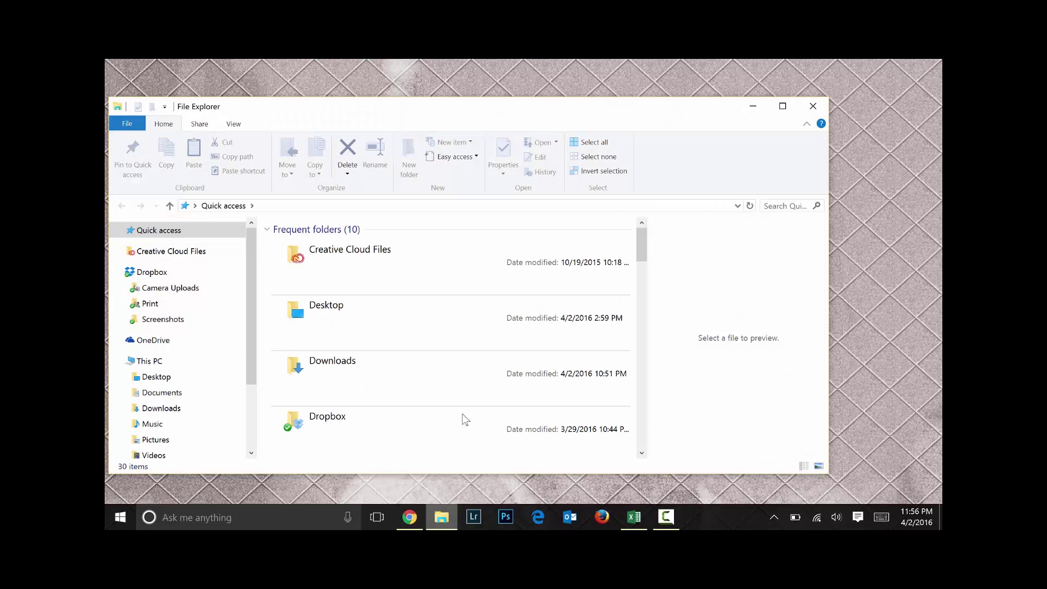
{"action": "left_click_drag", "start_coordinate": [592, 109], "coordinate": [618, 96]}
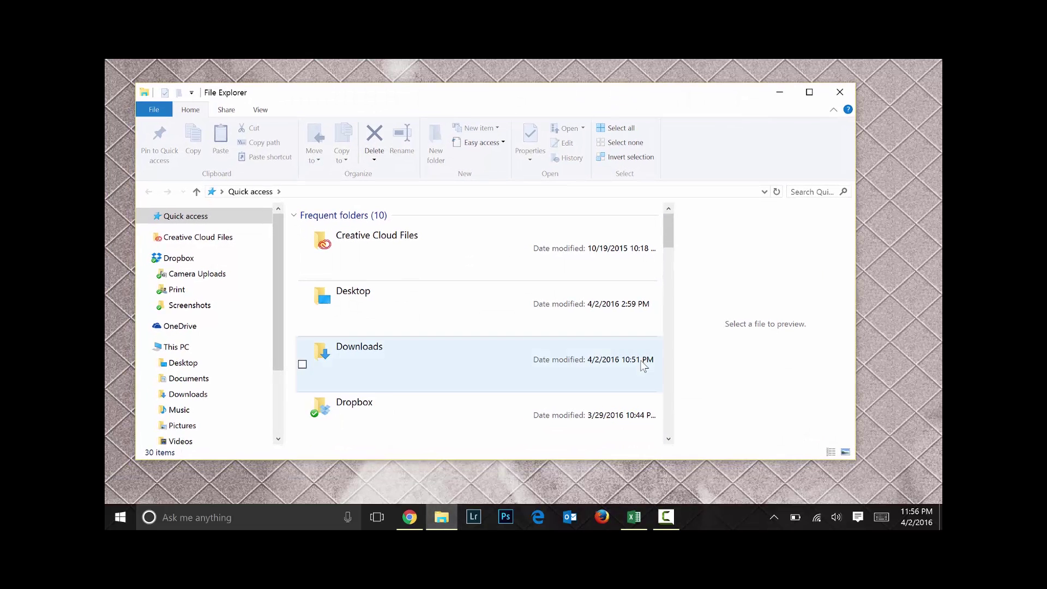
{"action": "scroll", "coordinate": [230, 403], "scroll_direction": "down", "scroll_amount": 3}
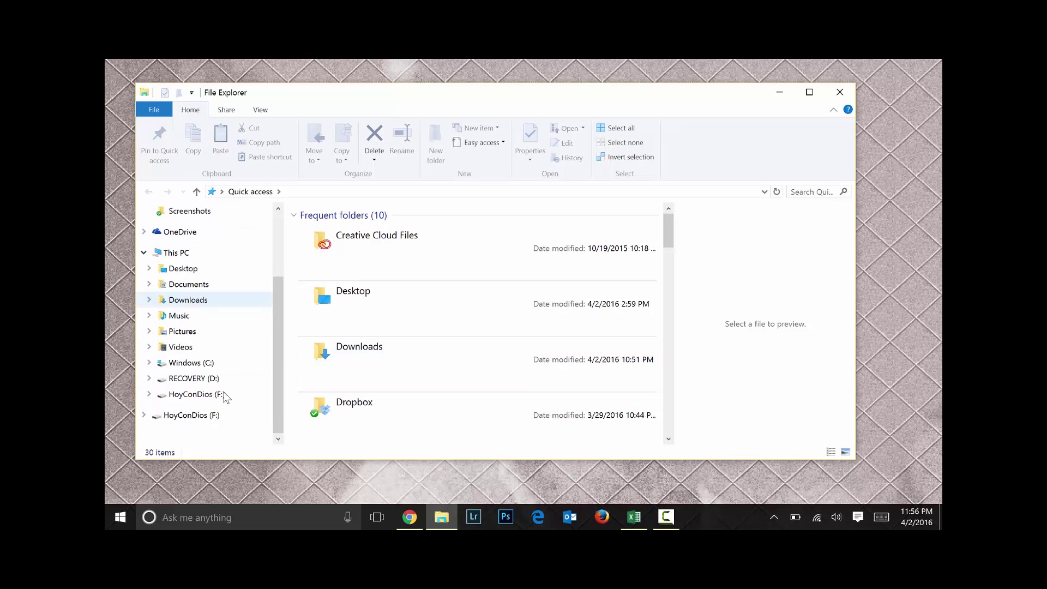
{"action": "left_click", "coordinate": [194, 403]}
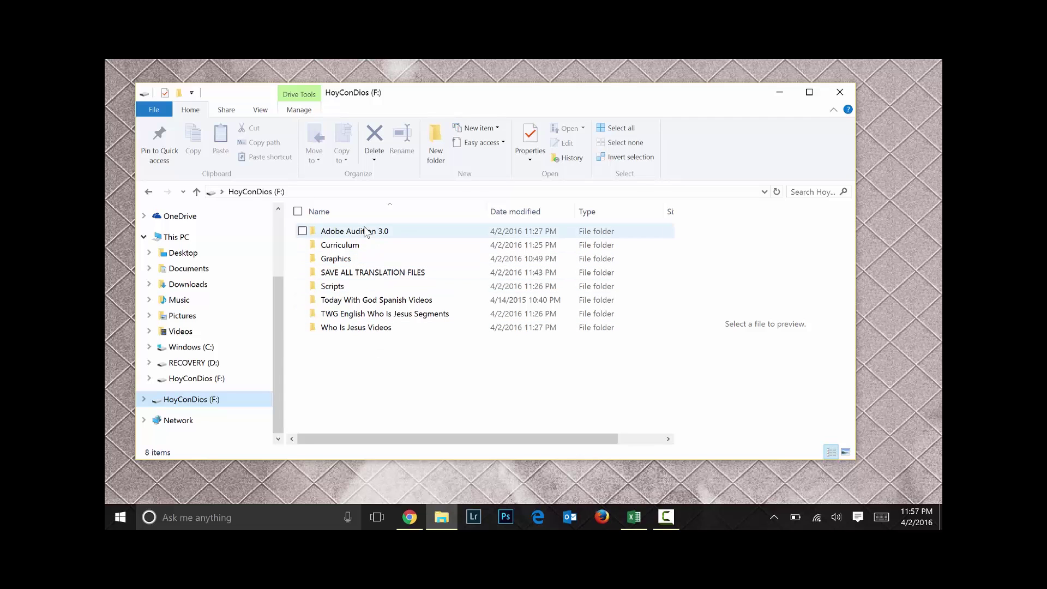
{"action": "double_click", "coordinate": [365, 231]}
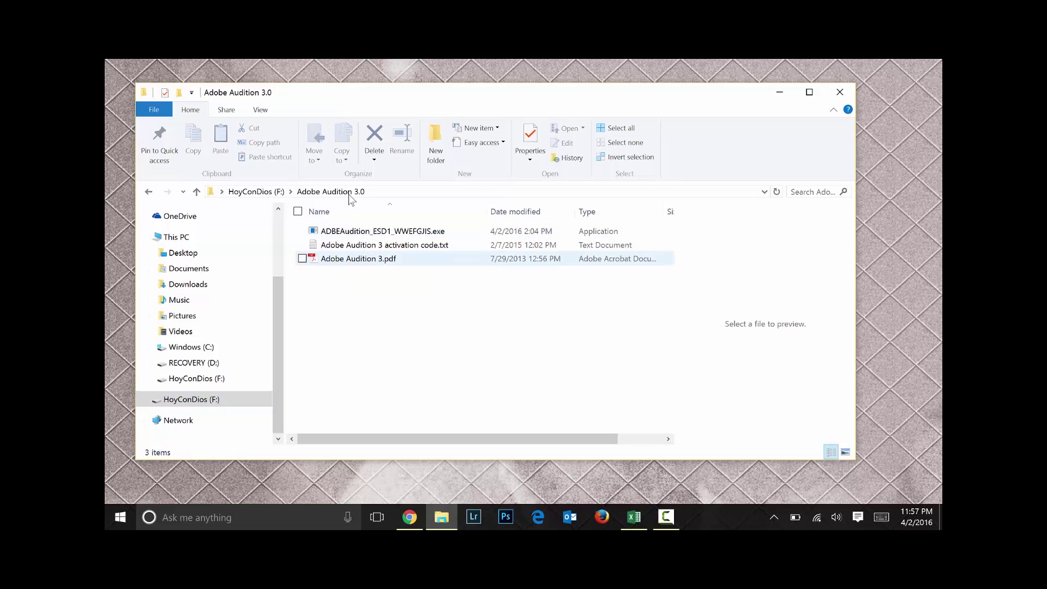
{"action": "left_click", "coordinate": [256, 192]}
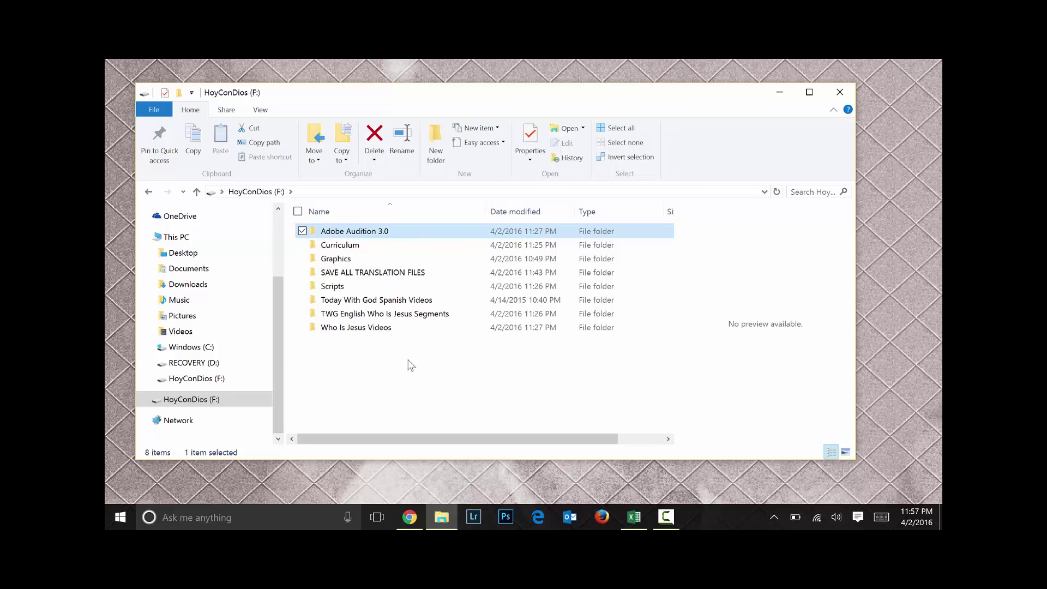
{"action": "double_click", "coordinate": [345, 245]}
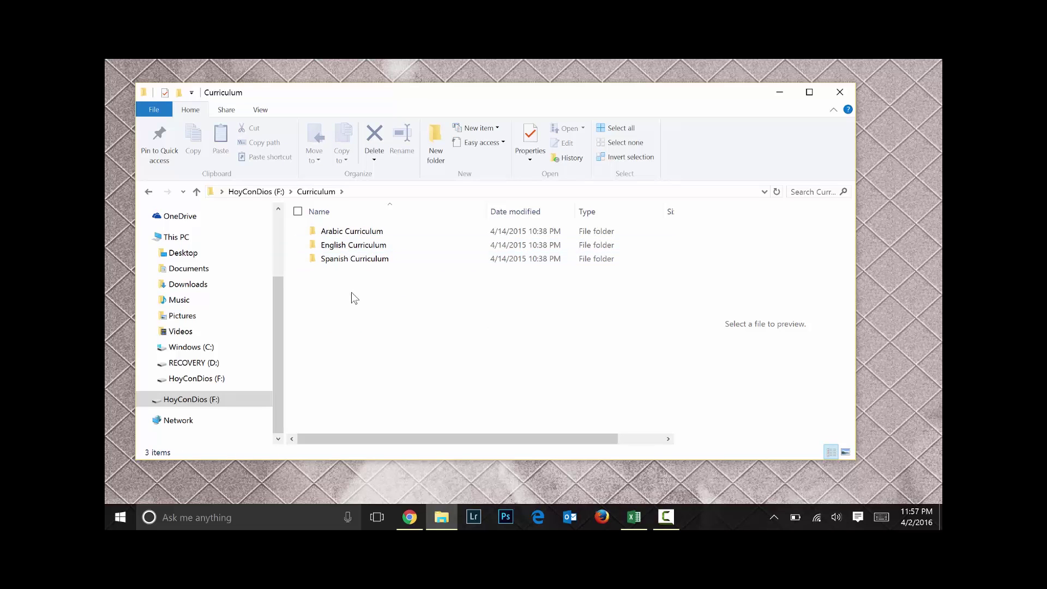
{"action": "double_click", "coordinate": [357, 261]}
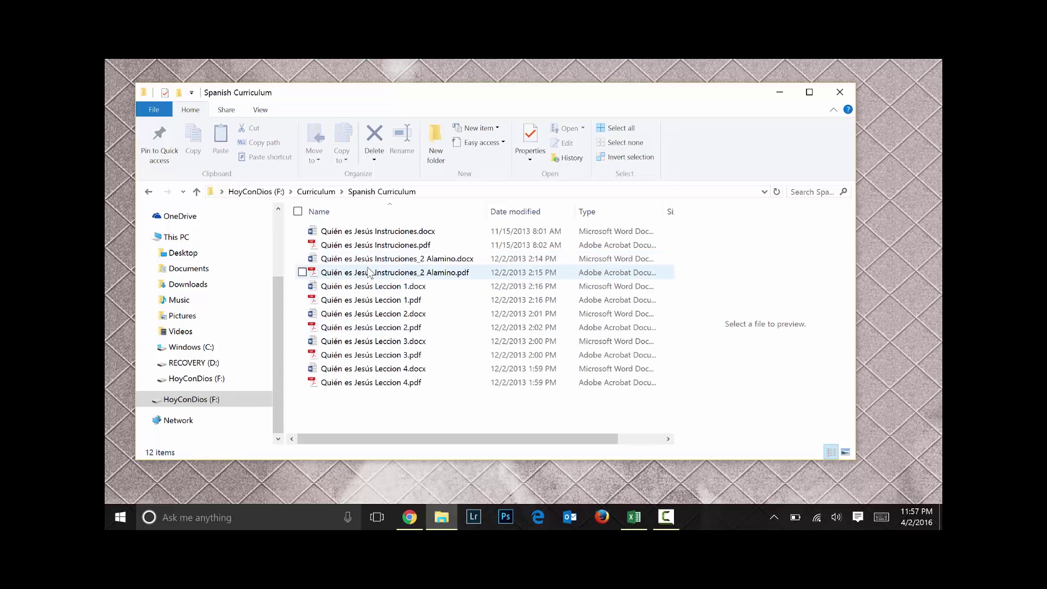
{"action": "left_click", "coordinate": [369, 273]}
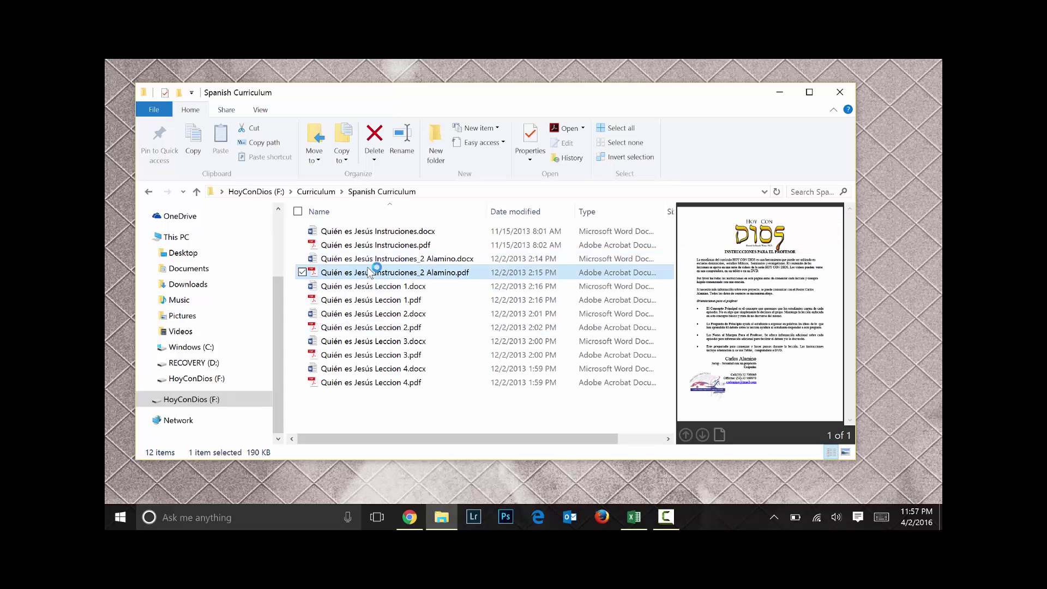
{"action": "left_click", "coordinate": [369, 260]}
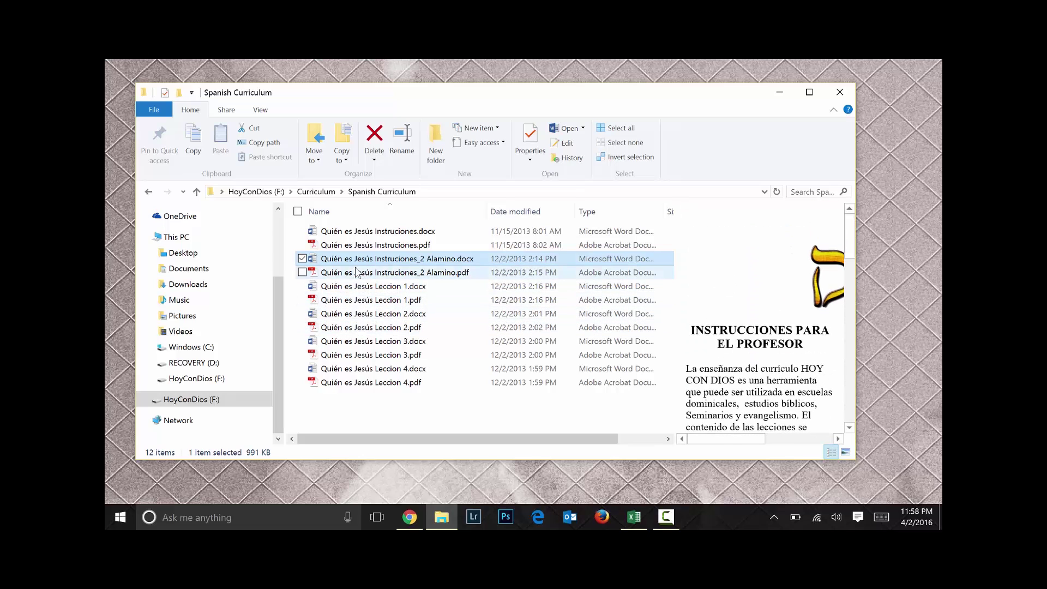
{"action": "left_click", "coordinate": [324, 192]}
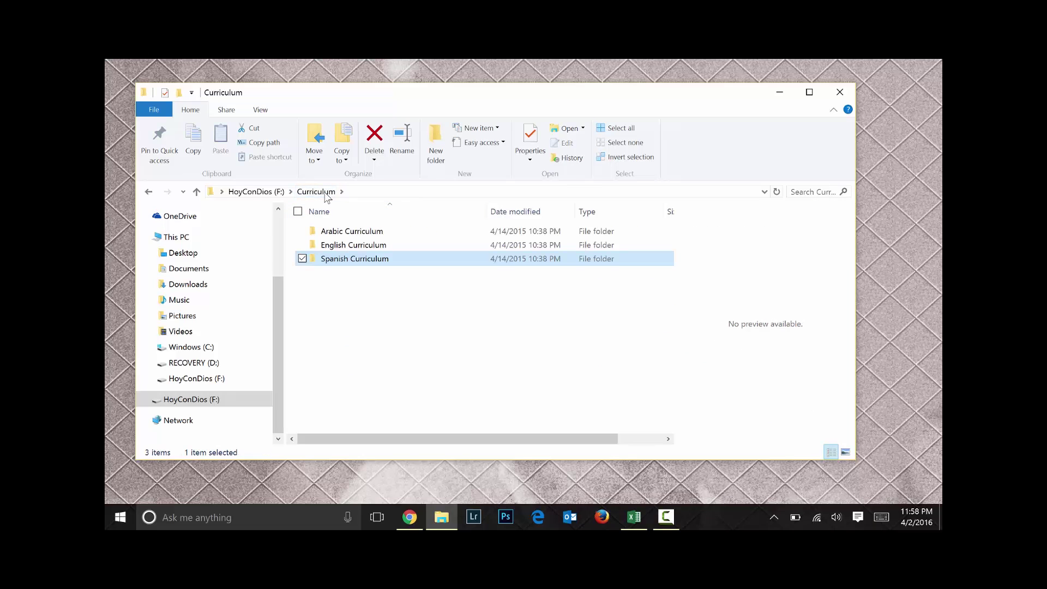
{"action": "left_click", "coordinate": [272, 192]}
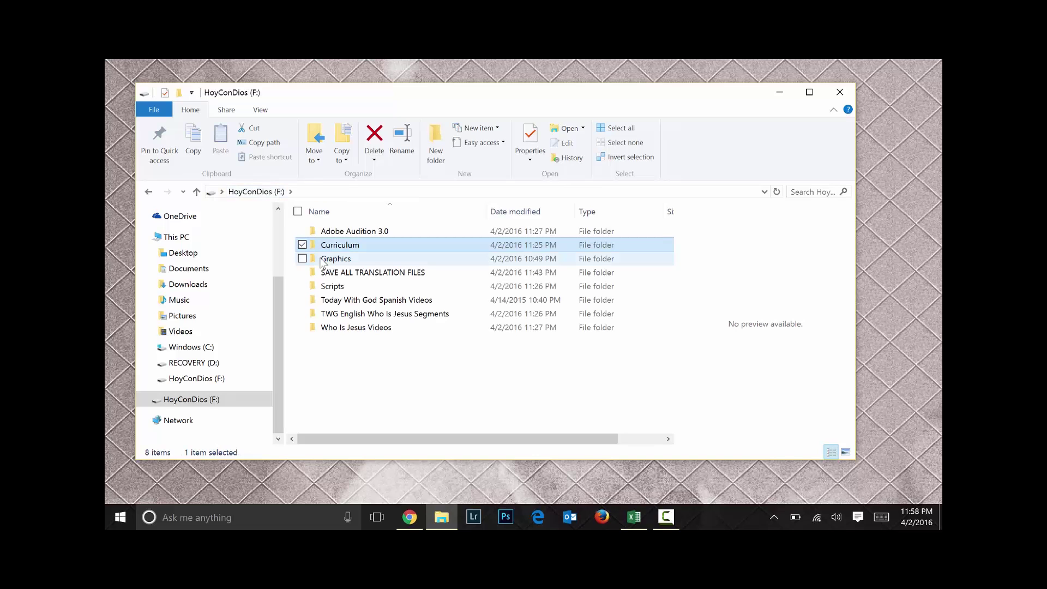
Look inside the Graphics and SAVE ALL TRANSLATION FILES folders on the HoyConDios (F:) drive
{"action": "double_click", "coordinate": [323, 260]}
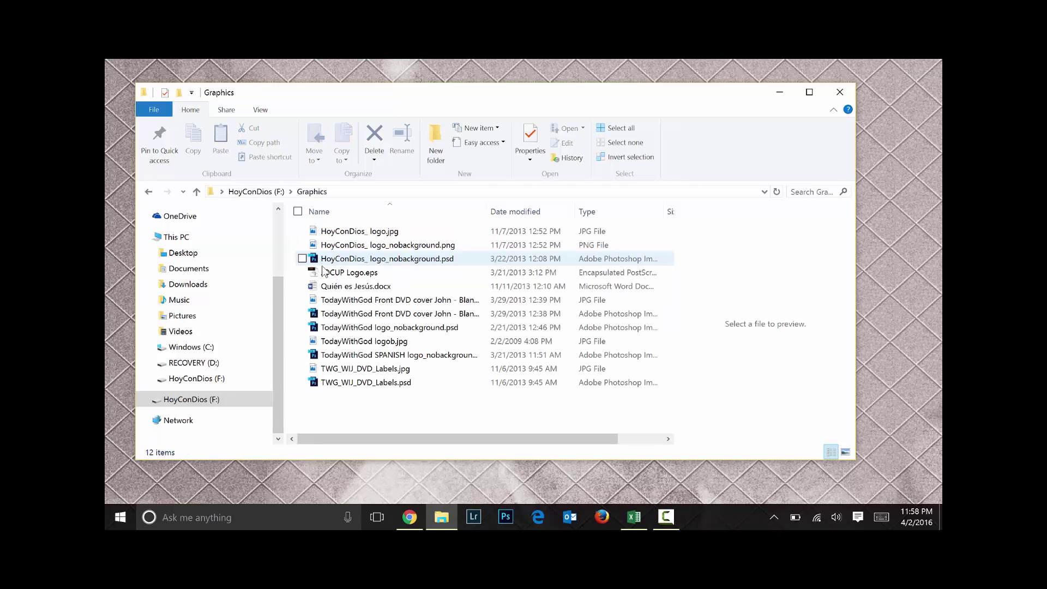
{"action": "left_click", "coordinate": [391, 370]}
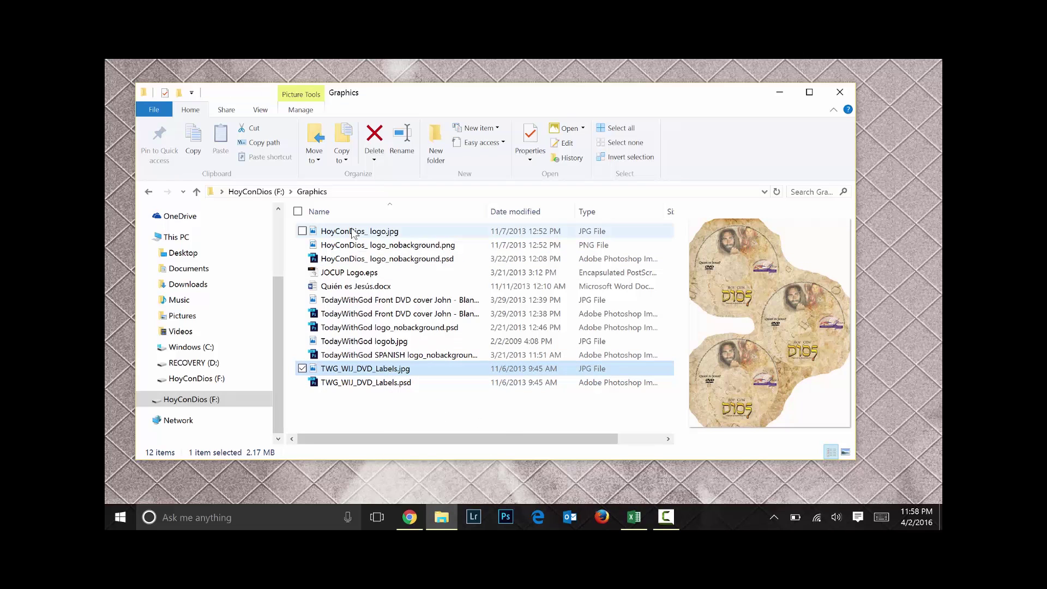
{"action": "left_click", "coordinate": [263, 191]}
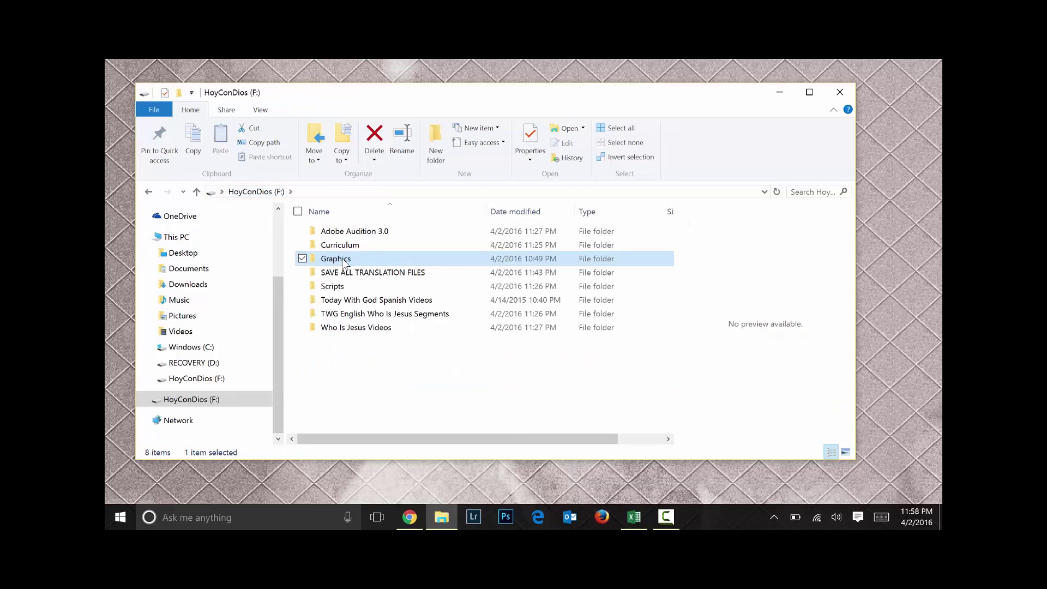
{"action": "left_click", "coordinate": [343, 275]}
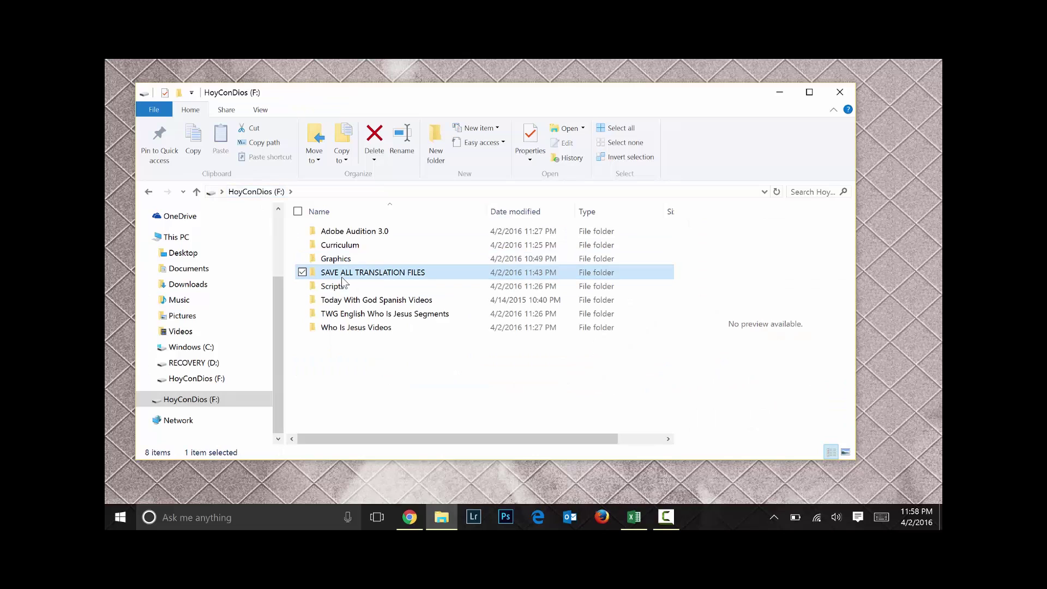
{"action": "double_click", "coordinate": [343, 275]}
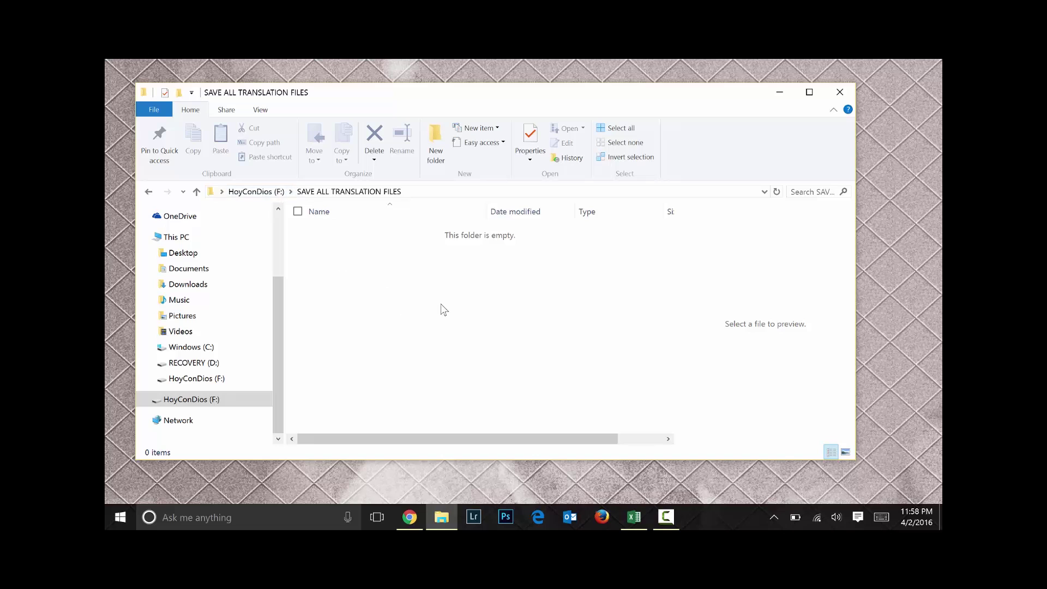
Open the Who Is Jesus Script Spanish 2015.xlsx workbook from the Scripts folder
{"action": "left_click", "coordinate": [256, 192]}
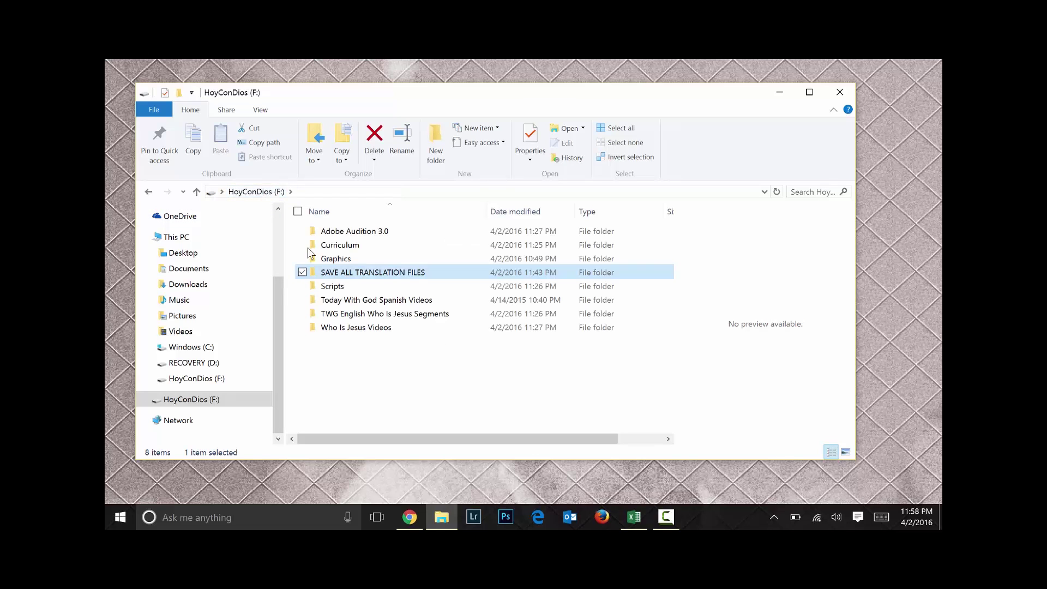
{"action": "double_click", "coordinate": [335, 287]}
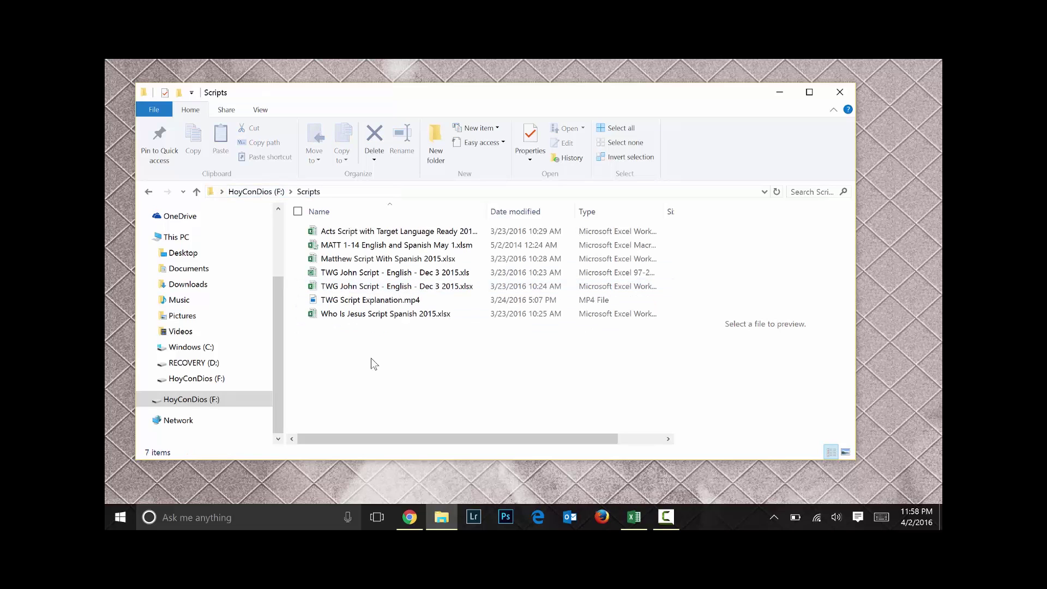
{"action": "left_click", "coordinate": [360, 302]}
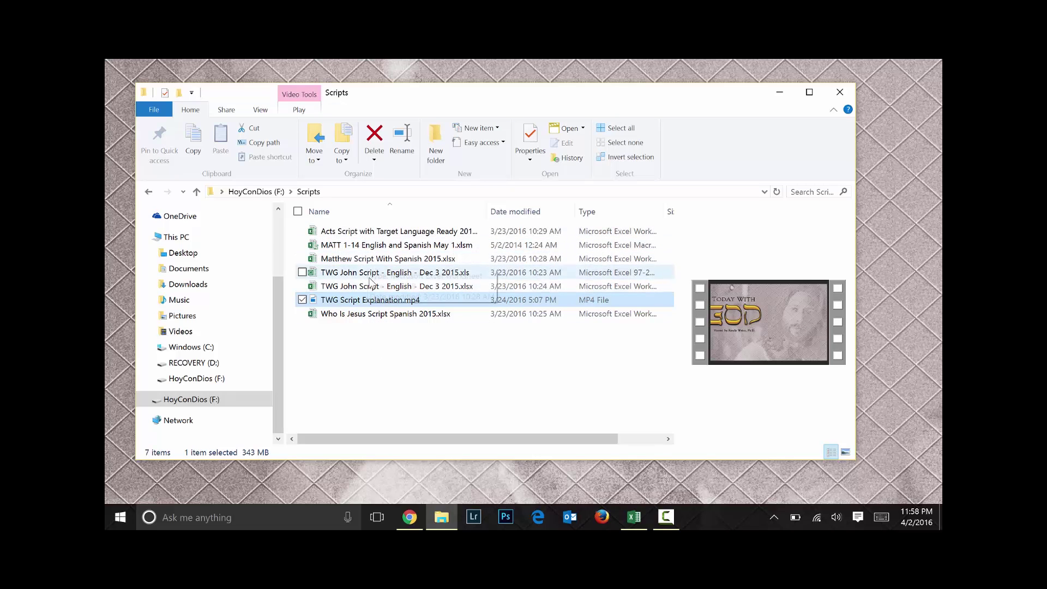
{"action": "double_click", "coordinate": [371, 314]}
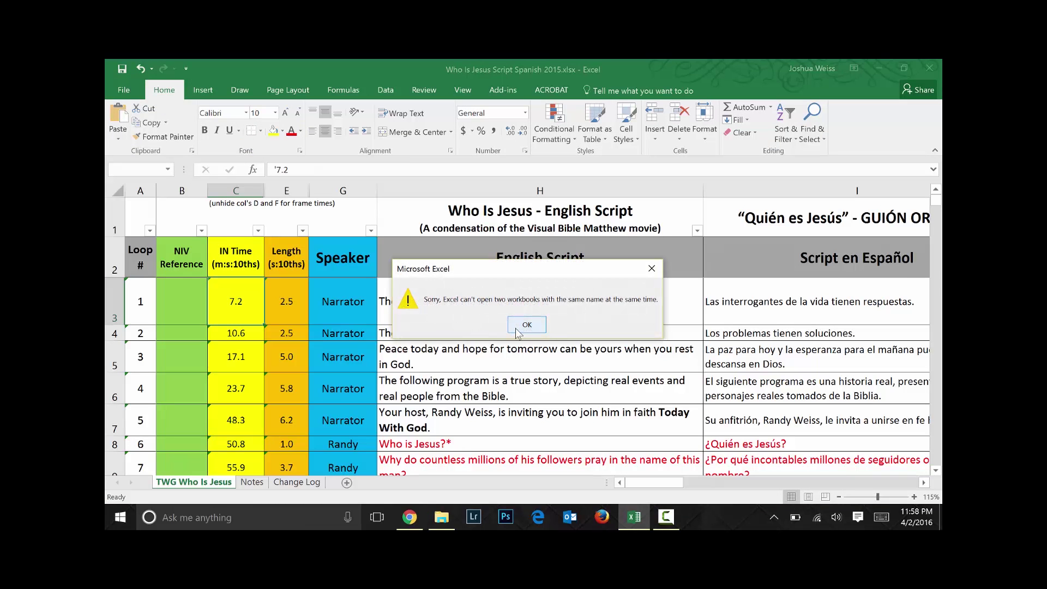
Dismiss the same-name workbook warning, cancel the Delete dialog, and look over the sheet's translation columns
{"action": "left_click", "coordinate": [516, 326]}
{"action": "key", "text": "ctrl+minus"}
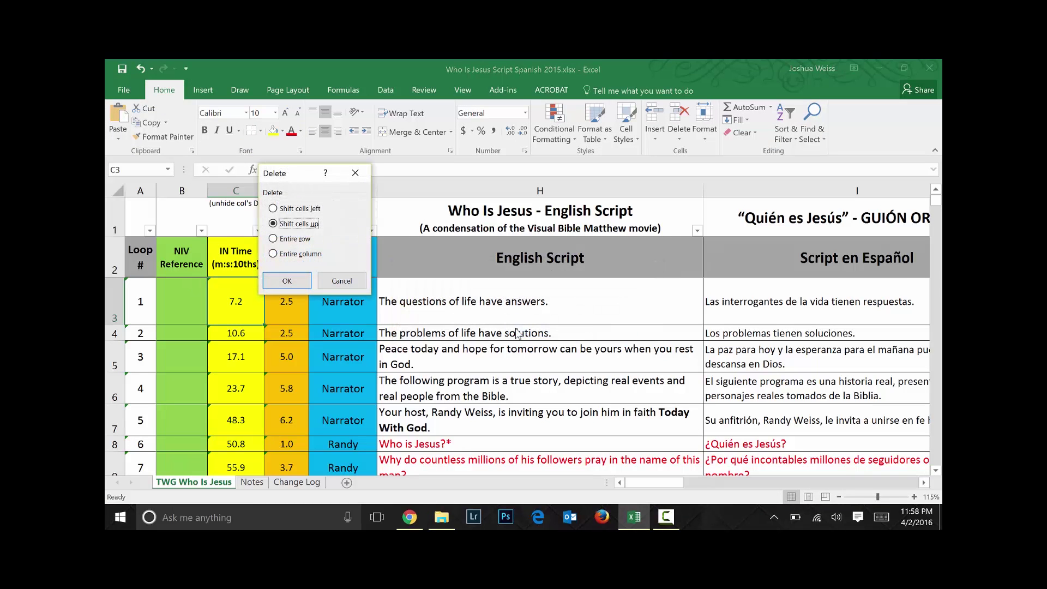
{"action": "left_click", "coordinate": [338, 287]}
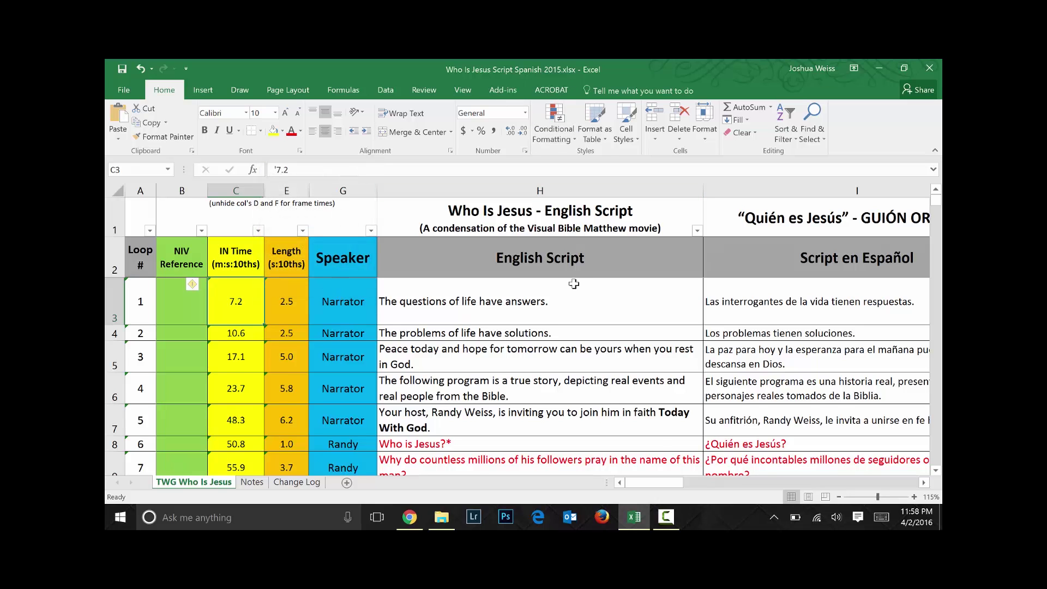
{"action": "scroll", "coordinate": [574, 283], "scroll_direction": "down", "scroll_amount": 2}
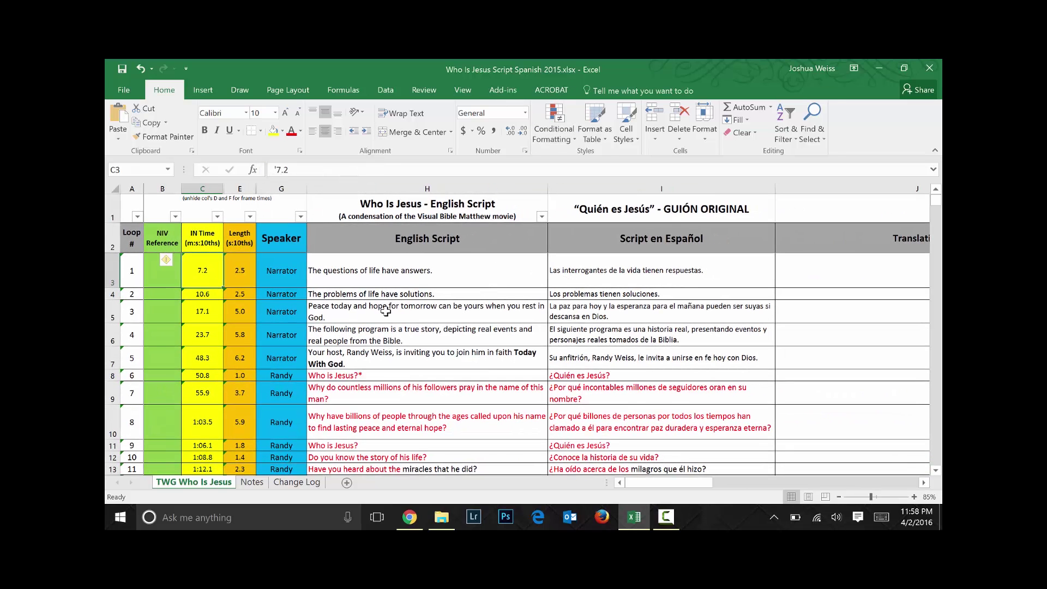
{"action": "scroll", "coordinate": [386, 311], "scroll_direction": "down", "scroll_amount": 1}
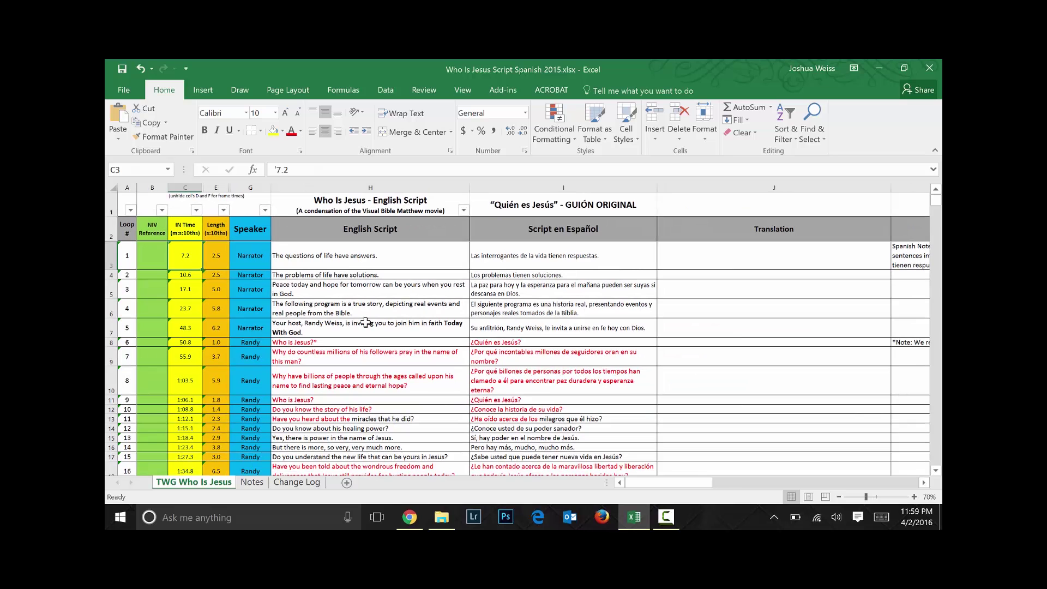
{"action": "key", "text": "Right"}
{"action": "key", "text": "Right"}
{"action": "key", "text": "Right"}
{"action": "key", "text": "Right"}
{"action": "key", "text": "Right"}
{"action": "key", "text": "Right"}
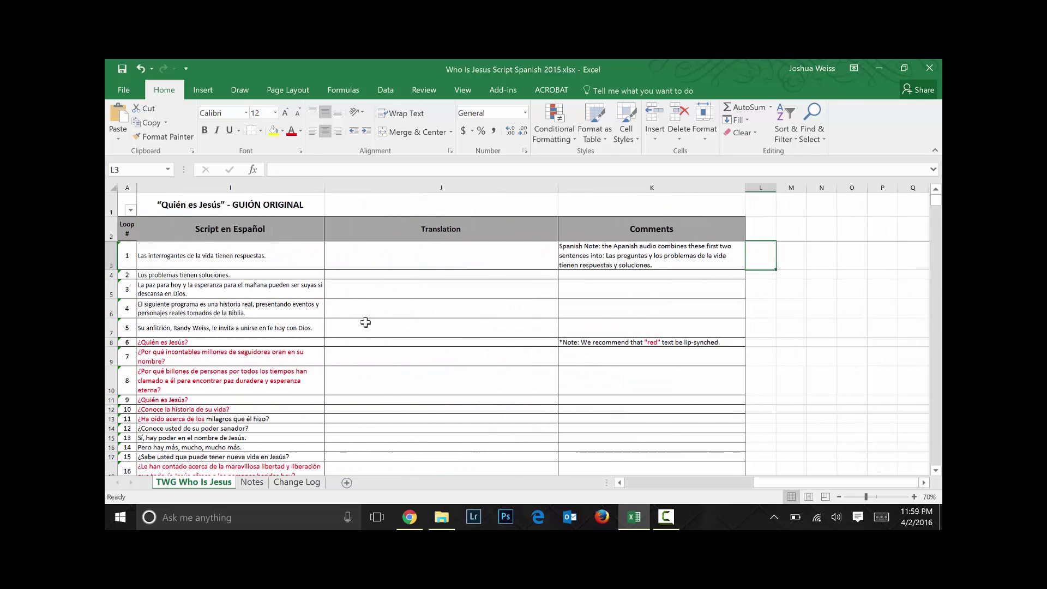
{"action": "key", "text": "Left"}
{"action": "key", "text": "Left"}
{"action": "key", "text": "Left"}
{"action": "key", "text": "Left"}
{"action": "key", "text": "Left"}
{"action": "key", "text": "Left"}
{"action": "key", "text": "Left"}
{"action": "key", "text": "Left"}
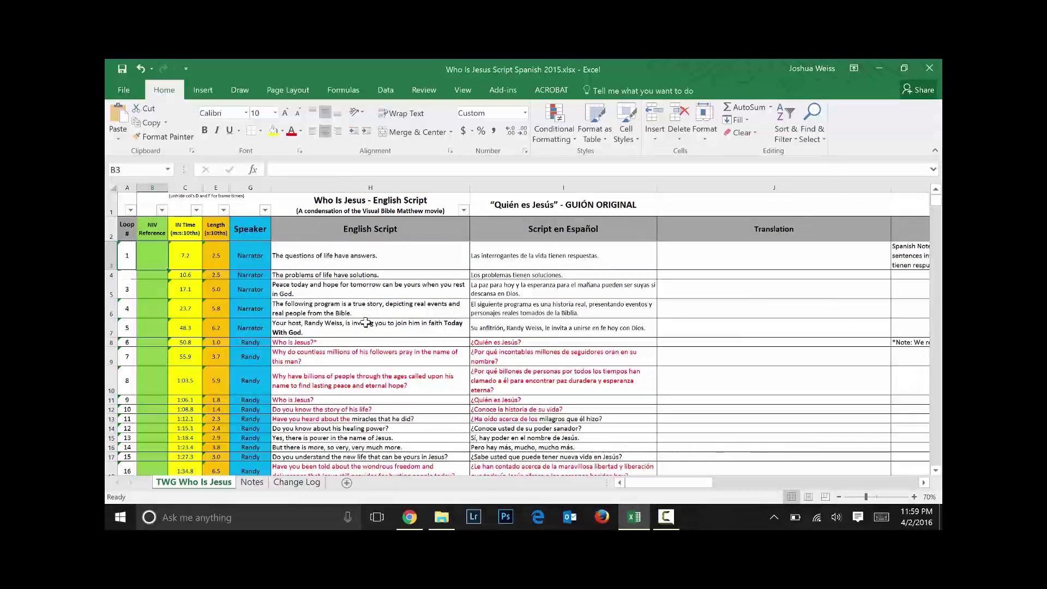
Minimize Excel, open the Today With God Spanish Videos folder, and preview the J1a Juan el Bautista video
{"action": "left_click", "coordinate": [877, 69]}
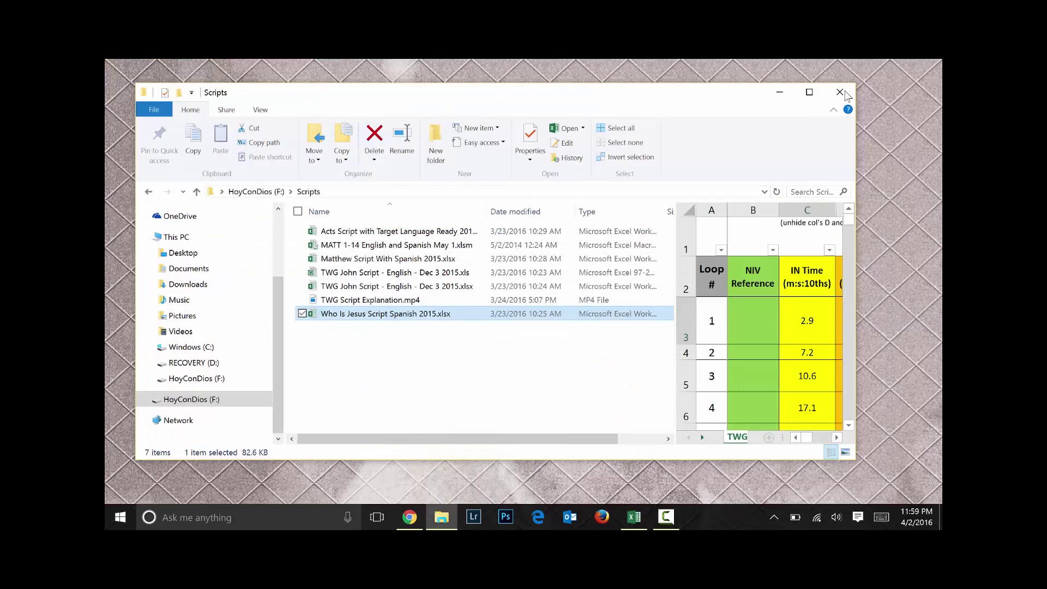
{"action": "left_click", "coordinate": [268, 195]}
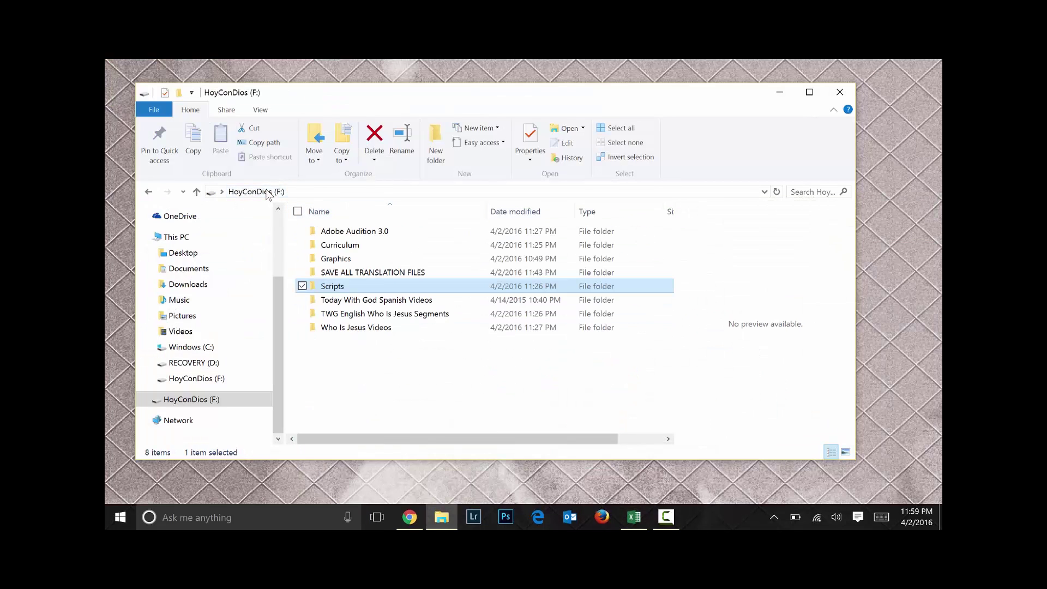
{"action": "double_click", "coordinate": [388, 299]}
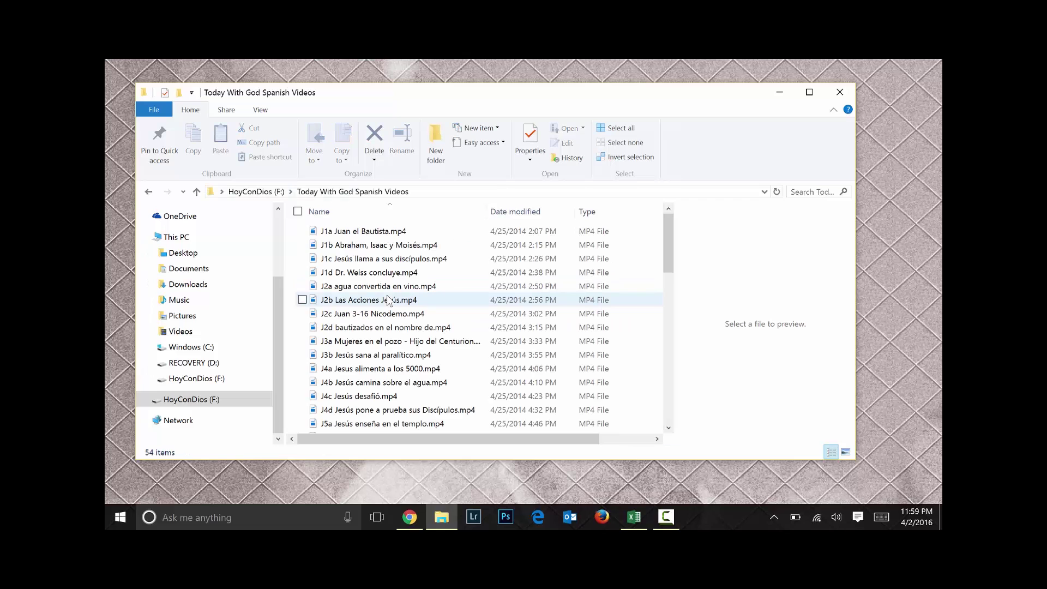
{"action": "scroll", "coordinate": [388, 300], "scroll_direction": "down", "scroll_amount": 10}
{"action": "scroll", "coordinate": [387, 299], "scroll_direction": "up", "scroll_amount": 10}
{"action": "left_click", "coordinate": [369, 235]}
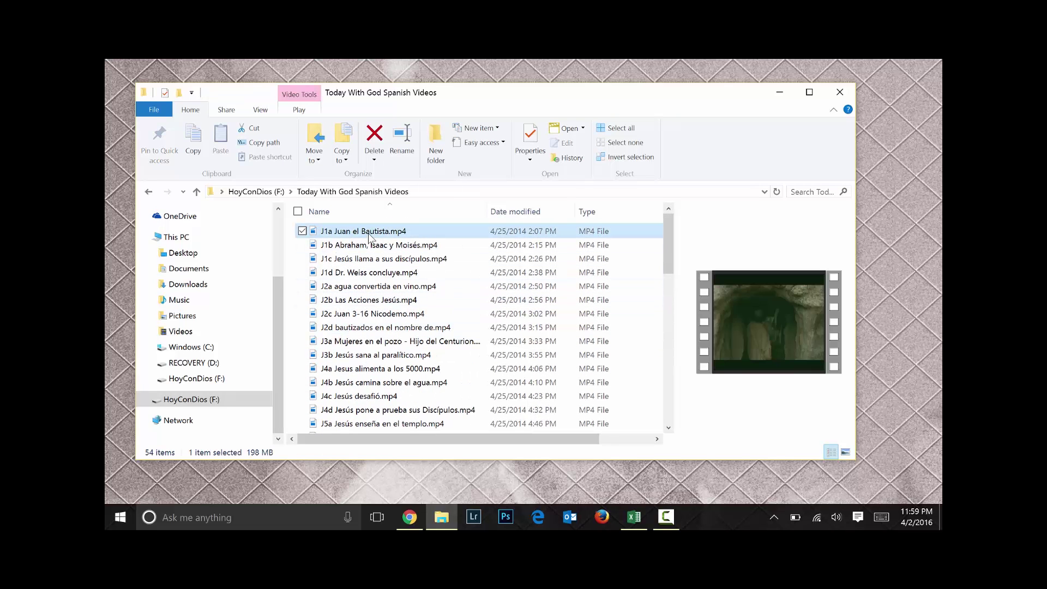
Scroll through the rest of the Spanish videos, then return to the HoyConDios (F:) drive
{"action": "scroll", "coordinate": [369, 239], "scroll_direction": "down", "scroll_amount": 1}
{"action": "scroll", "coordinate": [370, 238], "scroll_direction": "down", "scroll_amount": 1}
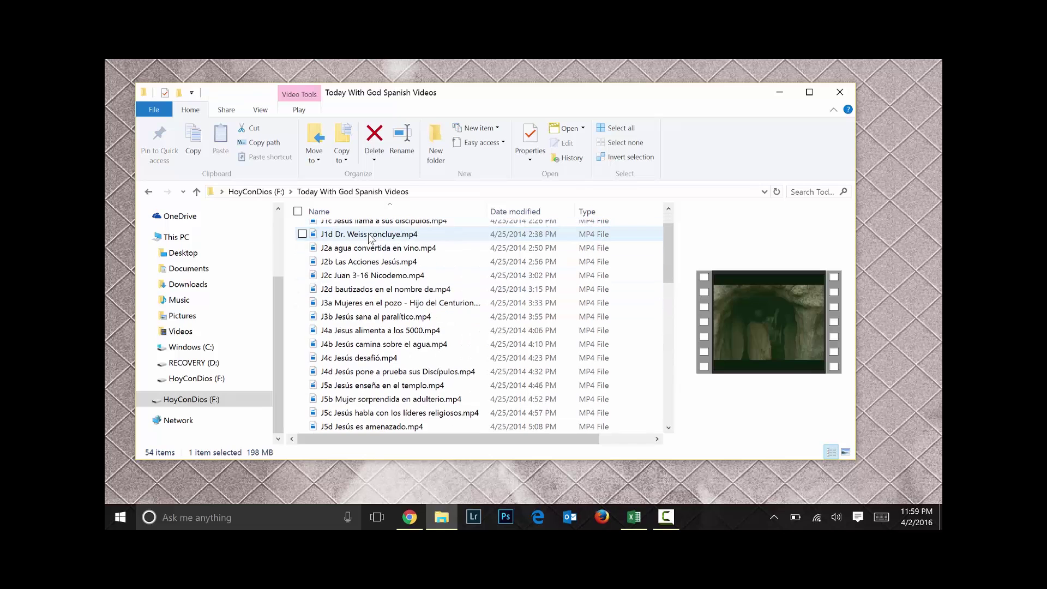
{"action": "scroll", "coordinate": [370, 238], "scroll_direction": "down", "scroll_amount": 8}
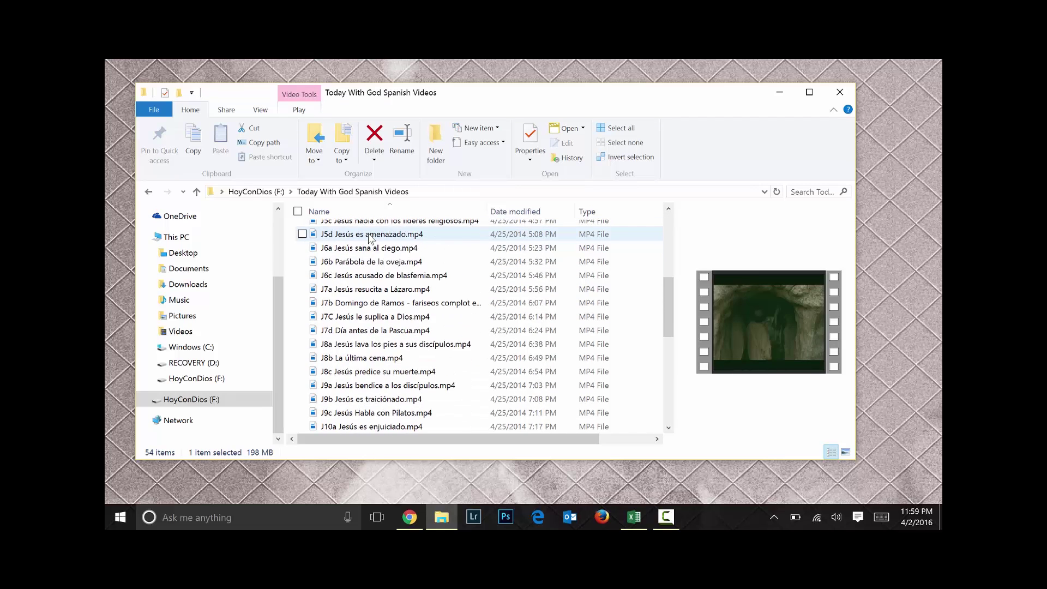
{"action": "scroll", "coordinate": [369, 238], "scroll_direction": "down", "scroll_amount": 4}
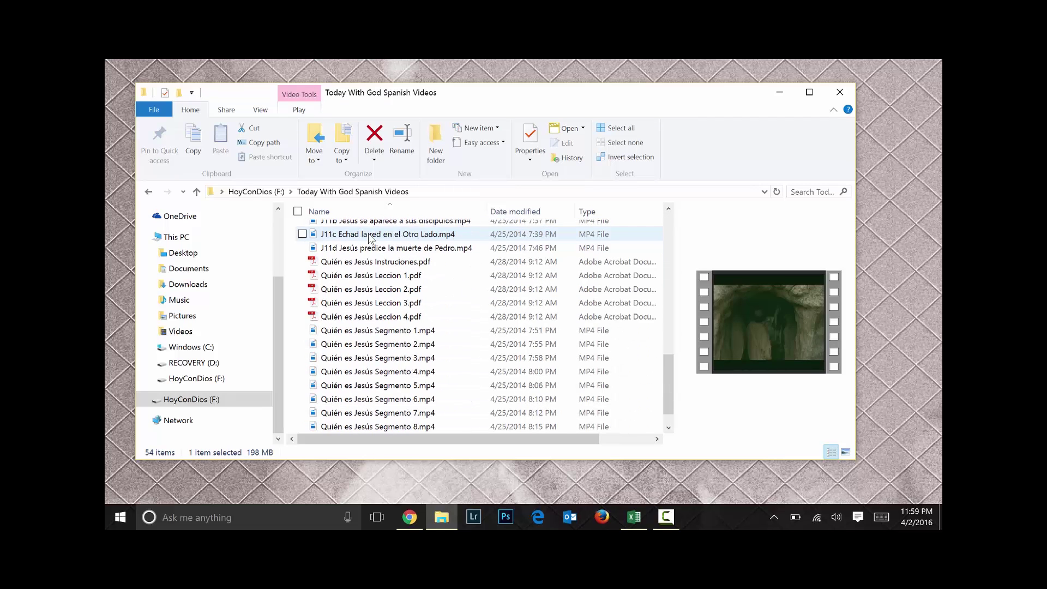
{"action": "scroll", "coordinate": [363, 284], "scroll_direction": "down", "scroll_amount": 1}
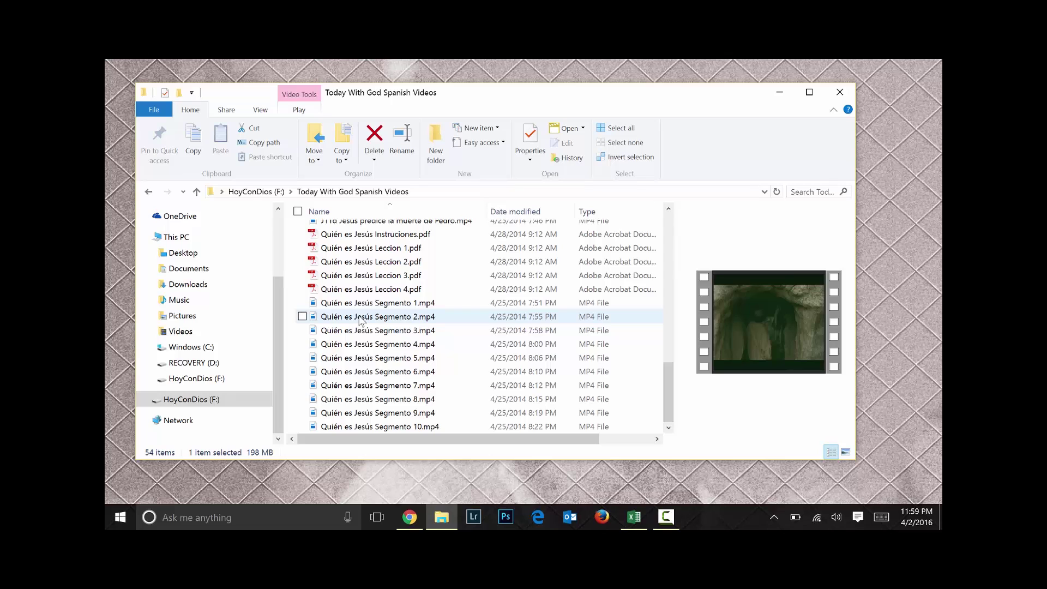
{"action": "scroll", "coordinate": [366, 322], "scroll_direction": "up", "scroll_amount": 12}
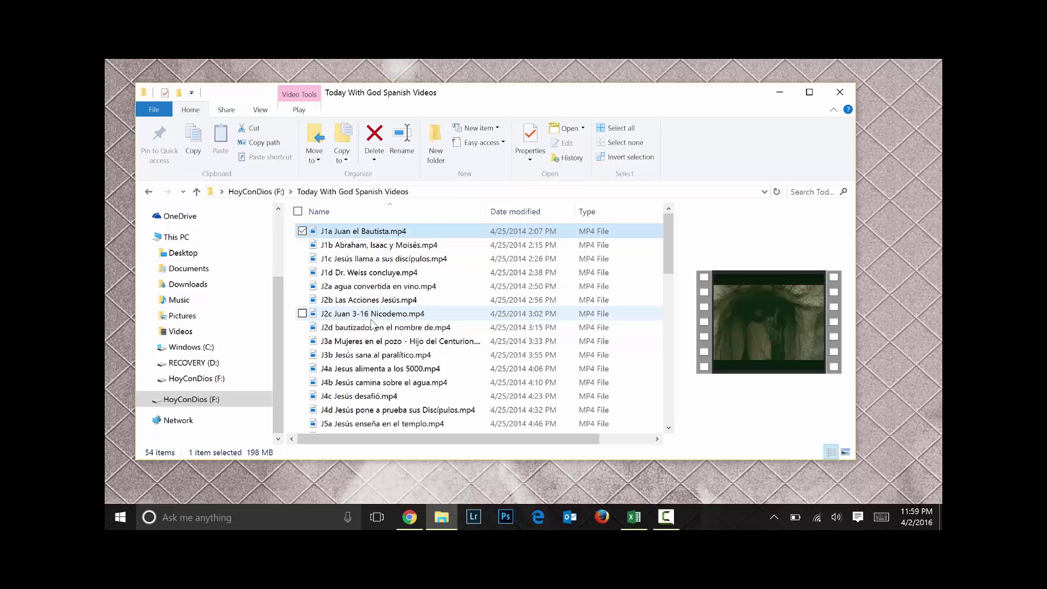
{"action": "scroll", "coordinate": [372, 325], "scroll_direction": "down", "scroll_amount": 12}
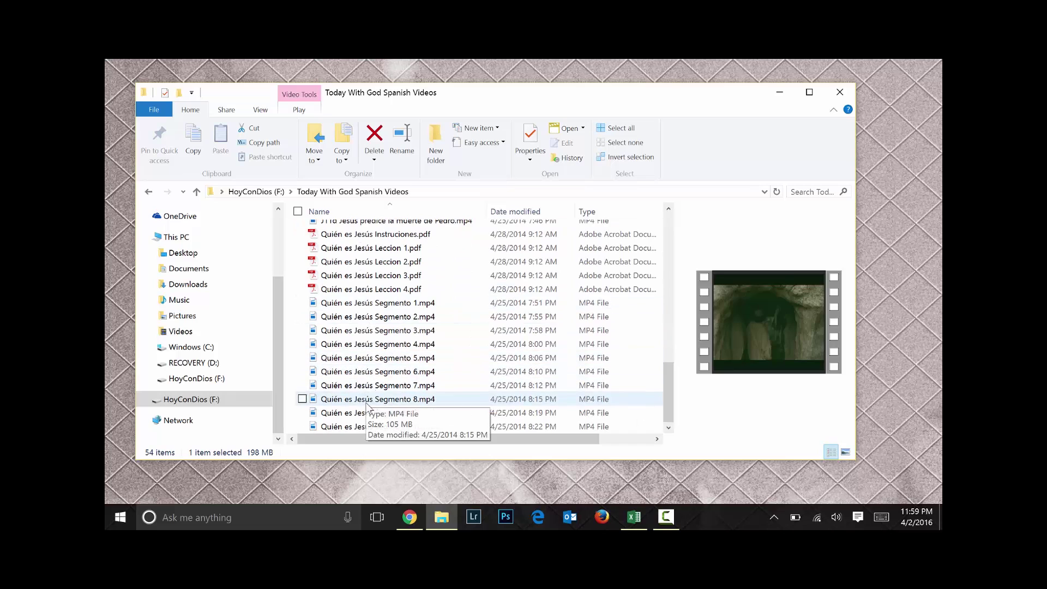
{"action": "scroll", "coordinate": [377, 305], "scroll_direction": "up", "scroll_amount": 12}
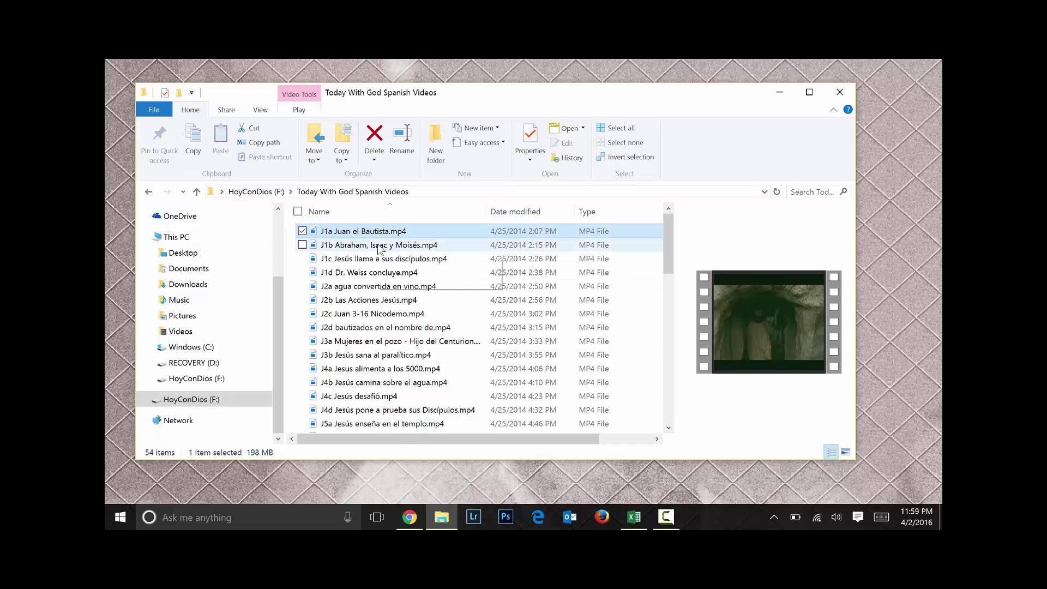
{"action": "mouse_move", "coordinate": [379, 248]}
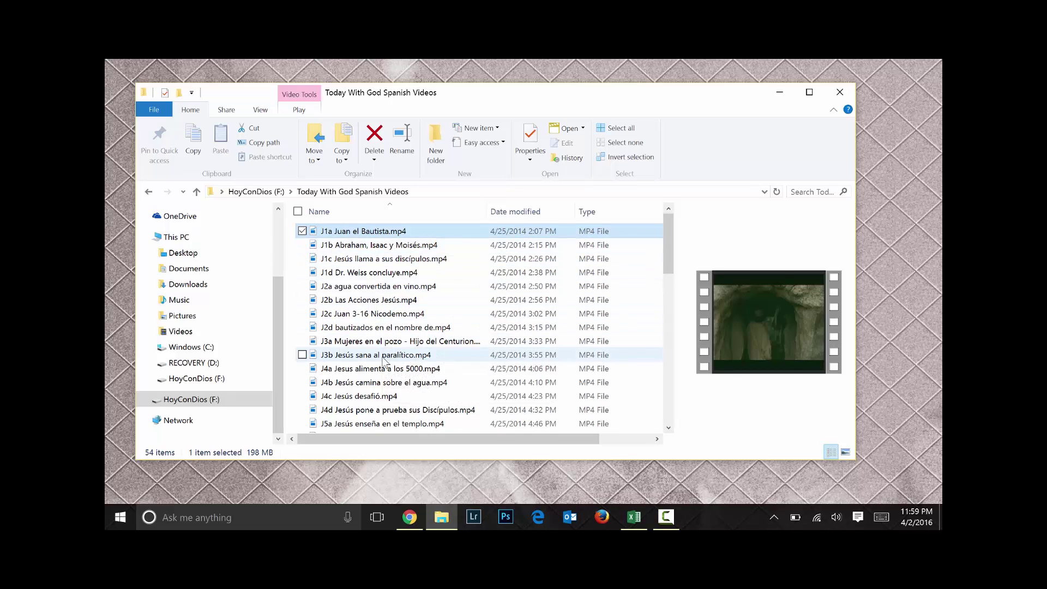
{"action": "scroll", "coordinate": [384, 360], "scroll_direction": "down", "scroll_amount": 3}
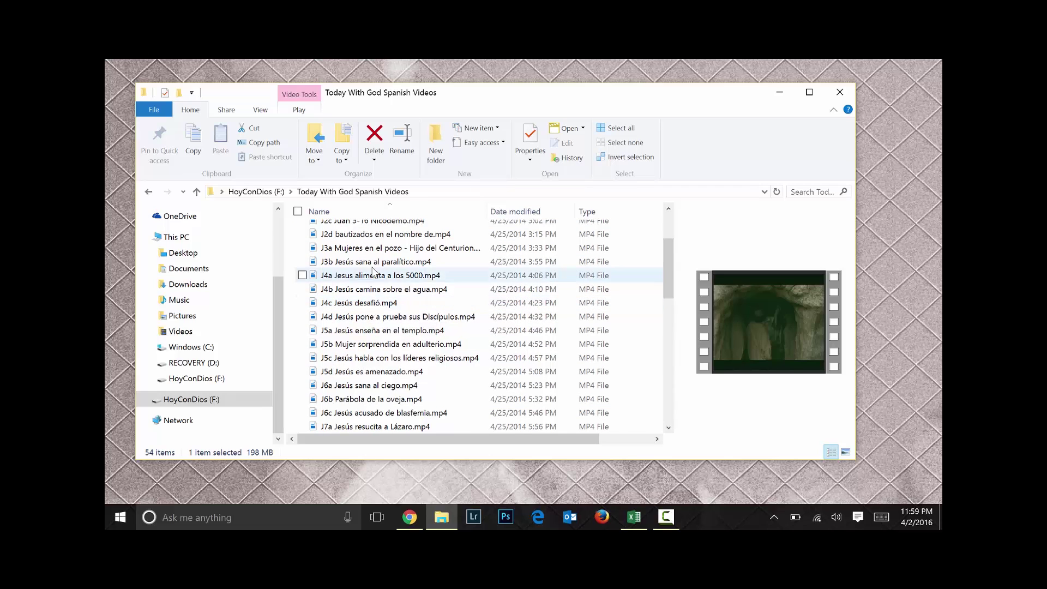
{"action": "scroll", "coordinate": [374, 276], "scroll_direction": "up", "scroll_amount": 3}
{"action": "scroll", "coordinate": [373, 272], "scroll_direction": "down", "scroll_amount": 3}
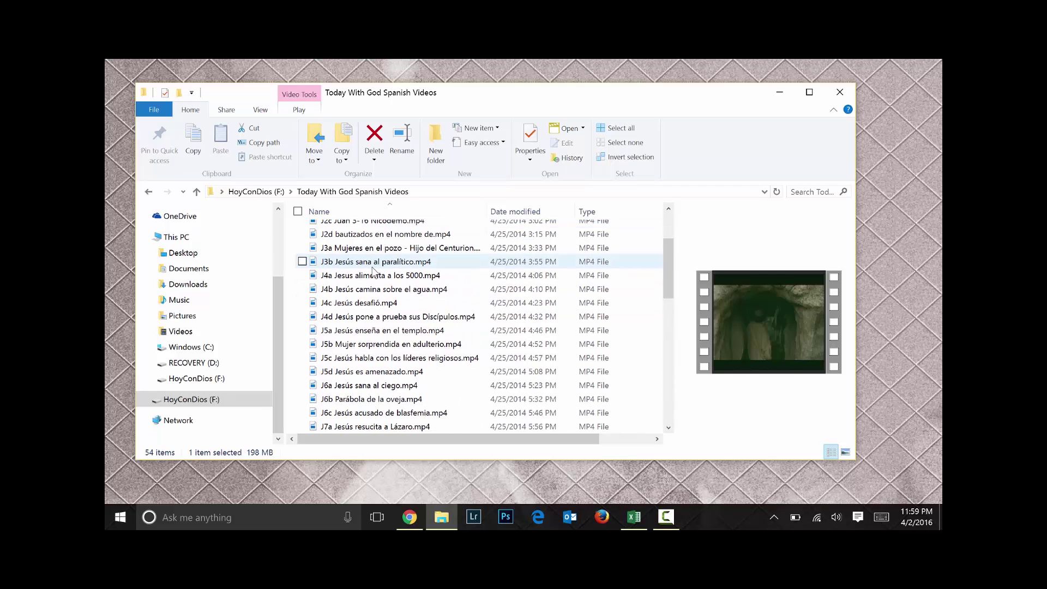
{"action": "scroll", "coordinate": [398, 386], "scroll_direction": "down", "scroll_amount": 6}
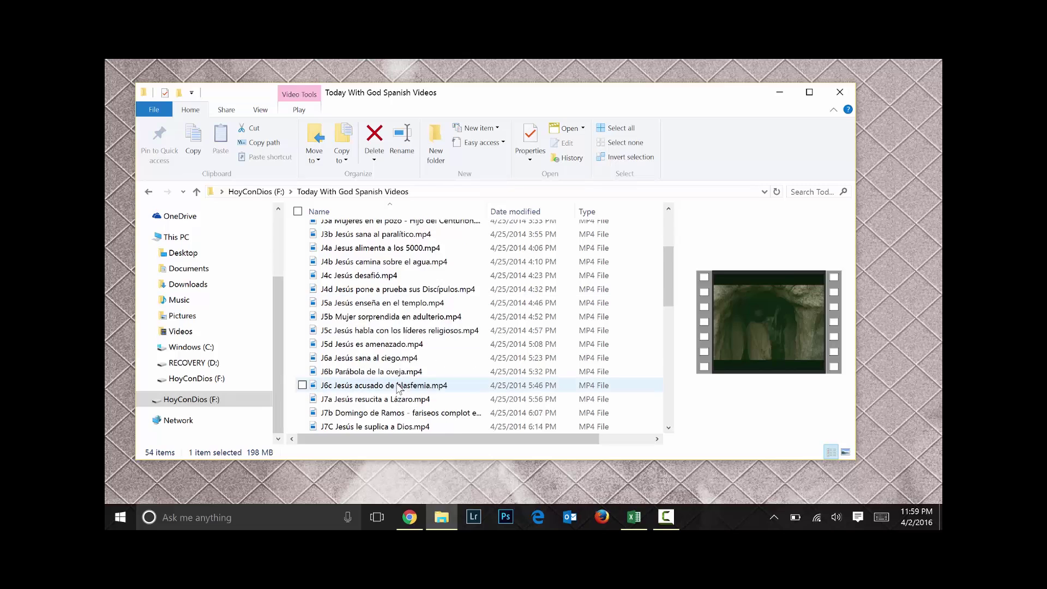
{"action": "scroll", "coordinate": [399, 386], "scroll_direction": "down", "scroll_amount": 6}
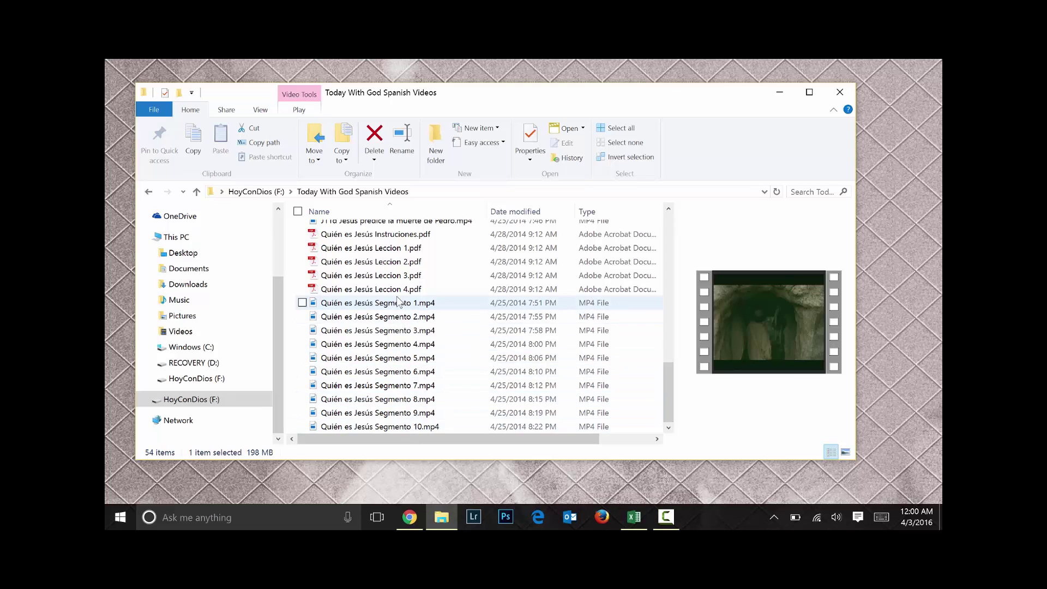
{"action": "scroll", "coordinate": [398, 301], "scroll_direction": "up", "scroll_amount": 13}
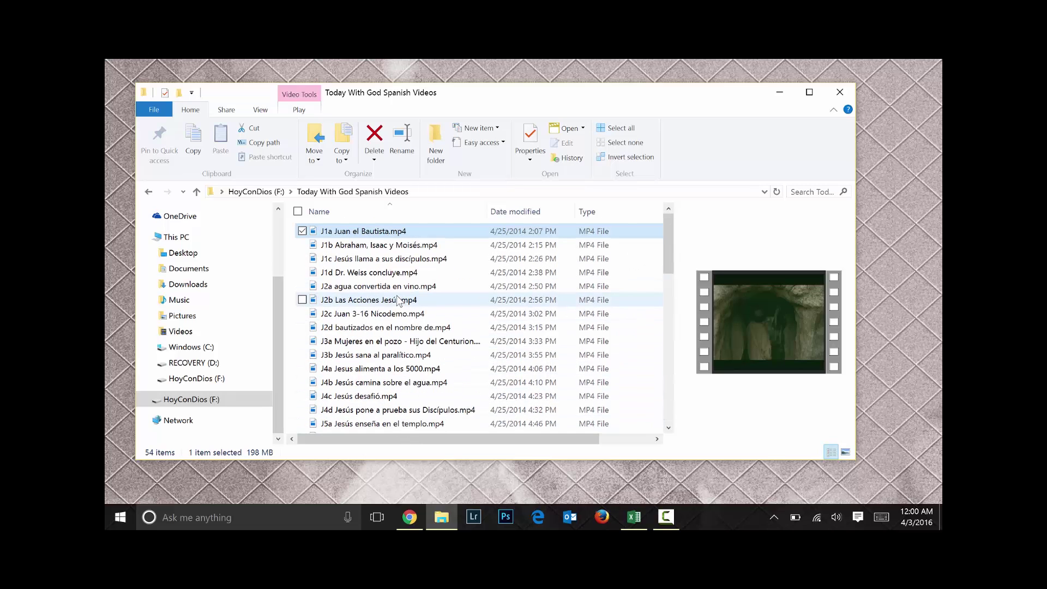
{"action": "left_click", "coordinate": [276, 194]}
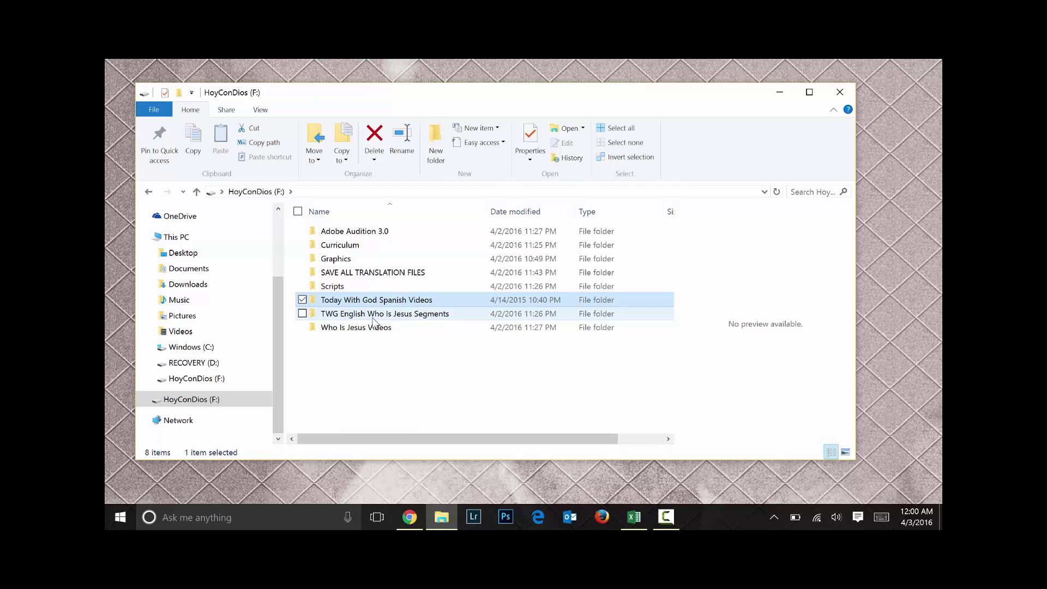
{"action": "left_click", "coordinate": [373, 318]}
{"action": "double_click", "coordinate": [373, 318]}
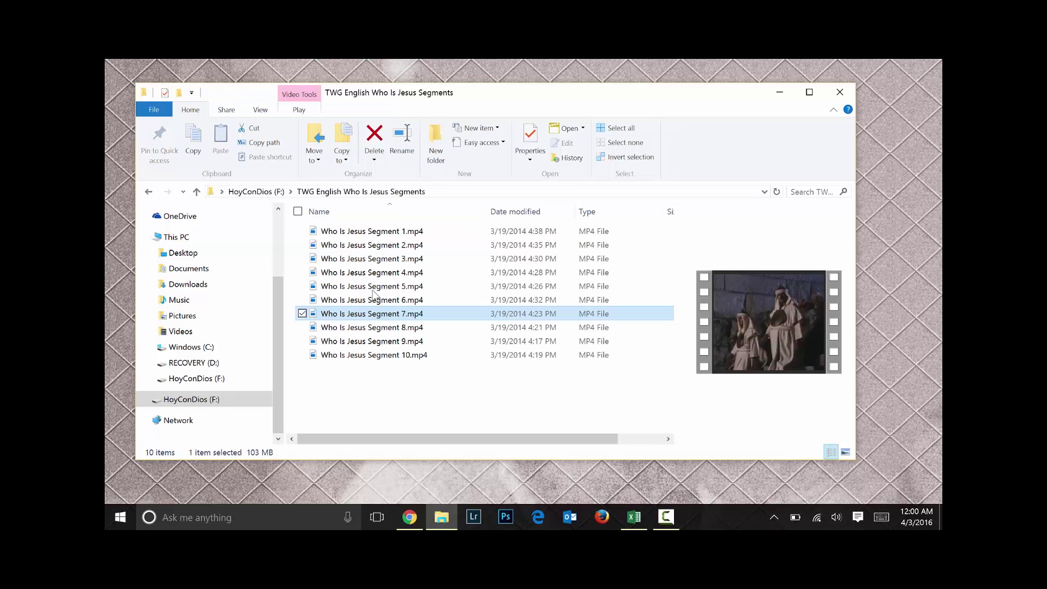
{"action": "left_click", "coordinate": [375, 235]}
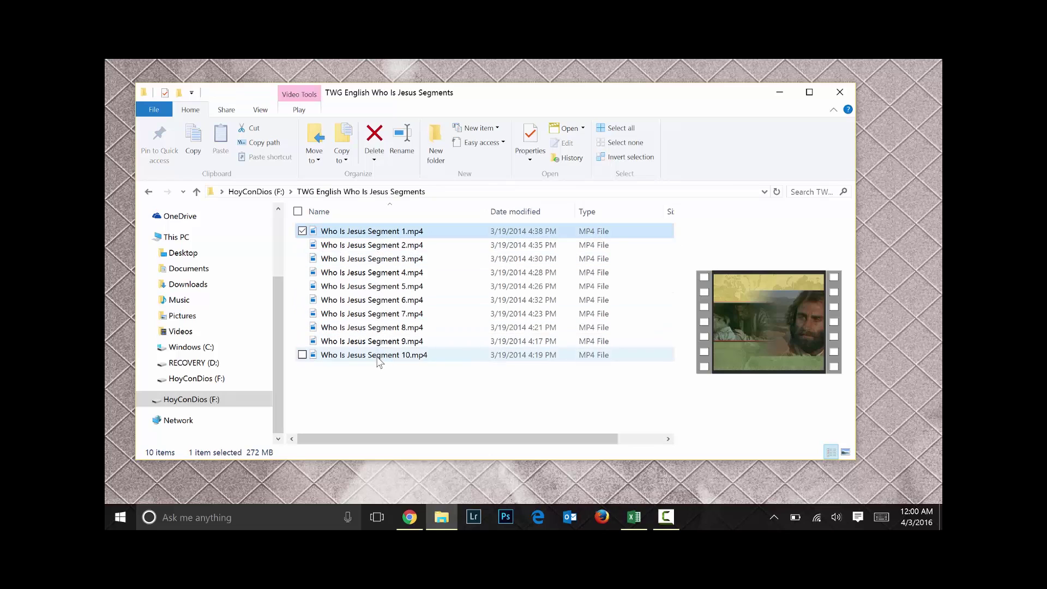
{"action": "left_click", "coordinate": [379, 357]}
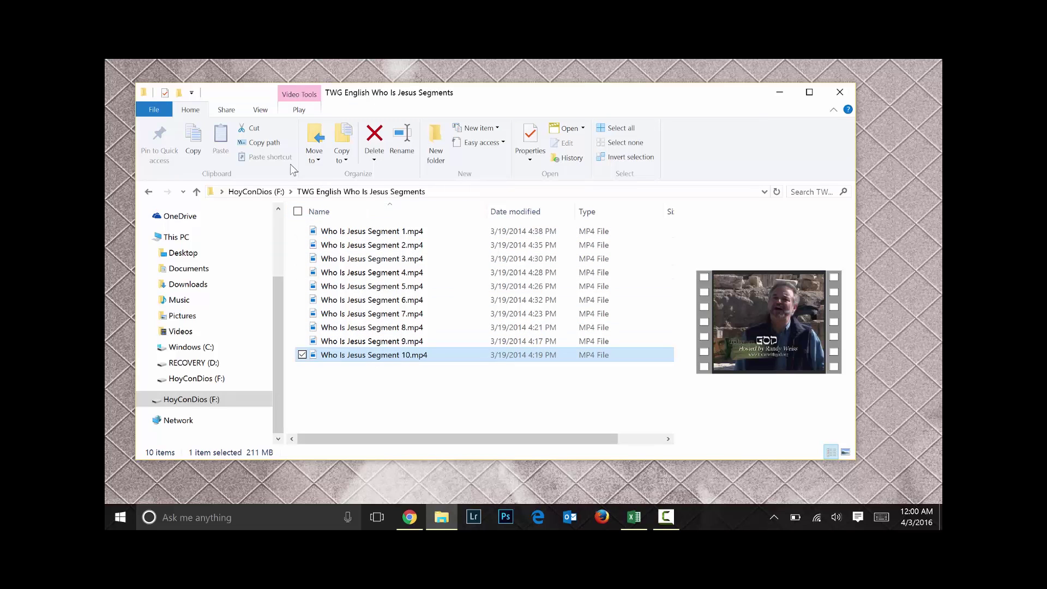
{"action": "left_click", "coordinate": [257, 191]}
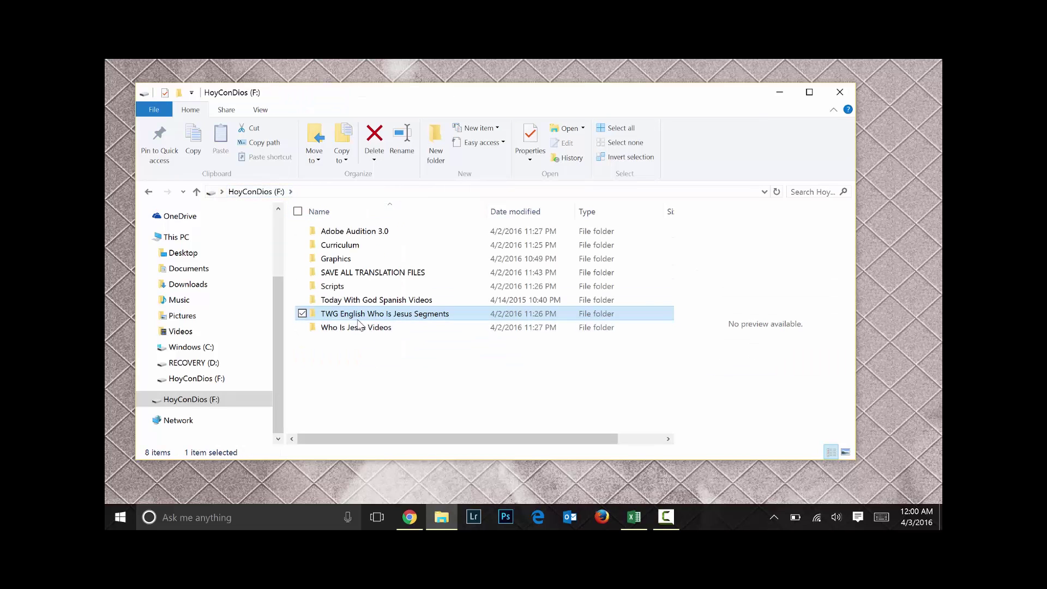
{"action": "double_click", "coordinate": [338, 246]}
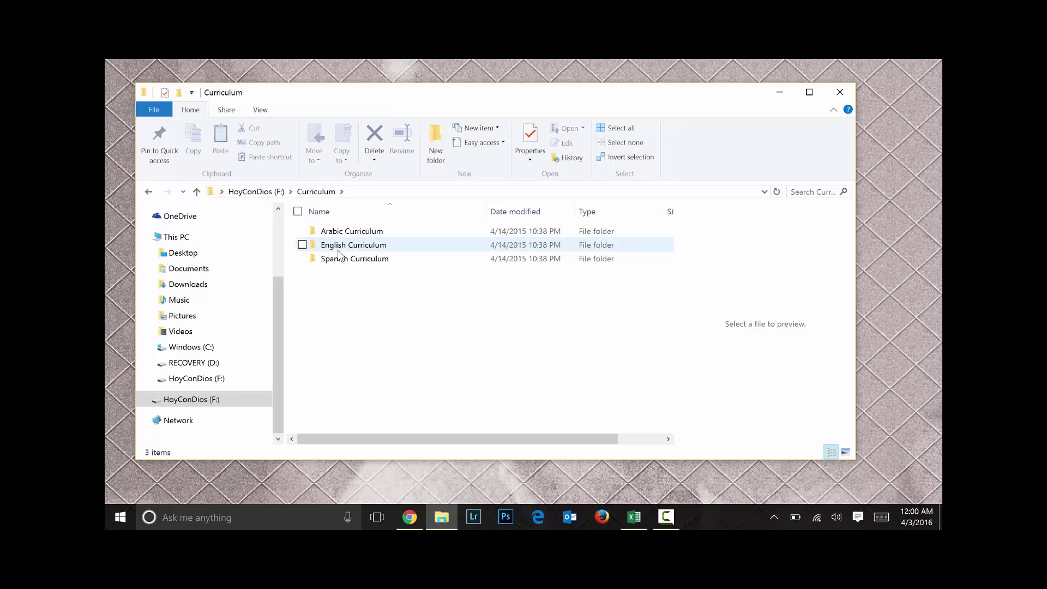
{"action": "double_click", "coordinate": [339, 250]}
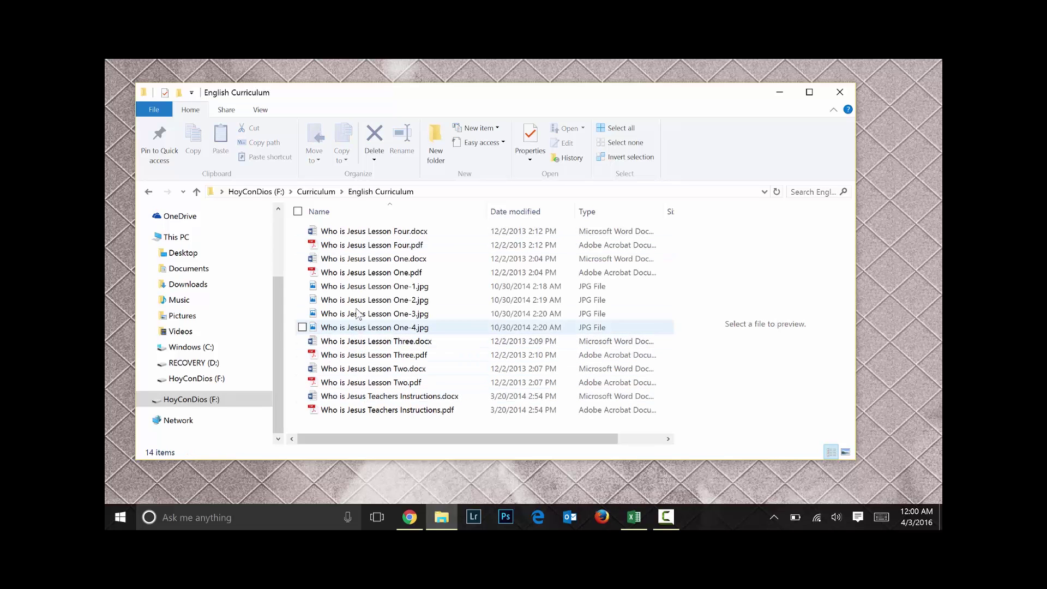
{"action": "left_click", "coordinate": [360, 355]}
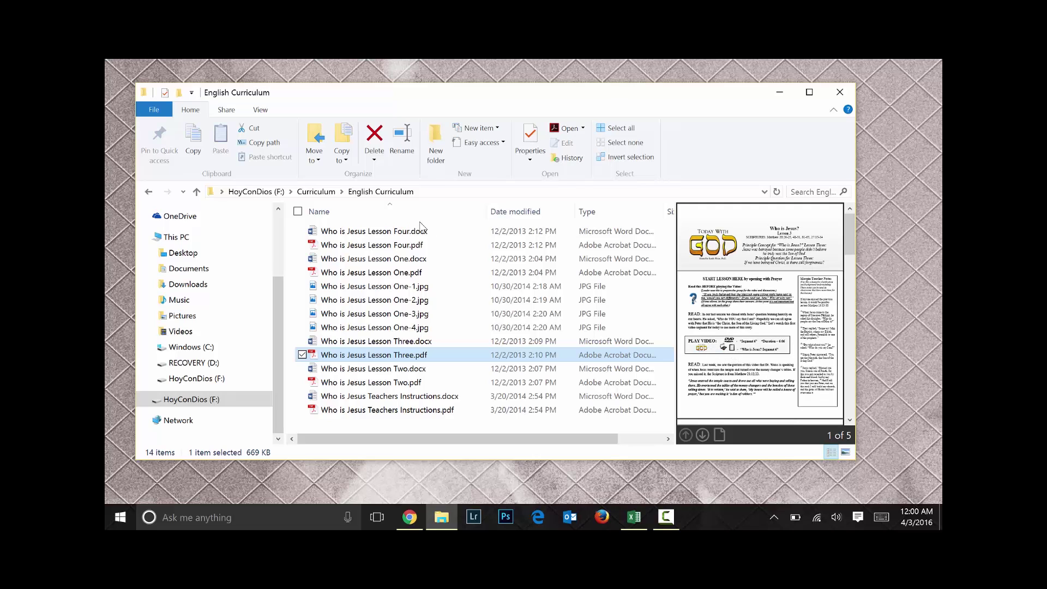
{"action": "left_click", "coordinate": [316, 192]}
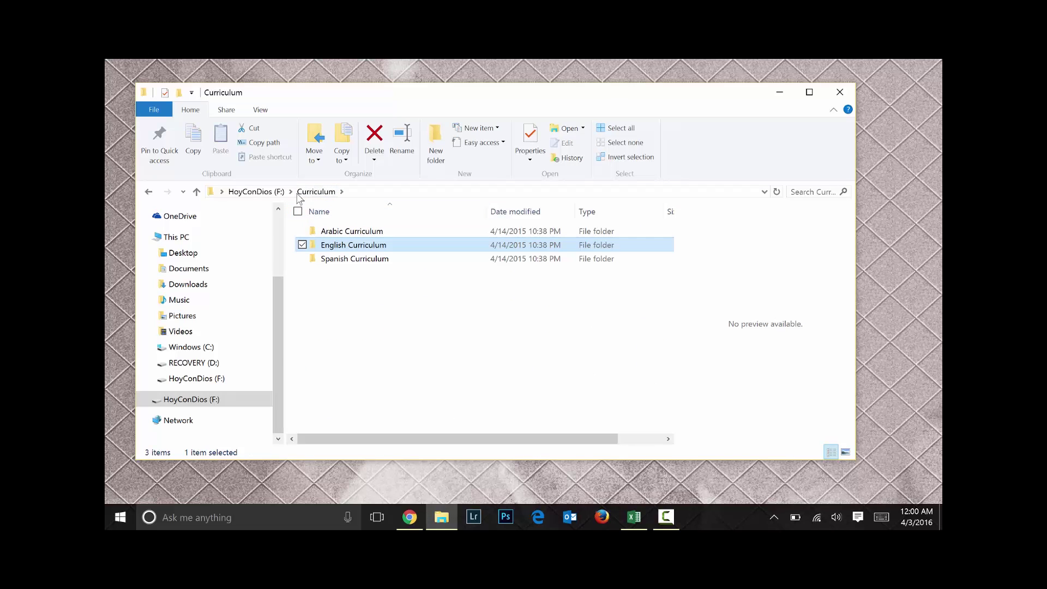
{"action": "left_click", "coordinate": [268, 192]}
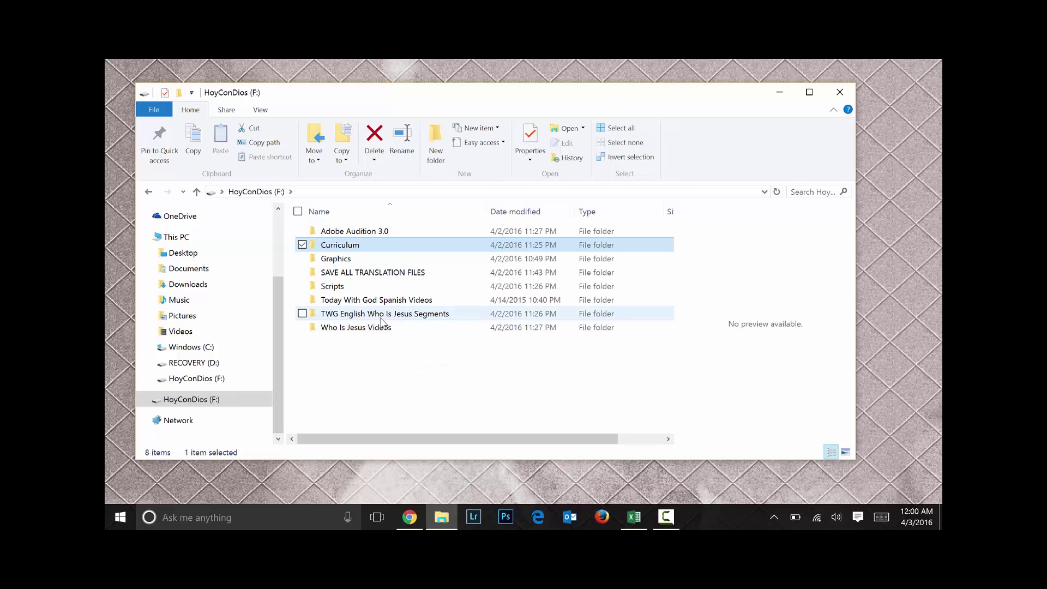
Open the Who Is Jesus Videos folder and select, then deselect, its three WMV videos
{"action": "double_click", "coordinate": [348, 329]}
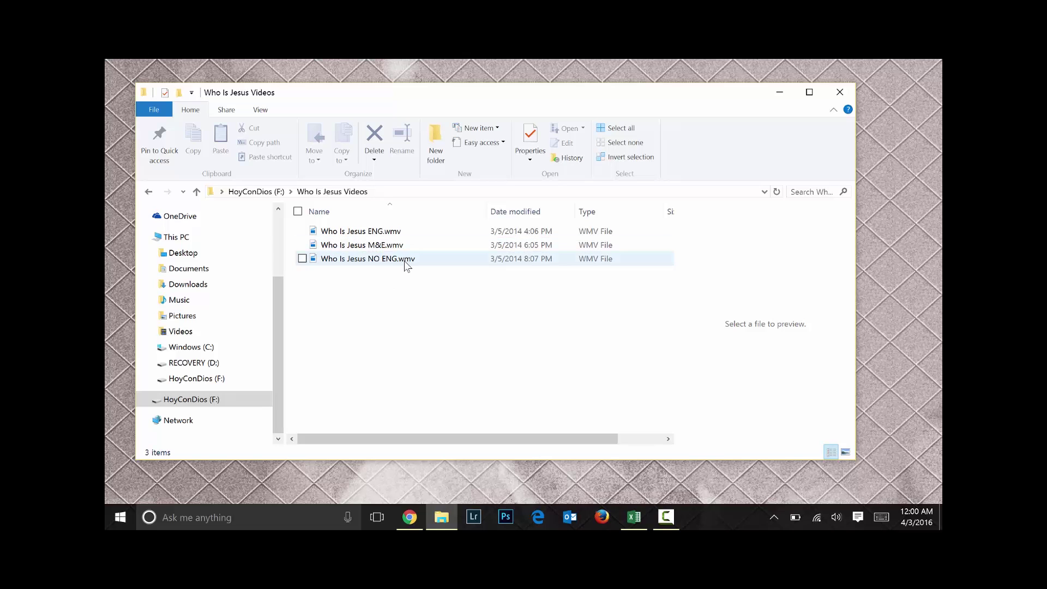
{"action": "left_click_drag", "start_coordinate": [413, 280], "coordinate": [346, 223]}
{"action": "left_click", "coordinate": [371, 329]}
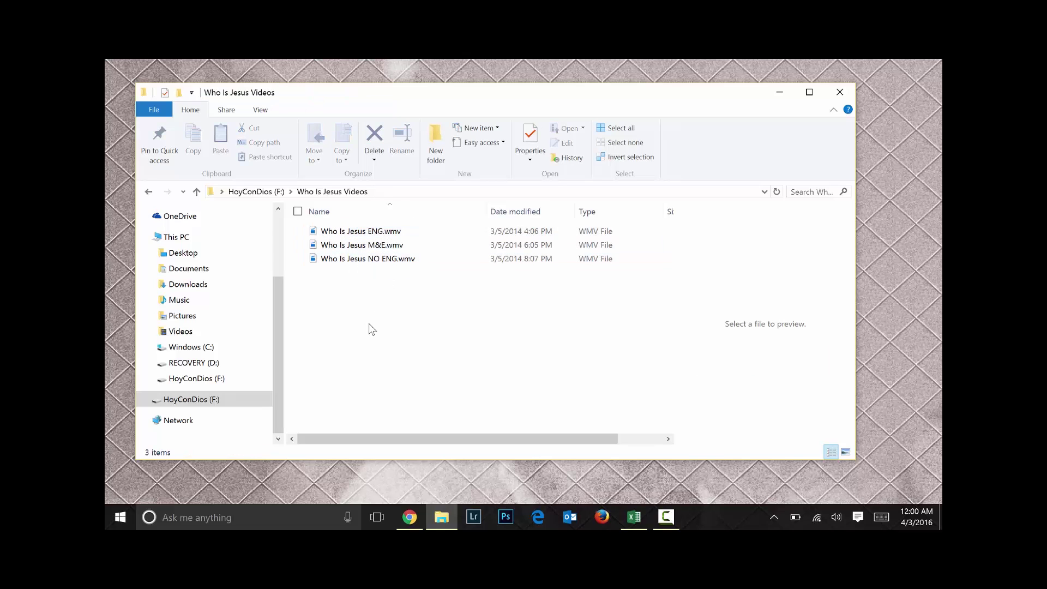
Preview the ENG, M&E and NO ENG Who Is Jesus videos, then go back to the F: drive root
{"action": "left_click", "coordinate": [376, 233]}
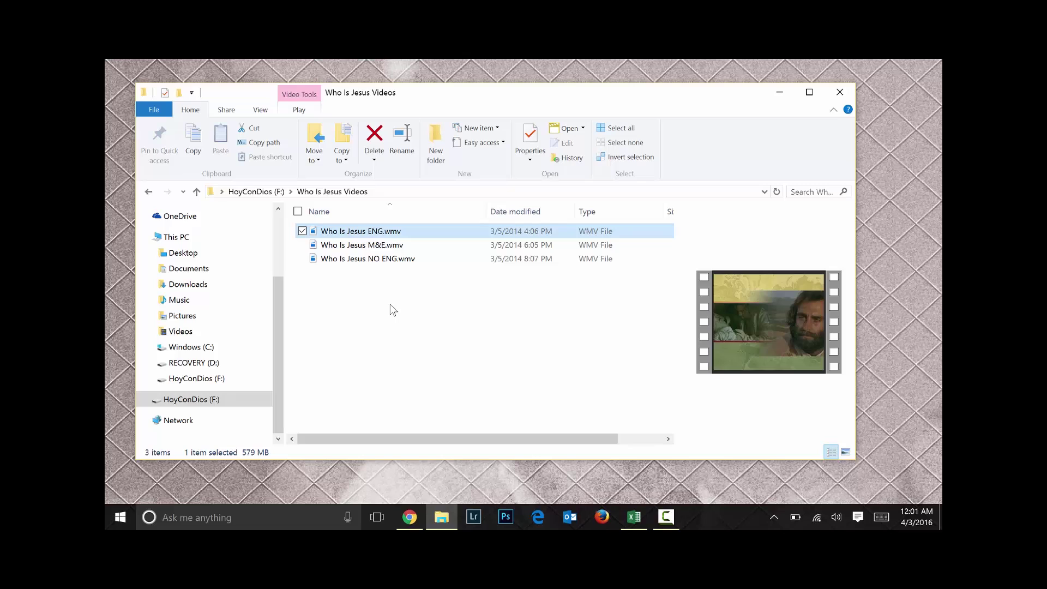
{"action": "left_click", "coordinate": [352, 246]}
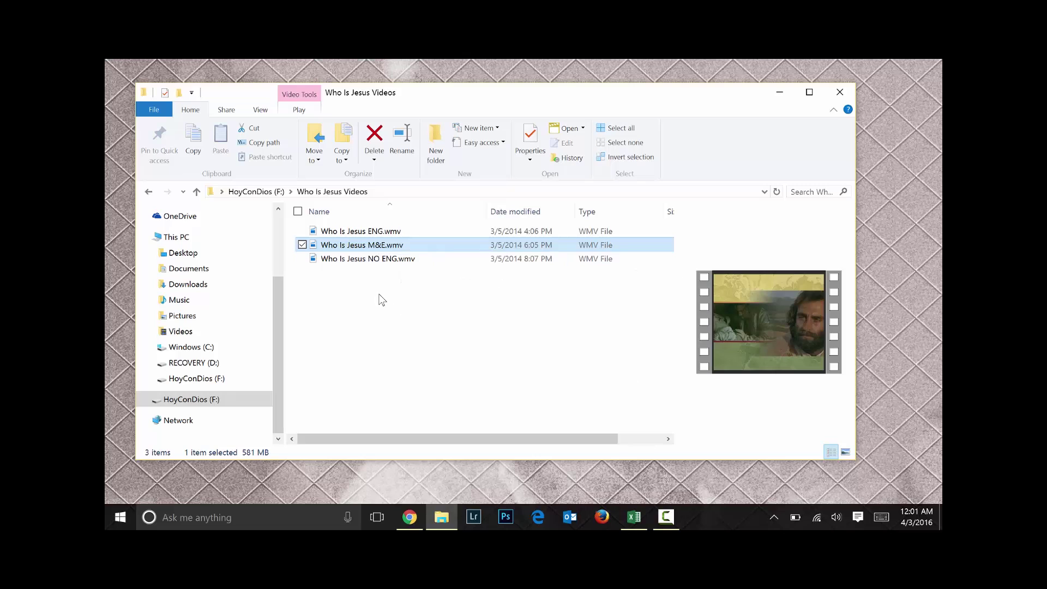
{"action": "left_click", "coordinate": [362, 260]}
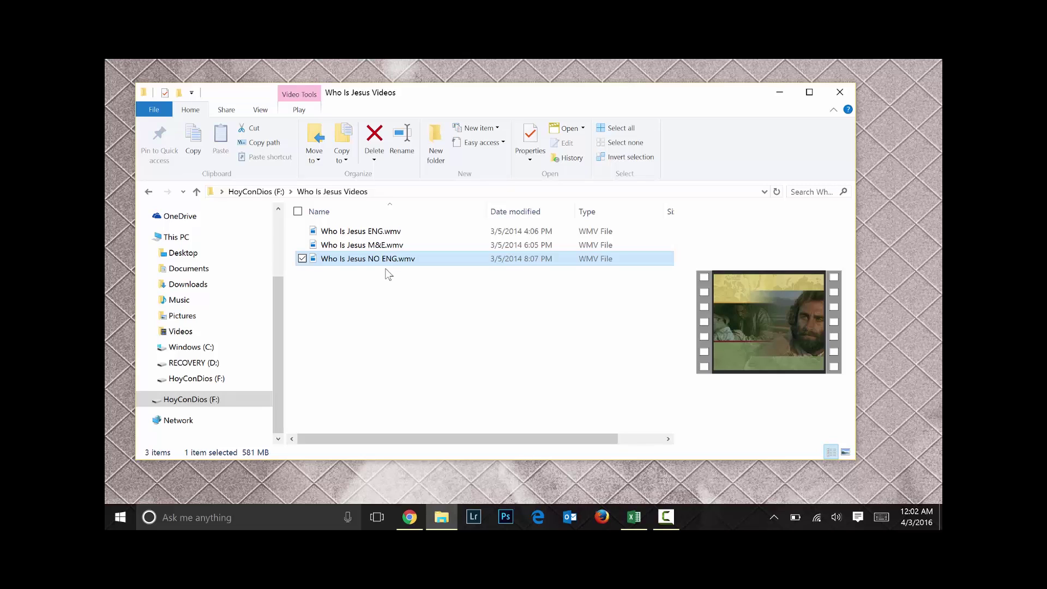
{"action": "left_click", "coordinate": [356, 250]}
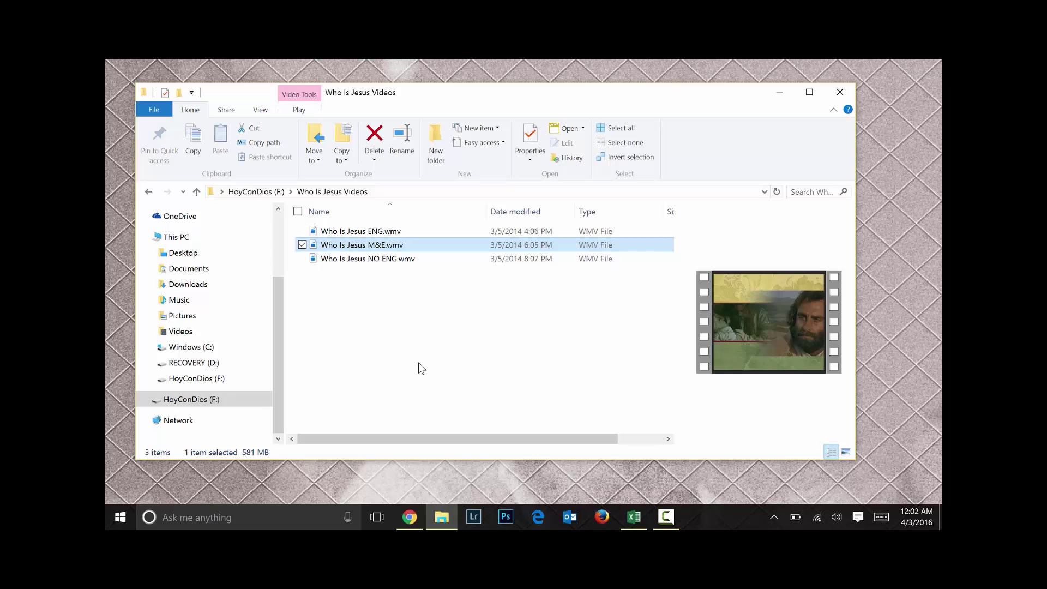
{"action": "left_click", "coordinate": [261, 191]}
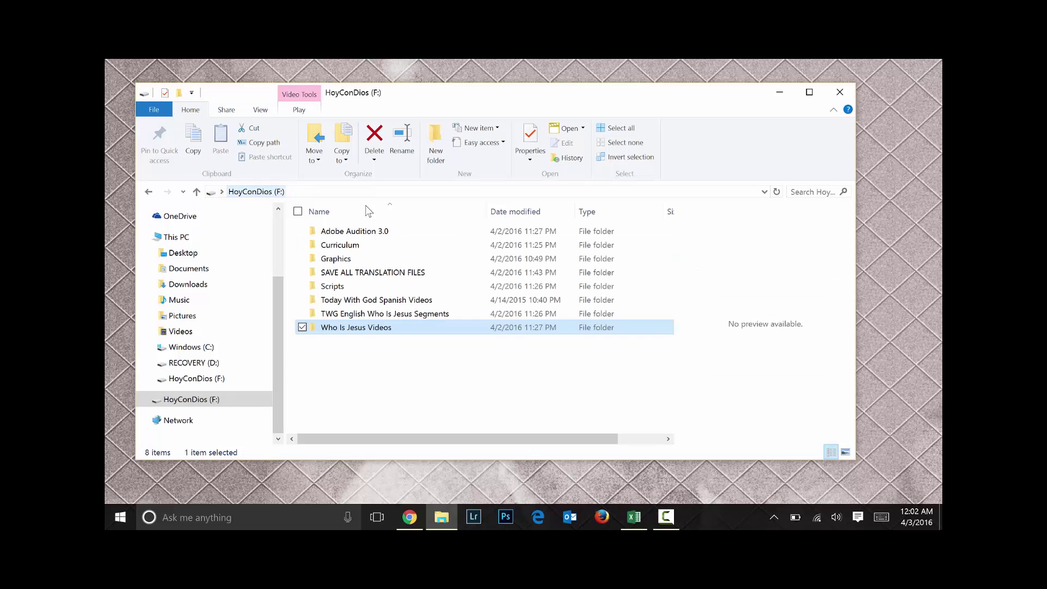
{"action": "left_click", "coordinate": [400, 382]}
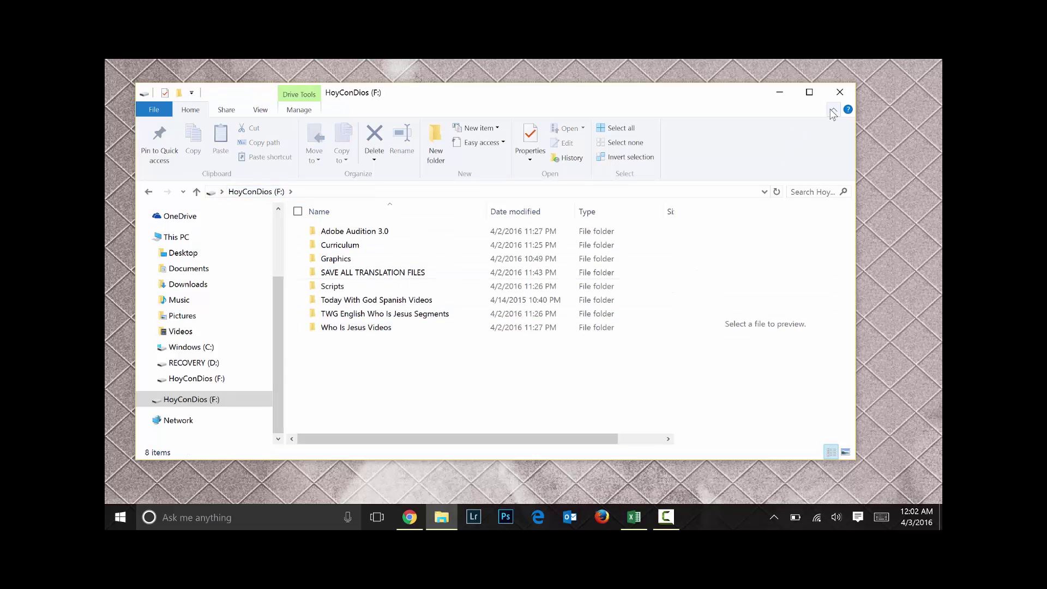
Close File Explorer and launch Adobe Audition 3.0 from the Start menu's Recently added list
{"action": "left_click", "coordinate": [840, 92]}
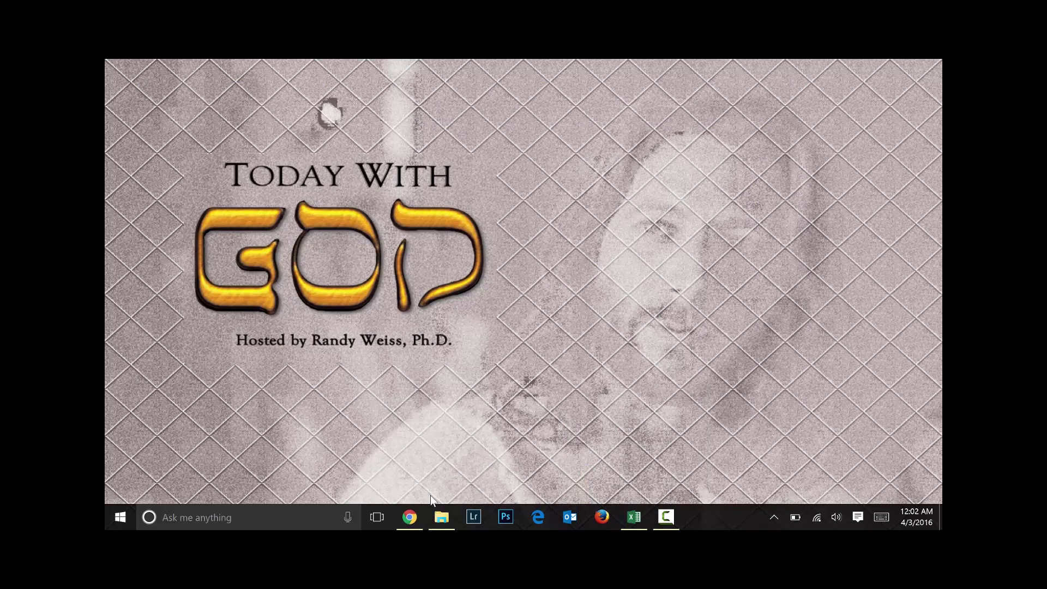
{"action": "left_click", "coordinate": [116, 516]}
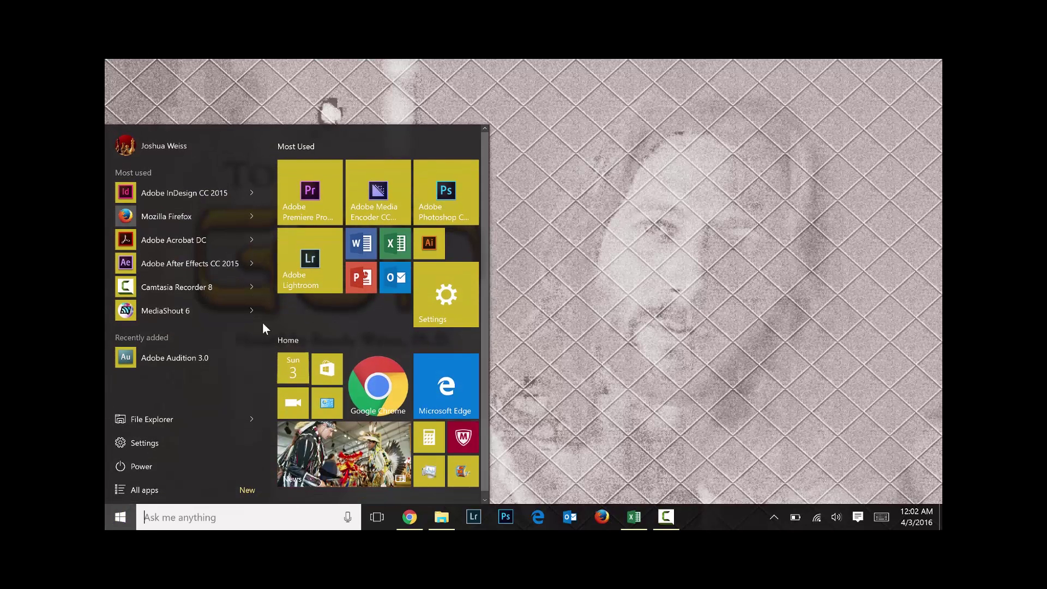
{"action": "left_click", "coordinate": [167, 360]}
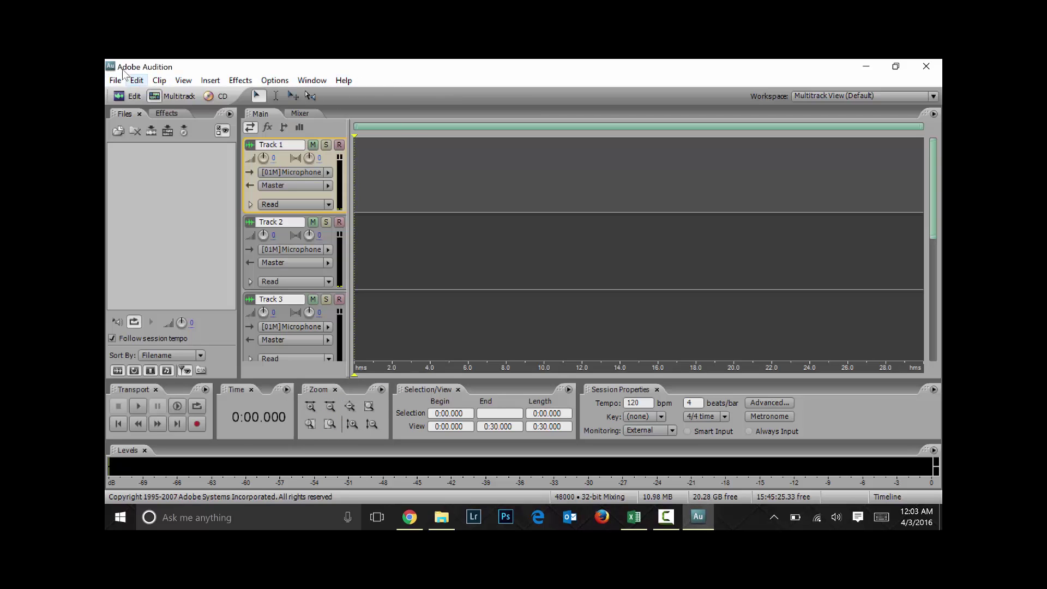
Place the playhead near 0:09.137, scroll the track list, then switch to Edit View with key 8
{"action": "left_click", "coordinate": [527, 163]}
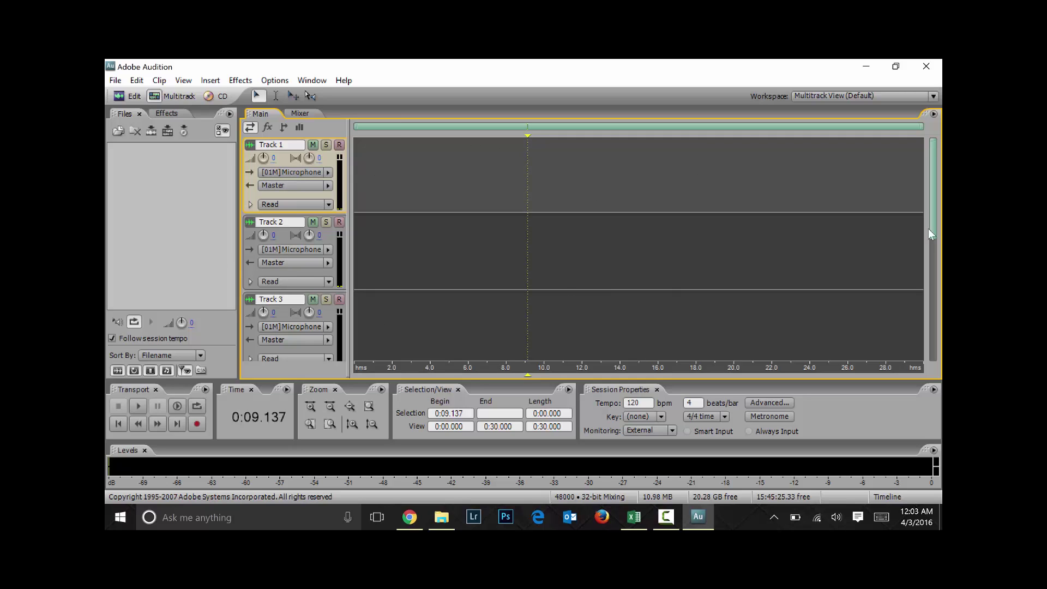
{"action": "left_click_drag", "start_coordinate": [932, 185], "coordinate": [936, 308]}
{"action": "scroll", "coordinate": [391, 202], "scroll_direction": "up", "scroll_amount": 6}
{"action": "key", "text": "8"}
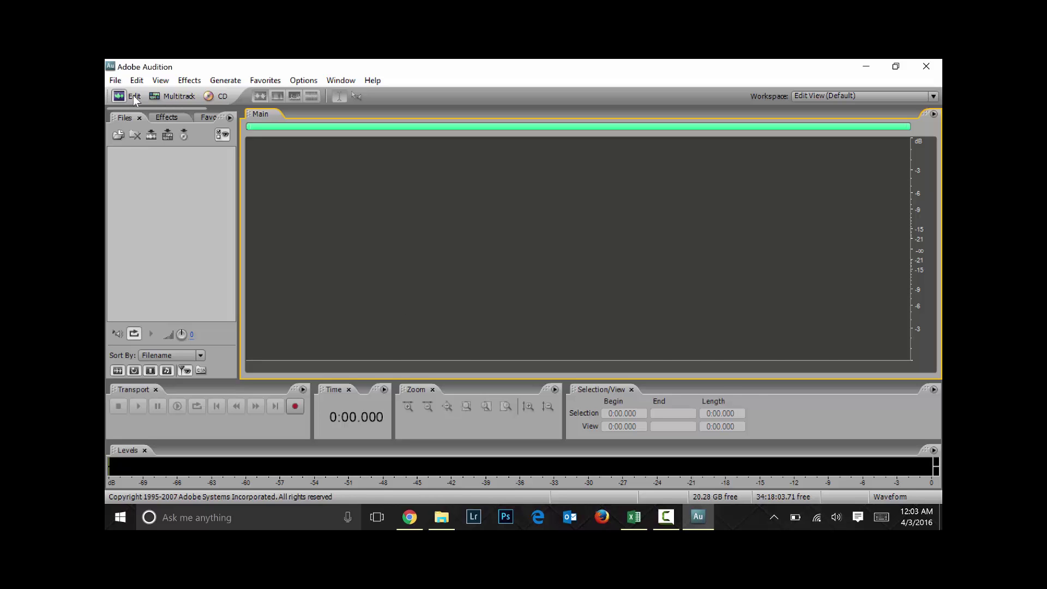
Cycle through the Multitrack, CD and Edit views, ending in Multitrack with the Files panel focused
{"action": "left_click", "coordinate": [164, 96]}
{"action": "left_click", "coordinate": [217, 97]}
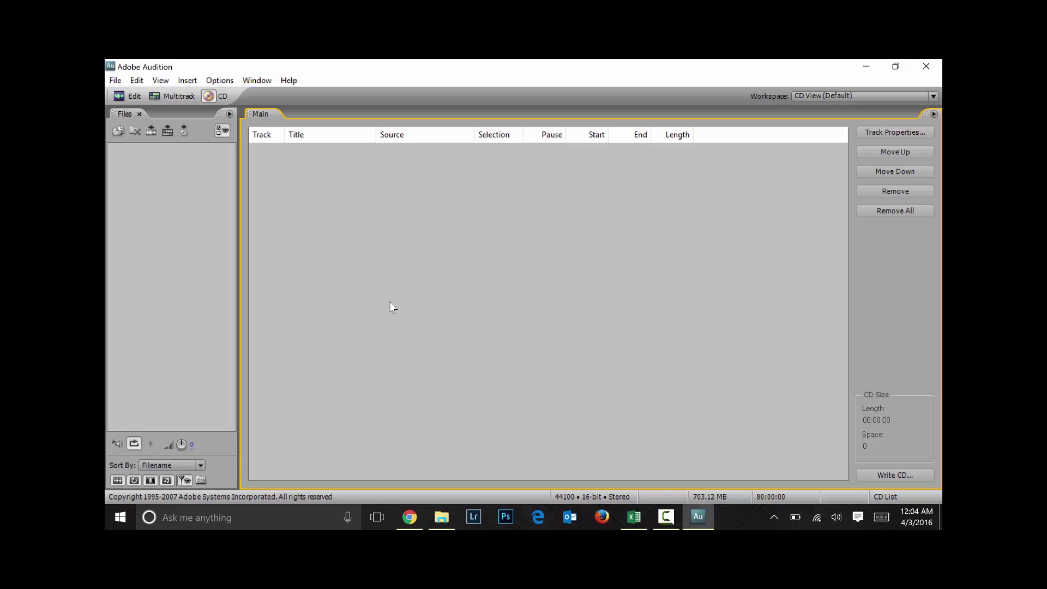
{"action": "left_click", "coordinate": [174, 97]}
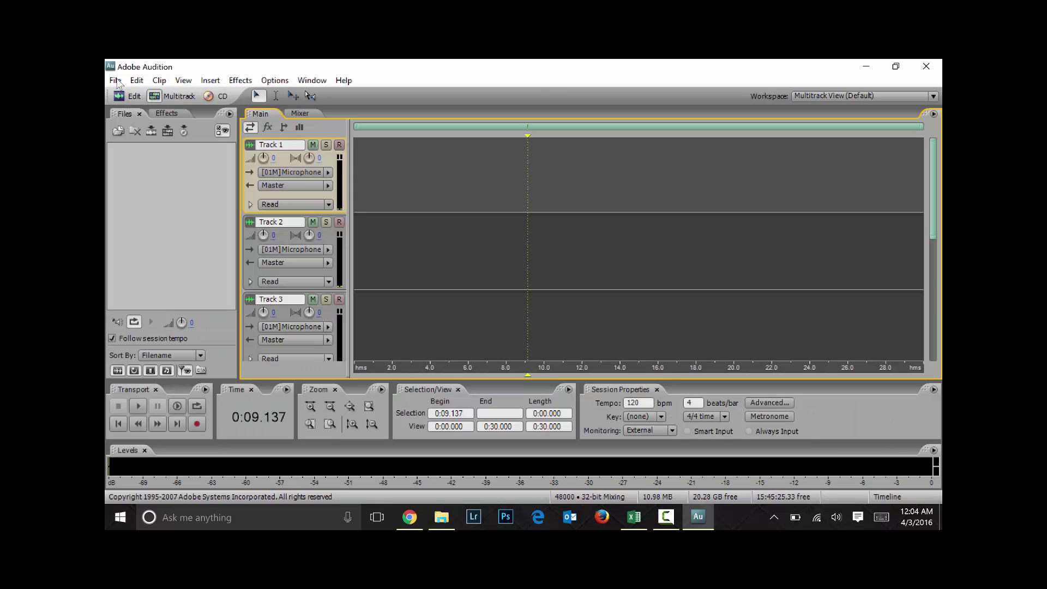
{"action": "left_click", "coordinate": [131, 97]}
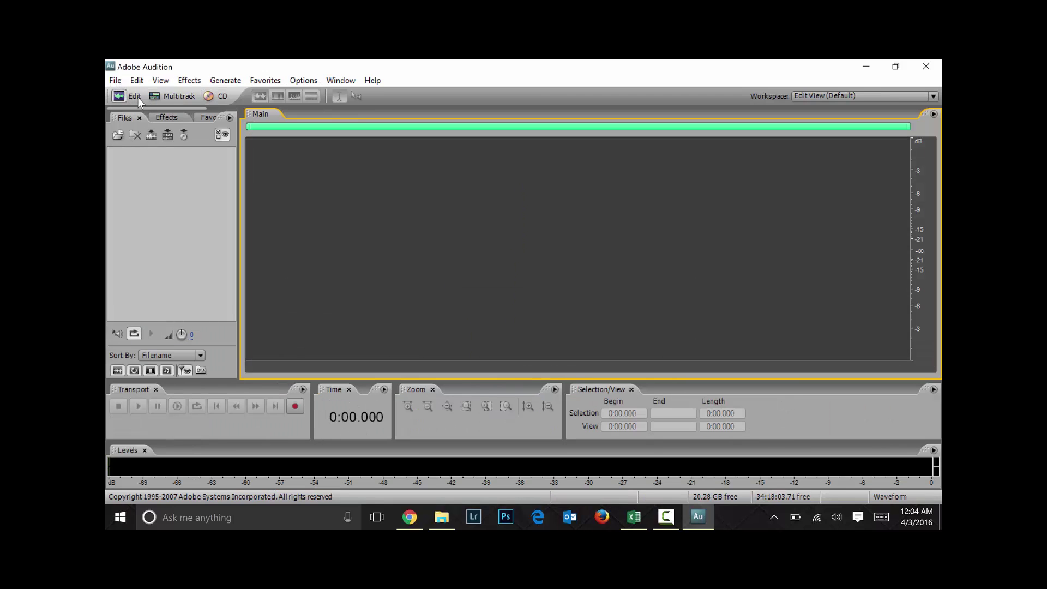
{"action": "left_click", "coordinate": [208, 97]}
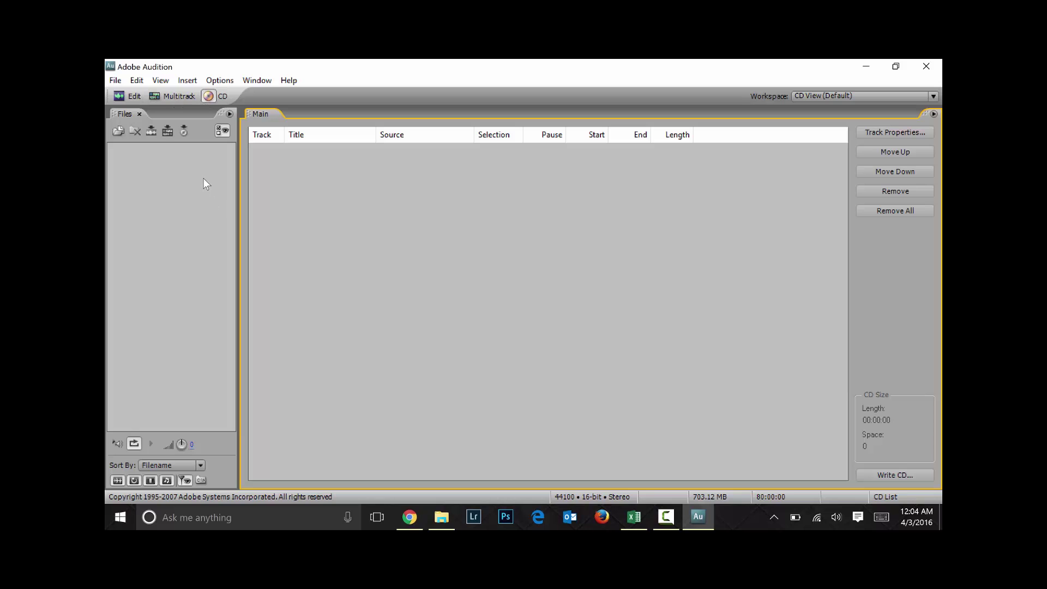
{"action": "left_click", "coordinate": [175, 97]}
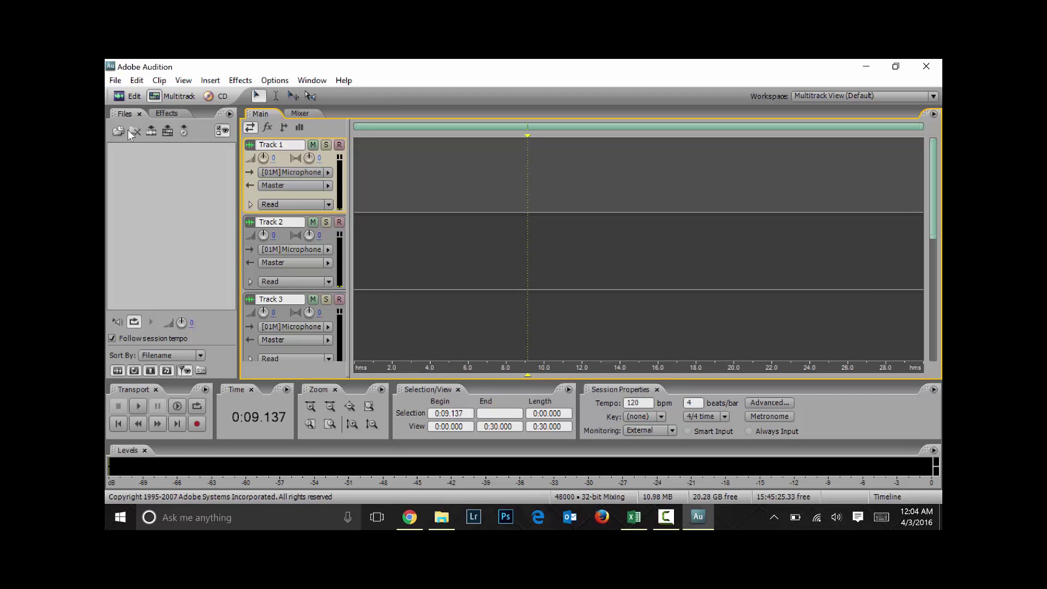
{"action": "left_click", "coordinate": [162, 222]}
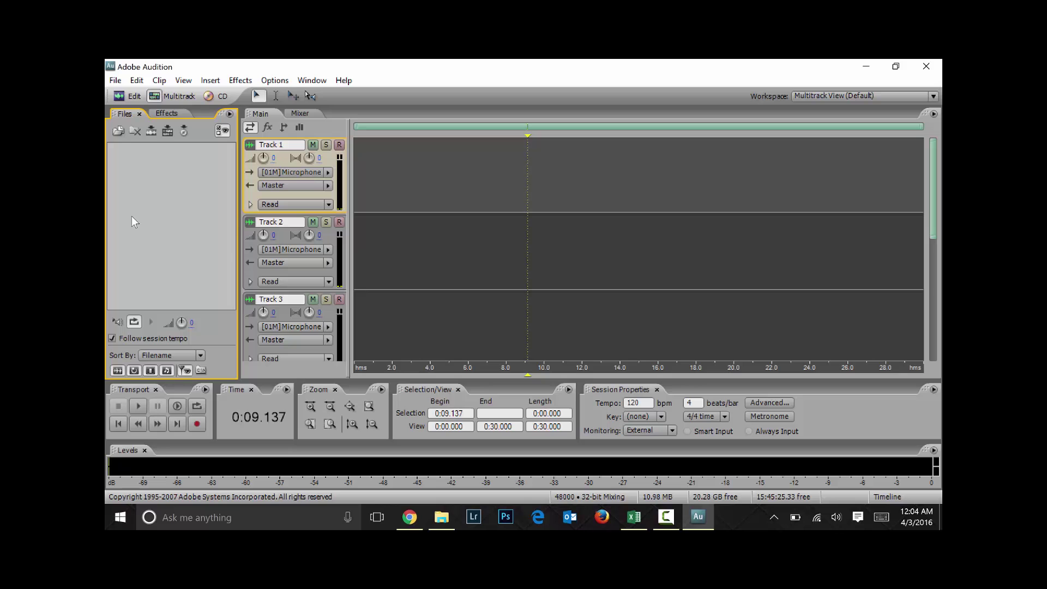
Import all three Who Is Jesus WMV videos from the F: drive's Who Is Jesus Videos folder
{"action": "right_click", "coordinate": [132, 216]}
{"action": "key", "text": "Return"}
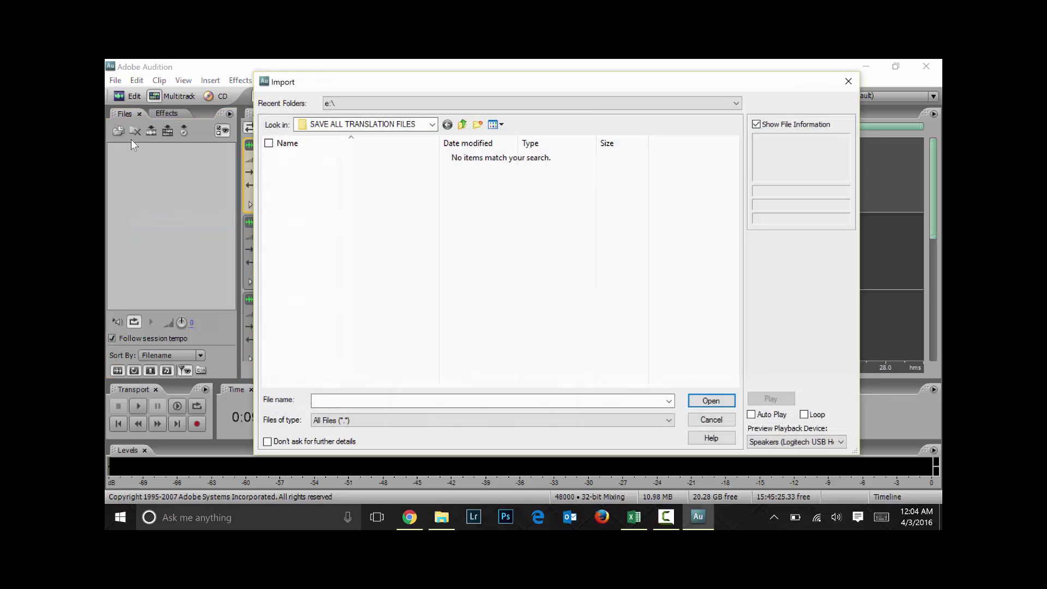
{"action": "left_click", "coordinate": [462, 126]}
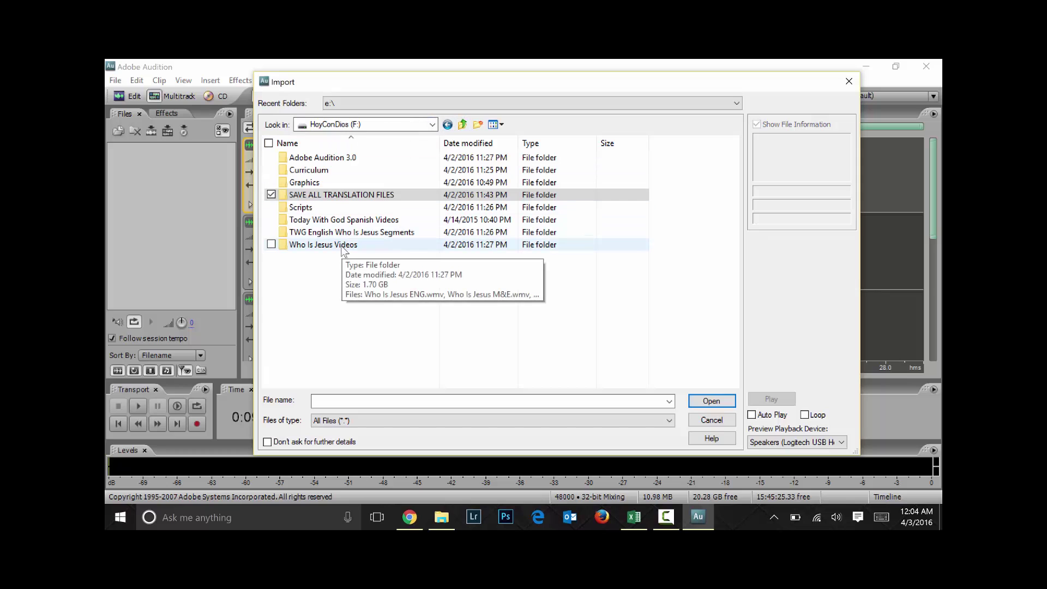
{"action": "double_click", "coordinate": [343, 245]}
{"action": "left_click_drag", "start_coordinate": [326, 195], "coordinate": [322, 156]}
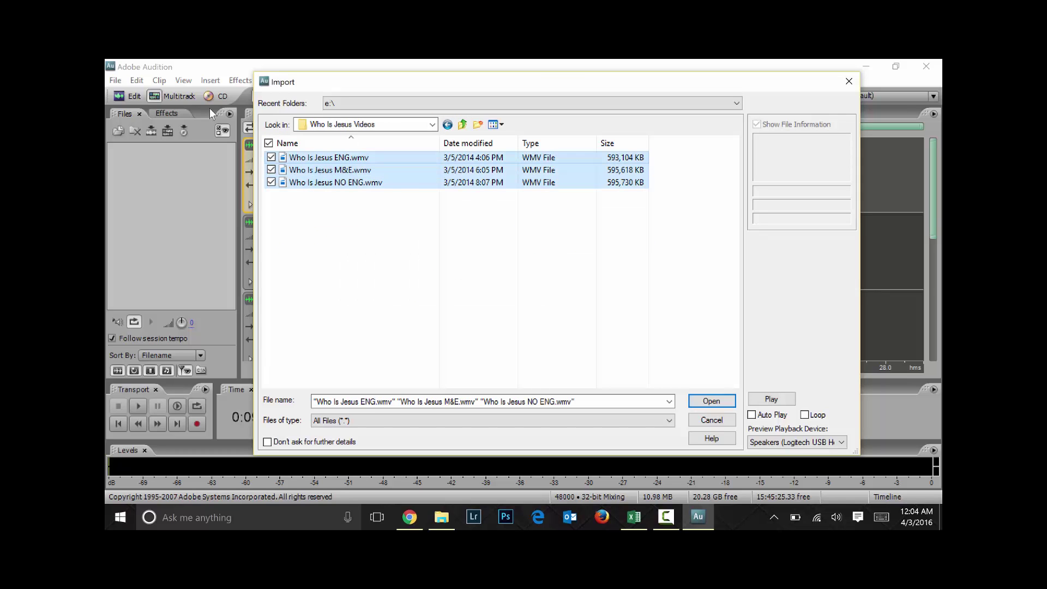
{"action": "left_click", "coordinate": [712, 400]}
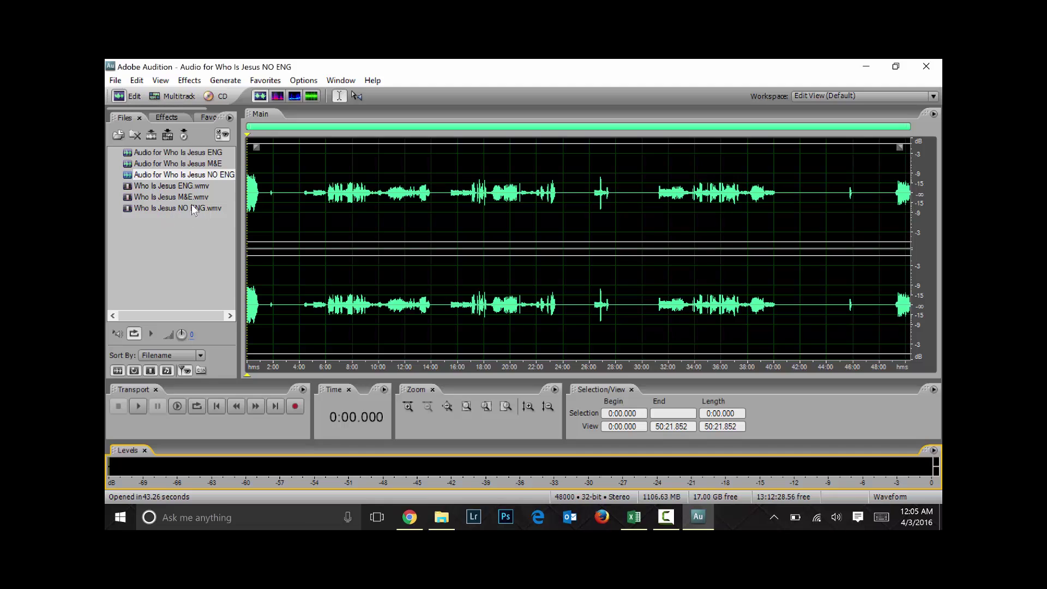
Switch to Multitrack View and show the Files list with the three extracted audio files and videos
{"action": "left_click", "coordinate": [174, 98]}
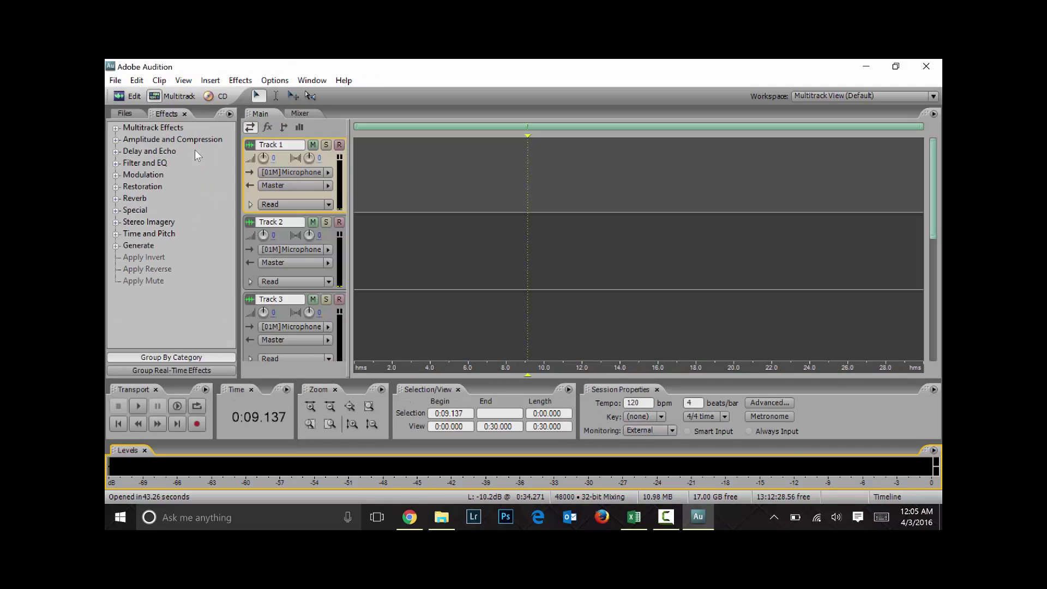
{"action": "left_click", "coordinate": [124, 116]}
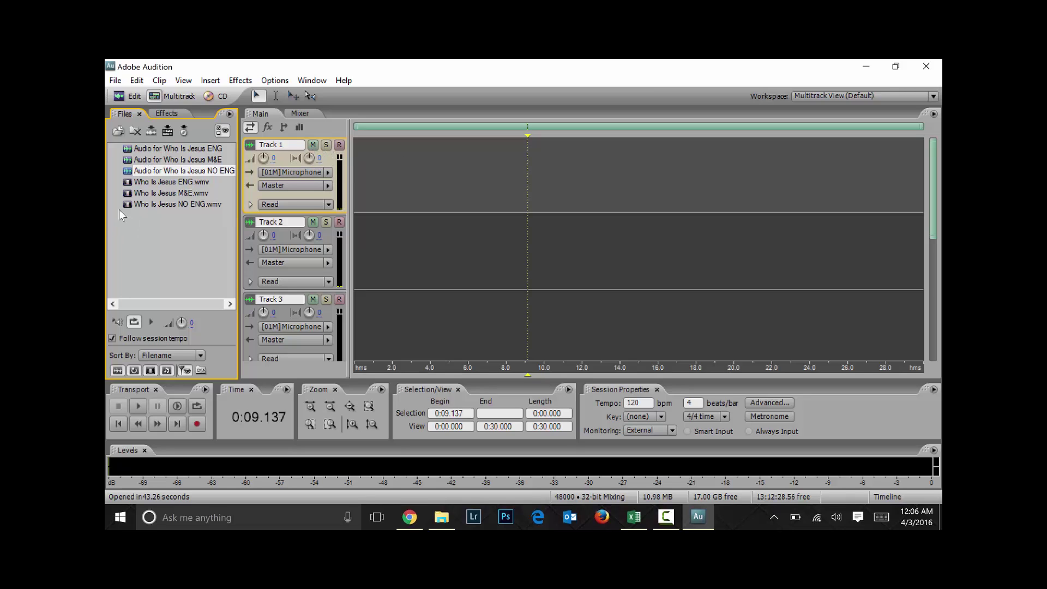
Drag the NO ENG audio onto Track 1 and the M&E audio onto Track 2
{"action": "left_click_drag", "start_coordinate": [132, 173], "coordinate": [436, 175]}
{"action": "left_click", "coordinate": [498, 175]}
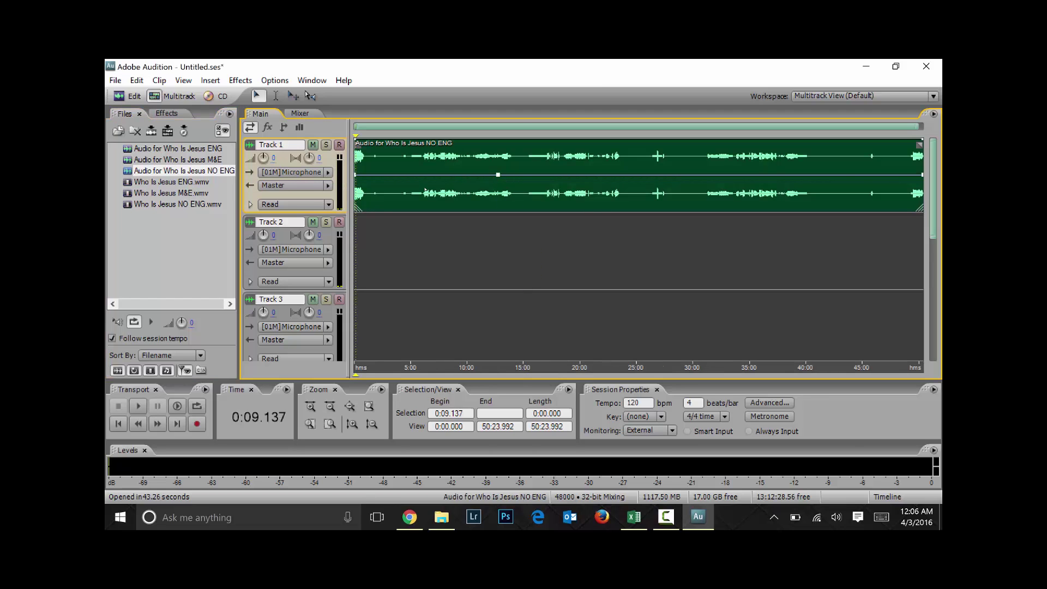
{"action": "left_click_drag", "start_coordinate": [163, 159], "coordinate": [391, 240]}
Play the session with Track 1 muted, jumping to about 10:04, then select and deselect both clips
{"action": "key", "text": "space"}
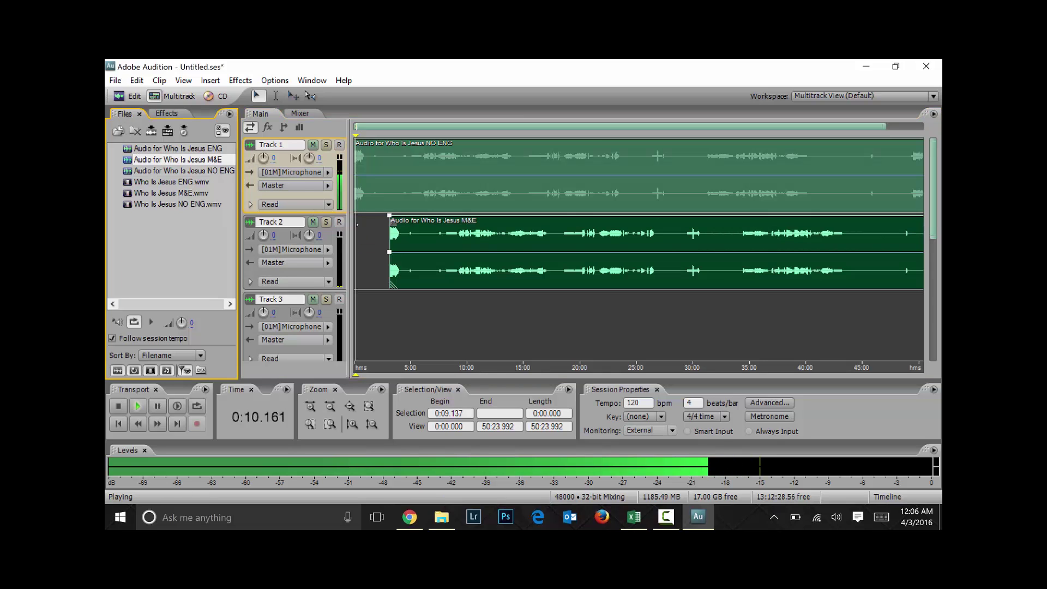
{"action": "left_click", "coordinate": [313, 144]}
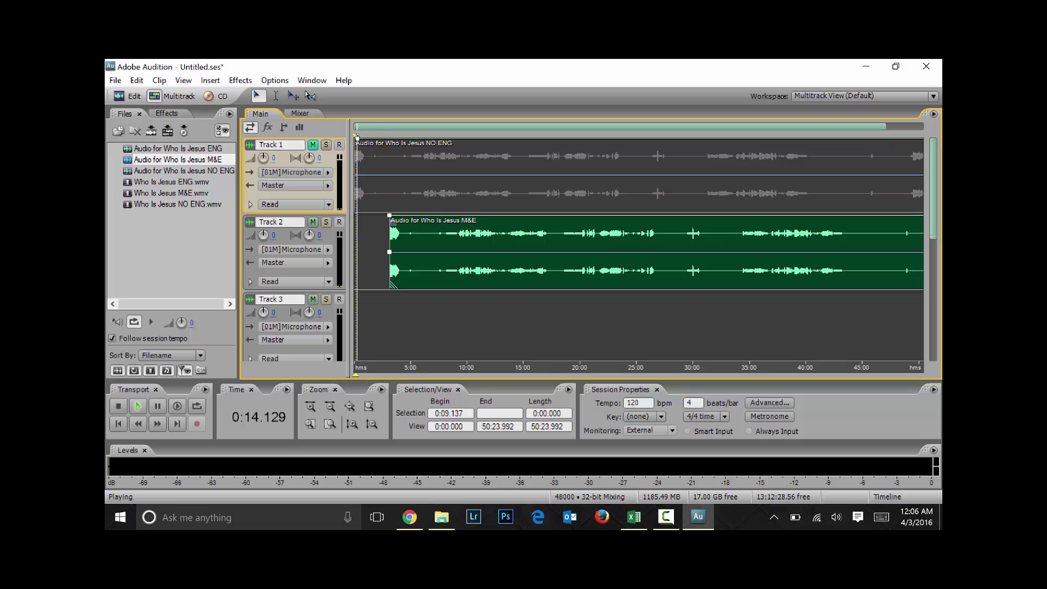
{"action": "left_click_drag", "start_coordinate": [358, 134], "coordinate": [468, 135]}
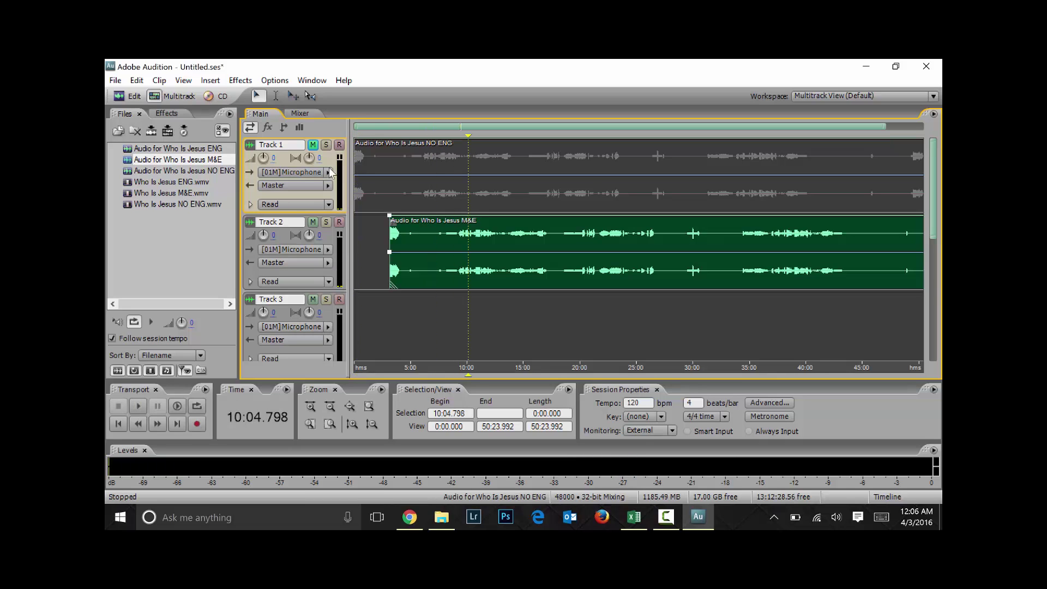
{"action": "key", "text": "space"}
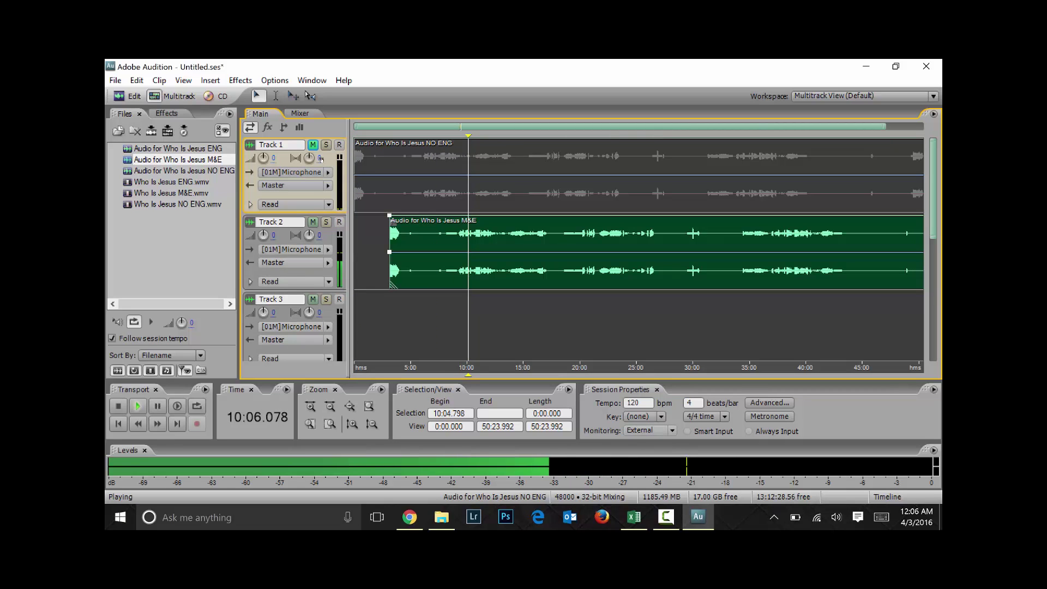
{"action": "key", "text": "space"}
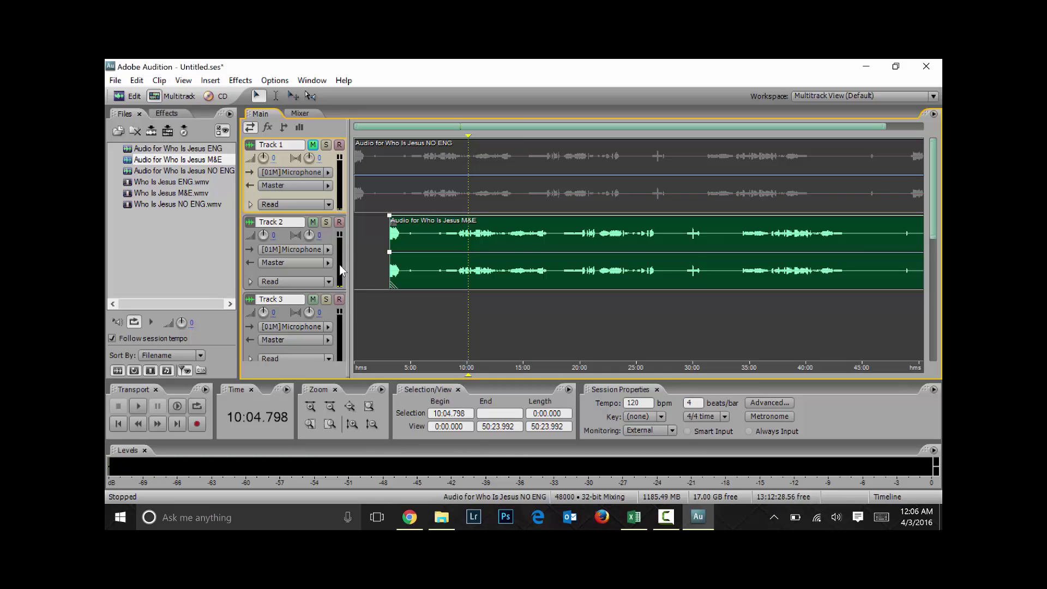
{"action": "key", "text": "ctrl+a"}
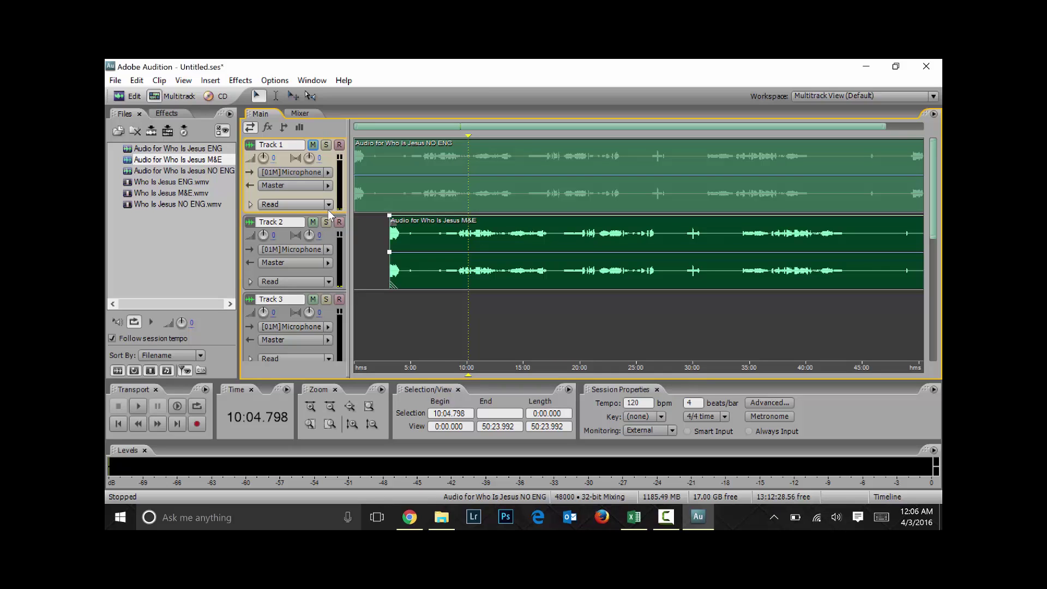
{"action": "left_click", "coordinate": [379, 303]}
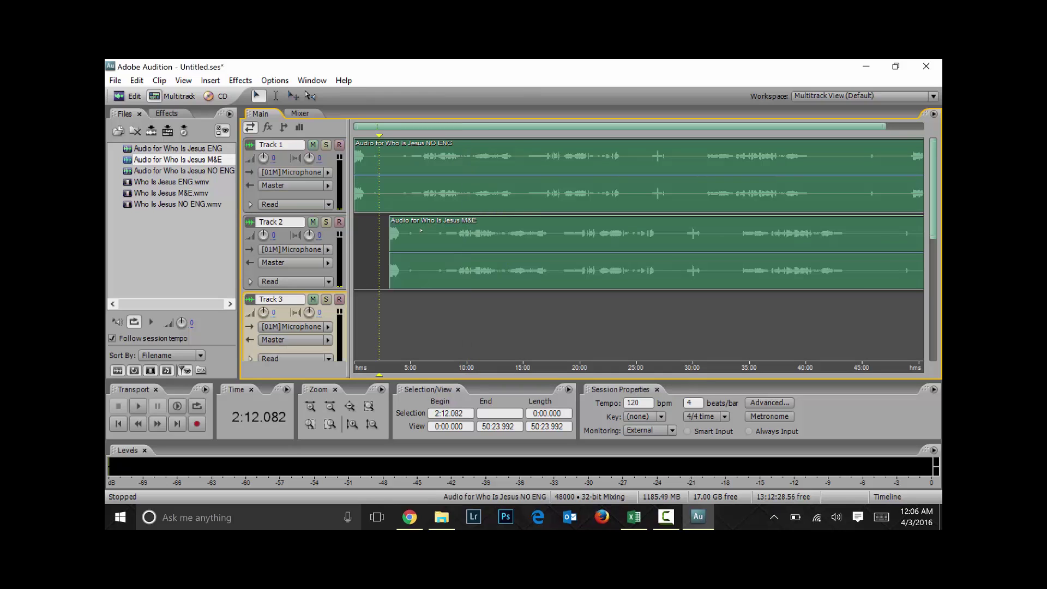
Solo Track 1, try a 2:22–9:33 range selection, unsolo, and start Save Session As
{"action": "left_click", "coordinate": [325, 145]}
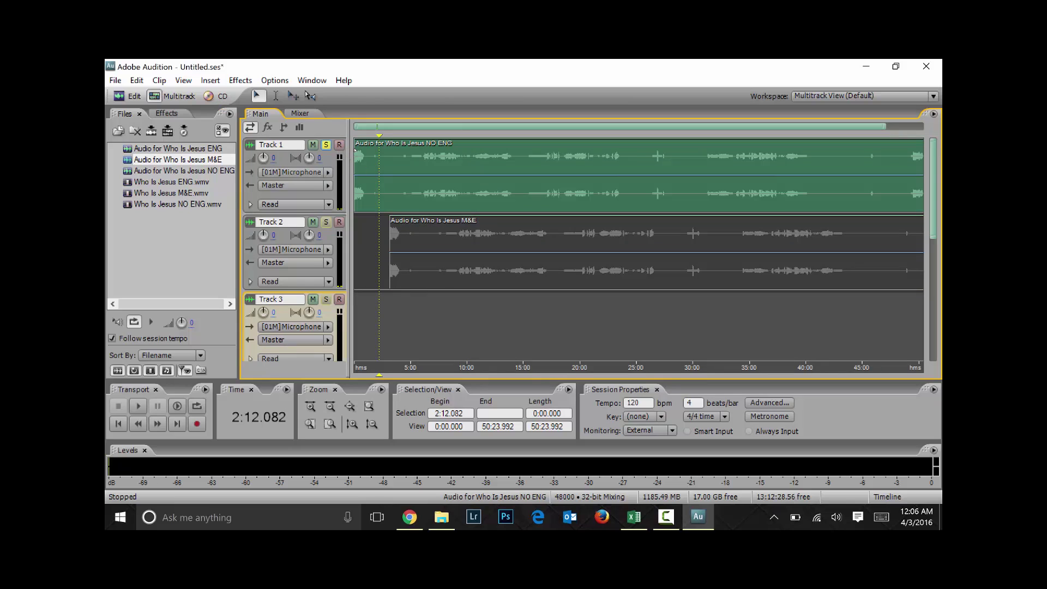
{"action": "left_click_drag", "start_coordinate": [380, 163], "coordinate": [462, 164]}
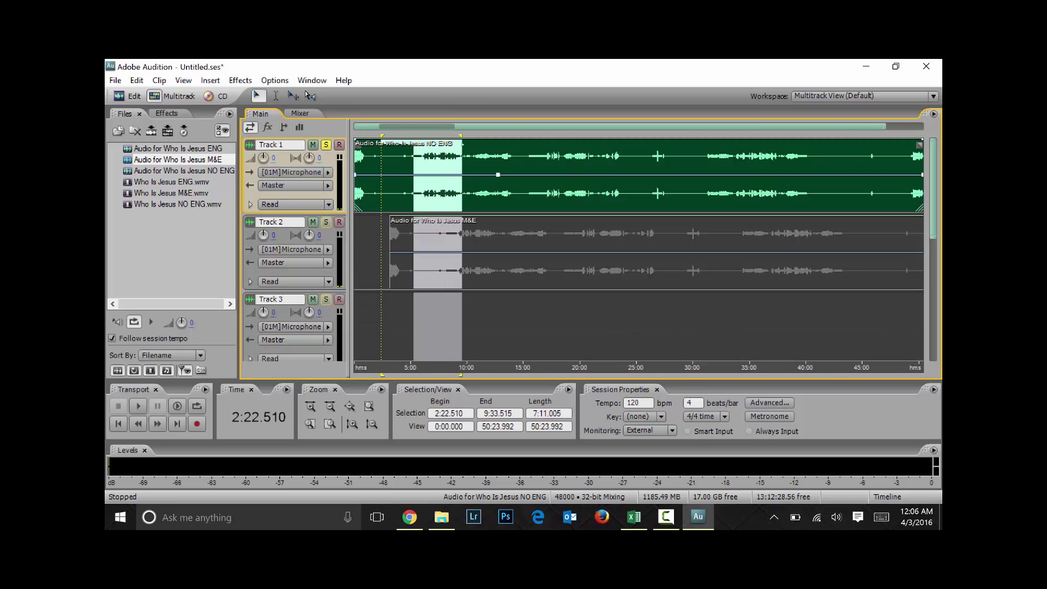
{"action": "left_click", "coordinate": [466, 327]}
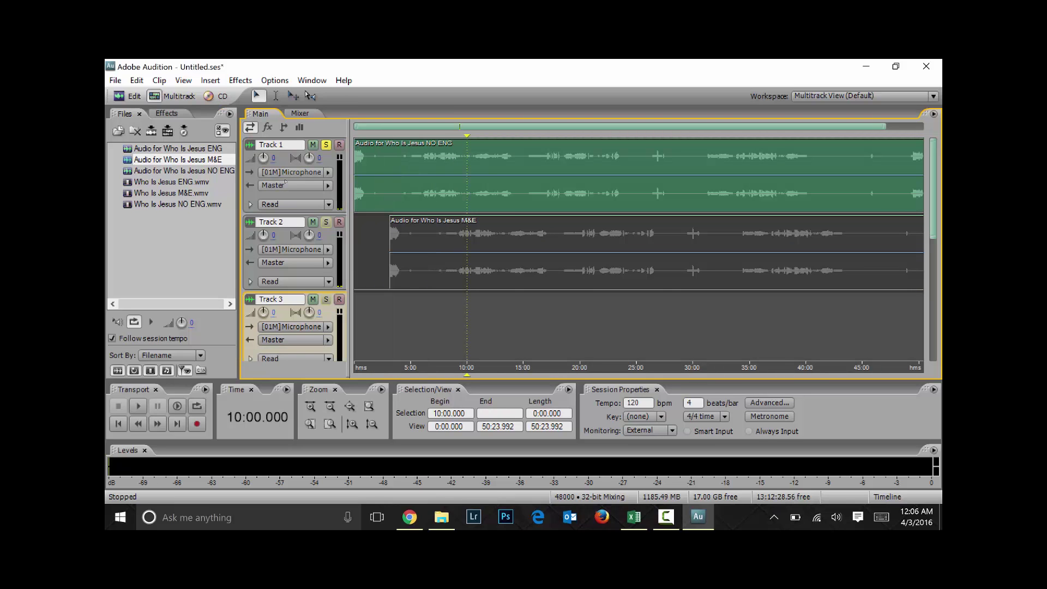
{"action": "left_click", "coordinate": [326, 146]}
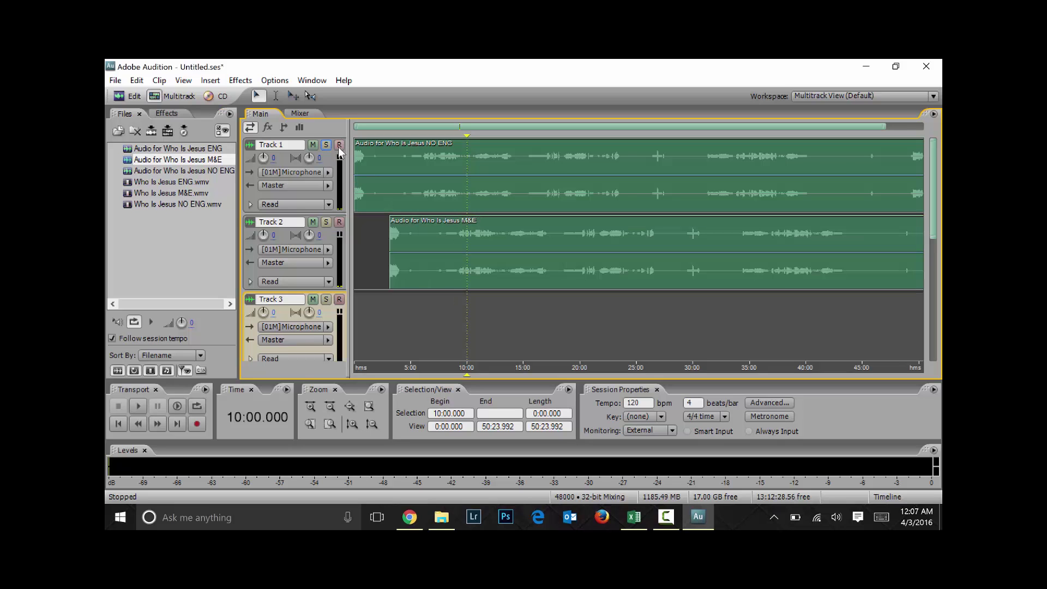
{"action": "key", "text": "ctrl+s"}
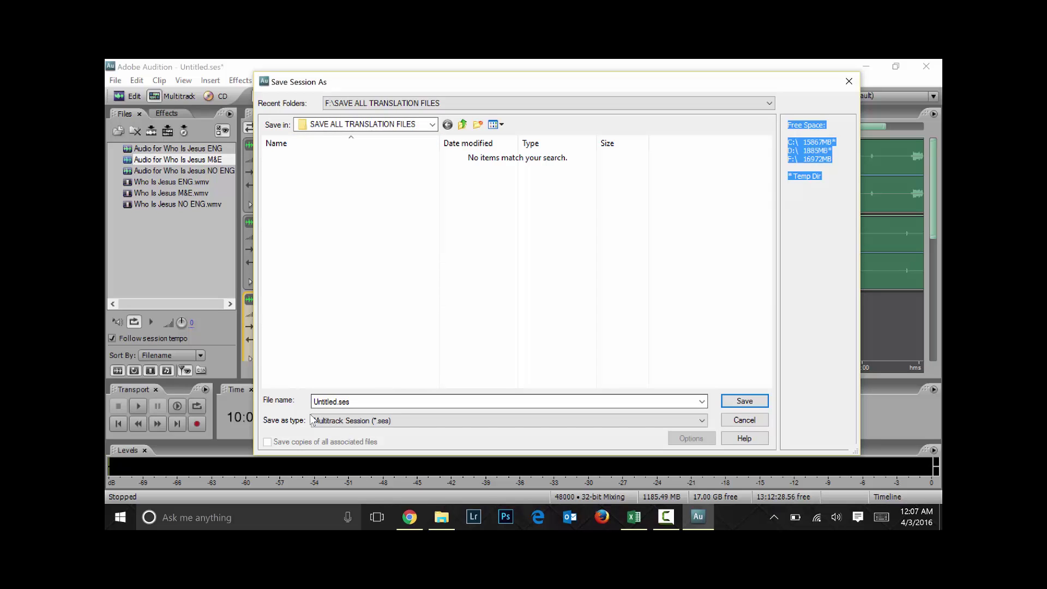
Cancel Save Session As and dismiss the must-save-before-recording warning, leaving Untitled.ses unsaved
{"action": "left_click", "coordinate": [744, 420]}
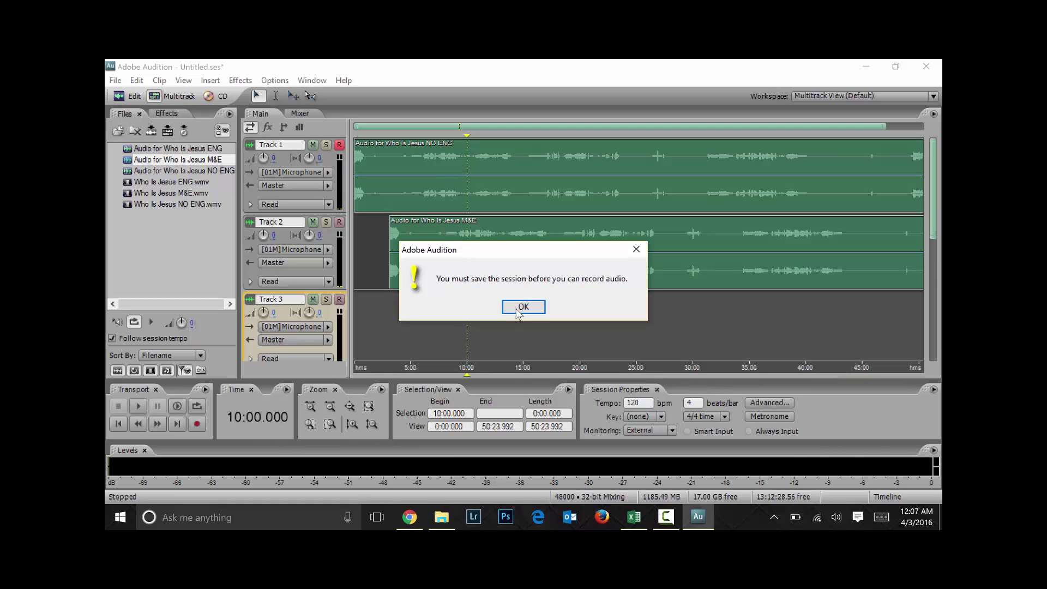
{"action": "left_click", "coordinate": [524, 306]}
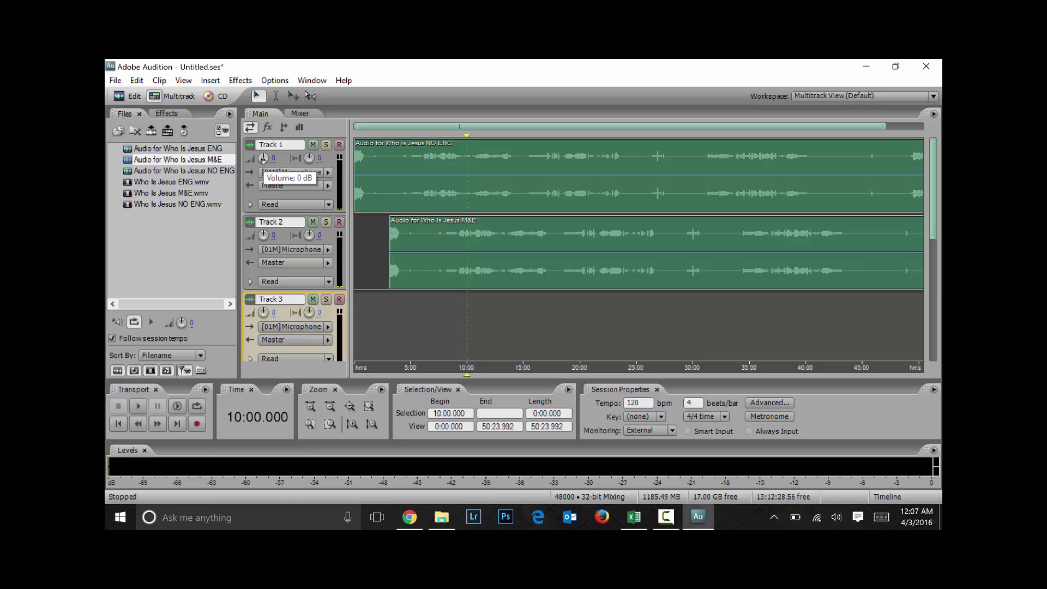
{"action": "mouse_move", "coordinate": [264, 159]}
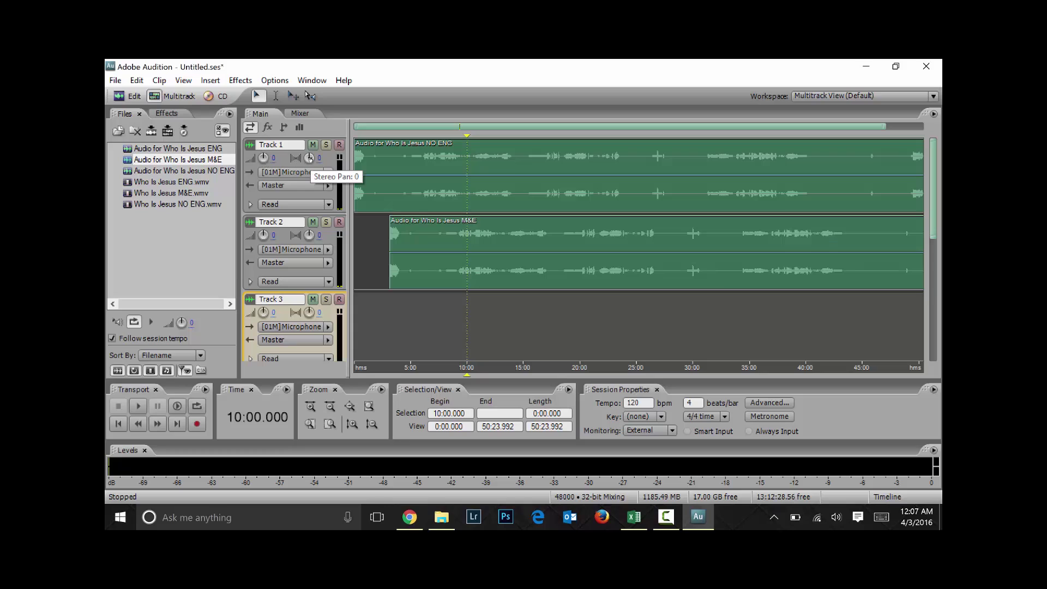
{"action": "mouse_move", "coordinate": [308, 159]}
{"action": "left_mouse_down"}
{"action": "mouse_move", "coordinate": [309, 172]}
{"action": "mouse_move", "coordinate": [309, 139]}
{"action": "left_mouse_up"}
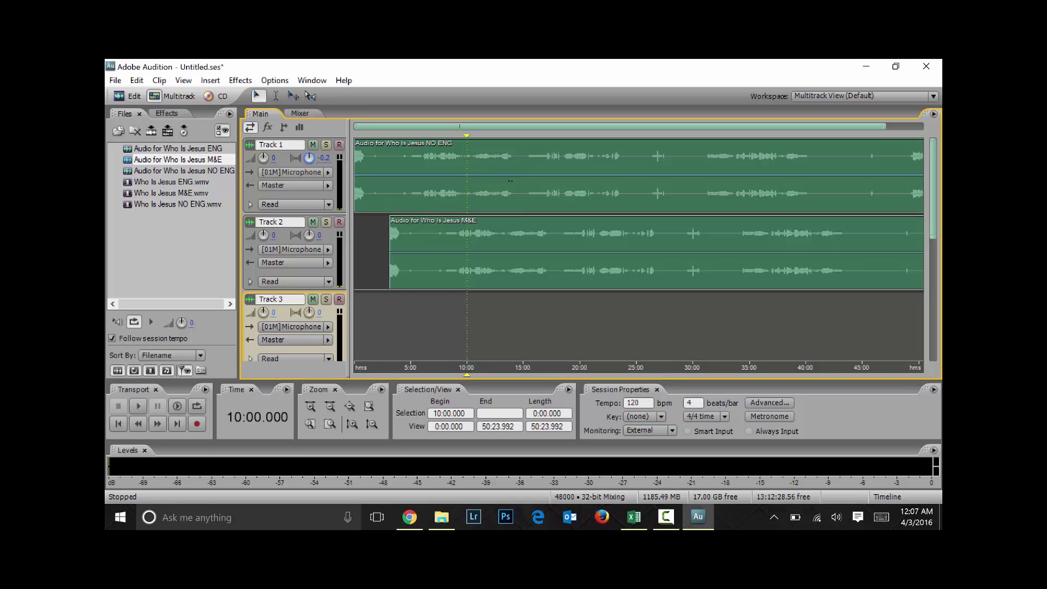
{"action": "left_click_drag", "start_coordinate": [309, 139], "coordinate": [309, 138]}
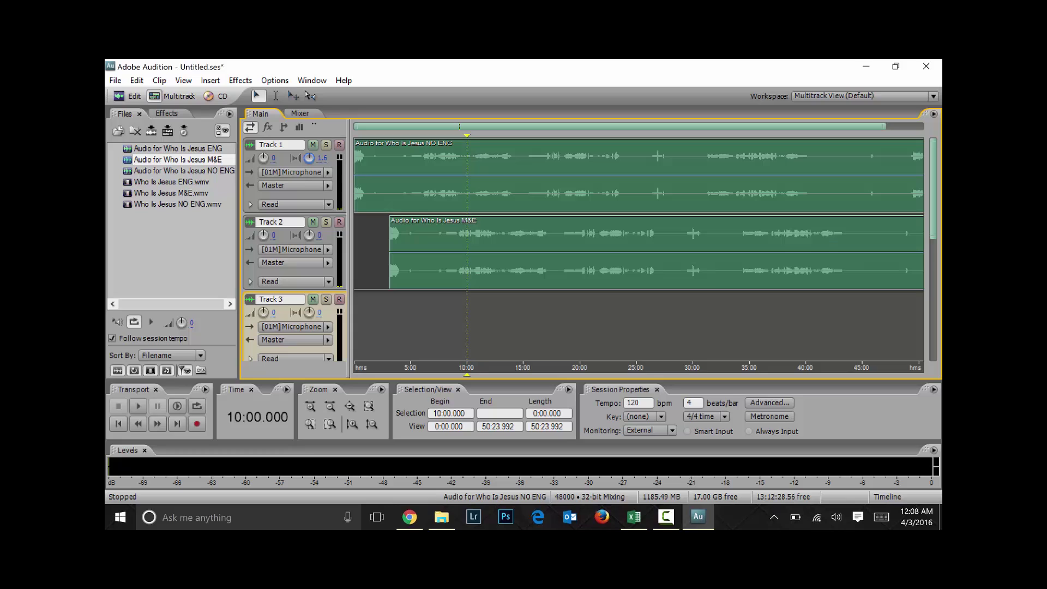
{"action": "left_click_drag", "start_coordinate": [323, 158], "coordinate": [320, 159]}
{"action": "left_click", "coordinate": [325, 158]}
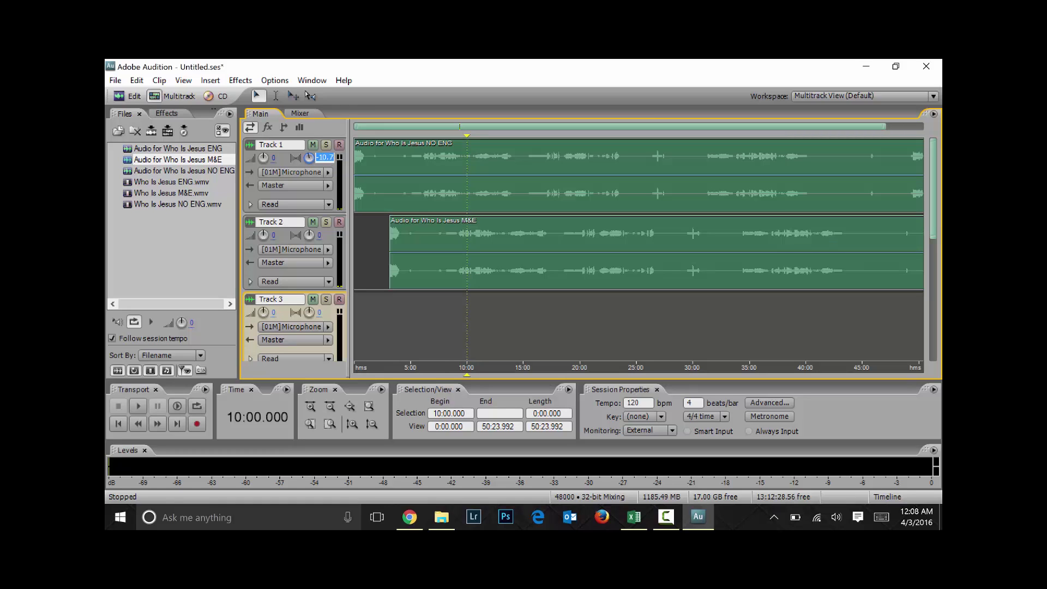
{"action": "type", "text": "0"}
{"action": "key", "text": "Return"}
{"action": "left_click", "coordinate": [327, 172]}
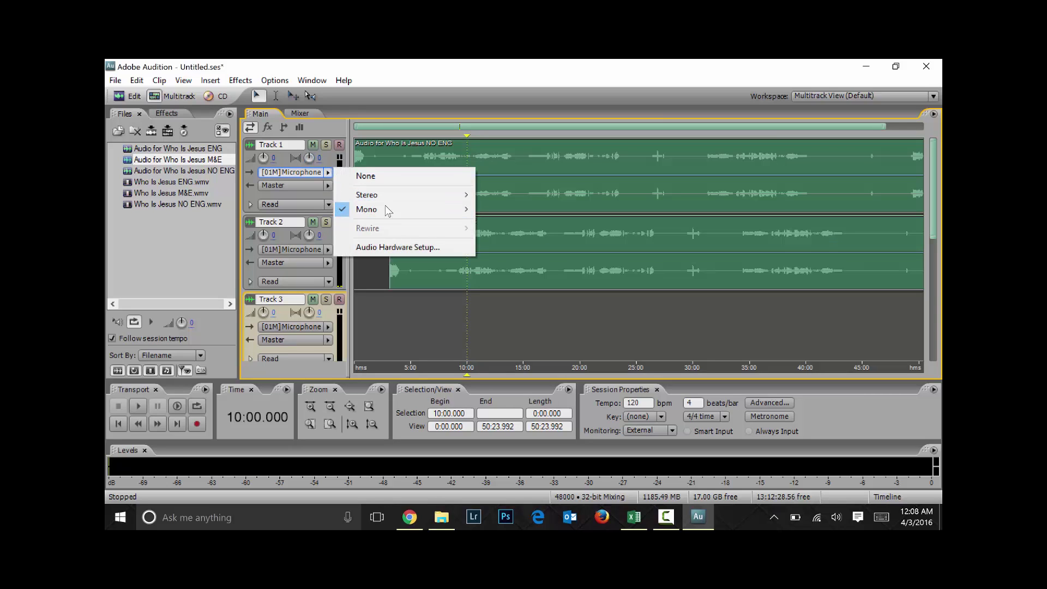
{"action": "mouse_move", "coordinate": [384, 195]}
{"action": "left_click", "coordinate": [288, 200]}
{"action": "left_click", "coordinate": [327, 186]}
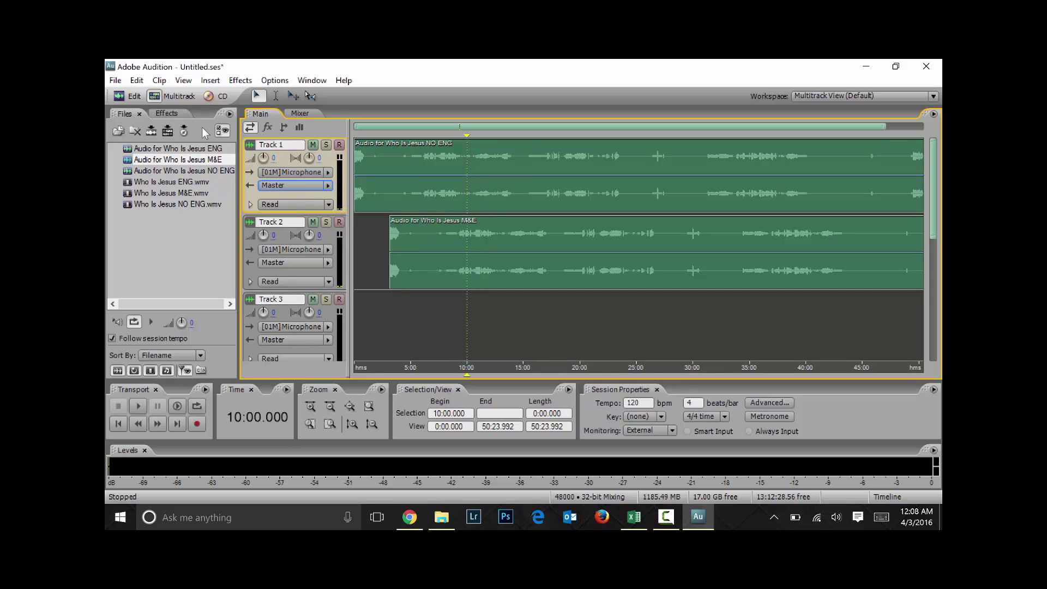
{"action": "left_click", "coordinate": [203, 131]}
{"action": "left_click", "coordinate": [251, 204]}
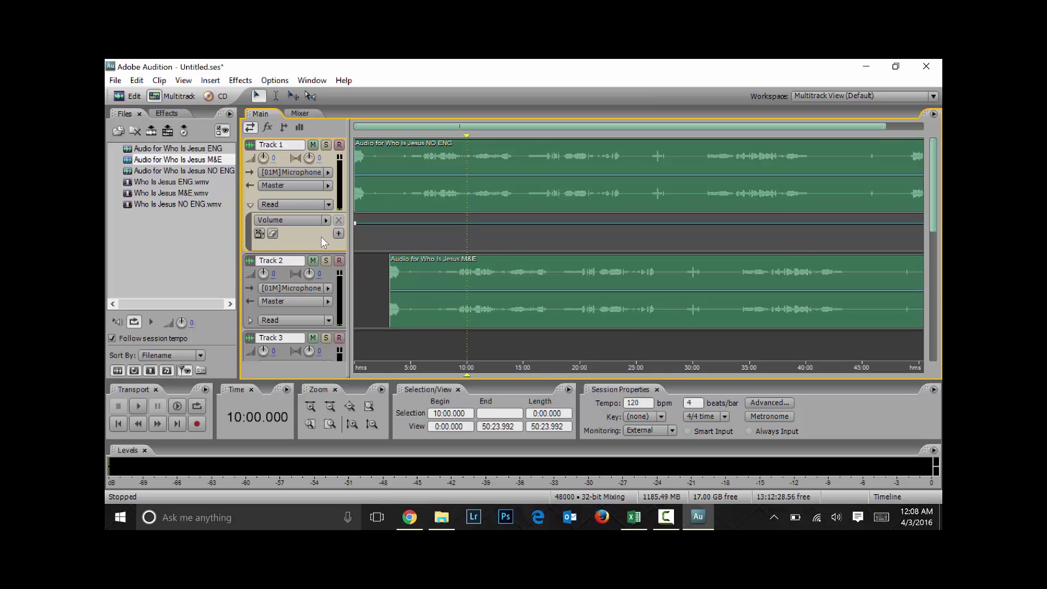
{"action": "left_click", "coordinate": [328, 206]}
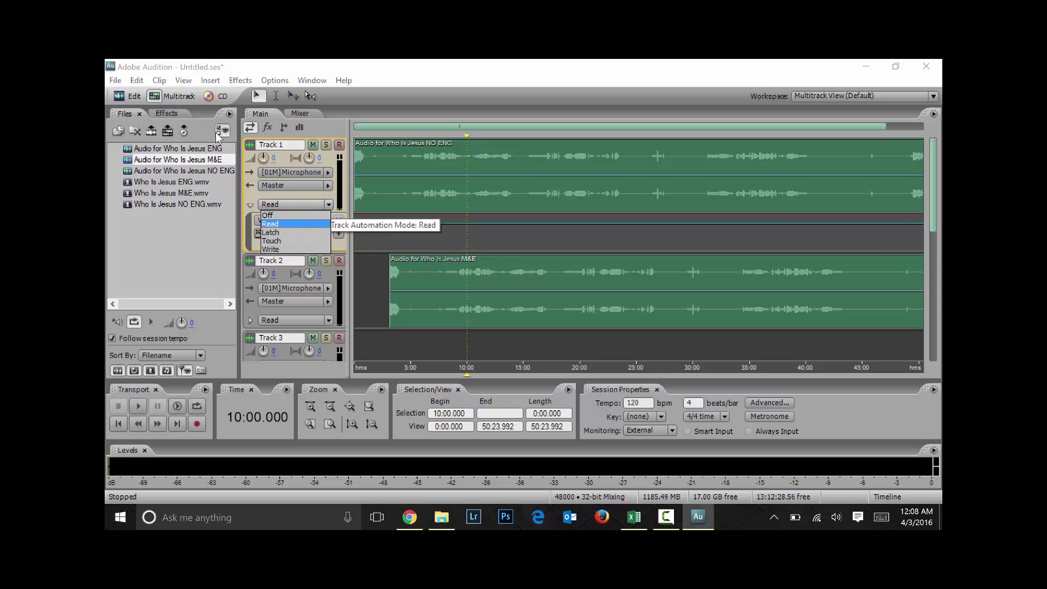
{"action": "left_click", "coordinate": [327, 207]}
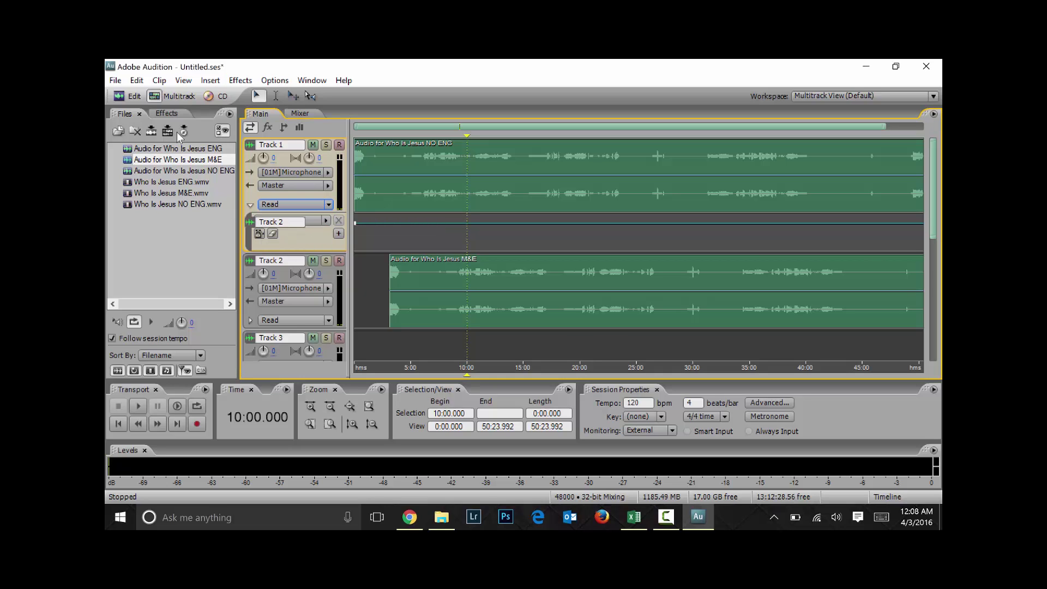
{"action": "left_click", "coordinate": [250, 205]}
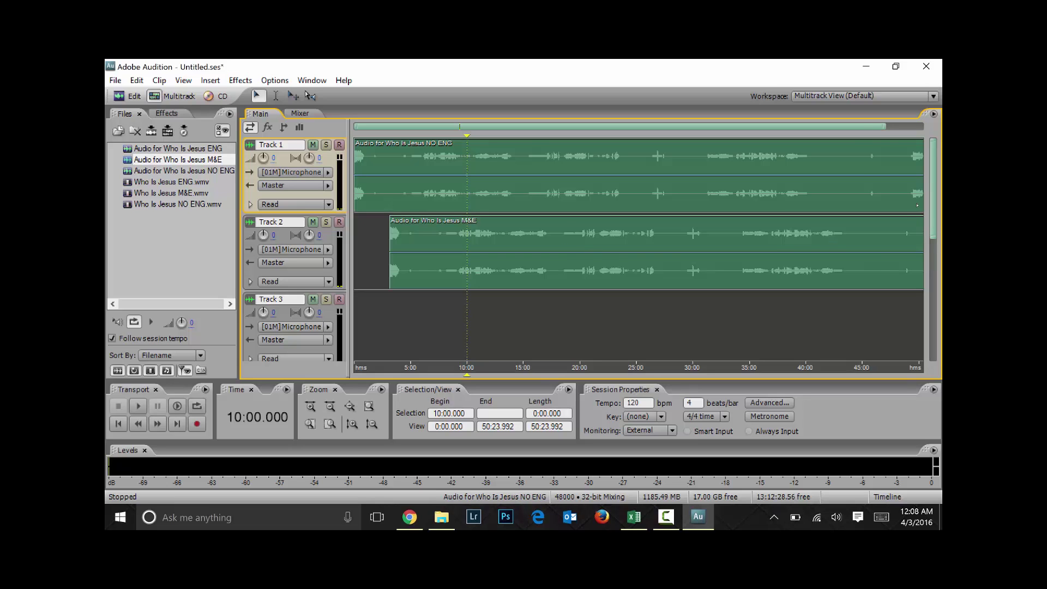
Shrink the track heights so all six tracks show in the timeline
{"action": "left_click_drag", "start_coordinate": [858, 126], "coordinate": [931, 154]}
{"action": "scroll", "coordinate": [877, 131], "scroll_direction": "up", "scroll_amount": 8}
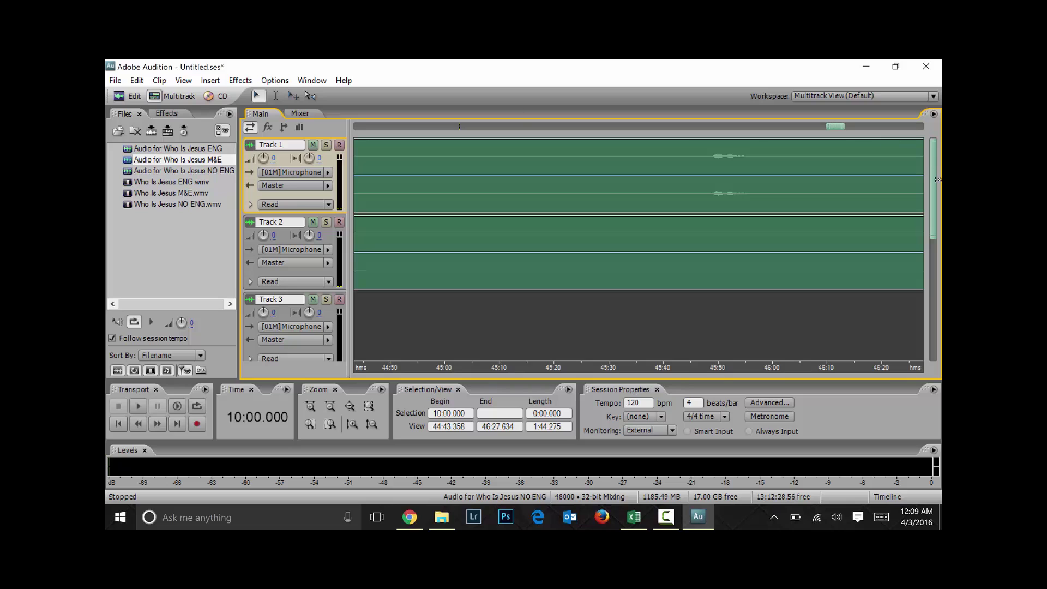
{"action": "scroll", "coordinate": [933, 179], "scroll_direction": "up", "scroll_amount": 5}
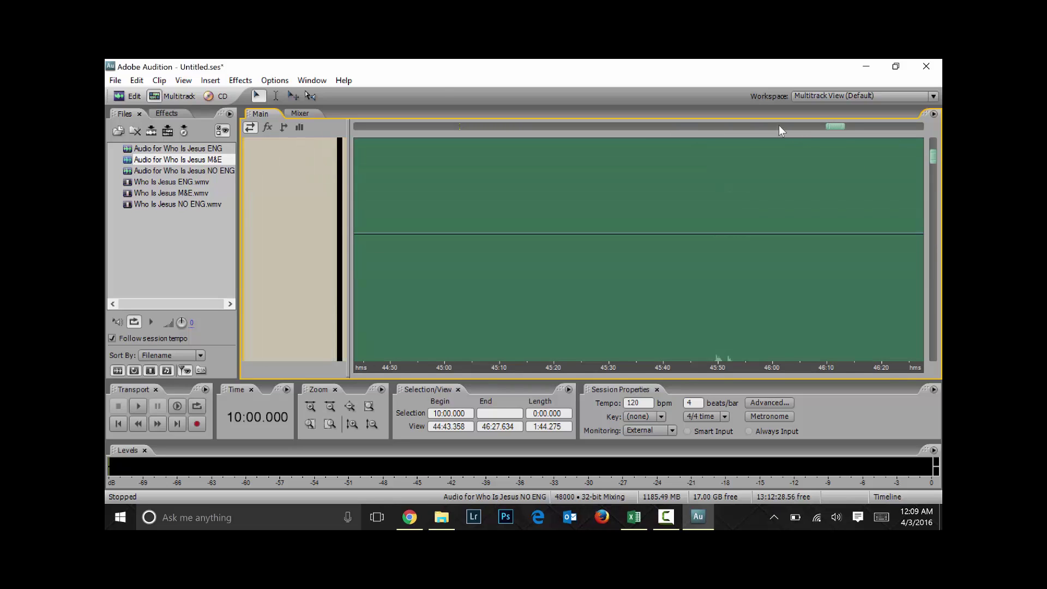
{"action": "left_click", "coordinate": [659, 127]}
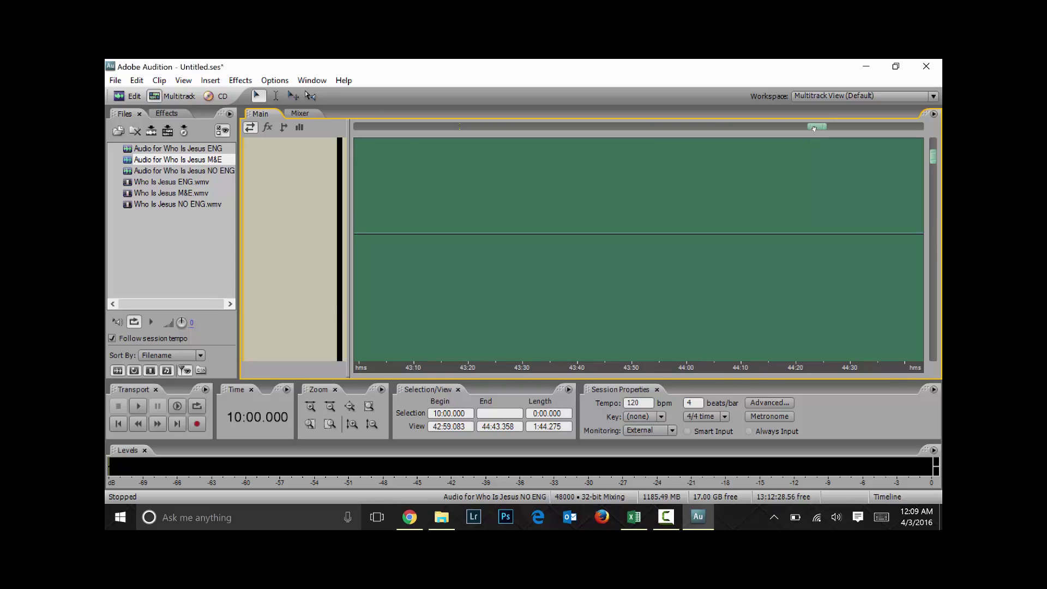
{"action": "left_click_drag", "start_coordinate": [815, 129], "coordinate": [923, 127]}
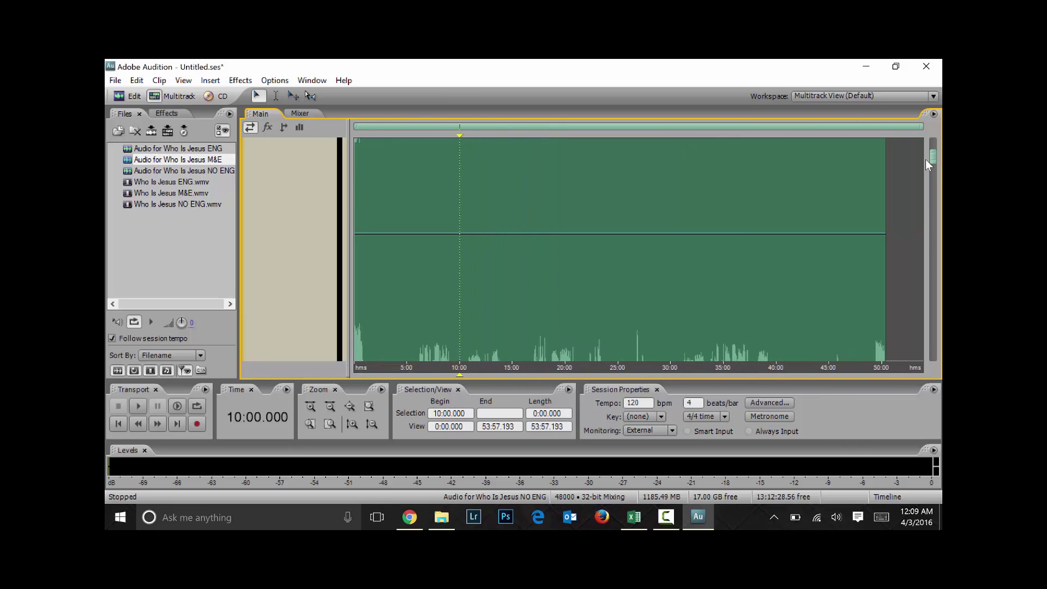
{"action": "left_click_drag", "start_coordinate": [933, 163], "coordinate": [933, 359]}
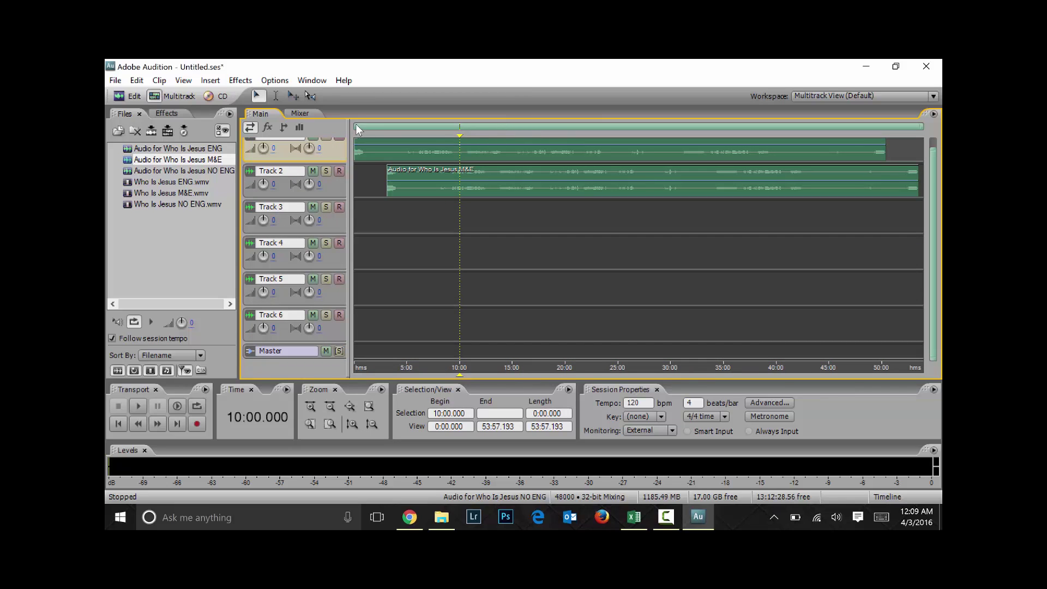
Zoom the timeline in near 10:00 and bring the view back to the session start
{"action": "left_click_drag", "start_coordinate": [357, 128], "coordinate": [460, 127]}
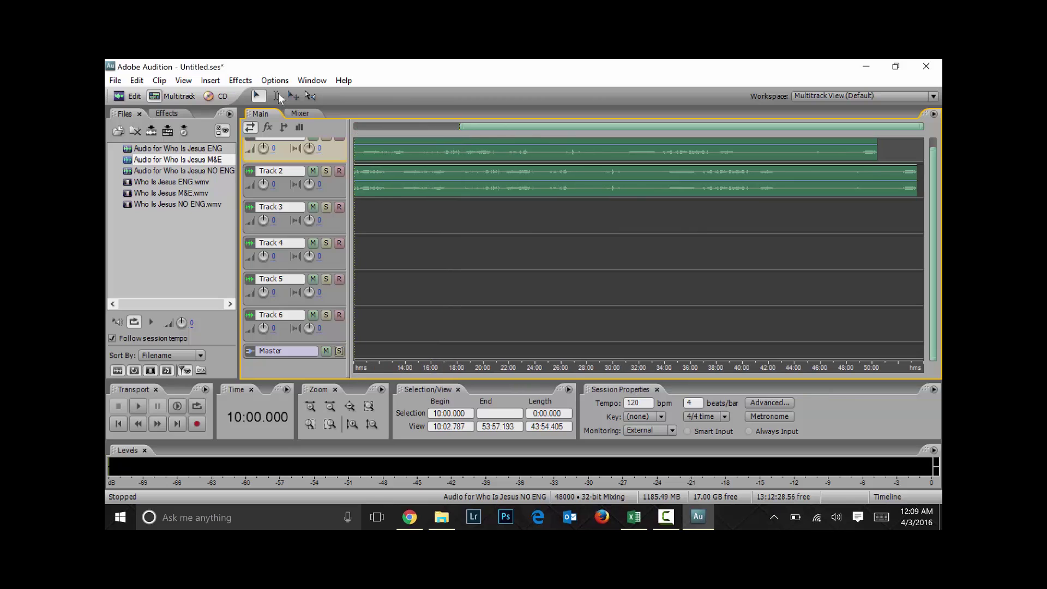
{"action": "left_click", "coordinate": [459, 127]}
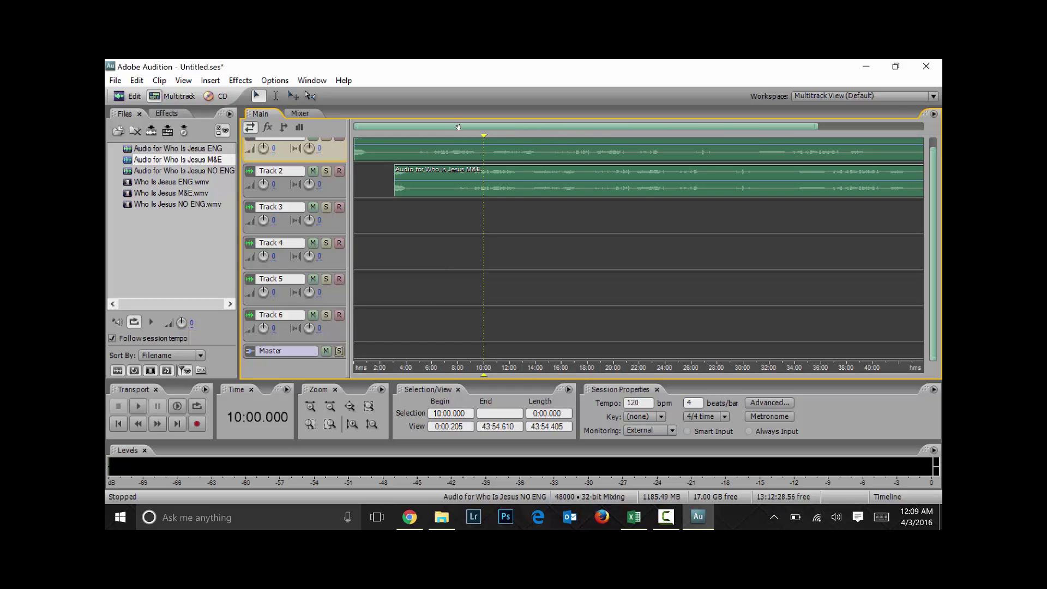
{"action": "left_click_drag", "start_coordinate": [458, 127], "coordinate": [504, 128]}
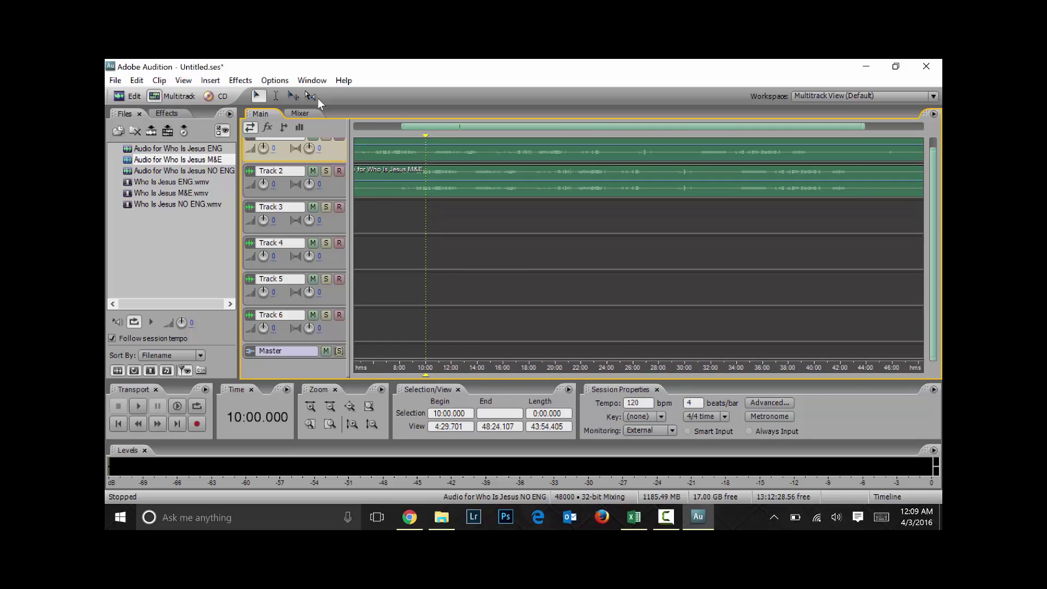
{"action": "scroll", "coordinate": [317, 98], "scroll_direction": "down", "scroll_amount": 1}
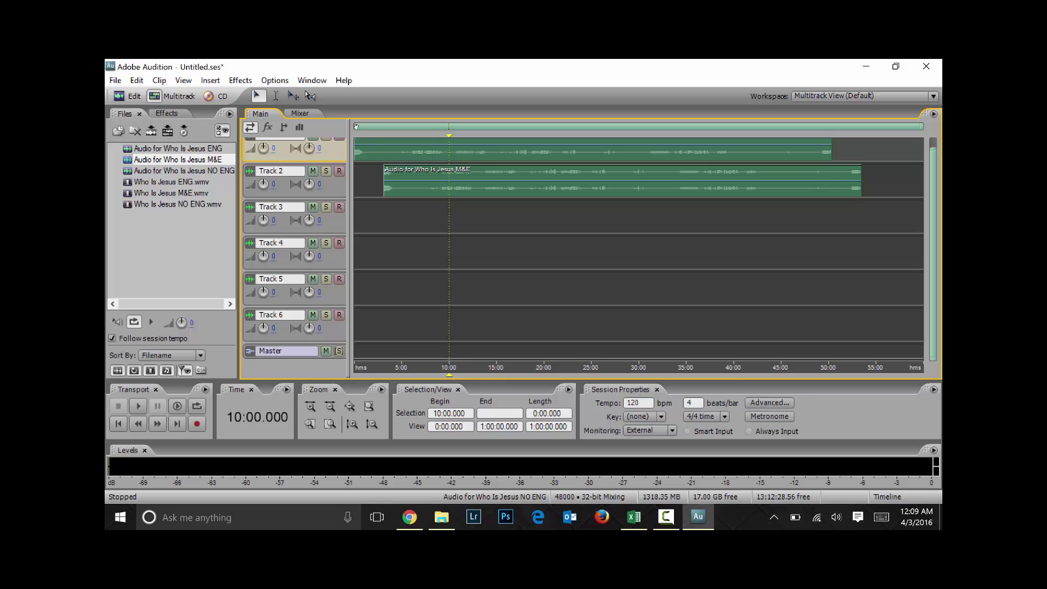
{"action": "left_click_drag", "start_coordinate": [356, 129], "coordinate": [412, 113]}
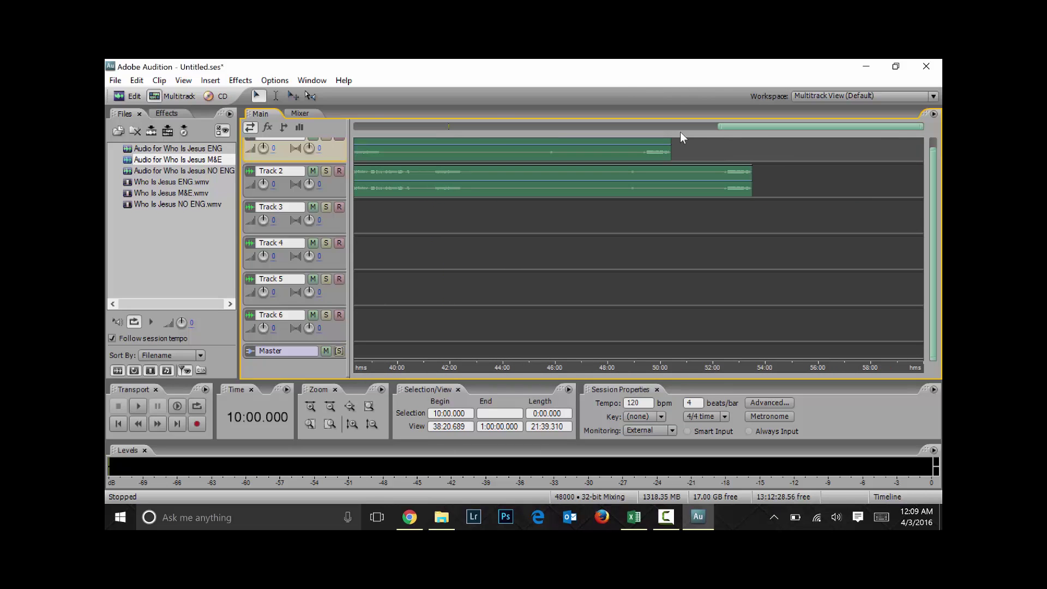
{"action": "left_click_drag", "start_coordinate": [776, 128], "coordinate": [412, 127]}
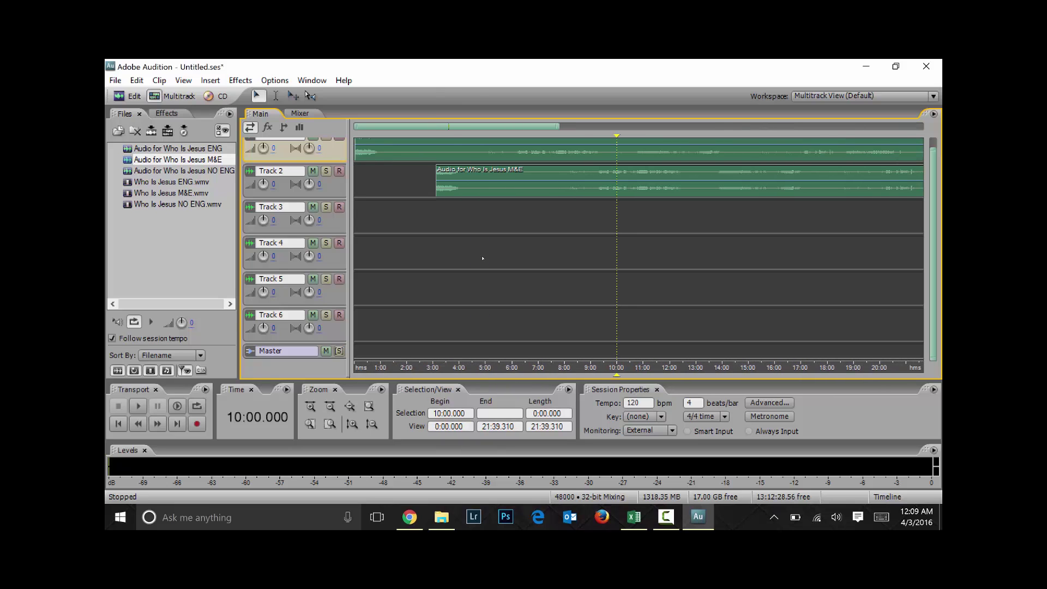
Zoom out to the full session and bring up the Workspace layouts list
{"action": "key", "text": "="}
{"action": "key", "text": "="}
{"action": "key", "text": "="}
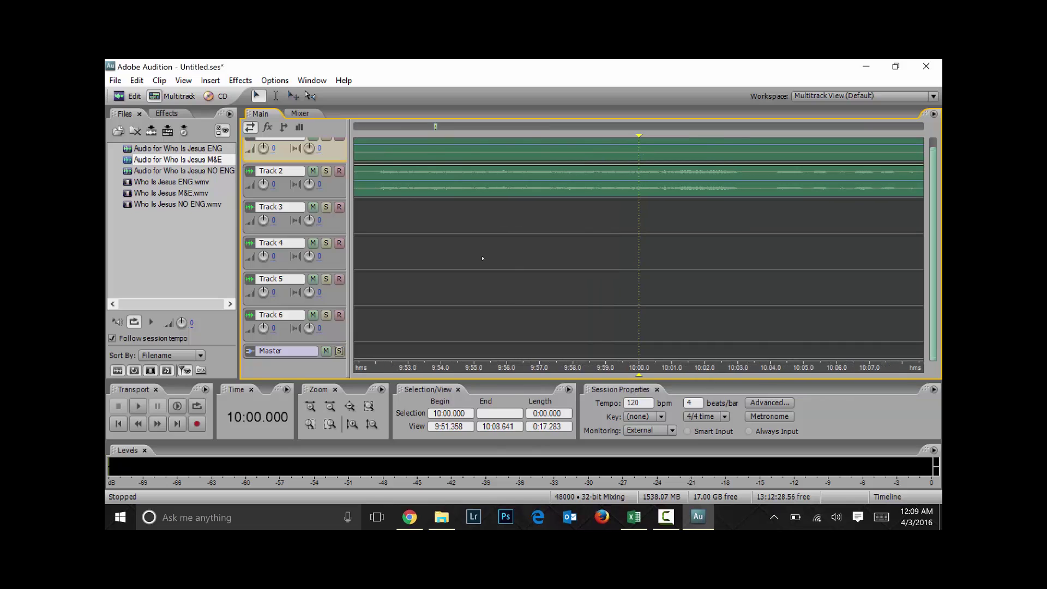
{"action": "key", "text": "backslash"}
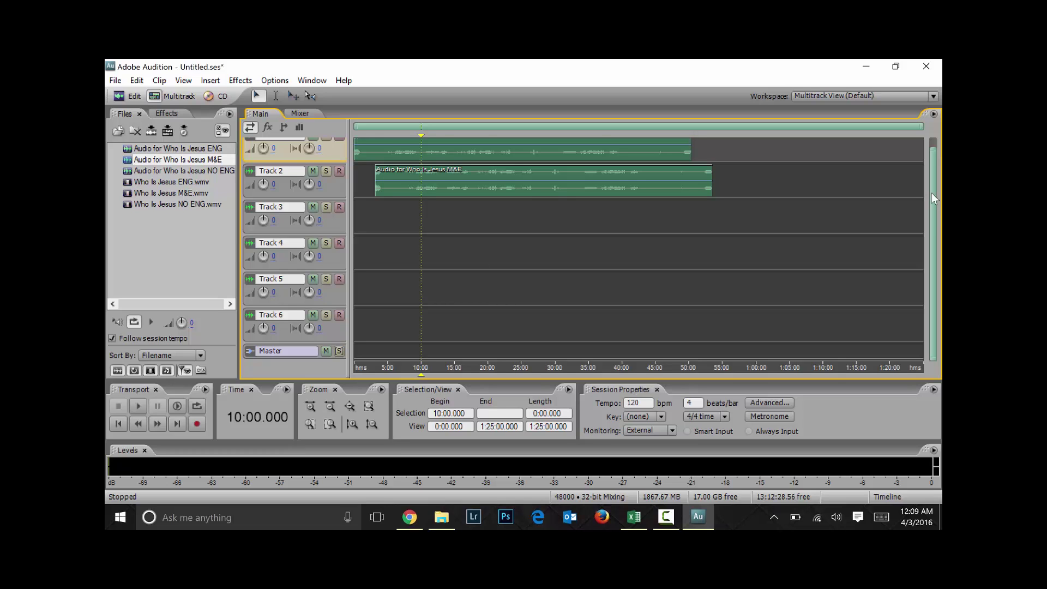
{"action": "scroll", "coordinate": [932, 196], "scroll_direction": "up", "scroll_amount": 1}
{"action": "left_click", "coordinate": [933, 96]}
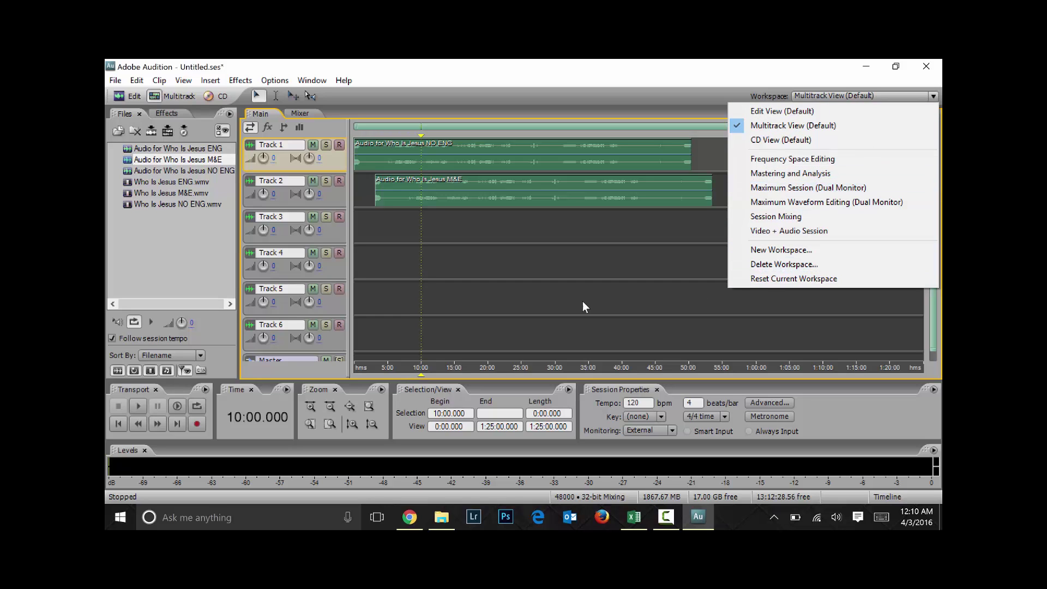
Dismiss the workspace list and Window > Workspace menu, staying in Multitrack View (Default)
{"action": "left_click", "coordinate": [608, 235]}
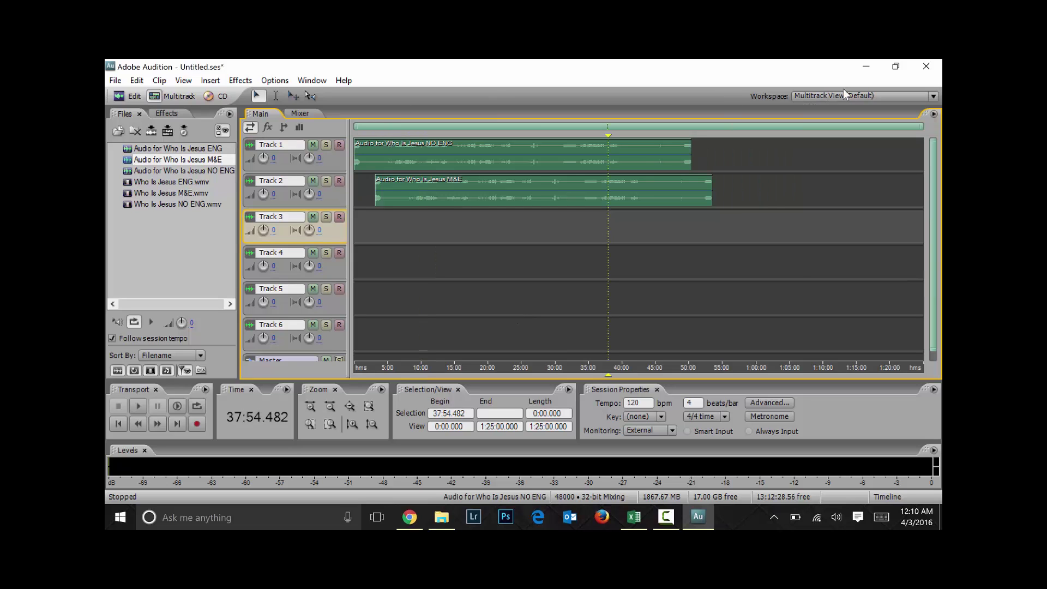
{"action": "left_click", "coordinate": [319, 80]}
{"action": "mouse_move", "coordinate": [300, 96]}
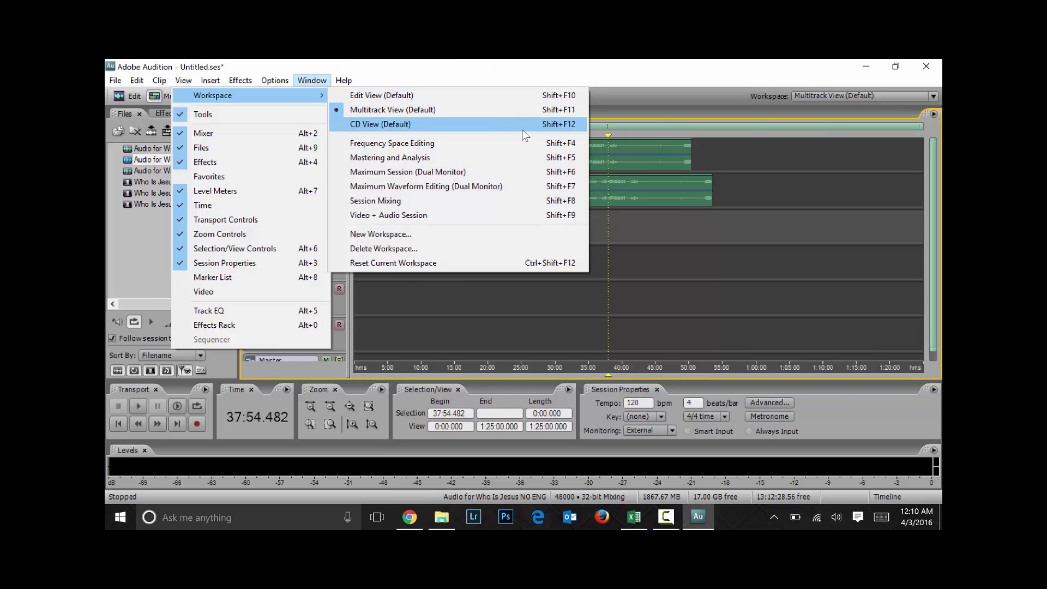
{"action": "left_click", "coordinate": [785, 334]}
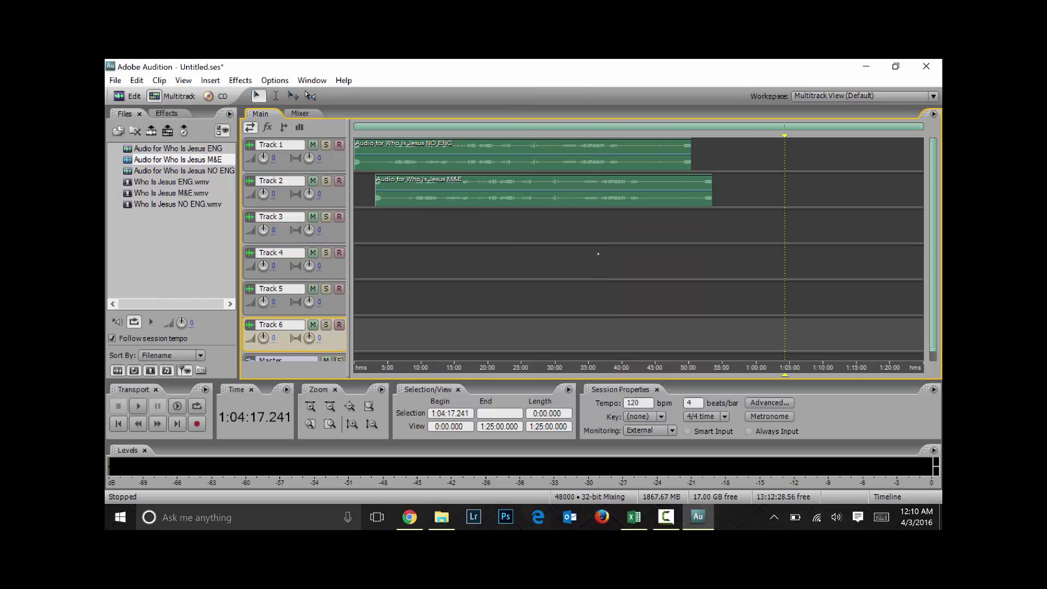
Scrub through the M&E clip on Track 2, then leave the NO ENG clip at 0:00 with the Hybrid tool
{"action": "left_click", "coordinate": [307, 96]}
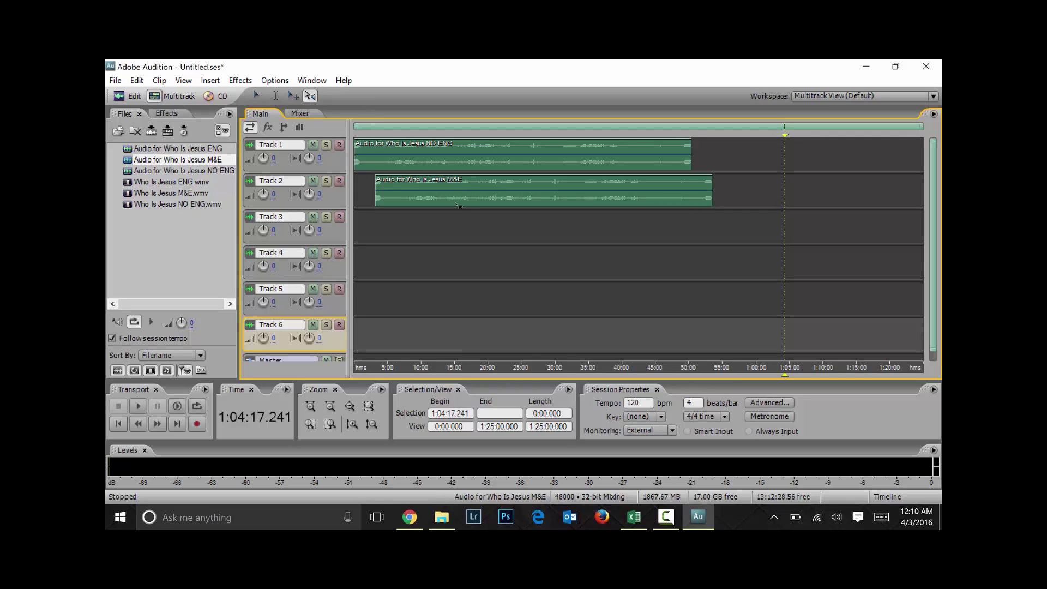
{"action": "left_click_drag", "start_coordinate": [451, 195], "coordinate": [714, 150]}
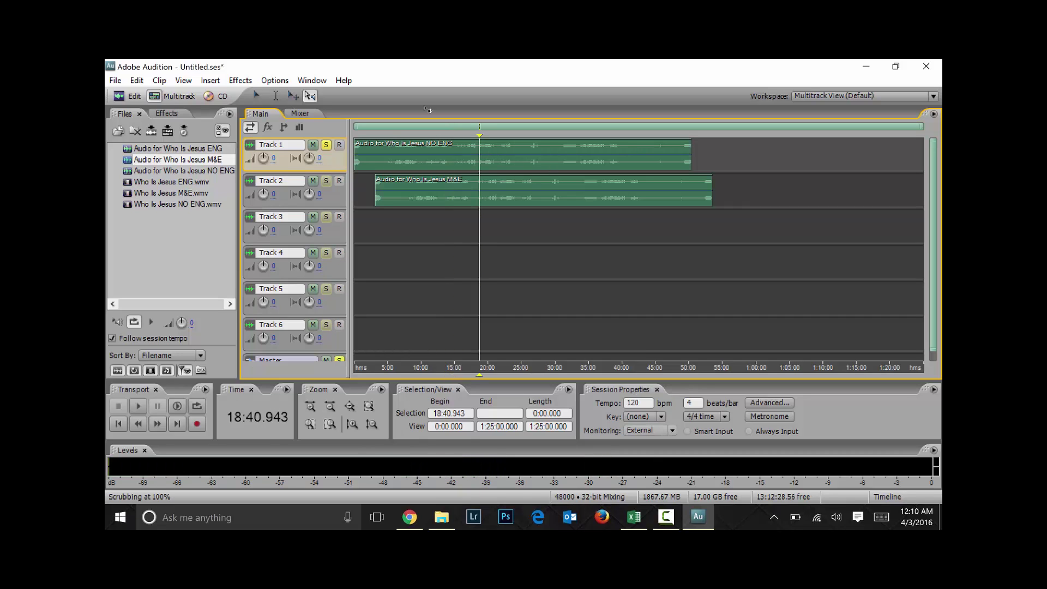
{"action": "left_click", "coordinate": [292, 96]}
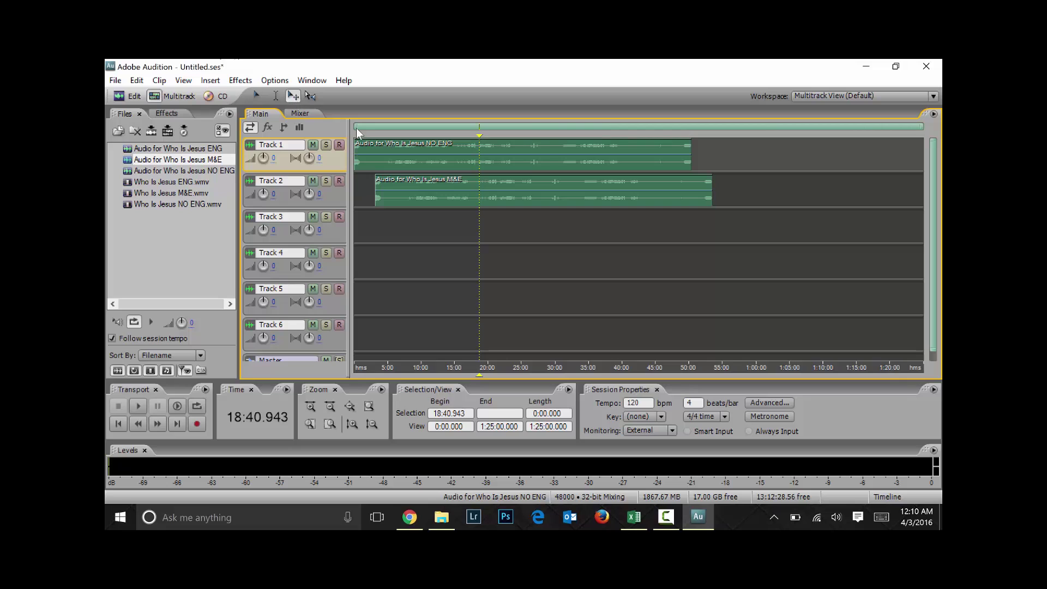
{"action": "mouse_move", "coordinate": [438, 155]}
{"action": "left_mouse_down"}
{"action": "mouse_move", "coordinate": [641, 188]}
{"action": "mouse_move", "coordinate": [624, 262]}
{"action": "mouse_move", "coordinate": [439, 262]}
{"action": "mouse_move", "coordinate": [448, 154]}
{"action": "mouse_move", "coordinate": [439, 154]}
{"action": "left_mouse_up"}
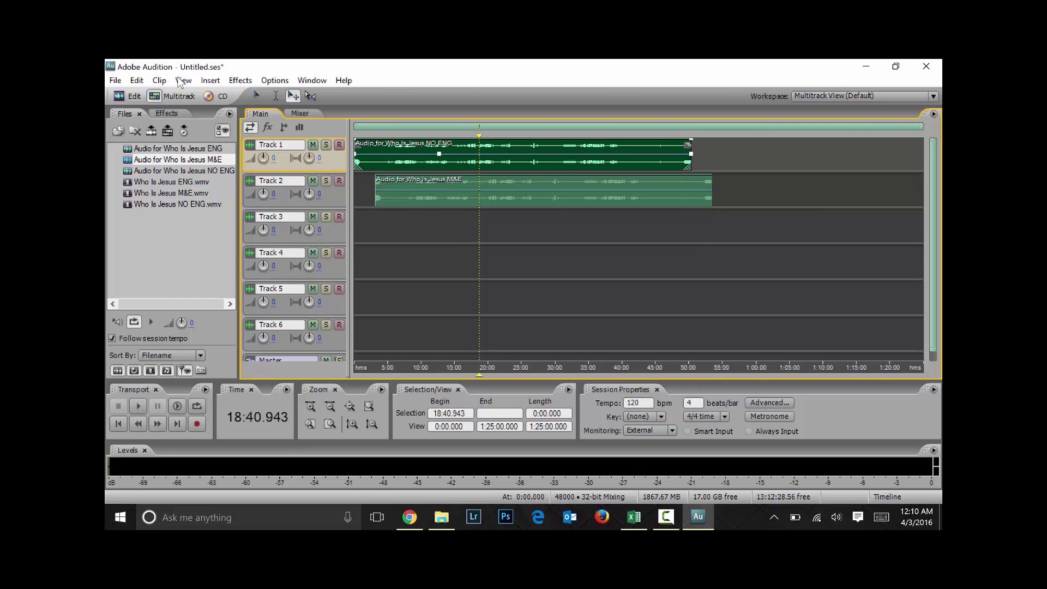
Mark and clear a 10:00–16:00 range, then move the playhead to 32:08.620
{"action": "left_click", "coordinate": [257, 95]}
{"action": "left_click_drag", "start_coordinate": [419, 149], "coordinate": [461, 149]}
{"action": "left_click", "coordinate": [500, 149]}
{"action": "left_click", "coordinate": [569, 148]}
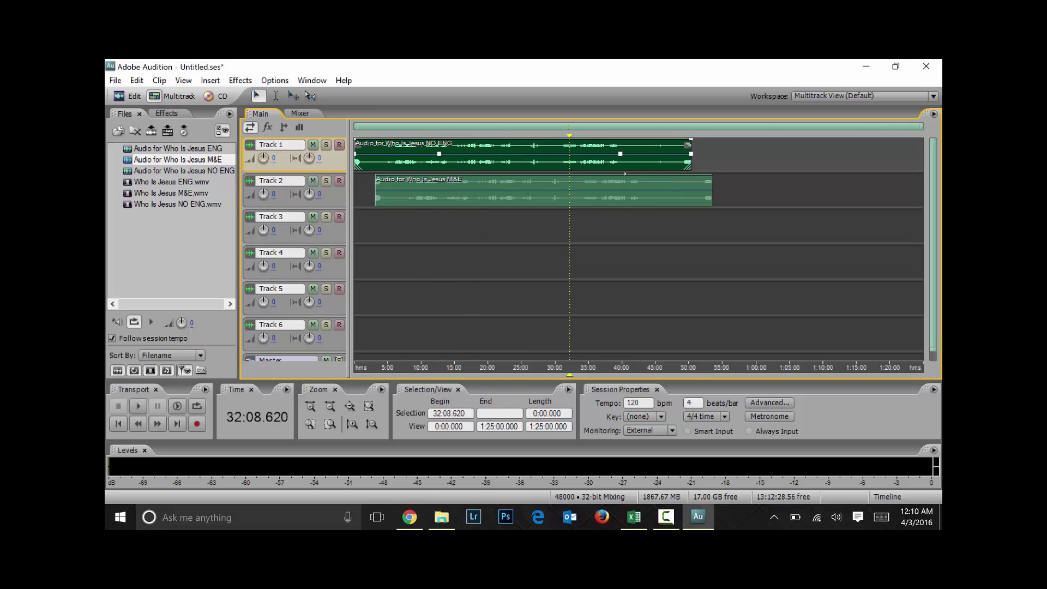
Add pan points on the NO ENG clip and undo pulling one to +60%
{"action": "left_click", "coordinate": [507, 153]}
{"action": "left_click", "coordinate": [478, 154]}
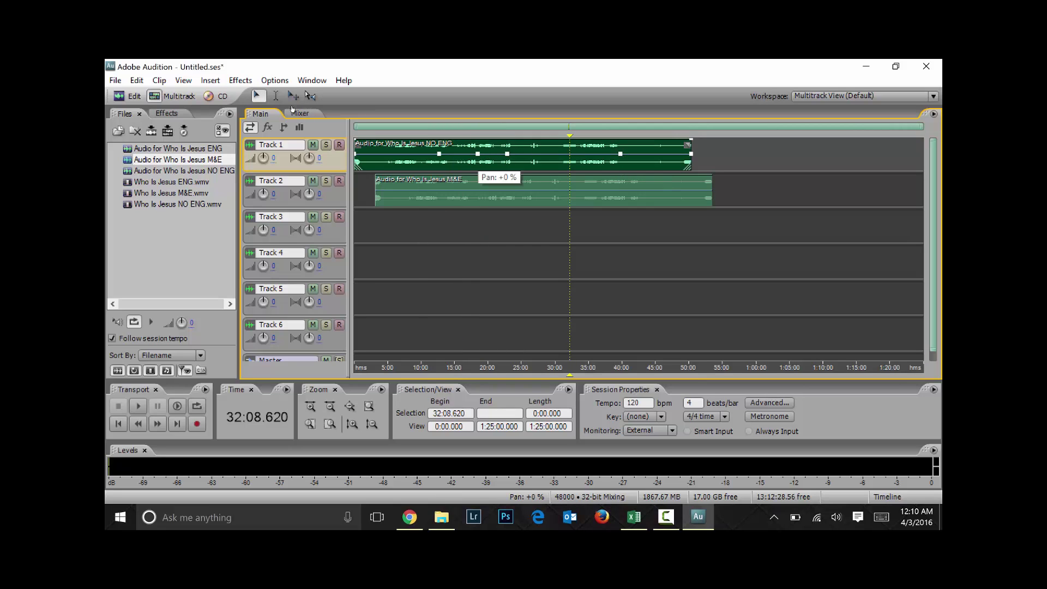
{"action": "left_click", "coordinate": [409, 154]}
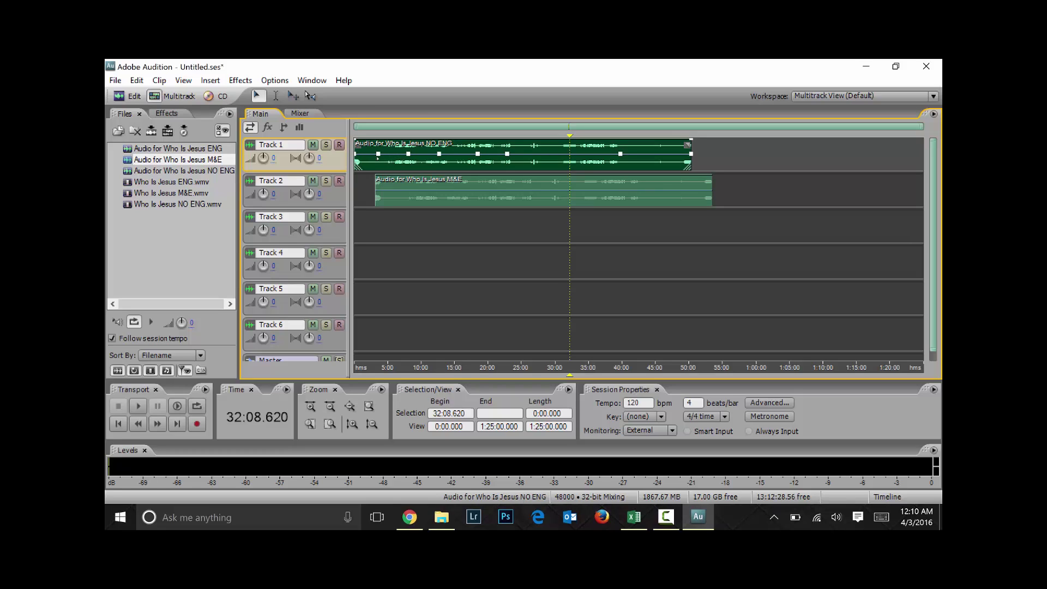
{"action": "left_click", "coordinate": [546, 155]}
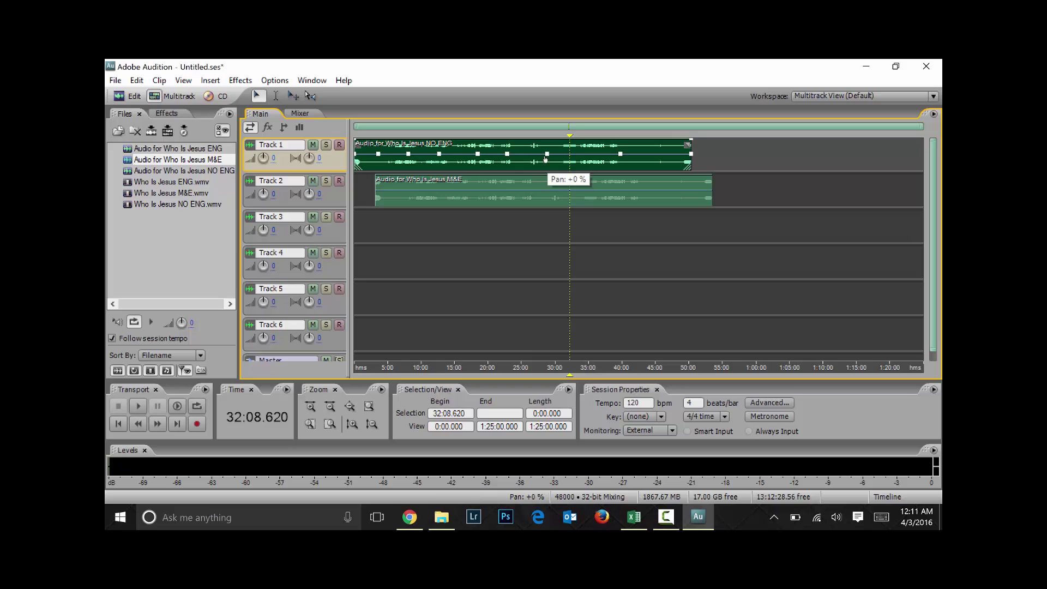
{"action": "left_click_drag", "start_coordinate": [506, 158], "coordinate": [511, 137]}
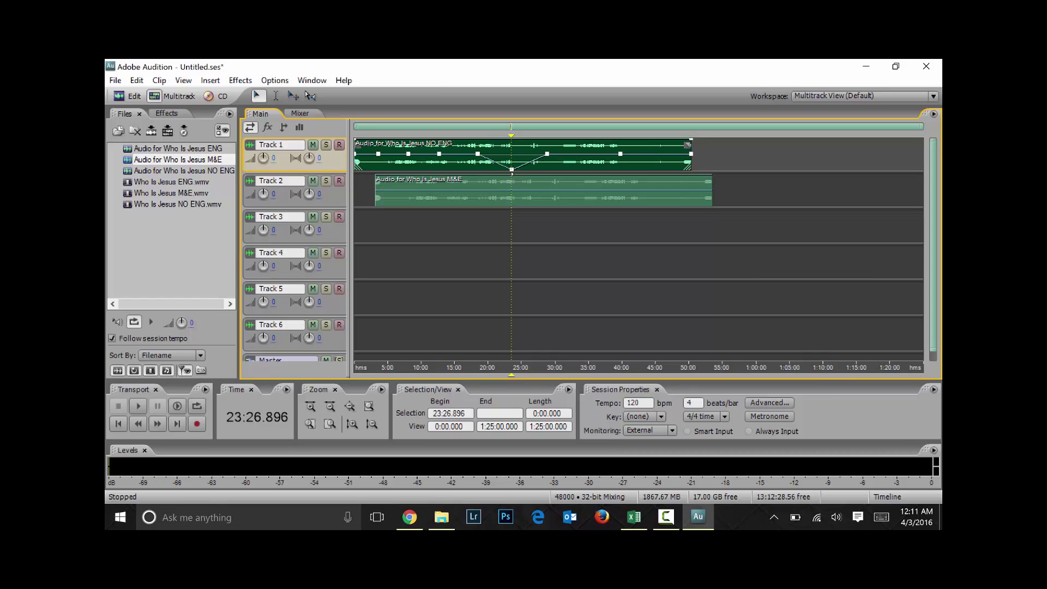
{"action": "mouse_move", "coordinate": [512, 171]}
{"action": "left_mouse_down"}
{"action": "mouse_move", "coordinate": [510, 150]}
{"action": "mouse_move", "coordinate": [526, 163]}
{"action": "left_mouse_up"}
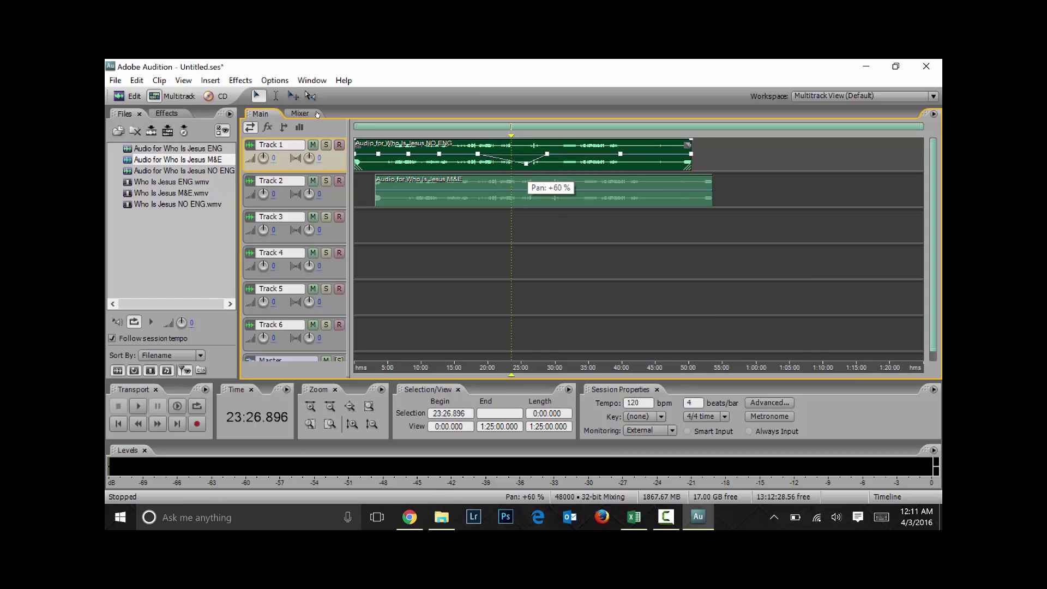
{"action": "key", "text": "ctrl+z"}
{"action": "key", "text": "ctrl+z"}
{"action": "key", "text": "ctrl+z"}
{"action": "key", "text": "ctrl+z"}
{"action": "key", "text": "ctrl+z"}
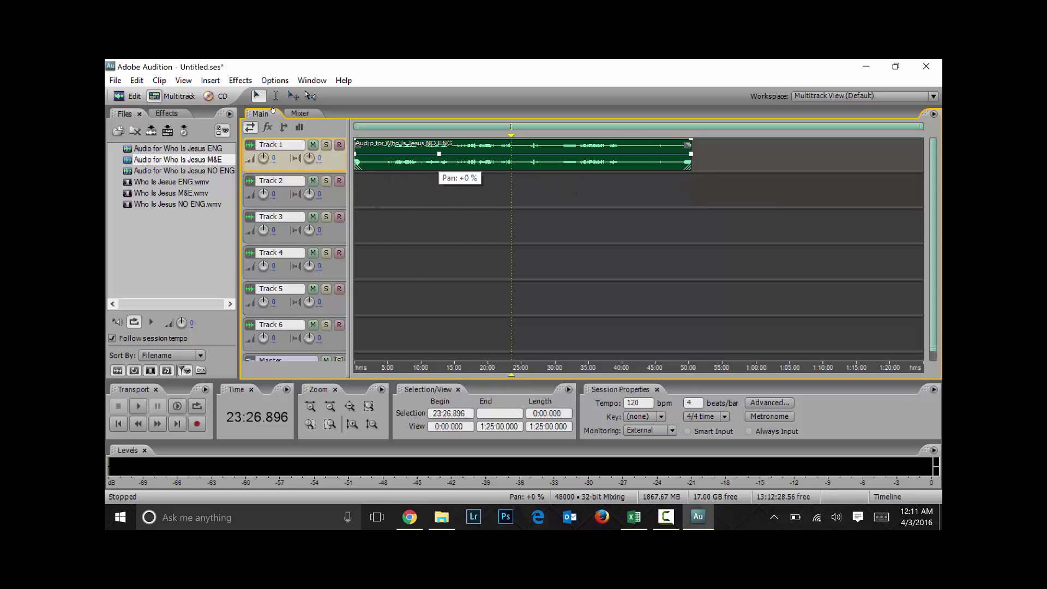
Remove an extra envelope point and add new pan points on the NO ENG clip
{"action": "left_click_drag", "start_coordinate": [439, 154], "coordinate": [292, 192]}
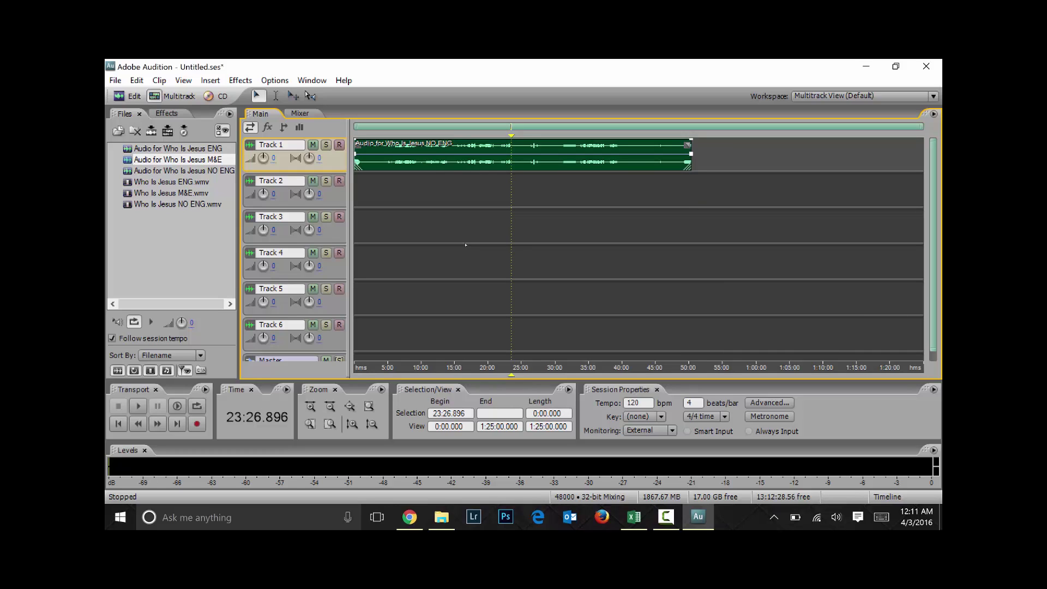
{"action": "left_click", "coordinate": [473, 154]}
{"action": "left_click", "coordinate": [473, 153]}
{"action": "left_click", "coordinate": [458, 155]}
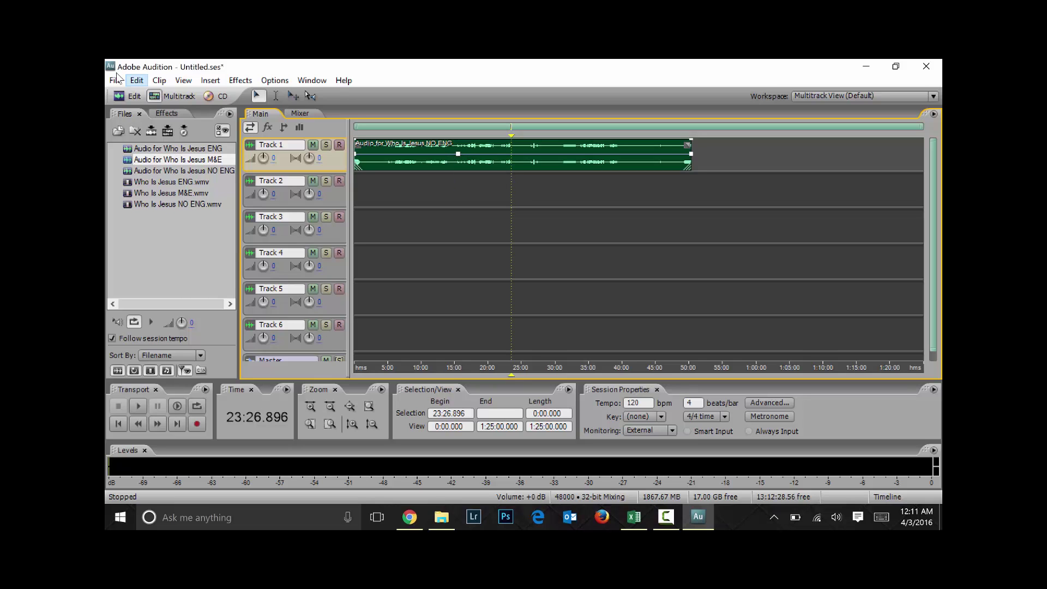
Undo the last envelope edit with Edit > Undo Envelope
{"action": "left_click", "coordinate": [137, 80]}
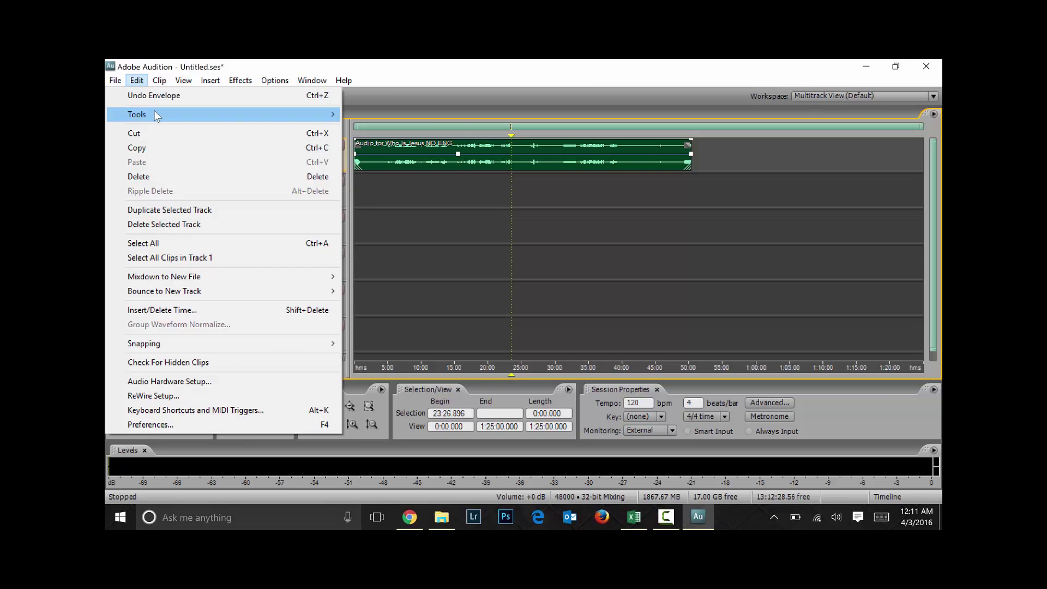
{"action": "mouse_move", "coordinate": [154, 111]}
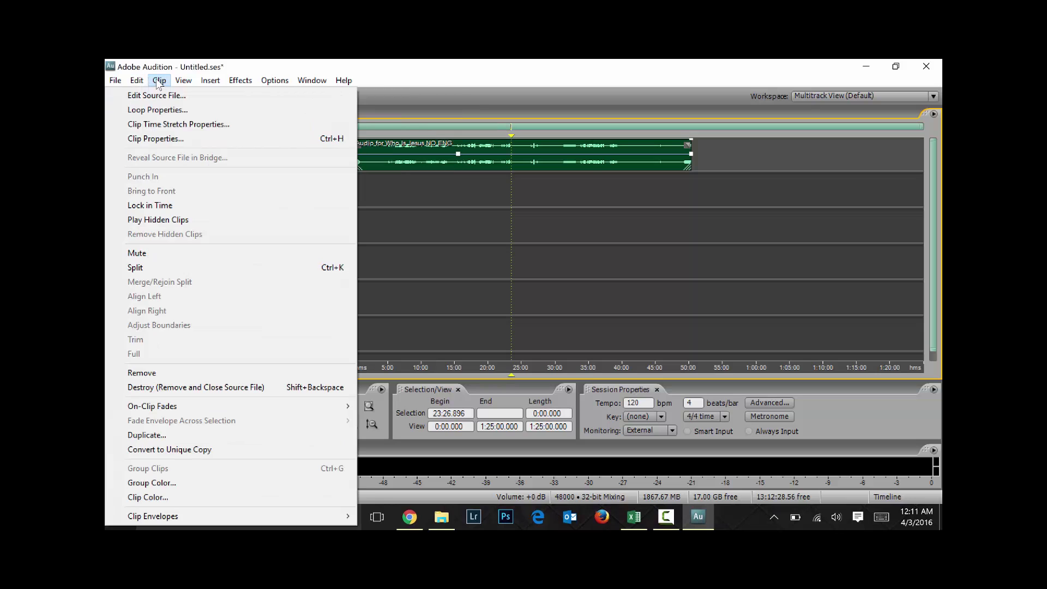
{"action": "mouse_move", "coordinate": [182, 82]}
{"action": "mouse_move", "coordinate": [140, 82]}
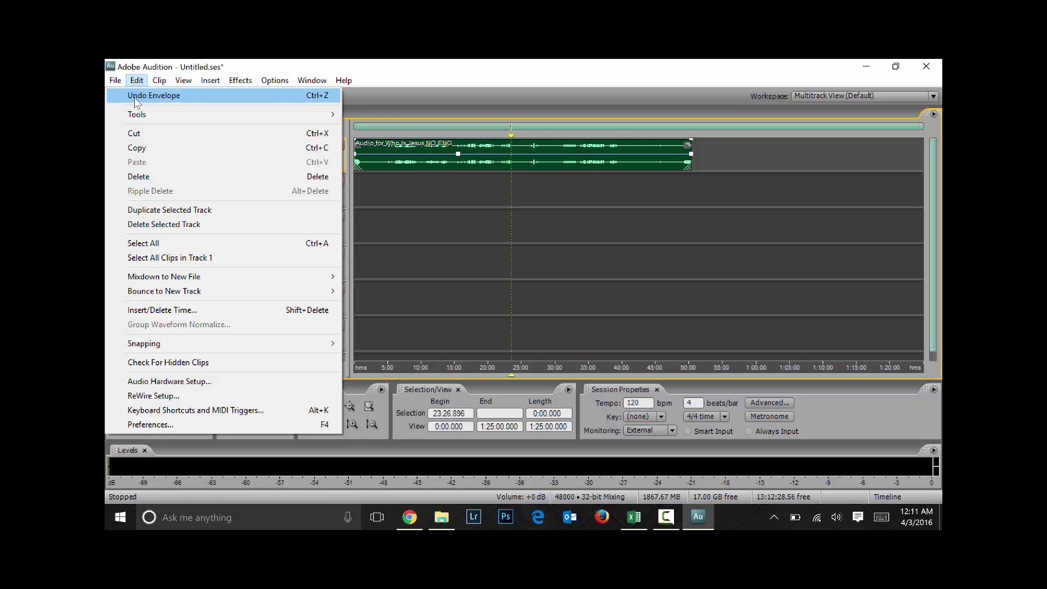
{"action": "left_click", "coordinate": [321, 96]}
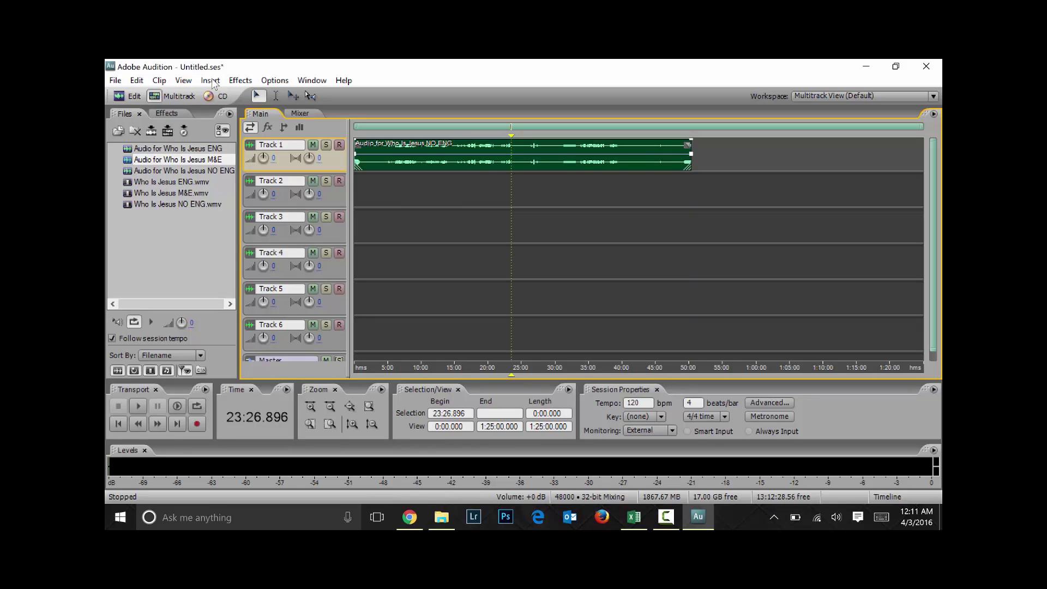
{"action": "left_click", "coordinate": [137, 81]}
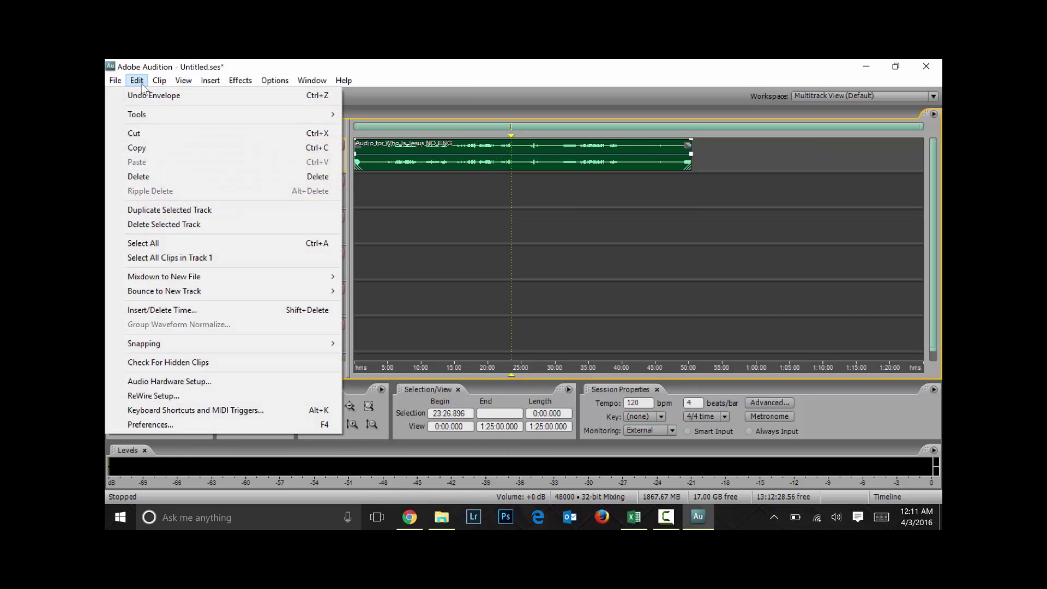
{"action": "left_click", "coordinate": [469, 198]}
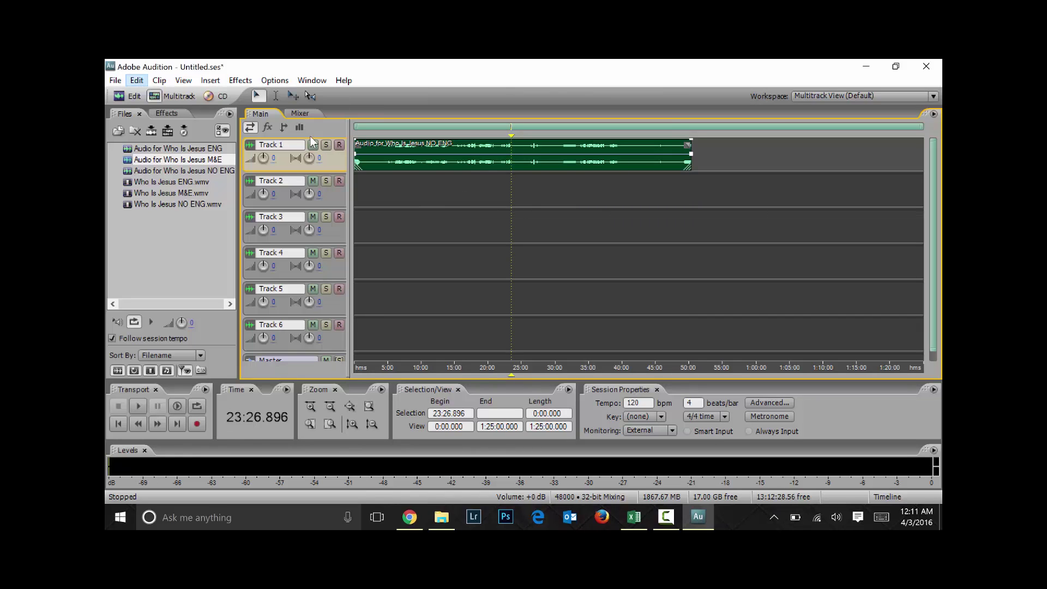
Select the NO ENG clip on Track 1
{"action": "left_click", "coordinate": [515, 227]}
{"action": "left_click", "coordinate": [517, 191]}
{"action": "left_click", "coordinate": [518, 154]}
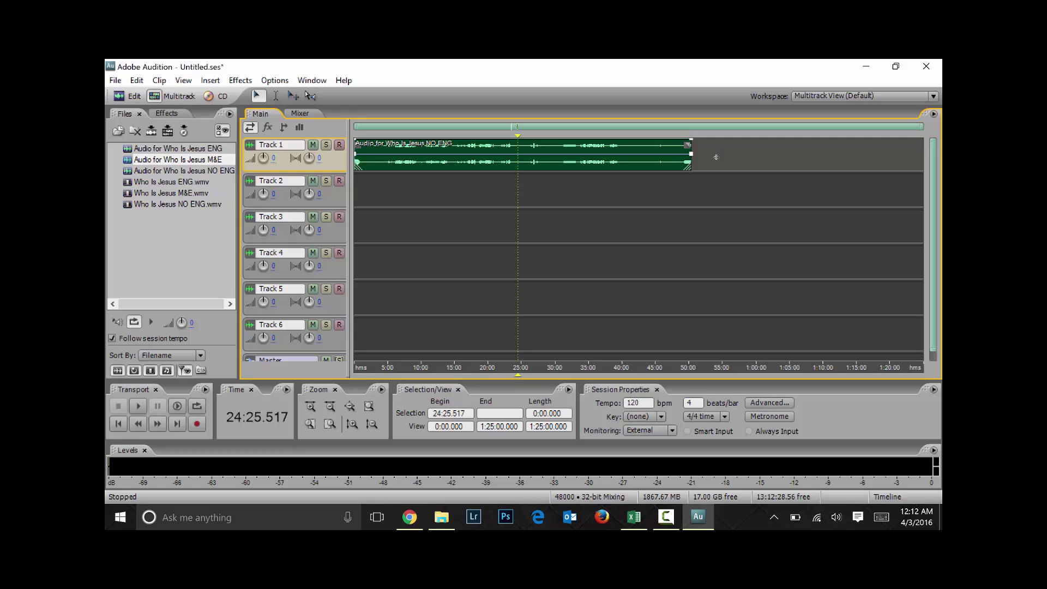
Undo a -100% pan point change, then select 15:00 to 31:21.724 across all tracks
{"action": "left_click_drag", "start_coordinate": [689, 163], "coordinate": [842, 148]}
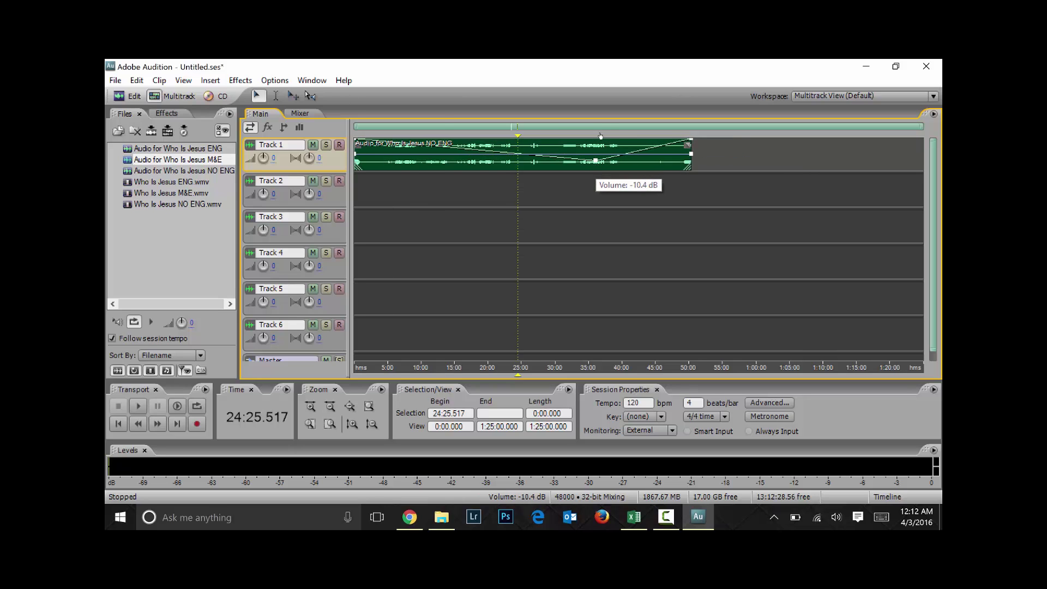
{"action": "left_click_drag", "start_coordinate": [594, 155], "coordinate": [593, 180]}
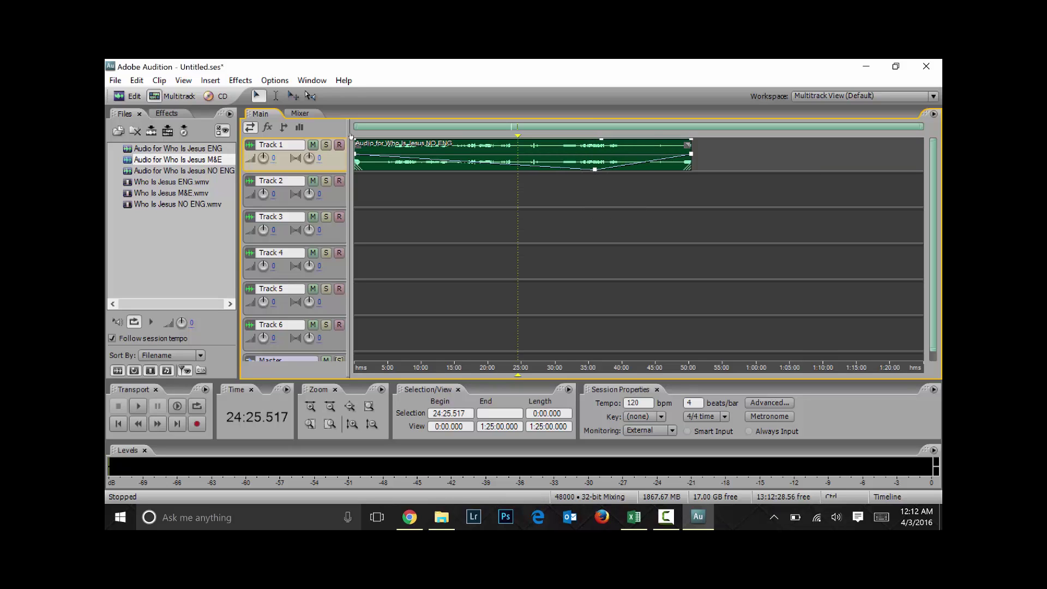
{"action": "key", "text": "ctrl+z"}
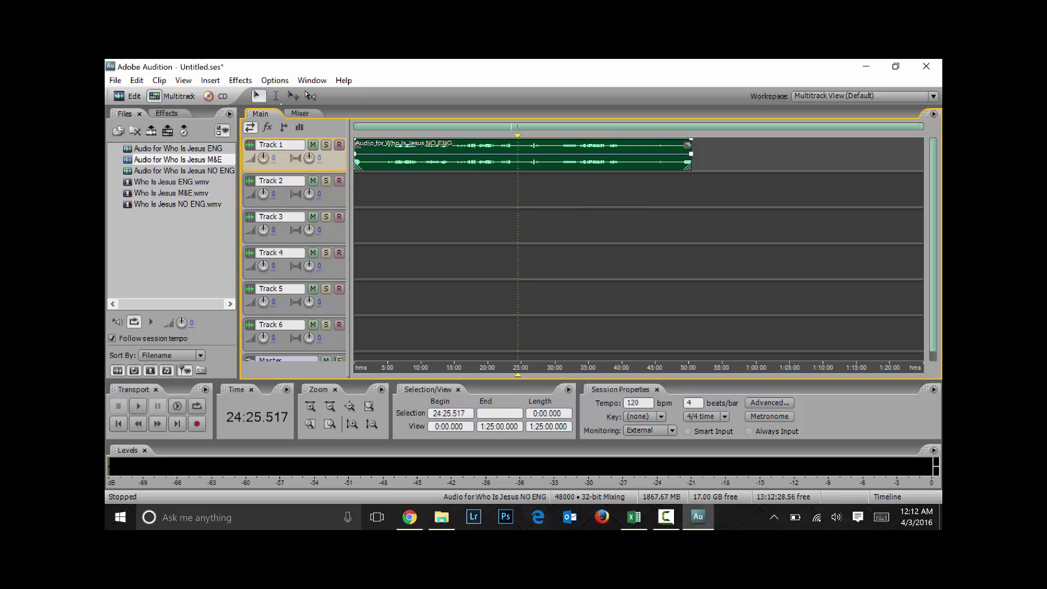
{"action": "left_click_drag", "start_coordinate": [454, 245], "coordinate": [565, 245]}
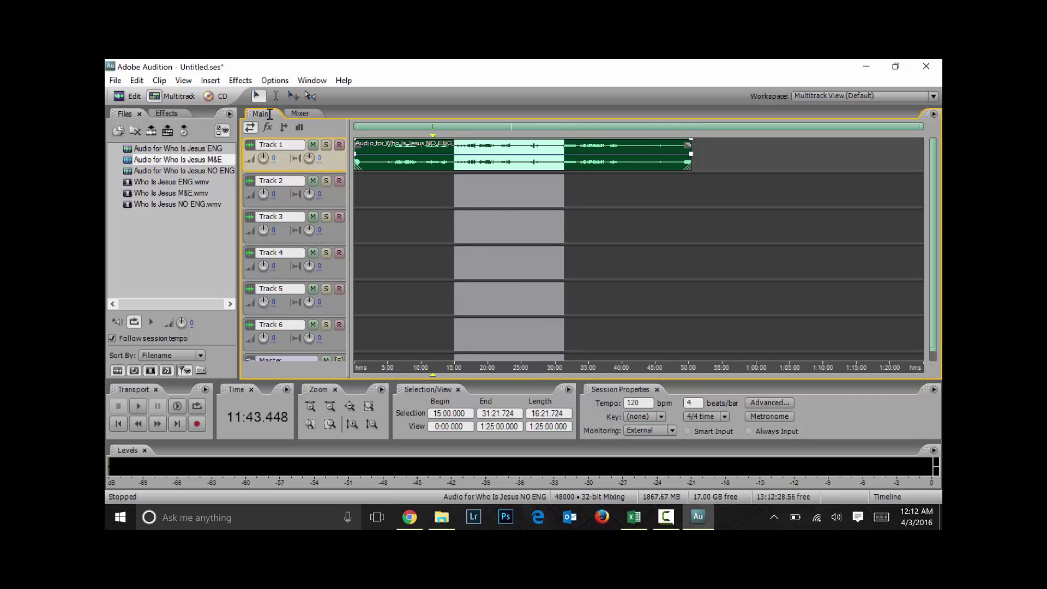
{"action": "left_click_drag", "start_coordinate": [455, 246], "coordinate": [613, 245]}
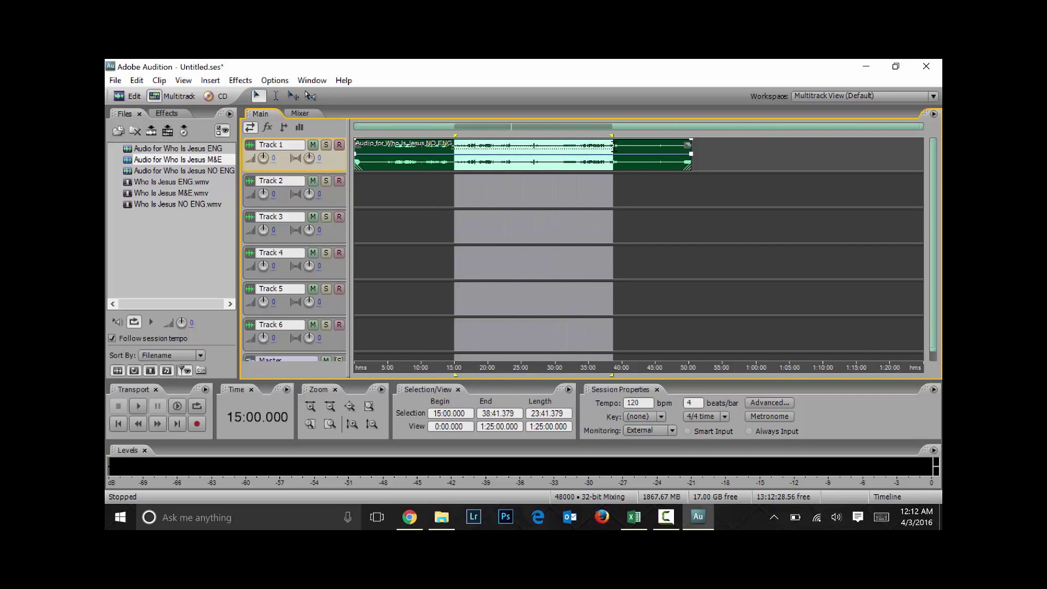
{"action": "left_click", "coordinate": [578, 168]}
{"action": "left_click_drag", "start_coordinate": [465, 169], "coordinate": [543, 169]}
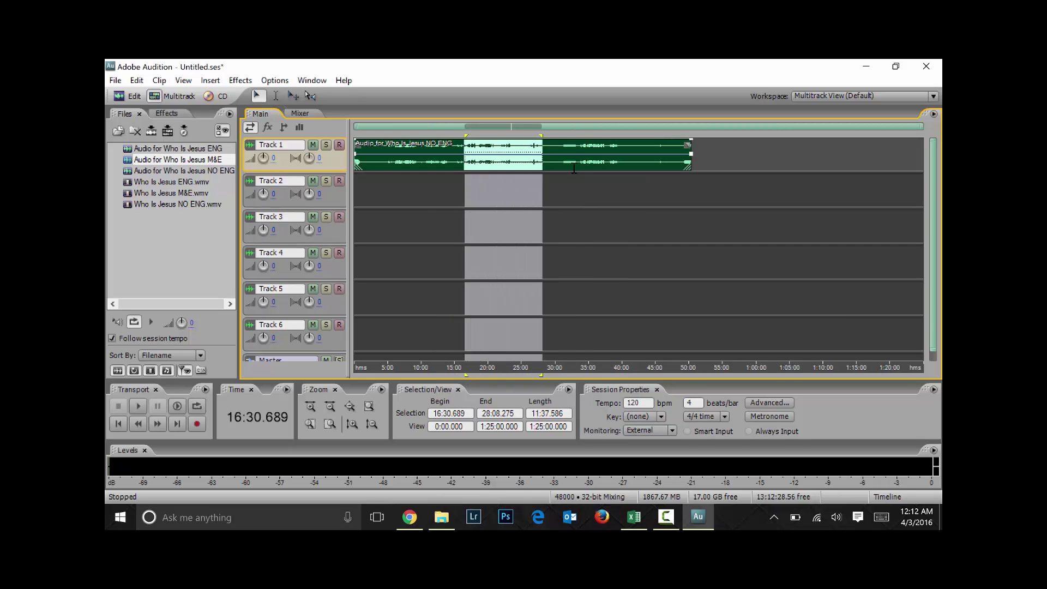
{"action": "left_click", "coordinate": [580, 168], "text": "shift"}
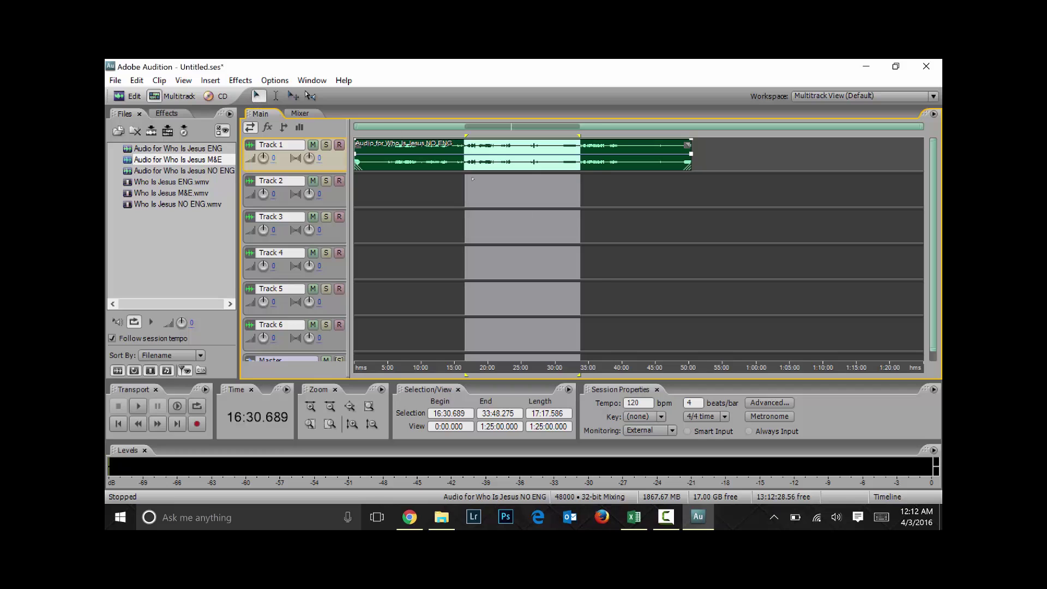
{"action": "left_click", "coordinate": [602, 226]}
{"action": "mouse_move", "coordinate": [485, 156]}
{"action": "left_mouse_down"}
{"action": "mouse_move", "coordinate": [527, 157]}
{"action": "mouse_move", "coordinate": [544, 227]}
{"action": "mouse_move", "coordinate": [546, 206]}
{"action": "mouse_move", "coordinate": [487, 169]}
{"action": "left_mouse_up"}
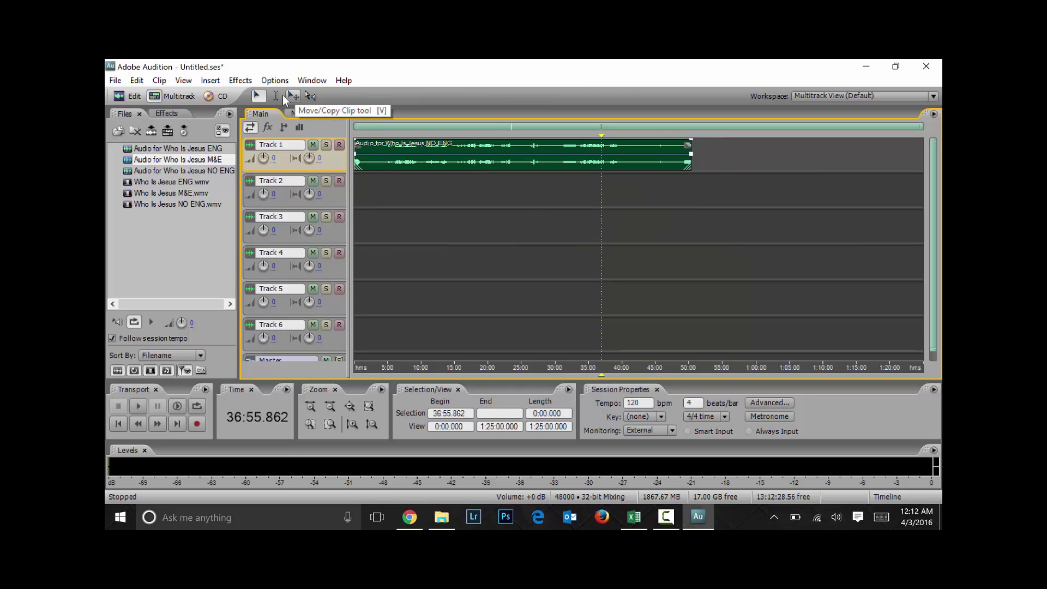
{"action": "left_click", "coordinate": [276, 95]}
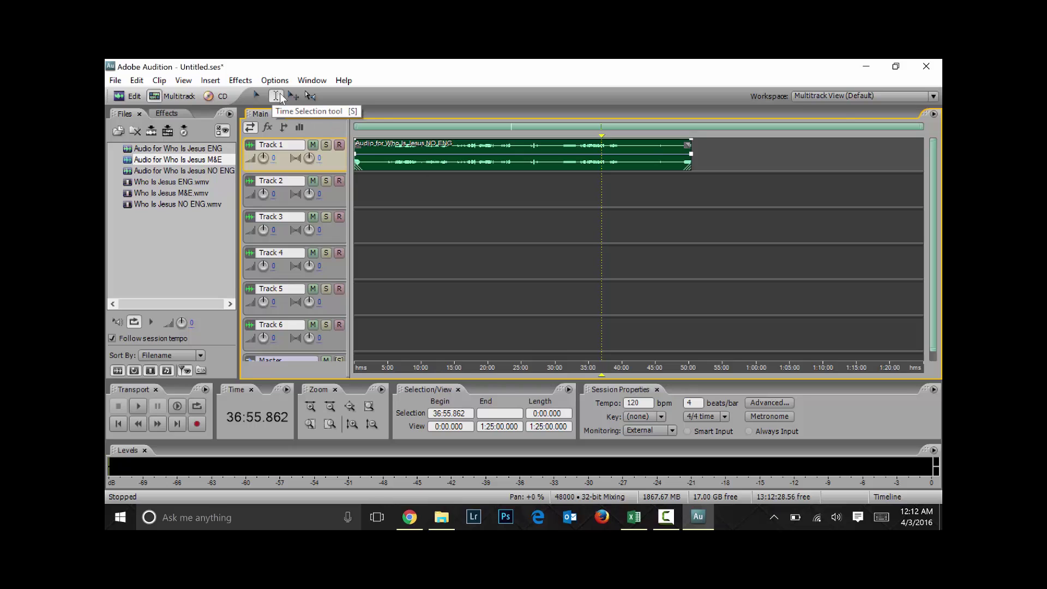
{"action": "left_click", "coordinate": [608, 217]}
{"action": "left_click", "coordinate": [696, 215]}
{"action": "left_click", "coordinate": [768, 214]}
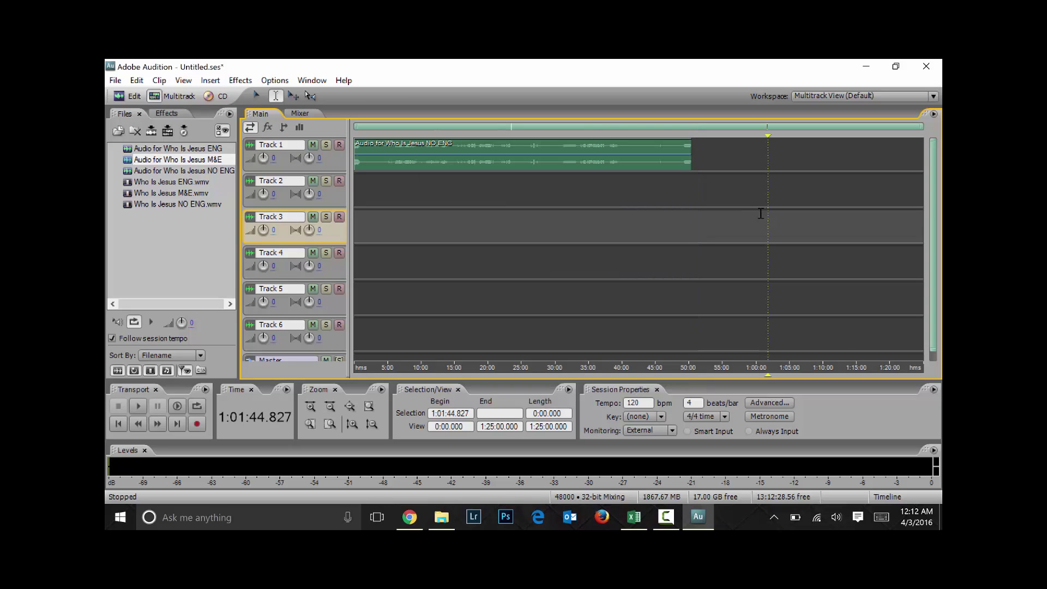
{"action": "left_click", "coordinate": [460, 152]}
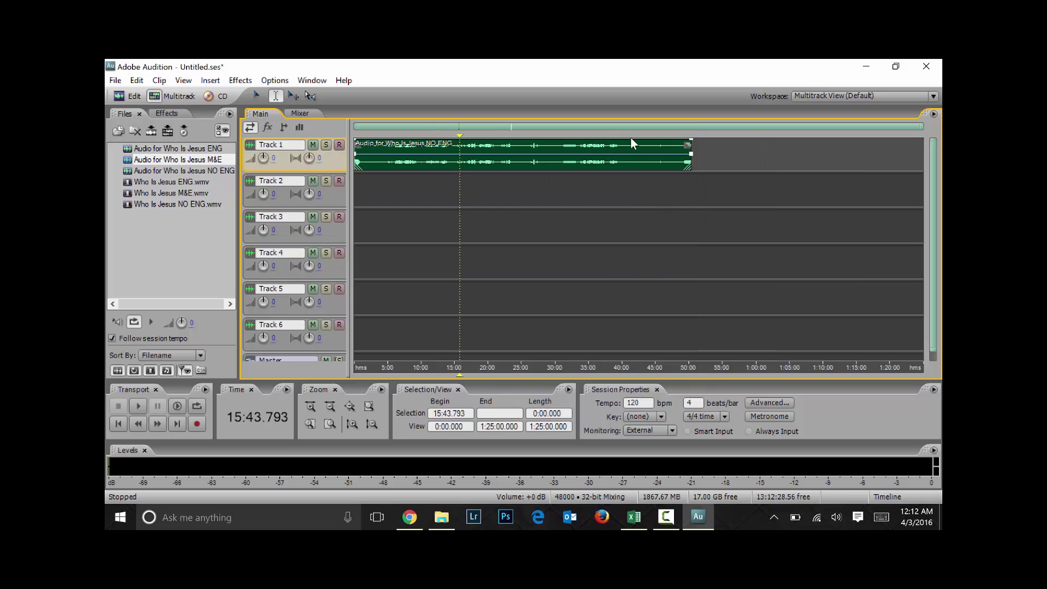
{"action": "left_click", "coordinate": [662, 214]}
{"action": "left_click", "coordinate": [550, 290]}
{"action": "left_click", "coordinate": [373, 254]}
{"action": "left_click", "coordinate": [565, 242]}
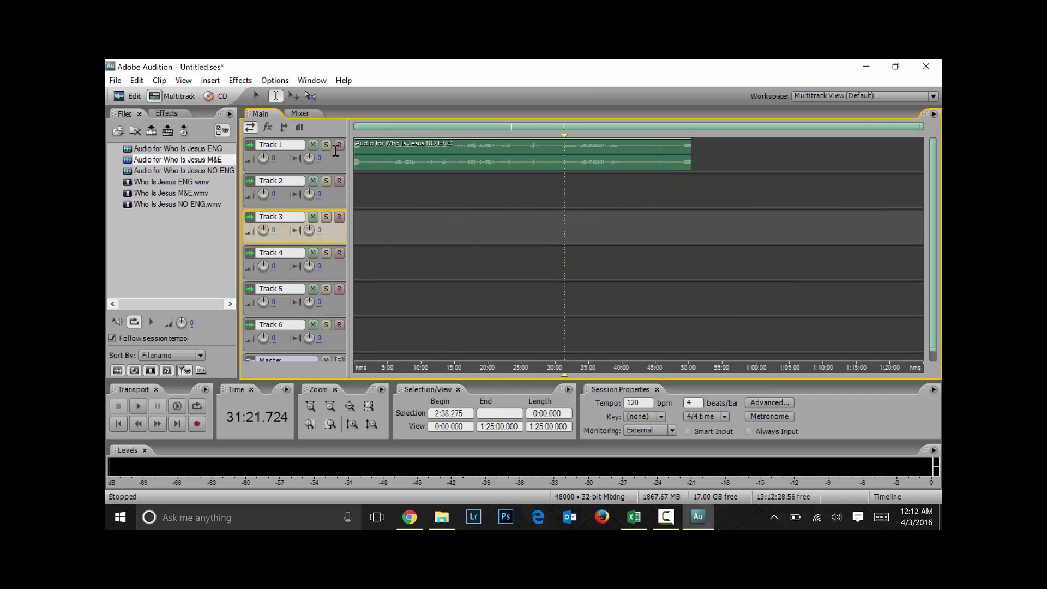
{"action": "left_click", "coordinate": [713, 229]}
{"action": "left_click", "coordinate": [509, 226]}
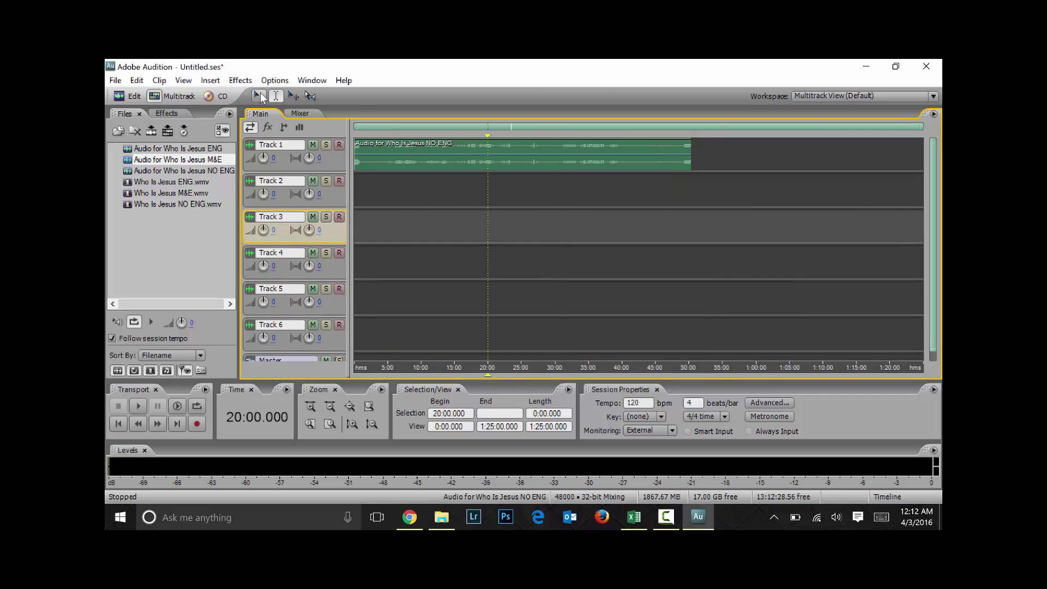
{"action": "left_click", "coordinate": [256, 97]}
{"action": "left_click", "coordinate": [446, 220]}
{"action": "left_click", "coordinate": [703, 262]}
{"action": "left_click", "coordinate": [540, 227]}
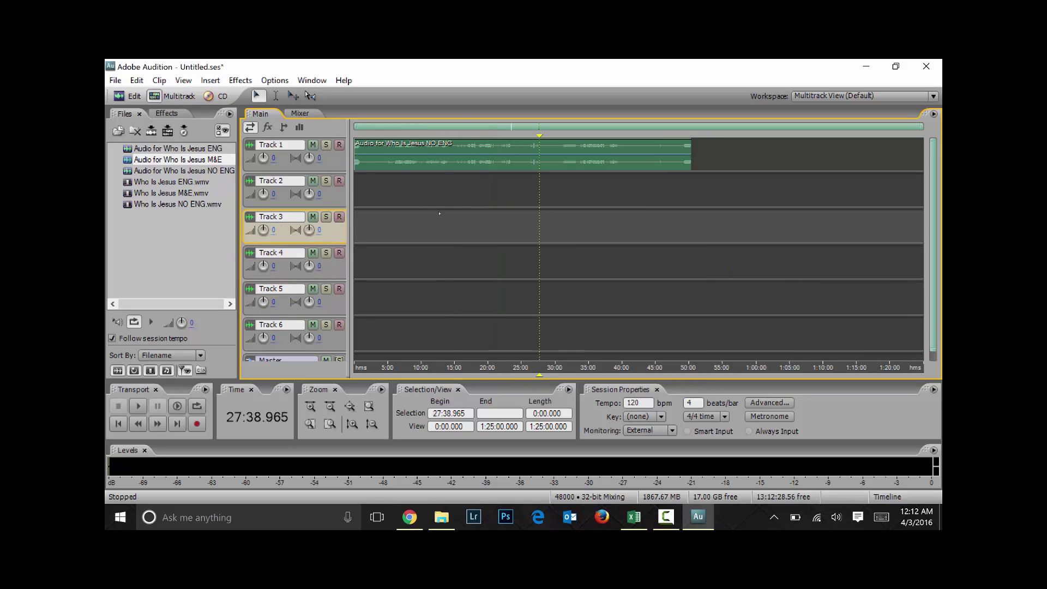
{"action": "left_click", "coordinate": [420, 191]}
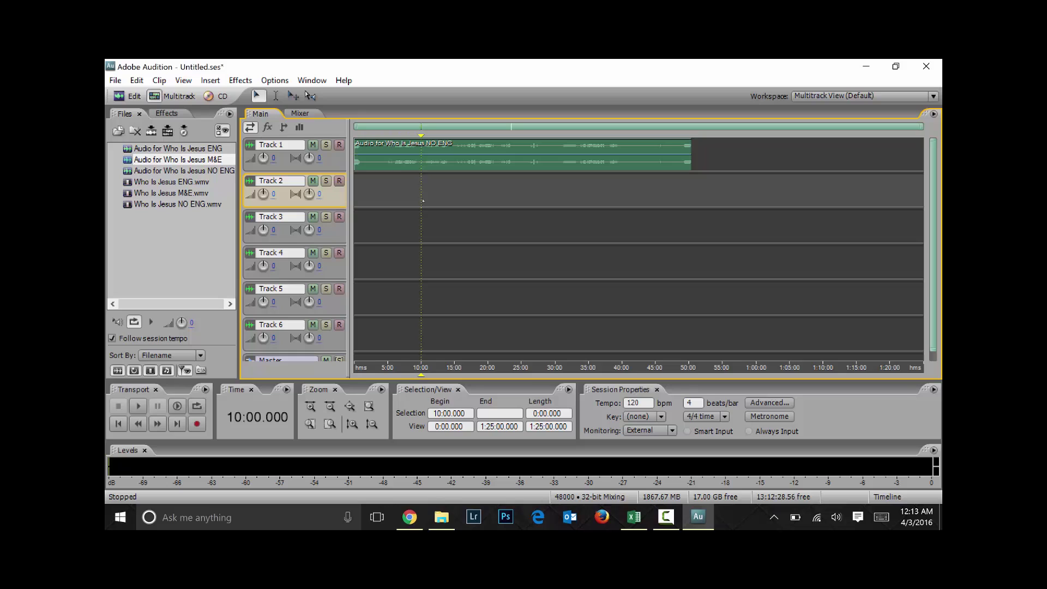
{"action": "left_click", "coordinate": [537, 226]}
{"action": "left_click", "coordinate": [609, 226]}
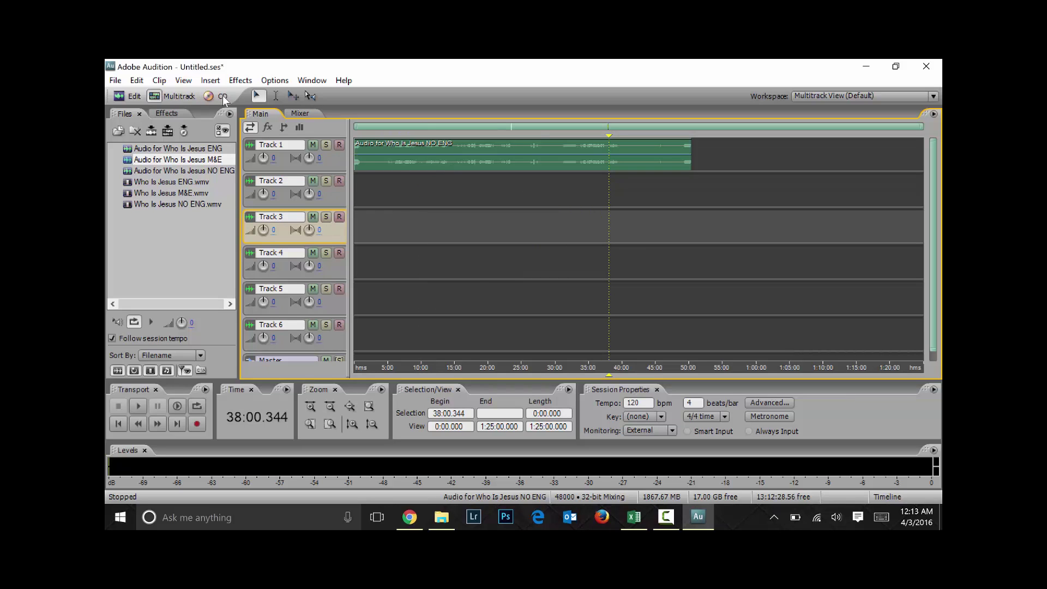
{"action": "left_click", "coordinate": [257, 97]}
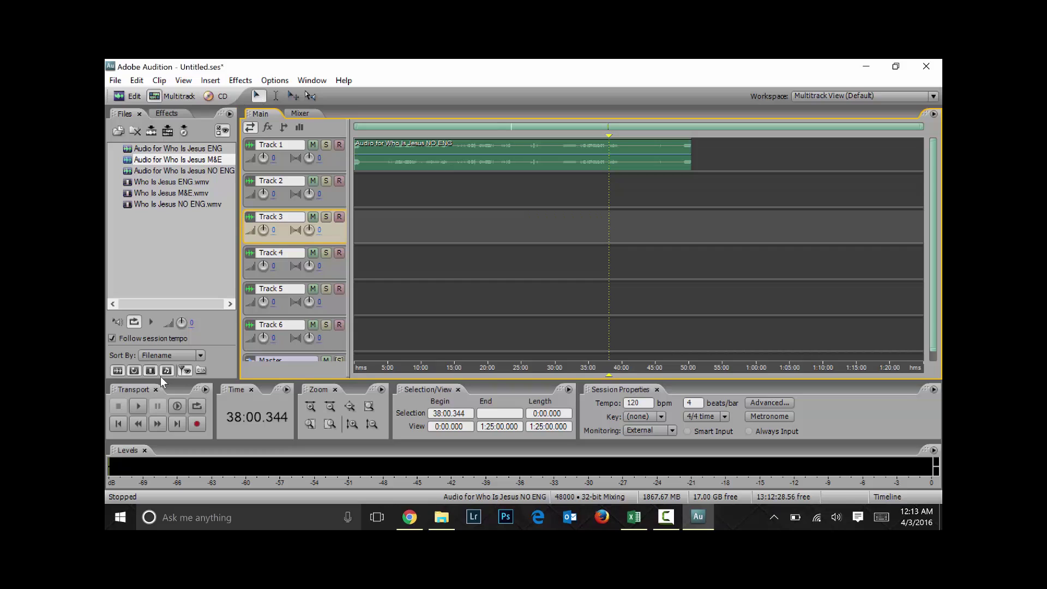
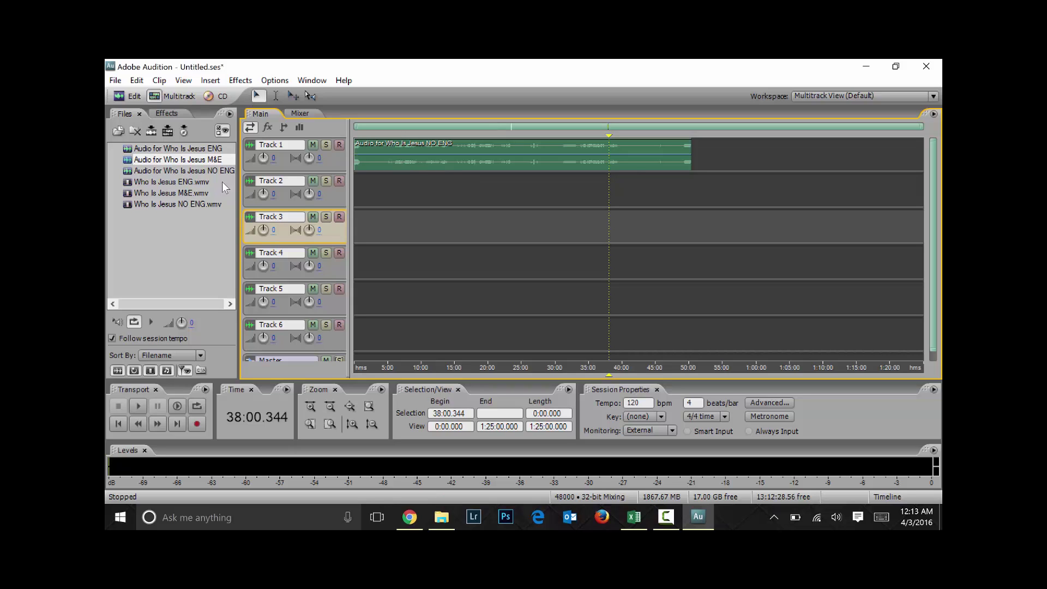
Drop the 'Audio for Who Is Jesus ENG' file onto Track 2 near the 15:00 mark
{"action": "left_click_drag", "start_coordinate": [180, 148], "coordinate": [457, 188]}
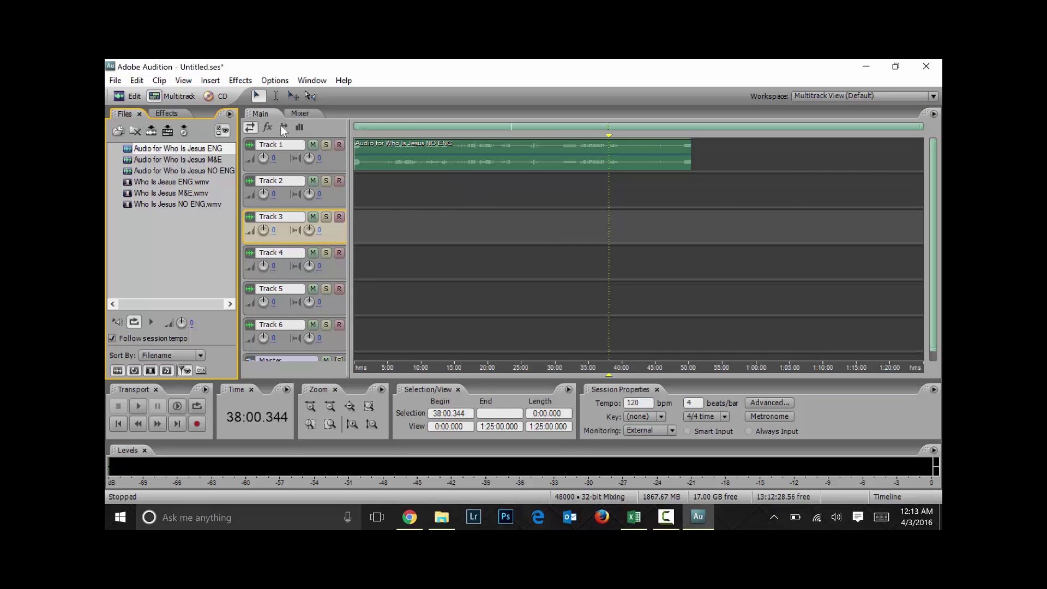
{"action": "left_click", "coordinate": [483, 135]}
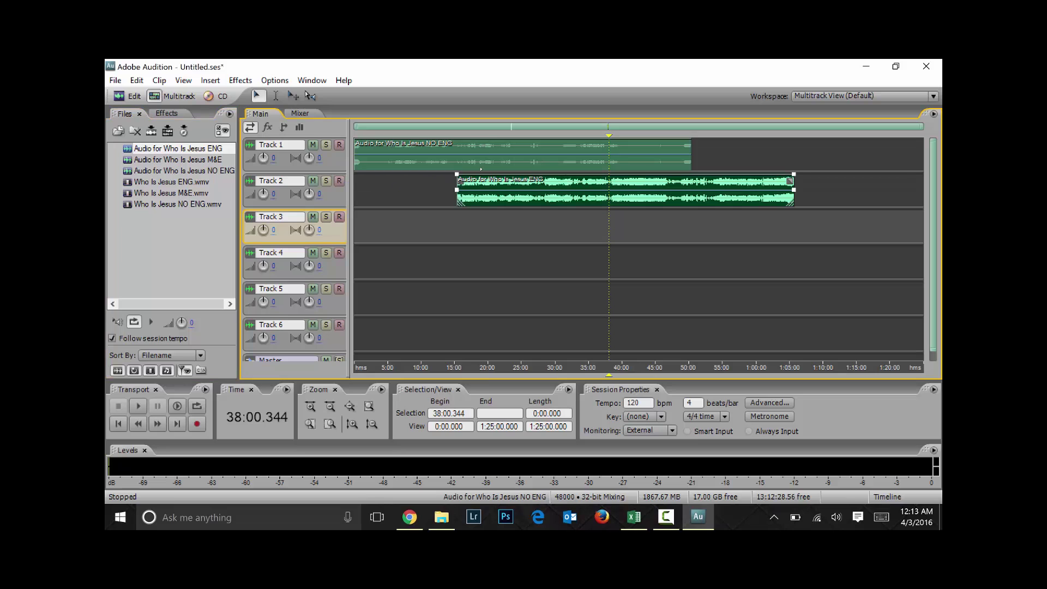
{"action": "key", "text": "="}
{"action": "key", "text": "="}
{"action": "key", "text": "="}
{"action": "key", "text": "="}
{"action": "key", "text": "="}
{"action": "key", "text": "="}
{"action": "key", "text": "="}
{"action": "key", "text": "="}
{"action": "key", "text": "="}
{"action": "key", "text": "="}
{"action": "key", "text": "="}
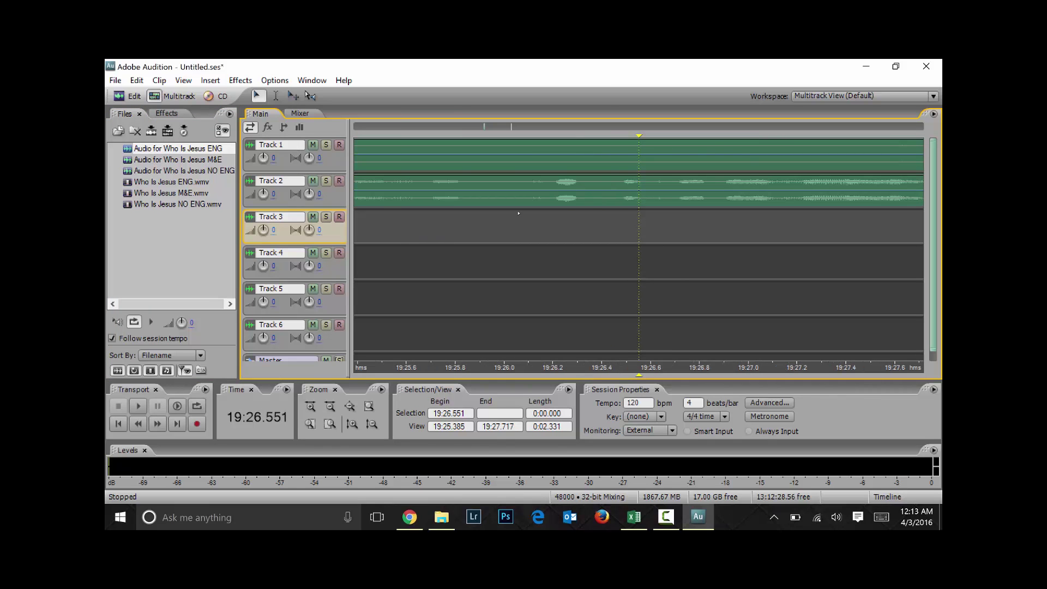
{"action": "left_click_drag", "start_coordinate": [548, 181], "coordinate": [717, 181]}
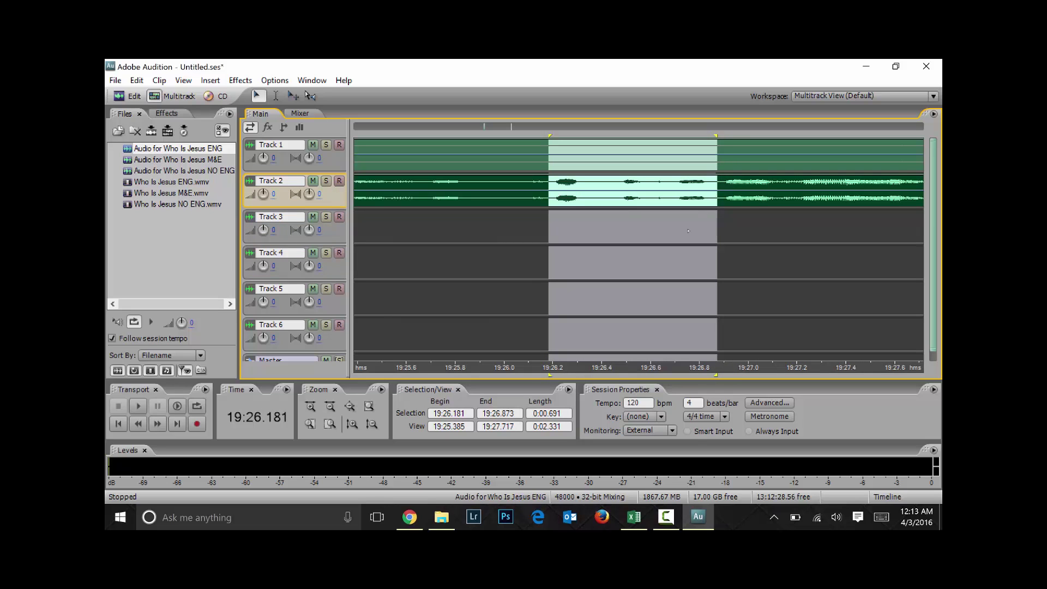
{"action": "left_click", "coordinate": [562, 223]}
{"action": "left_click_drag", "start_coordinate": [511, 223], "coordinate": [718, 222]}
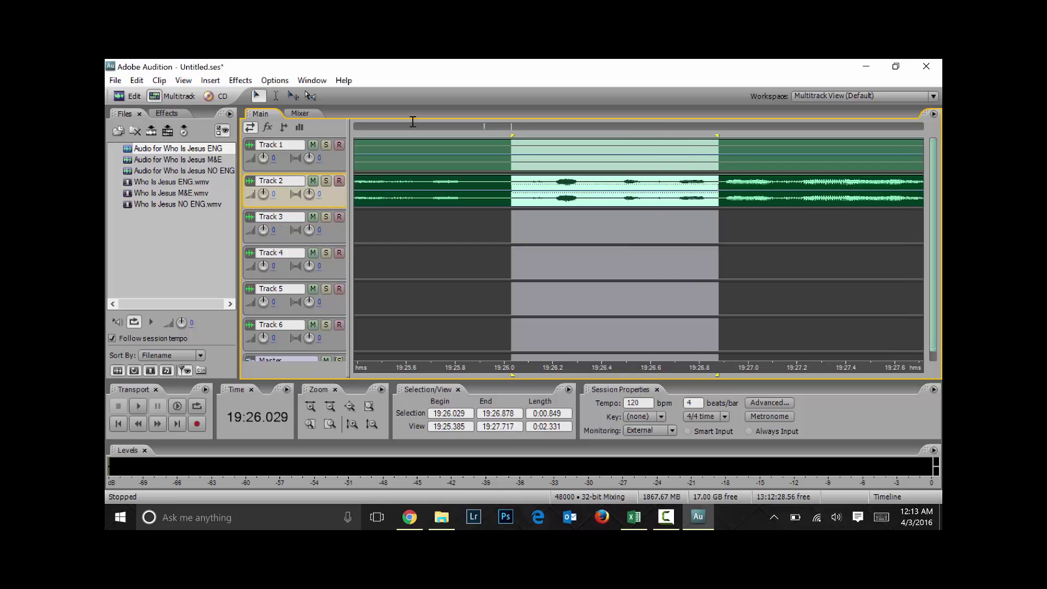
{"action": "left_click", "coordinate": [455, 261]}
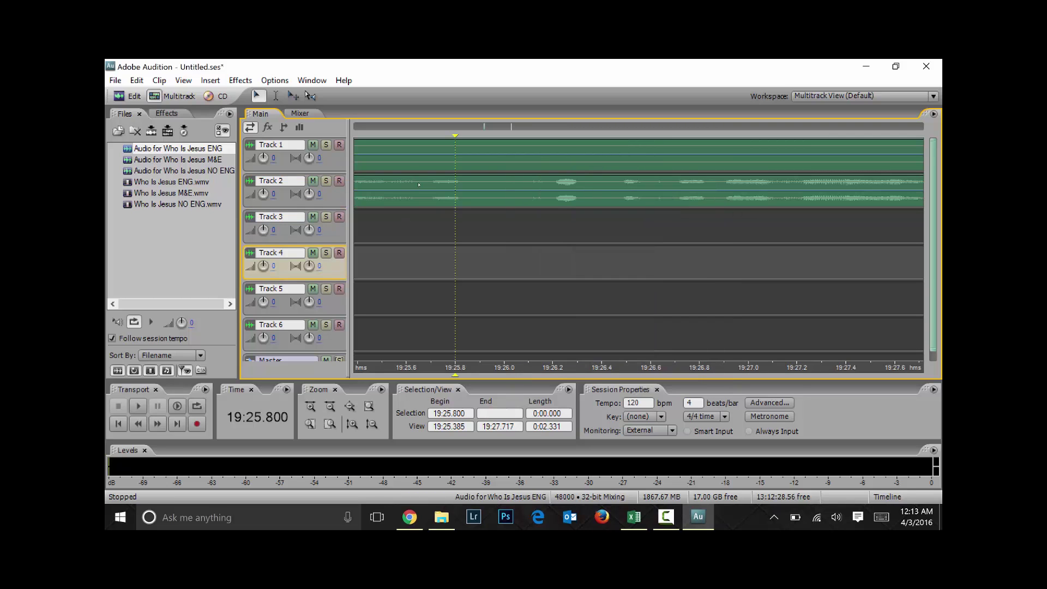
{"action": "left_click_drag", "start_coordinate": [419, 184], "coordinate": [811, 218]}
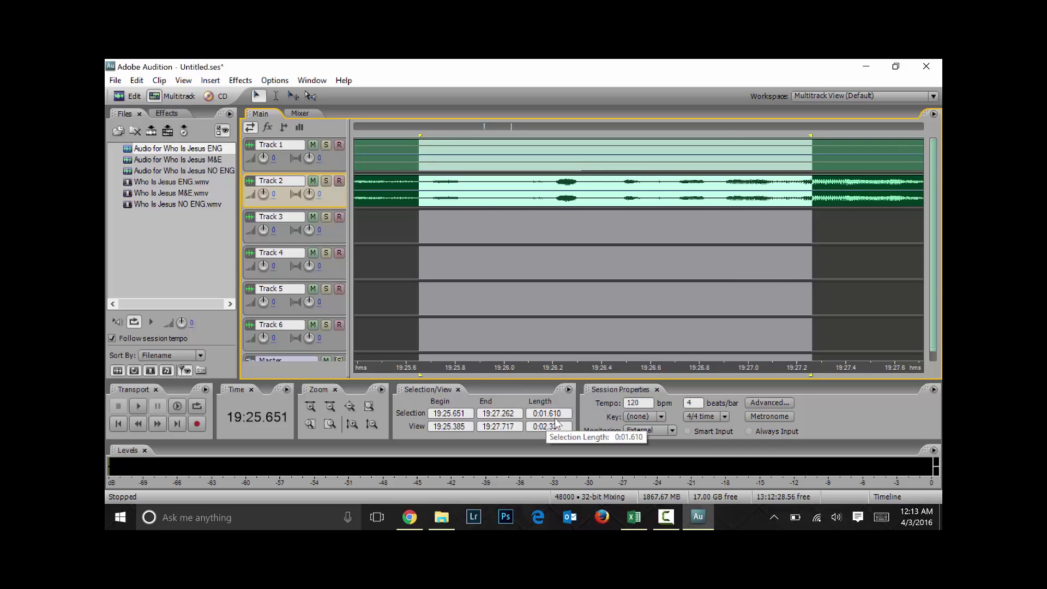
{"action": "left_click", "coordinate": [589, 226]}
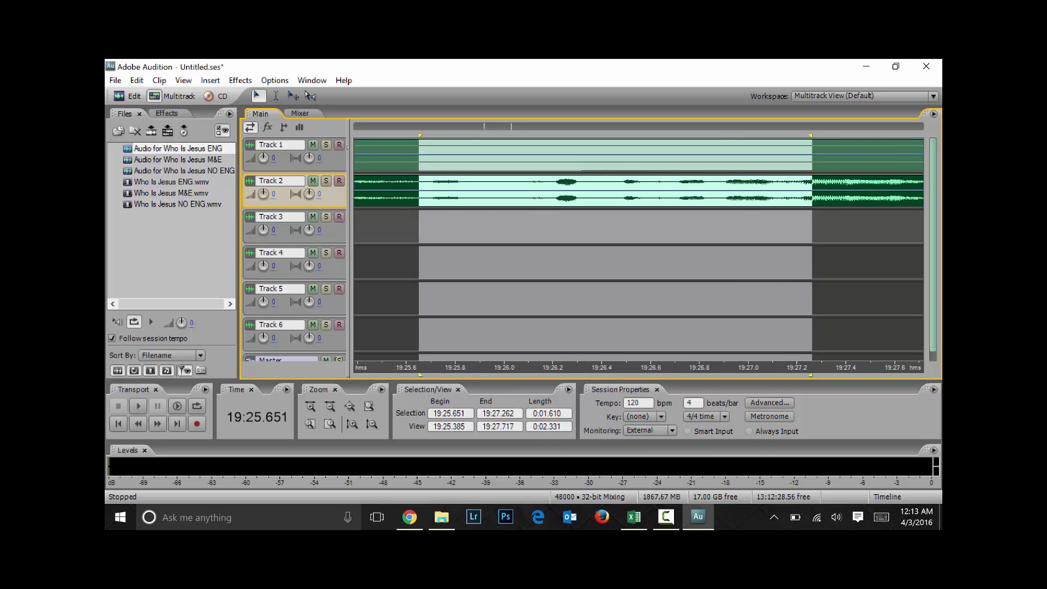
{"action": "scroll", "coordinate": [589, 227], "scroll_direction": "down", "scroll_amount": 4}
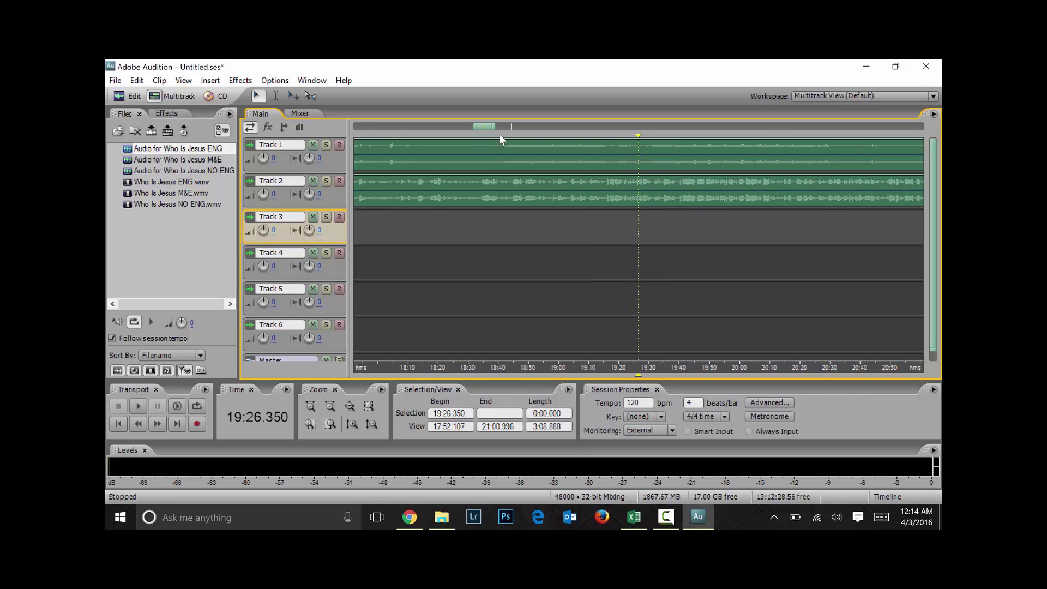
{"action": "mouse_move", "coordinate": [493, 126]}
{"action": "left_mouse_down"}
{"action": "mouse_move", "coordinate": [610, 127]}
{"action": "mouse_move", "coordinate": [474, 131]}
{"action": "left_mouse_up"}
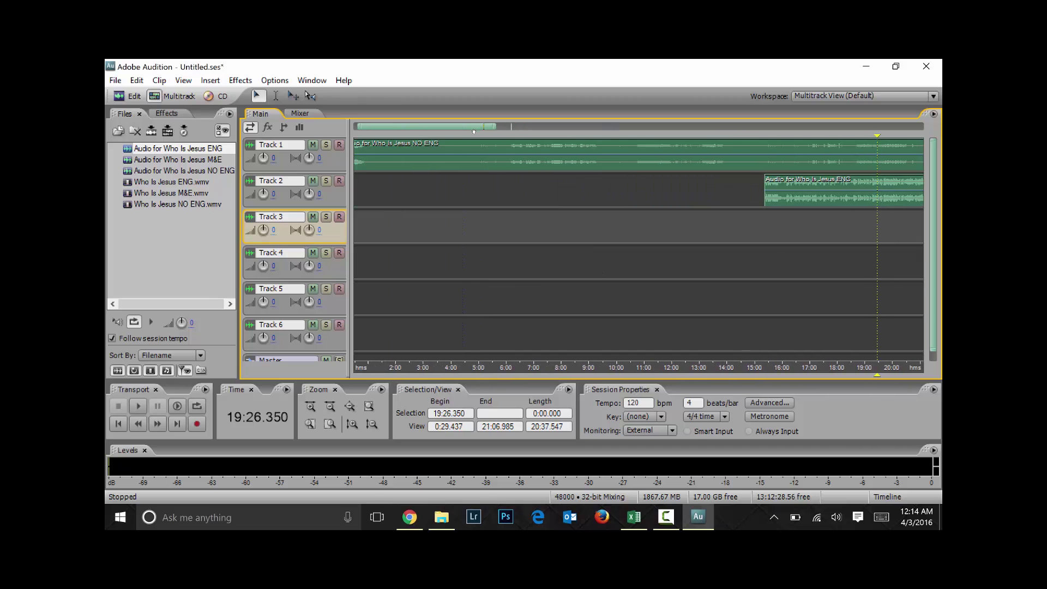
{"action": "key", "text": "backslash"}
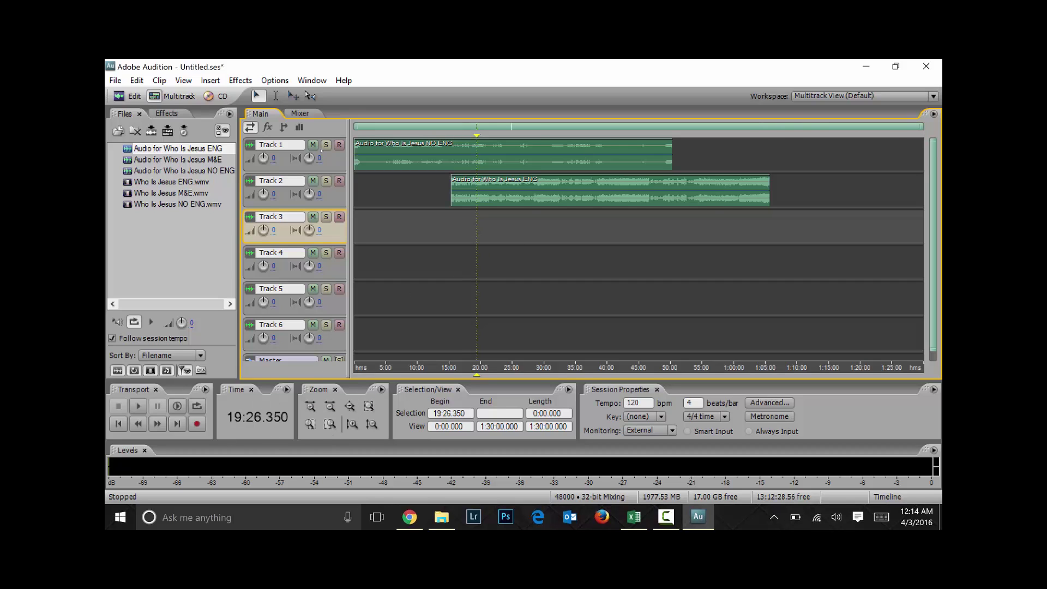
{"action": "left_click", "coordinate": [536, 229]}
{"action": "left_click", "coordinate": [597, 228]}
{"action": "left_click", "coordinate": [653, 232]}
{"action": "left_click", "coordinate": [490, 229]}
{"action": "left_click", "coordinate": [633, 516]}
Read the 11:46.8 start time and 'your kingdom come' line in row 112, then minimize Excel
{"action": "scroll", "coordinate": [333, 376], "scroll_direction": "down", "scroll_amount": 20}
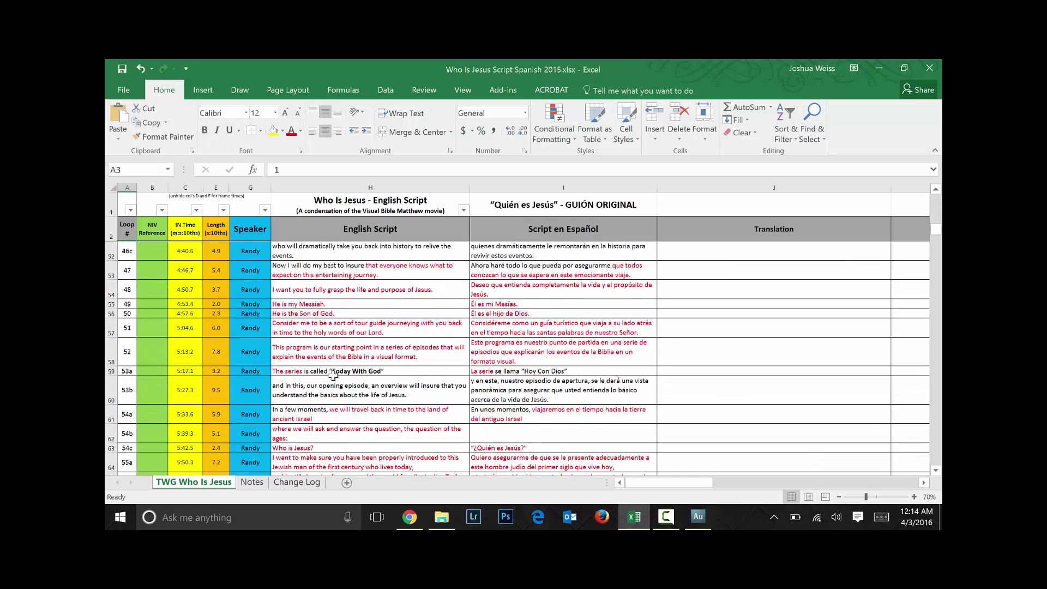
{"action": "scroll", "coordinate": [333, 376], "scroll_direction": "down", "scroll_amount": 4}
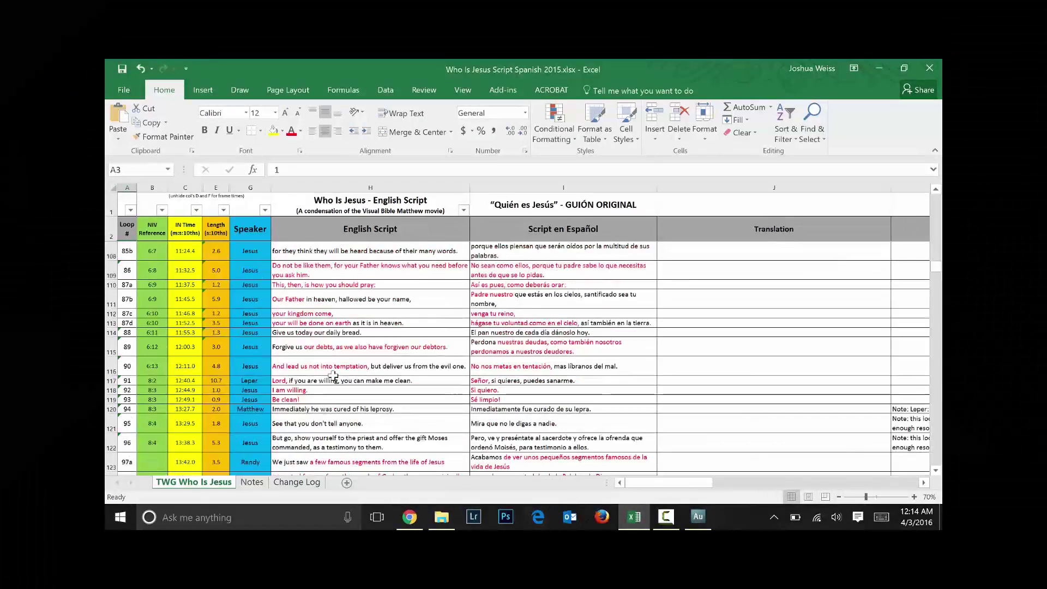
{"action": "left_click", "coordinate": [192, 312]}
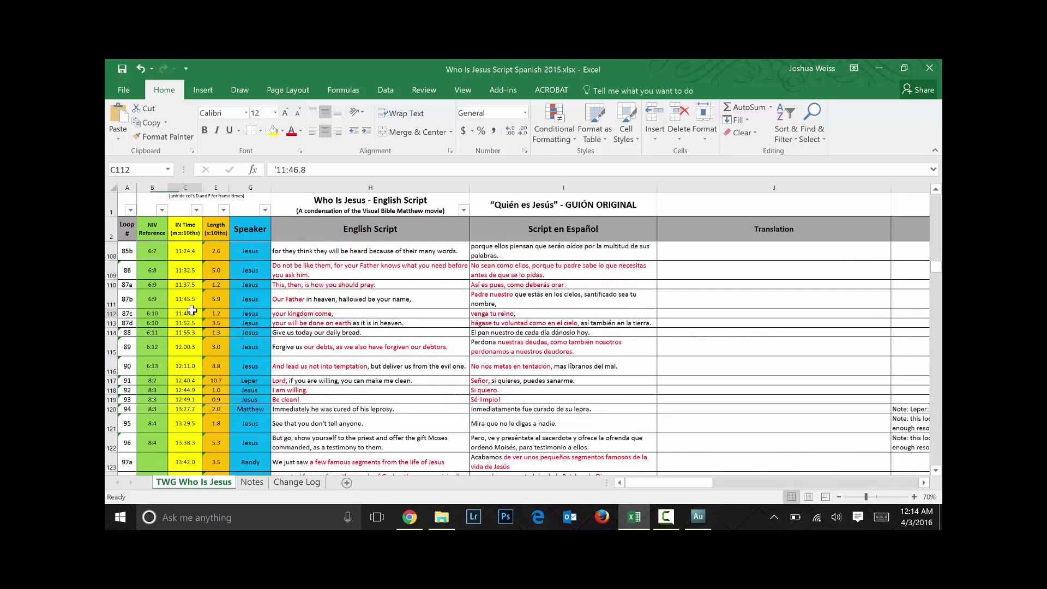
{"action": "left_click", "coordinate": [370, 315]}
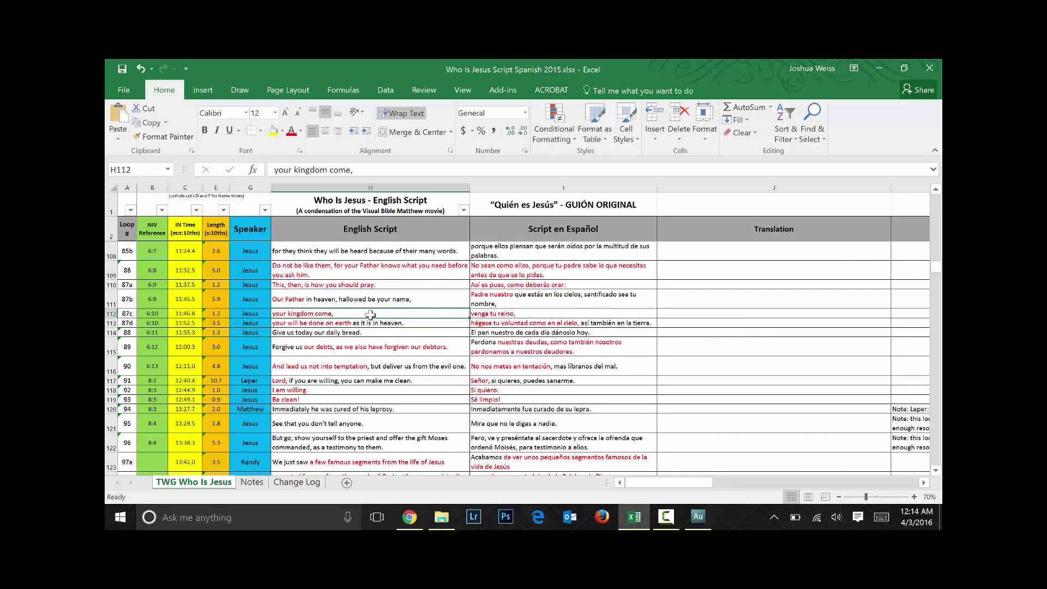
{"action": "left_click", "coordinate": [190, 314]}
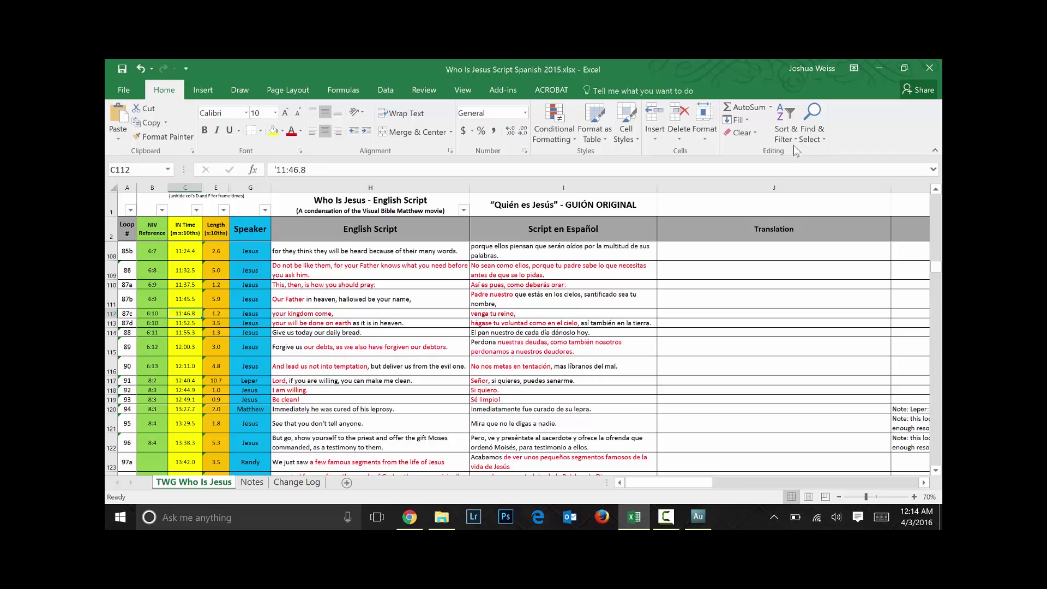
{"action": "left_click", "coordinate": [880, 68]}
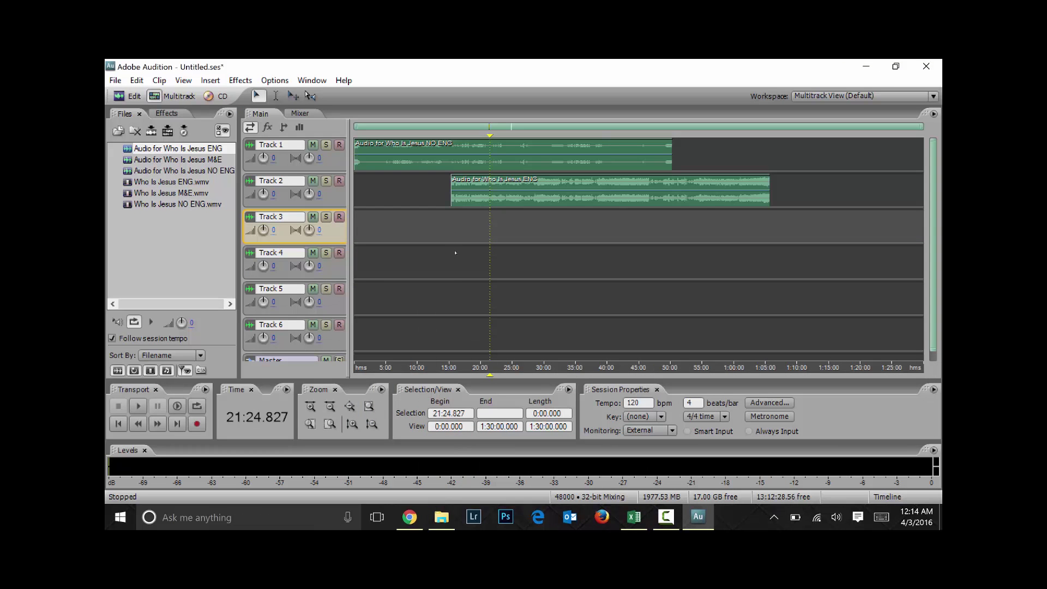
Probe the timeline, then enter 11;46;1 as the selection start time
{"action": "left_click", "coordinate": [419, 234]}
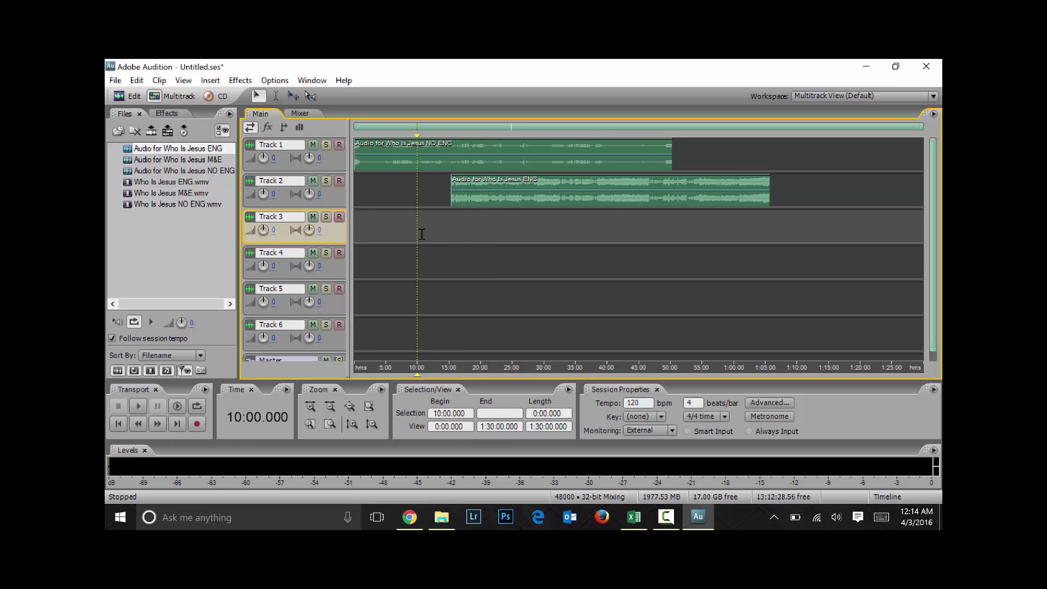
{"action": "left_click", "coordinate": [427, 232]}
{"action": "left_click", "coordinate": [252, 414]}
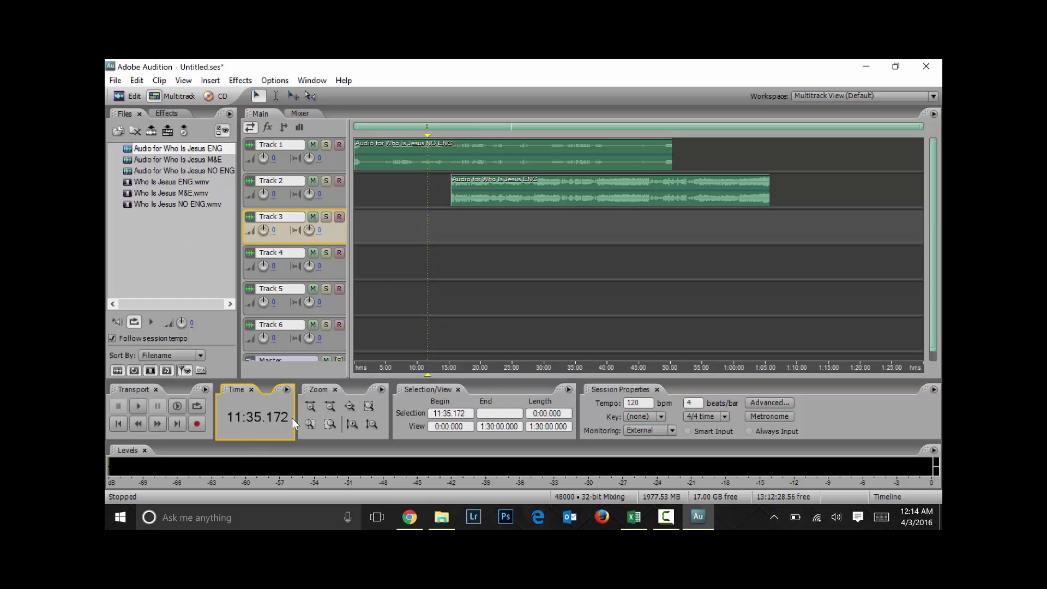
{"action": "left_click", "coordinate": [286, 390]}
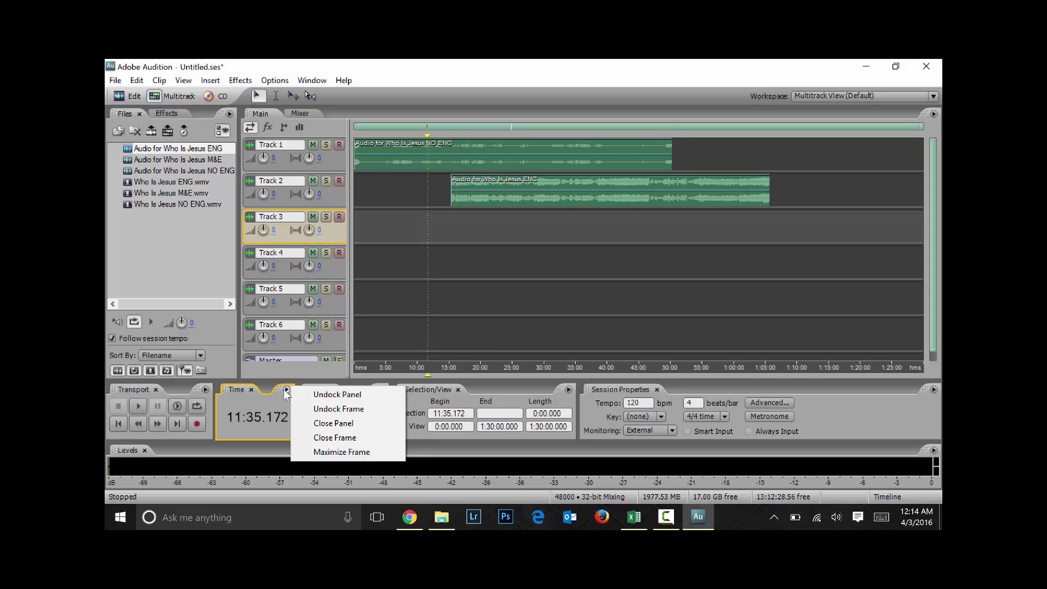
{"action": "left_click", "coordinate": [413, 263]}
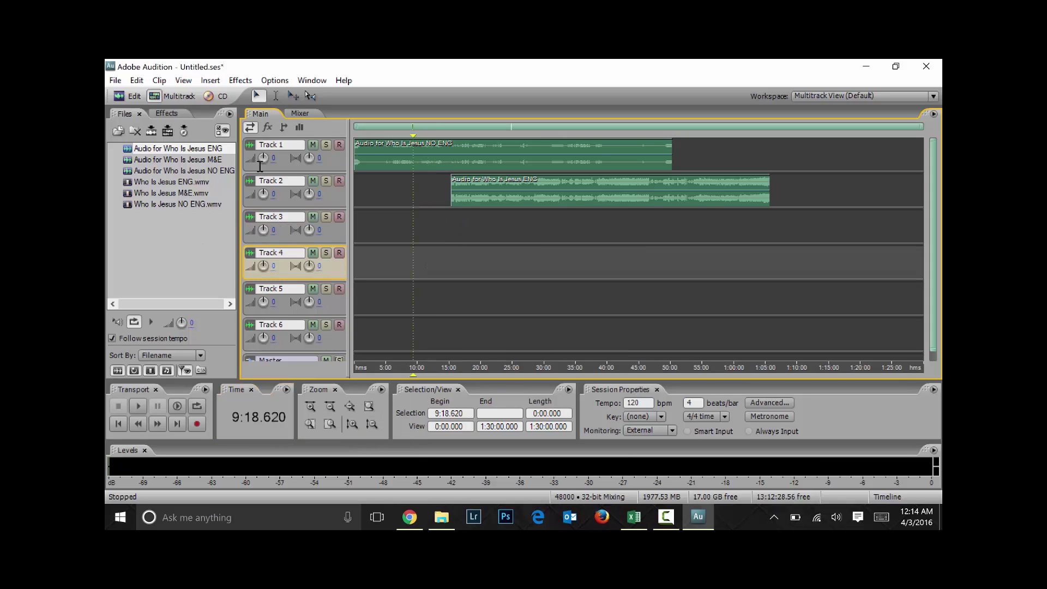
{"action": "left_click", "coordinate": [396, 239]}
{"action": "left_click", "coordinate": [381, 367]}
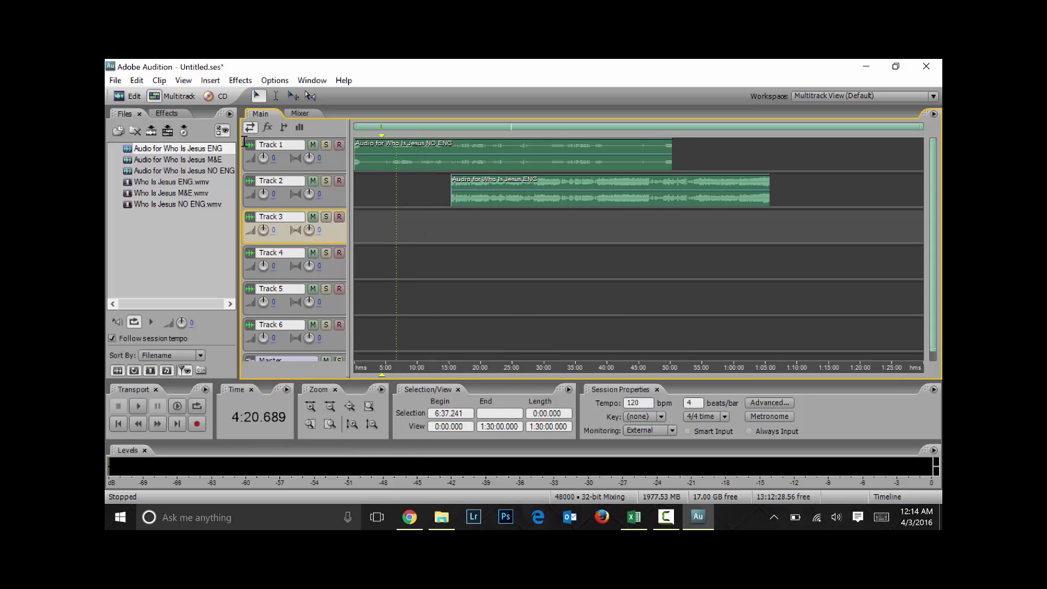
{"action": "left_click", "coordinate": [449, 413]}
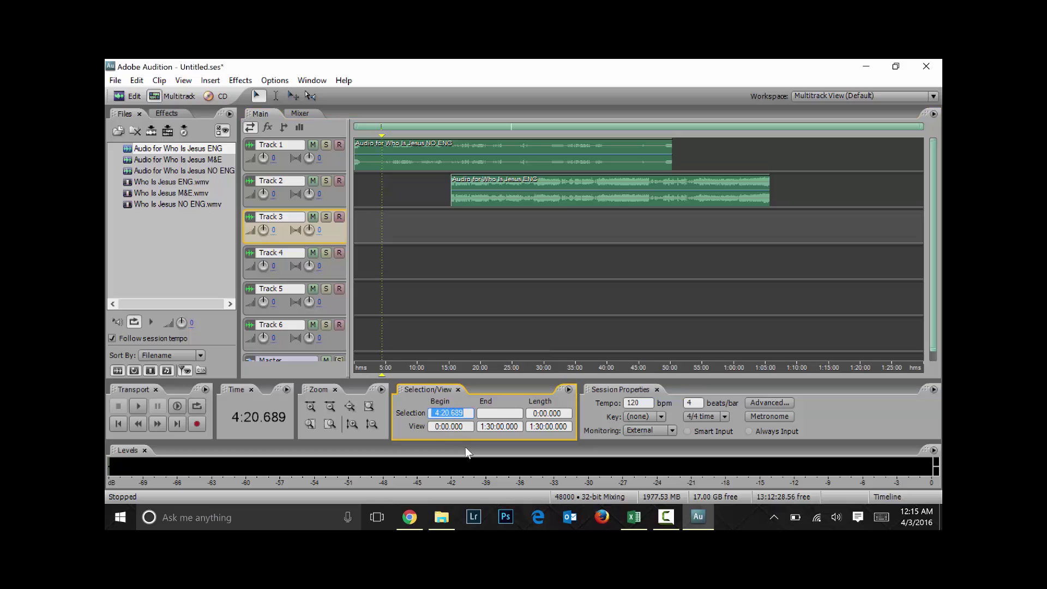
{"action": "type", "text": "11;46;10"}
{"action": "key", "text": "Return"}
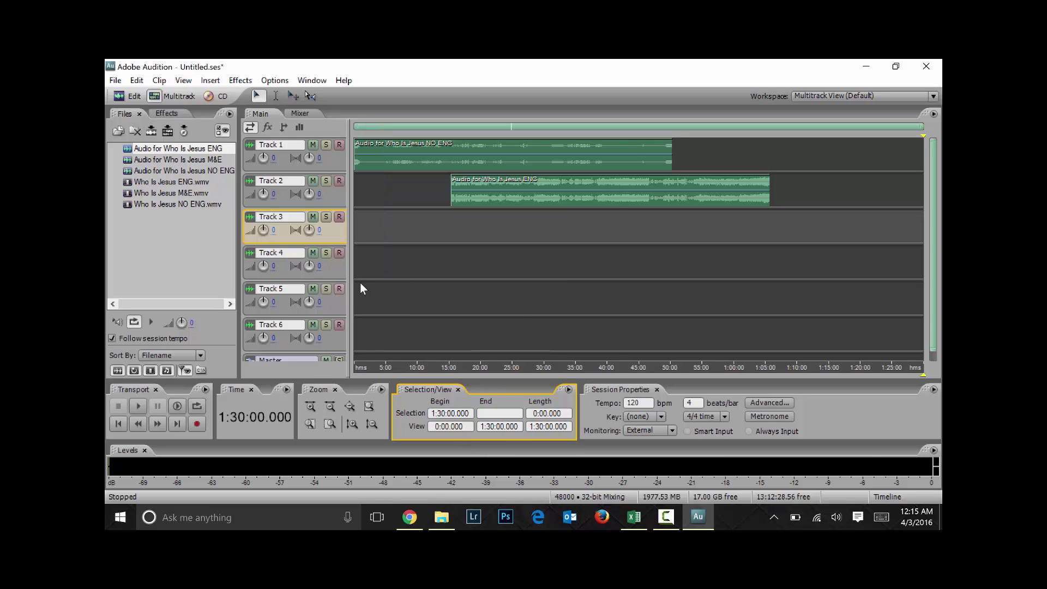
Move the playhead around the timeline to 7:51.724, then bring the Spanish script workbook back up
{"action": "left_click", "coordinate": [451, 265]}
{"action": "left_click", "coordinate": [407, 212]}
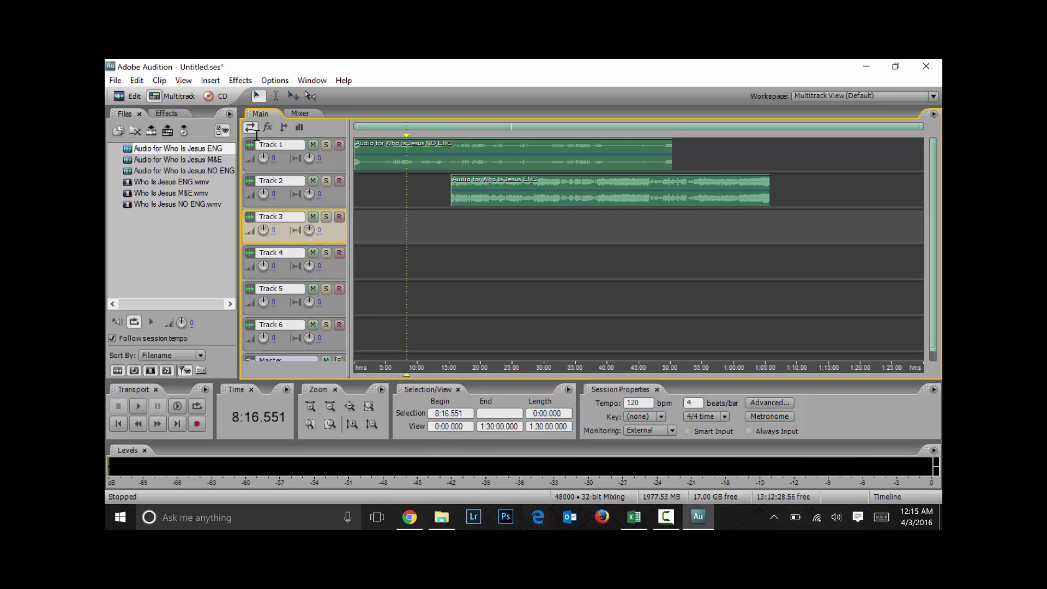
{"action": "left_click", "coordinate": [431, 216]}
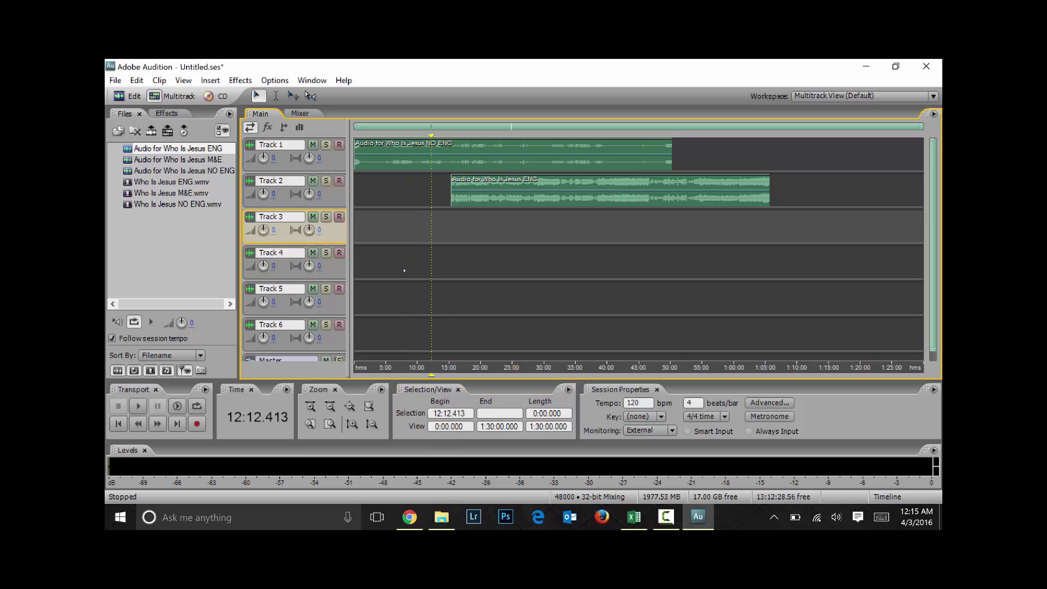
{"action": "left_click", "coordinate": [404, 263]}
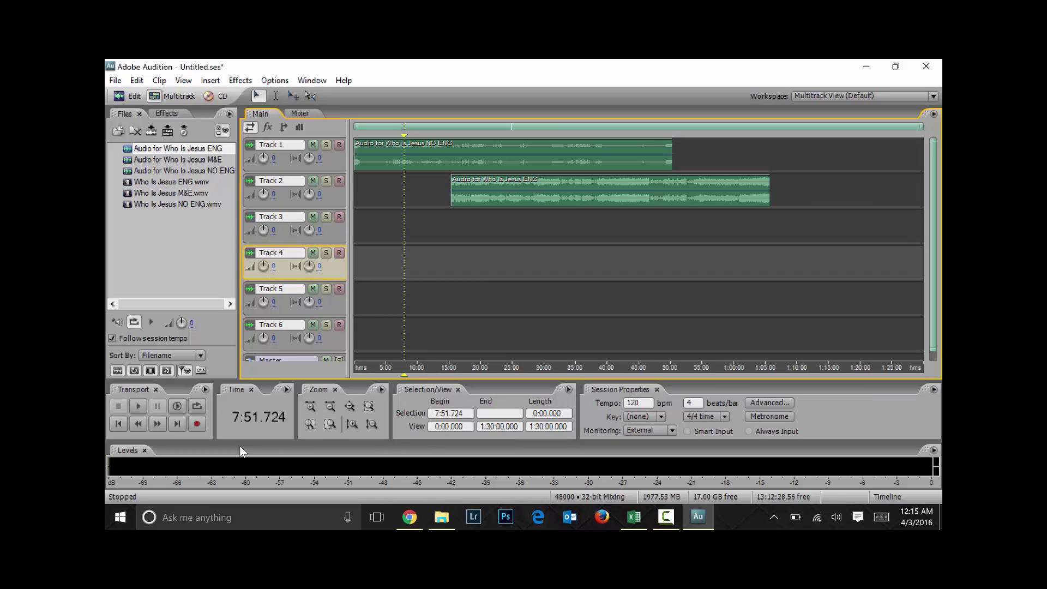
{"action": "left_click", "coordinate": [266, 414]}
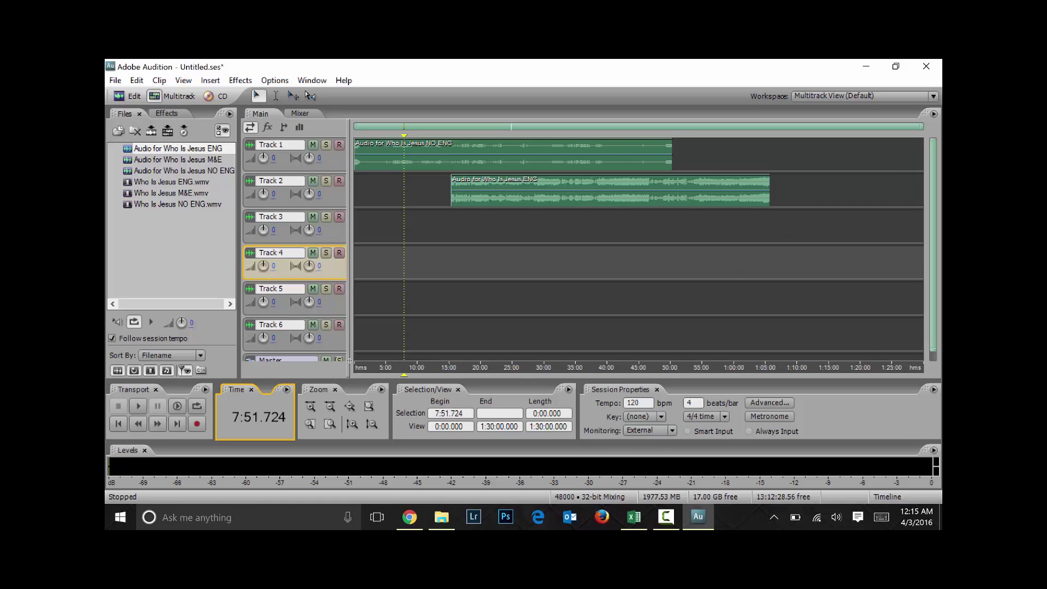
{"action": "left_click", "coordinate": [622, 515]}
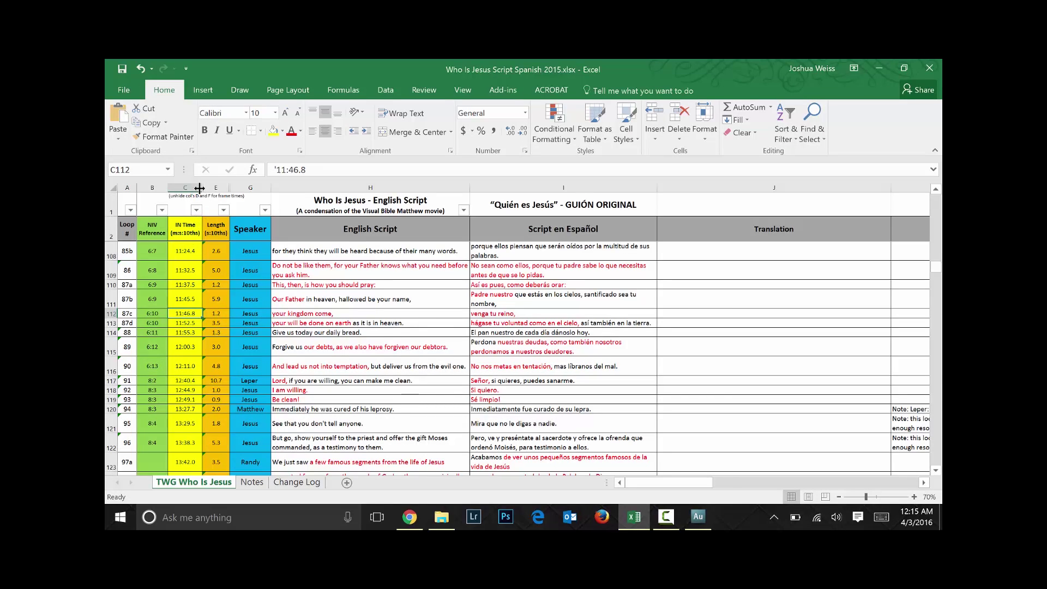
Unhide column D to inspect the D112 frame formula, hide it again, and minimize Excel
{"action": "left_click_drag", "start_coordinate": [199, 187], "coordinate": [284, 187]}
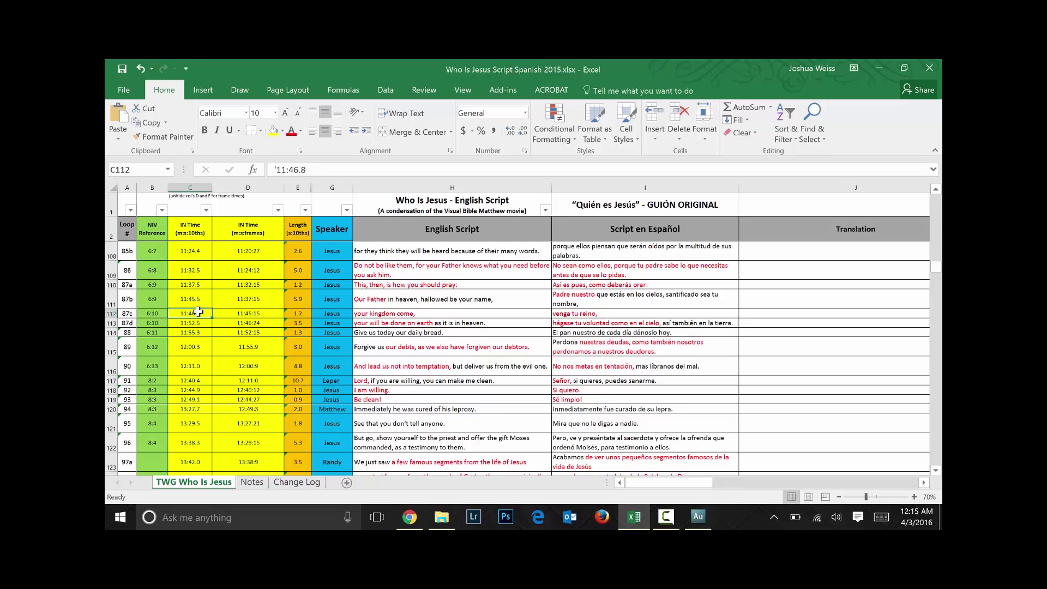
{"action": "left_click", "coordinate": [266, 316]}
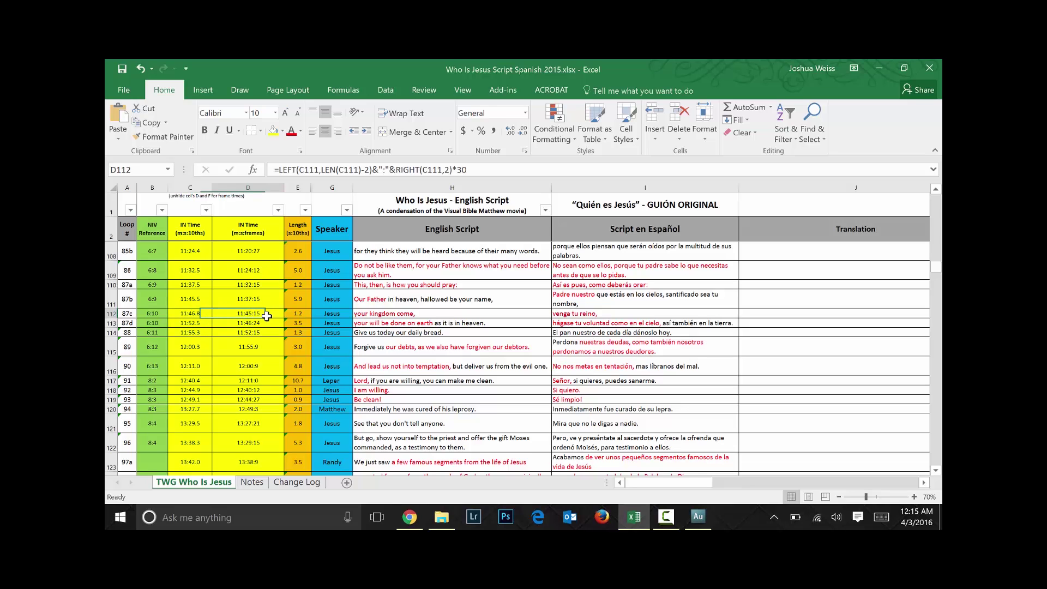
{"action": "left_click_drag", "start_coordinate": [284, 187], "coordinate": [201, 183]}
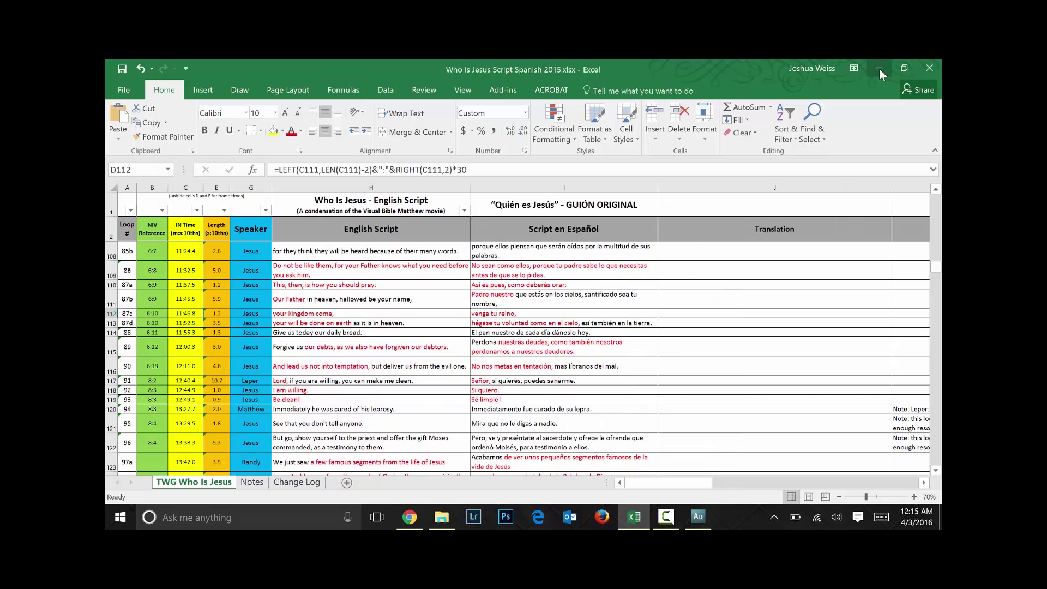
{"action": "left_click", "coordinate": [879, 69]}
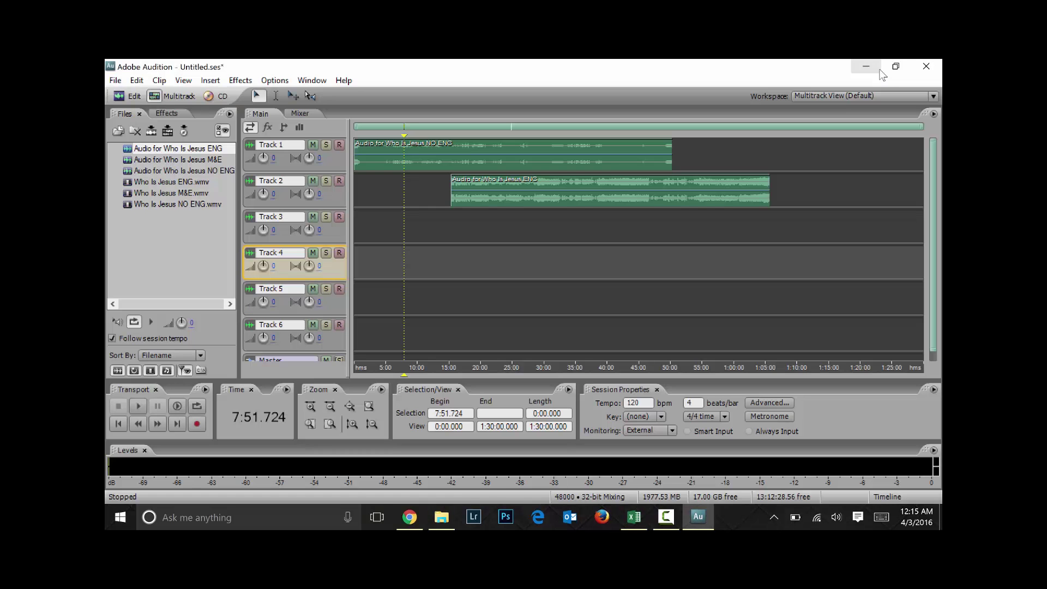
Switch the time display format to SMPTE 29.97 fps
{"action": "right_click", "coordinate": [263, 412]}
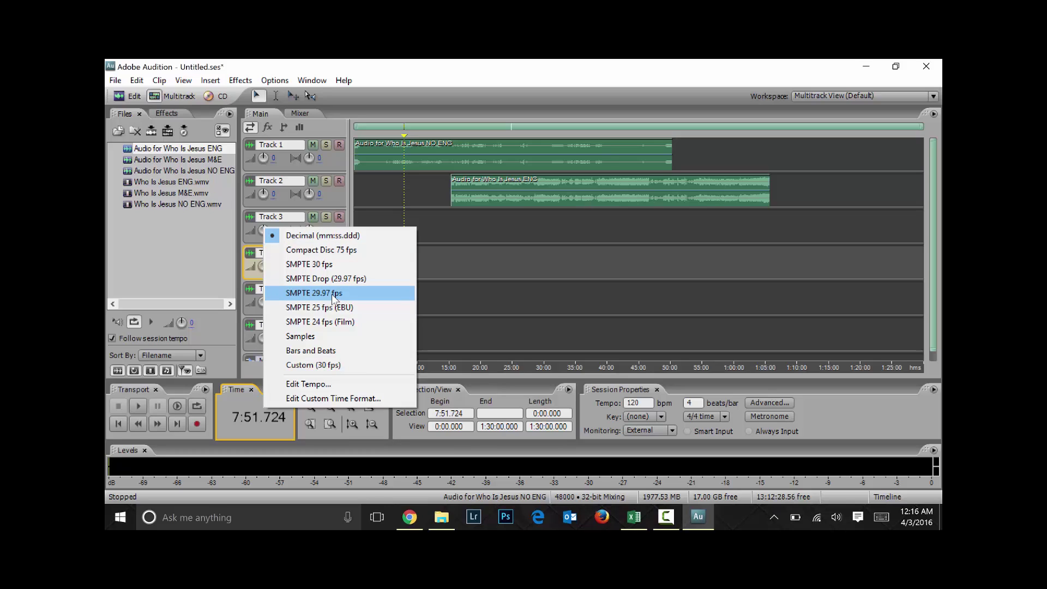
{"action": "left_click", "coordinate": [334, 296]}
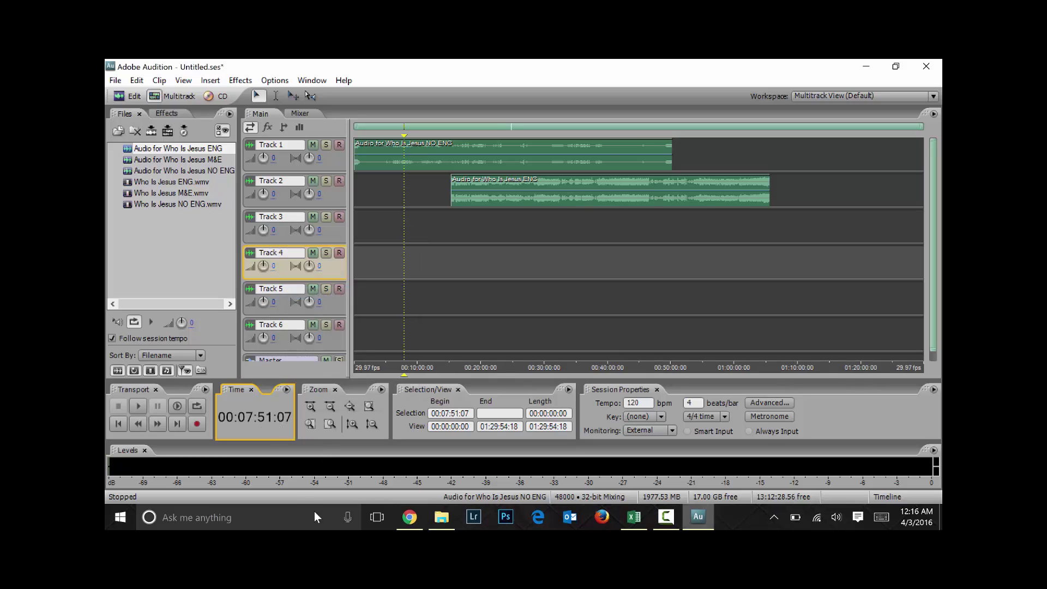
Bring Excel forward, reveal column D (IN Time m:s:frames), and return to Audition
{"action": "left_click", "coordinate": [697, 516]}
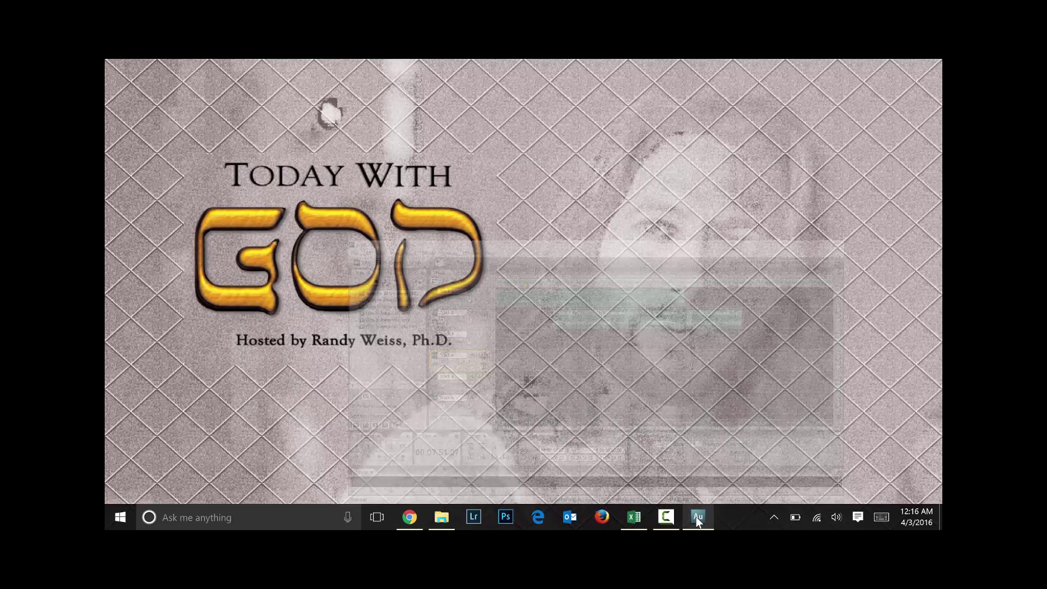
{"action": "left_click", "coordinate": [698, 517]}
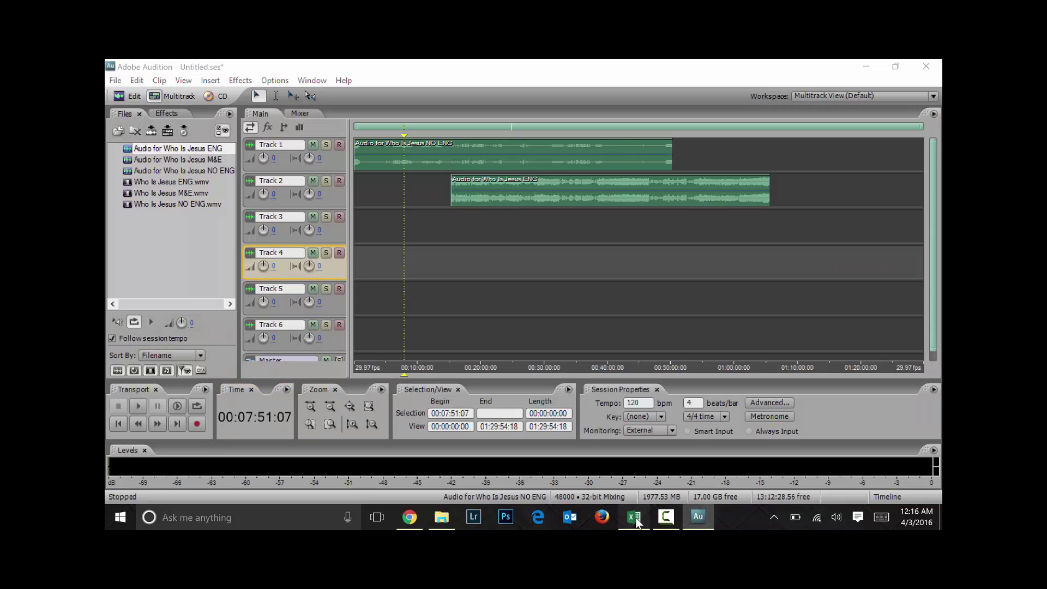
{"action": "left_click", "coordinate": [634, 517]}
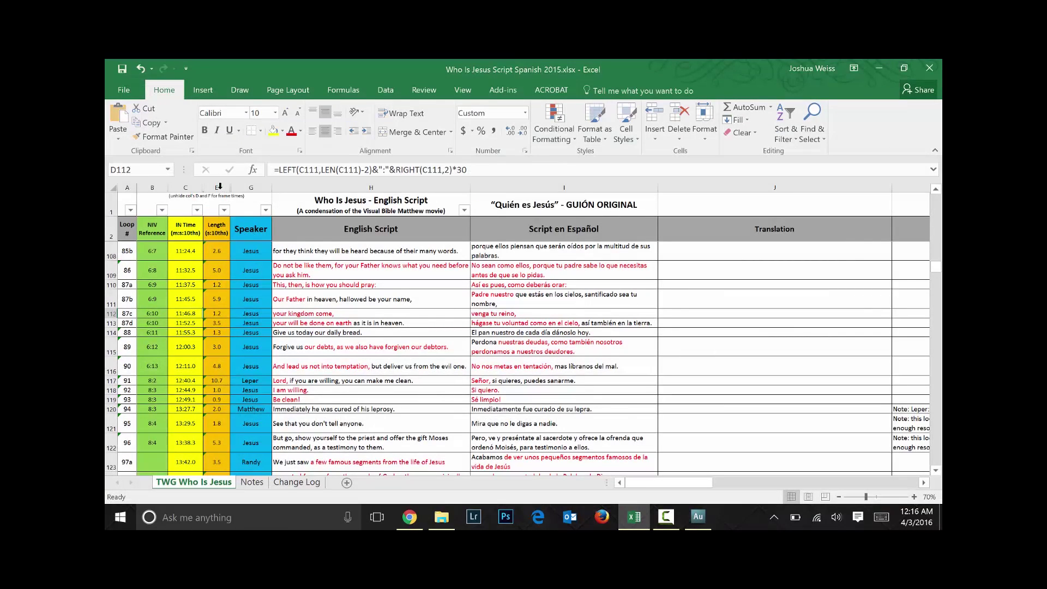
{"action": "left_click_drag", "start_coordinate": [207, 189], "coordinate": [263, 189]}
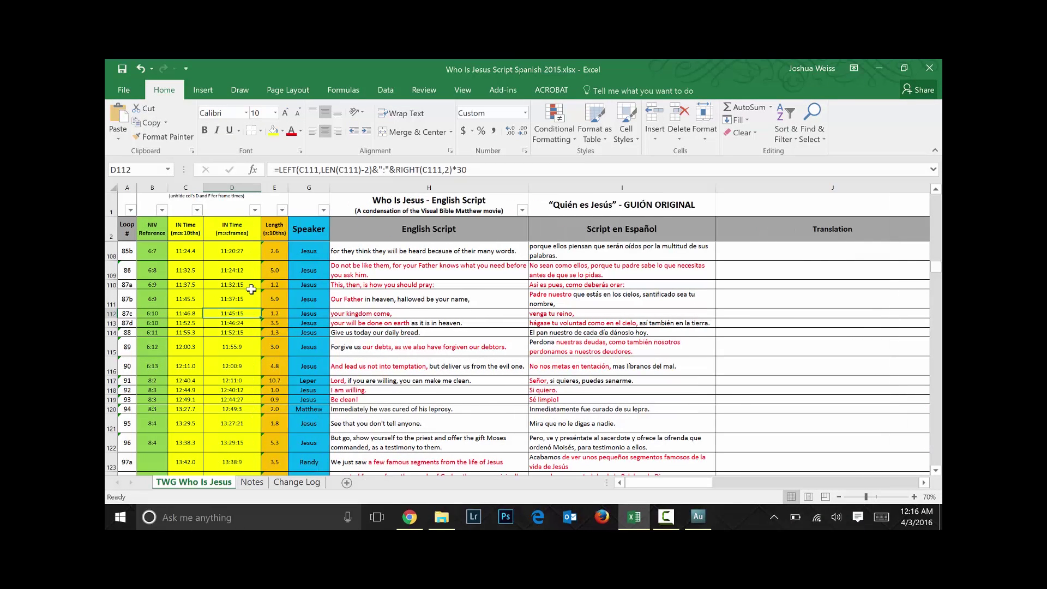
{"action": "left_click", "coordinate": [875, 68]}
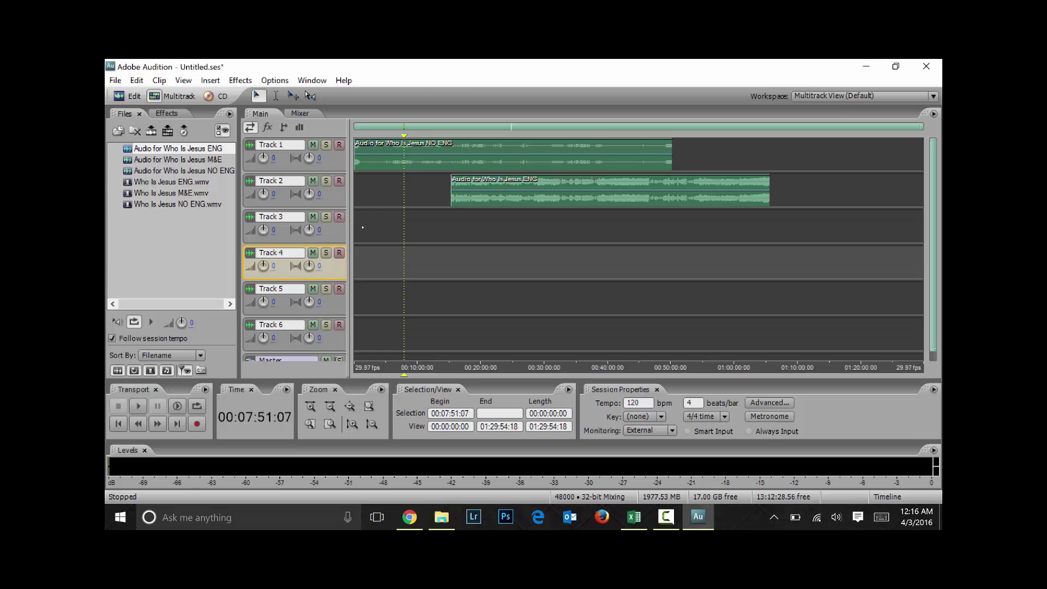
Open the Time display's format and layout menus, leaving SMPTE 29.97 fps selected
{"action": "left_click", "coordinate": [270, 417]}
{"action": "right_click", "coordinate": [280, 410]}
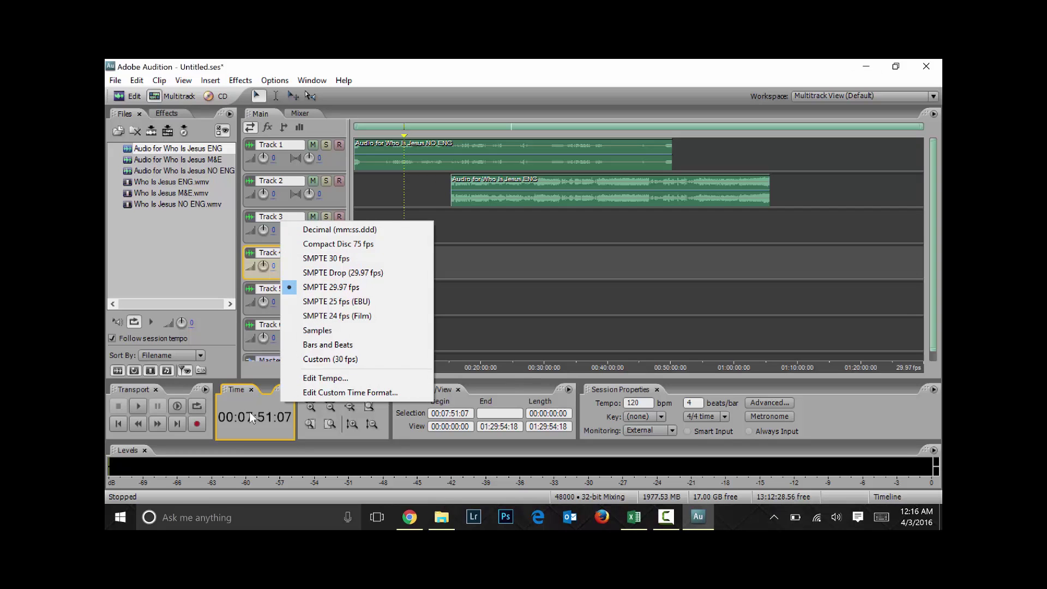
{"action": "left_click", "coordinate": [177, 235]}
{"action": "left_click", "coordinate": [286, 390]}
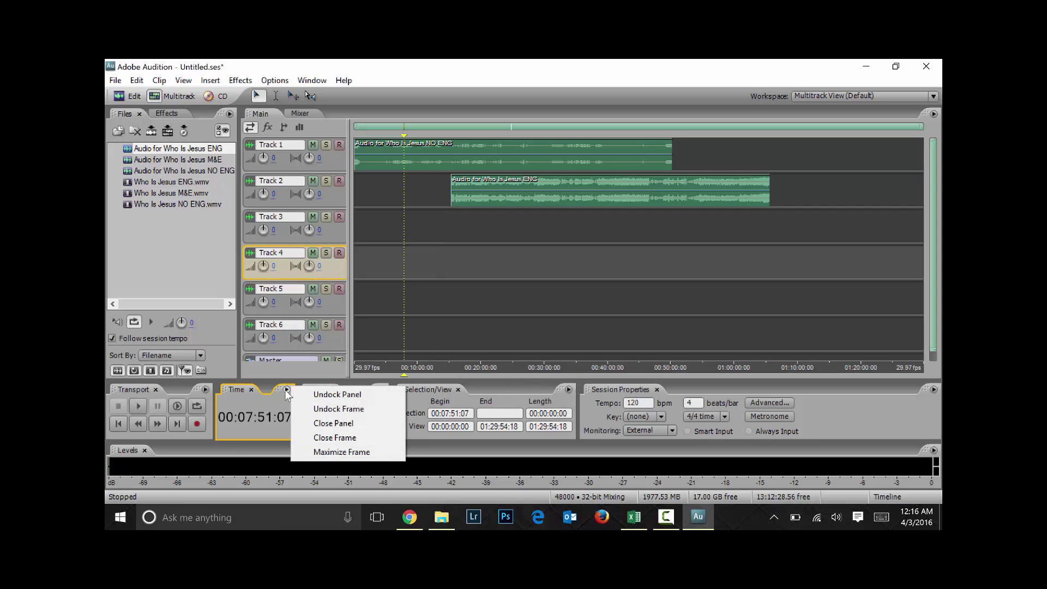
{"action": "left_click", "coordinate": [186, 234]}
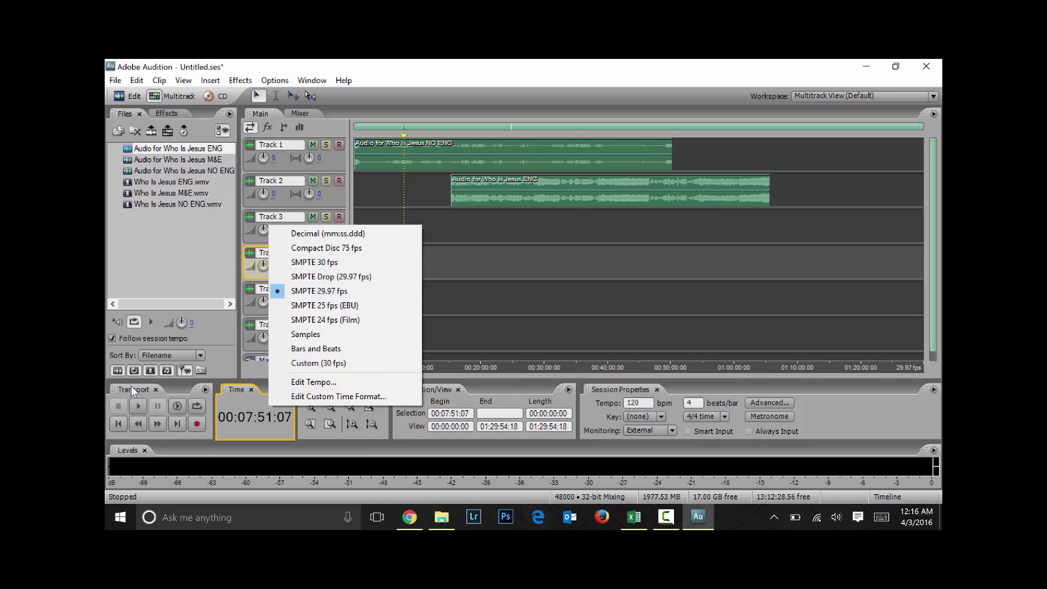
Place the playhead at 00:10:00:00 on Track 6
{"action": "key", "text": "Escape"}
{"action": "left_click", "coordinate": [574, 298]}
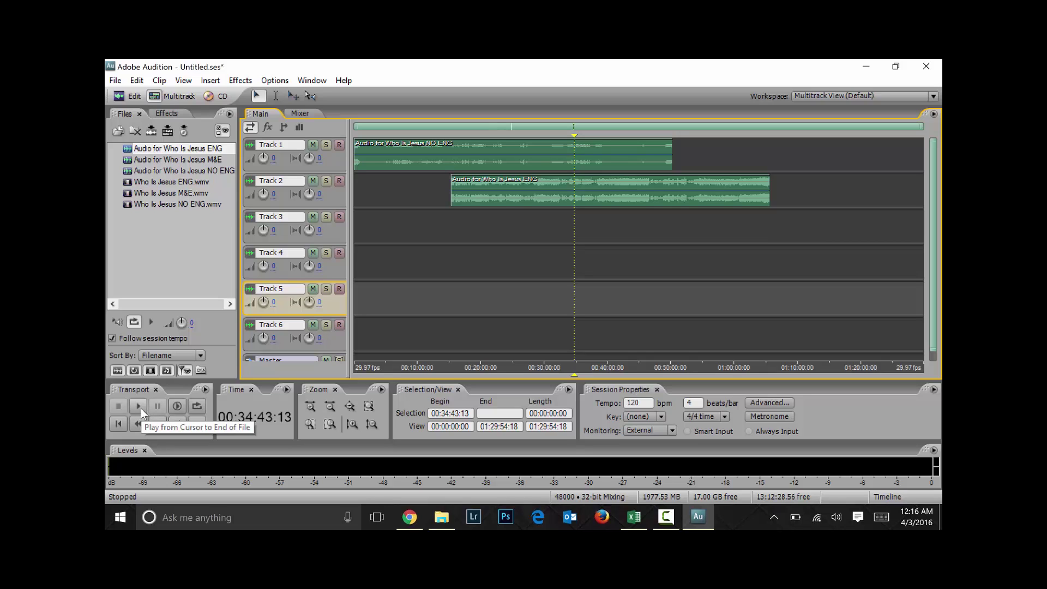
{"action": "left_click", "coordinate": [481, 227]}
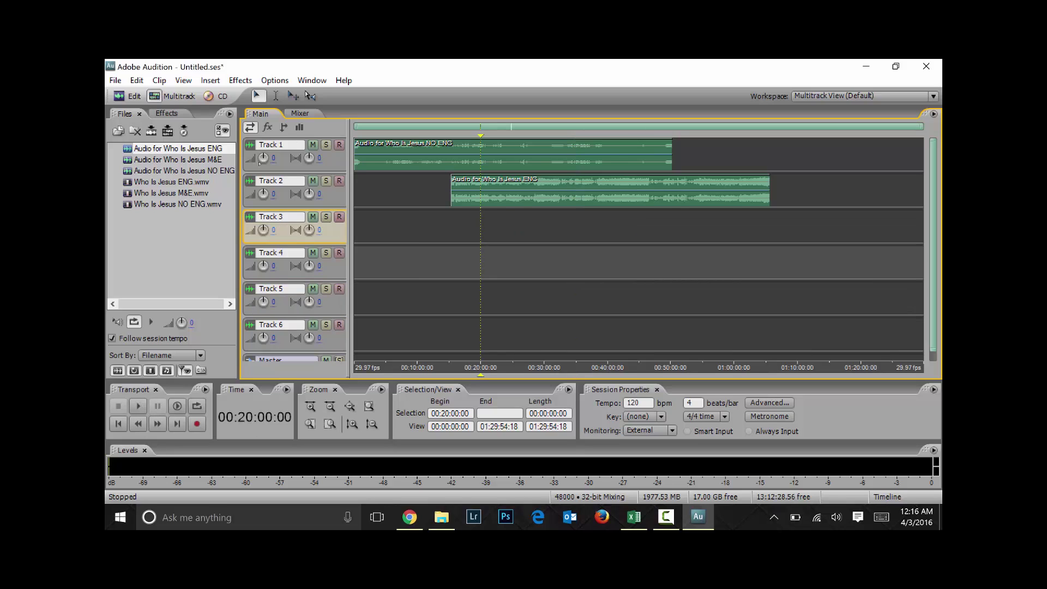
{"action": "left_click", "coordinate": [413, 262]}
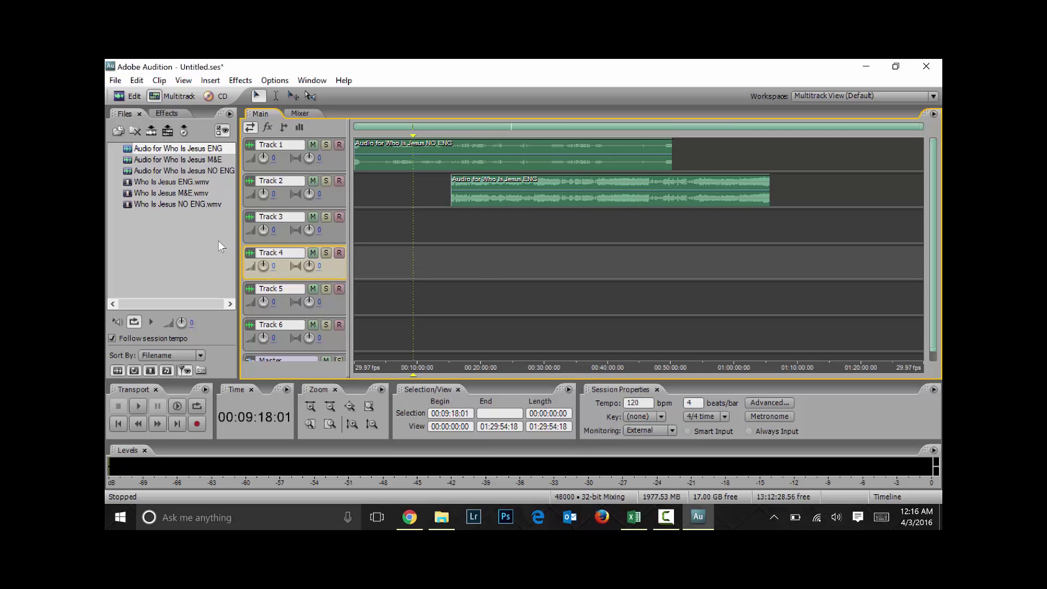
{"action": "left_click", "coordinate": [162, 150]}
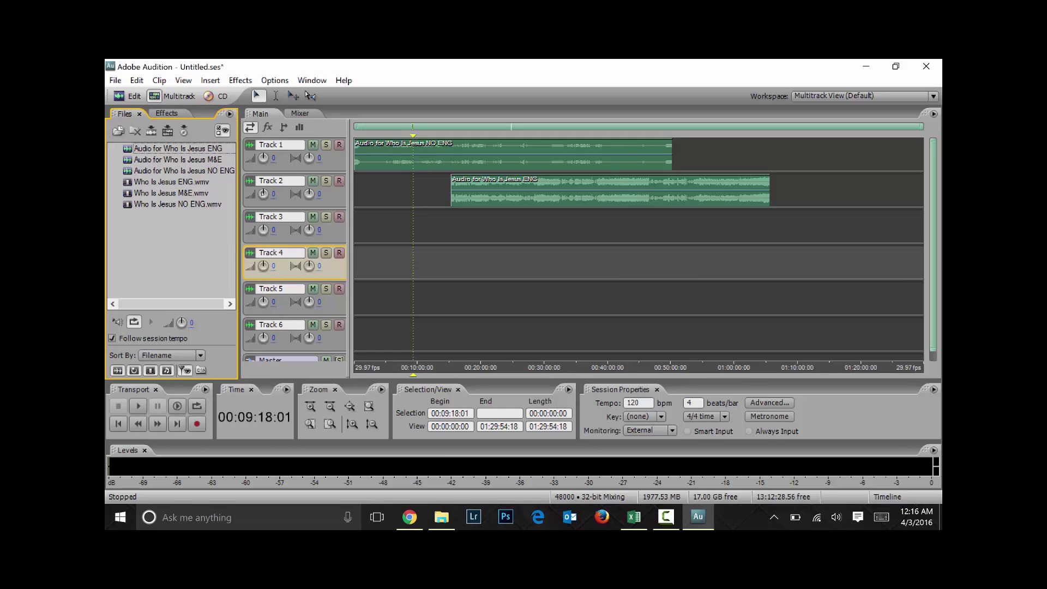
{"action": "left_click", "coordinate": [417, 336]}
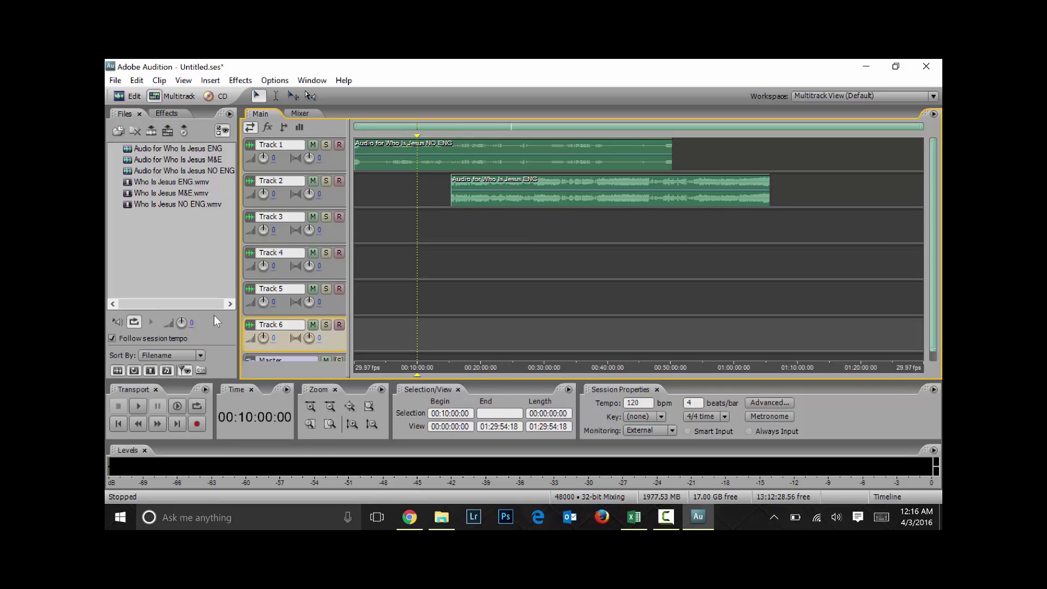
Play and stop the session from the 10-minute mark
{"action": "left_click", "coordinate": [138, 406]}
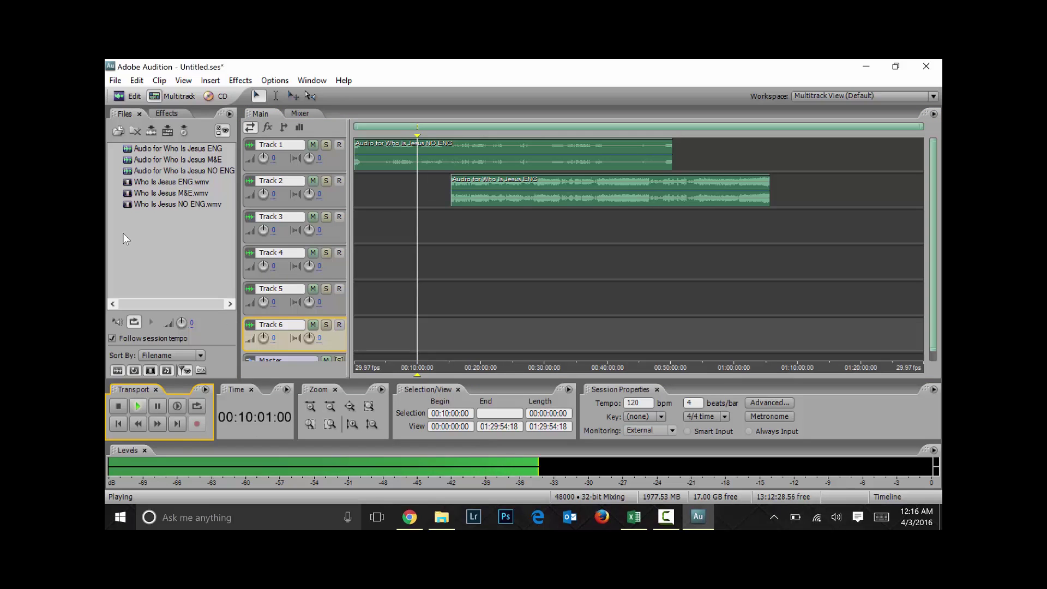
{"action": "left_click", "coordinate": [119, 407]}
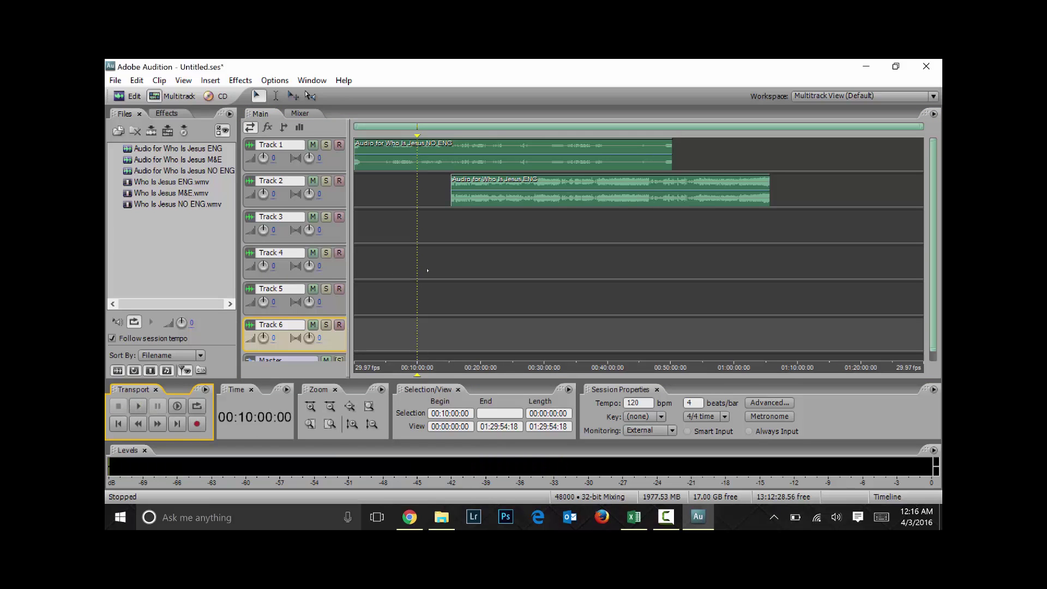
{"action": "key", "text": "space"}
{"action": "key", "text": "space"}
{"action": "key", "text": "space"}
{"action": "key", "text": "space"}
Play from 00:09:48:24 on Track 2 and dismiss the no-track-armed recording warning
{"action": "scroll", "coordinate": [428, 270], "scroll_direction": "up", "scroll_amount": 5}
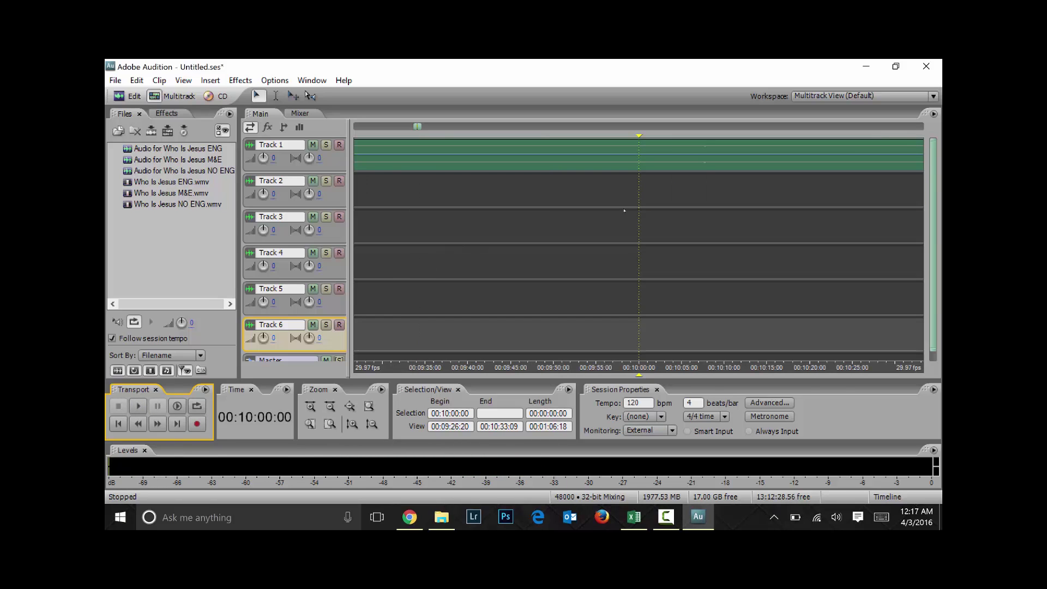
{"action": "left_click", "coordinate": [543, 181]}
{"action": "key", "text": "space"}
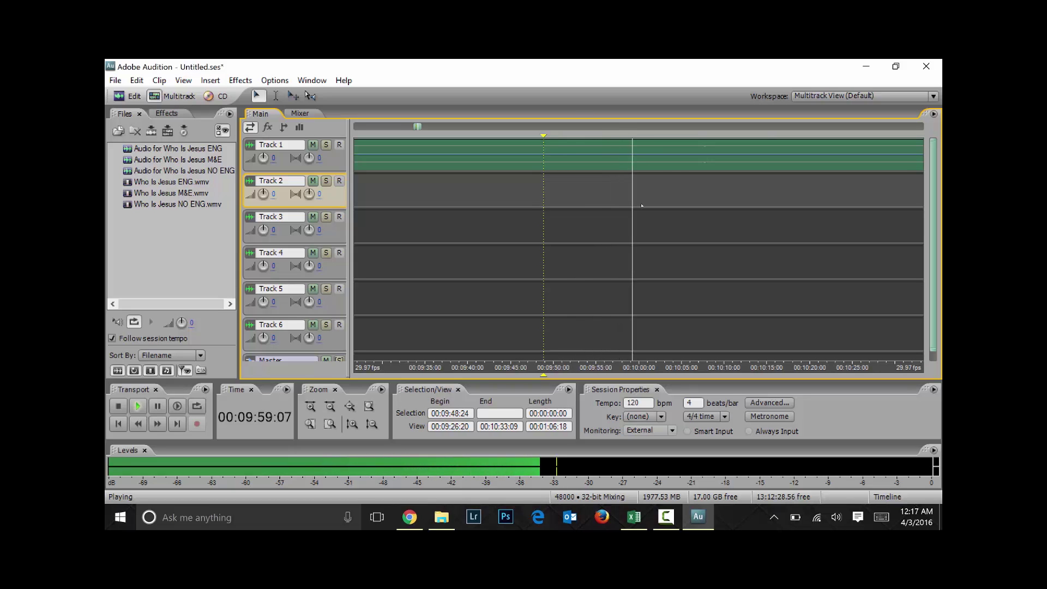
{"action": "key", "text": "space"}
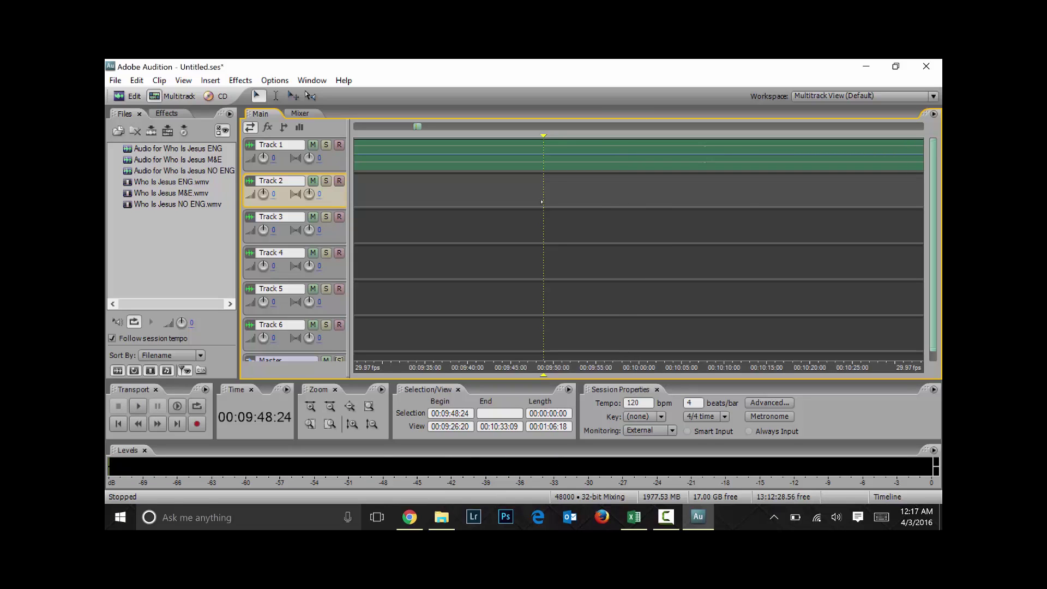
{"action": "key", "text": "space"}
{"action": "key", "text": "space"}
{"action": "key", "text": "space"}
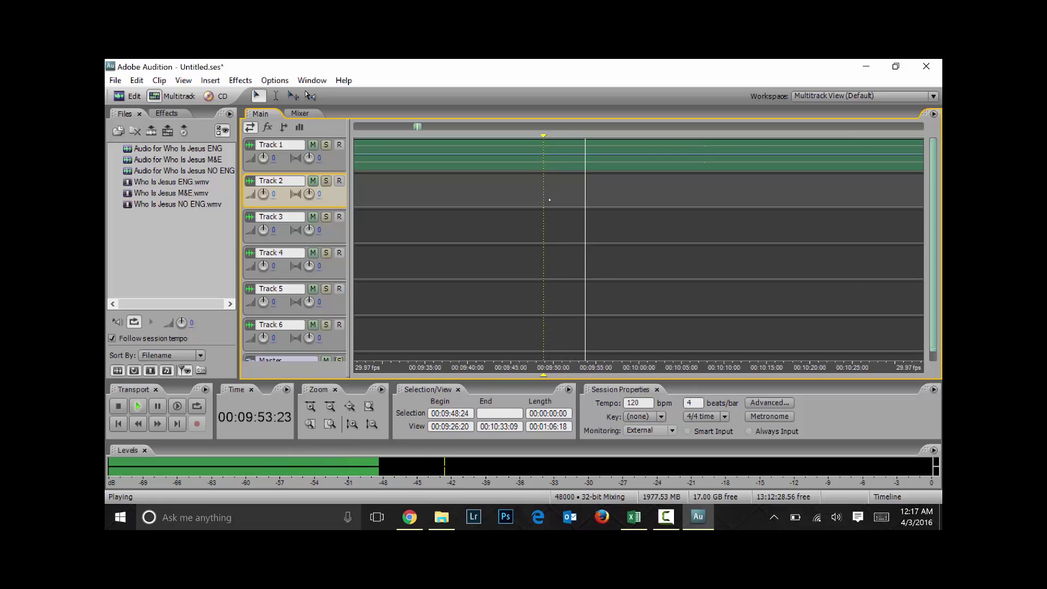
{"action": "key", "text": "space"}
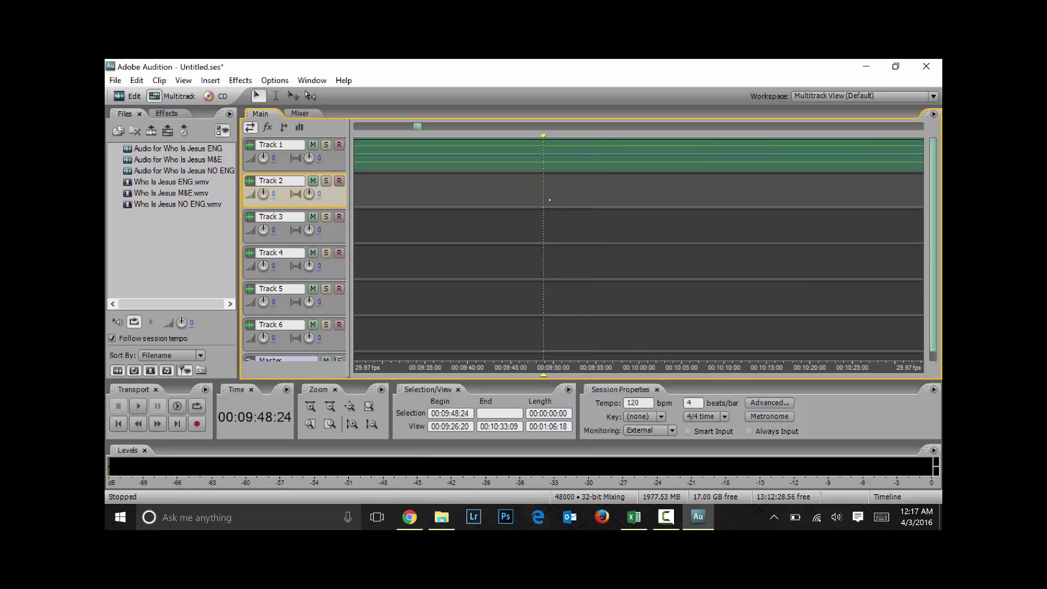
{"action": "key", "text": "space"}
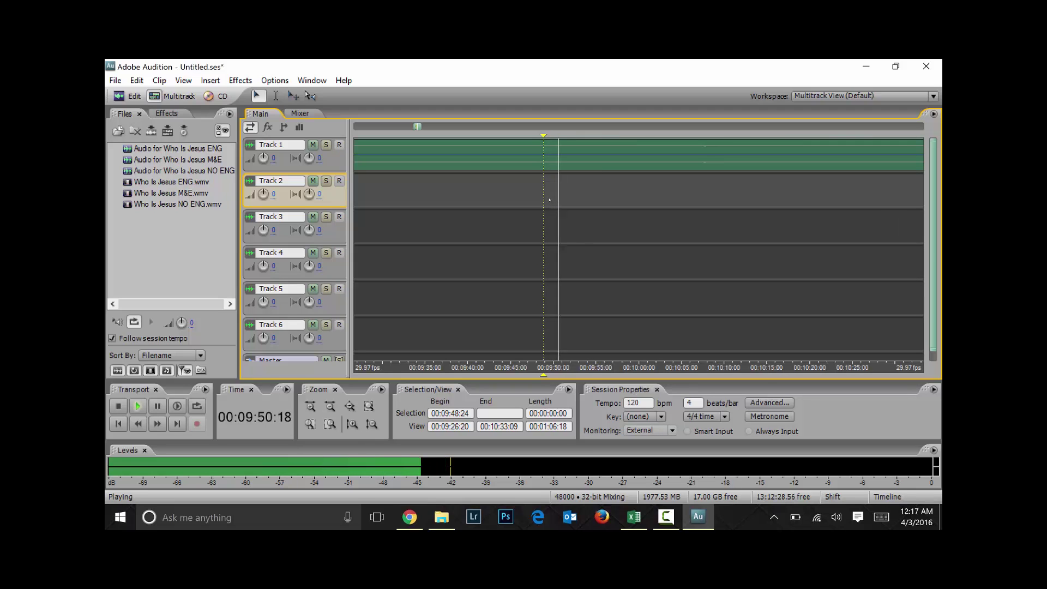
{"action": "key", "text": "ctrl+space"}
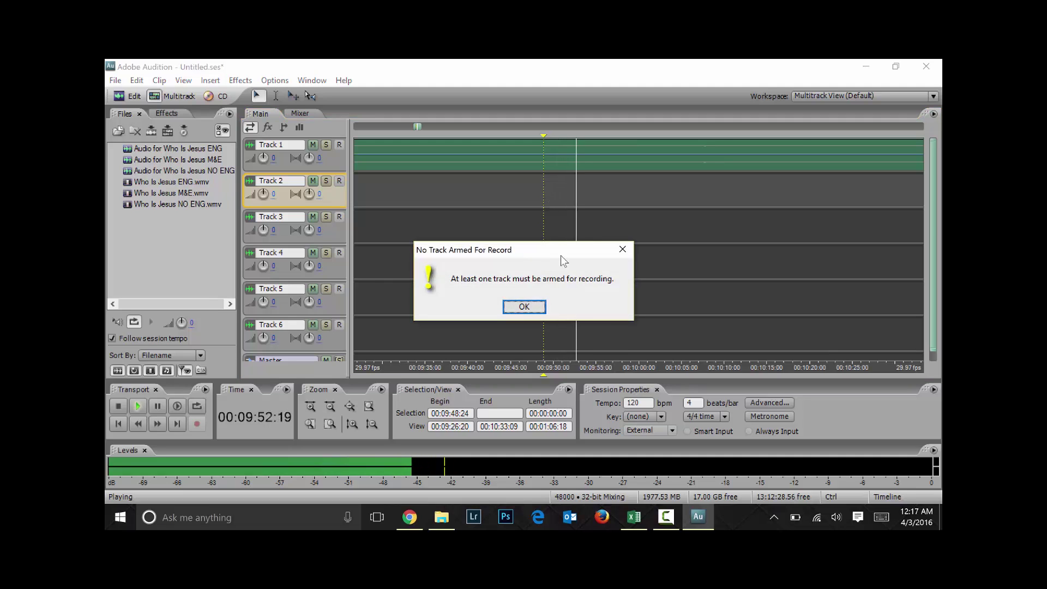
{"action": "left_click", "coordinate": [537, 306]}
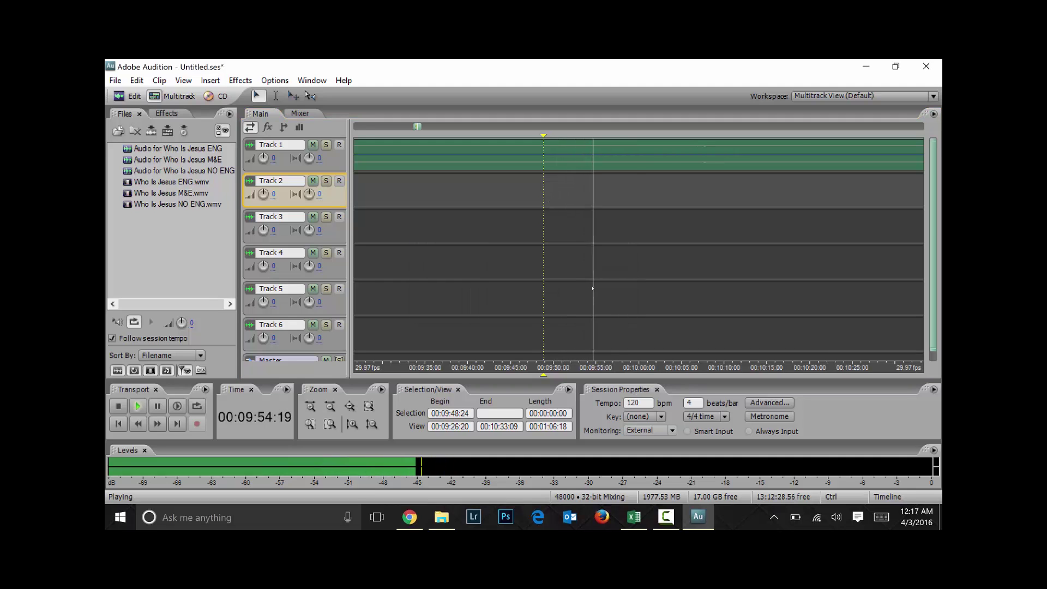
Preview playback from 00:09:47:06, then zoom out to show the whole session
{"action": "left_click", "coordinate": [529, 276]}
{"action": "key", "text": "space"}
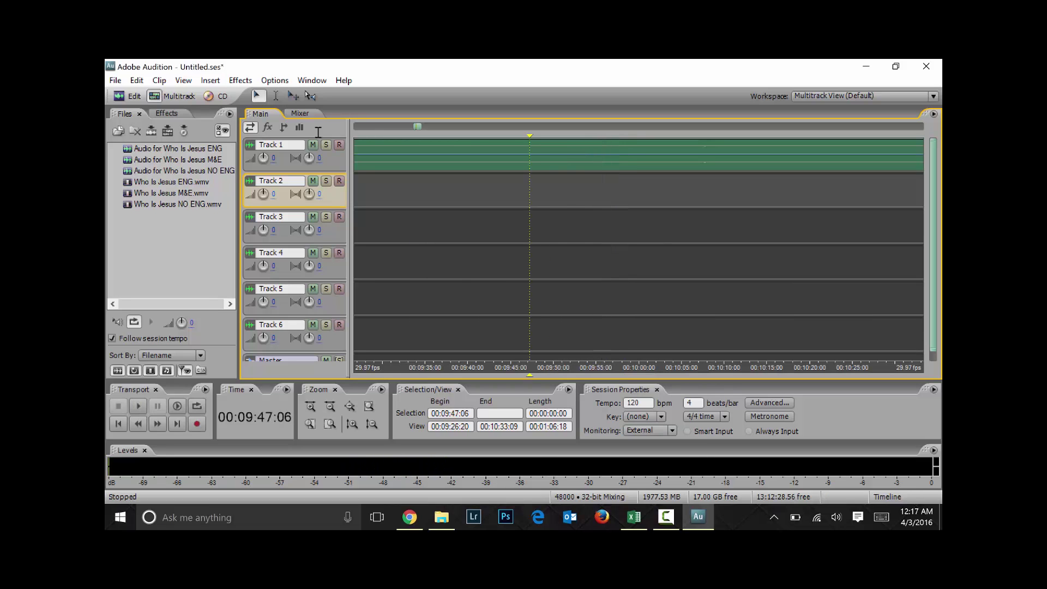
{"action": "key", "text": "space"}
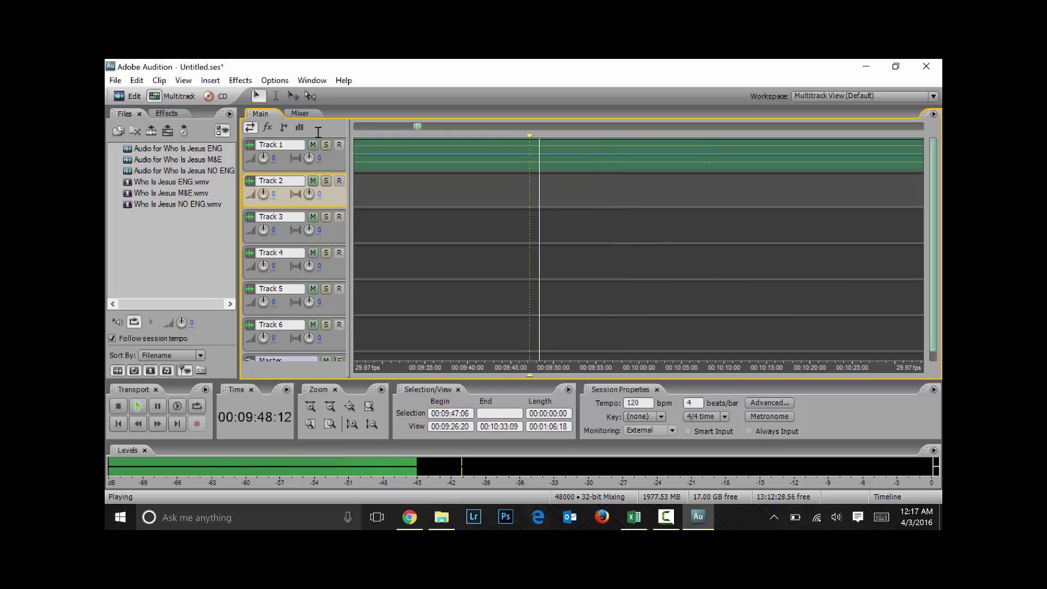
{"action": "key", "text": "space"}
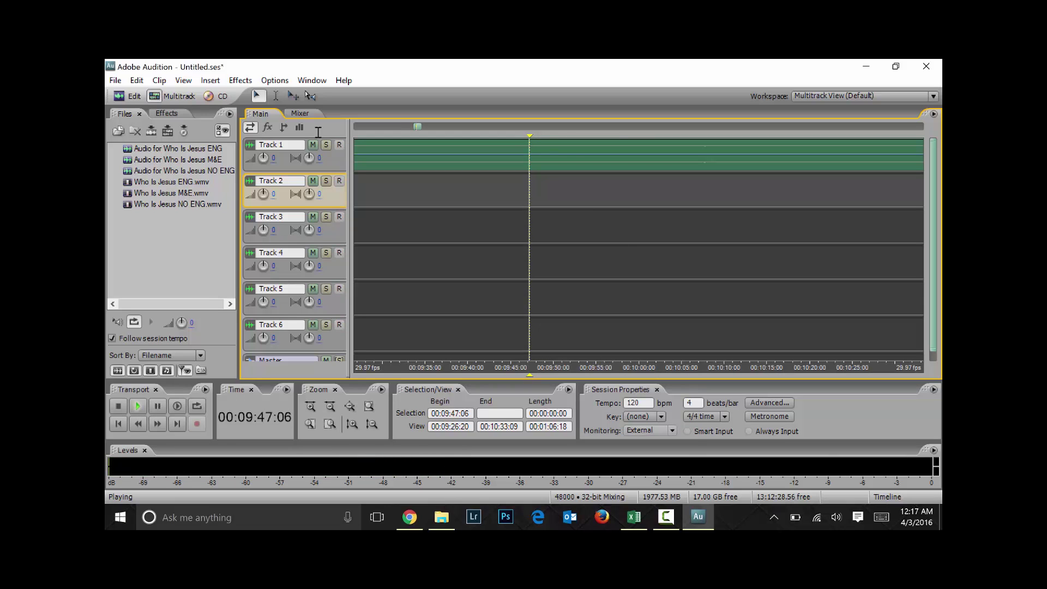
{"action": "key", "text": "space"}
{"action": "key", "text": "space"}
{"action": "key", "text": "space"}
{"action": "key", "text": "space"}
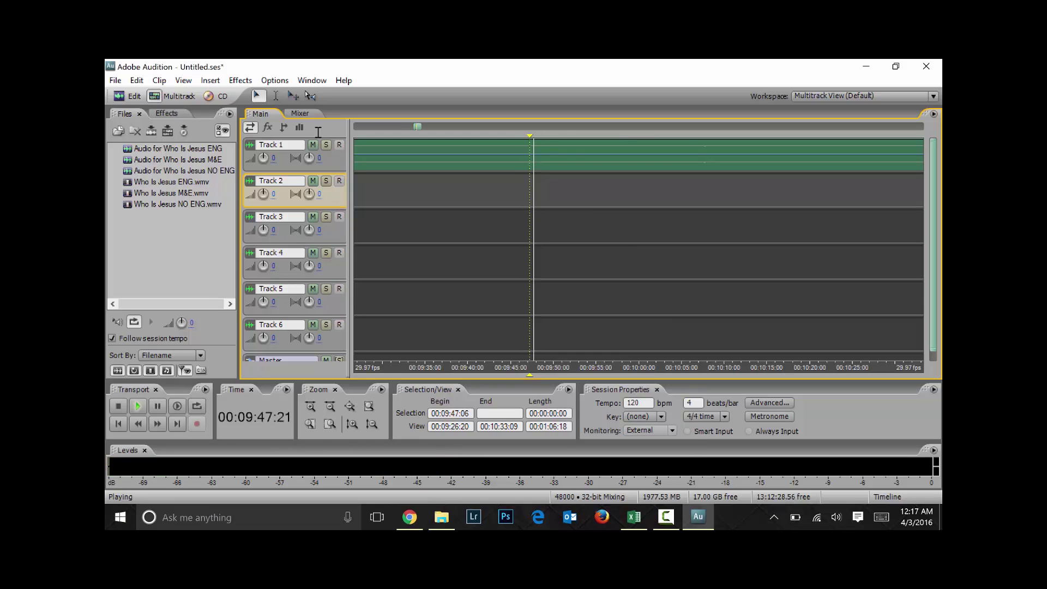
{"action": "key", "text": "space"}
{"action": "key", "text": "space"}
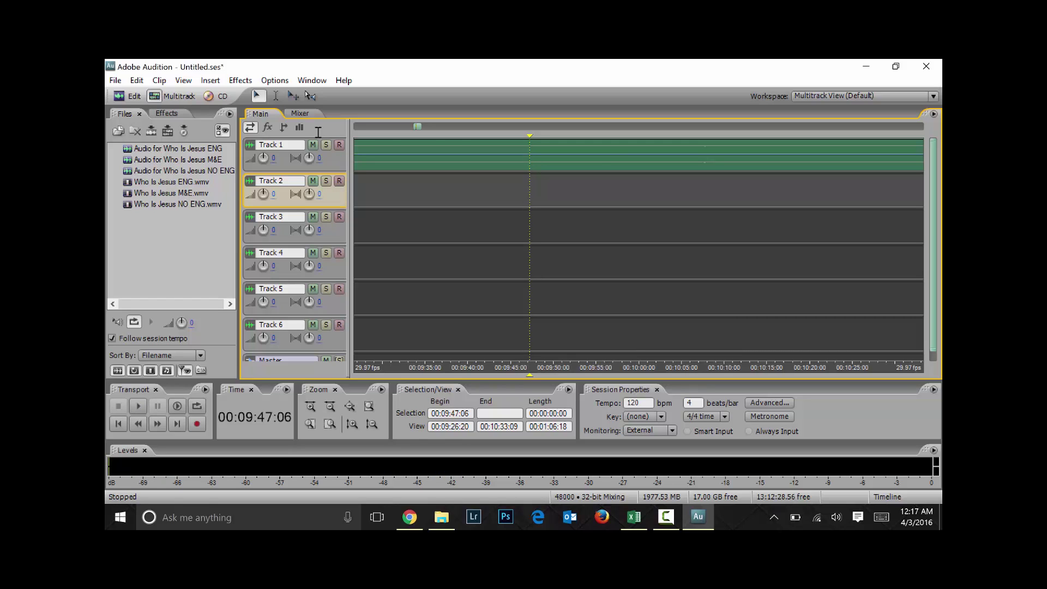
{"action": "key", "text": "backslash"}
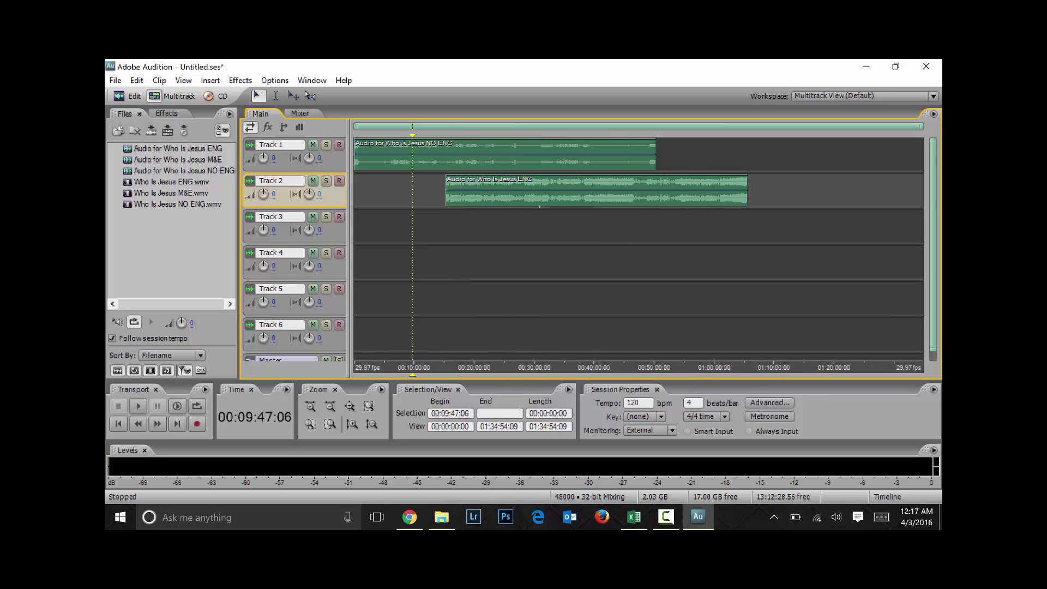
Audition the session at 00:41:46:24, 00:02:04:10 and 00:11:27:07
{"action": "left_click", "coordinate": [605, 246]}
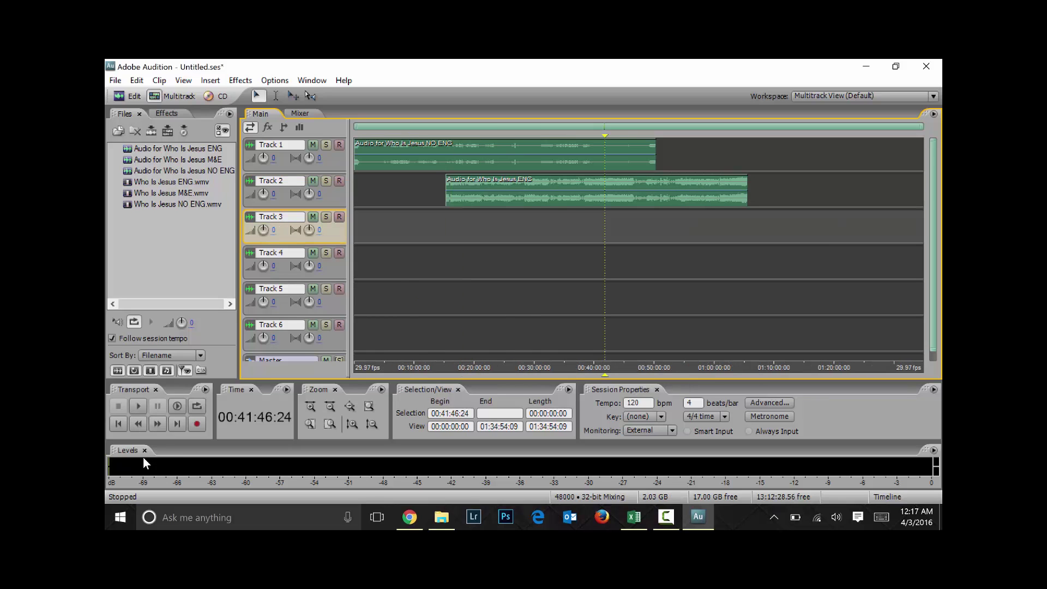
{"action": "key", "text": "space"}
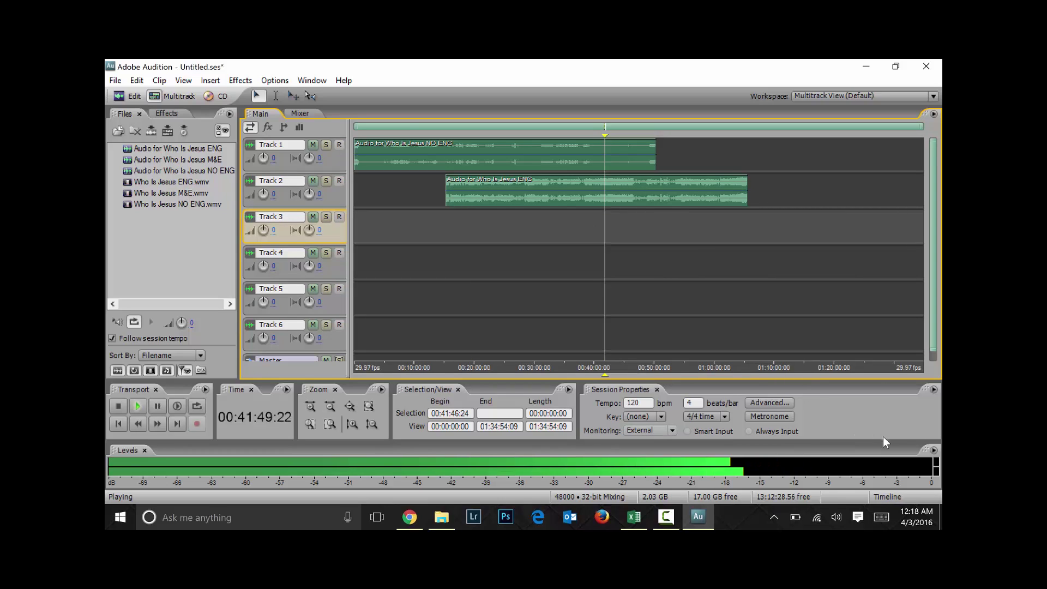
{"action": "key", "text": "space"}
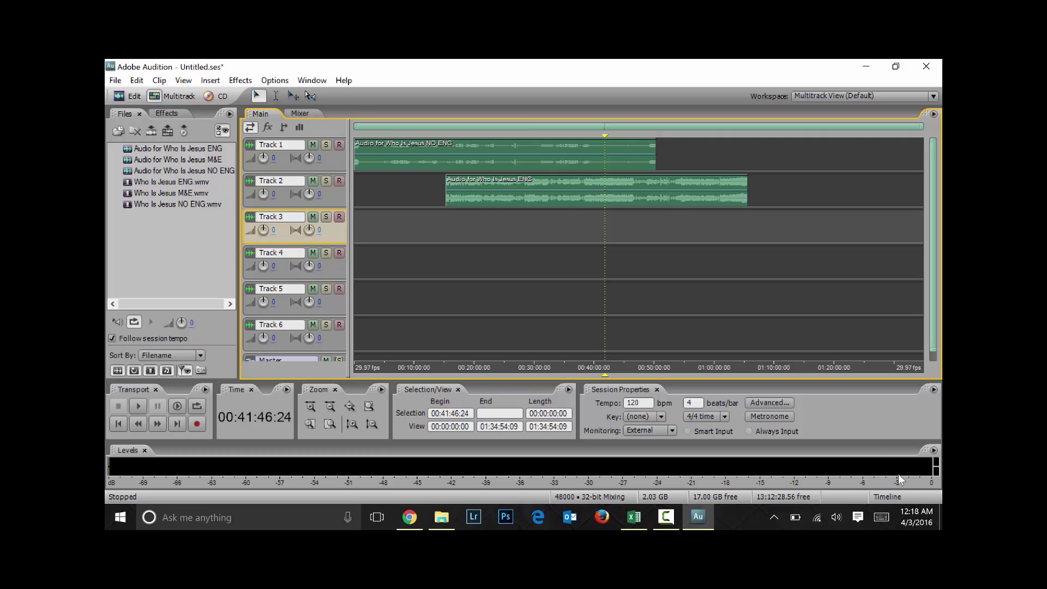
{"action": "key", "text": "space"}
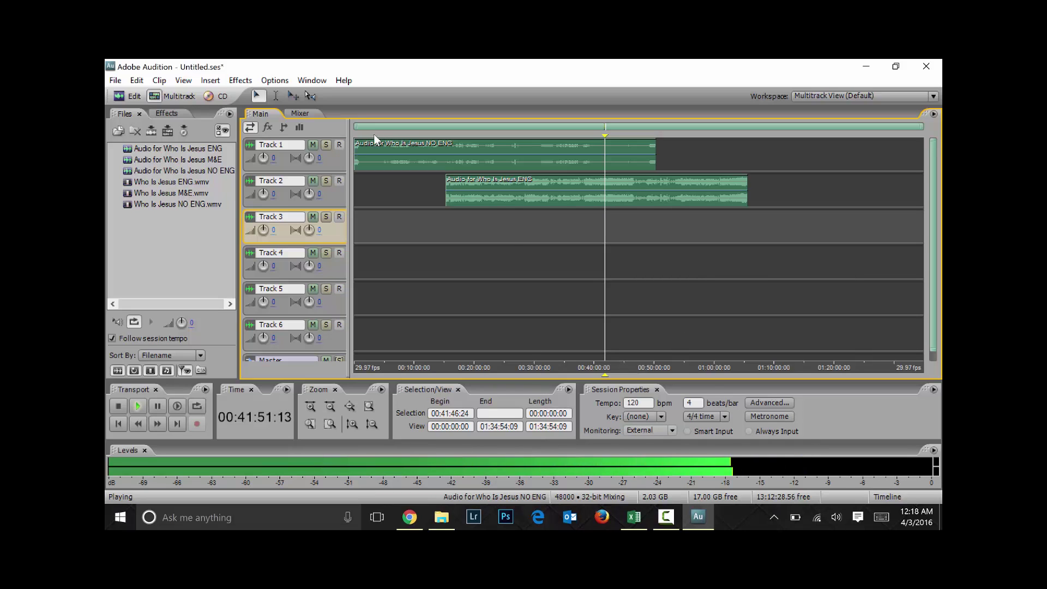
{"action": "key", "text": "space"}
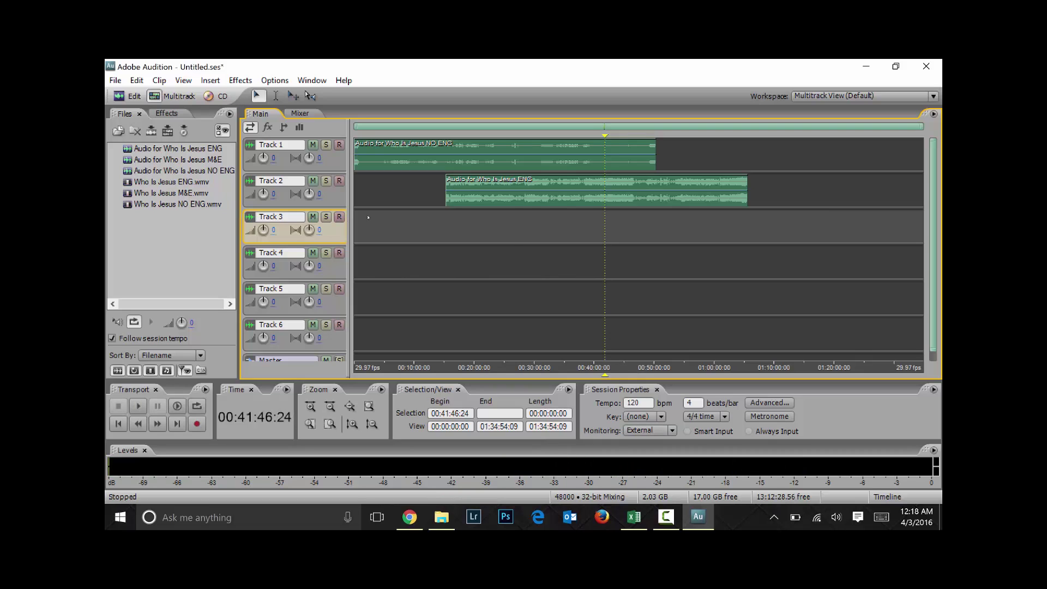
{"action": "left_click", "coordinate": [366, 191]}
{"action": "key", "text": "space"}
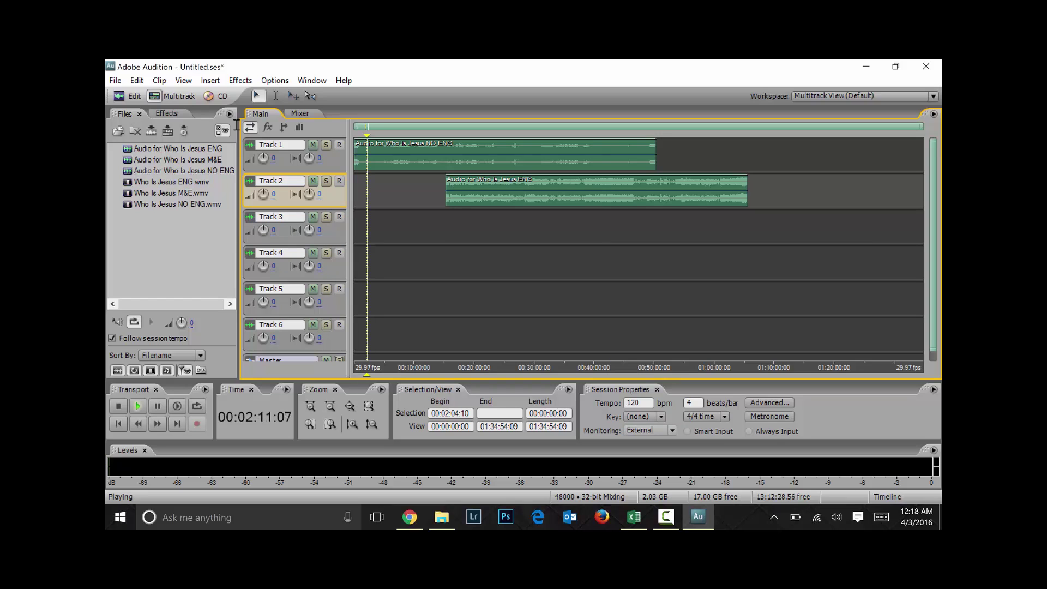
{"action": "key", "text": "space"}
{"action": "left_click", "coordinate": [419, 190]}
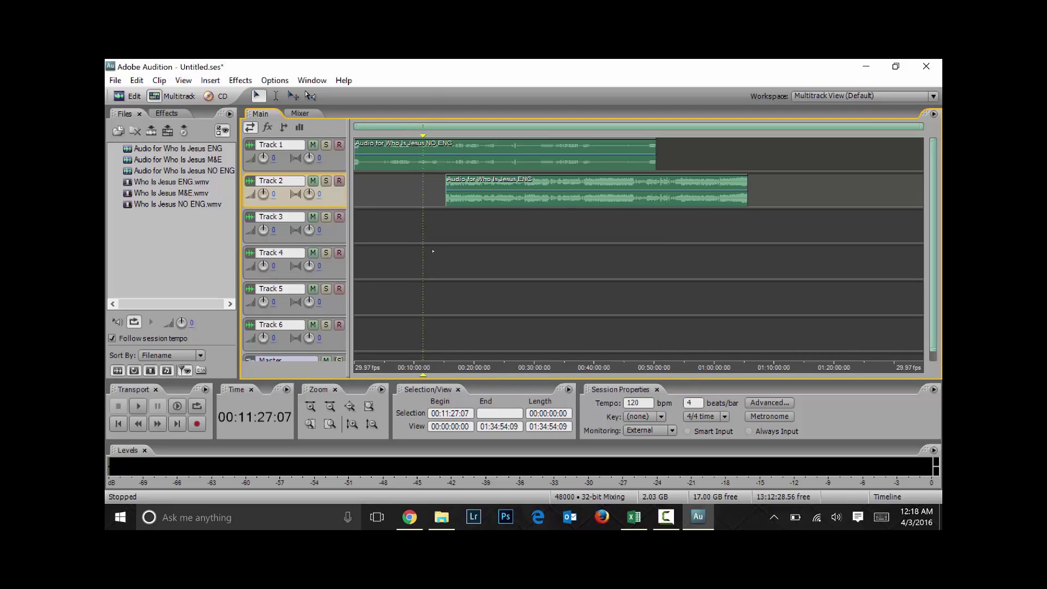
{"action": "key", "text": "space"}
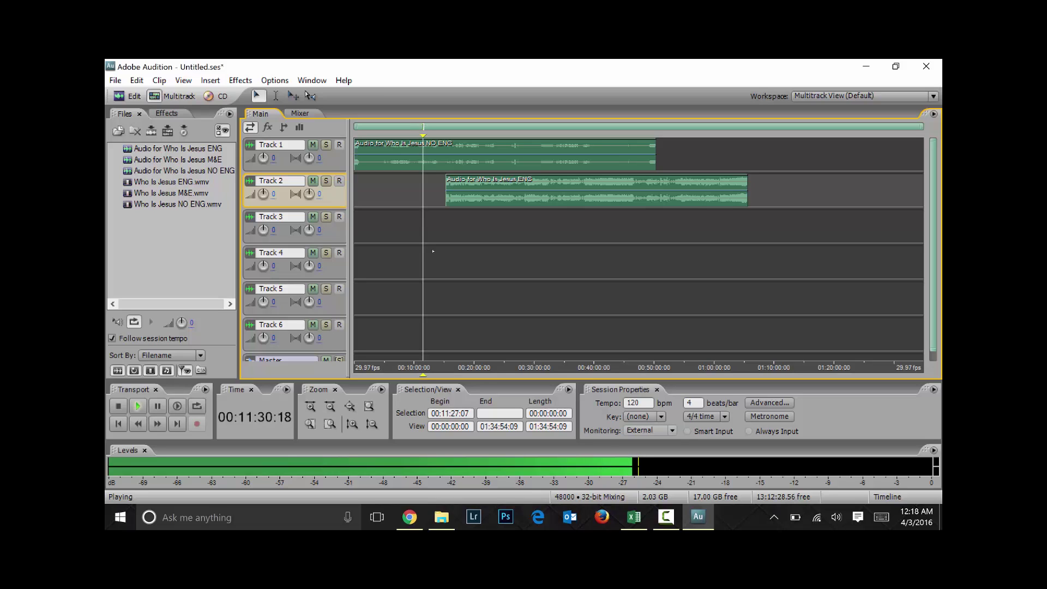
{"action": "key", "text": "space"}
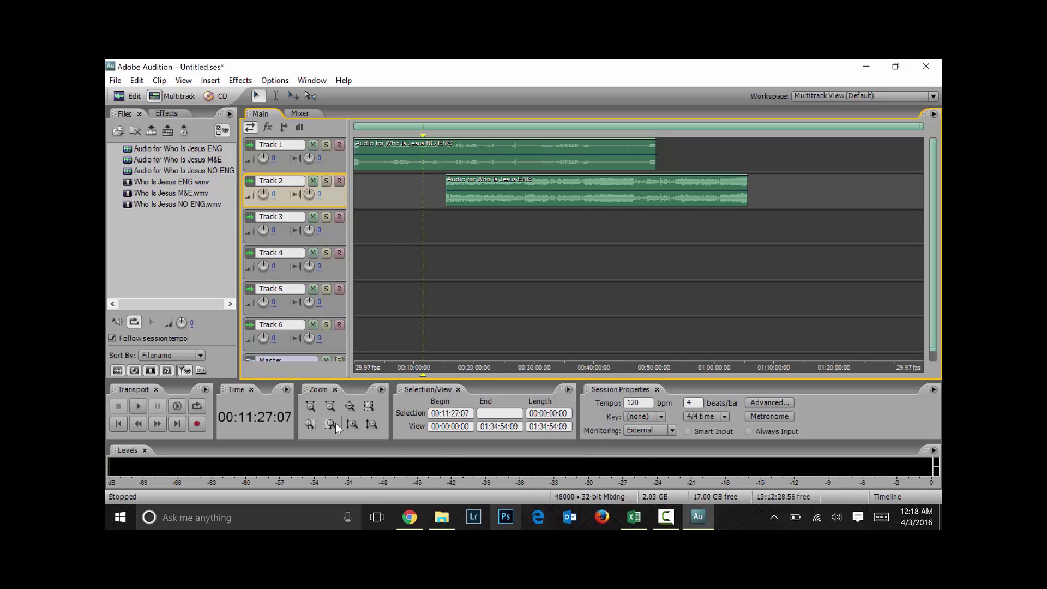
Delete the 'Audio for Who Is Jesus ENG' and 'NO ENG' clips from Tracks 2 and 1
{"action": "left_click_drag", "start_coordinate": [567, 238], "coordinate": [507, 169]}
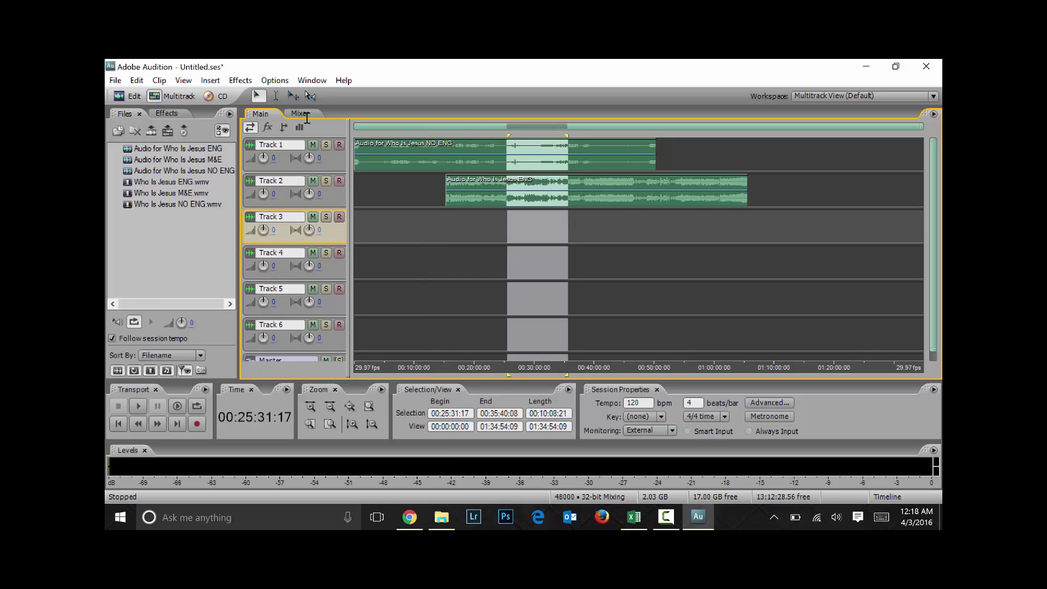
{"action": "left_click", "coordinate": [474, 182]}
{"action": "key", "text": "Delete"}
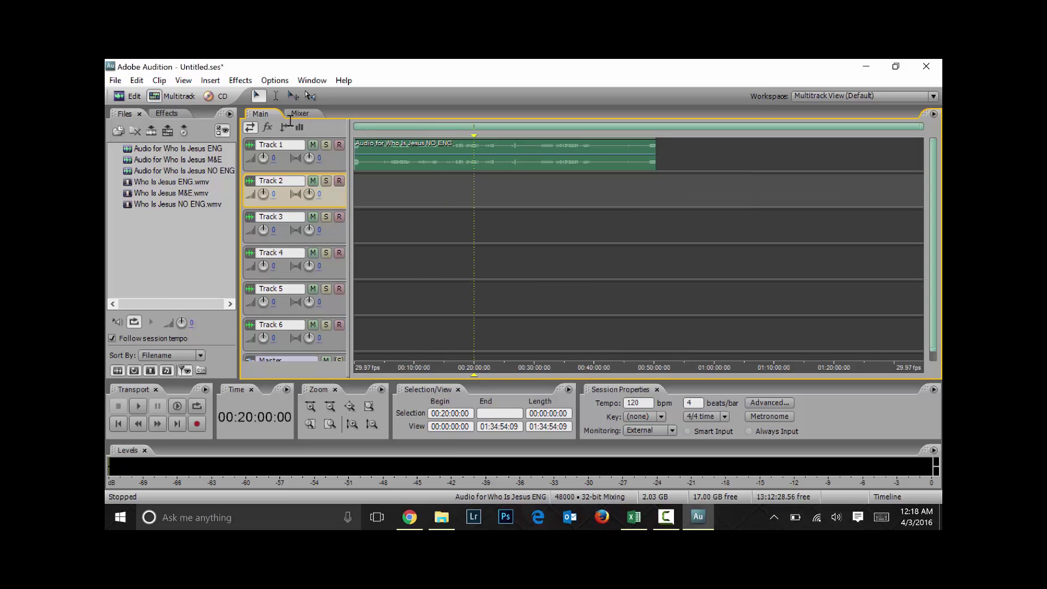
{"action": "left_click", "coordinate": [447, 156]}
{"action": "key", "text": "Delete"}
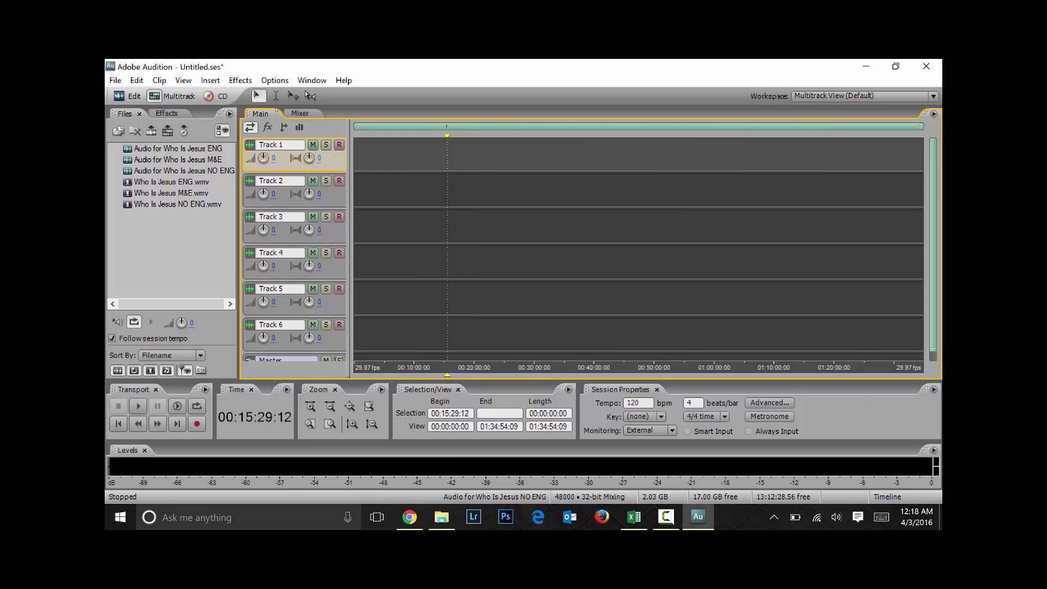
{"action": "left_click", "coordinate": [137, 81]}
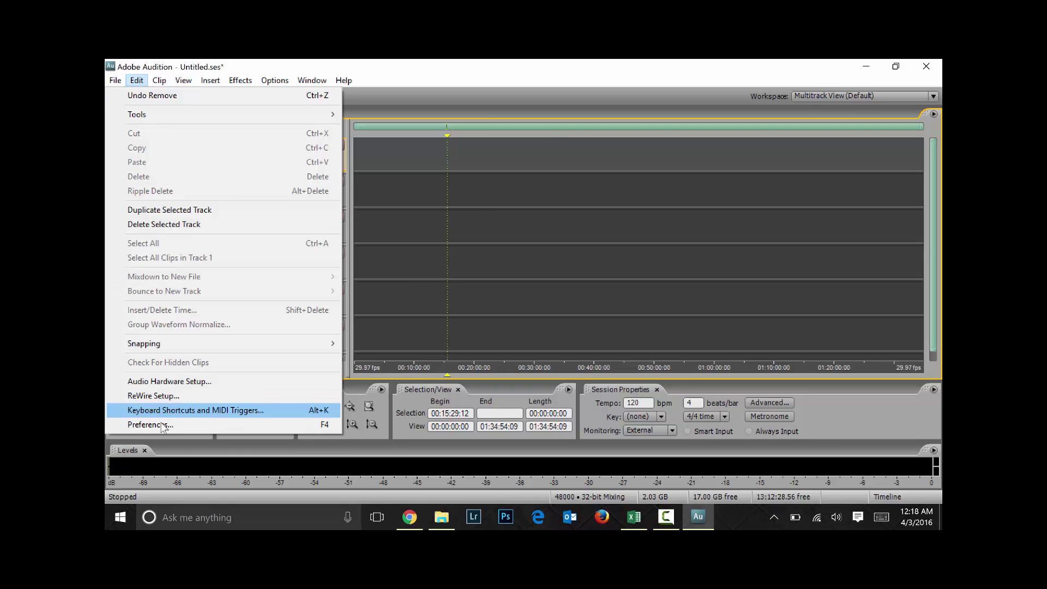
Open Preferences on the System page and set the minimum undo levels to 100
{"action": "left_click", "coordinate": [135, 80]}
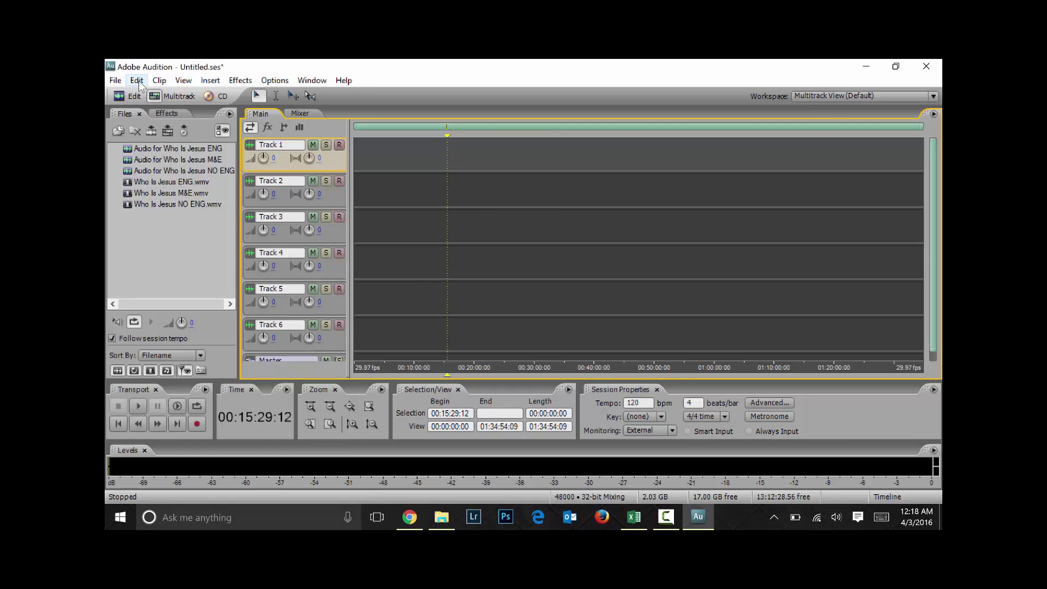
{"action": "left_click", "coordinate": [136, 81]}
{"action": "left_click", "coordinate": [131, 423]}
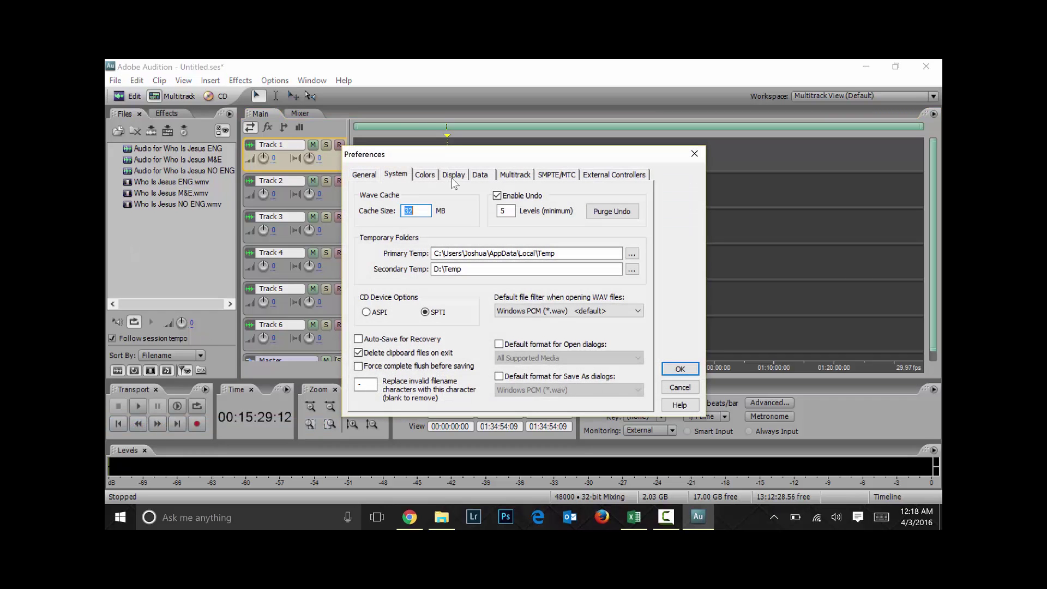
{"action": "left_click", "coordinate": [361, 179]}
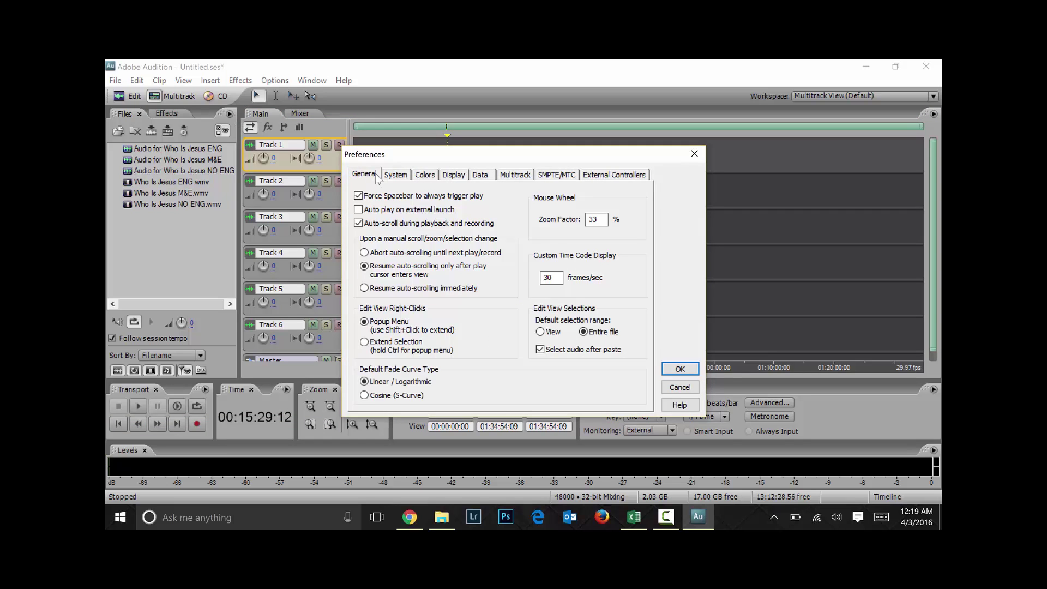
{"action": "left_click", "coordinate": [396, 176]}
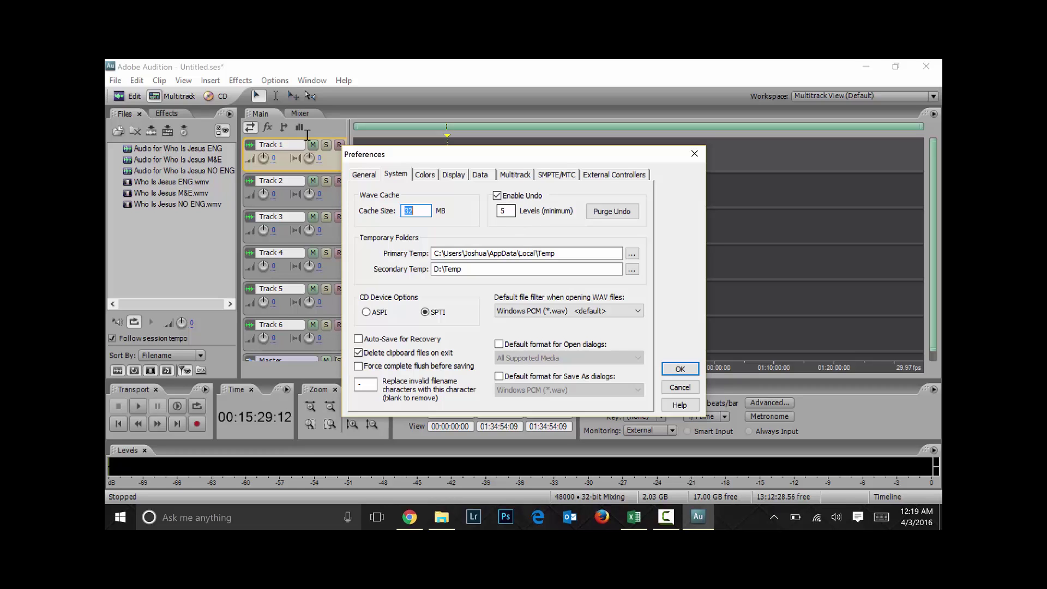
{"action": "key", "text": "Tab"}
{"action": "left_click_drag", "start_coordinate": [499, 159], "coordinate": [630, 229]}
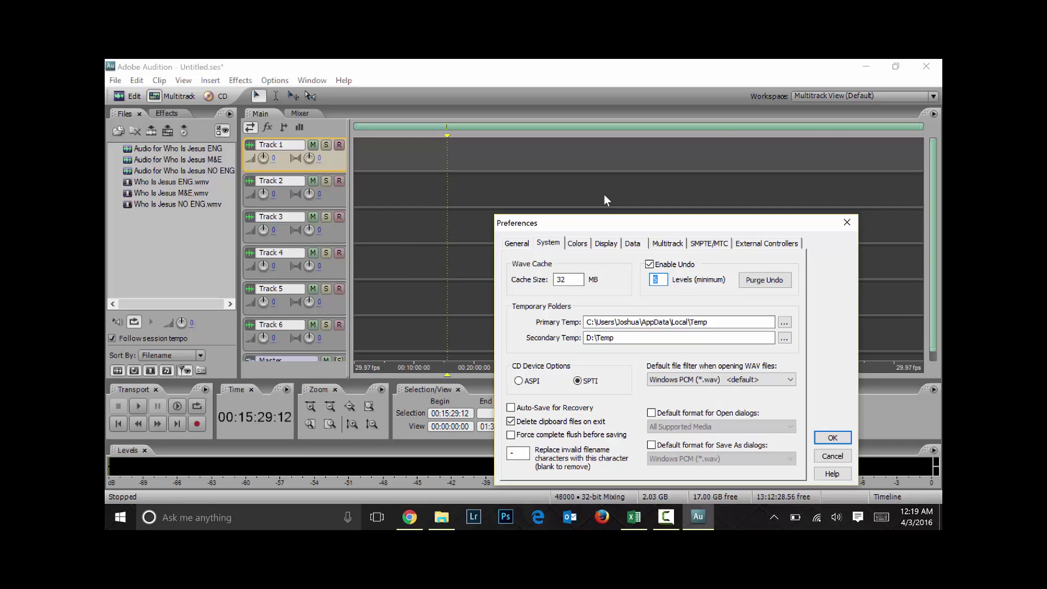
{"action": "left_click_drag", "start_coordinate": [612, 224], "coordinate": [523, 162]}
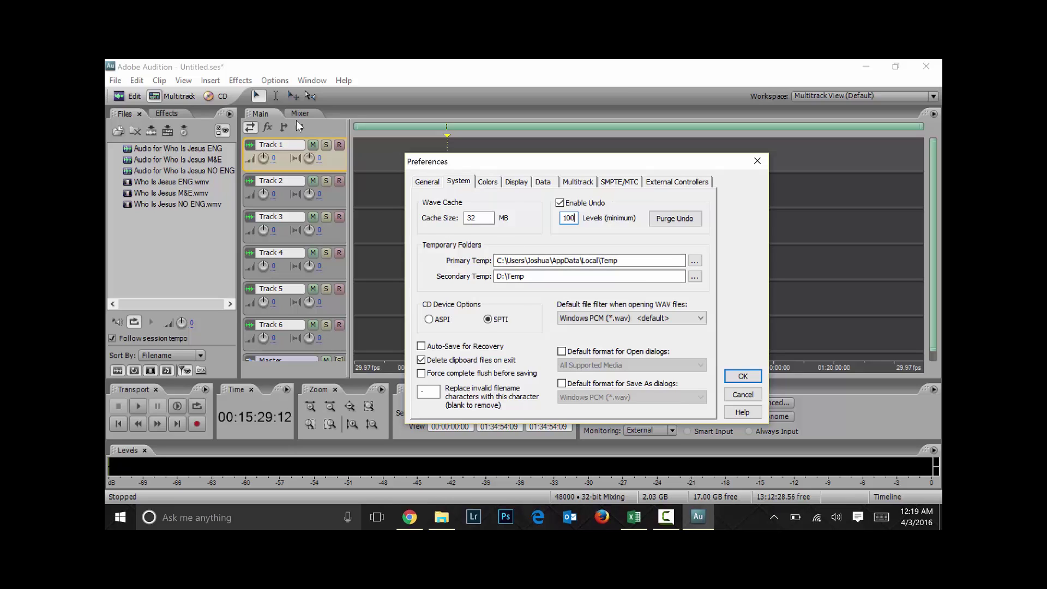
Look through the Colors, Display, Data, Multitrack, SMPTE/MTC and External Controller preference pages
{"action": "left_click", "coordinate": [489, 182]}
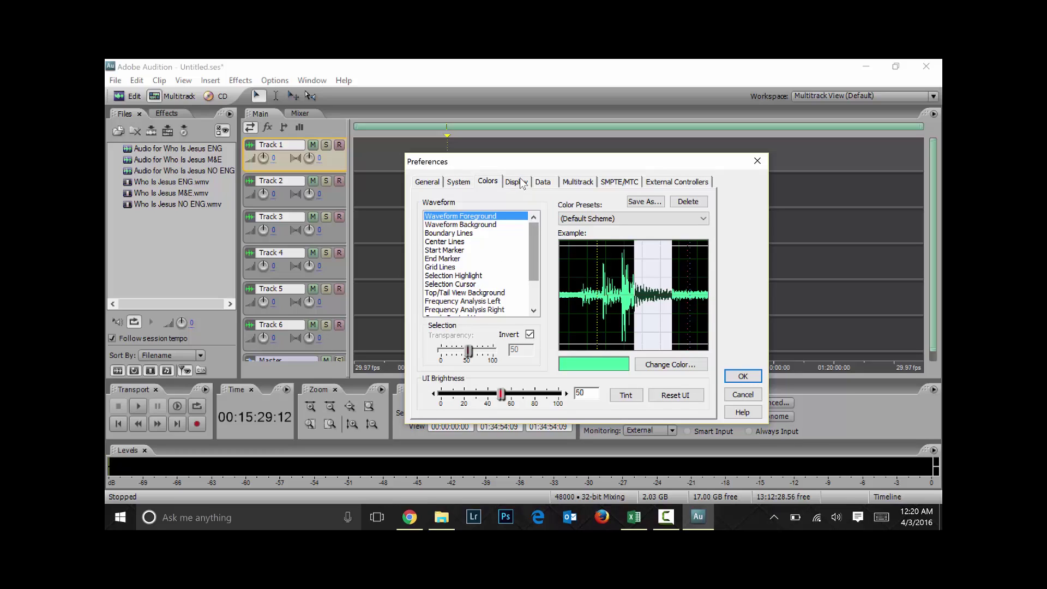
{"action": "left_click", "coordinate": [516, 182]}
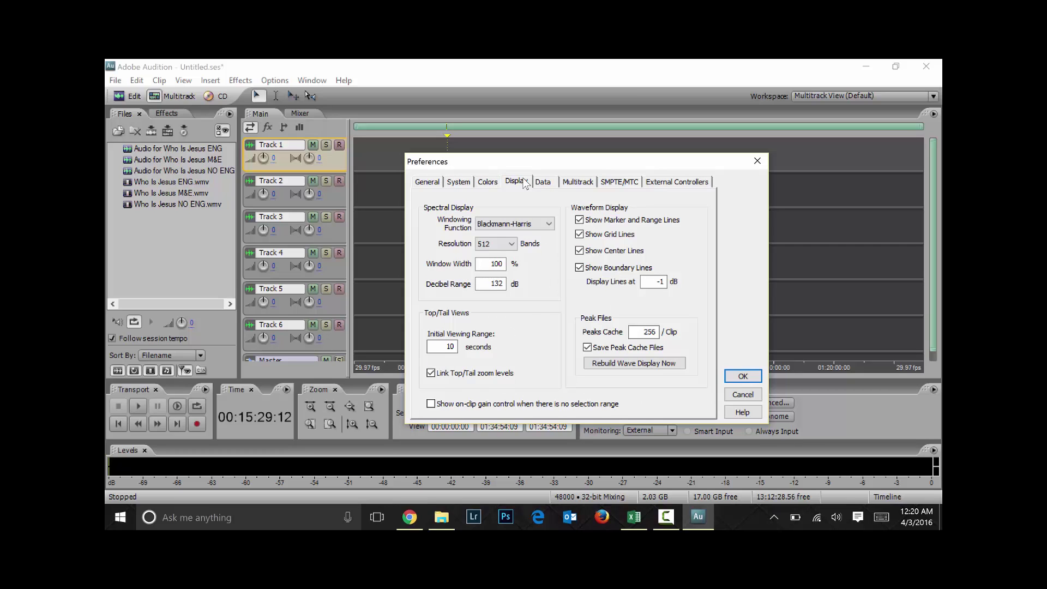
{"action": "key", "text": "ctrl+Tab"}
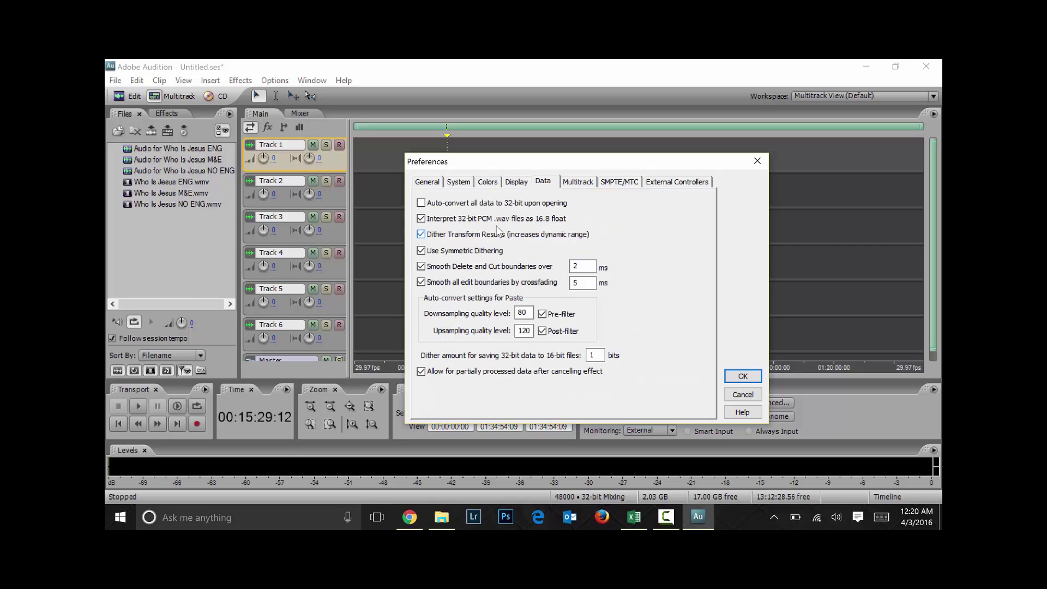
{"action": "left_click", "coordinate": [584, 182]}
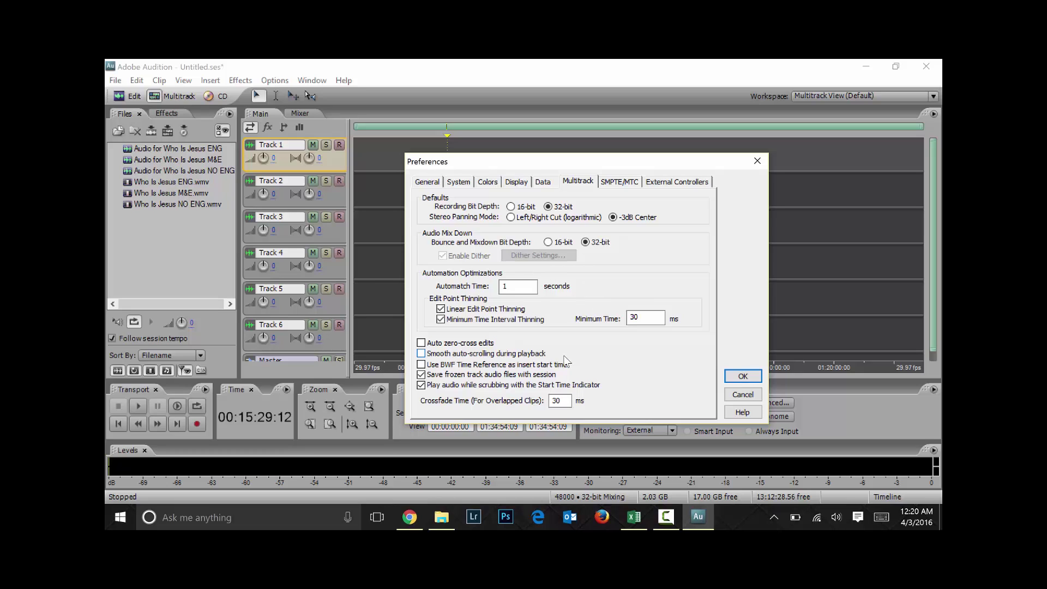
{"action": "left_click", "coordinate": [632, 183]}
{"action": "left_click", "coordinate": [676, 181]}
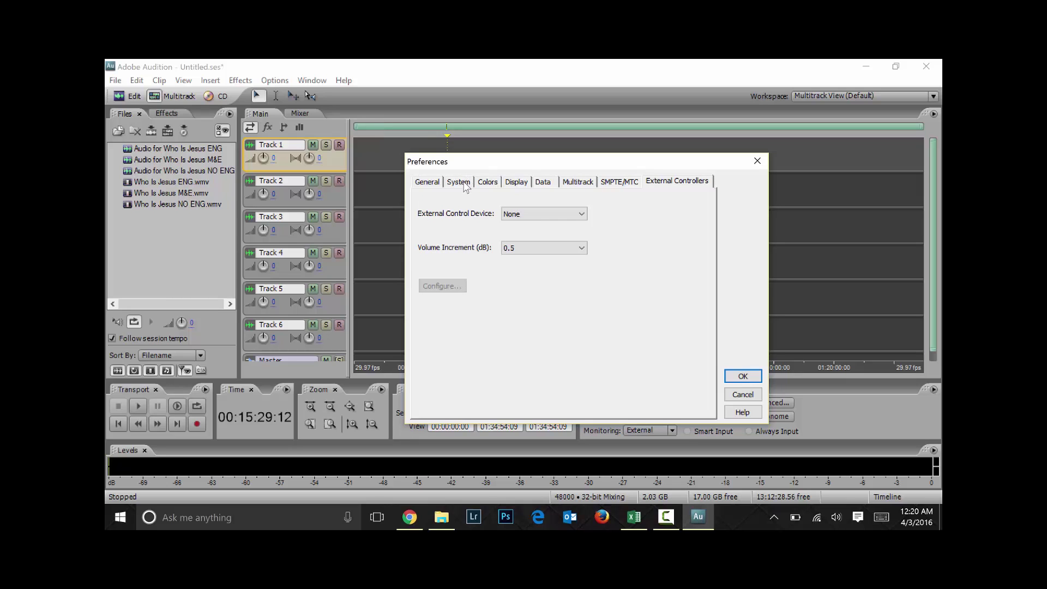
Return to the System page and confirm the preferences with OK
{"action": "left_click", "coordinate": [428, 182]}
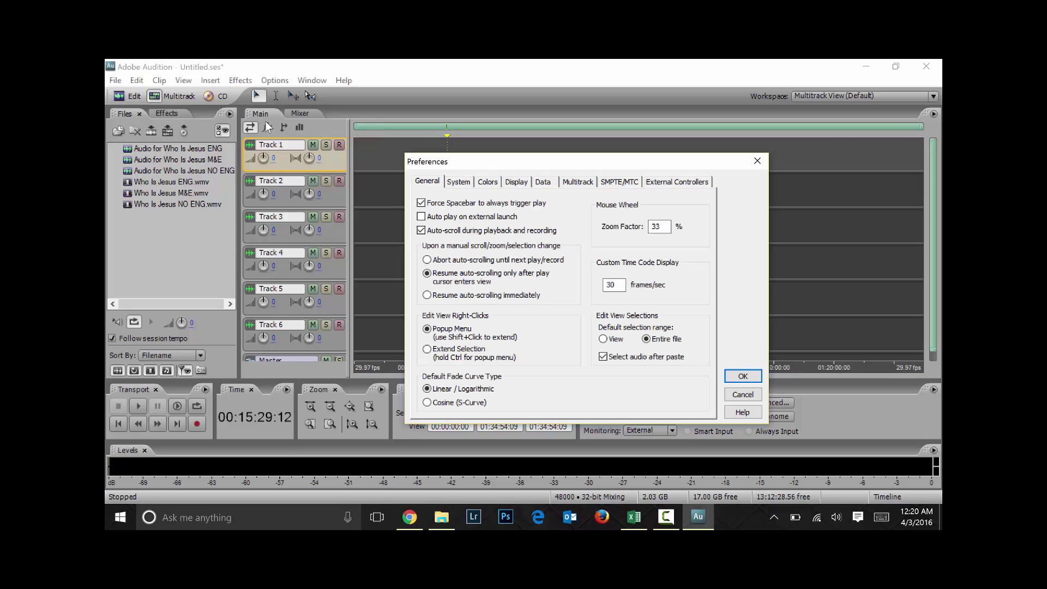
{"action": "left_click", "coordinate": [458, 182]}
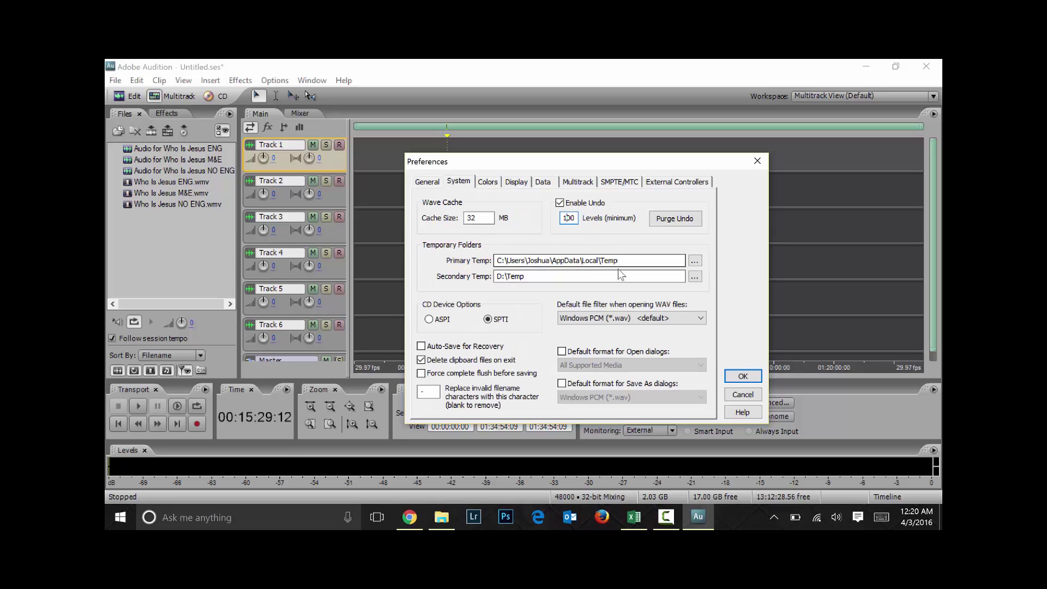
{"action": "left_click", "coordinate": [743, 376]}
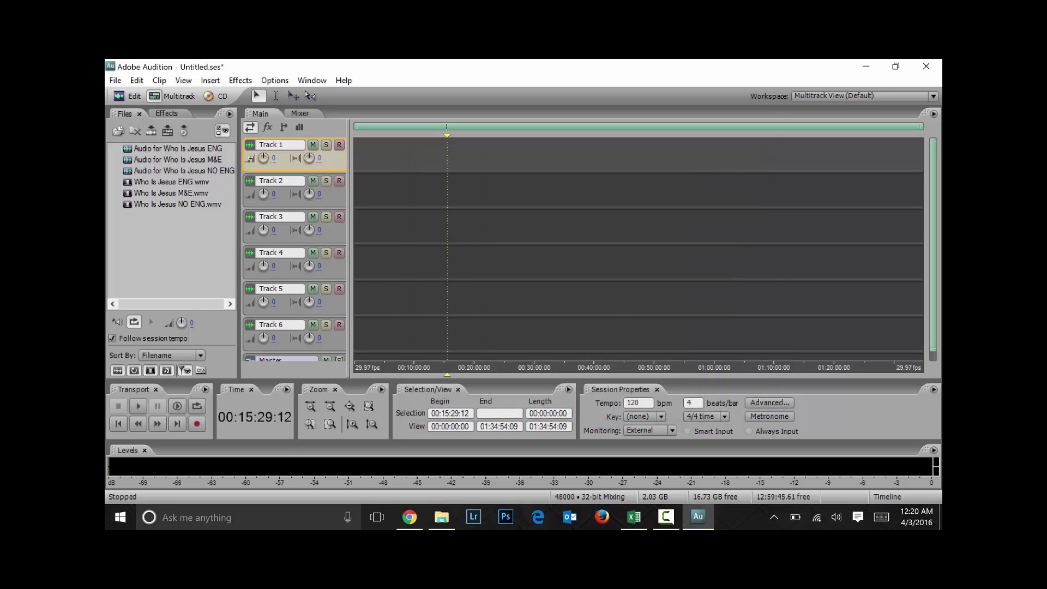
Open Keyboard Shortcuts and MIDI Triggers and filter the commands to the Transport category
{"action": "left_click", "coordinate": [136, 81]}
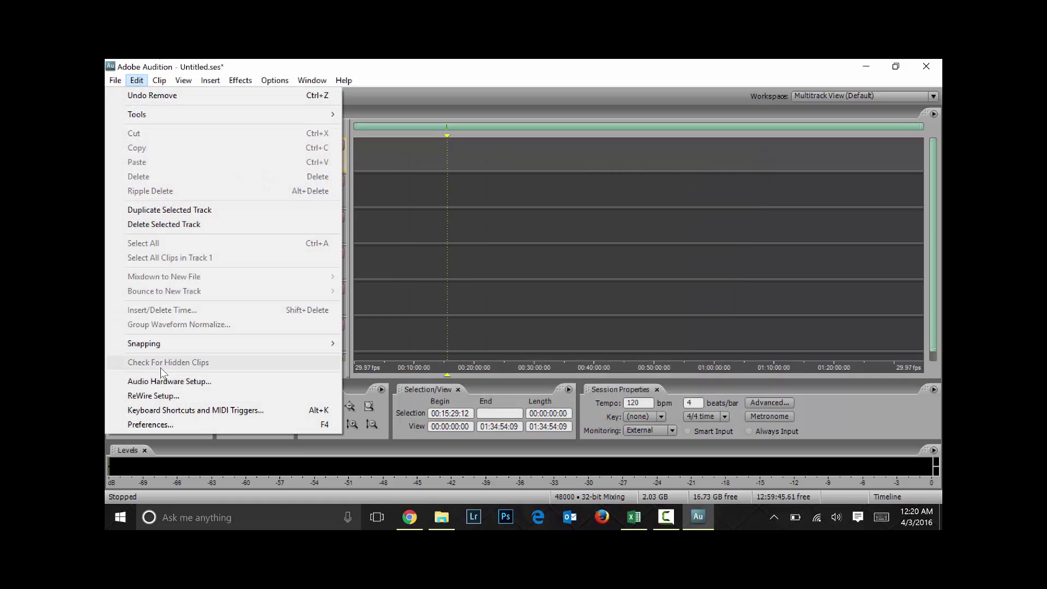
{"action": "left_click", "coordinate": [203, 413]}
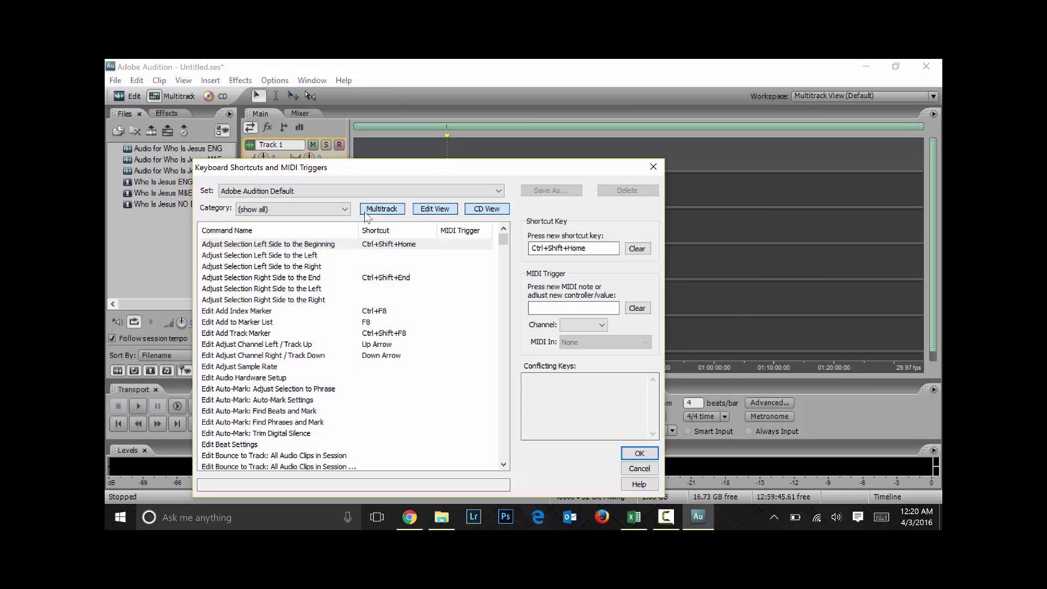
{"action": "left_click_drag", "start_coordinate": [387, 170], "coordinate": [520, 113]}
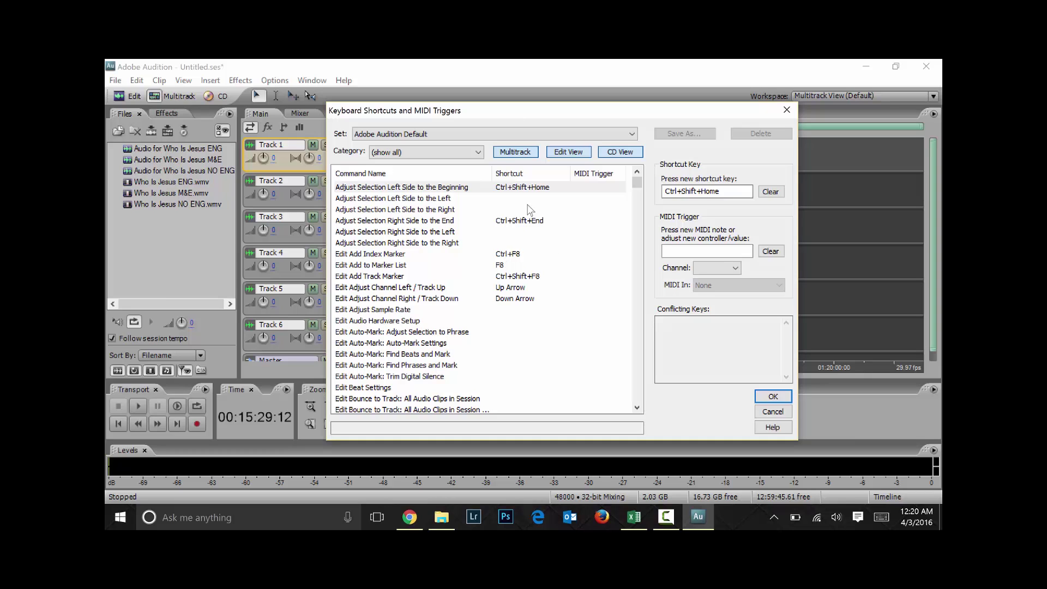
{"action": "left_click", "coordinate": [479, 152]}
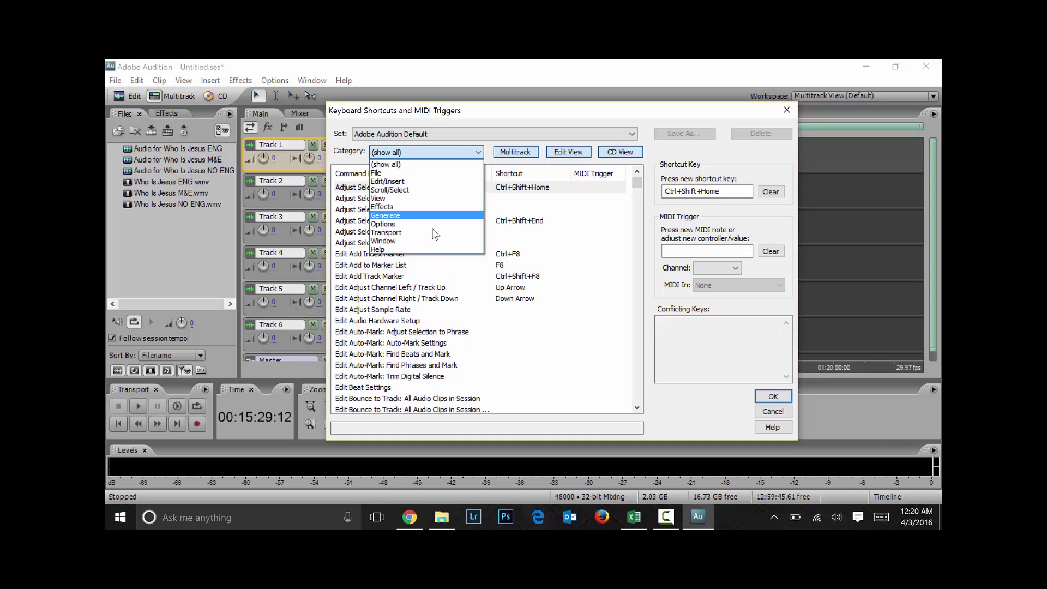
{"action": "left_click", "coordinate": [386, 232]}
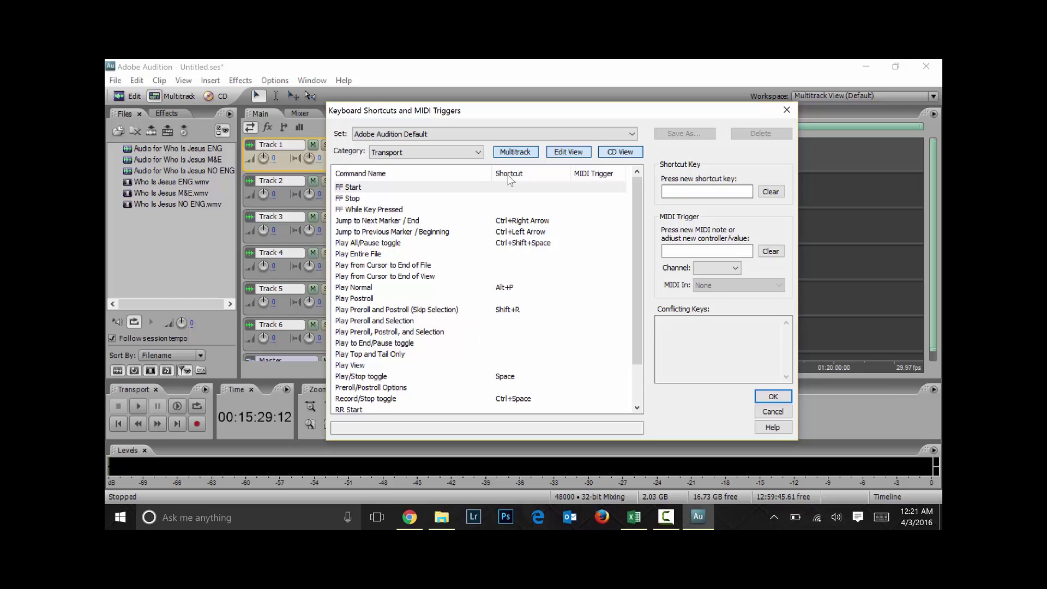
Assign G to Play Preroll and Selection, then clear that shortcut again
{"action": "left_click_drag", "start_coordinate": [637, 214], "coordinate": [647, 299]}
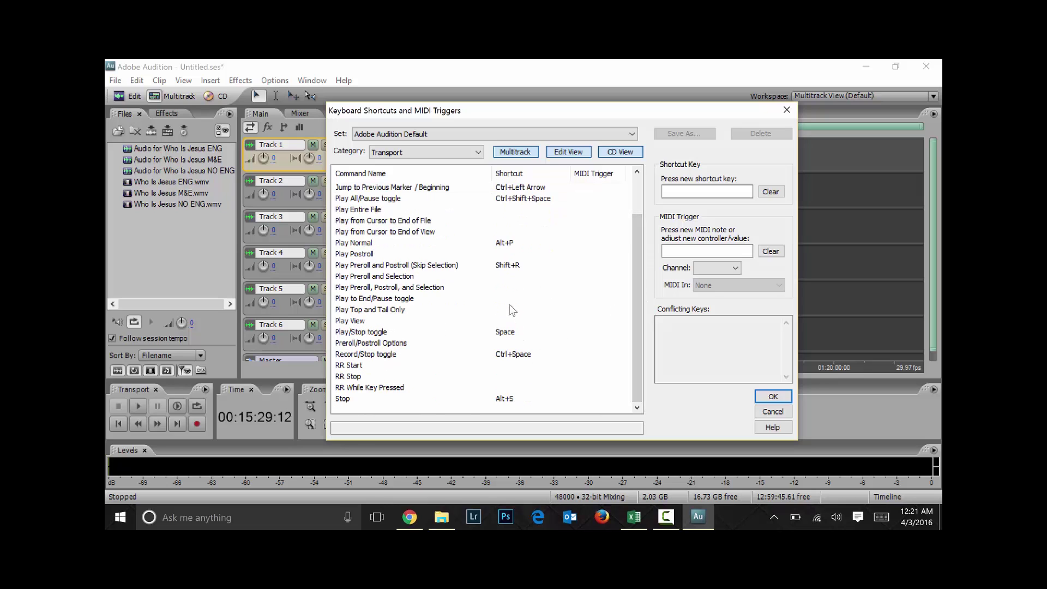
{"action": "left_click", "coordinate": [507, 288]}
{"action": "key", "text": "Up"}
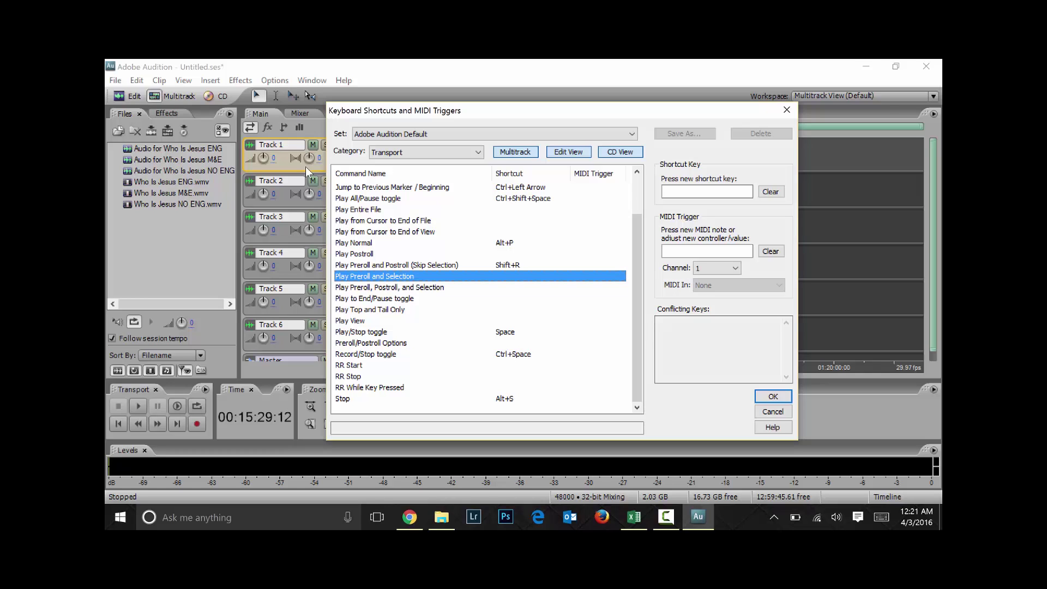
{"action": "left_click", "coordinate": [707, 191]}
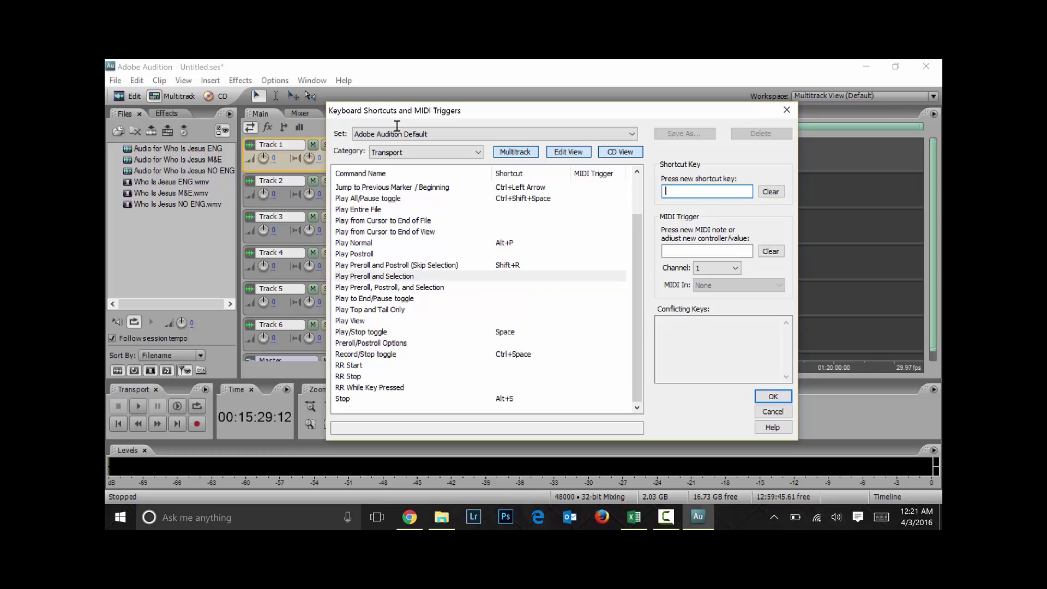
{"action": "key", "text": "g"}
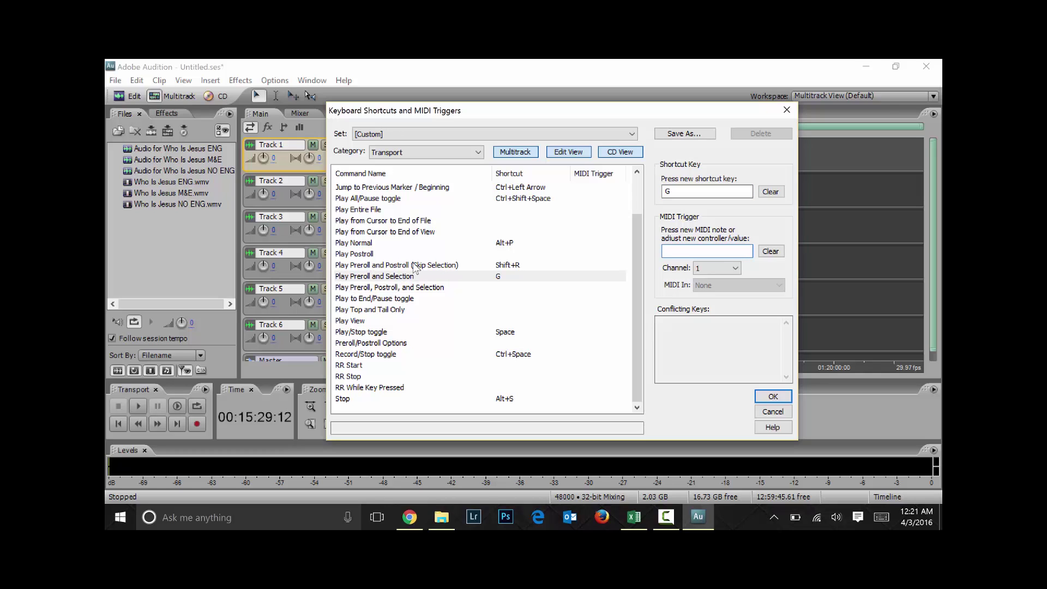
{"action": "left_click", "coordinate": [771, 192]}
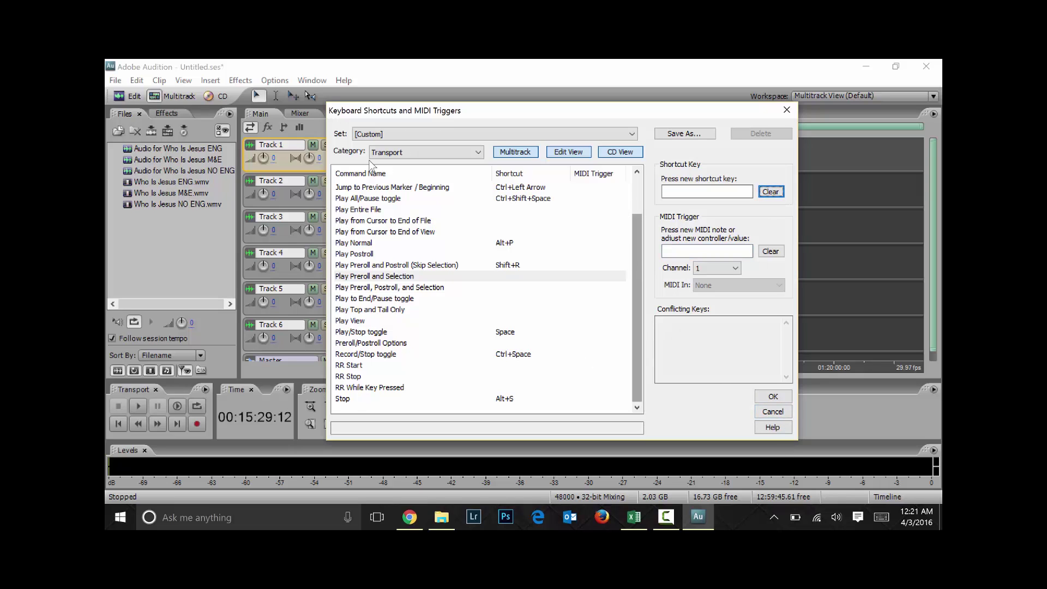
Scroll through the Transport commands and reopen the category list
{"action": "scroll", "coordinate": [626, 220], "scroll_direction": "up", "scroll_amount": 2}
{"action": "scroll", "coordinate": [626, 220], "scroll_direction": "down", "scroll_amount": 1}
{"action": "scroll", "coordinate": [626, 240], "scroll_direction": "up", "scroll_amount": 1}
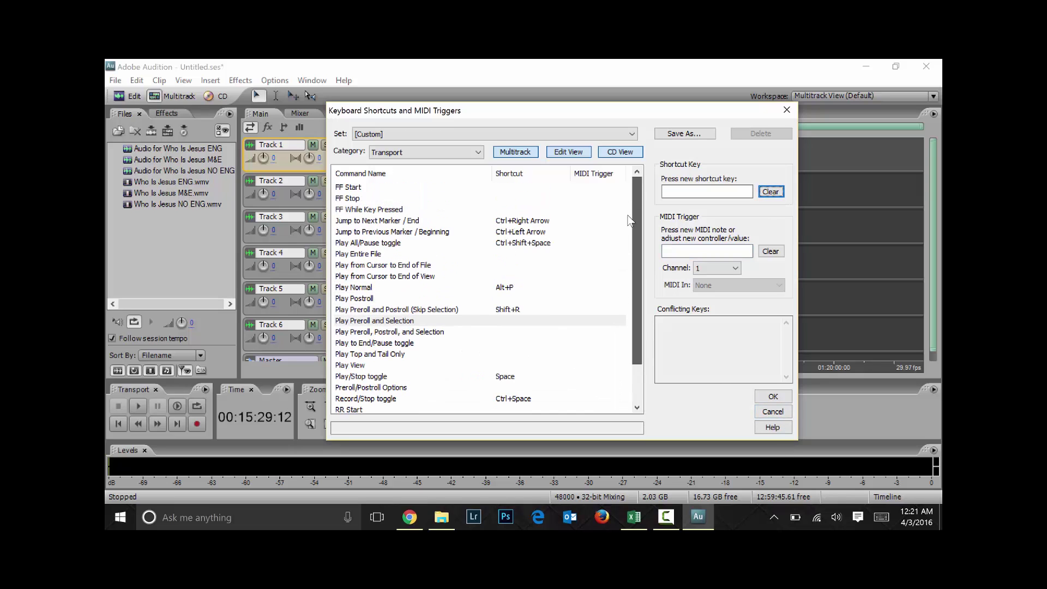
{"action": "scroll", "coordinate": [632, 273], "scroll_direction": "down", "scroll_amount": 1}
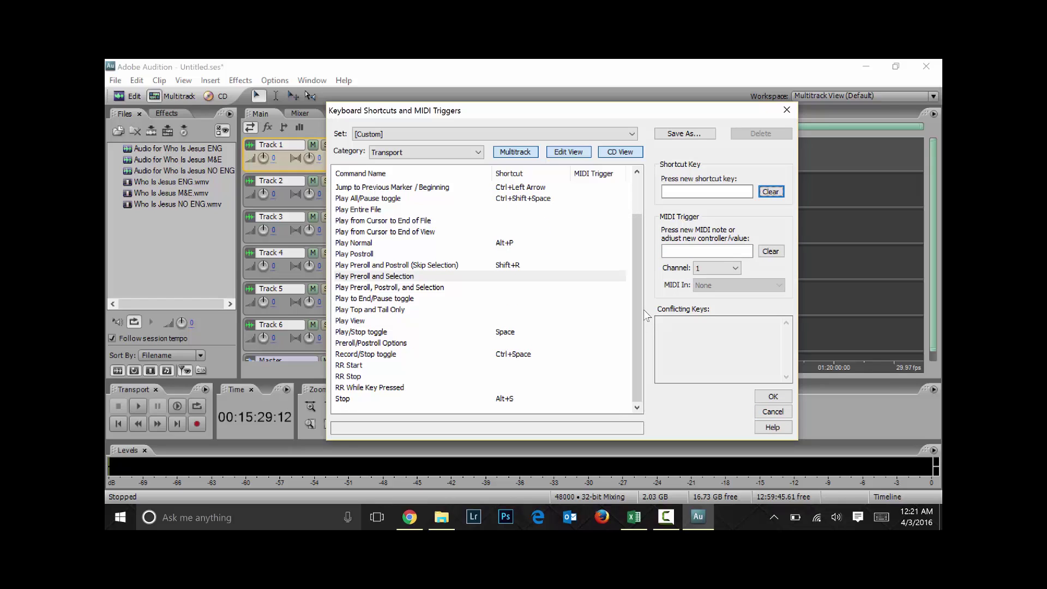
{"action": "left_click", "coordinate": [478, 152]}
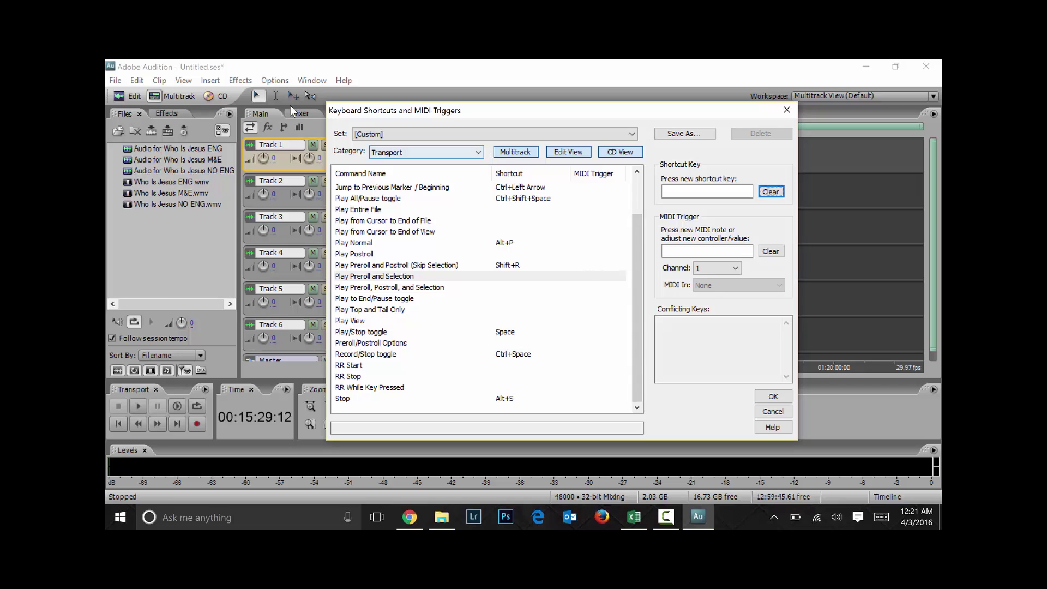
Show all categories and check the Edit Copy (1) and Edit Paste (1) shortcuts
{"action": "left_click", "coordinate": [393, 162]}
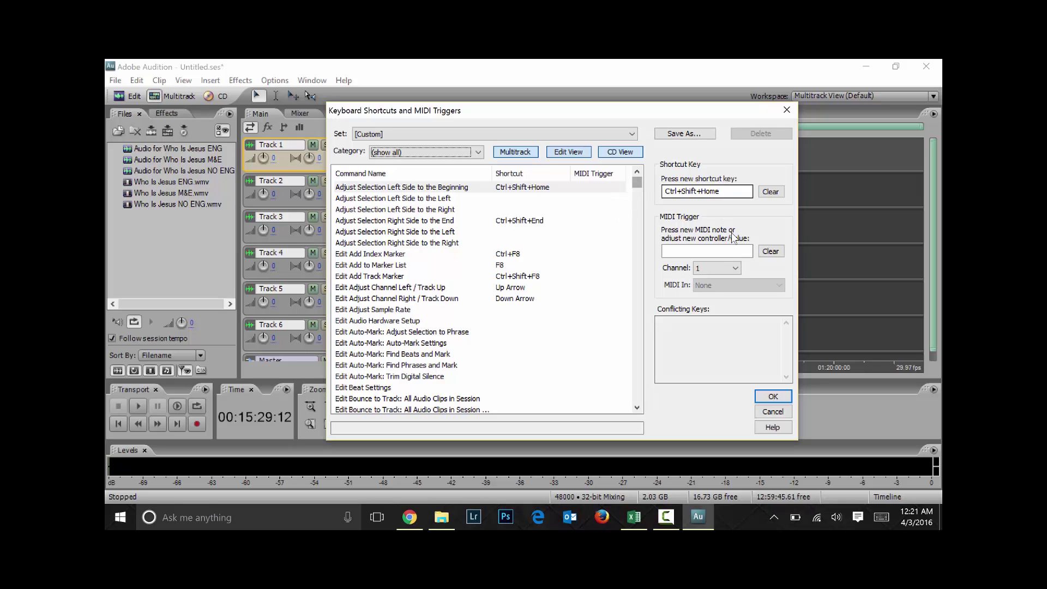
{"action": "left_click_drag", "start_coordinate": [640, 181], "coordinate": [639, 213]}
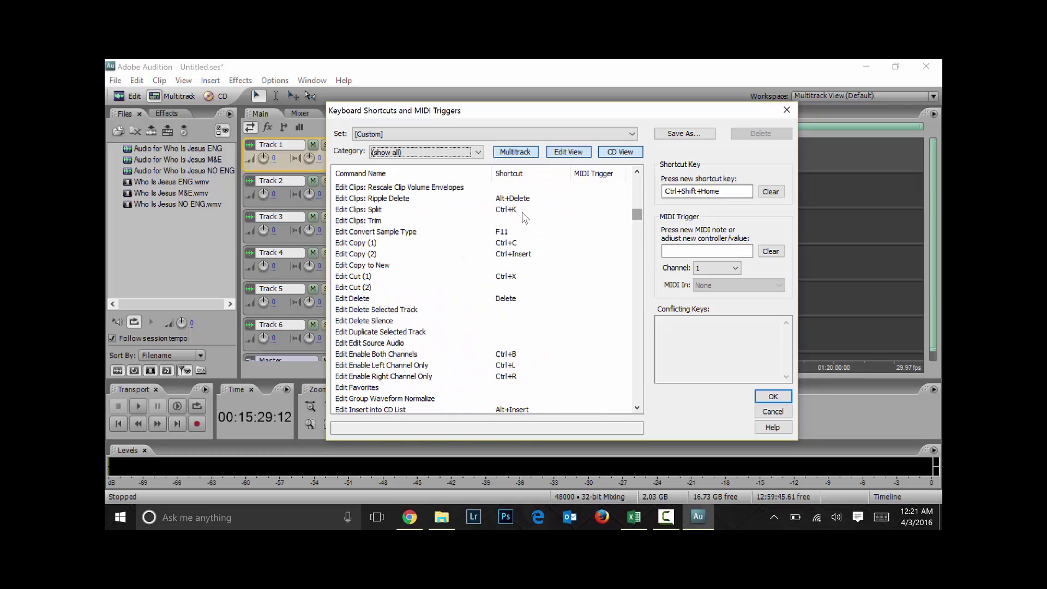
{"action": "left_click", "coordinate": [381, 243]}
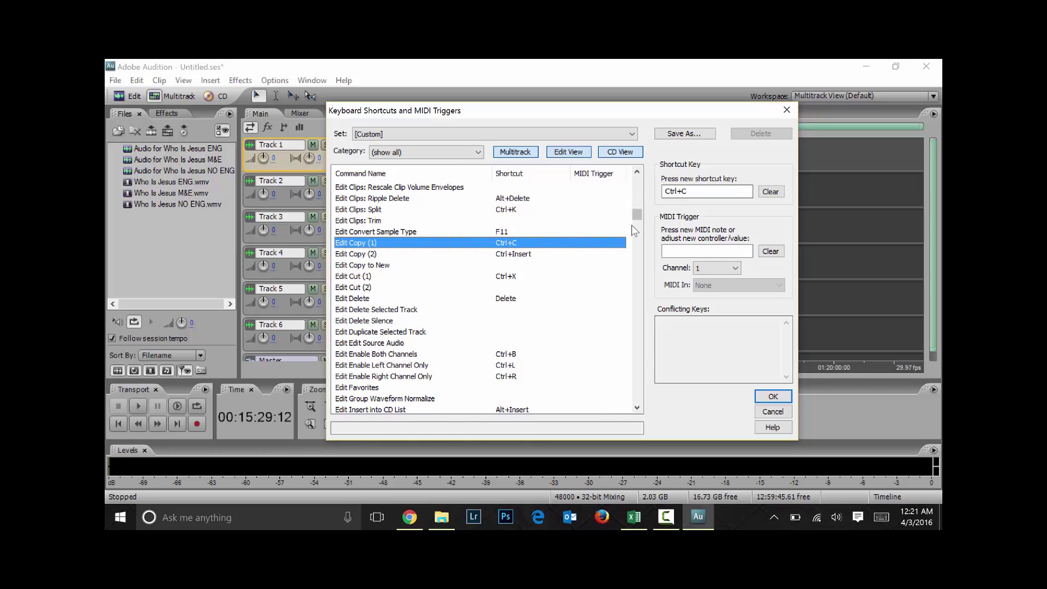
{"action": "left_click_drag", "start_coordinate": [637, 215], "coordinate": [637, 239]}
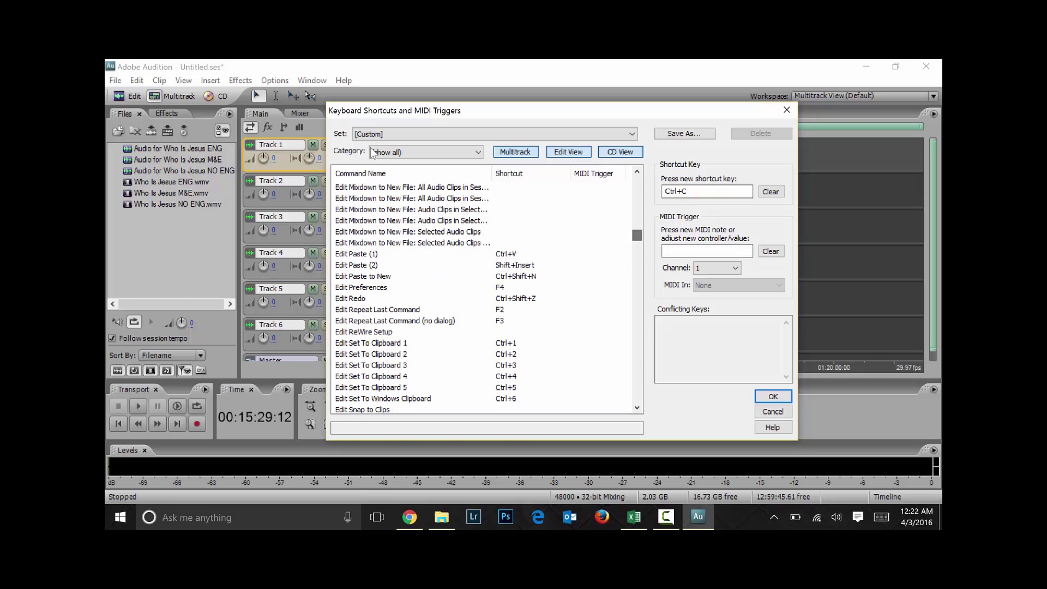
{"action": "left_click", "coordinate": [527, 257]}
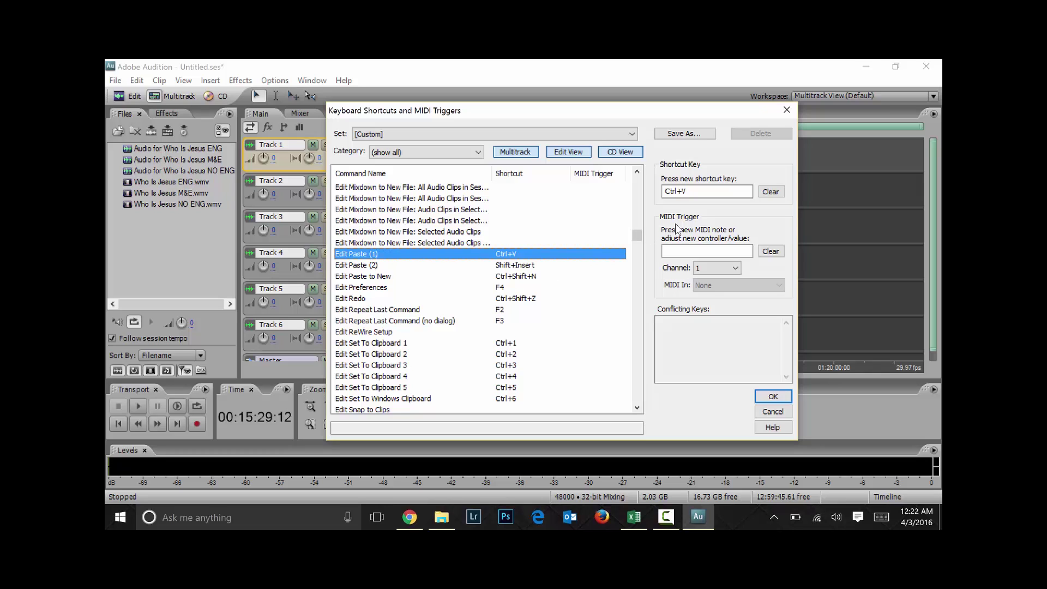
Select the Edit Paste (1) shortcut text, keep (show all), then Cancel the dialog
{"action": "left_click", "coordinate": [705, 190]}
{"action": "left_click_drag", "start_coordinate": [704, 189], "coordinate": [656, 191]}
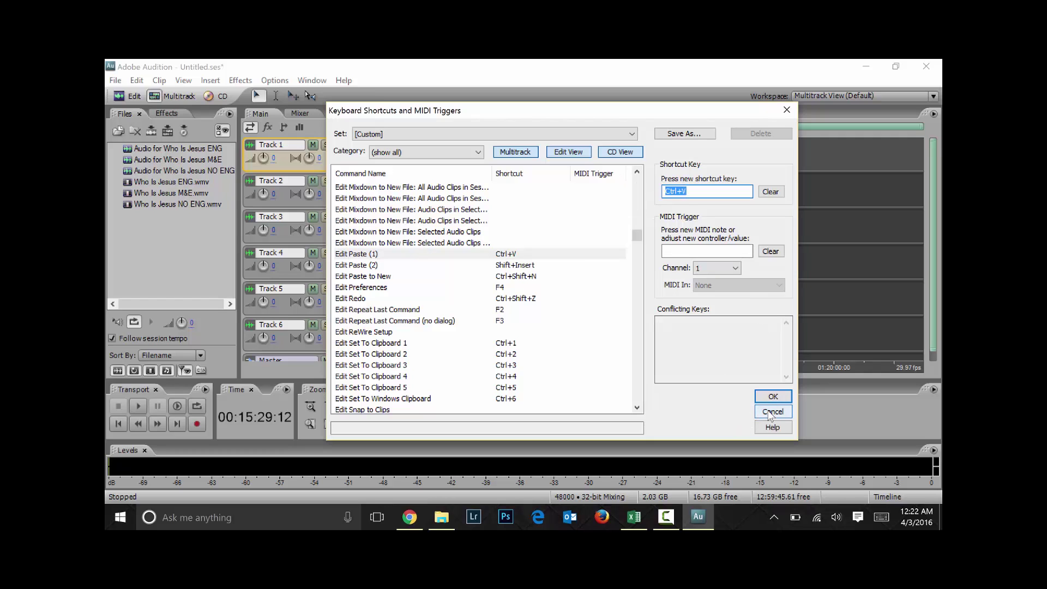
{"action": "left_click", "coordinate": [451, 155]}
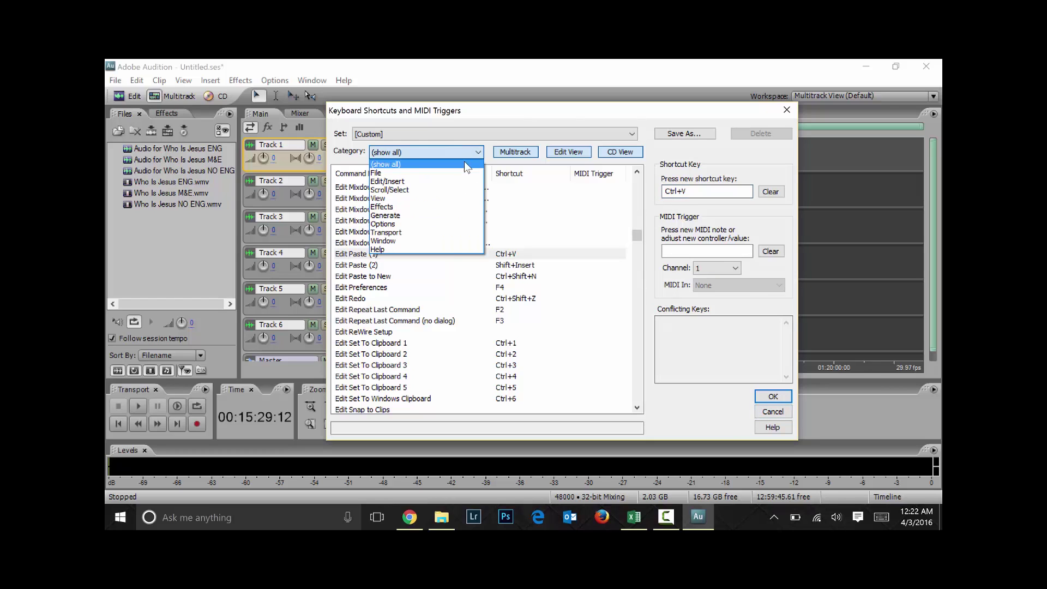
{"action": "left_click", "coordinate": [635, 237]}
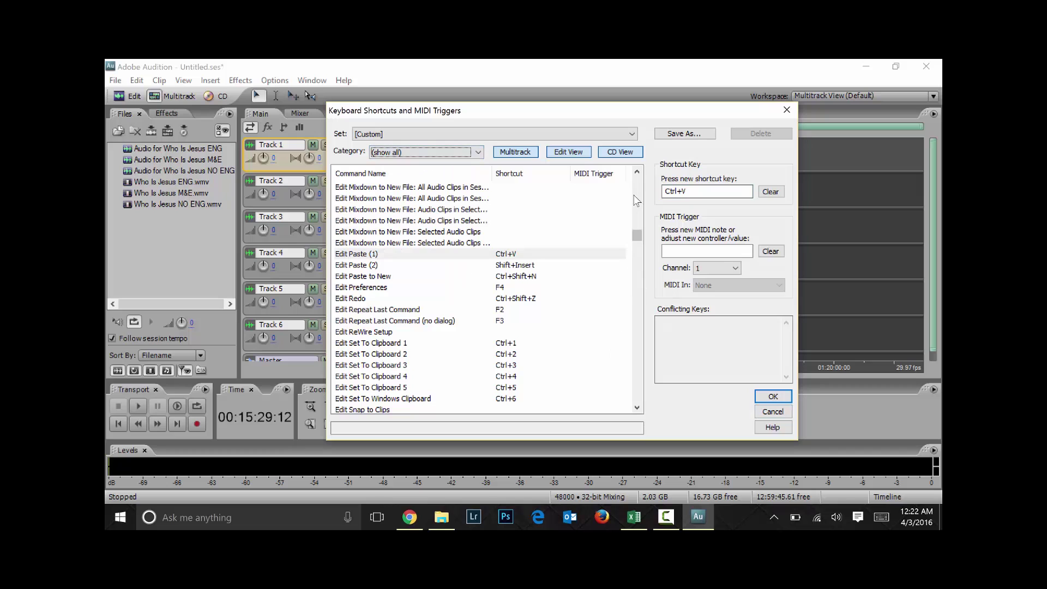
{"action": "left_click", "coordinate": [770, 411]}
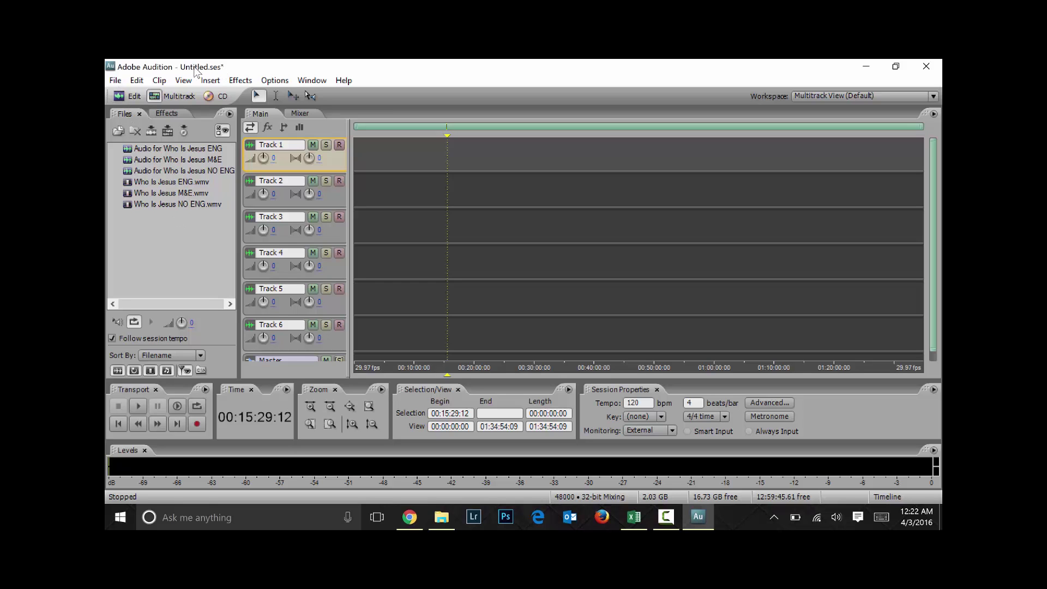
Start Save Session As and navigate to the F:\SAVE ALL TRANSLATION FILES folder
{"action": "left_click", "coordinate": [115, 80]}
{"action": "left_click", "coordinate": [158, 224]}
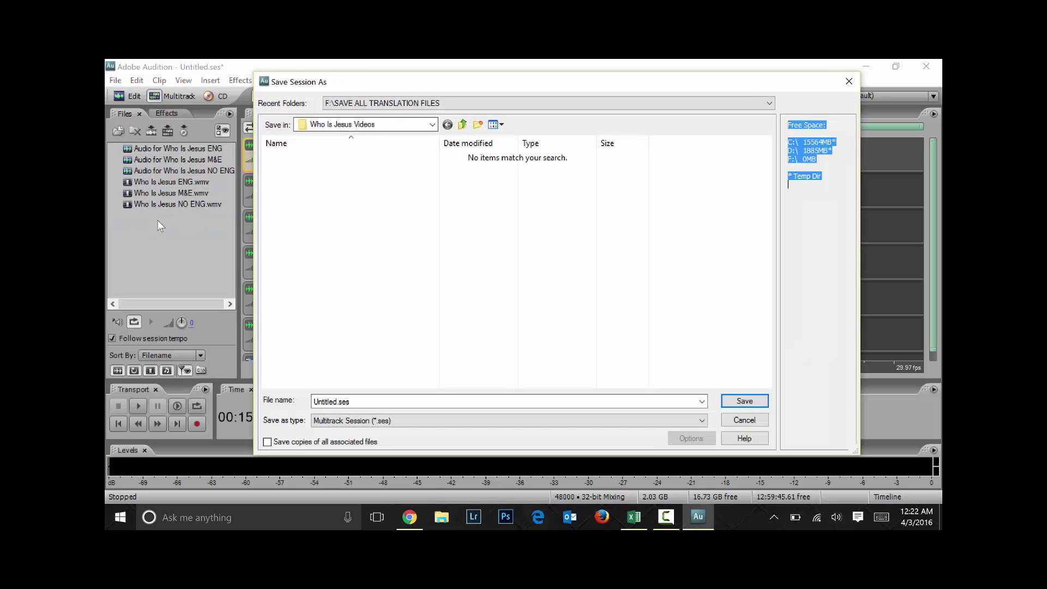
{"action": "left_click", "coordinate": [379, 130]}
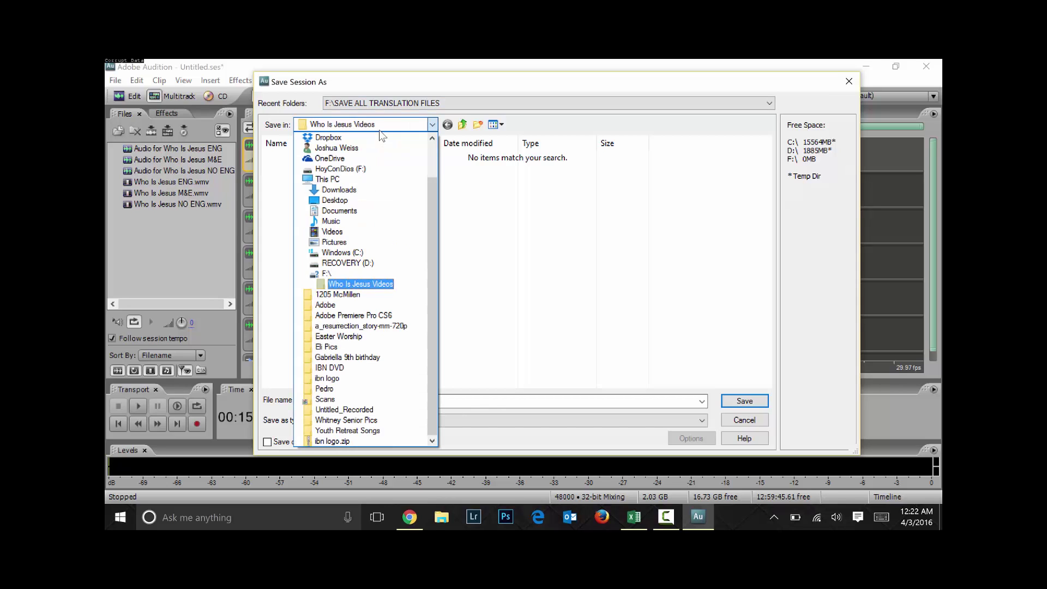
{"action": "key", "text": "Down"}
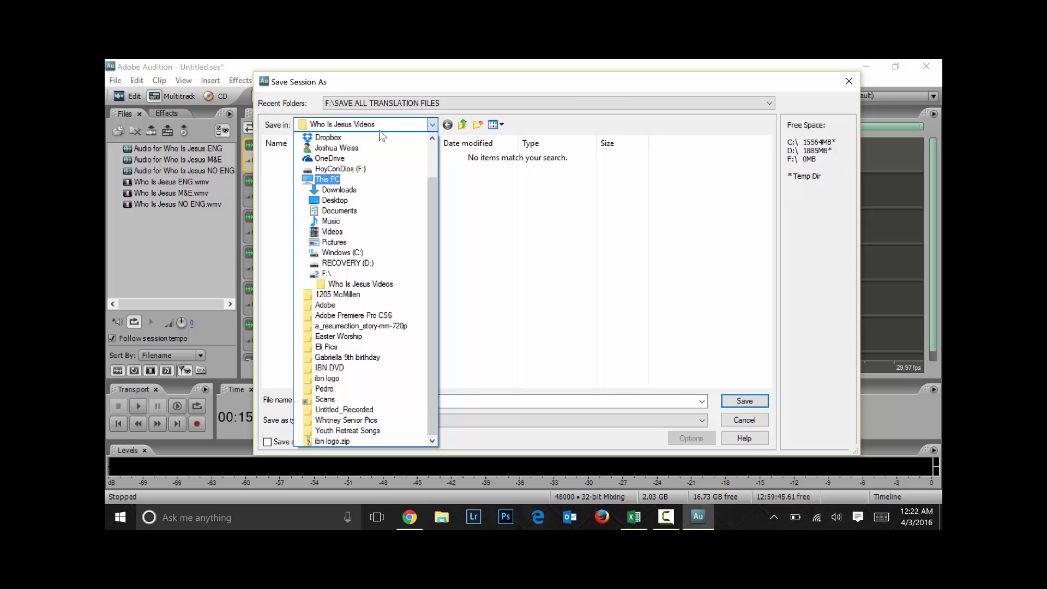
{"action": "key", "text": "Return"}
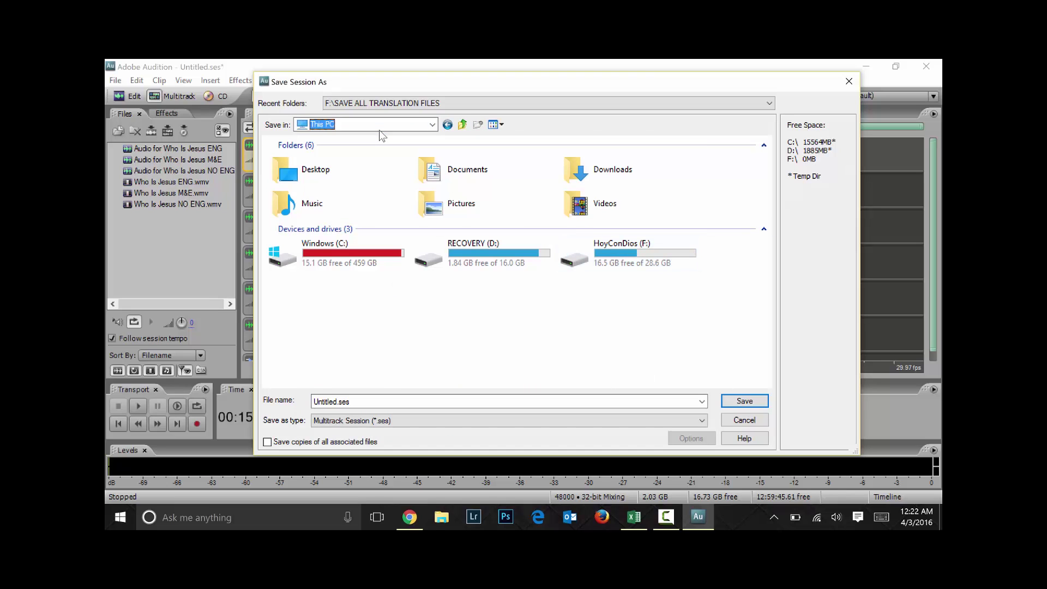
{"action": "key", "text": "Tab"}
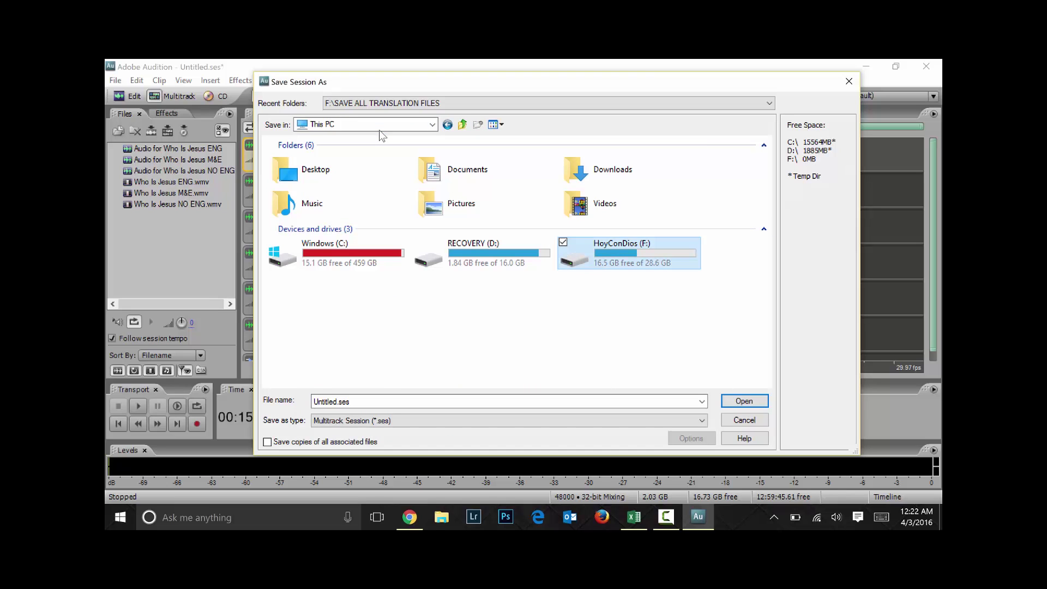
{"action": "key", "text": "Return"}
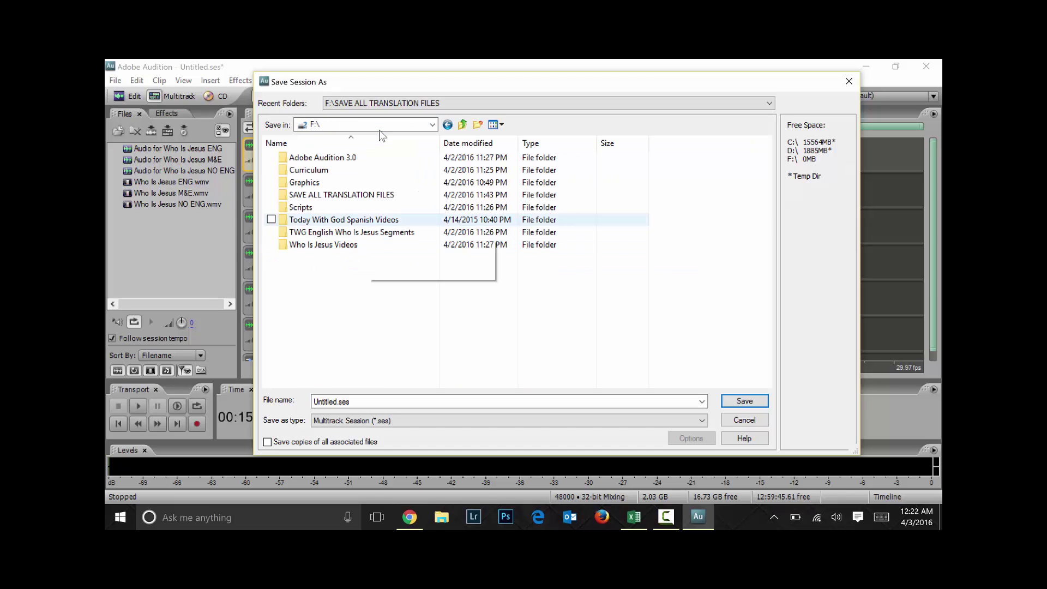
{"action": "key", "text": "Return"}
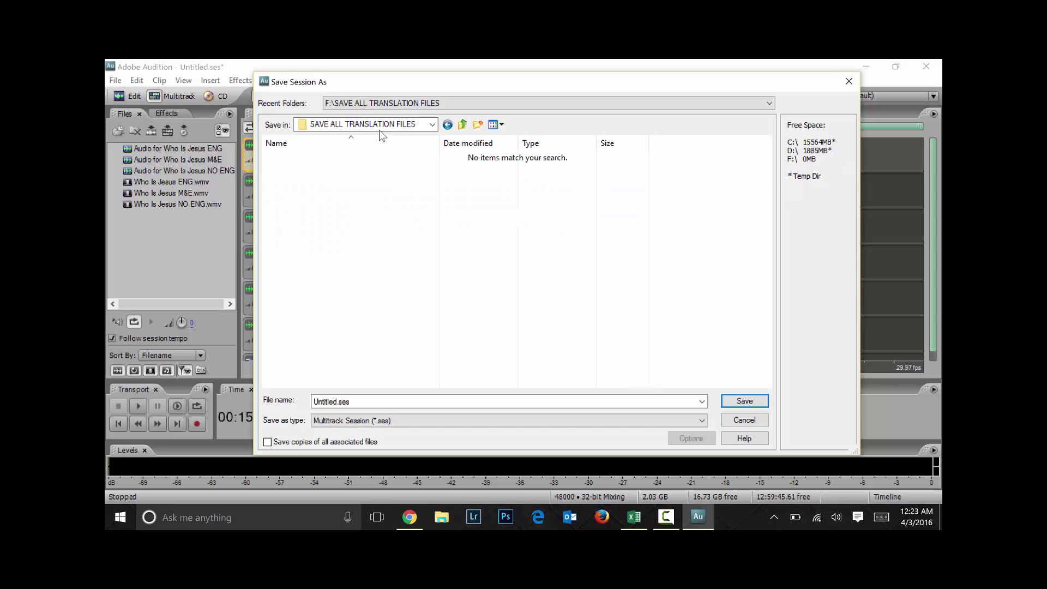
Name the session 'Who Is Jesus' and save it as a Multitrack Session
{"action": "key", "text": "End"}
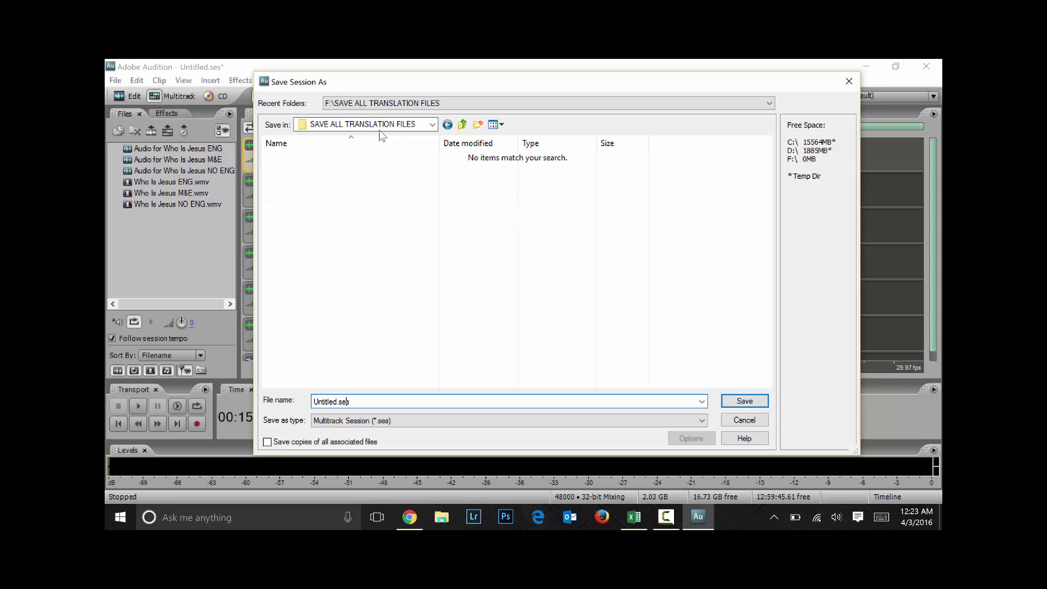
{"action": "key", "text": "shift+Left"}
{"action": "key", "text": "shift+Left"}
{"action": "key", "text": "shift+Left"}
{"action": "key", "text": "shift+Left"}
{"action": "key", "text": "shift+Left"}
{"action": "key", "text": "shift+Left"}
{"action": "key", "text": "shift+Left"}
{"action": "key", "text": "shift+Left"}
{"action": "type", "text": "Who Is Jesus"}
{"action": "key", "text": "Tab"}
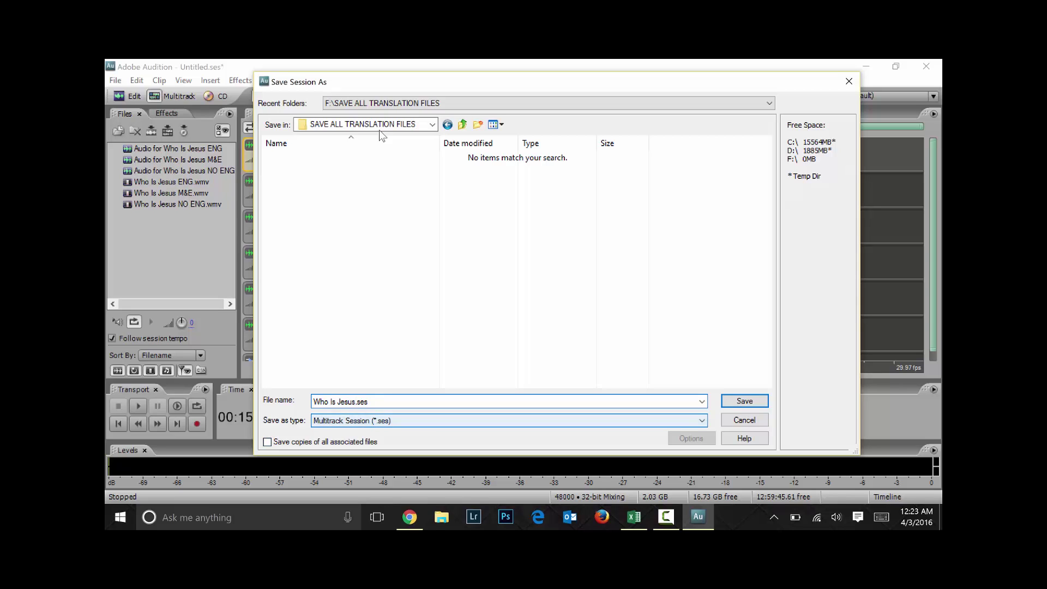
{"action": "key", "text": "Return"}
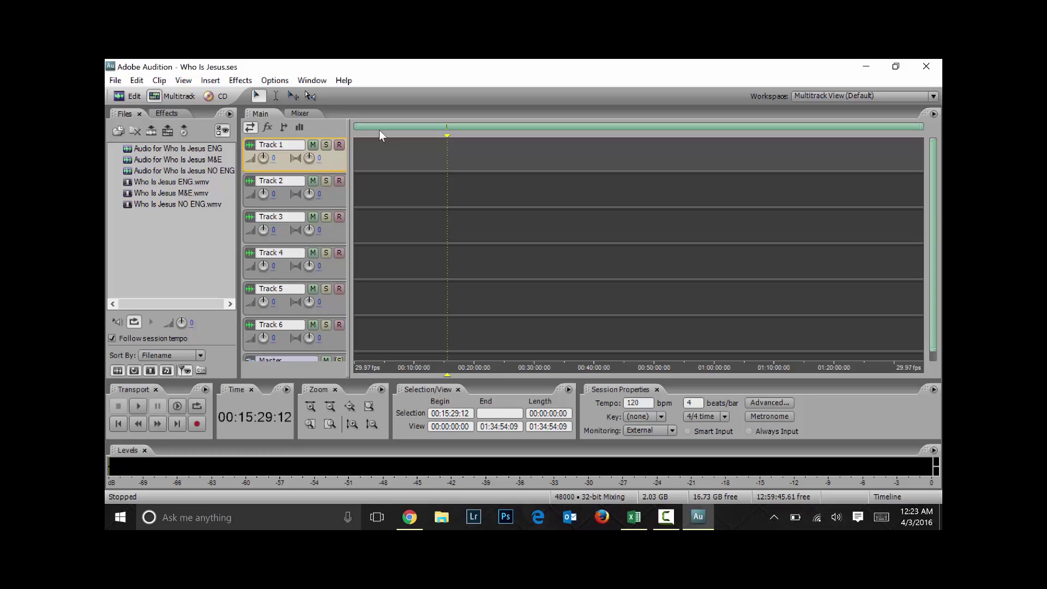
{"action": "key", "text": "shift+F10"}
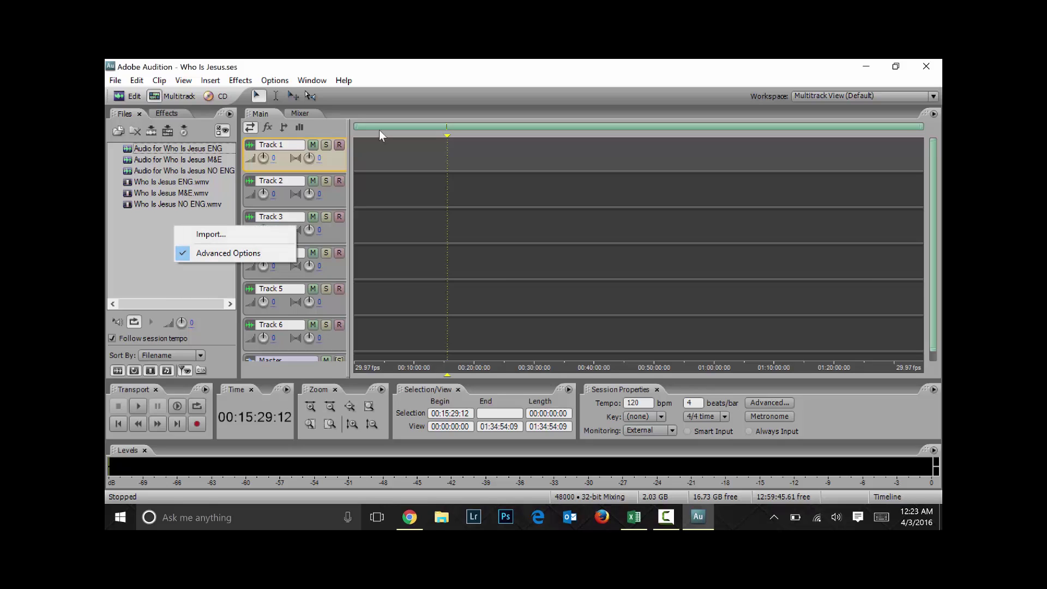
{"action": "key", "text": "Down"}
{"action": "key", "text": "Return"}
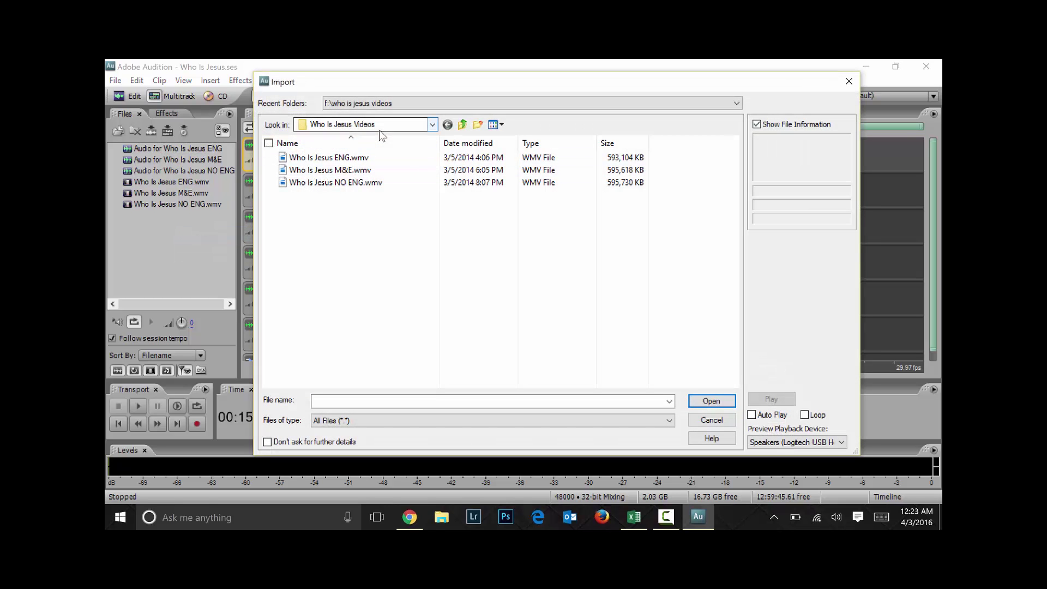
{"action": "key", "text": "BackSpace"}
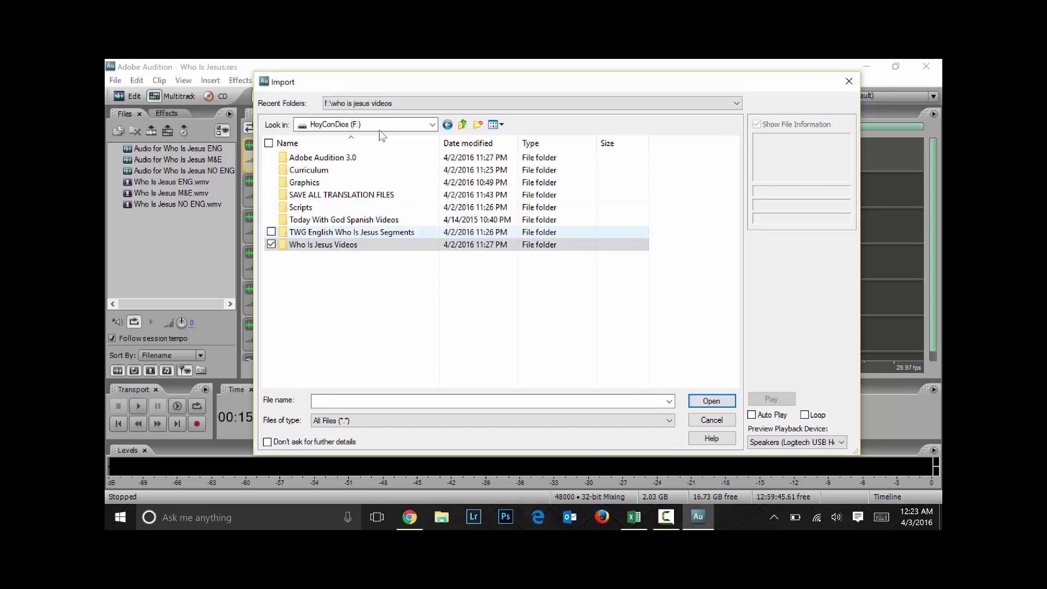
{"action": "key", "text": "Up"}
{"action": "key", "text": "Return"}
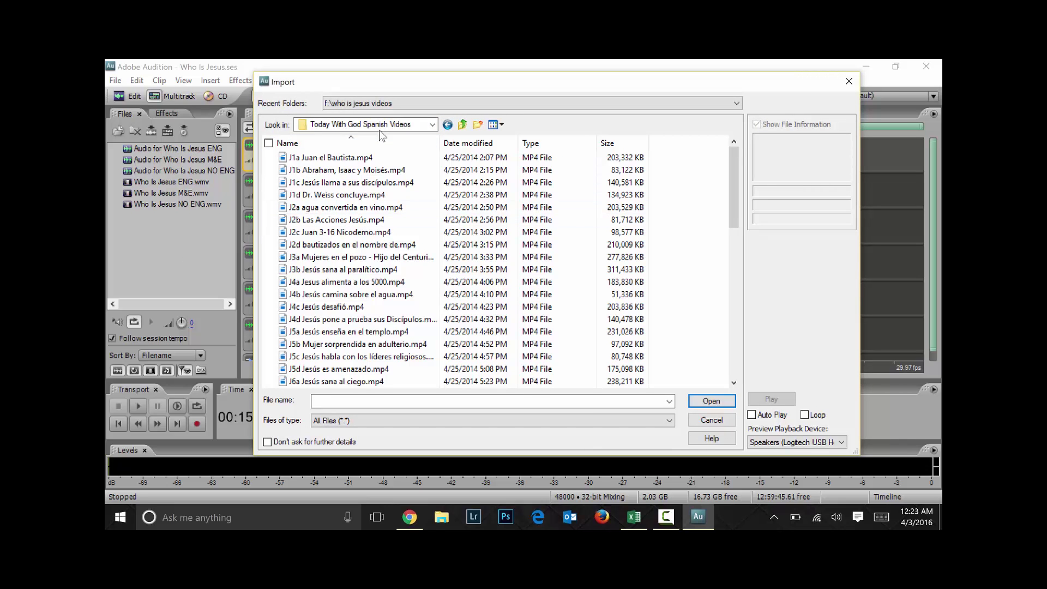
{"action": "scroll", "coordinate": [379, 130], "scroll_direction": "down", "scroll_amount": 12}
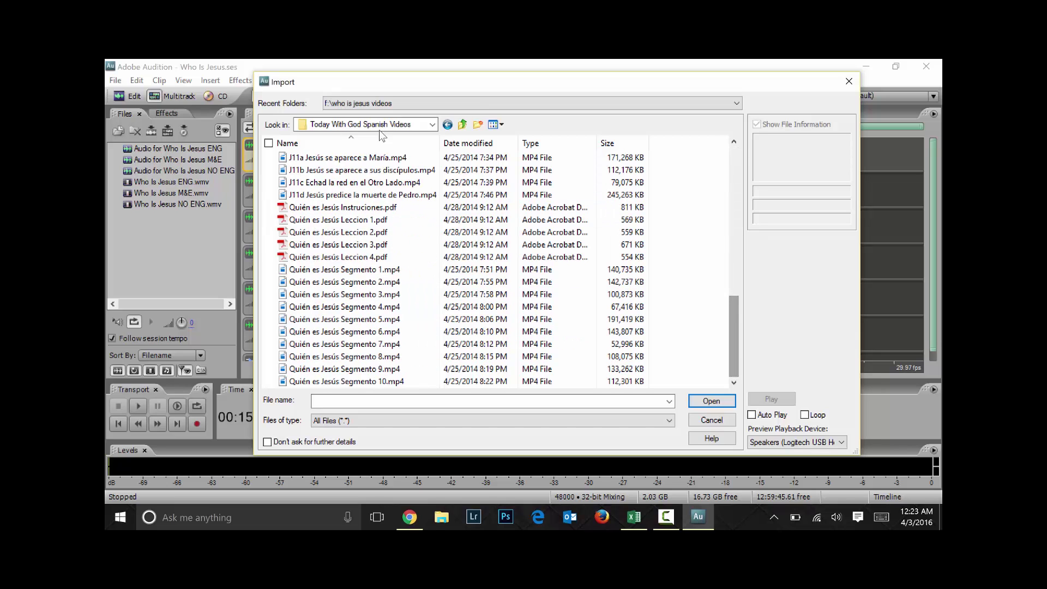
{"action": "key", "text": "Tab"}
{"action": "key", "text": "space"}
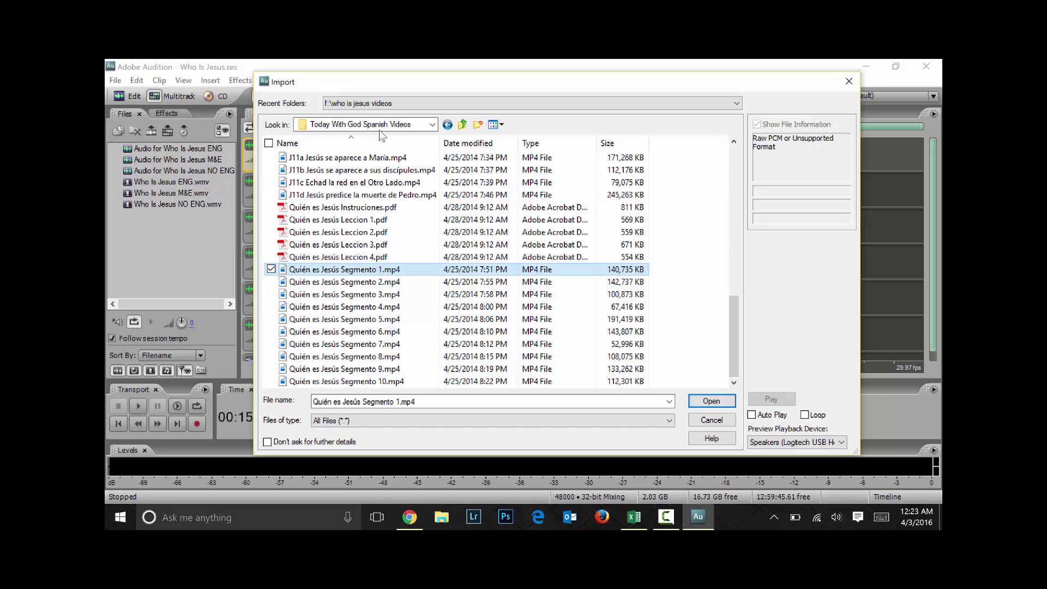
{"action": "key", "text": "shift+End"}
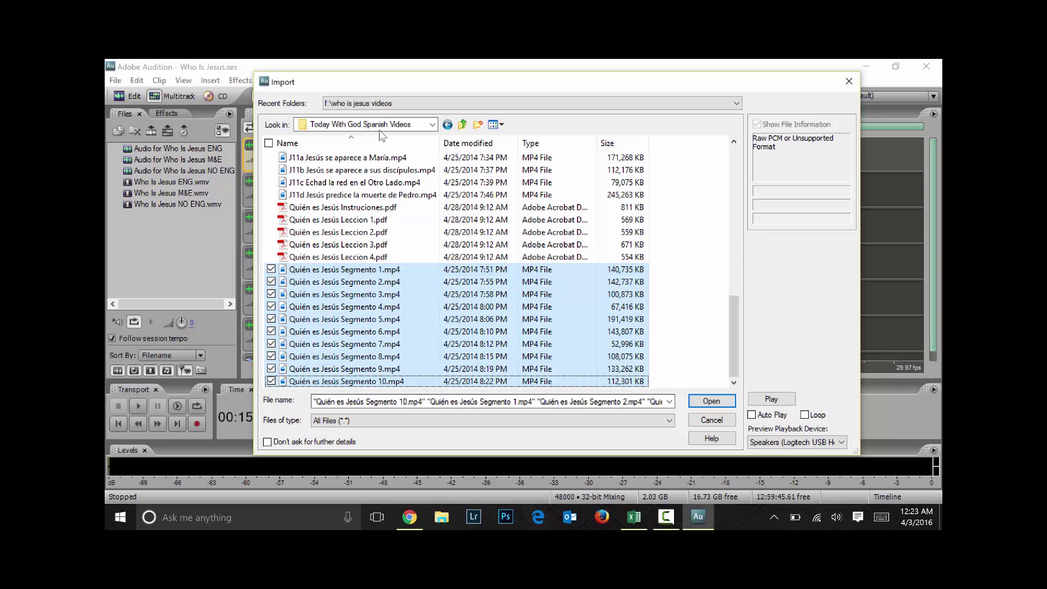
{"action": "key", "text": "Return"}
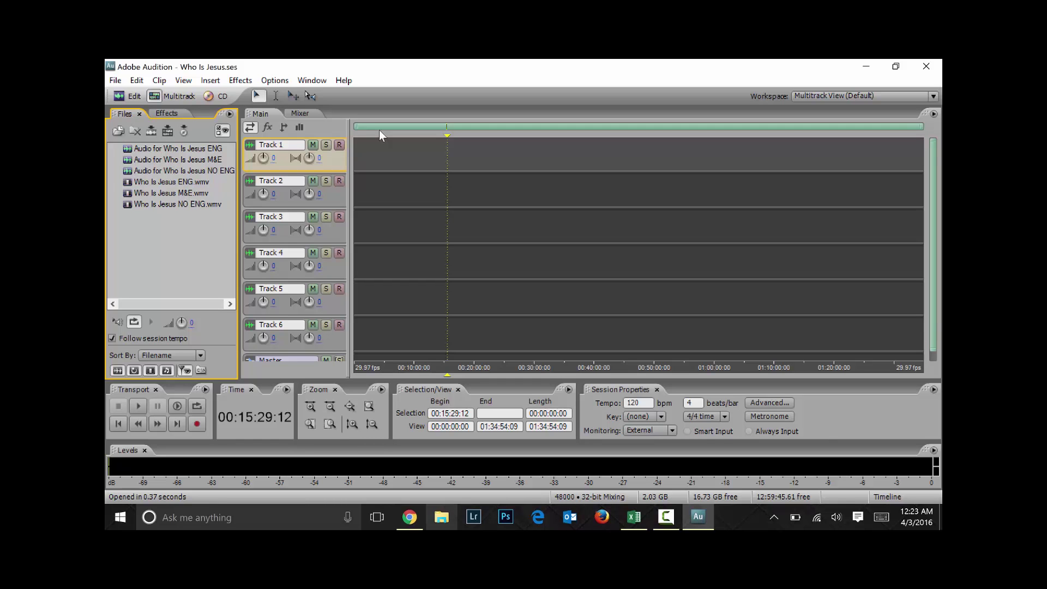
{"action": "key", "text": "Down"}
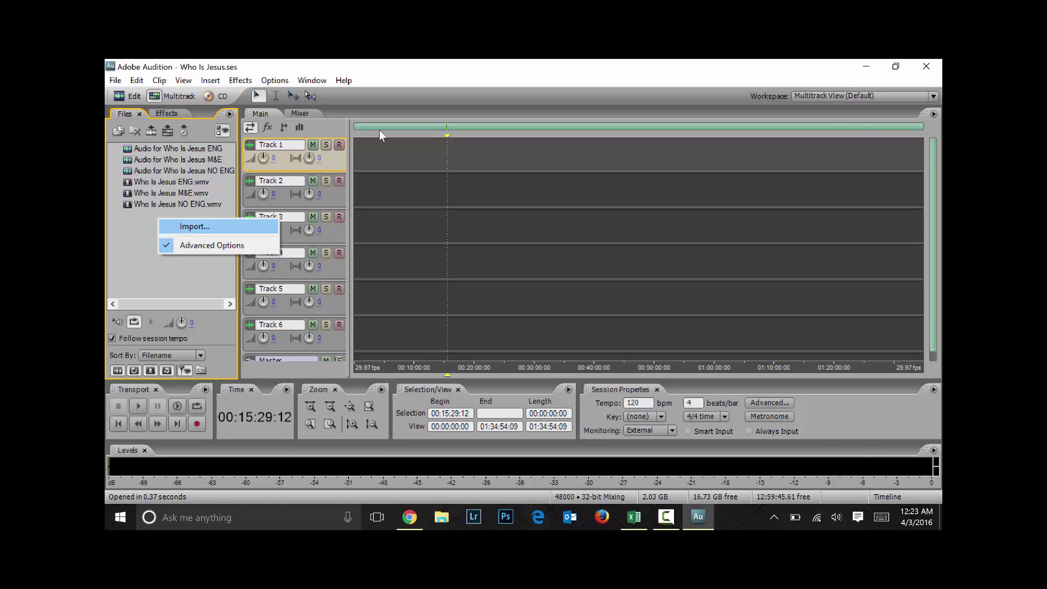
{"action": "key", "text": "Return"}
{"action": "scroll", "coordinate": [382, 262], "scroll_direction": "down", "scroll_amount": 10}
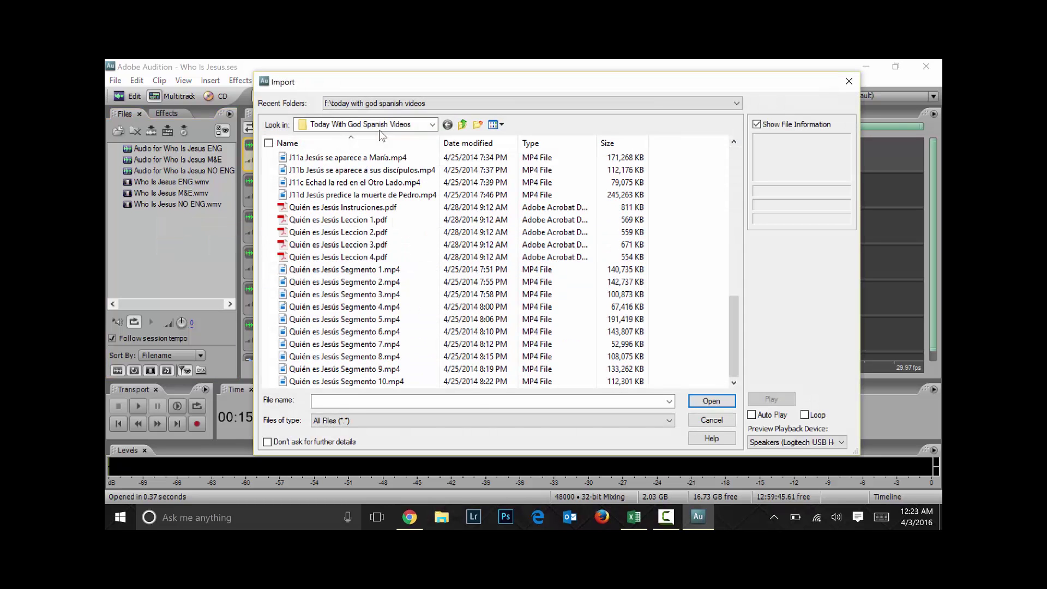
{"action": "left_click", "coordinate": [343, 269]}
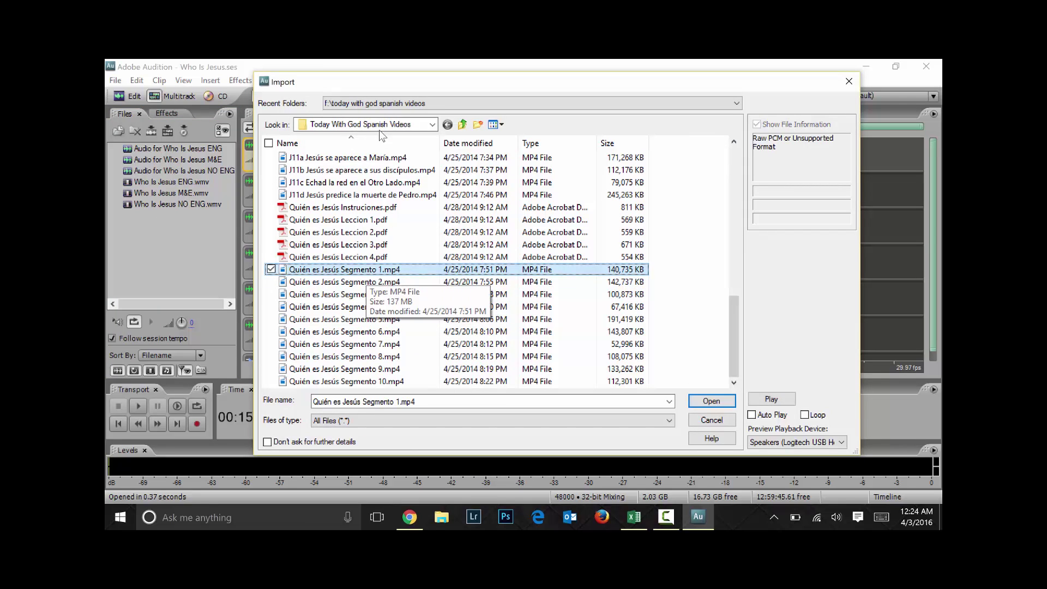
{"action": "key", "text": "shift+Down"}
{"action": "key", "text": "shift+Down"}
{"action": "key", "text": "shift+Down"}
{"action": "key", "text": "shift+Down"}
{"action": "key", "text": "shift+Down"}
{"action": "key", "text": "shift+Down"}
{"action": "key", "text": "shift+Down"}
{"action": "key", "text": "shift+Down"}
{"action": "key", "text": "shift+Down"}
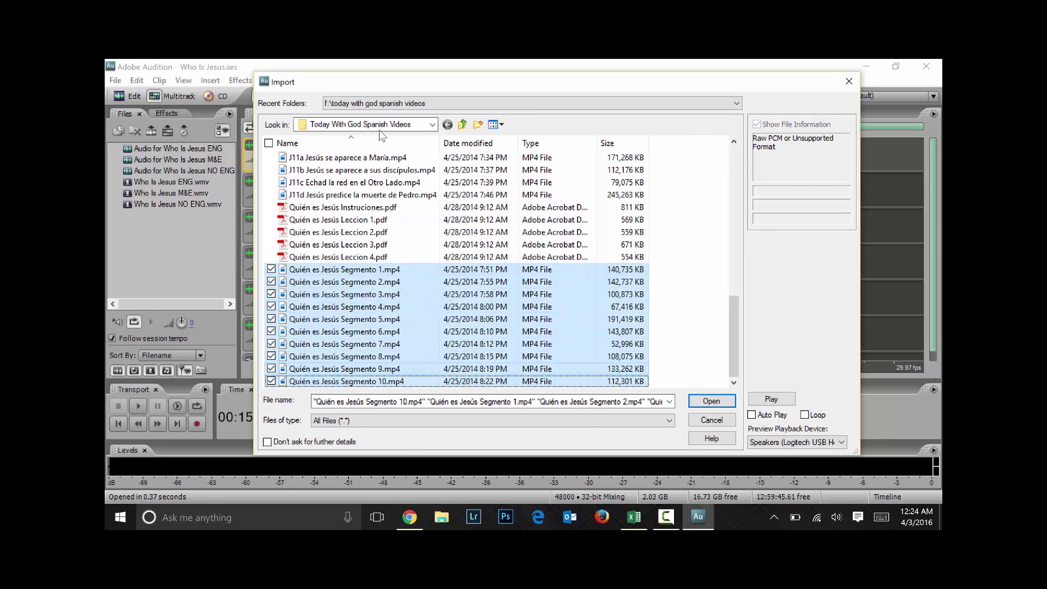
{"action": "left_click", "coordinate": [344, 282]}
{"action": "key", "text": "Up"}
{"action": "key", "text": "Up"}
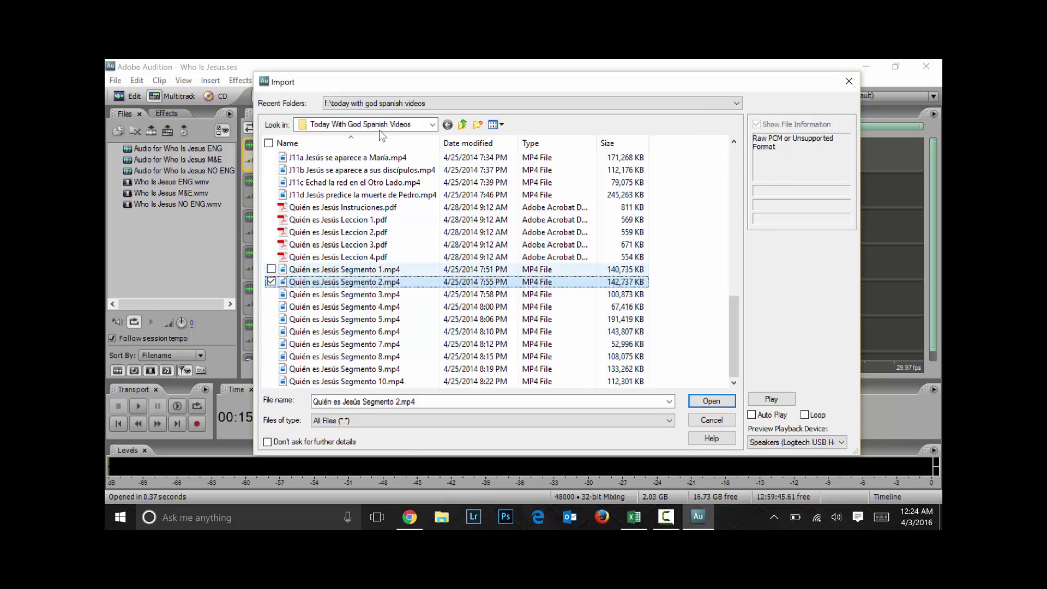
{"action": "key", "text": "Down"}
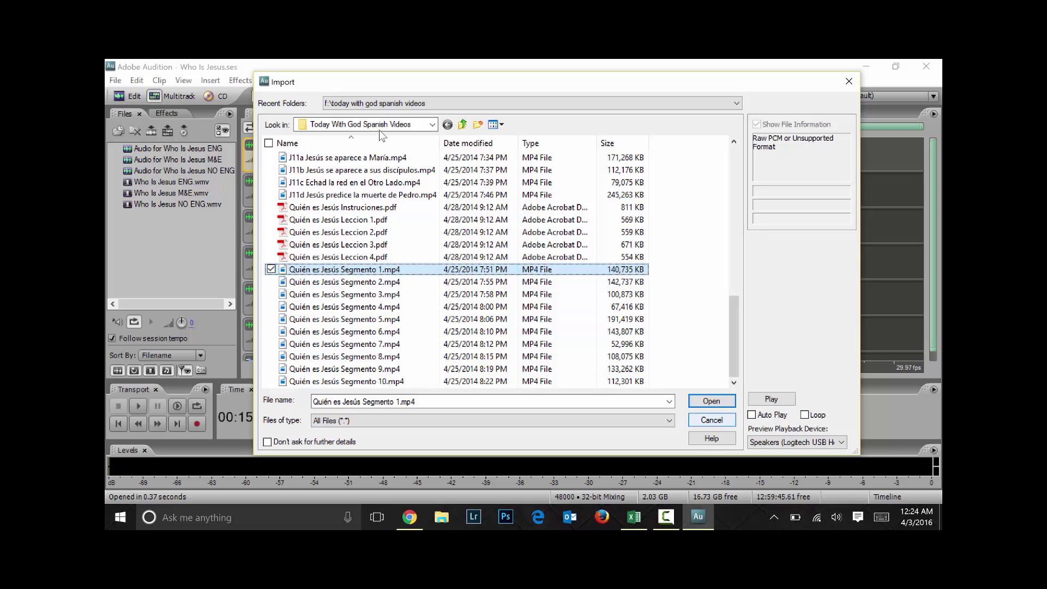
{"action": "key", "text": "Escape"}
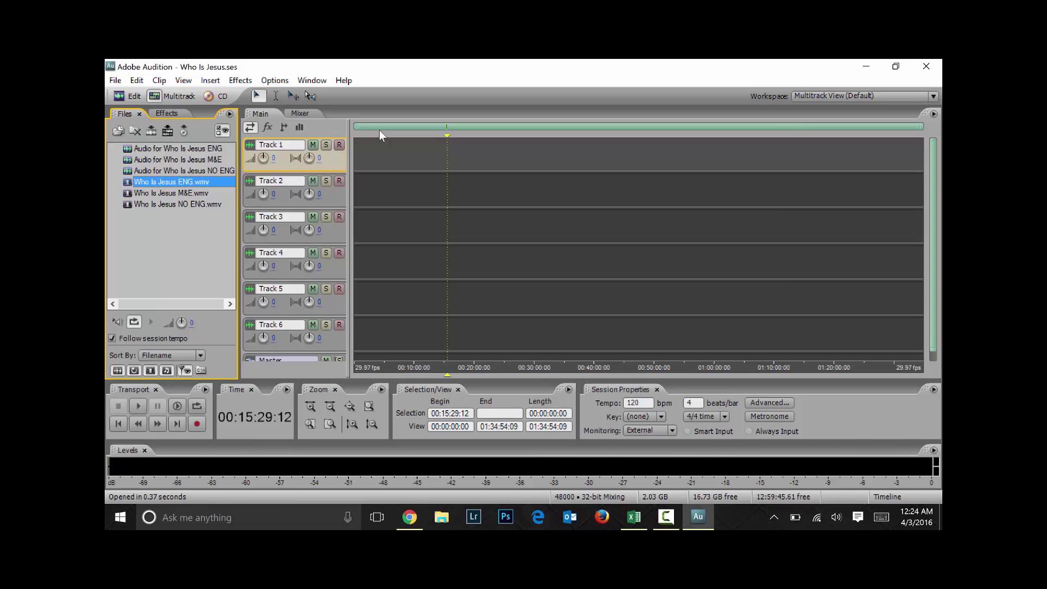
Drop Who Is Jesus ENG.wmv onto the Video track and dock its preview as a tab beside Main and Mixer
{"action": "mouse_move", "coordinate": [164, 182]}
{"action": "left_mouse_down"}
{"action": "mouse_move", "coordinate": [317, 179]}
{"action": "mouse_move", "coordinate": [365, 152]}
{"action": "mouse_move", "coordinate": [422, 167]}
{"action": "mouse_move", "coordinate": [388, 149]}
{"action": "mouse_move", "coordinate": [415, 152]}
{"action": "left_mouse_up"}
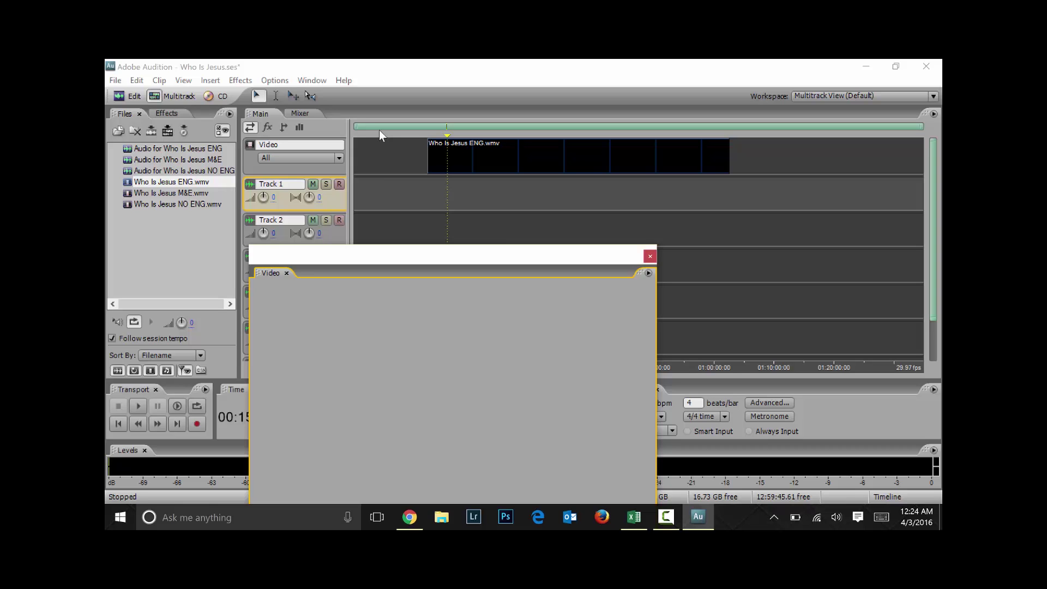
{"action": "mouse_move", "coordinate": [380, 136]}
{"action": "left_mouse_down"}
{"action": "mouse_move", "coordinate": [423, 131]}
{"action": "mouse_move", "coordinate": [421, 143]}
{"action": "mouse_move", "coordinate": [452, 143]}
{"action": "mouse_move", "coordinate": [381, 135]}
{"action": "left_mouse_up"}
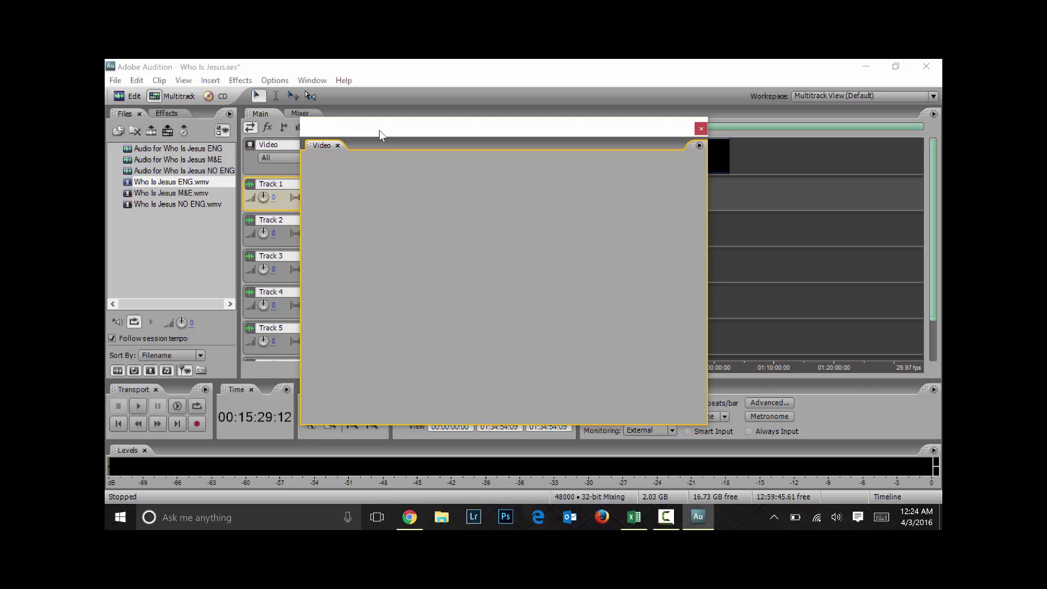
{"action": "left_click_drag", "start_coordinate": [380, 130], "coordinate": [409, 236]}
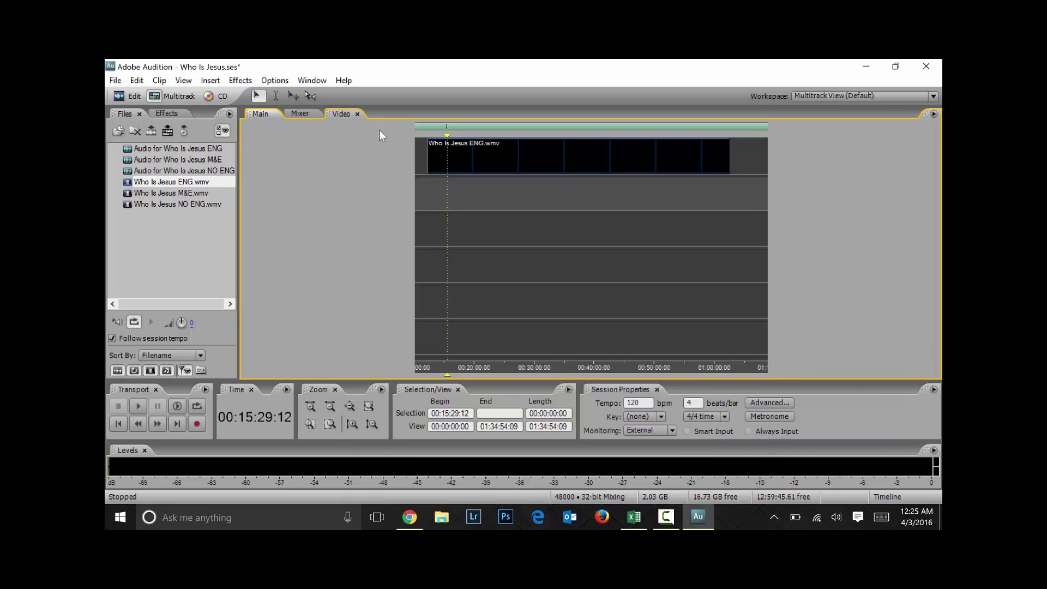
Switch between the Main, Mixer and Video panels, including via Alt+1, Alt+2 and Alt+3
{"action": "left_click", "coordinate": [261, 113]}
{"action": "left_click", "coordinate": [300, 114]}
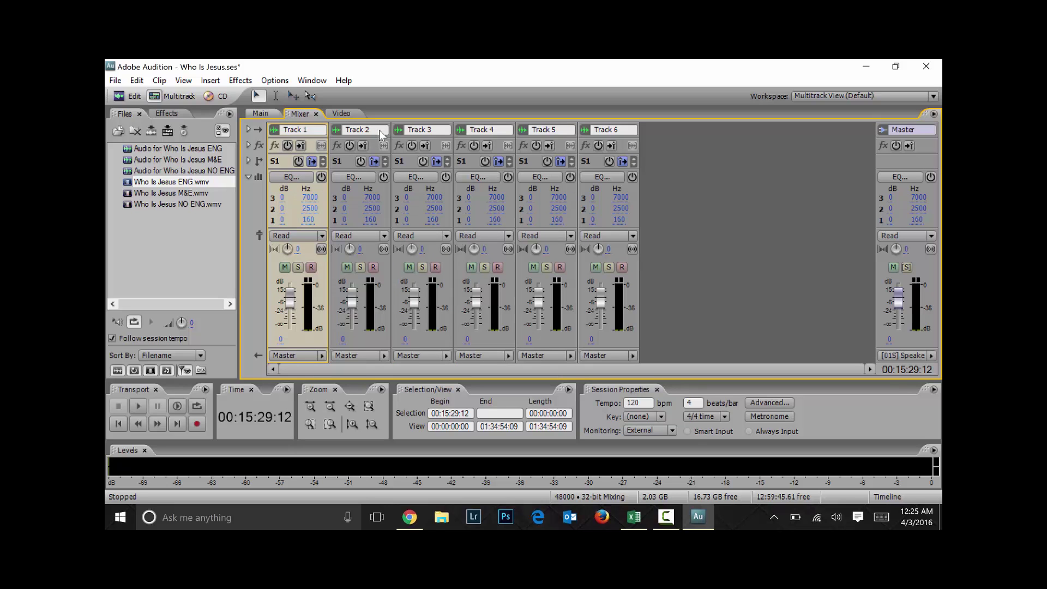
{"action": "left_click", "coordinate": [261, 114]}
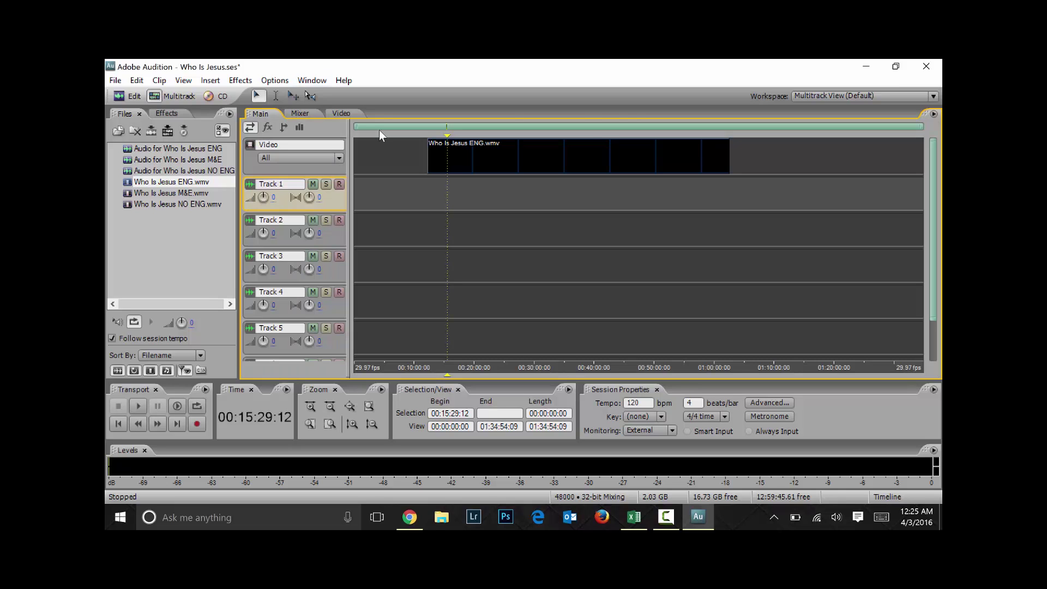
{"action": "key", "text": "alt+2"}
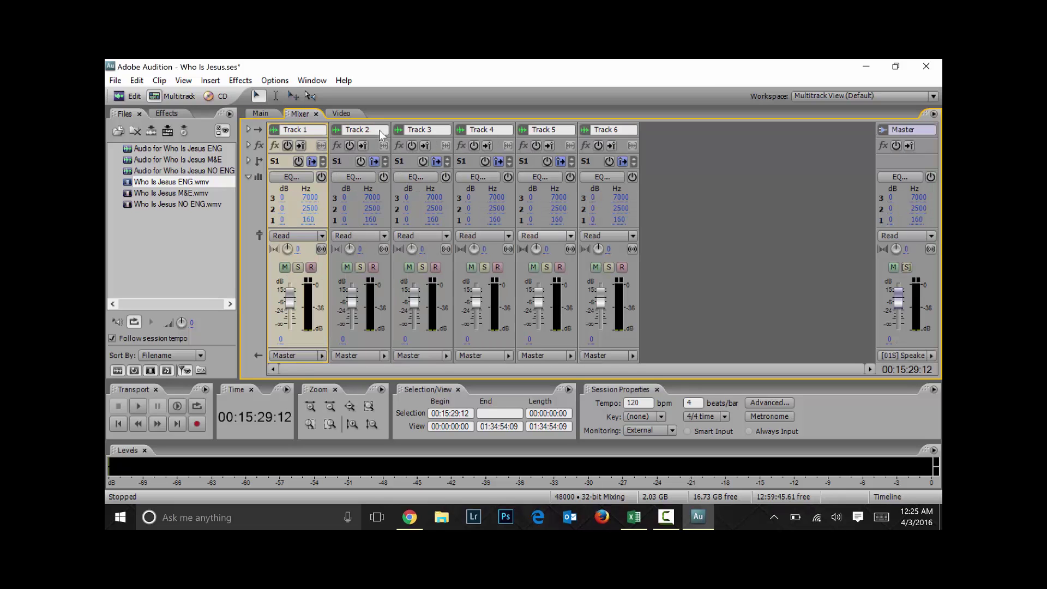
{"action": "key", "text": "alt+3"}
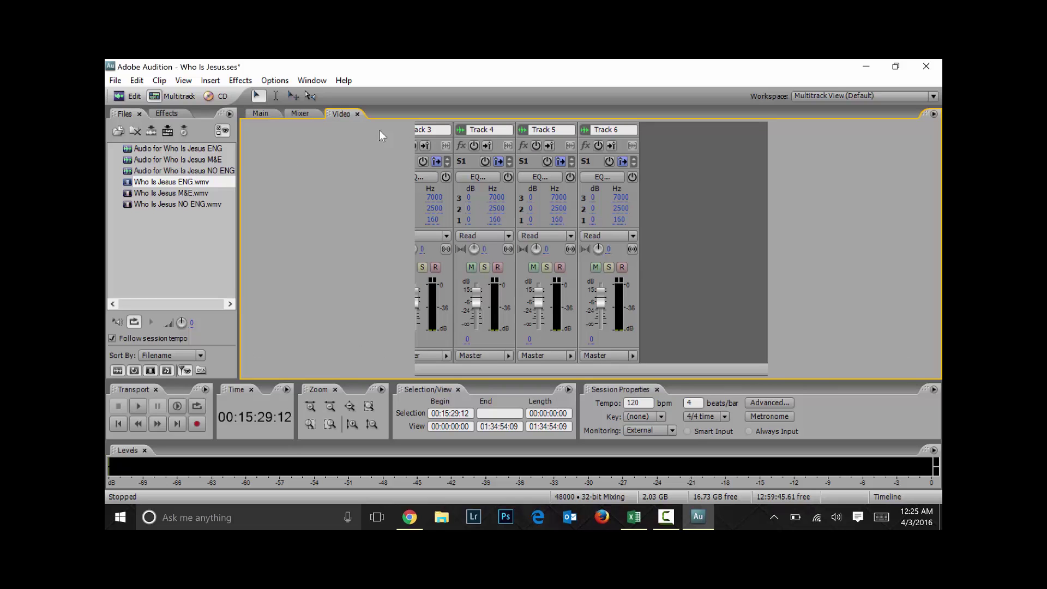
{"action": "key", "text": "alt+1"}
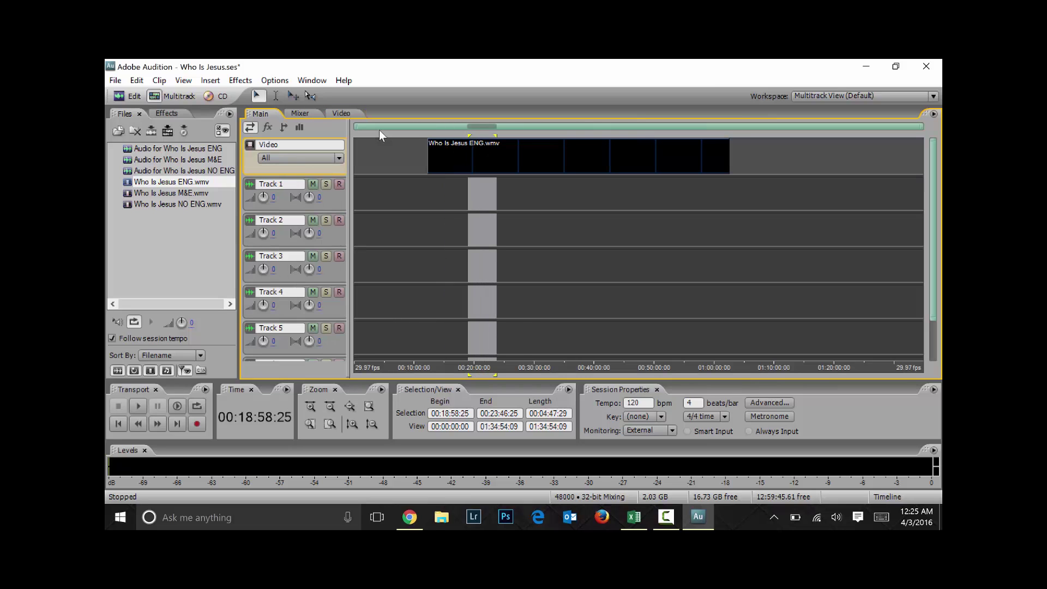
Play from about 00:28:02 to check the Video preview, then pull the Video tab out to dock separately
{"action": "left_click", "coordinate": [523, 229]}
{"action": "key", "text": "space"}
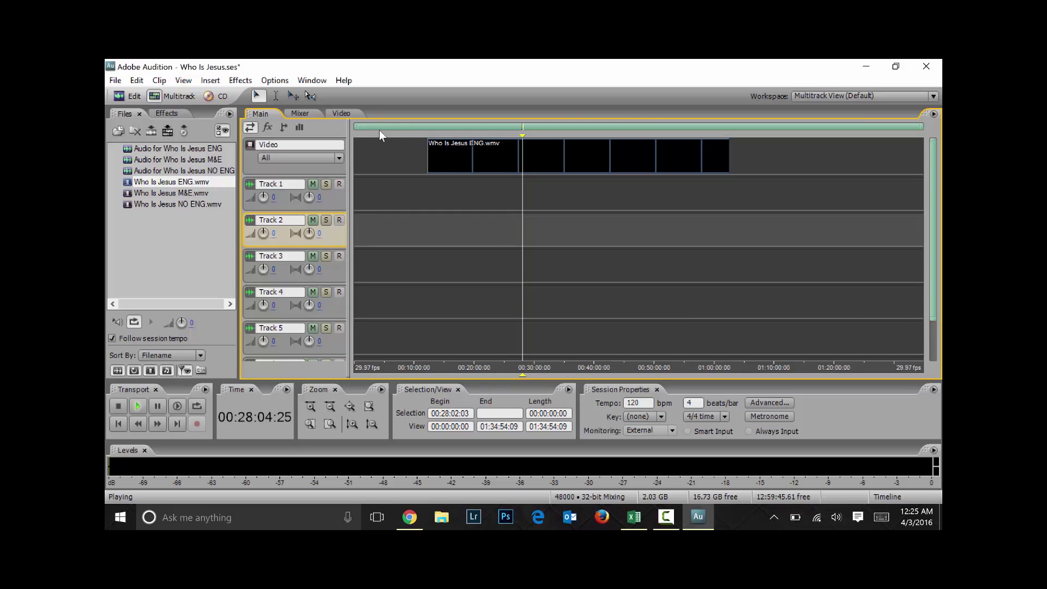
{"action": "key", "text": "alt+3"}
{"action": "key", "text": "space"}
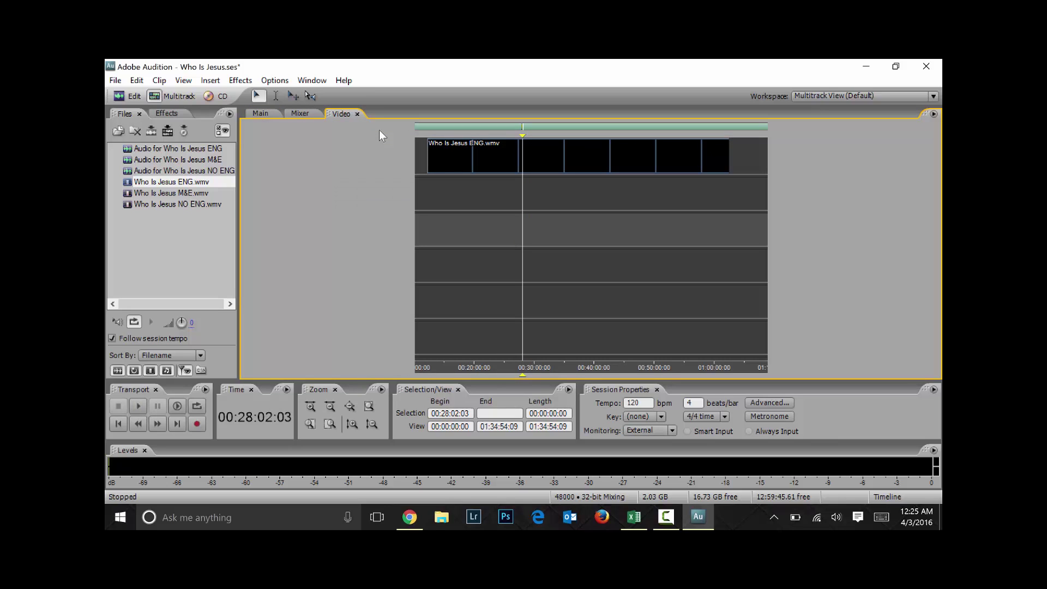
{"action": "key", "text": "alt+1"}
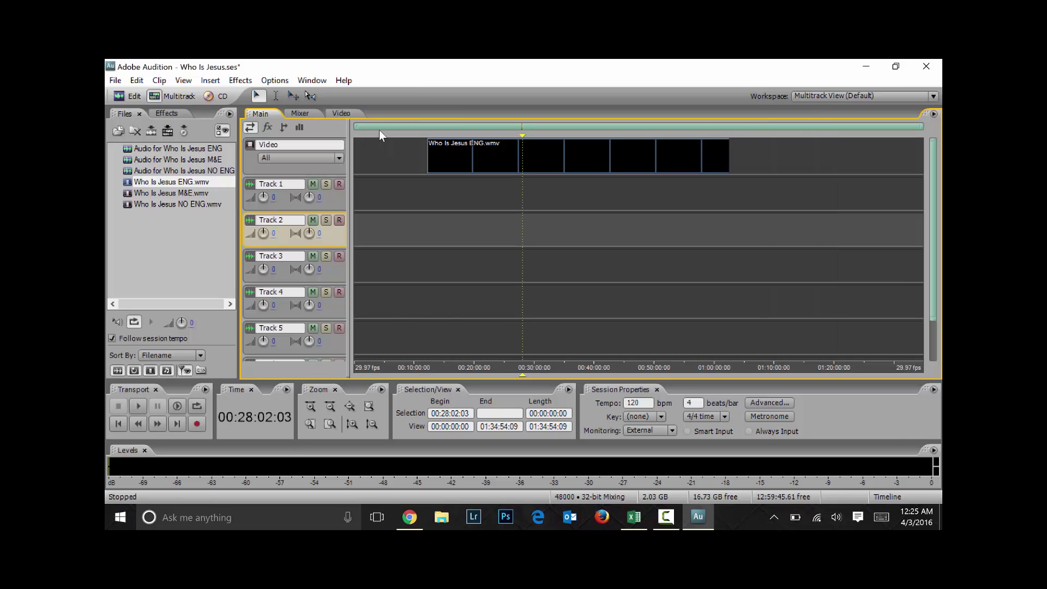
{"action": "key", "text": "space"}
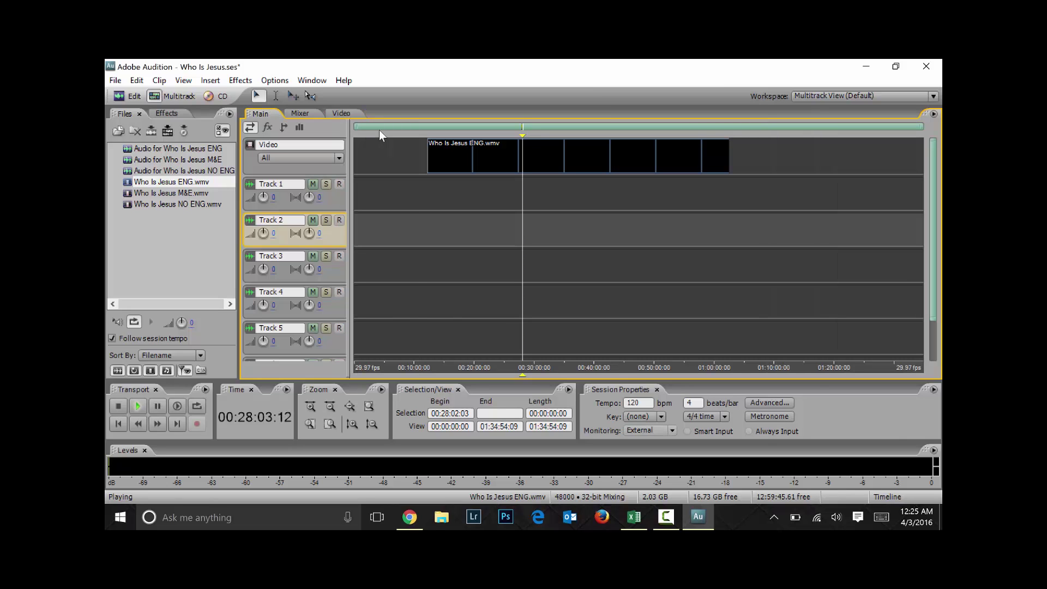
{"action": "key", "text": "alt+3"}
{"action": "key", "text": "space"}
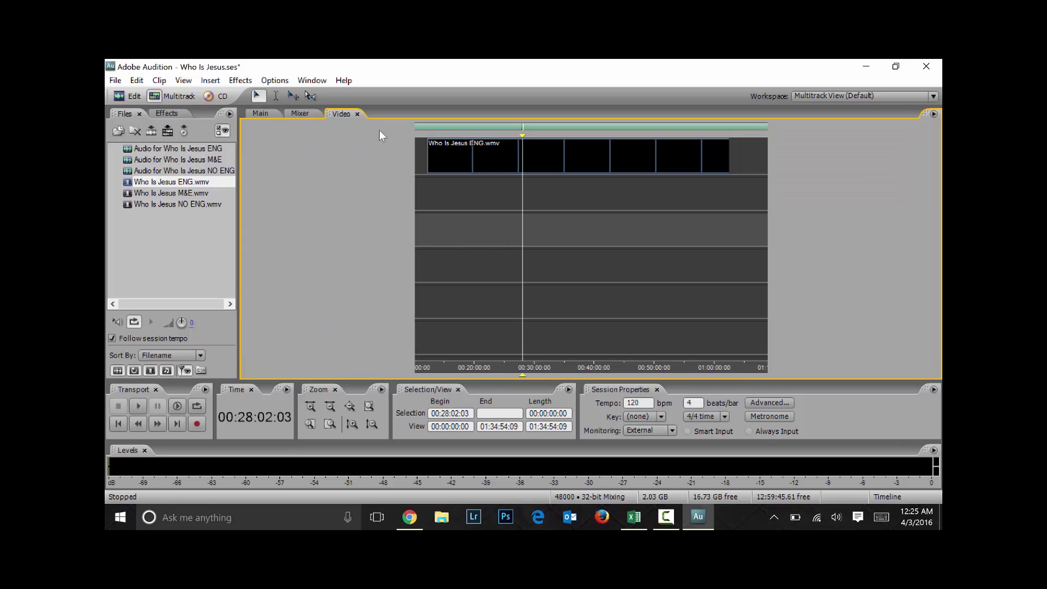
{"action": "left_click_drag", "start_coordinate": [341, 113], "coordinate": [380, 135]}
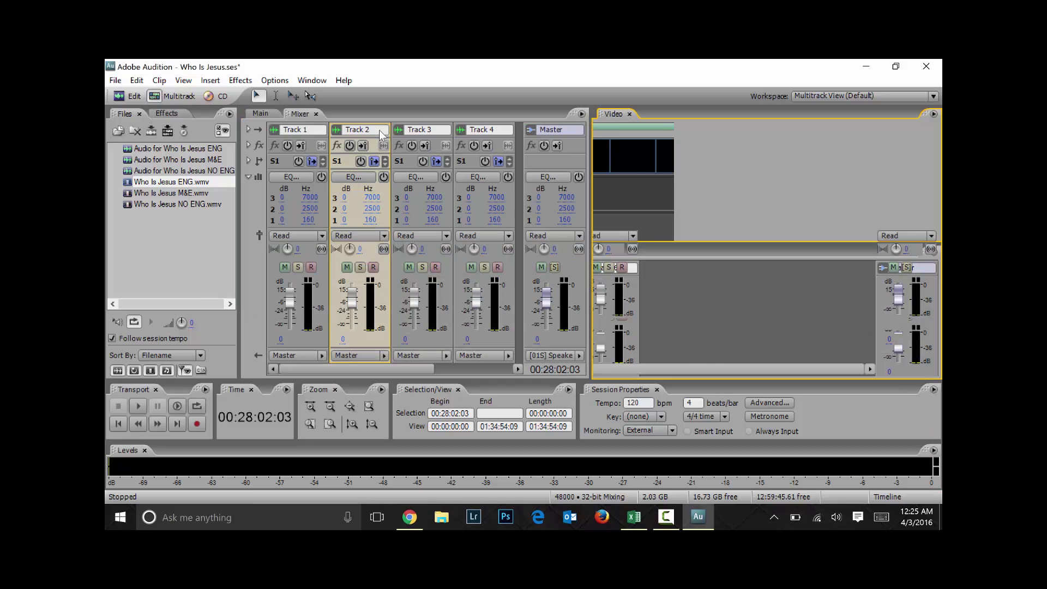
Return to the Main multitrack view and open the File menu
{"action": "key", "text": "alt+1"}
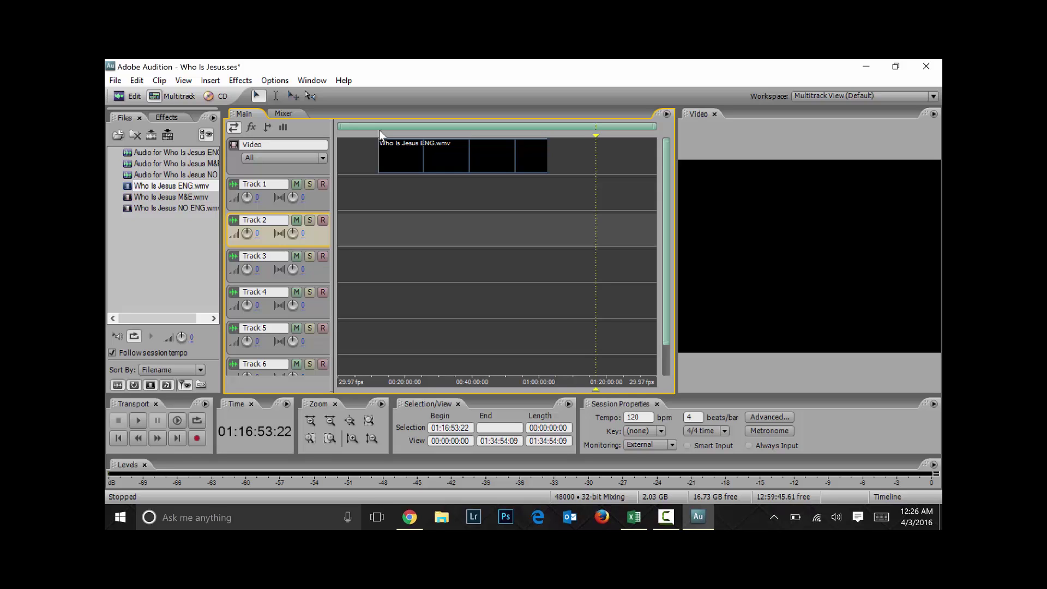
{"action": "key", "text": "alt"}
{"action": "key", "text": "Down"}
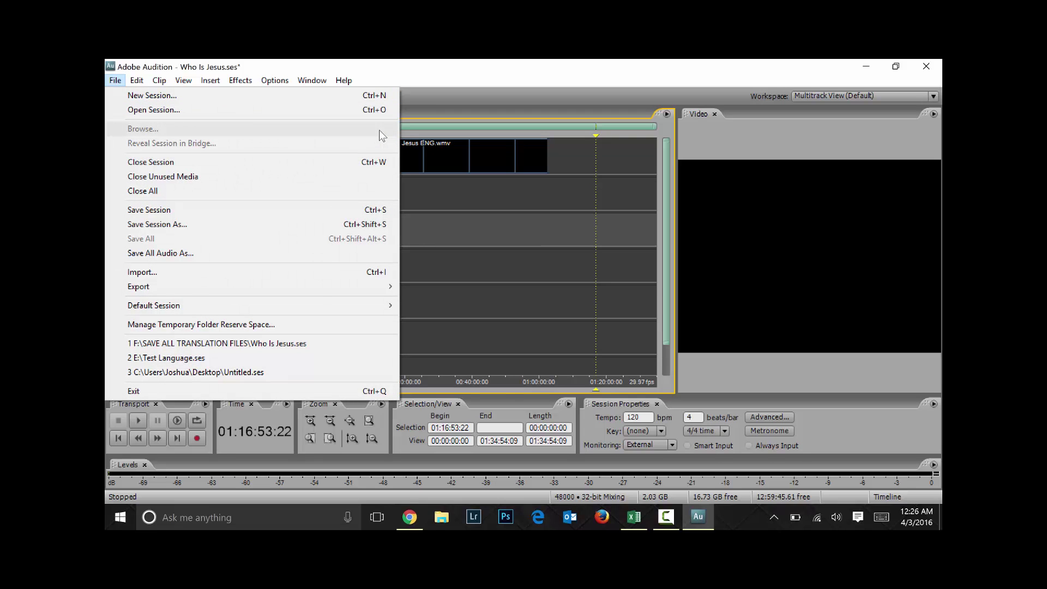
Save the session with Ctrl+S, then browse the Window > Workspace presets and close without choosing
{"action": "key", "text": "ctrl+s"}
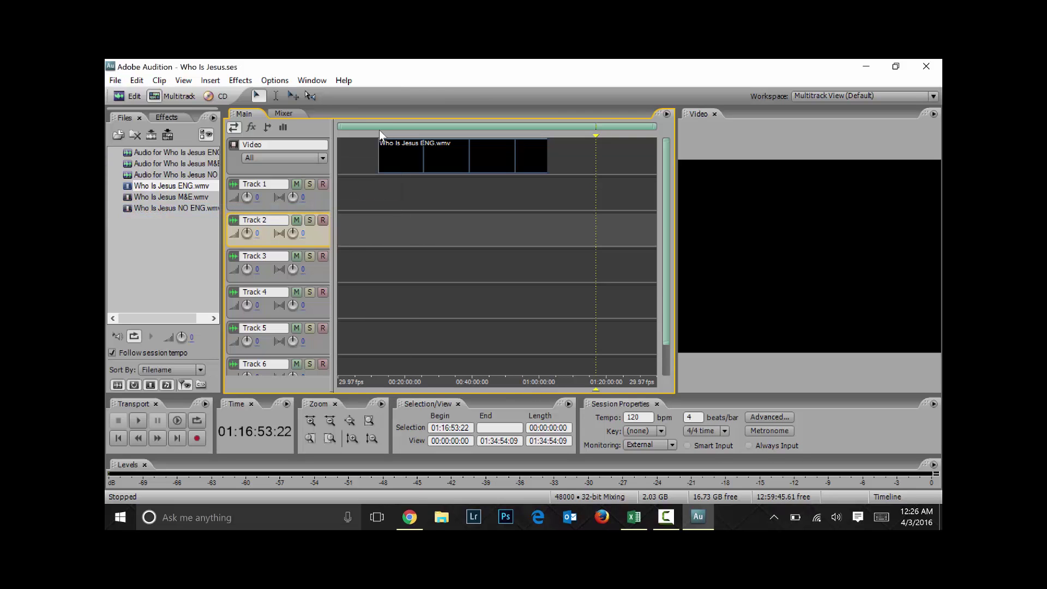
{"action": "key", "text": "alt+w"}
{"action": "key", "text": "Down"}
{"action": "key", "text": "Down"}
{"action": "key", "text": "Right"}
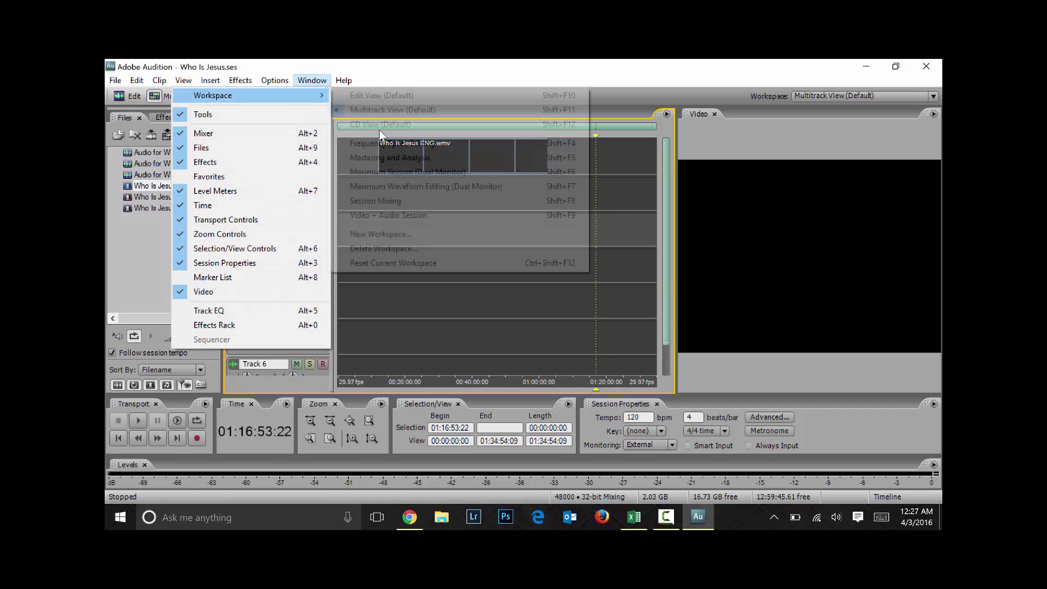
{"action": "key", "text": "Left"}
{"action": "key", "text": "Right"}
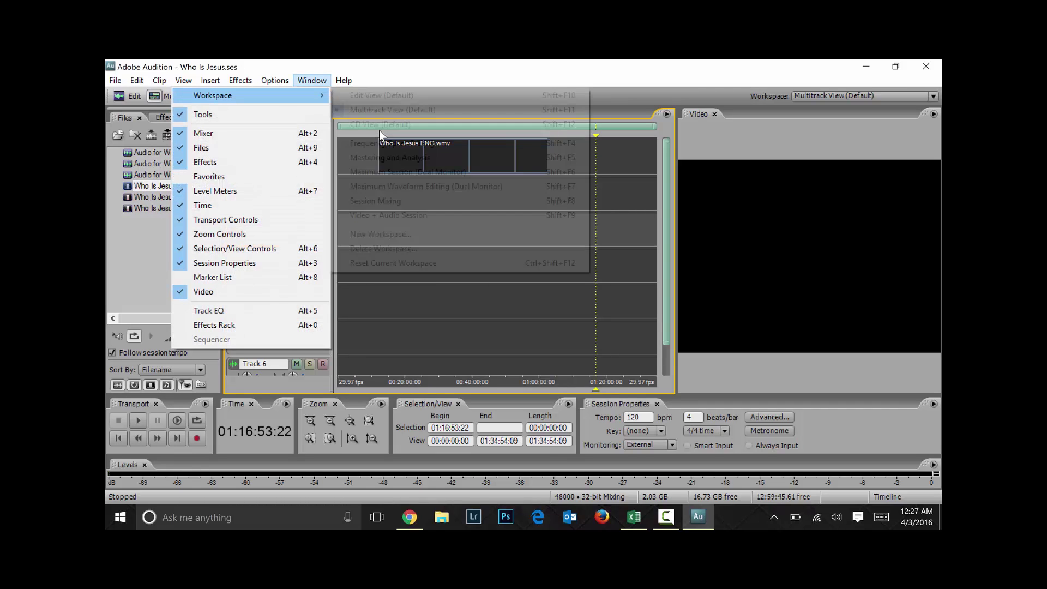
{"action": "key", "text": "Down"}
{"action": "key", "text": "Down"}
{"action": "key", "text": "Down"}
{"action": "key", "text": "Down"}
{"action": "key", "text": "Down"}
{"action": "key", "text": "Down"}
{"action": "key", "text": "Down"}
{"action": "key", "text": "Down"}
{"action": "key", "text": "Down"}
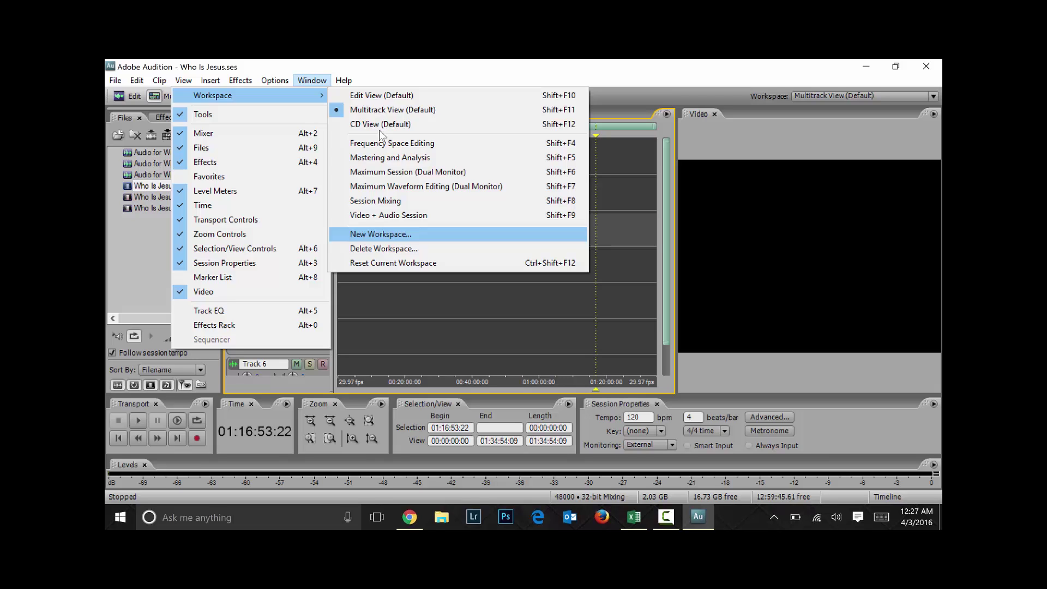
{"action": "key", "text": "Up"}
{"action": "key", "text": "Up"}
{"action": "key", "text": "Up"}
{"action": "key", "text": "Up"}
{"action": "key", "text": "Up"}
{"action": "key", "text": "Escape"}
{"action": "key", "text": "Escape"}
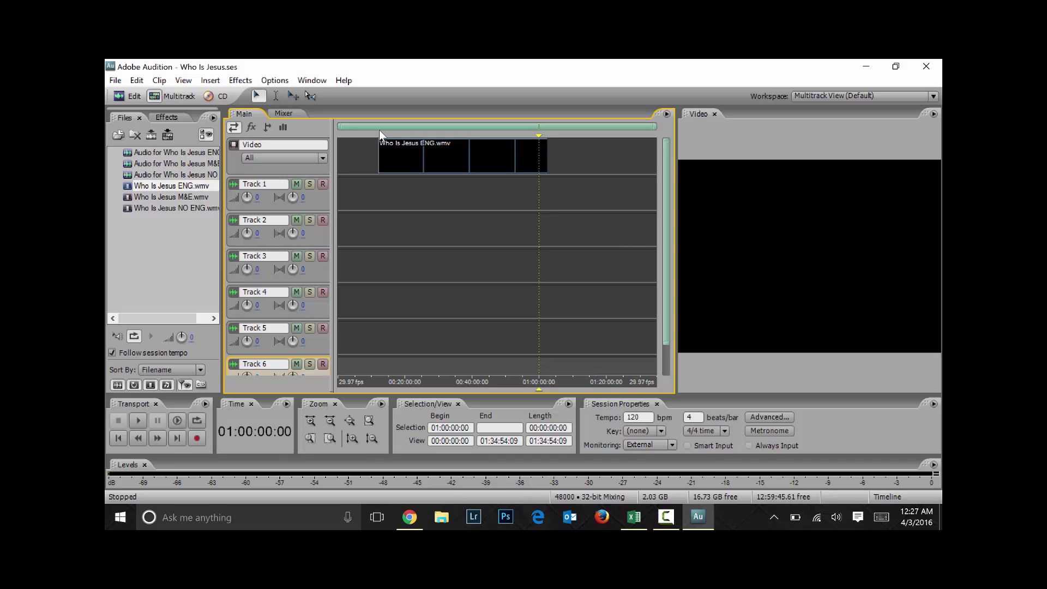
Rename the Video track to 'Who Is Jesus Video', correcting the 'Vidoe' typo
{"action": "left_click", "coordinate": [381, 133]}
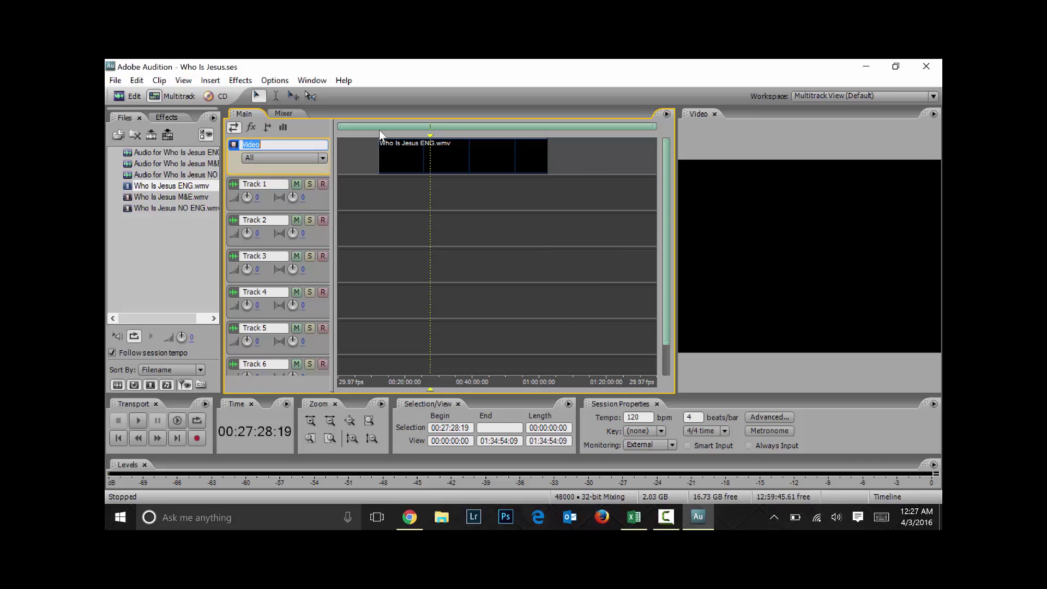
{"action": "type", "text": "W"}
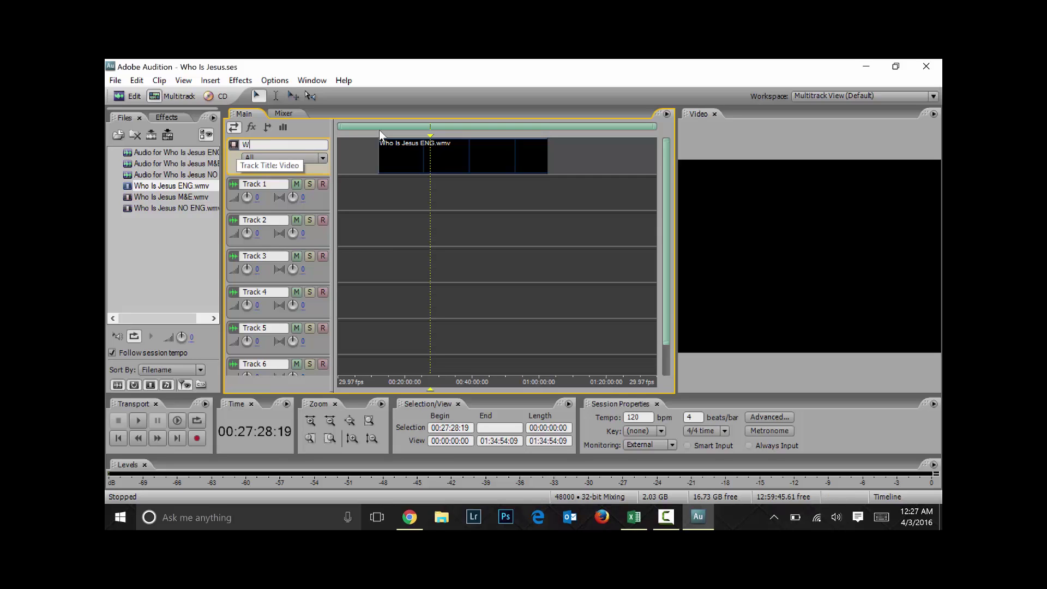
{"action": "type", "text": "ho Is Jesus Vidoe"}
{"action": "key", "text": "BackSpace"}
{"action": "key", "text": "BackSpace"}
{"action": "type", "text": "eo"}
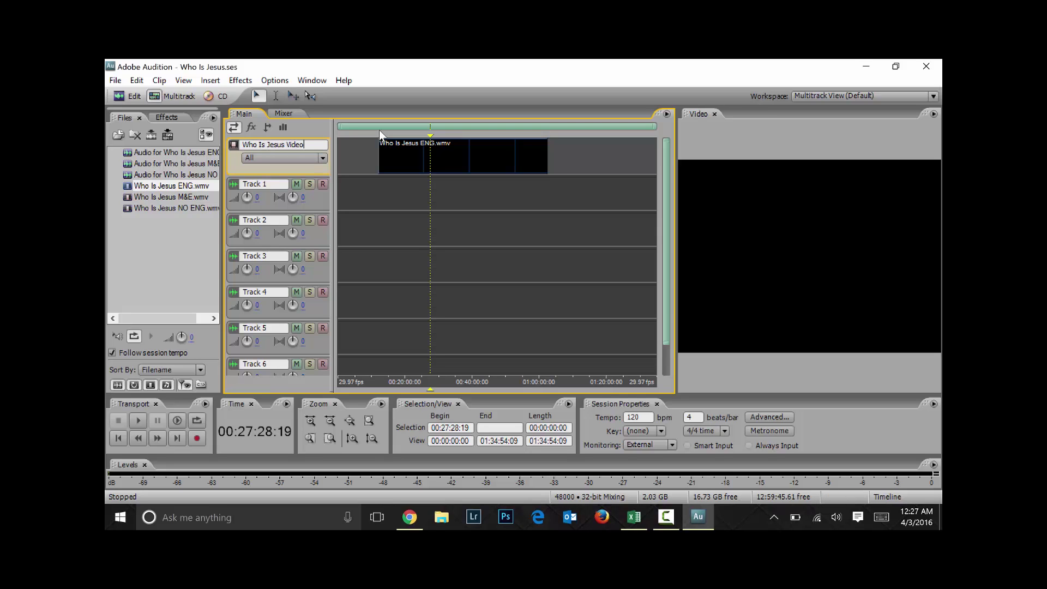
{"action": "key", "text": "Return"}
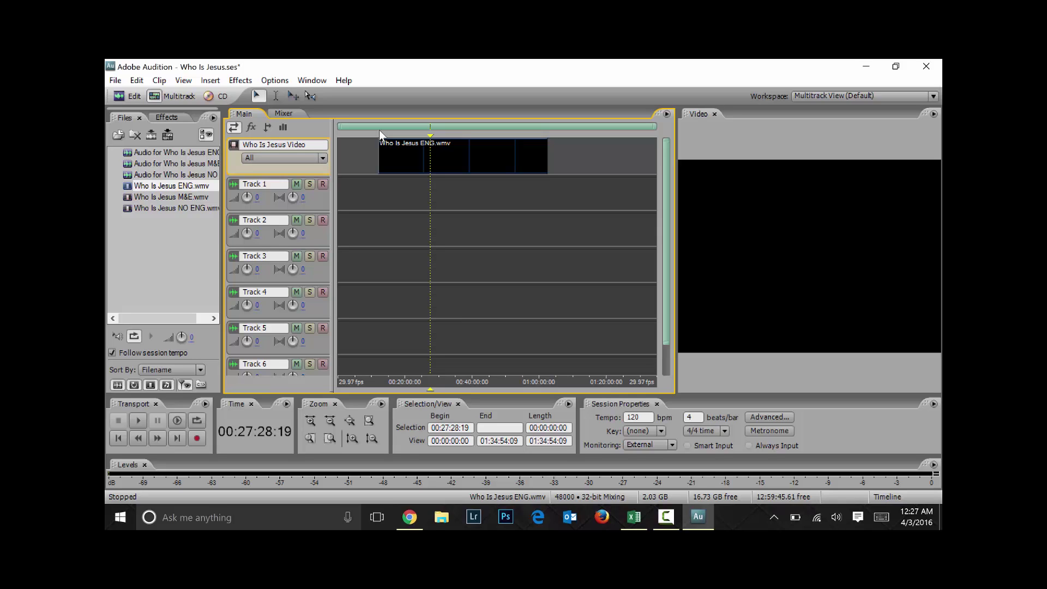
Align the ENG video and the 'Audio for Who Is Jesus ENG' clip on Track 1 at 0:00
{"action": "left_click_drag", "start_coordinate": [381, 137], "coordinate": [339, 136]}
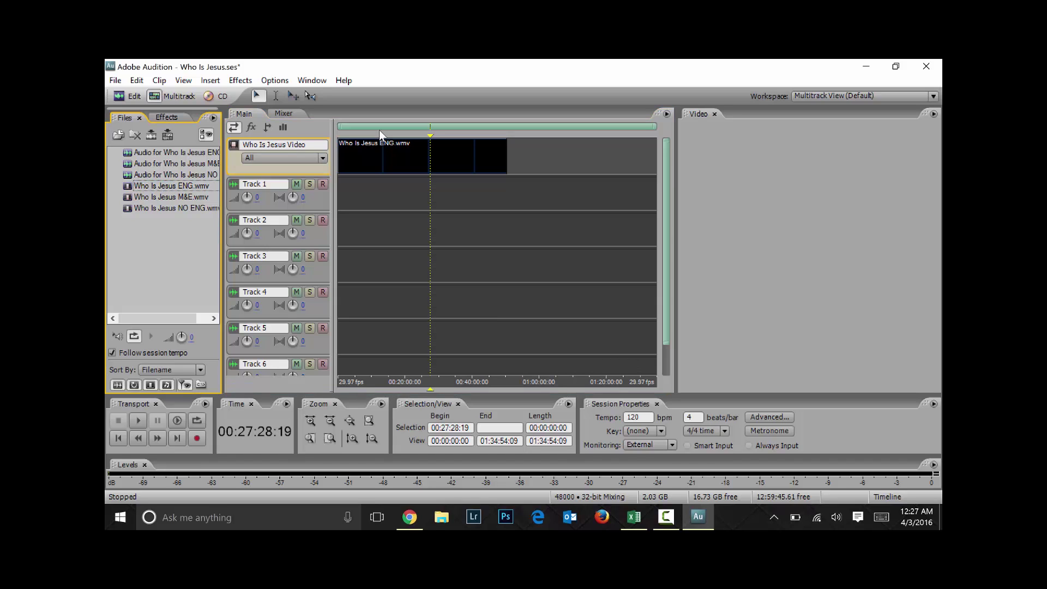
{"action": "left_click_drag", "start_coordinate": [163, 152], "coordinate": [443, 191]}
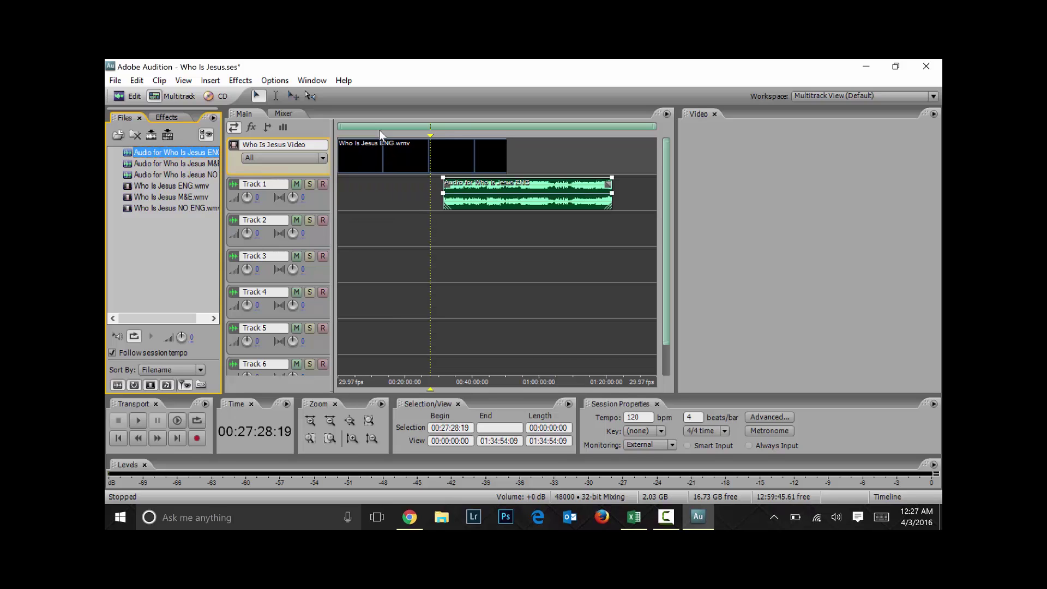
{"action": "left_click_drag", "start_coordinate": [443, 191], "coordinate": [338, 191]}
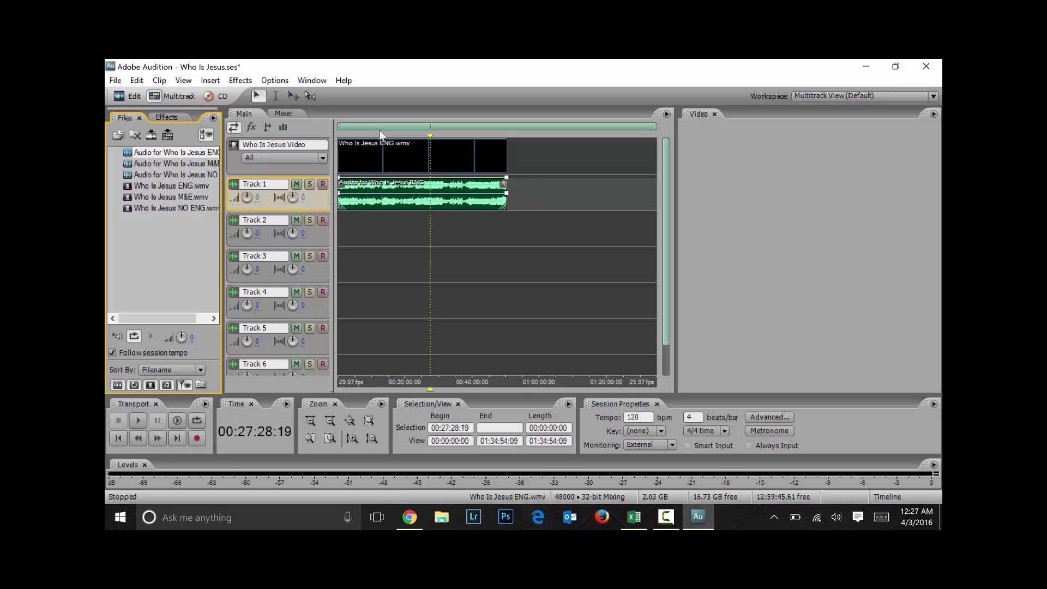
Play the session from about 7:24 and zoom the timeline in horizontally
{"action": "left_click_drag", "start_coordinate": [430, 157], "coordinate": [378, 157]}
{"action": "left_click", "coordinate": [363, 230]}
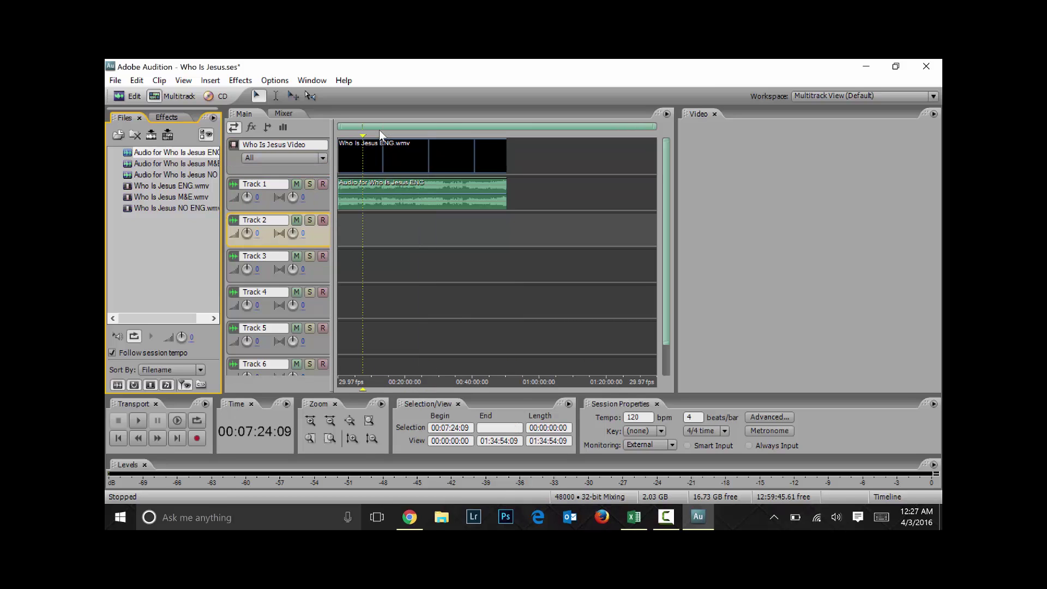
{"action": "key", "text": "space"}
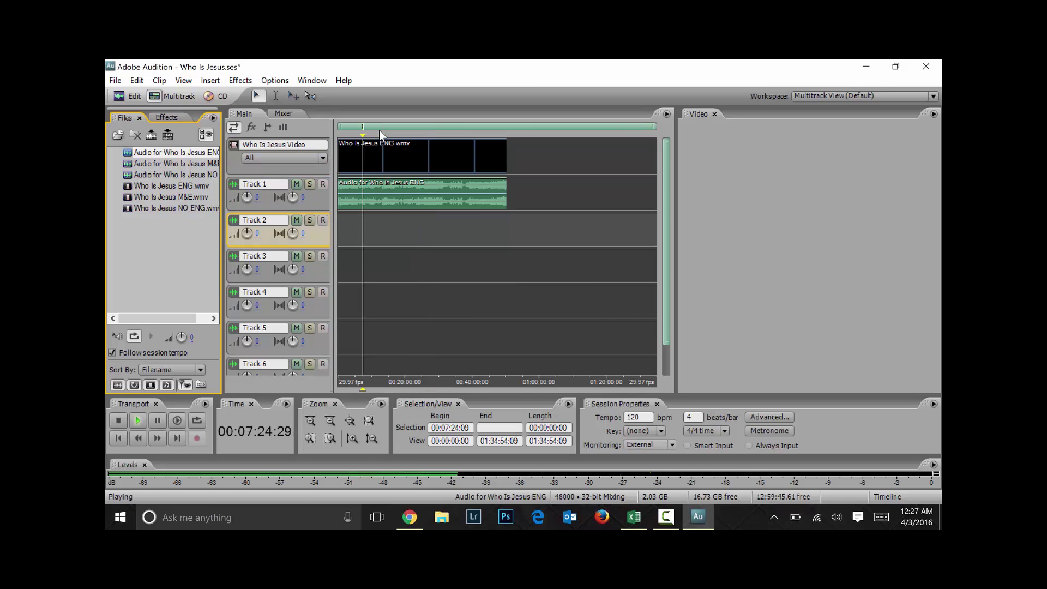
{"action": "key", "text": "equal"}
{"action": "key", "text": "equal"}
{"action": "key", "text": "equal"}
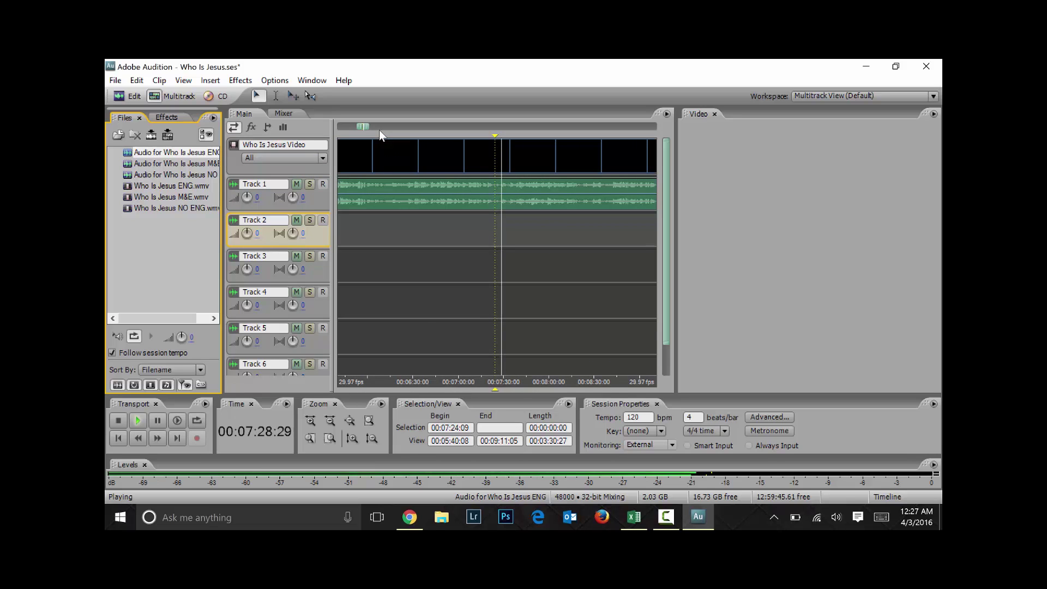
Stop playback, dismiss the video preview menu, and widen the multitrack area rightward, playhead near 10:23
{"action": "key", "text": "space"}
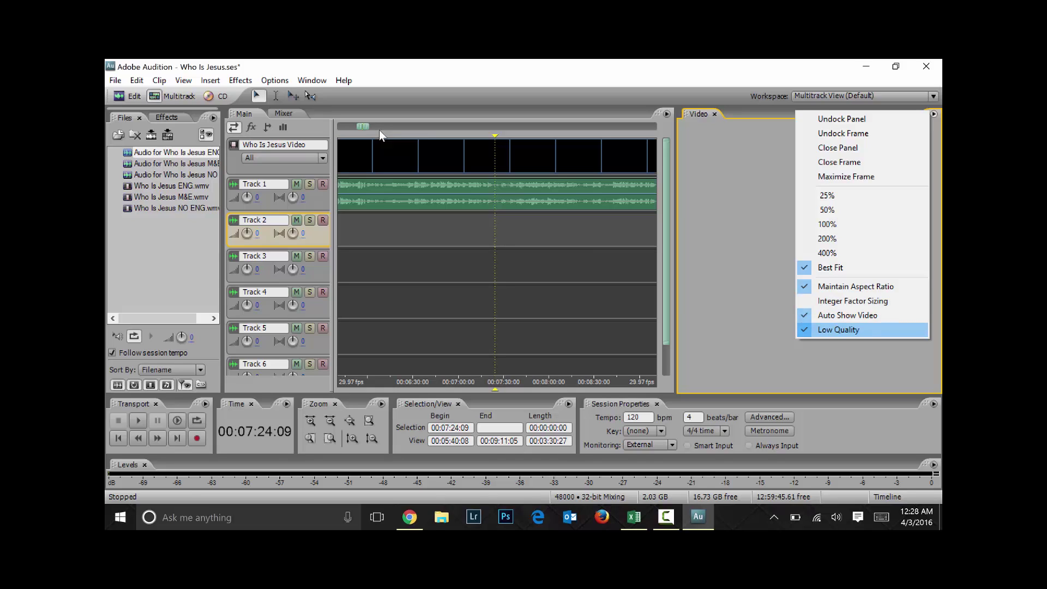
{"action": "key", "text": "Escape"}
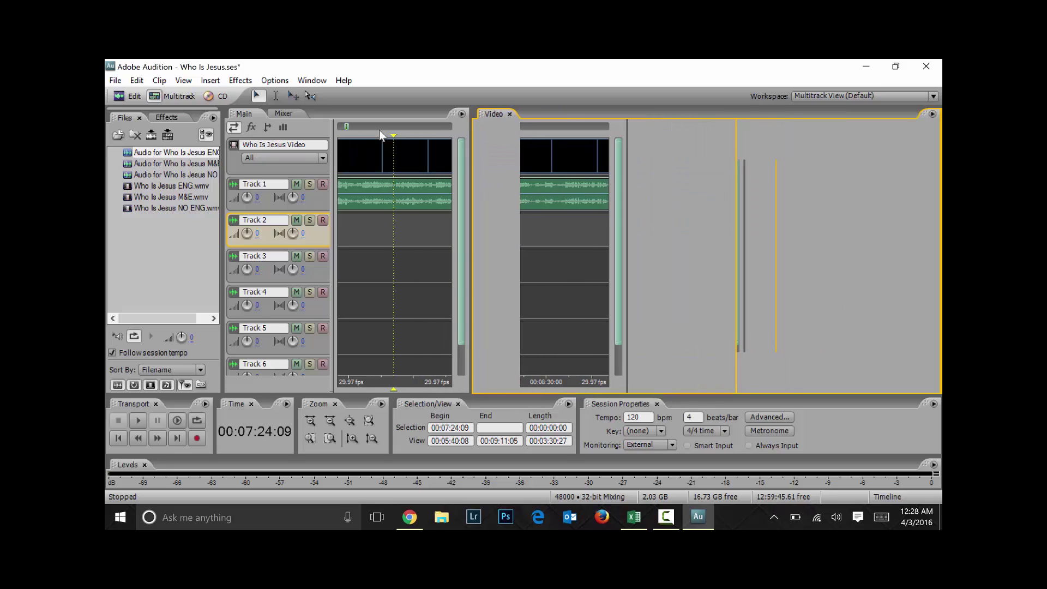
{"action": "left_click", "coordinate": [380, 131]}
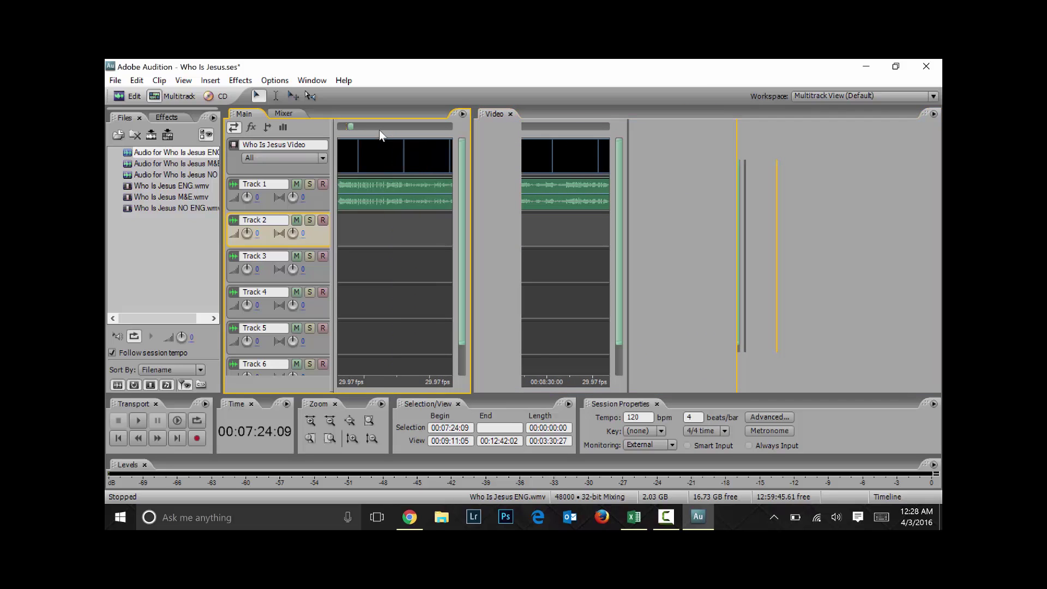
{"action": "left_click", "coordinate": [382, 133]}
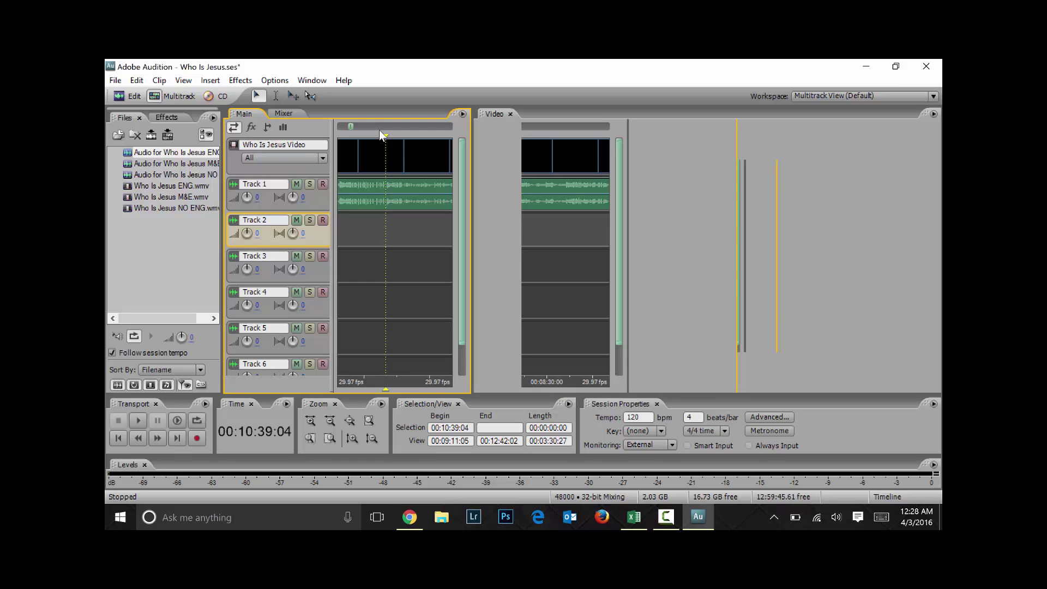
{"action": "left_click_drag", "start_coordinate": [472, 256], "coordinate": [637, 256]}
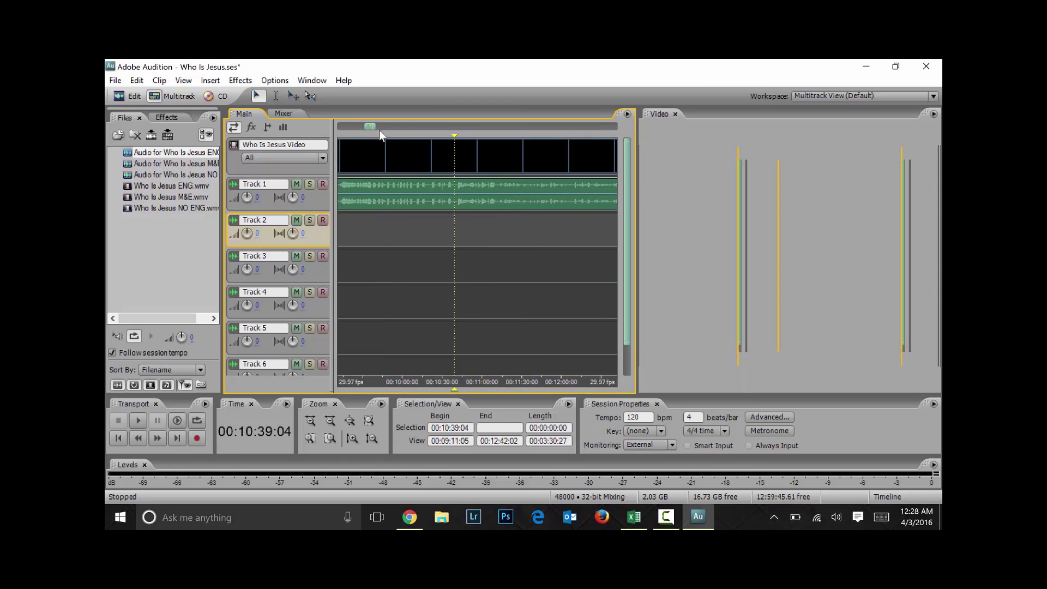
{"action": "left_click", "coordinate": [434, 266]}
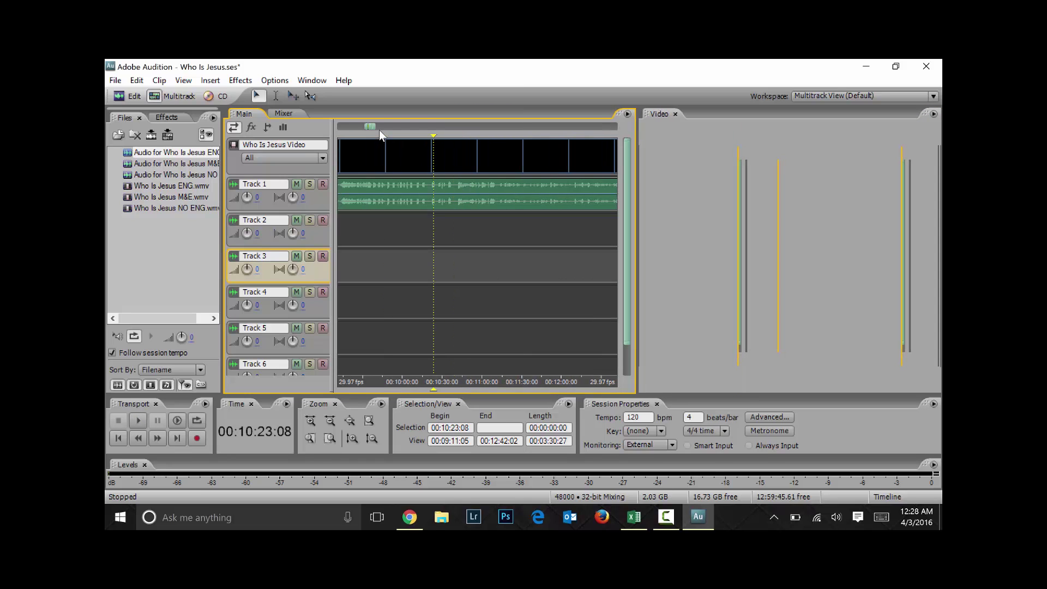
Place 'Audio for Who Is Jesus M&E' on Track 2, aligned at the session start
{"action": "left_click", "coordinate": [175, 164]}
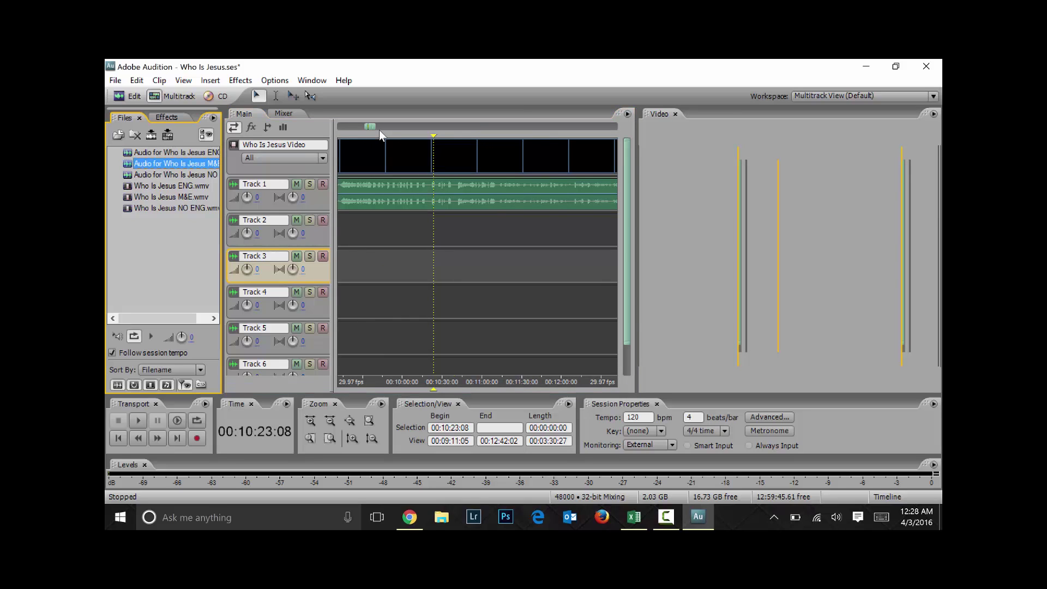
{"action": "mouse_move", "coordinate": [176, 164]}
{"action": "left_mouse_down"}
{"action": "mouse_move", "coordinate": [396, 256]}
{"action": "mouse_move", "coordinate": [462, 232]}
{"action": "mouse_move", "coordinate": [328, 232]}
{"action": "left_mouse_up"}
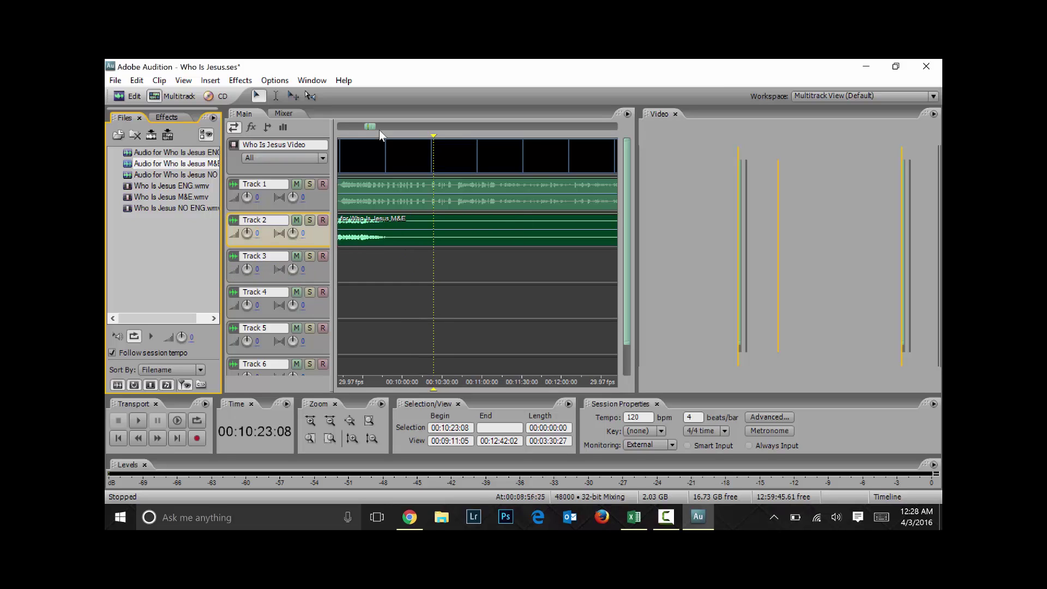
{"action": "left_click_drag", "start_coordinate": [446, 230], "coordinate": [355, 230]}
{"action": "scroll", "coordinate": [354, 231], "scroll_direction": "down", "scroll_amount": 5}
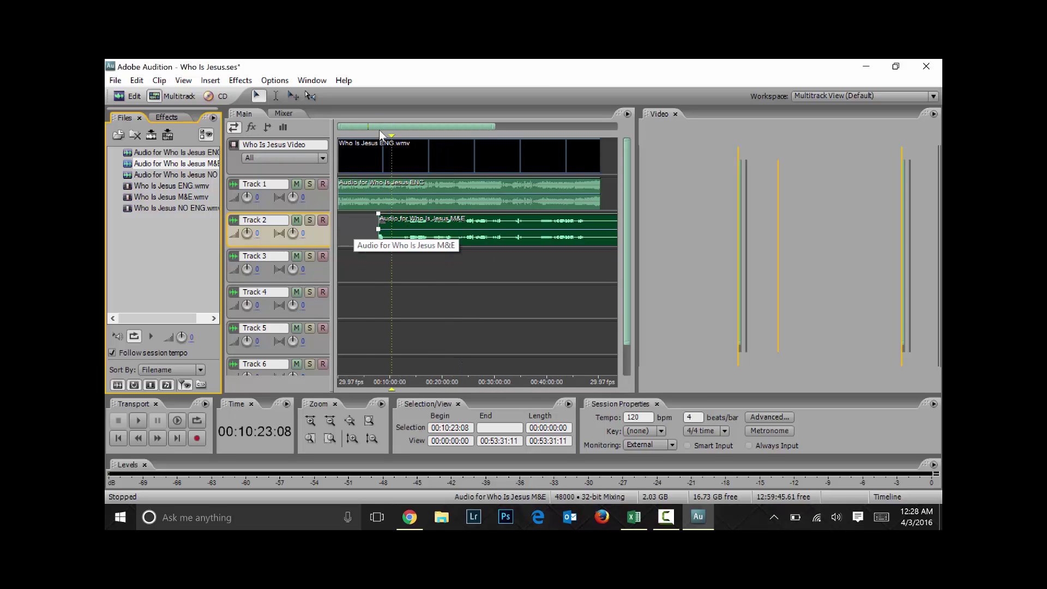
{"action": "scroll", "coordinate": [354, 231], "scroll_direction": "down", "scroll_amount": 3}
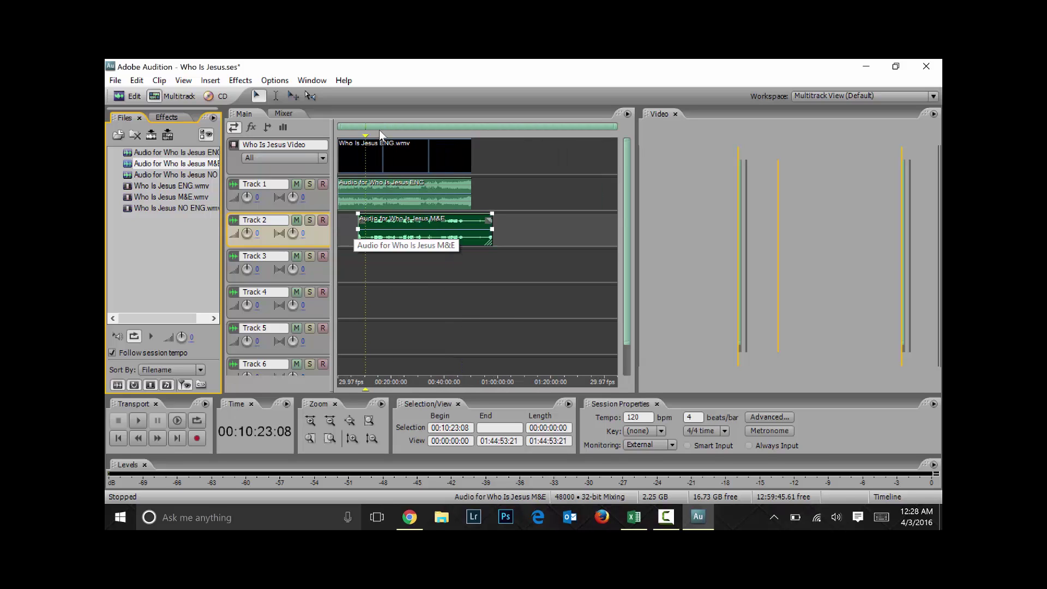
{"action": "mouse_move", "coordinate": [382, 231]}
{"action": "left_mouse_down"}
{"action": "mouse_move", "coordinate": [362, 194]}
{"action": "mouse_move", "coordinate": [362, 302]}
{"action": "mouse_move", "coordinate": [362, 194]}
{"action": "mouse_move", "coordinate": [362, 230]}
{"action": "left_mouse_up"}
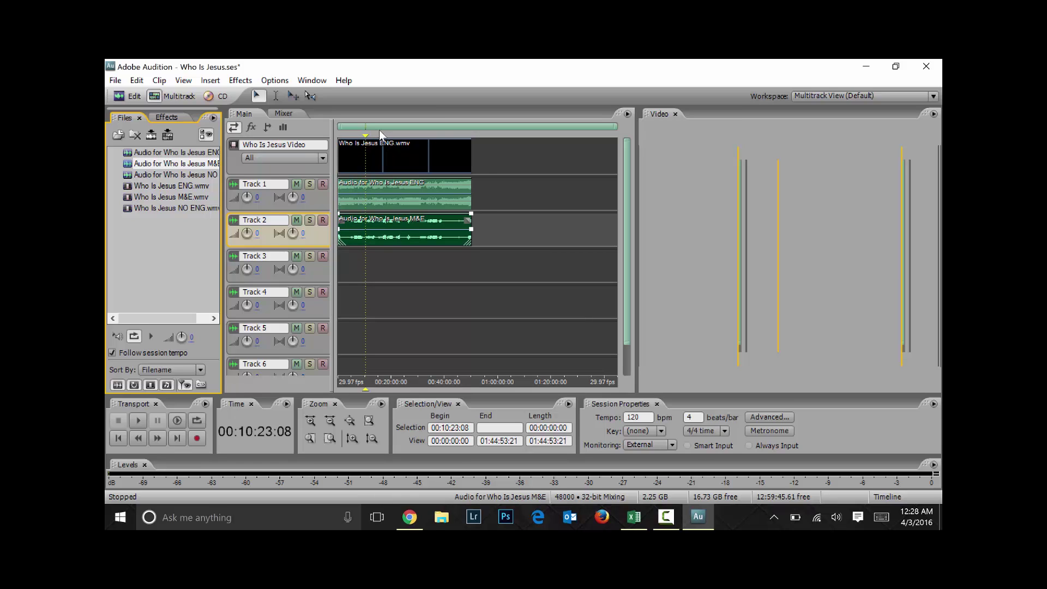
{"action": "scroll", "coordinate": [380, 134], "scroll_direction": "up", "scroll_amount": 3}
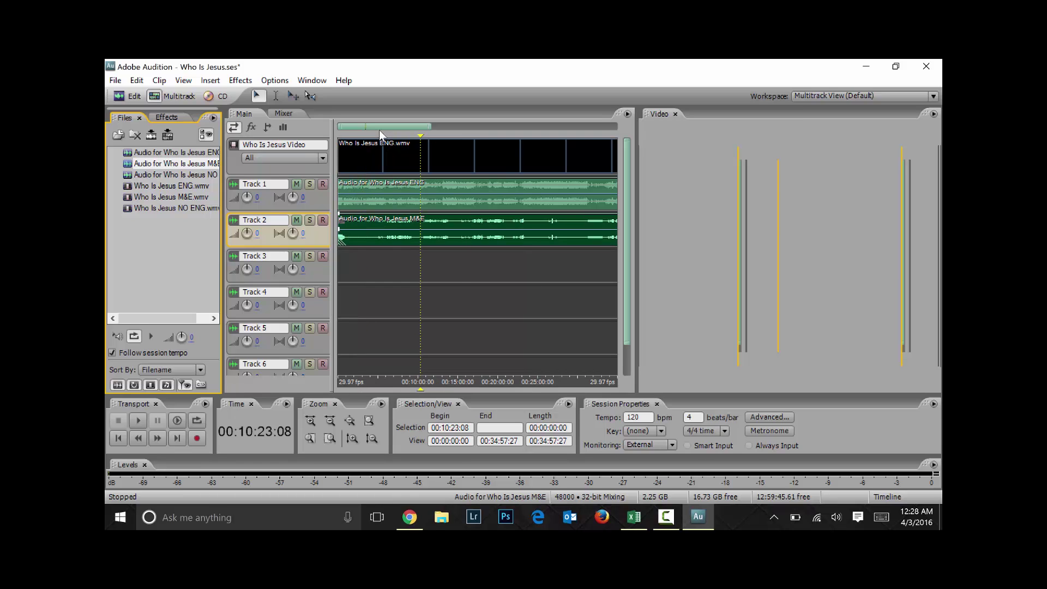
{"action": "left_click", "coordinate": [380, 134]}
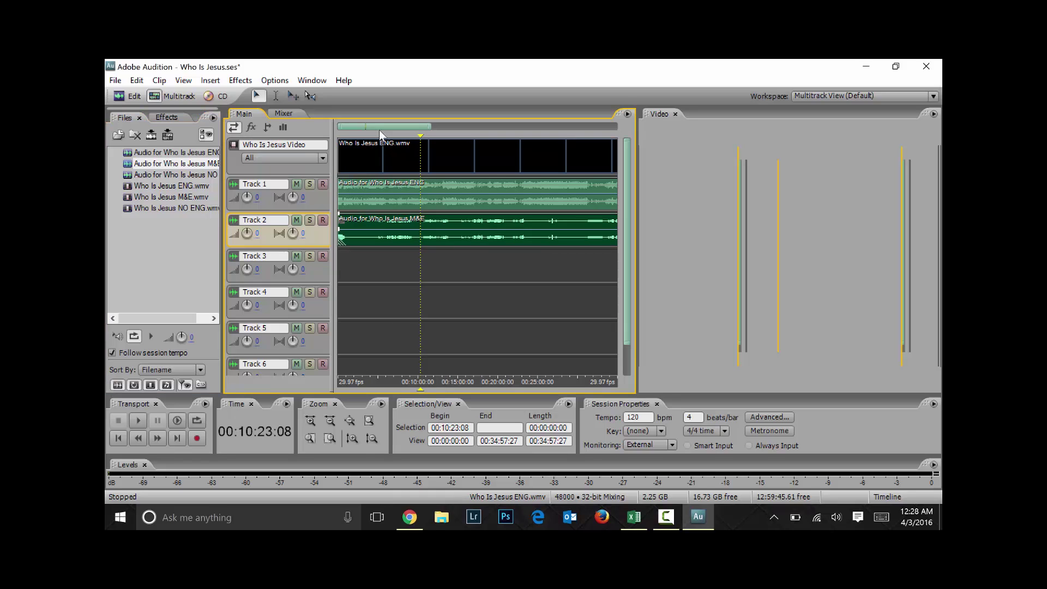
{"action": "left_click", "coordinate": [175, 175]}
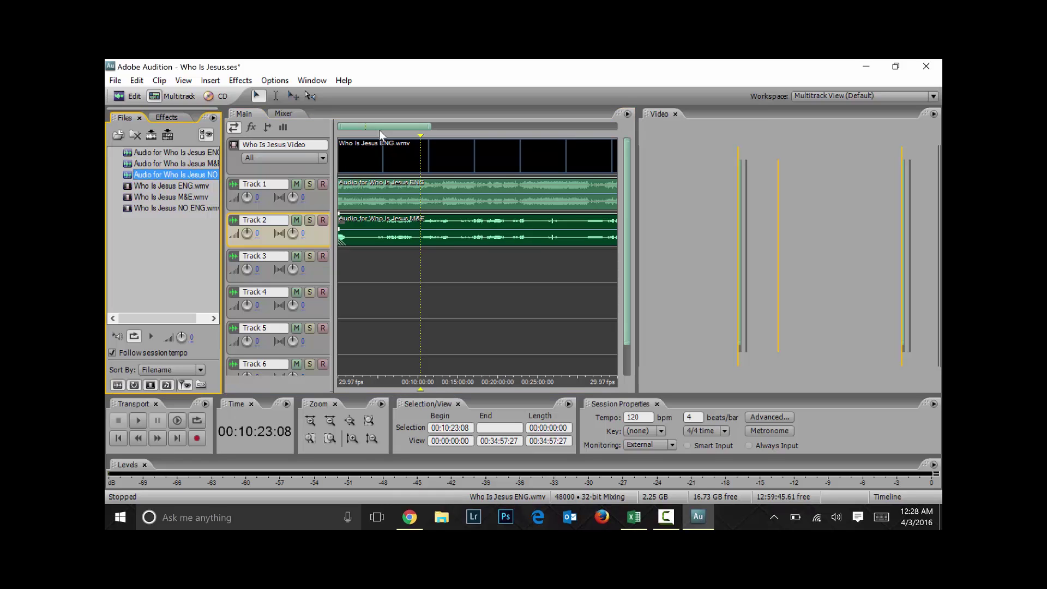
Narrow the Files panel, then name Track 1 'WIJ ENG' and Track 2 'WIJ M&E'
{"action": "left_click_drag", "start_coordinate": [223, 245], "coordinate": [196, 246]}
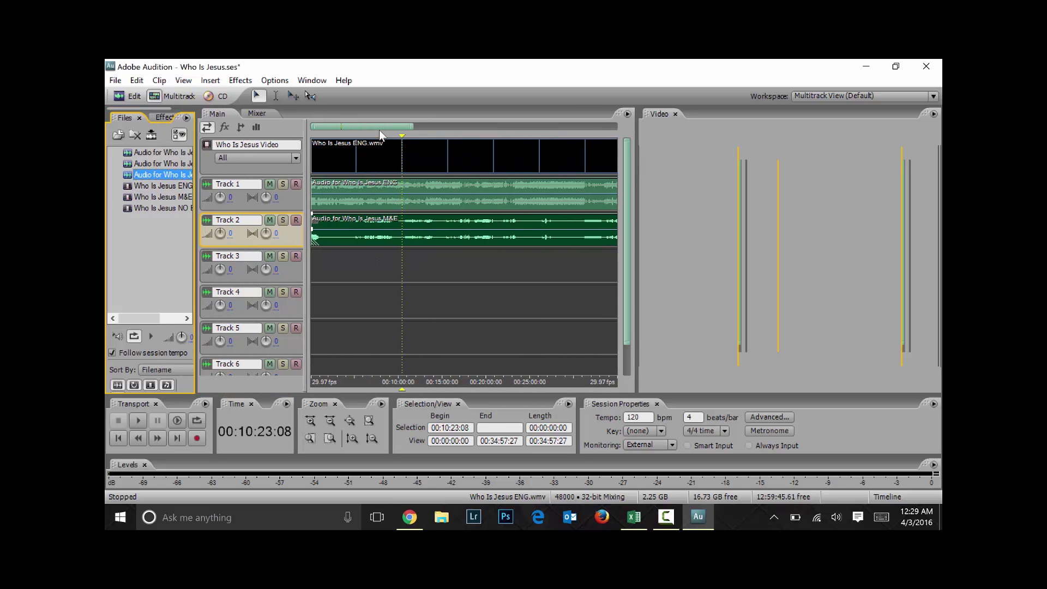
{"action": "left_click", "coordinate": [355, 266]}
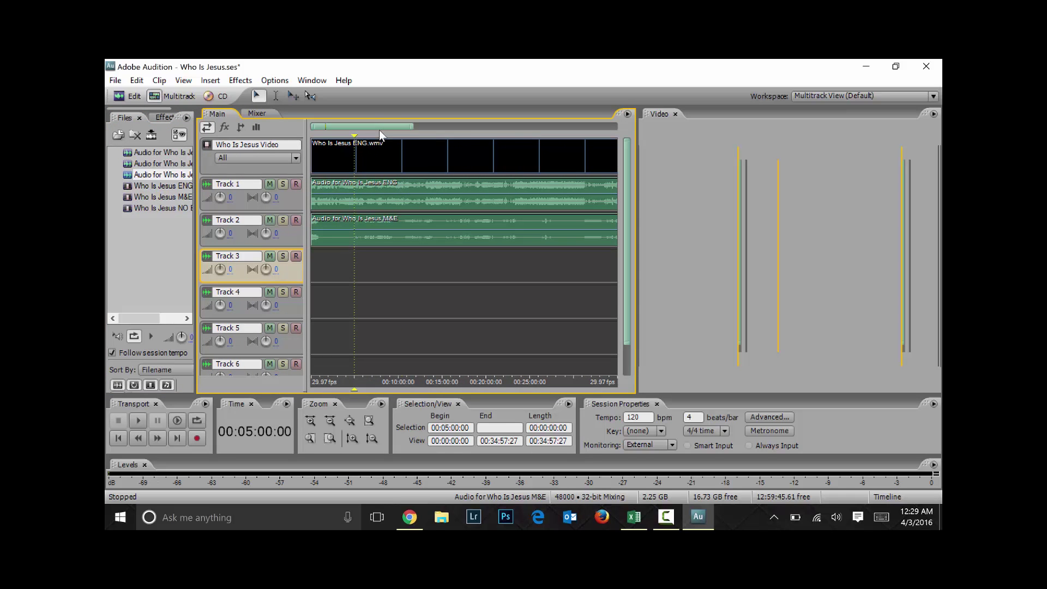
{"action": "key", "text": "Tab"}
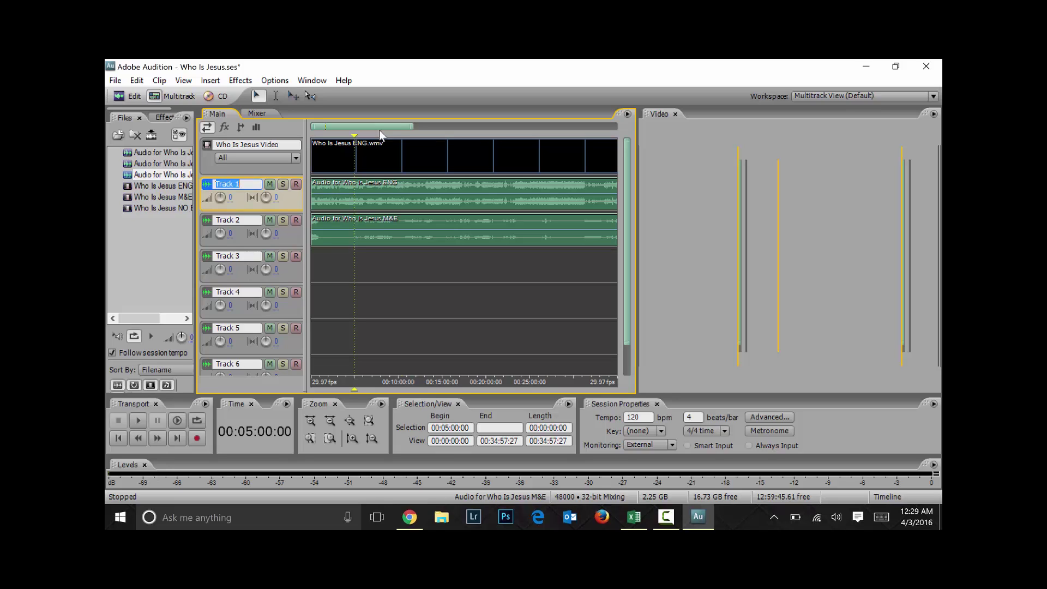
{"action": "key", "text": "shift"}
{"action": "type", "text": "WIJ ENG"}
{"action": "key", "text": "Tab"}
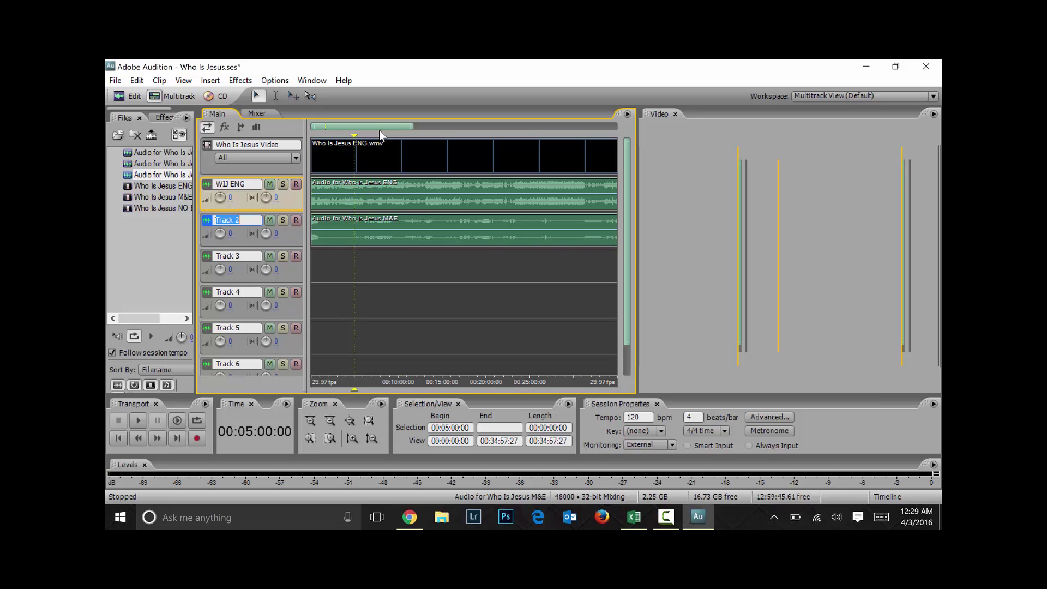
{"action": "type", "text": "WIJ M&E"}
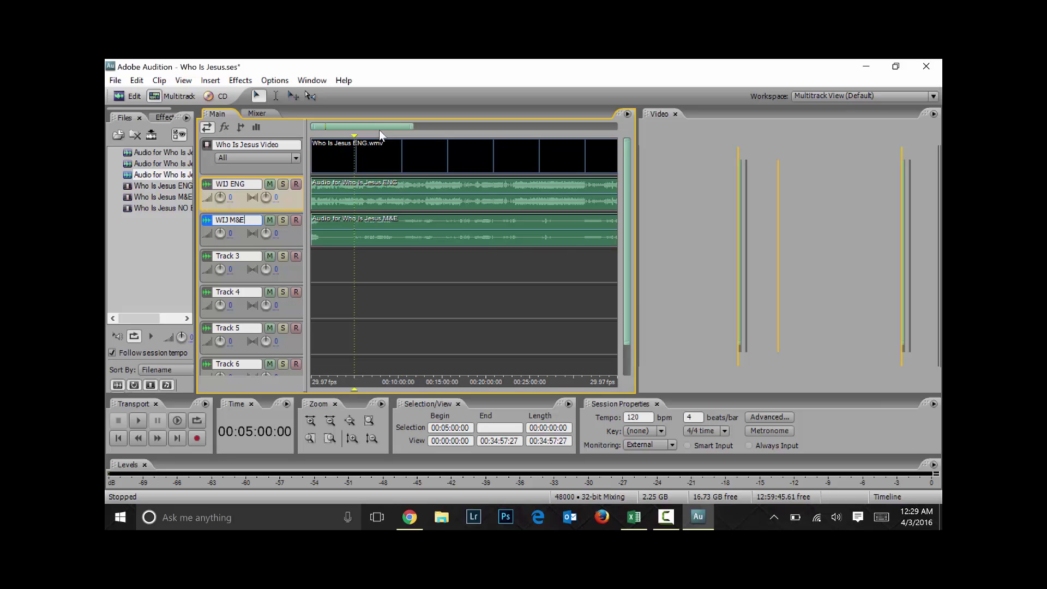
{"action": "left_click", "coordinate": [447, 301]}
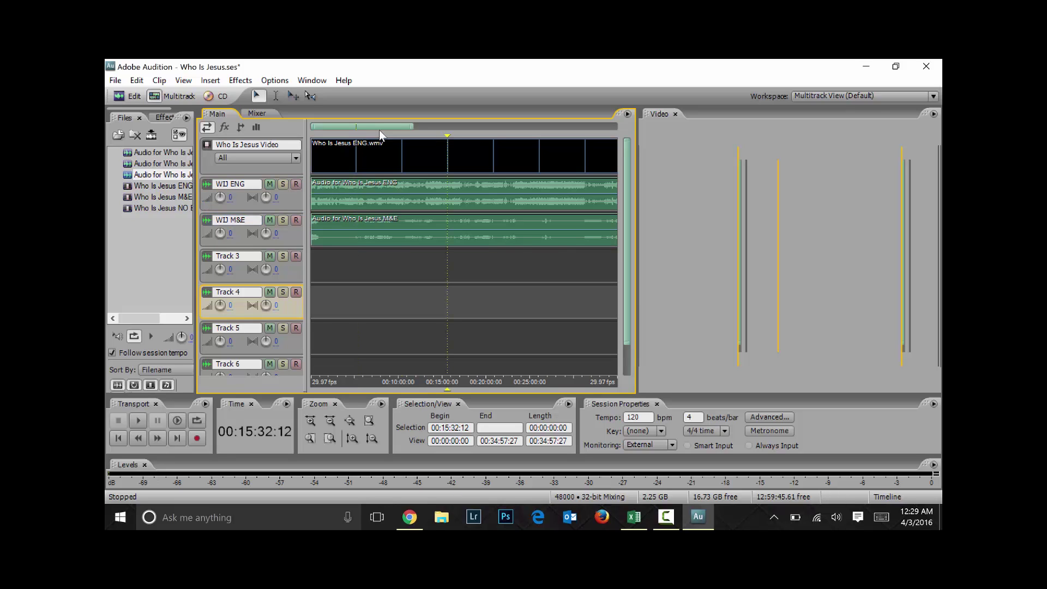
Collapse the WIJ ENG, WIJ M&E and Who Is Jesus Video tracks to minimum height
{"action": "left_click", "coordinate": [243, 191]}
{"action": "left_click_drag", "start_coordinate": [251, 211], "coordinate": [251, 192]}
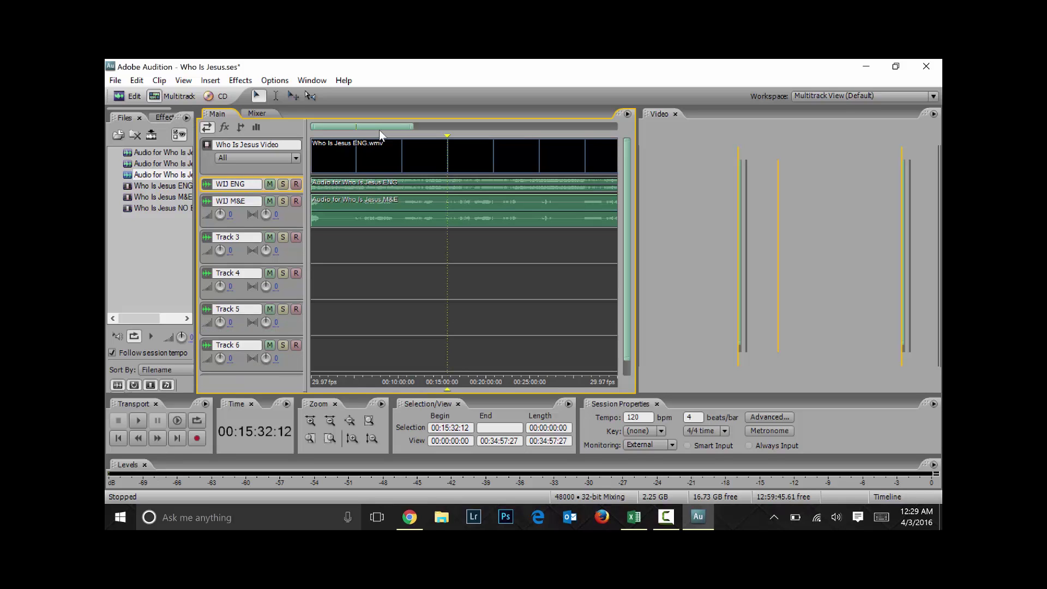
{"action": "left_click_drag", "start_coordinate": [283, 228], "coordinate": [283, 213]}
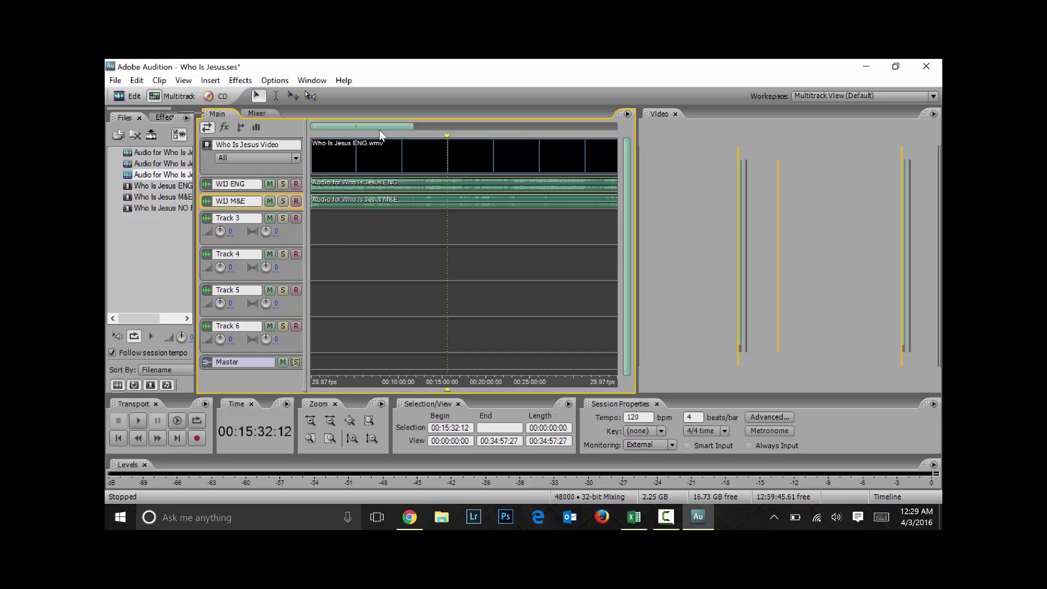
{"action": "left_click_drag", "start_coordinate": [251, 175], "coordinate": [251, 152]}
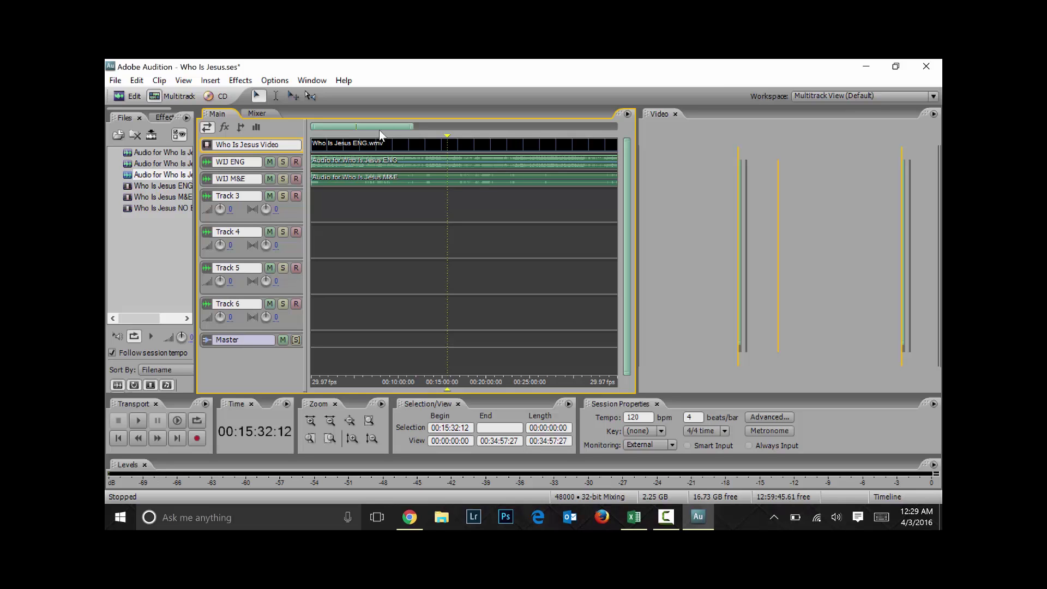
Add 15 audio tracks placed after the last track through Insert > Add Tracks
{"action": "left_click", "coordinate": [137, 80]}
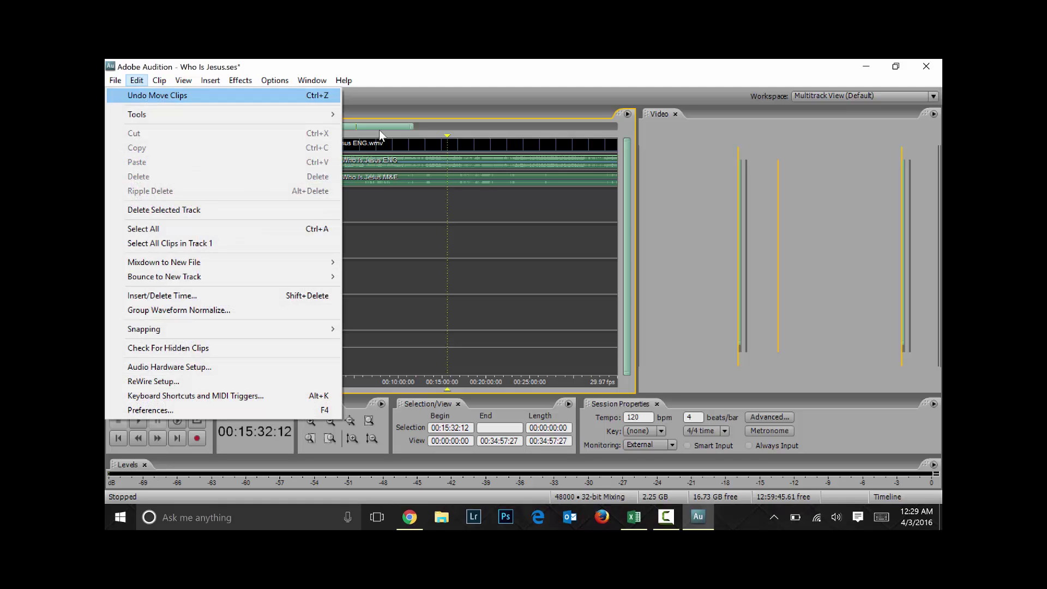
{"action": "key", "text": "Right"}
{"action": "key", "text": "Right"}
{"action": "key", "text": "Left"}
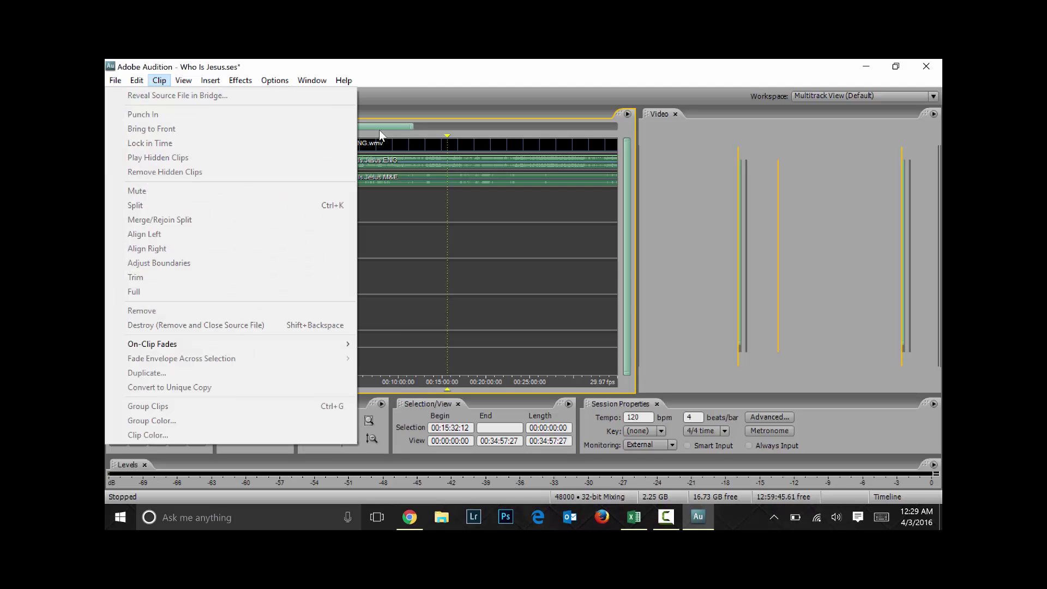
{"action": "key", "text": "Right"}
{"action": "key", "text": "Right"}
{"action": "key", "text": "Down"}
{"action": "key", "text": "Up"}
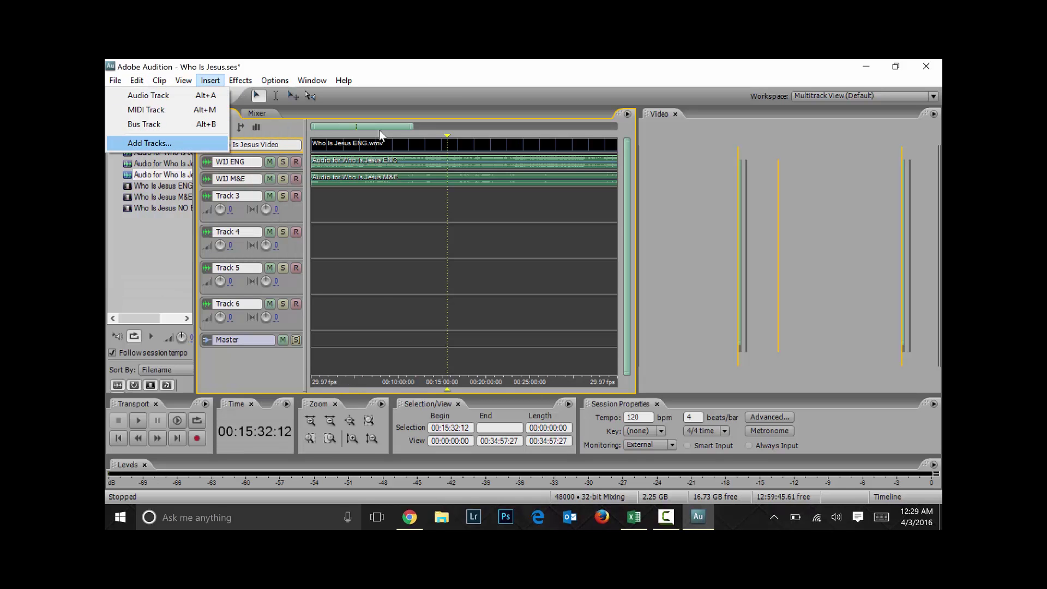
{"action": "key", "text": "Return"}
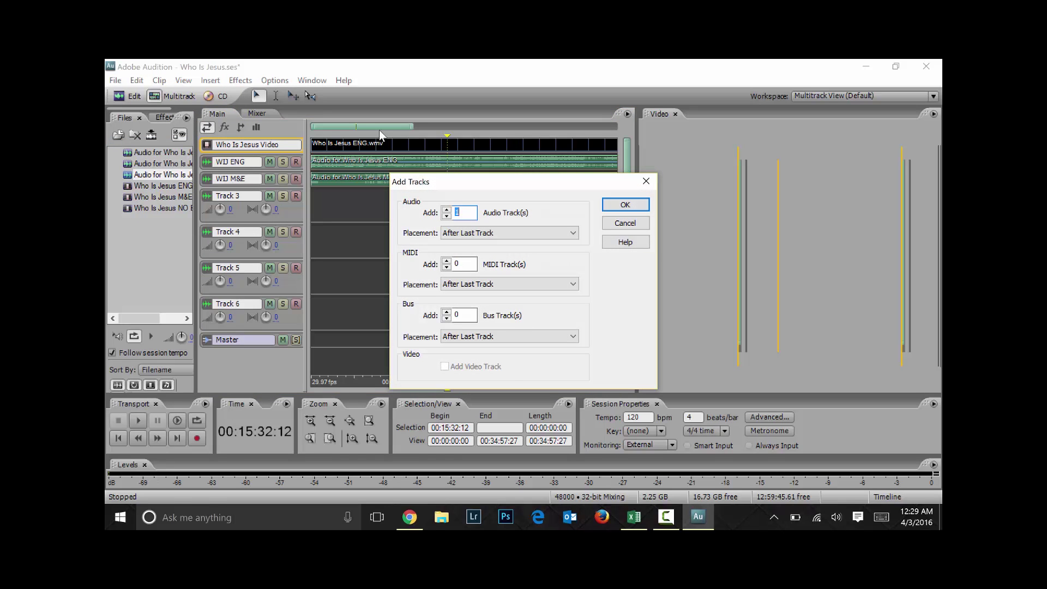
{"action": "type", "text": "15"}
{"action": "key", "text": "Tab"}
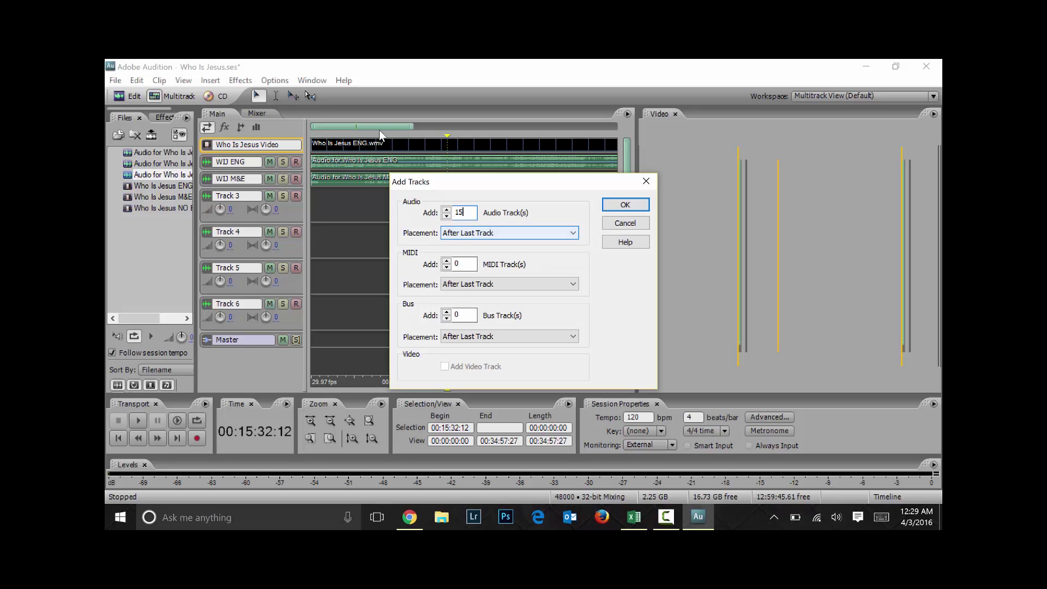
{"action": "key", "text": "alt+Down"}
{"action": "key", "text": "Return"}
{"action": "key", "text": "Return"}
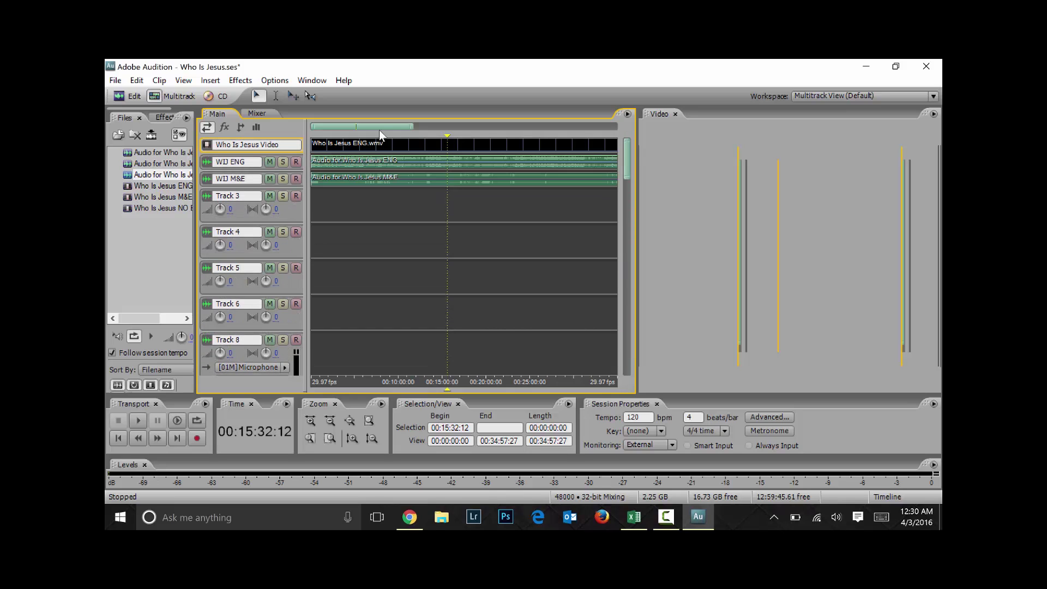
Name Track 3 'Good', replacing the initially typed 'Translation'
{"action": "left_click", "coordinate": [228, 195]}
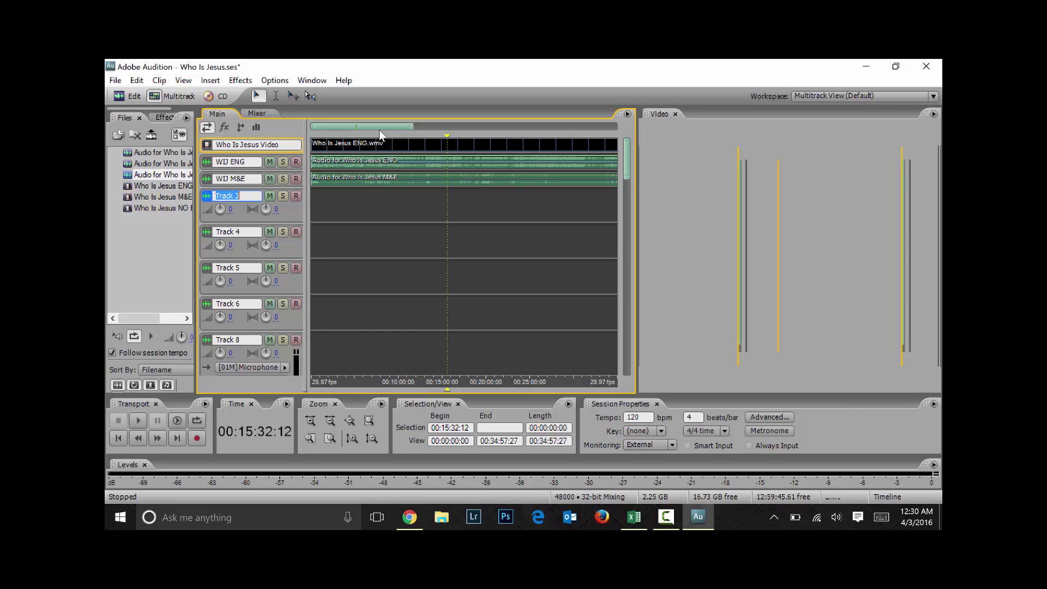
{"action": "key", "text": "shift"}
{"action": "type", "text": "Translation"}
{"action": "key", "text": "BackSpace"}
{"action": "key", "text": "BackSpace"}
{"action": "key", "text": "BackSpace"}
{"action": "key", "text": "BackSpace"}
{"action": "key", "text": "BackSpace"}
{"action": "key", "text": "BackSpace"}
{"action": "key", "text": "BackSpace"}
{"action": "key", "text": "BackSpace"}
{"action": "key", "text": "BackSpace"}
{"action": "key", "text": "BackSpace"}
{"action": "key", "text": "BackSpace"}
{"action": "type", "text": "Good"}
{"action": "key", "text": "Return"}
Minimize the Good track and make WIJ M&E and WIJ ENG taller to show waveforms
{"action": "left_click", "coordinate": [246, 218]}
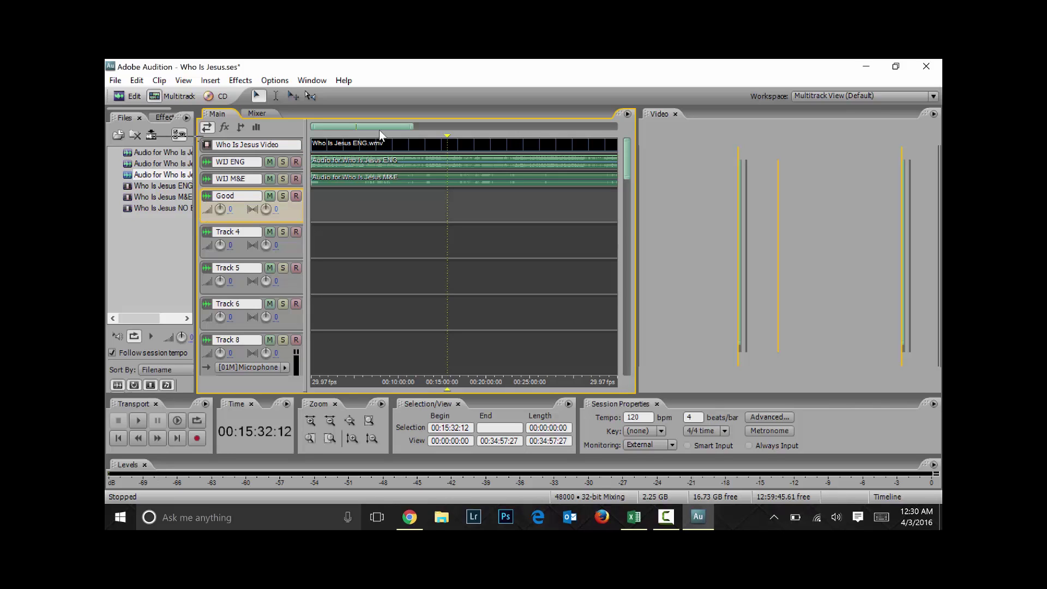
{"action": "mouse_move", "coordinate": [246, 222]}
{"action": "left_mouse_down"}
{"action": "mouse_move", "coordinate": [246, 204]}
{"action": "mouse_move", "coordinate": [246, 212]}
{"action": "left_mouse_up"}
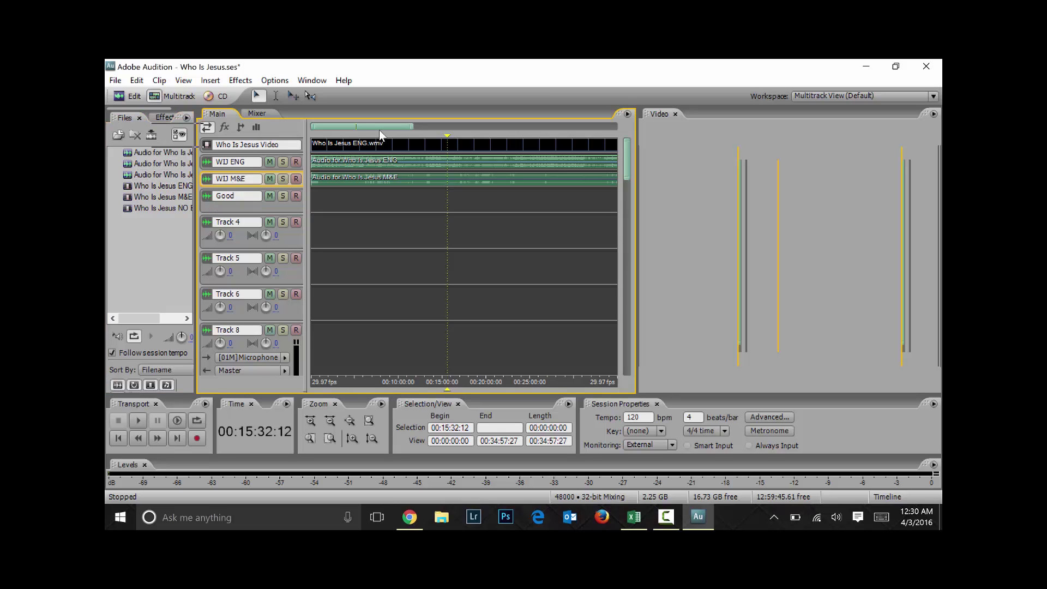
{"action": "left_click", "coordinate": [380, 134]}
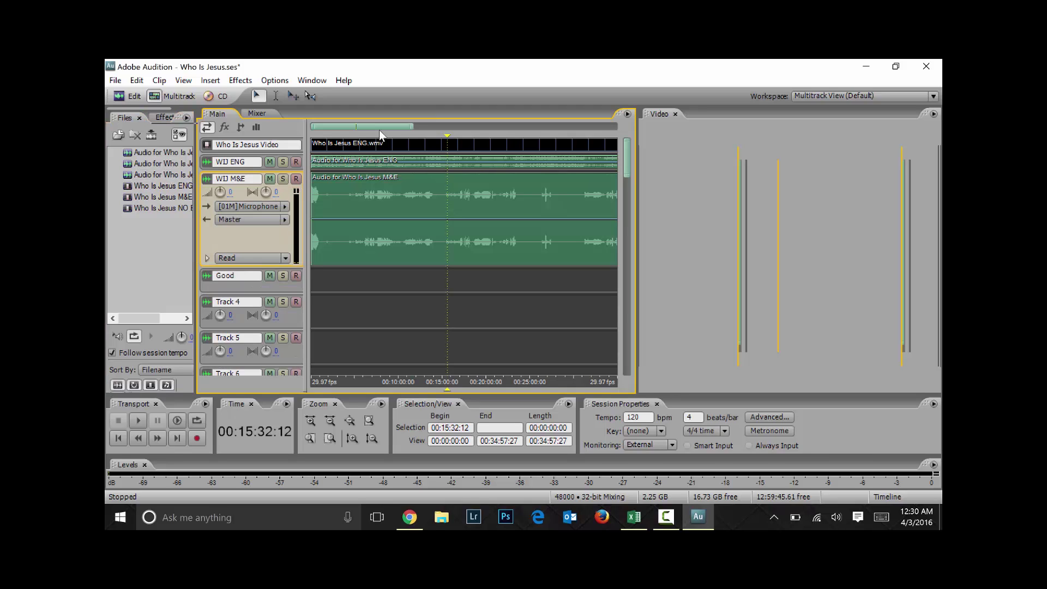
{"action": "left_click_drag", "start_coordinate": [251, 170], "coordinate": [251, 217]}
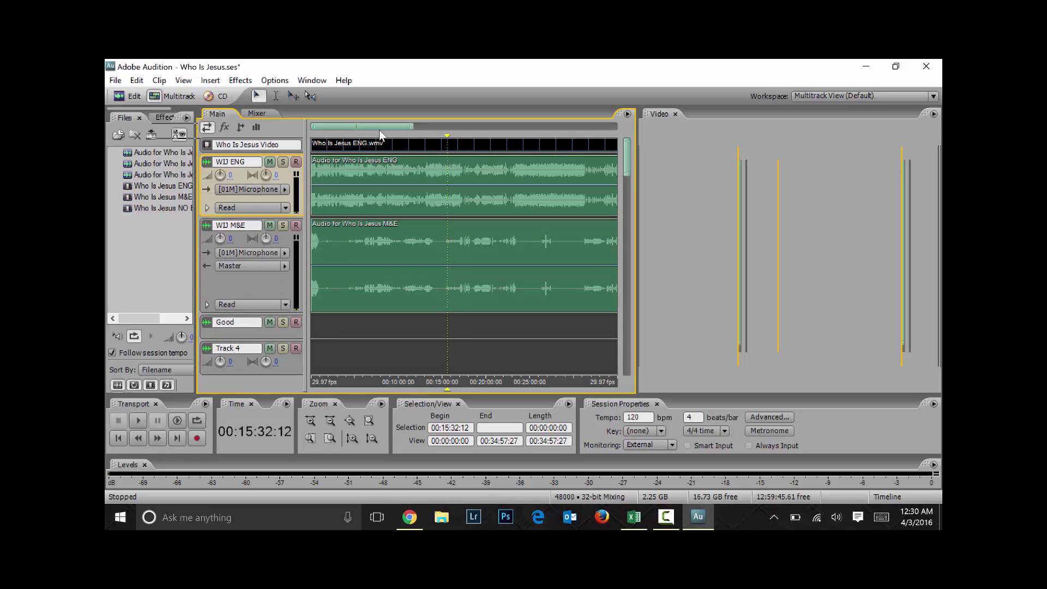
{"action": "left_click_drag", "start_coordinate": [251, 216], "coordinate": [251, 229]}
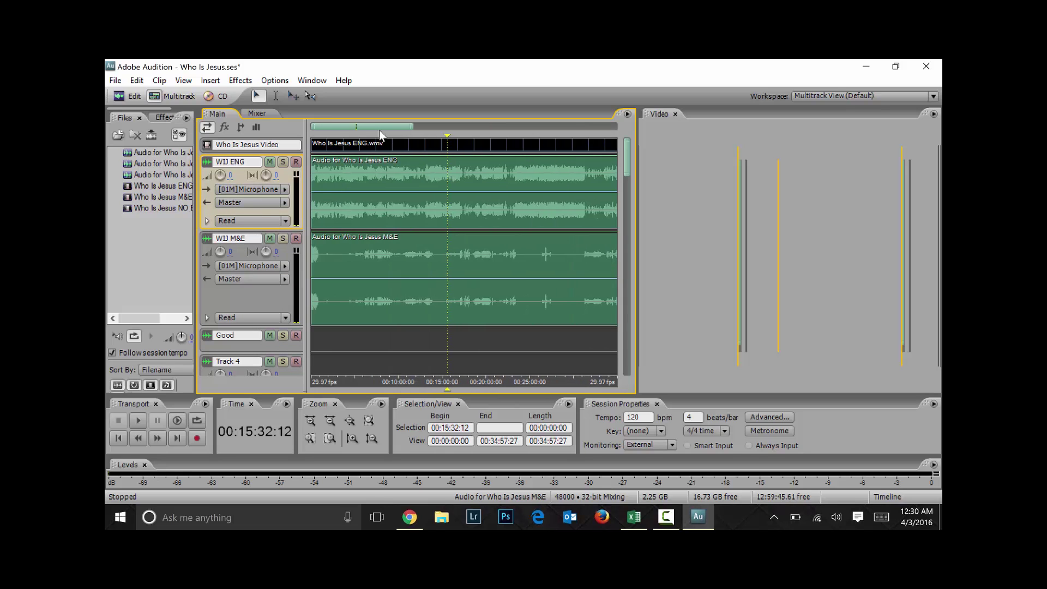
{"action": "left_click", "coordinate": [391, 144]}
Delete the Who Is Jesus ENG.wmv clip and place Who Is Jesus M&E.wmv on the video track
{"action": "left_click", "coordinate": [409, 144]}
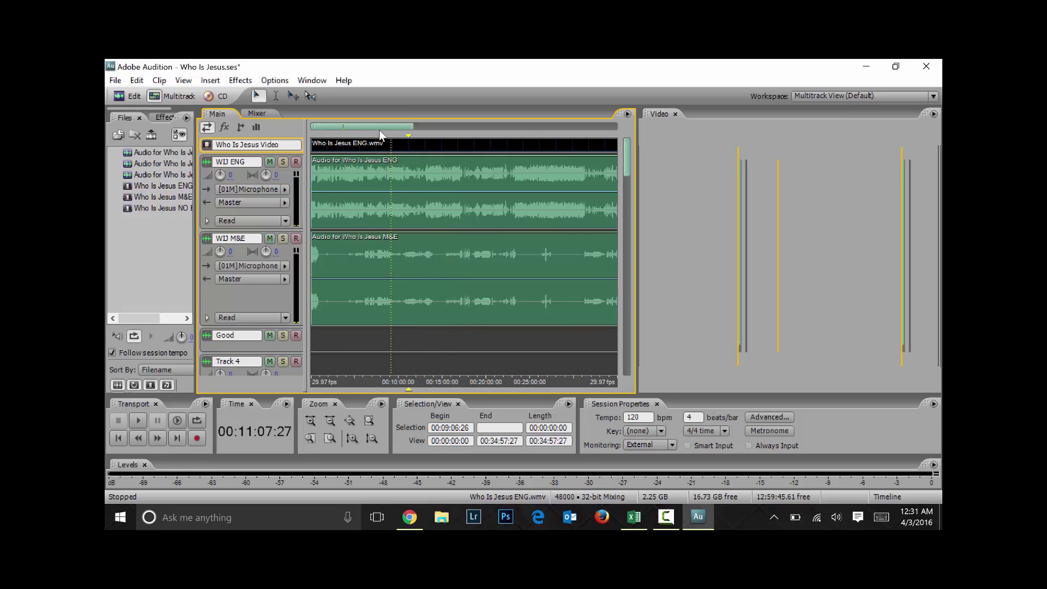
{"action": "right_click", "coordinate": [415, 144]}
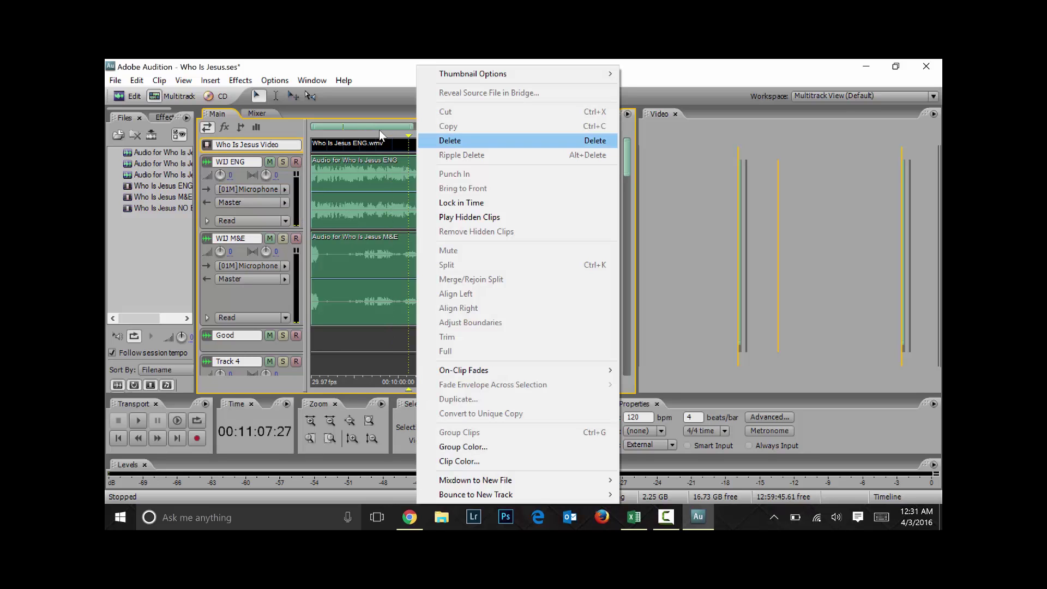
{"action": "left_click", "coordinate": [450, 141]}
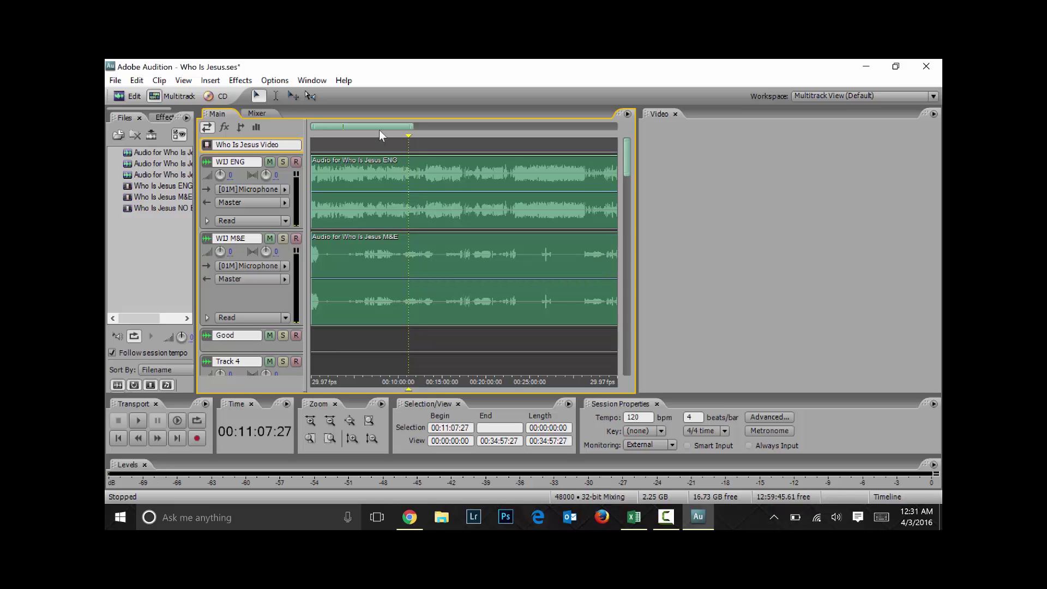
{"action": "left_click_drag", "start_coordinate": [195, 245], "coordinate": [267, 245]}
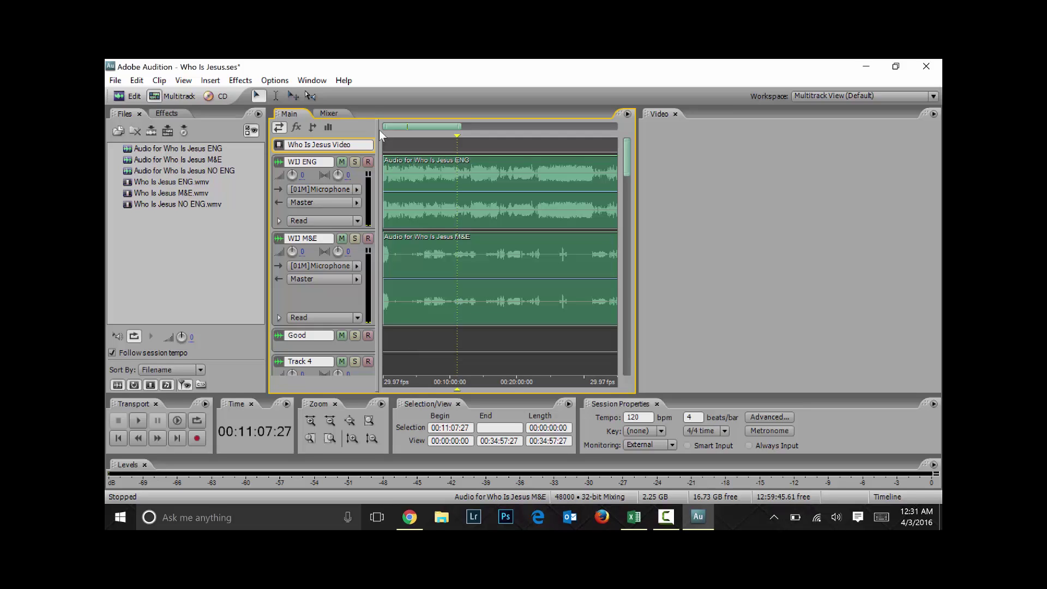
{"action": "left_click_drag", "start_coordinate": [170, 193], "coordinate": [412, 144]}
{"action": "left_click", "coordinate": [413, 145]}
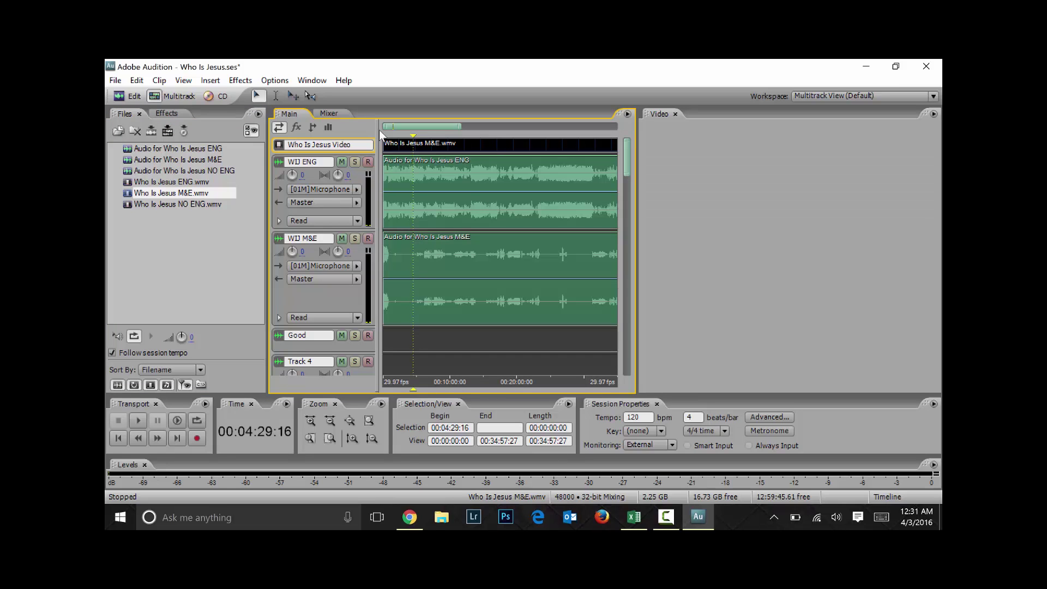
Enlarge WIJ ENG, zoom out to the full session, and compact track heights with Alt+minus
{"action": "scroll", "coordinate": [381, 134], "scroll_direction": "up", "scroll_amount": 5}
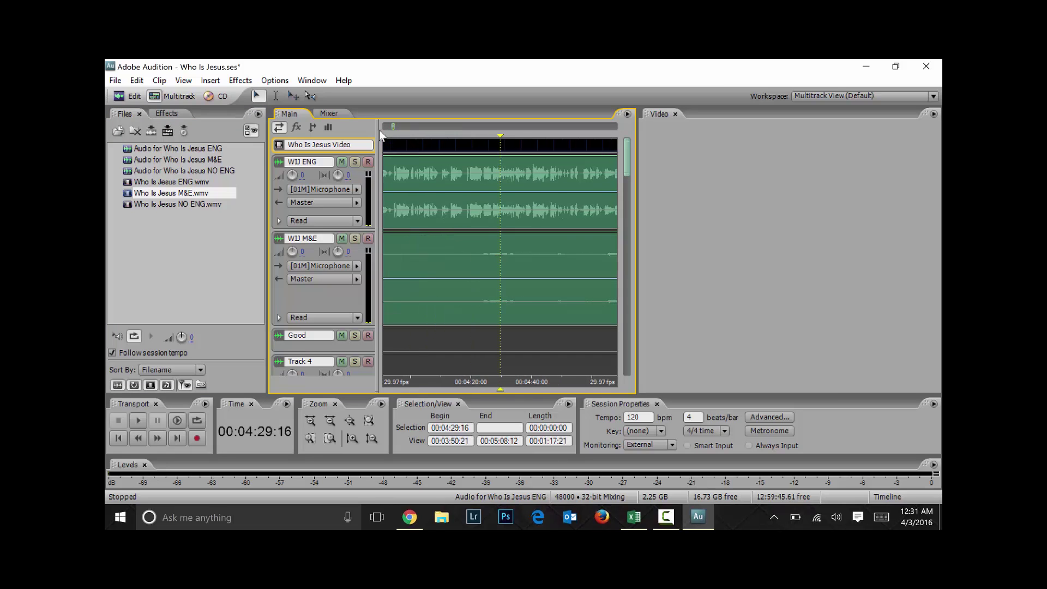
{"action": "scroll", "coordinate": [380, 134], "scroll_direction": "up", "scroll_amount": 10}
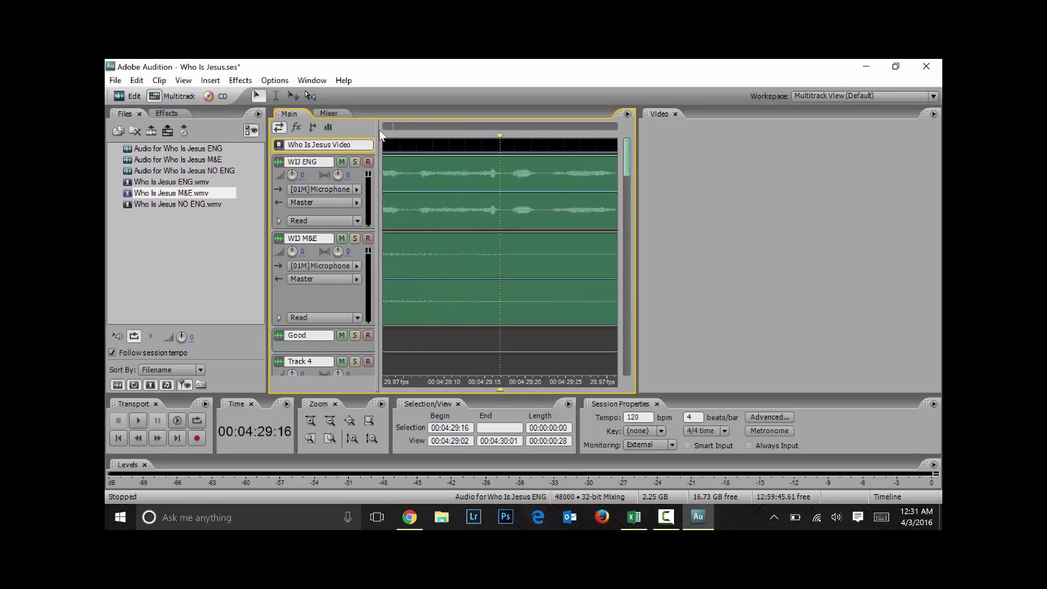
{"action": "scroll", "coordinate": [381, 133], "scroll_direction": "up", "scroll_amount": 5}
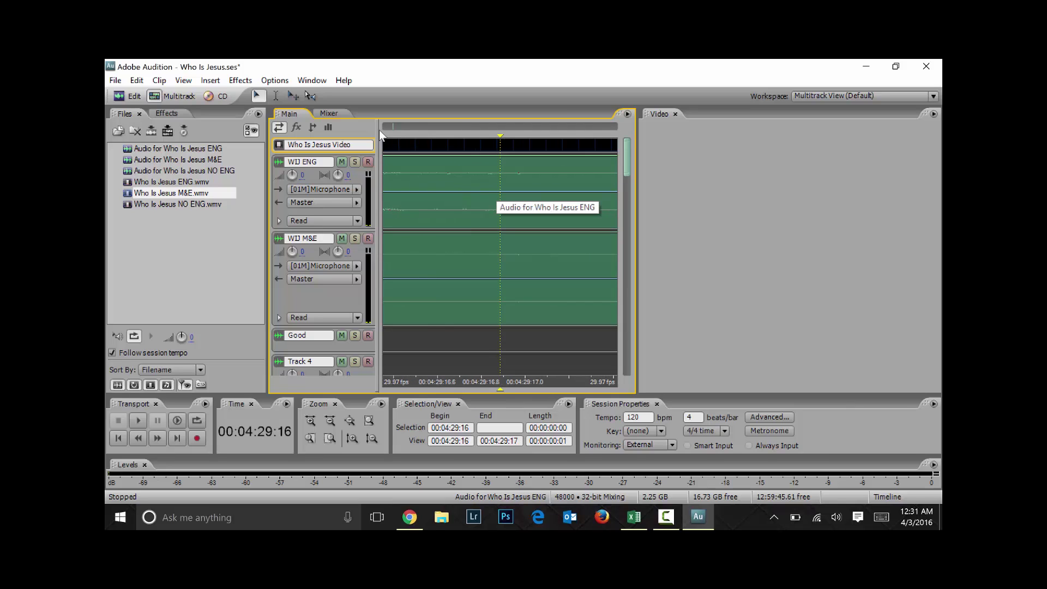
{"action": "scroll", "coordinate": [380, 133], "scroll_direction": "up", "scroll_amount": 5}
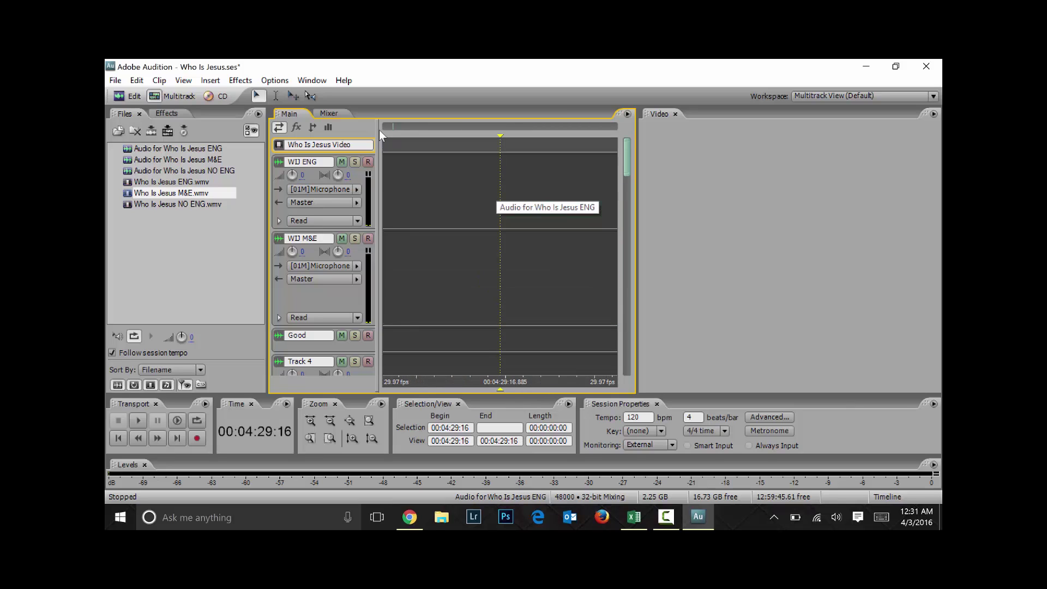
{"action": "scroll", "coordinate": [380, 134], "scroll_direction": "down", "scroll_amount": 10}
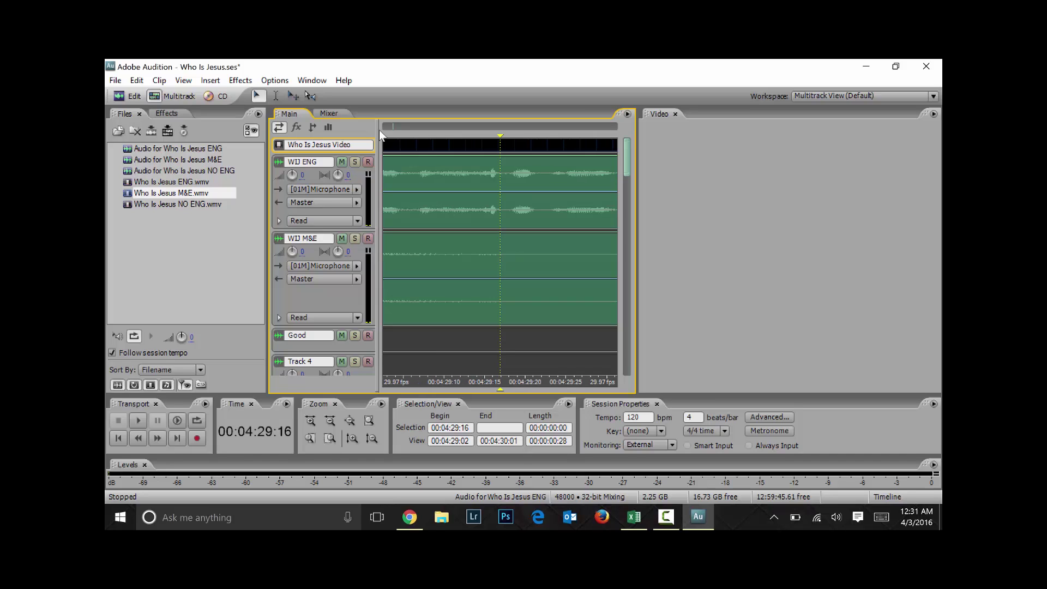
{"action": "key", "text": "Down"}
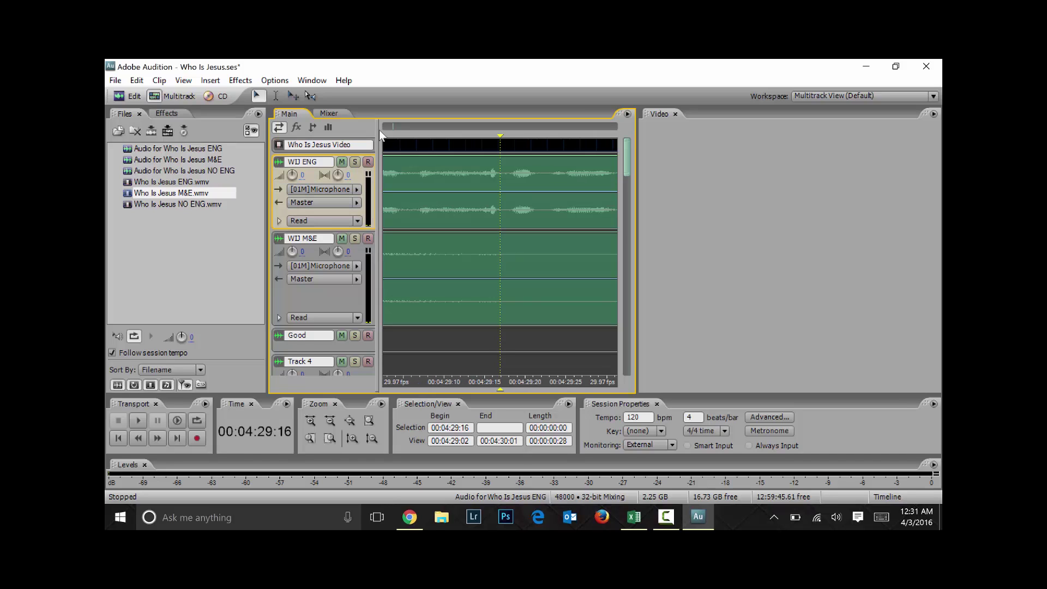
{"action": "left_click_drag", "start_coordinate": [323, 230], "coordinate": [323, 349]}
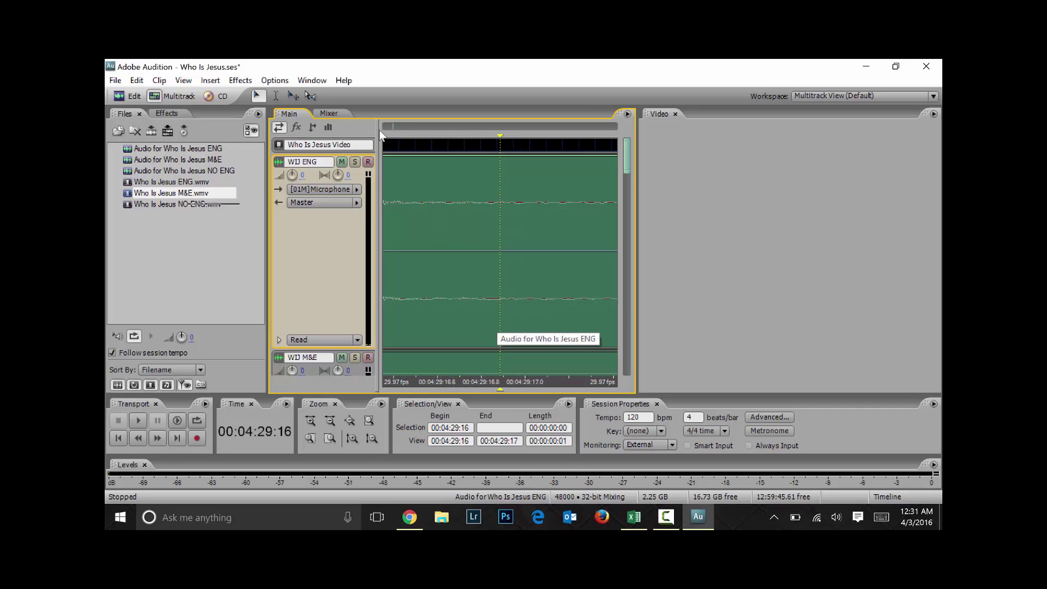
{"action": "key", "text": "minus"}
{"action": "key", "text": "minus"}
{"action": "key", "text": "minus"}
{"action": "key", "text": "minus"}
{"action": "key", "text": "minus"}
{"action": "key", "text": "minus"}
{"action": "key", "text": "minus"}
{"action": "key", "text": "minus"}
{"action": "key", "text": "minus"}
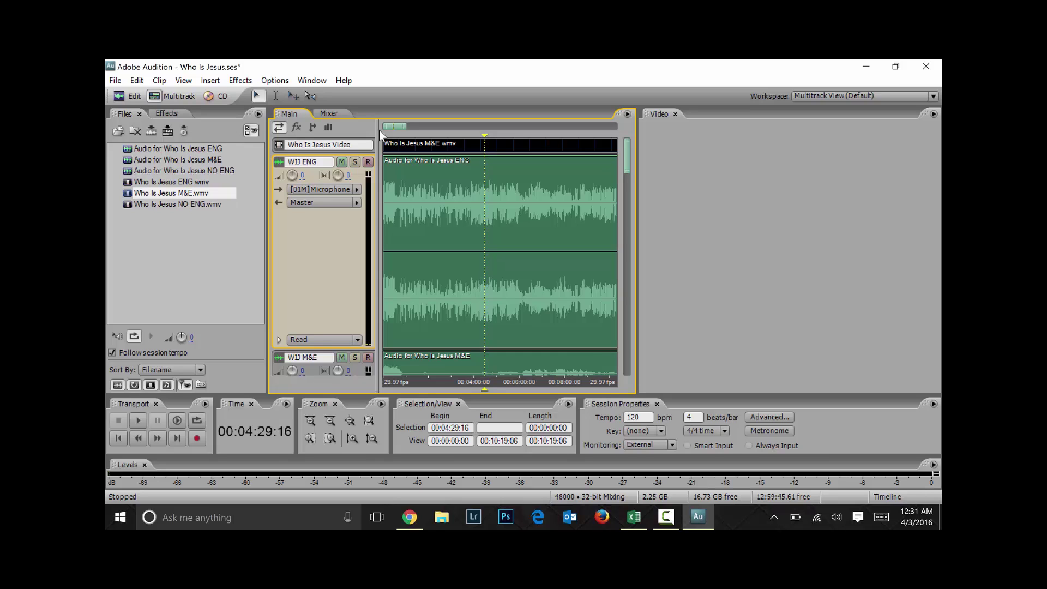
{"action": "key", "text": "alt+minus"}
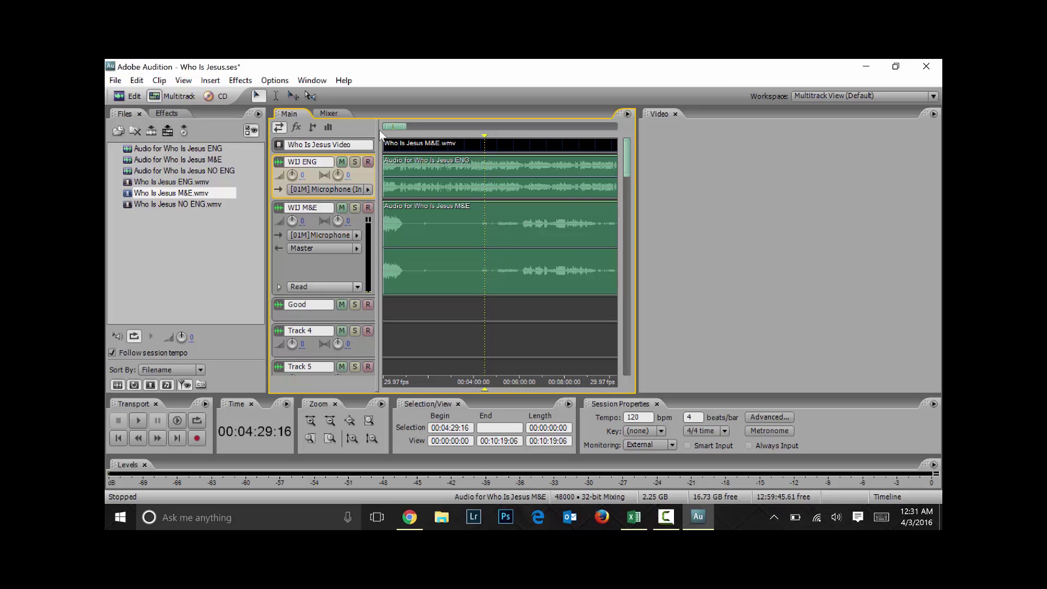
{"action": "key", "text": "alt+minus"}
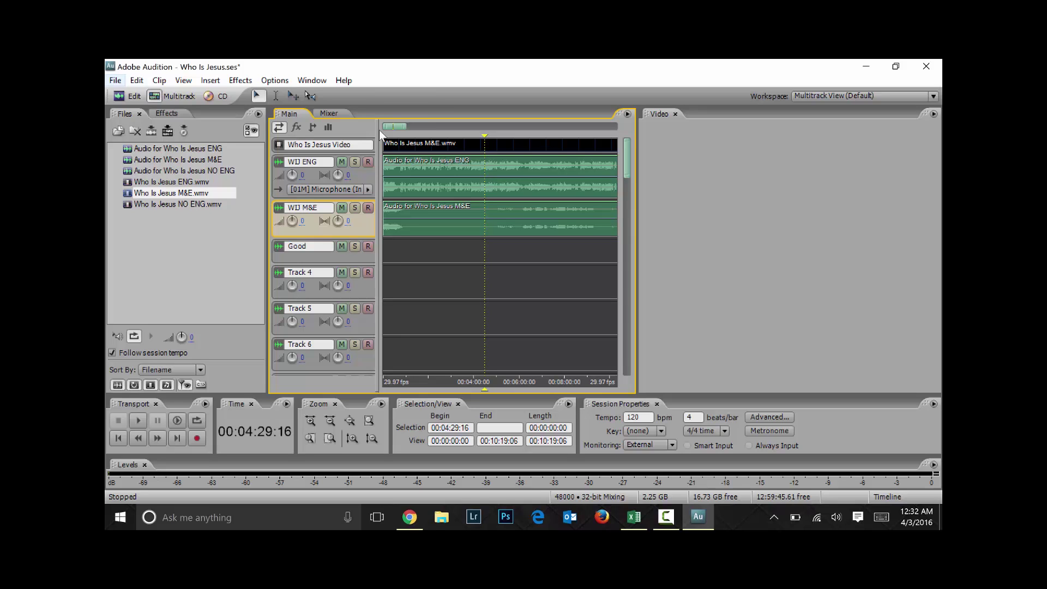
Save the 'Who Is Jesus.ses' session, answering No to saving changes to the ENG audio file
{"action": "key", "text": "alt+f"}
{"action": "key", "text": "Down"}
{"action": "key", "text": "Down"}
{"action": "key", "text": "Down"}
{"action": "key", "text": "Down"}
{"action": "key", "text": "Down"}
{"action": "key", "text": "Return"}
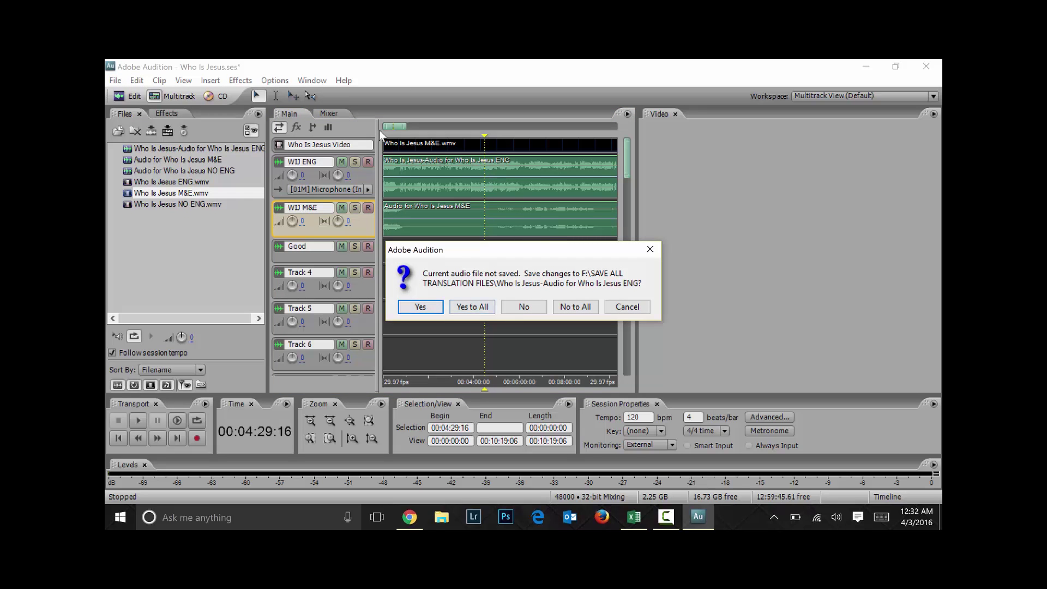
{"action": "key", "text": "Tab"}
{"action": "key", "text": "Tab"}
{"action": "key", "text": "Tab"}
{"action": "key", "text": "Tab"}
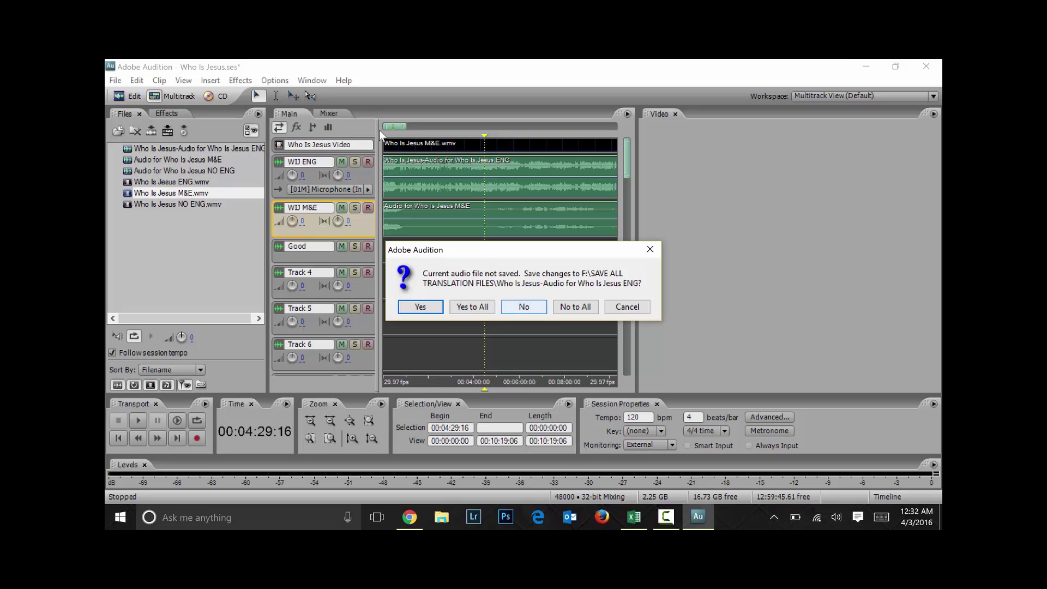
{"action": "key", "text": "Return"}
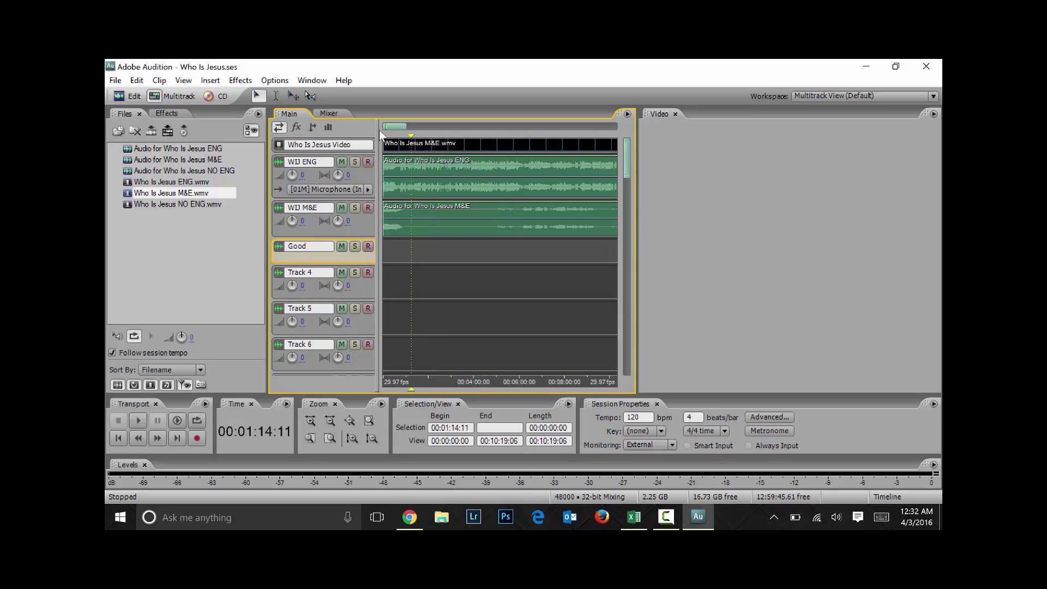
Put the playhead at the session start, mute WIJ ENG, and arm the Good track to record
{"action": "left_click", "coordinate": [380, 135]}
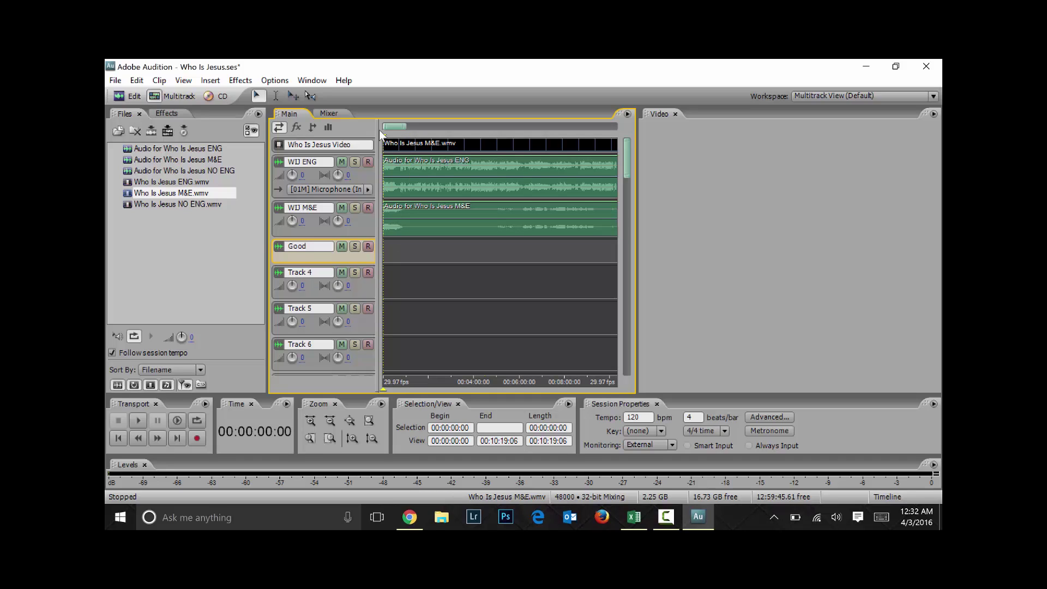
{"action": "left_click", "coordinate": [342, 162]}
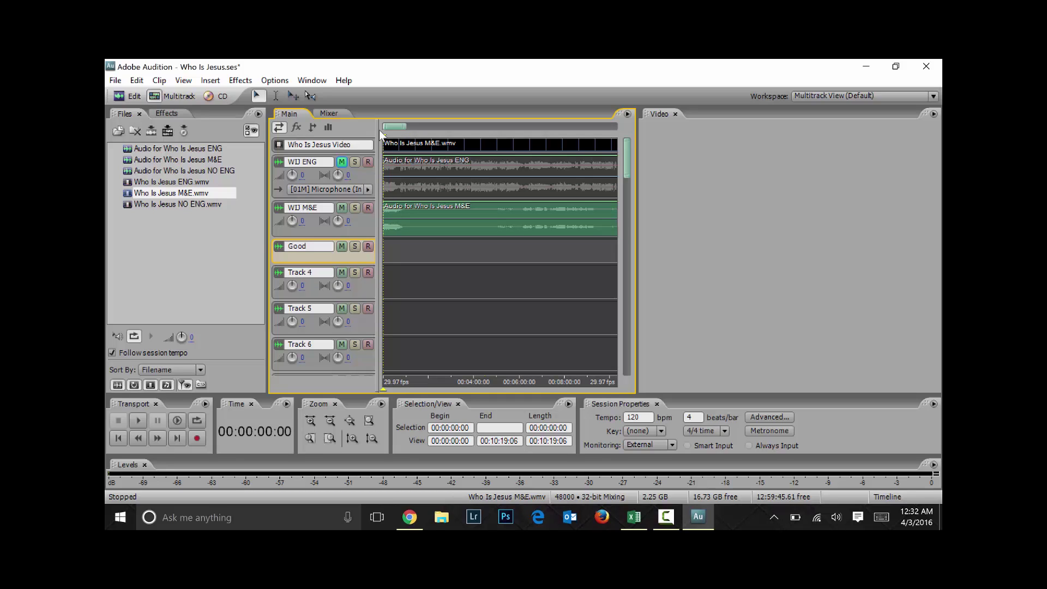
{"action": "left_click", "coordinate": [342, 208]}
{"action": "left_click", "coordinate": [342, 208]}
{"action": "left_click", "coordinate": [369, 246]}
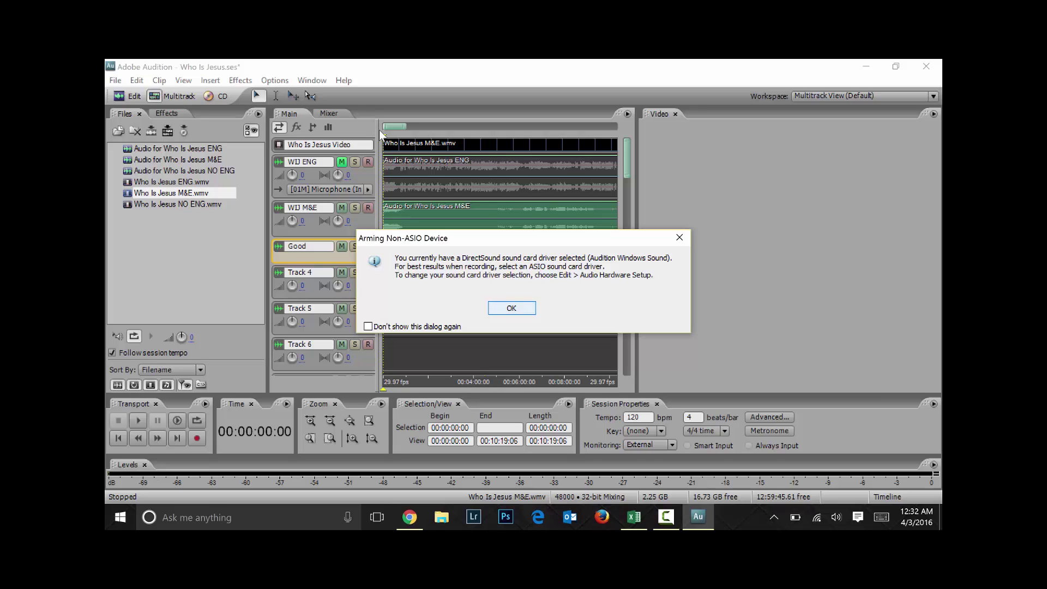
Dismiss the Arming Non-ASIO Device warning and browse the Edit menu commands
{"action": "key", "text": "Return"}
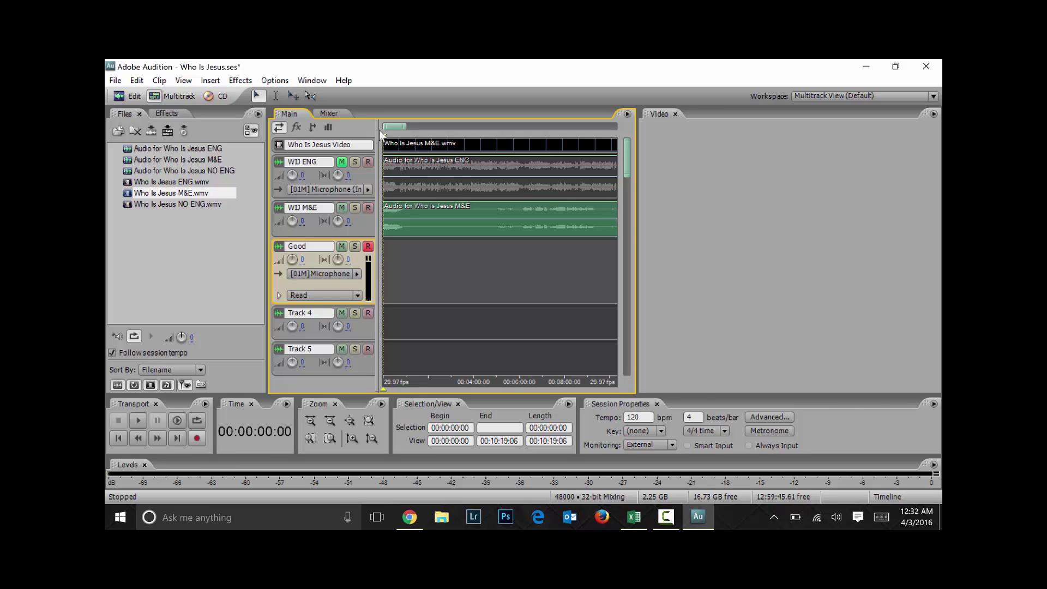
{"action": "key", "text": "alt+e"}
{"action": "key", "text": "Down"}
{"action": "key", "text": "Down"}
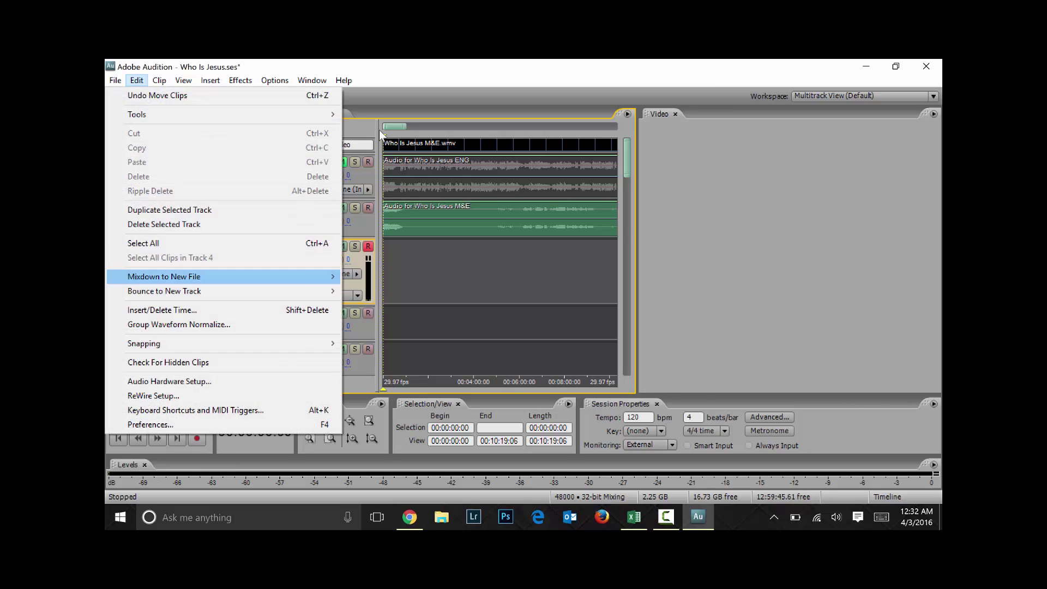
{"action": "key", "text": "Down"}
{"action": "key", "text": "Down"}
{"action": "key", "text": "Down"}
{"action": "key", "text": "Down"}
{"action": "key", "text": "Down"}
{"action": "key", "text": "Down"}
{"action": "key", "text": "Down"}
{"action": "key", "text": "Down"}
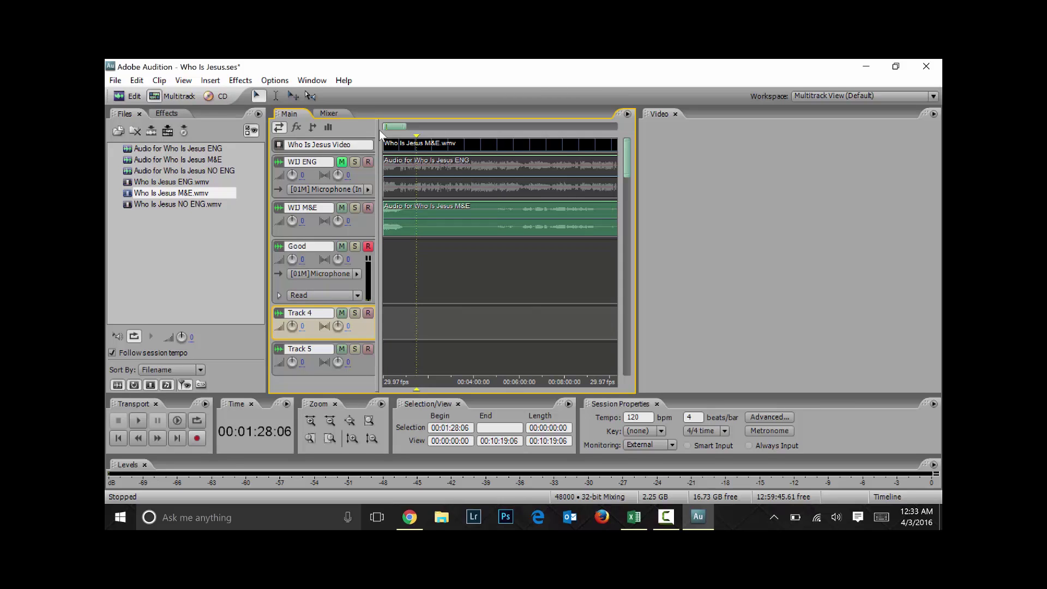
Record a first trial voice take onto the Good track, zooming the timeline while recording
{"action": "key", "text": "ctrl+space"}
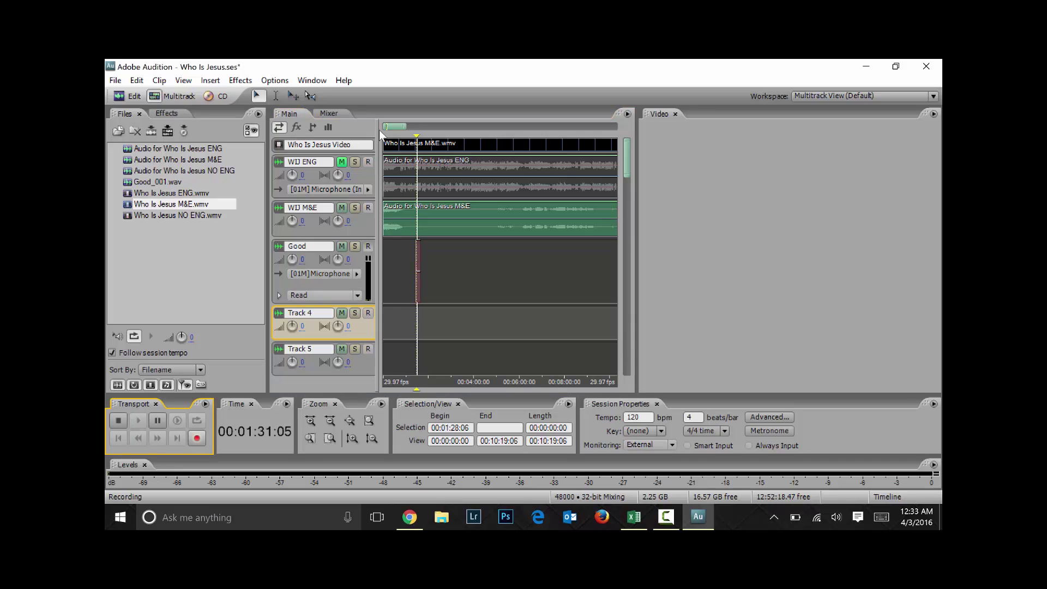
{"action": "key", "text": "equal"}
{"action": "key", "text": "equal"}
{"action": "key", "text": "equal"}
{"action": "key", "text": "equal"}
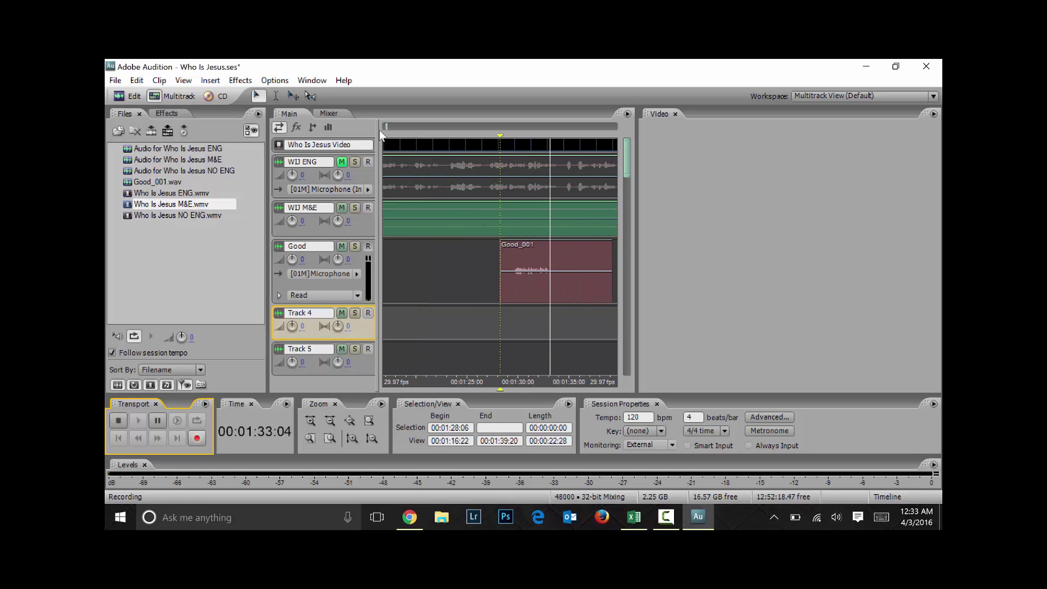
{"action": "key", "text": "equal"}
{"action": "key", "text": "equal"}
{"action": "key", "text": "equal"}
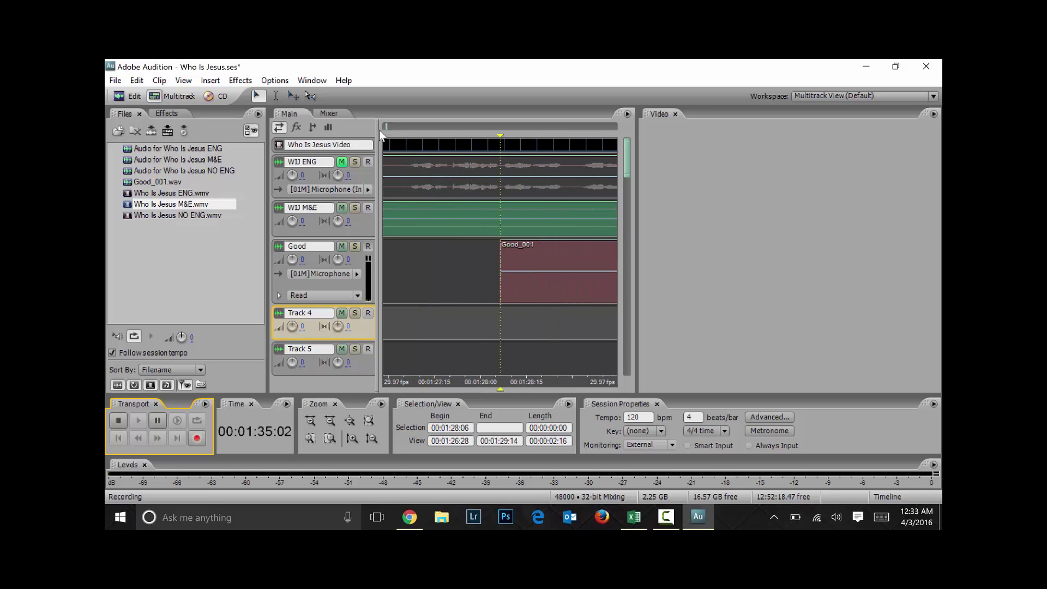
{"action": "key", "text": "minus"}
{"action": "key", "text": "minus"}
{"action": "key", "text": "minus"}
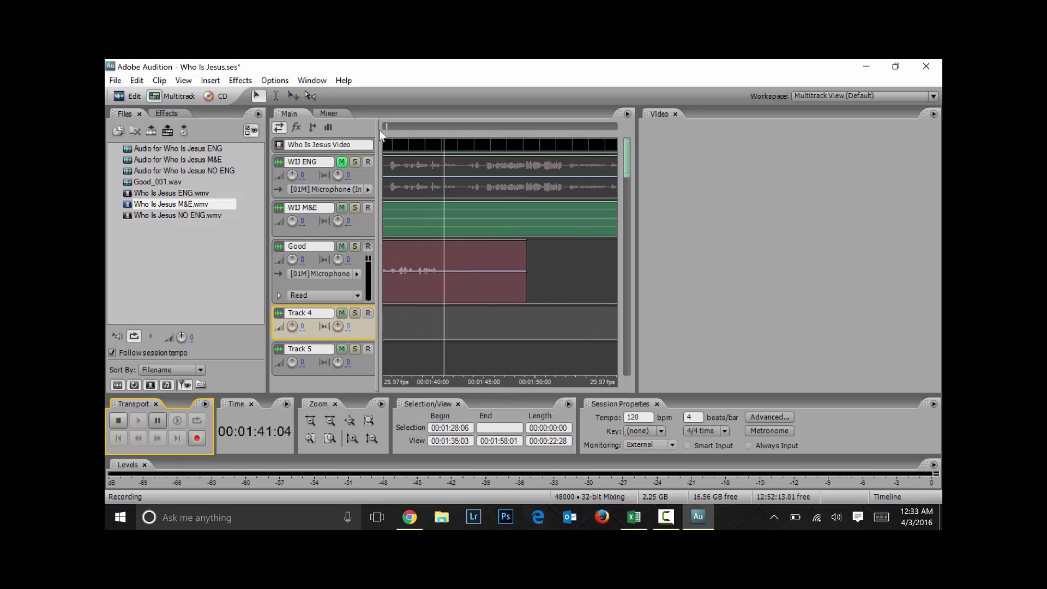
{"action": "key", "text": "space"}
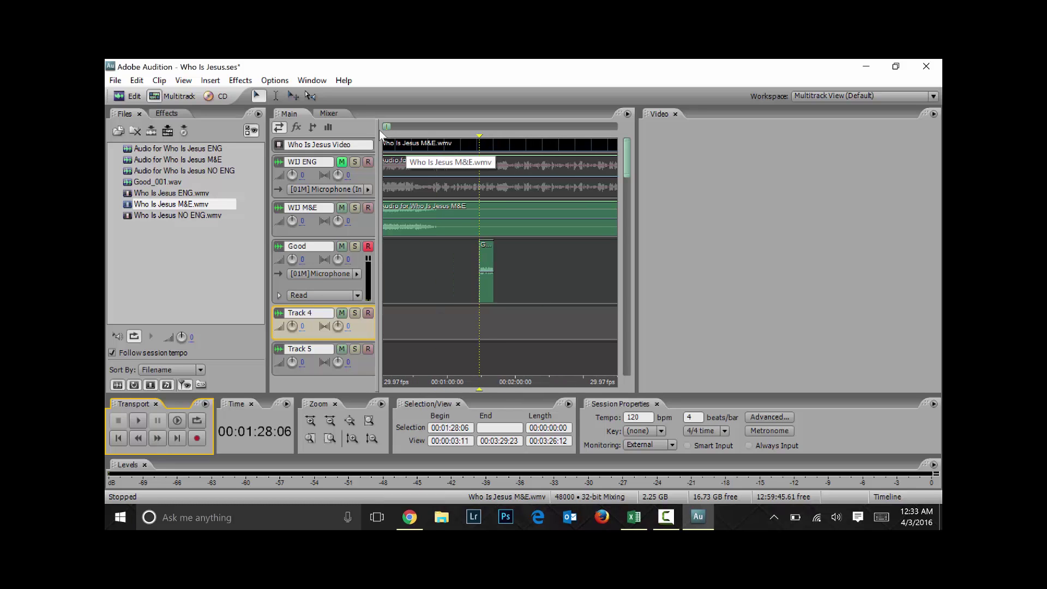
Record the Good_001 take again from 00:01:28:06 and stop
{"action": "key", "text": "shift+space"}
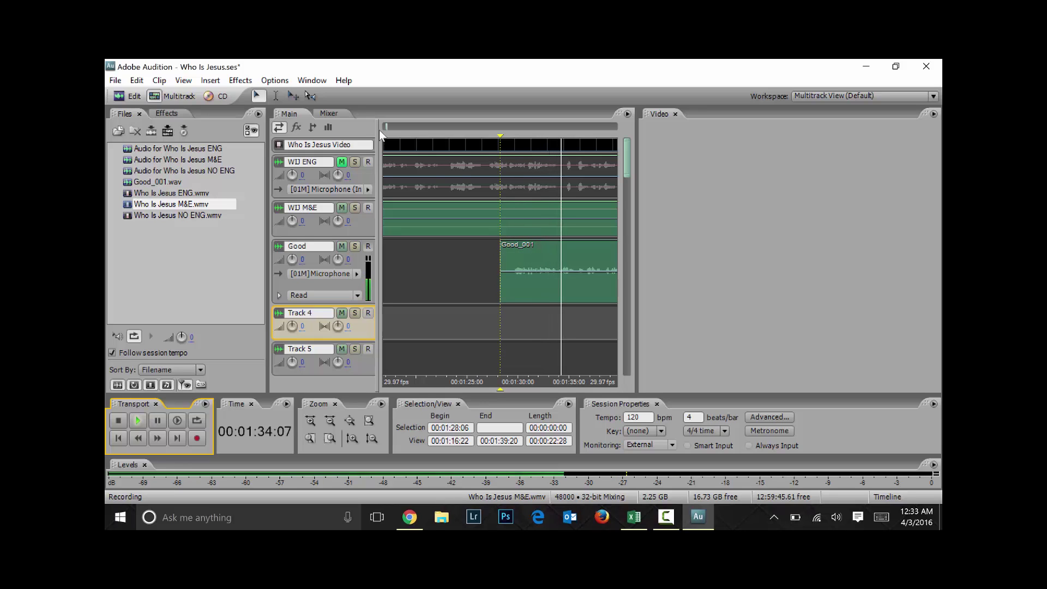
{"action": "key", "text": "equal"}
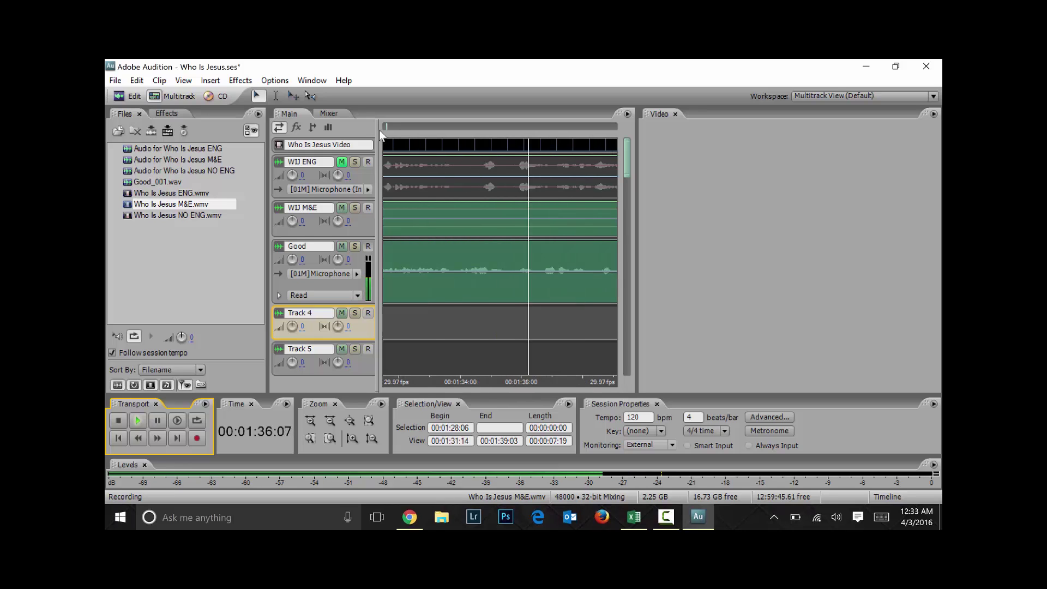
{"action": "key", "text": "space"}
{"action": "key", "text": "minus"}
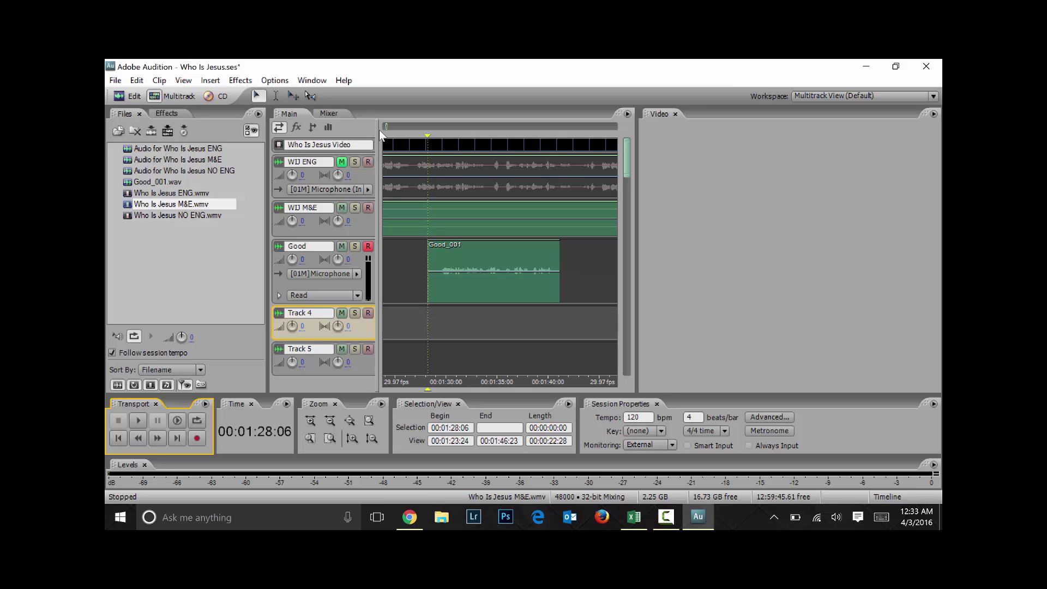
Bring up Audio Hardware Setup from the Edit menu and its DirectSound port settings
{"action": "left_click", "coordinate": [210, 81]}
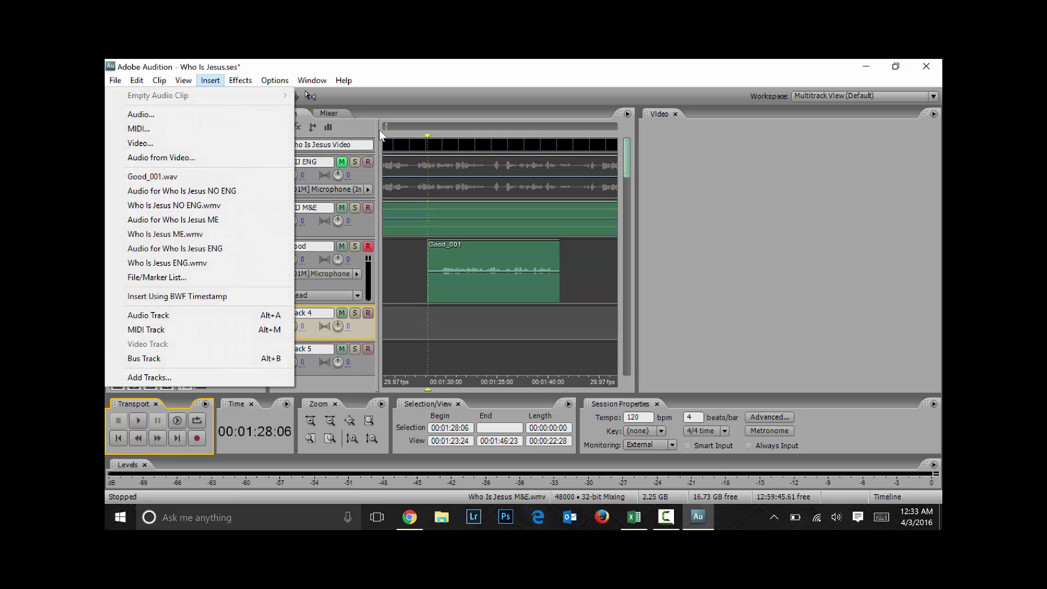
{"action": "mouse_move", "coordinate": [137, 80]}
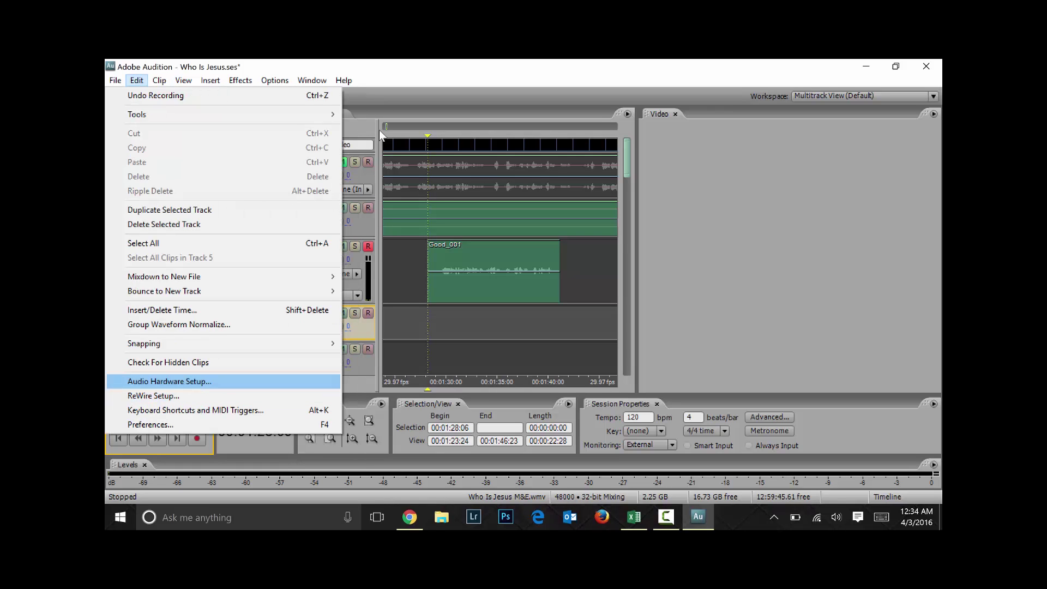
{"action": "key", "text": "Return"}
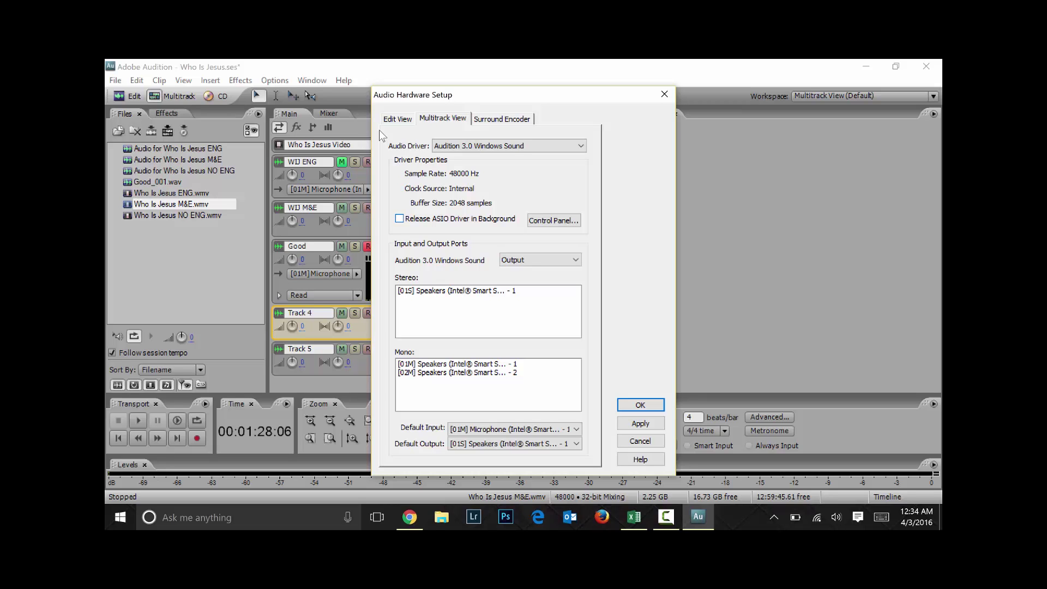
{"action": "key", "text": "space"}
{"action": "key", "text": "Tab"}
{"action": "key", "text": "space"}
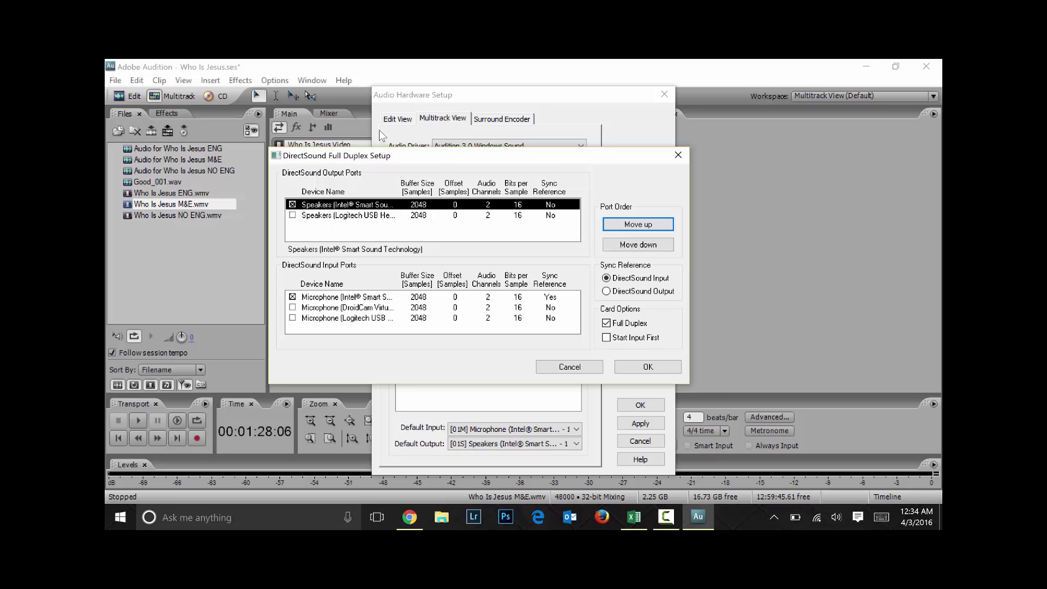
Switch the full duplex speaker and microphone ports from Intel to the Logitech USB Headset
{"action": "key", "text": "shift+Tab"}
{"action": "key", "text": "Down"}
{"action": "key", "text": "space"}
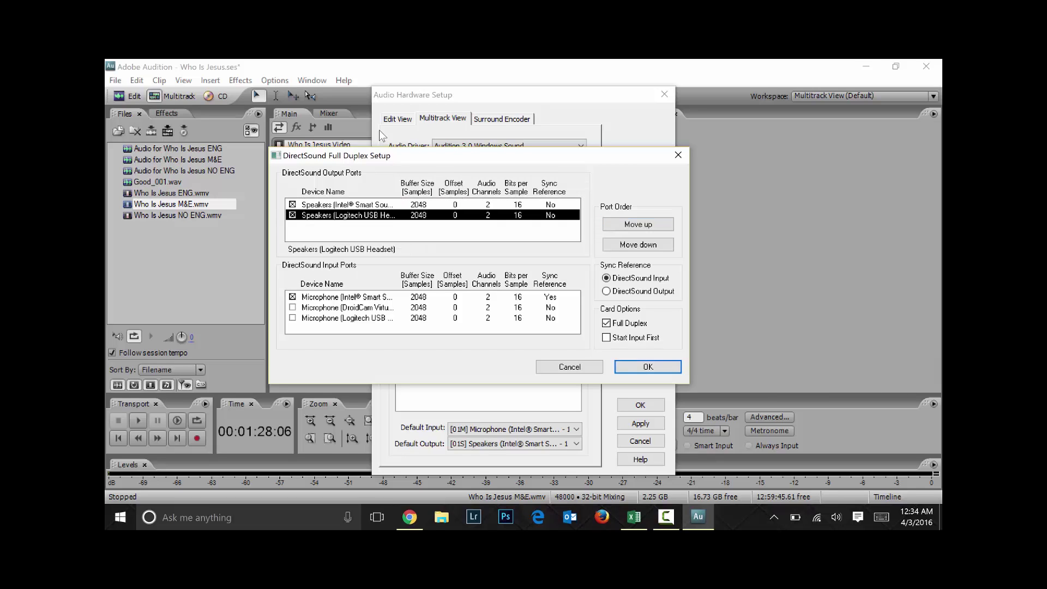
{"action": "key", "text": "Up"}
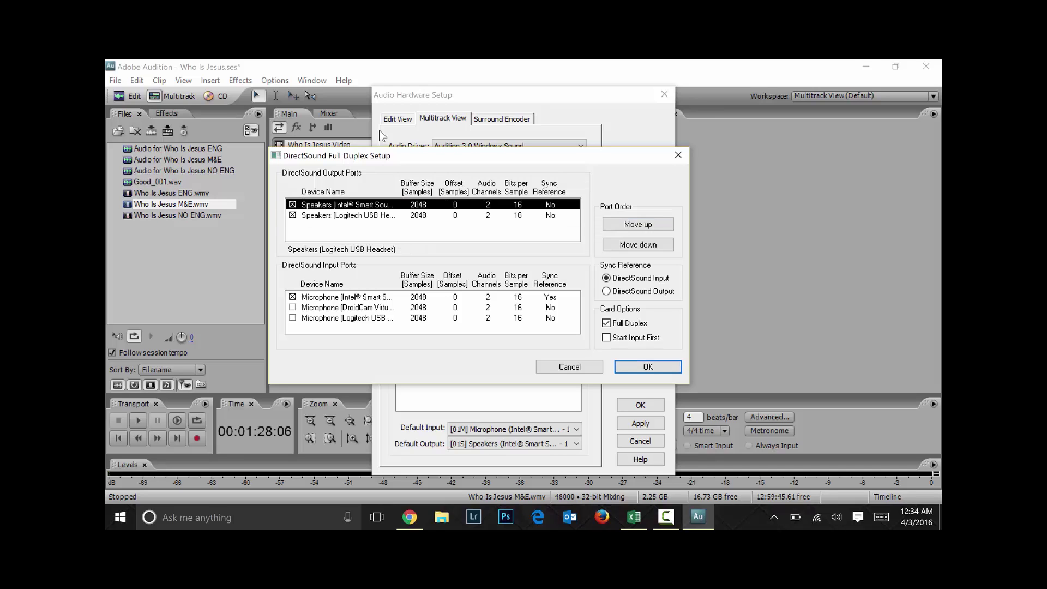
{"action": "key", "text": "space"}
{"action": "key", "text": "Tab"}
{"action": "key", "text": "Down"}
{"action": "key", "text": "Down"}
{"action": "key", "text": "space"}
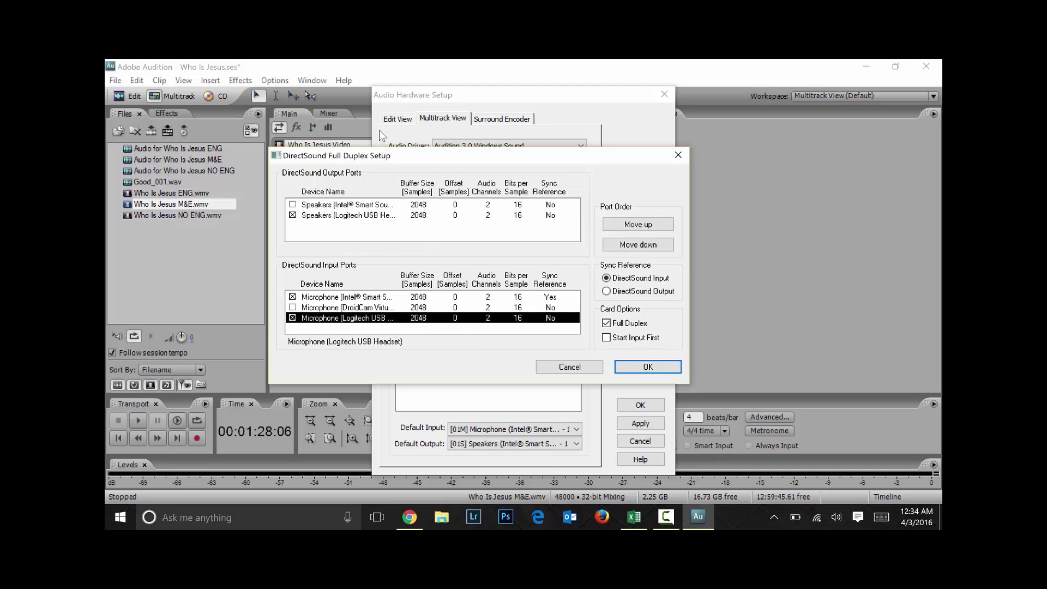
{"action": "key", "text": "Up"}
{"action": "key", "text": "Up"}
{"action": "key", "text": "space"}
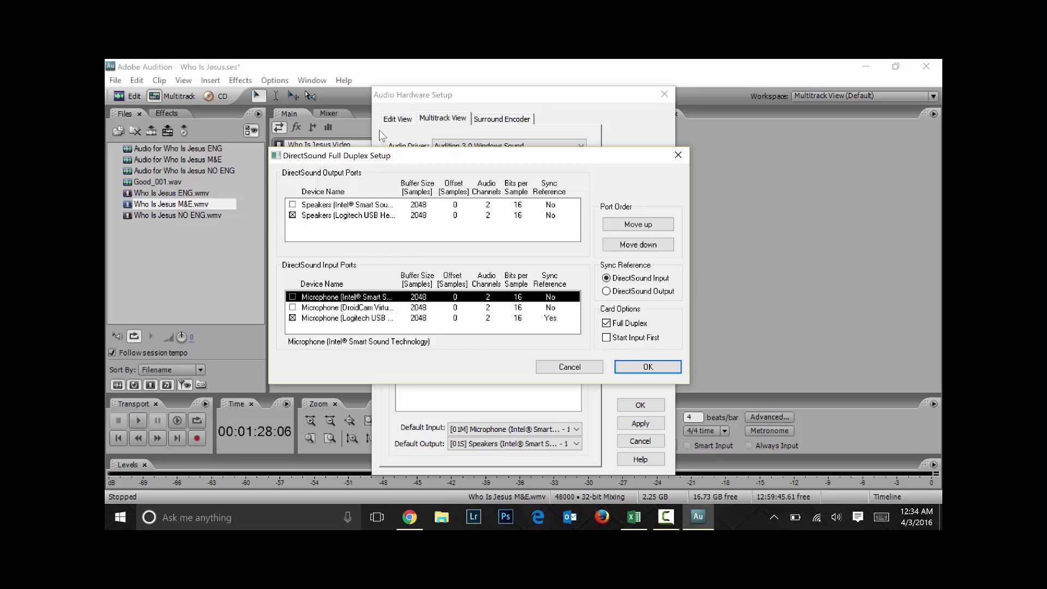
{"action": "key", "text": "Return"}
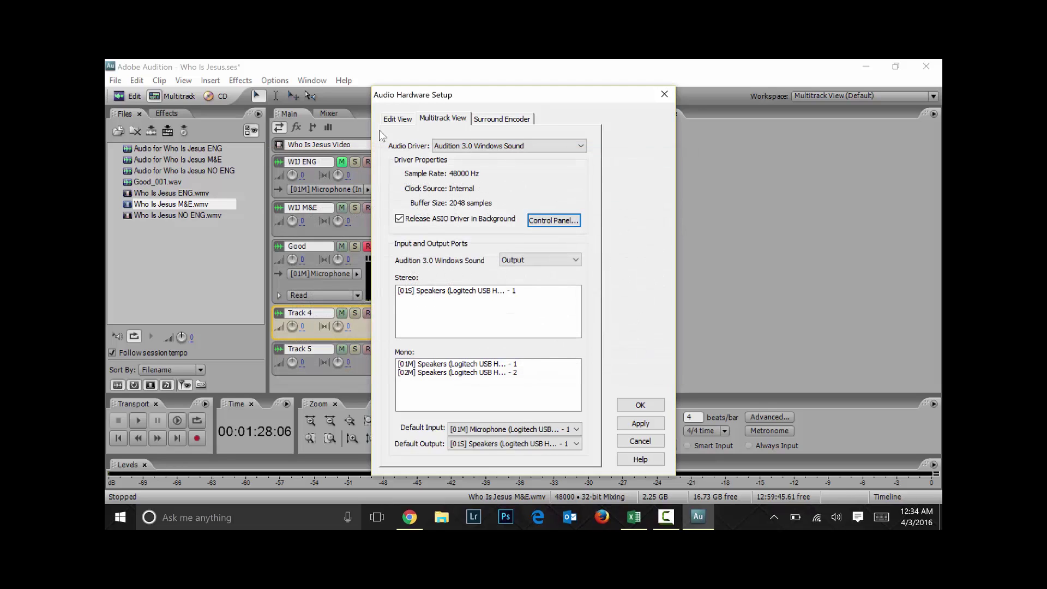
Apply the hardware changes, accept resetting track input/output assignments, and close the setup
{"action": "key", "text": "Tab"}
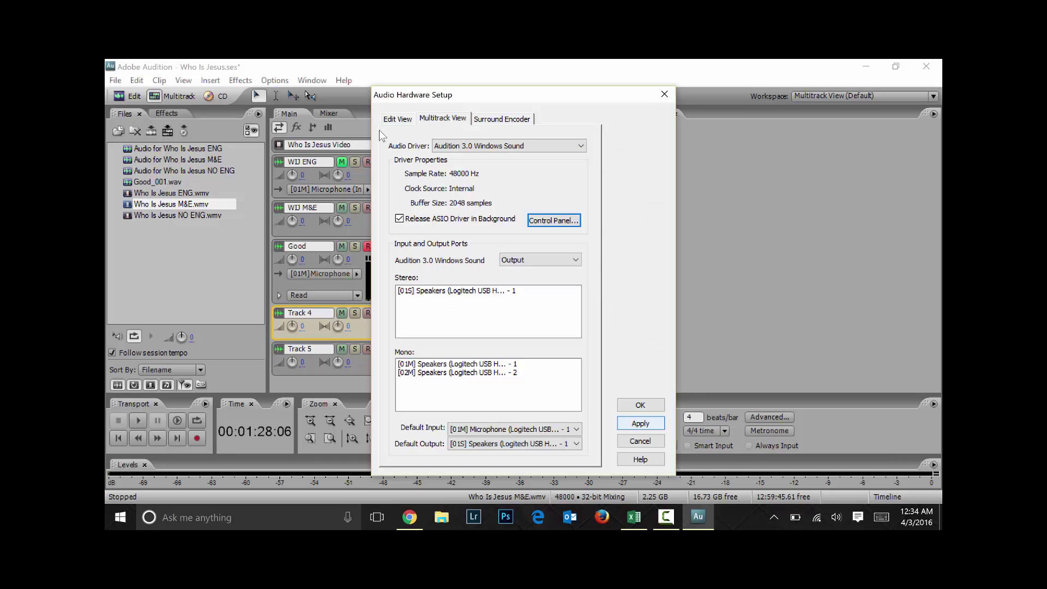
{"action": "key", "text": "Return"}
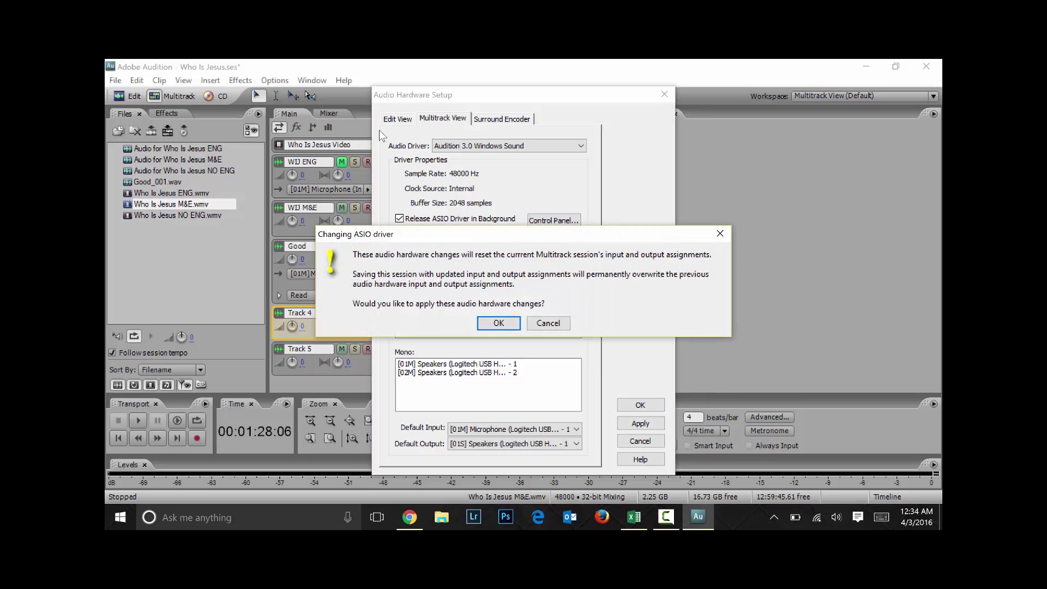
{"action": "key", "text": "Return"}
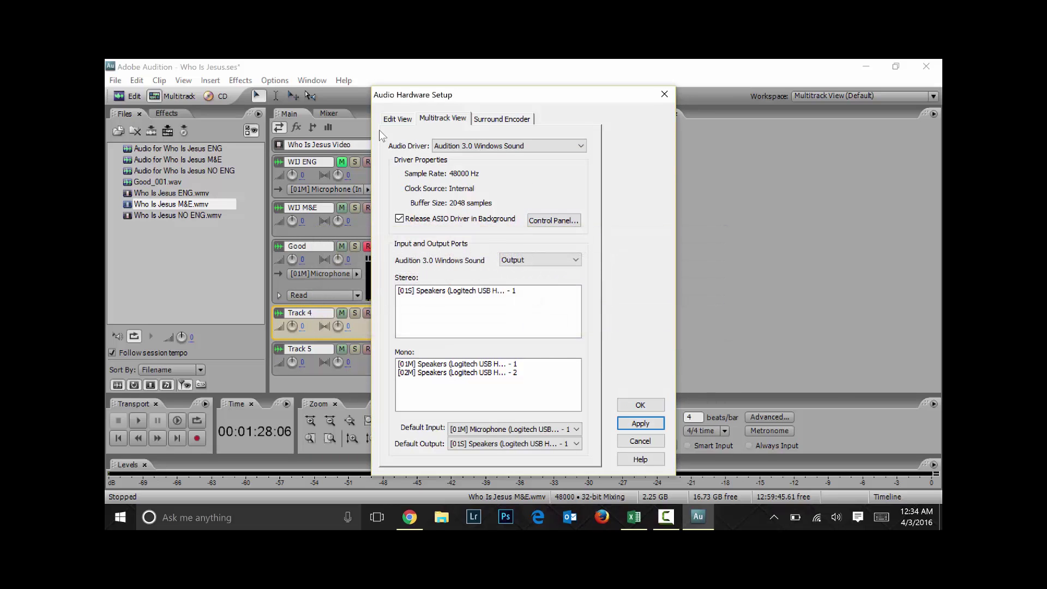
{"action": "key", "text": "shift+Tab"}
{"action": "key", "text": "Return"}
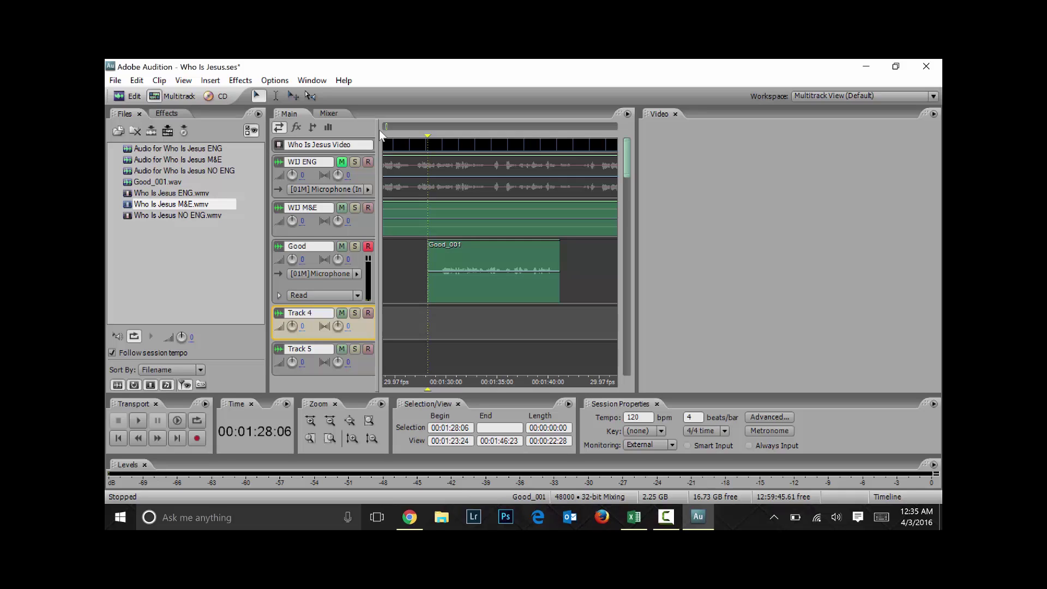
Place the playhead at 00:01:28:06, the start of the Good_001 take
{"action": "left_click", "coordinate": [481, 273]}
{"action": "left_click", "coordinate": [467, 279]}
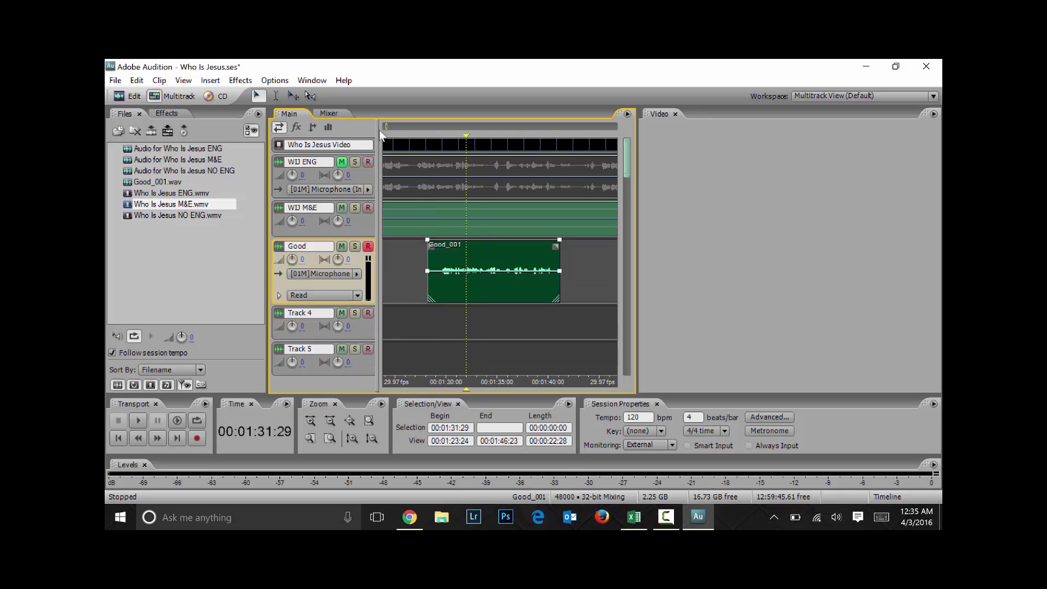
{"action": "left_click", "coordinate": [442, 322]}
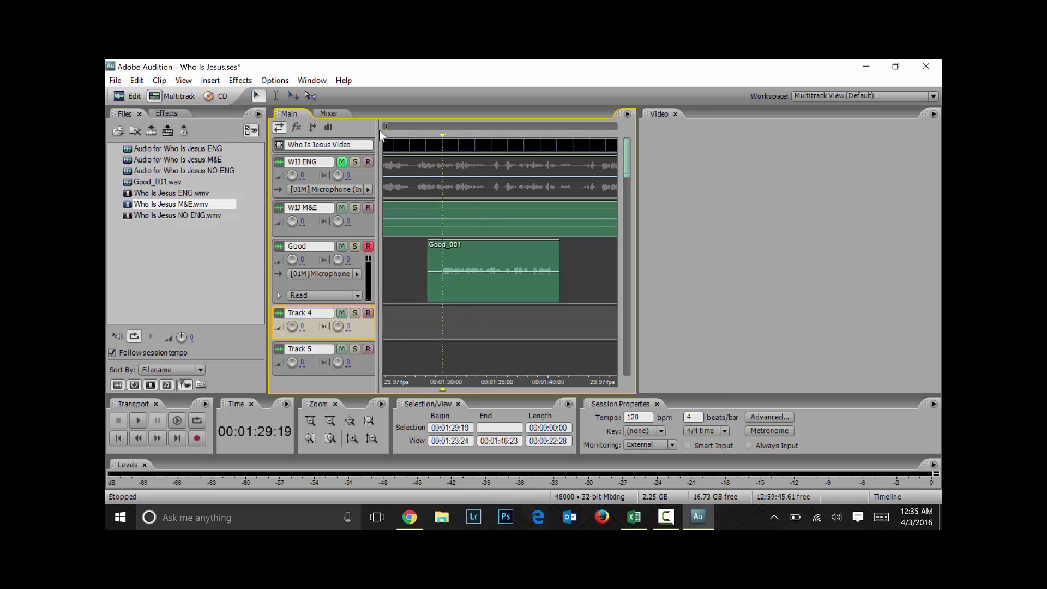
{"action": "left_click", "coordinate": [428, 322]}
Arm Track 4, dismiss the non-ASIO warning, and record the Track 4_002 take
{"action": "left_click", "coordinate": [368, 313]}
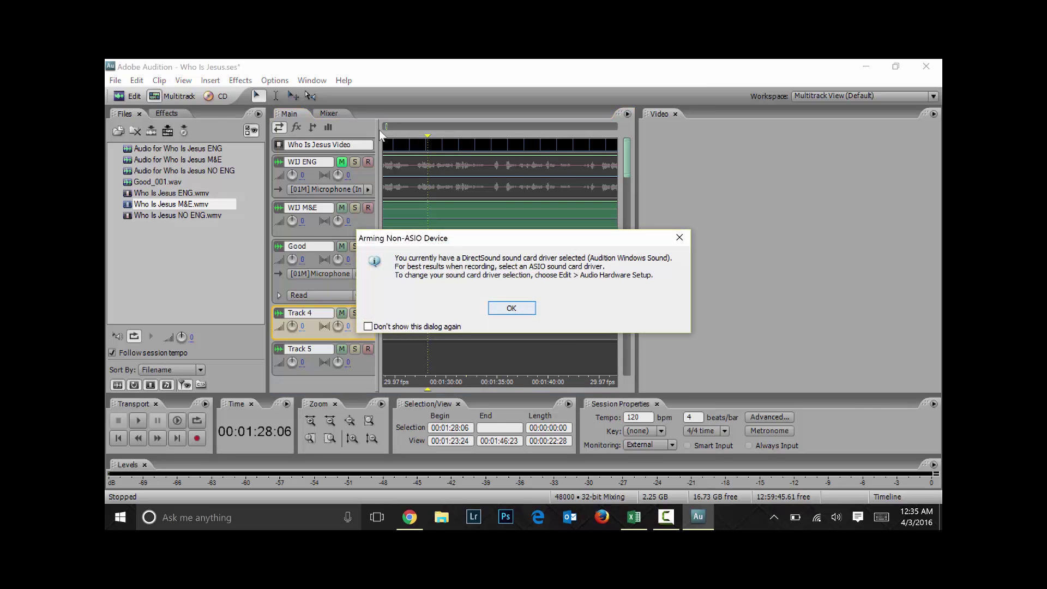
{"action": "key", "text": "Return"}
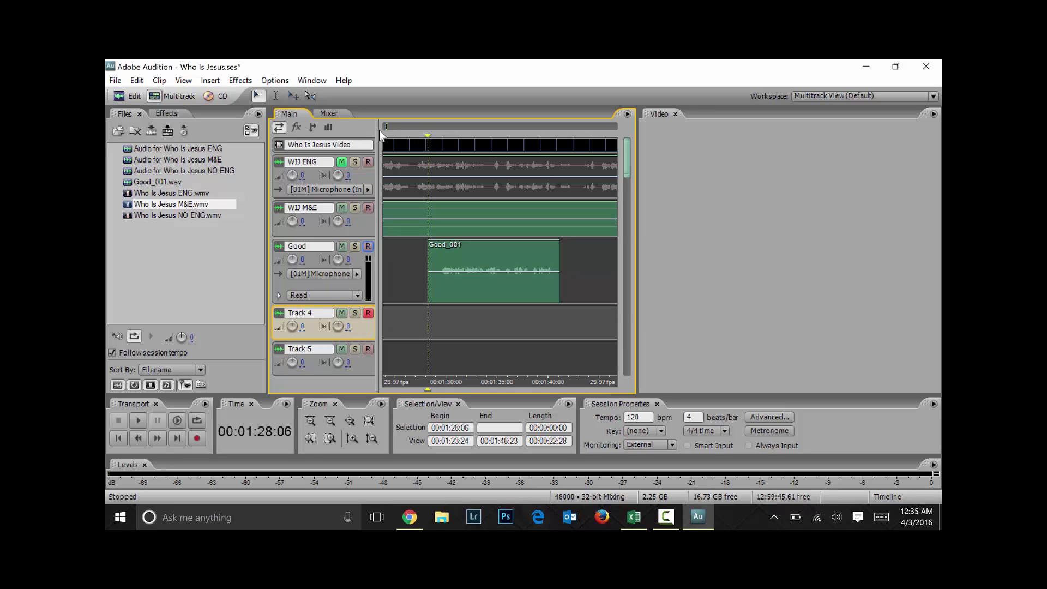
{"action": "key", "text": "ctrl+space"}
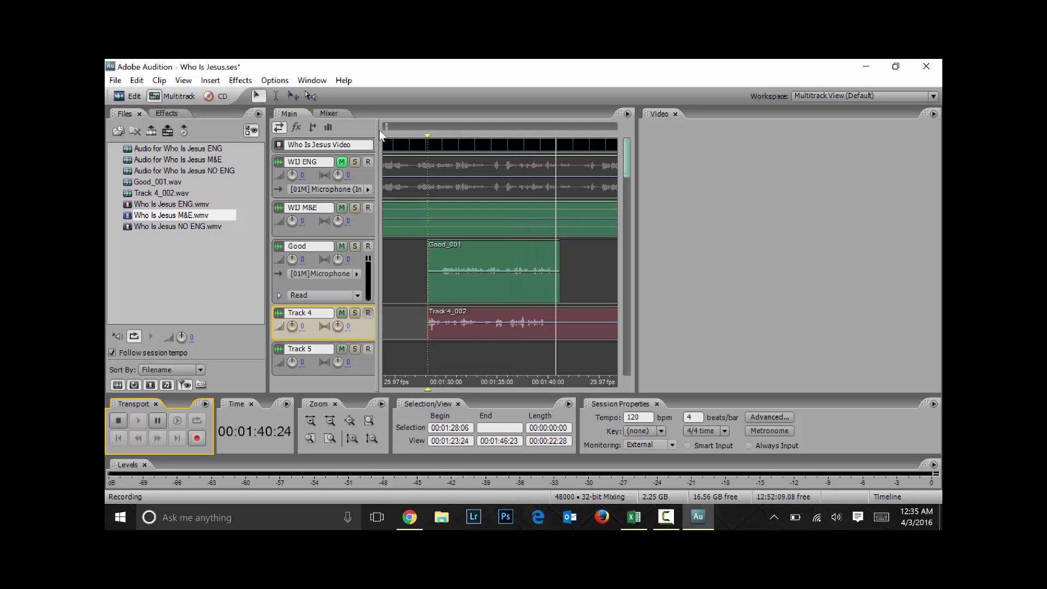
{"action": "key", "text": "space"}
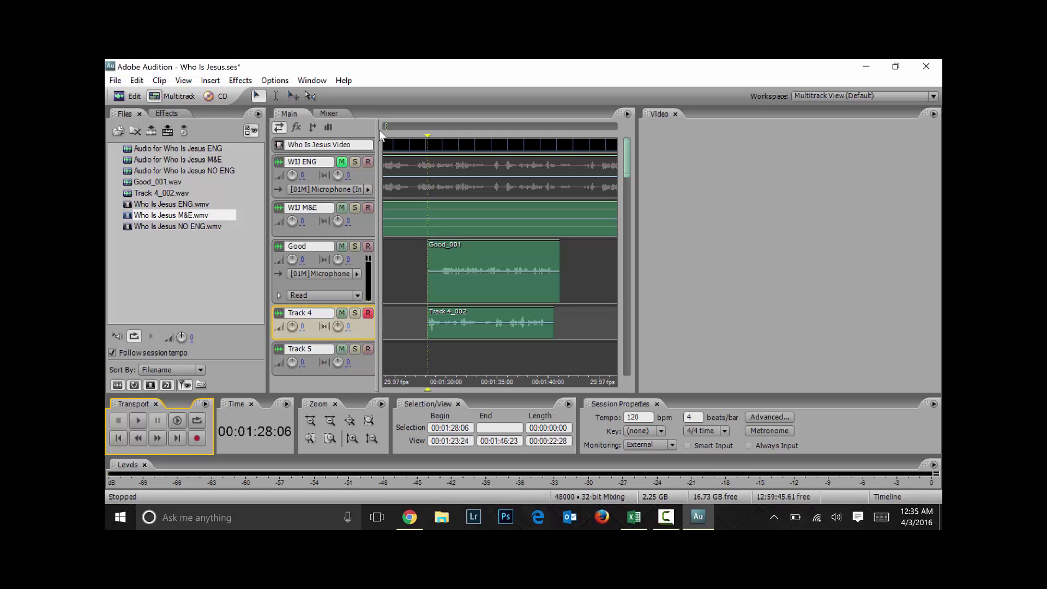
Solo Track 4 and play the new take back twice from 00:01:28:06
{"action": "left_click", "coordinate": [355, 313]}
{"action": "key", "text": "ctrl+space"}
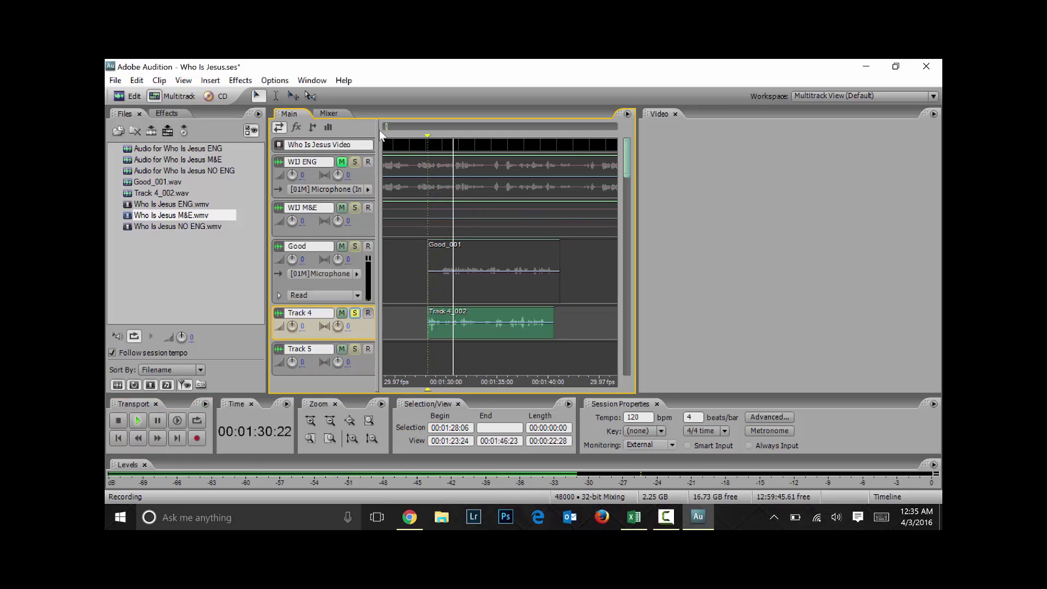
{"action": "key", "text": "space"}
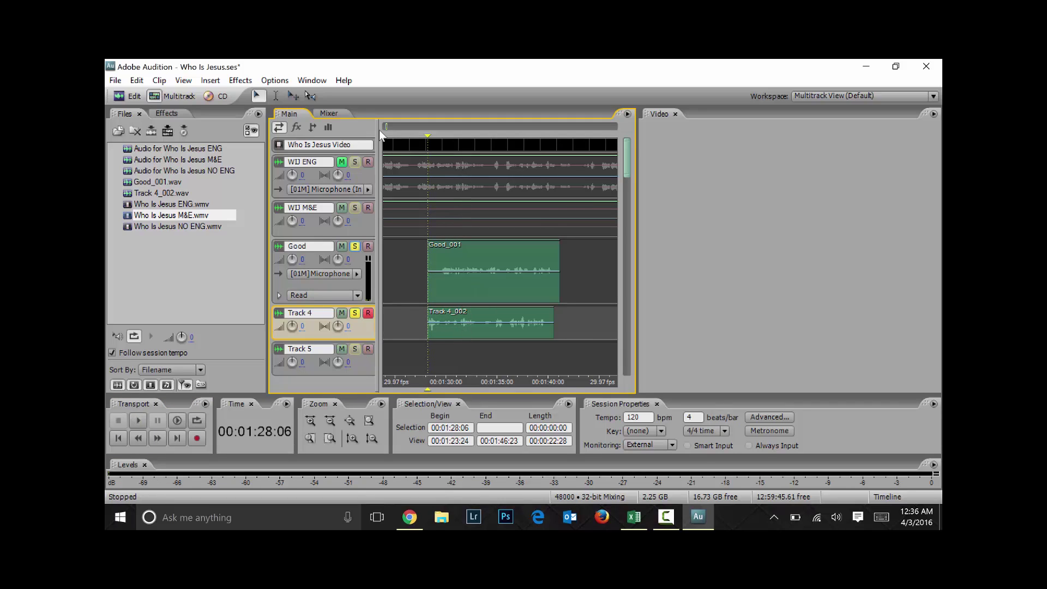
{"action": "key", "text": "space"}
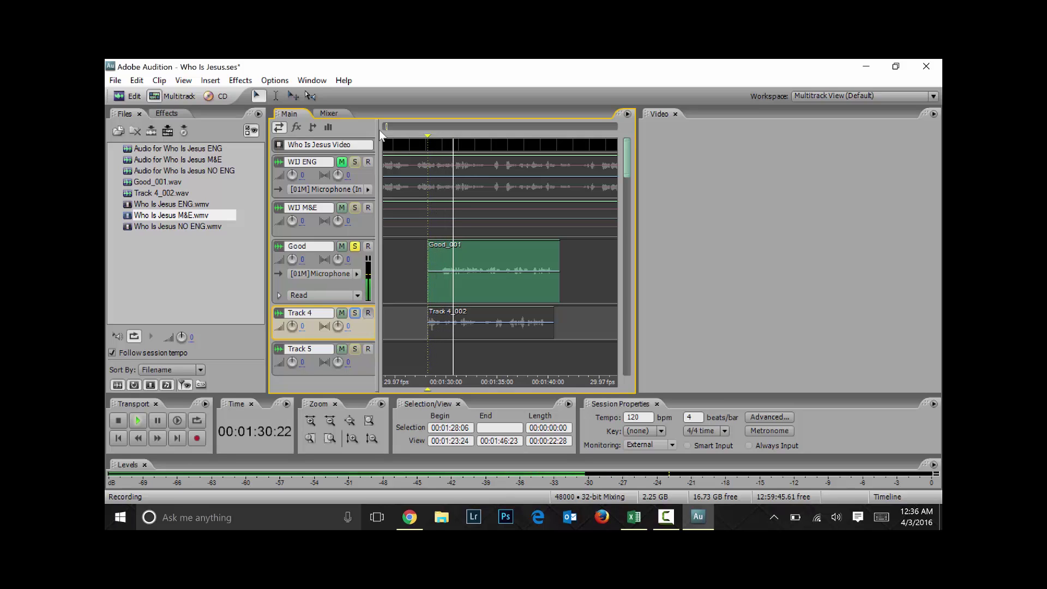
{"action": "key", "text": "space"}
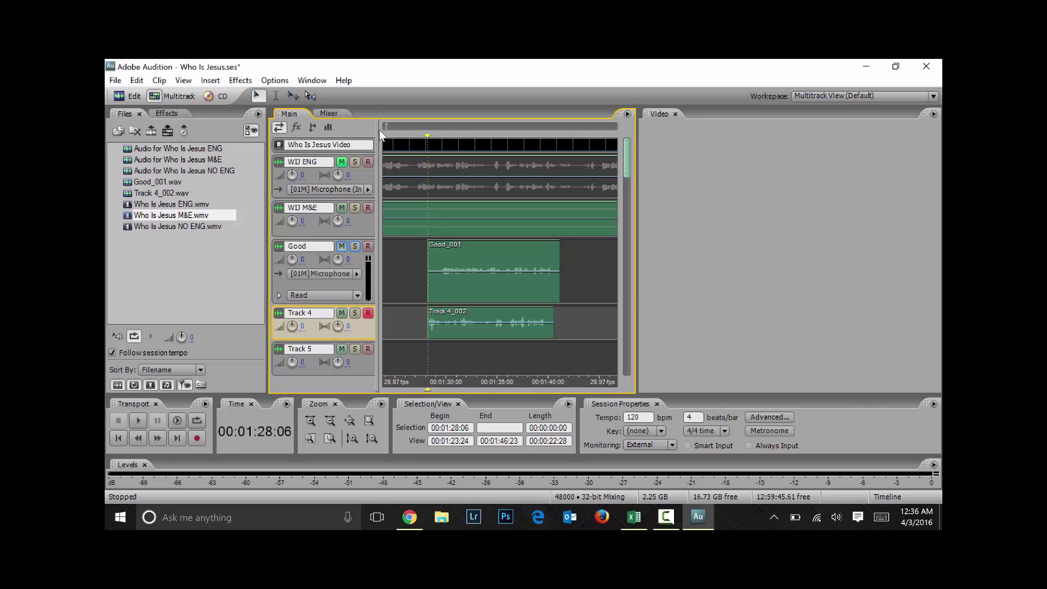
Mute Good, WIJ M&E and Track 4, shrink track heights, and start recording onto Track 5
{"action": "left_click", "coordinate": [342, 246]}
{"action": "left_click", "coordinate": [342, 208]}
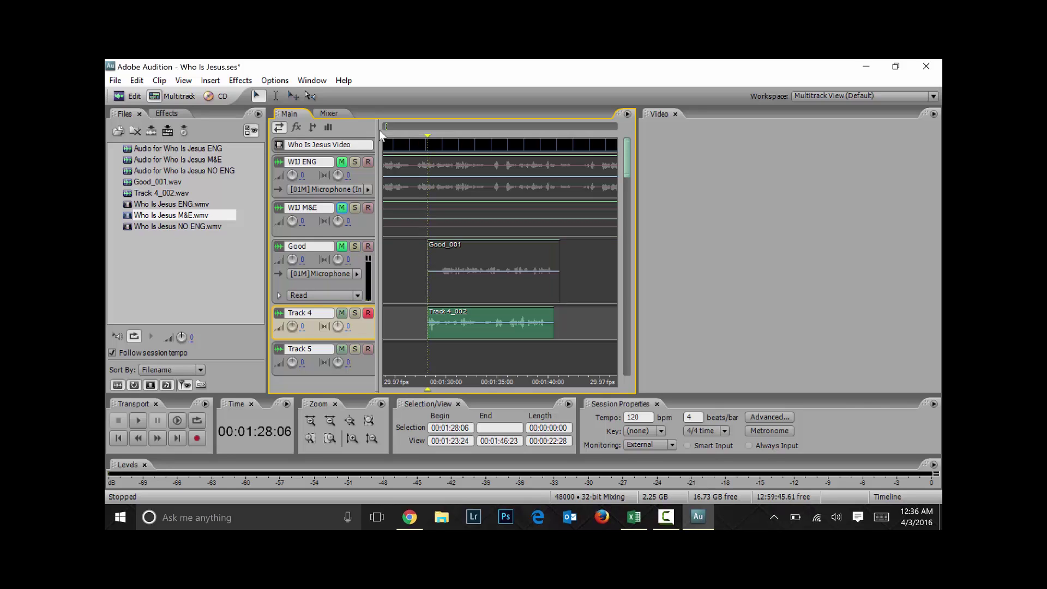
{"action": "left_click", "coordinate": [341, 312]}
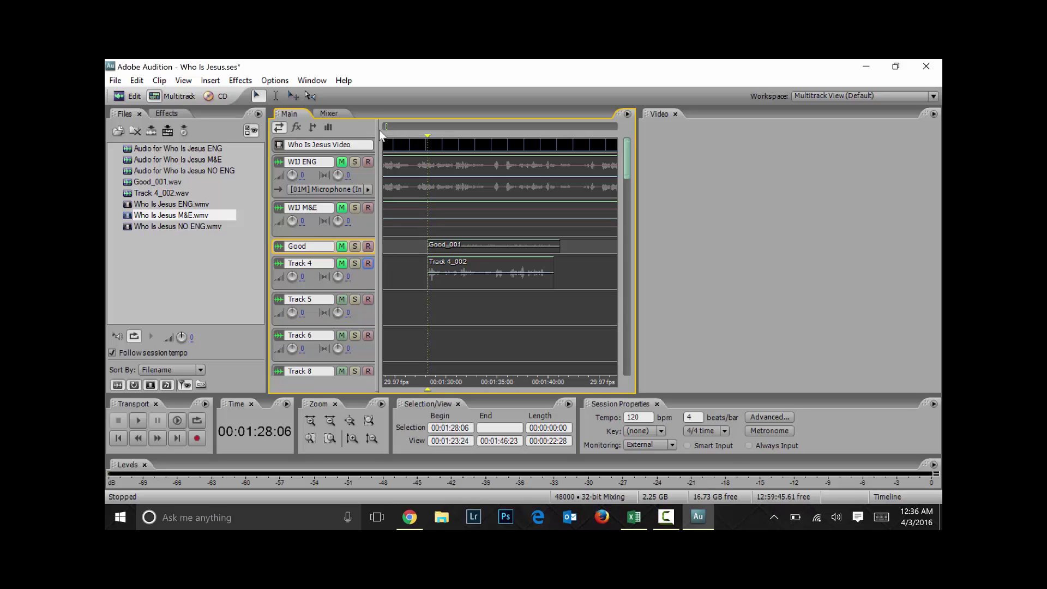
{"action": "left_click_drag", "start_coordinate": [366, 289], "coordinate": [368, 277]}
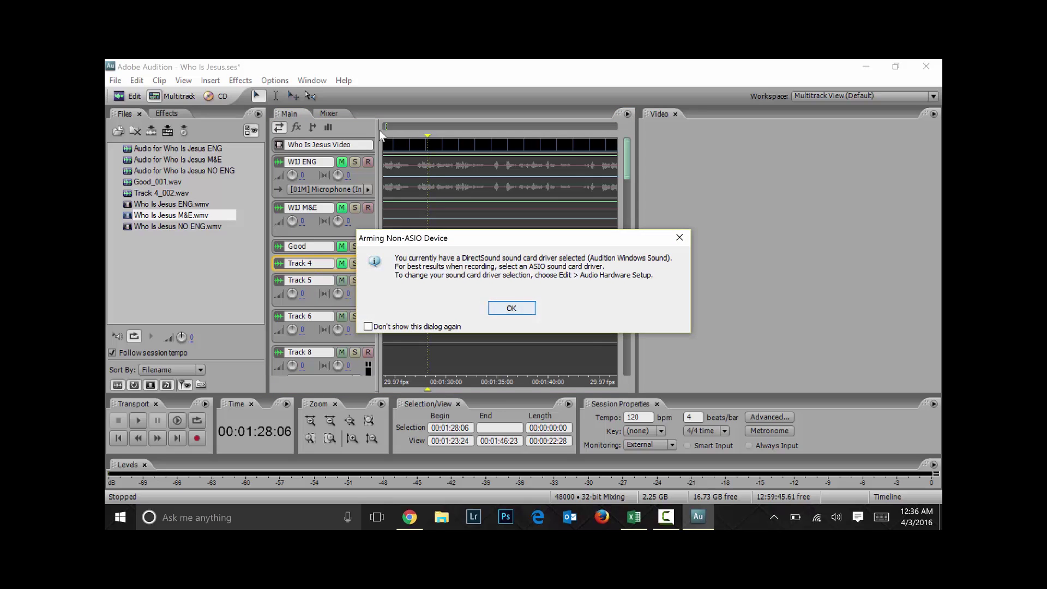
{"action": "key", "text": "Return"}
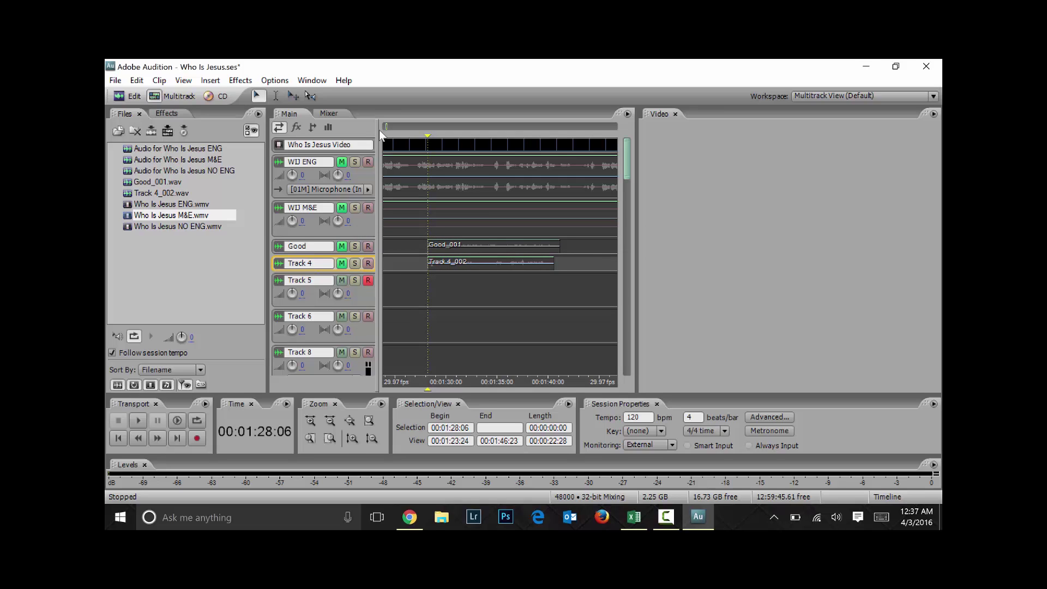
{"action": "key", "text": "ctrl+space"}
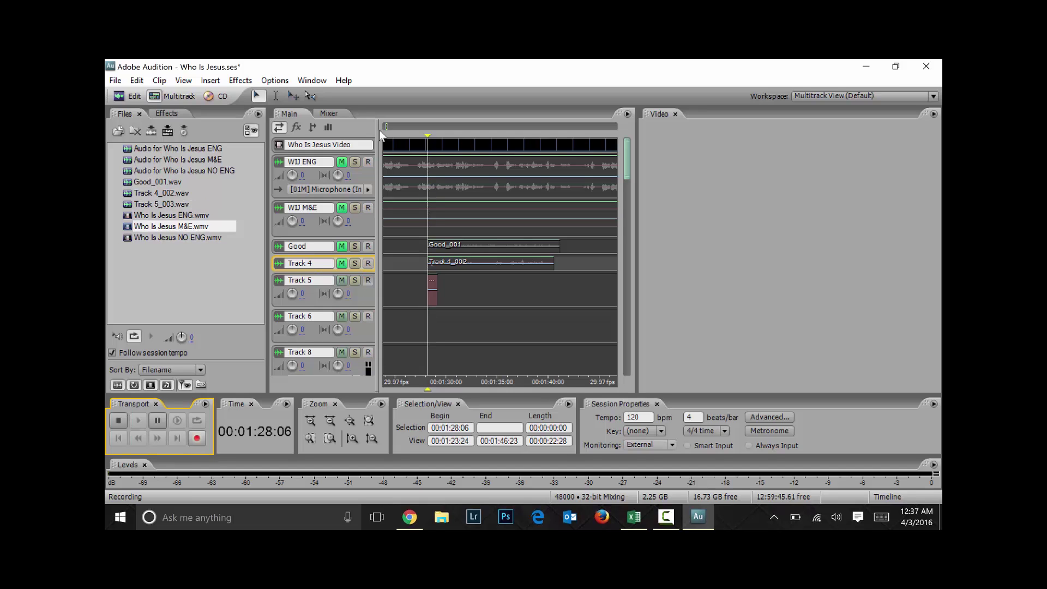
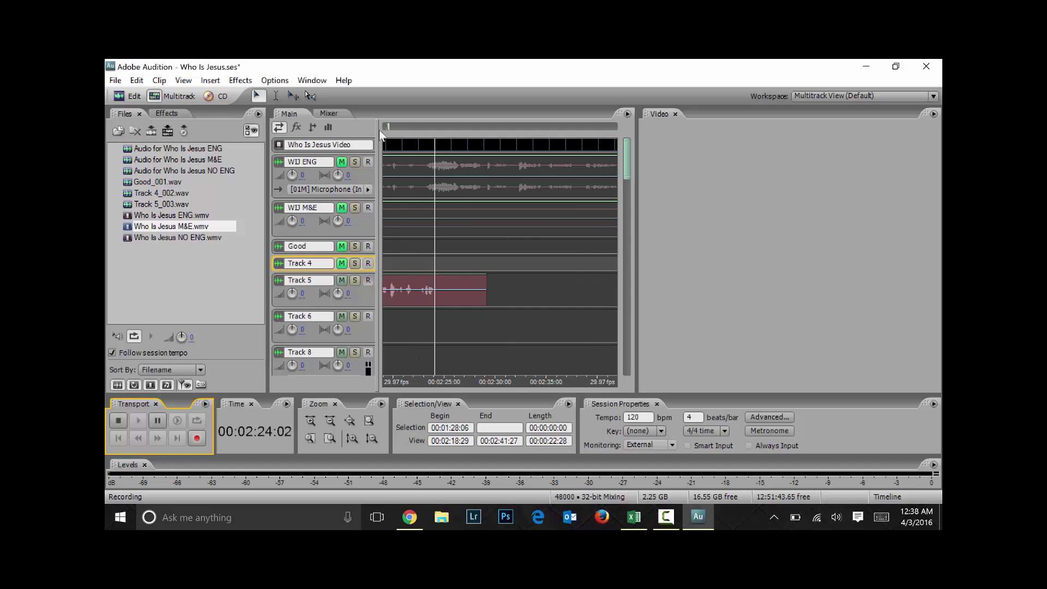
Leave Audition and switch Chrome to the Google Images results for 'mattress foam for recording studio'
{"action": "mouse_move", "coordinate": [410, 517]}
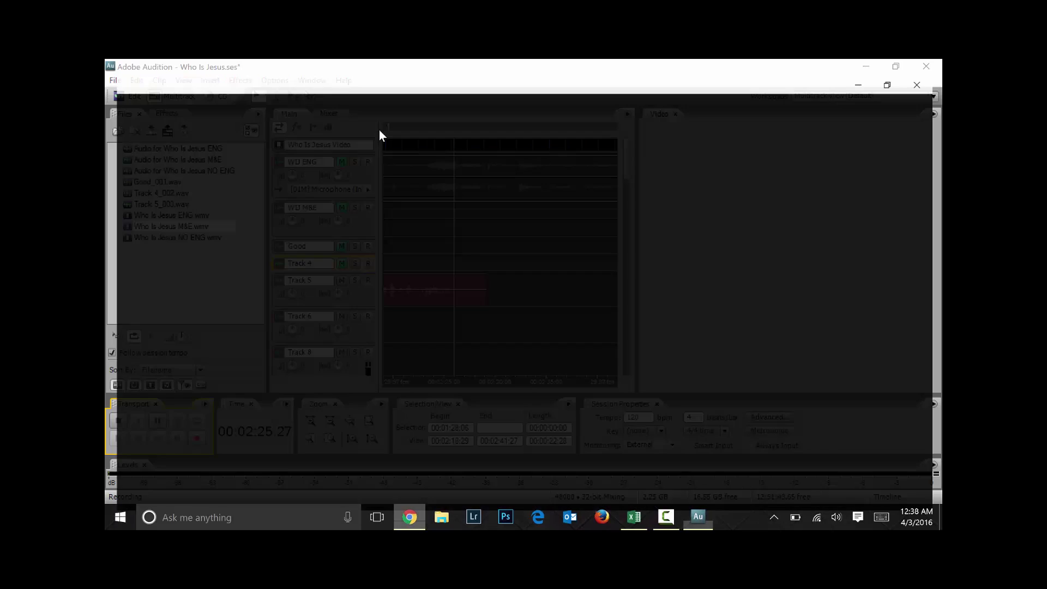
{"action": "key", "text": "ctrl+shift+Tab"}
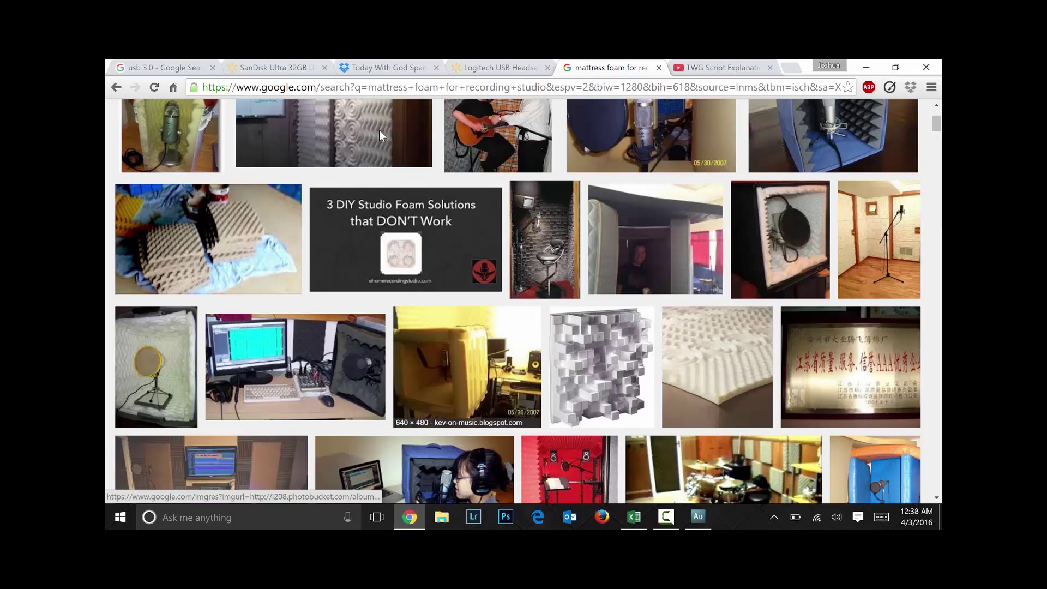
Preview the guitar-and-mattress booth image and the blue foam cube microphone booth image
{"action": "scroll", "coordinate": [380, 135], "scroll_direction": "up", "scroll_amount": 3}
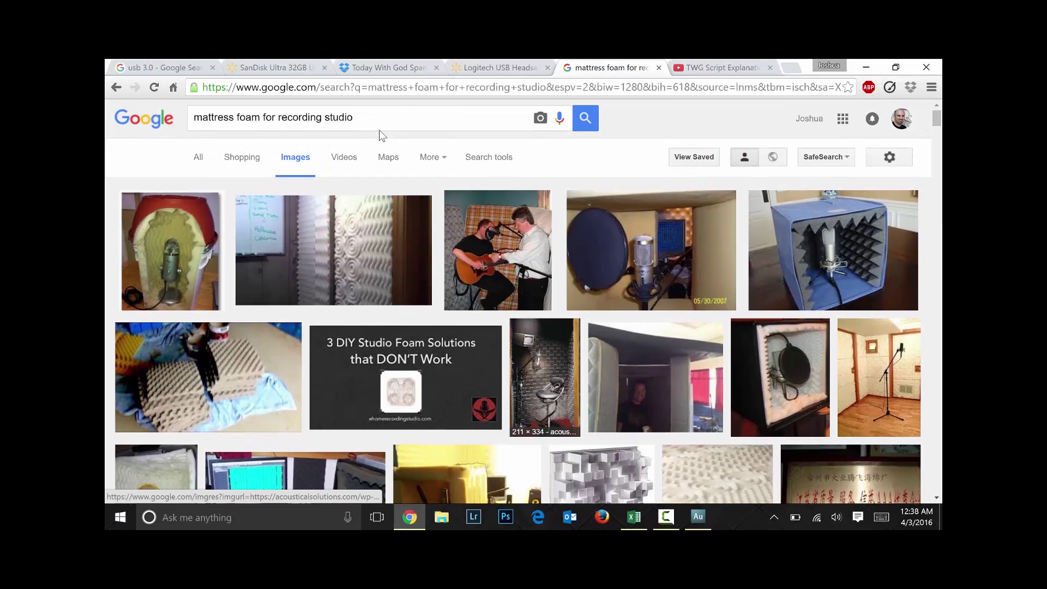
{"action": "key", "text": "Return"}
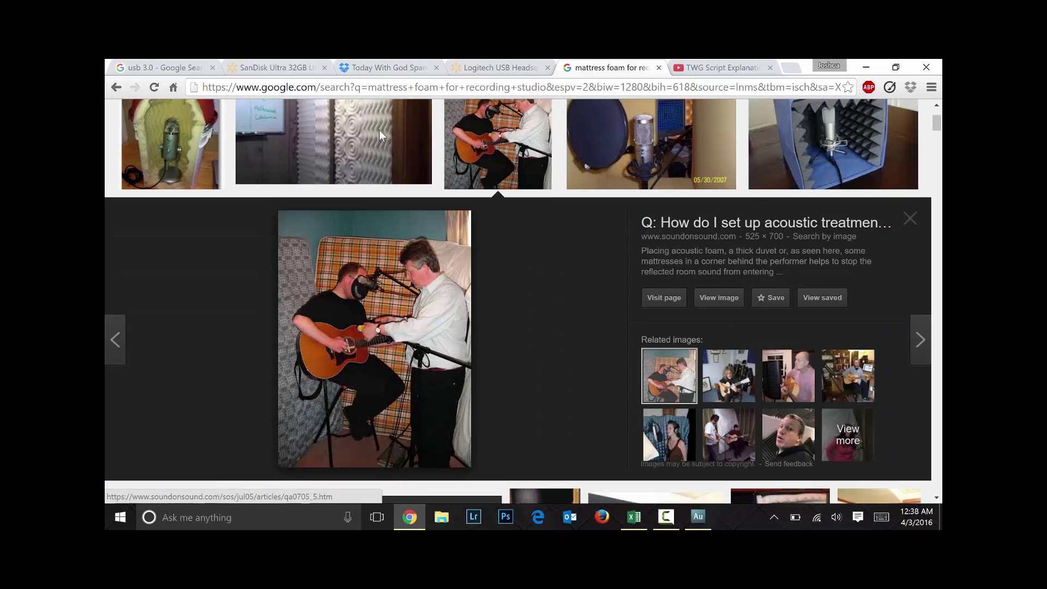
{"action": "key", "text": "Escape"}
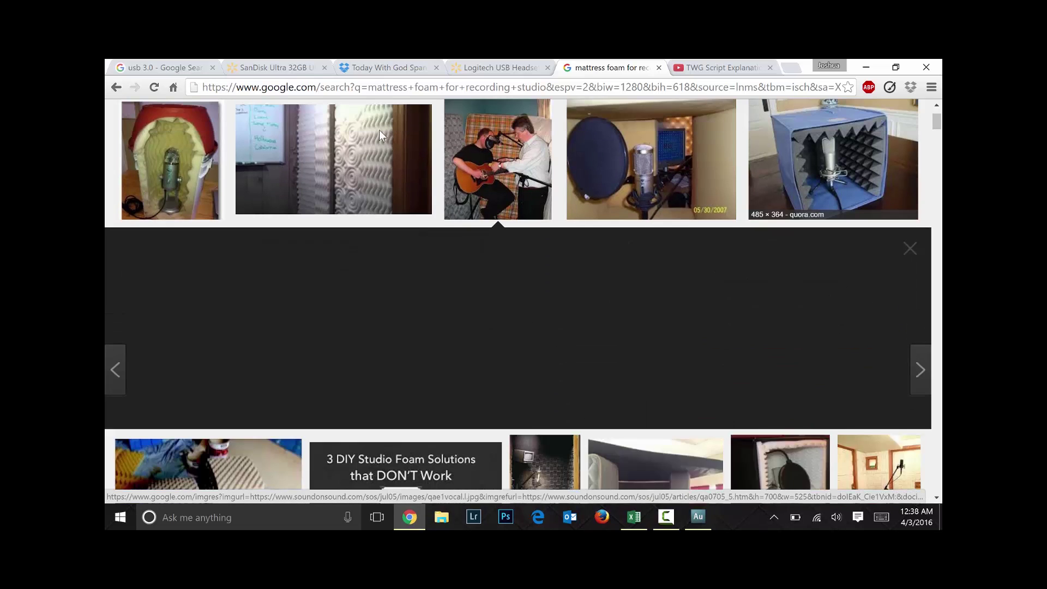
{"action": "scroll", "coordinate": [380, 135], "scroll_direction": "up", "scroll_amount": 2}
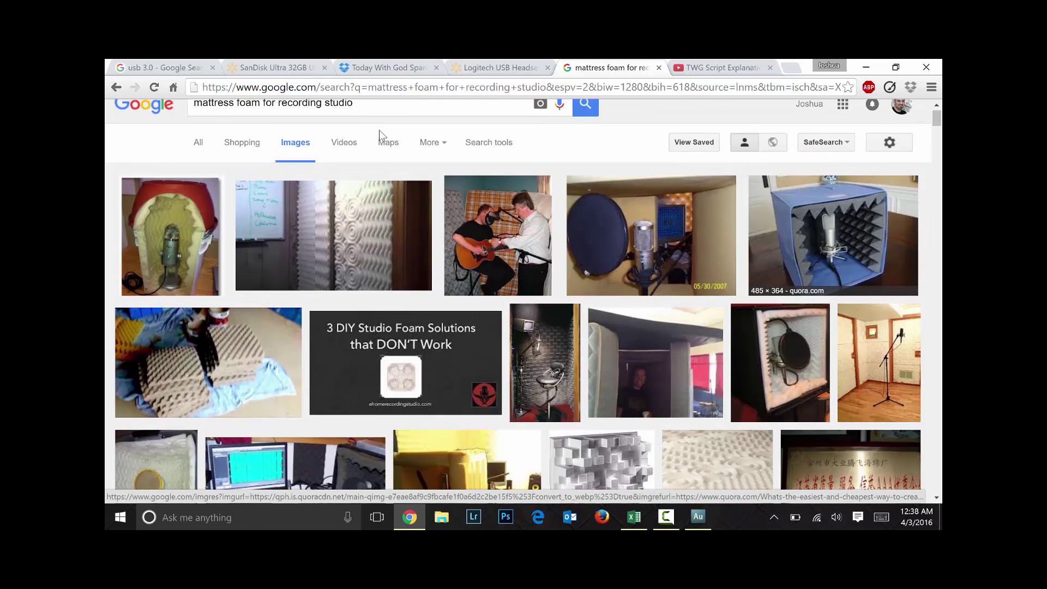
{"action": "key", "text": "Return"}
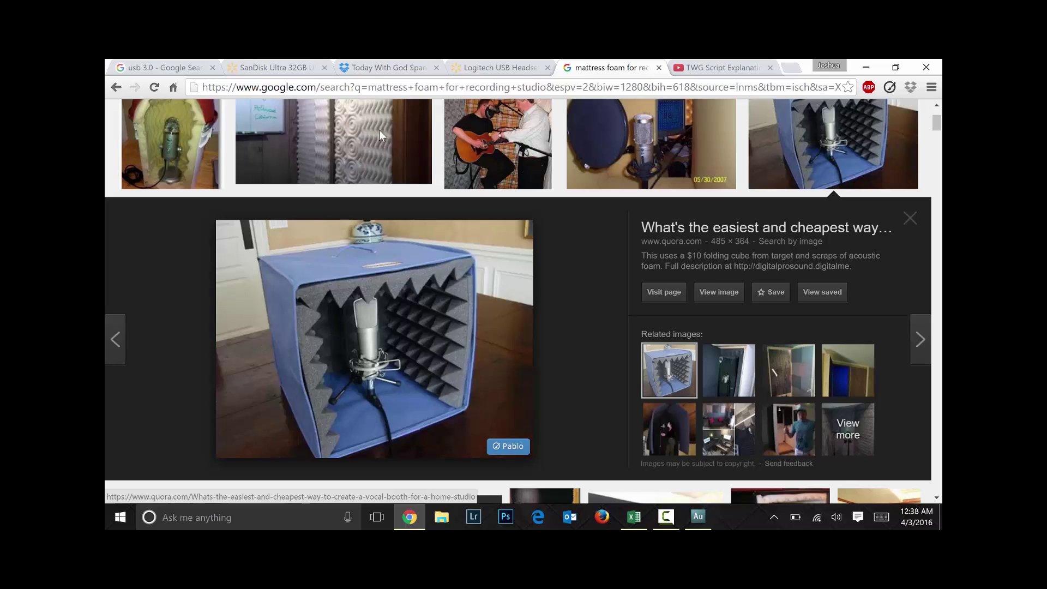
{"action": "key", "text": "Escape"}
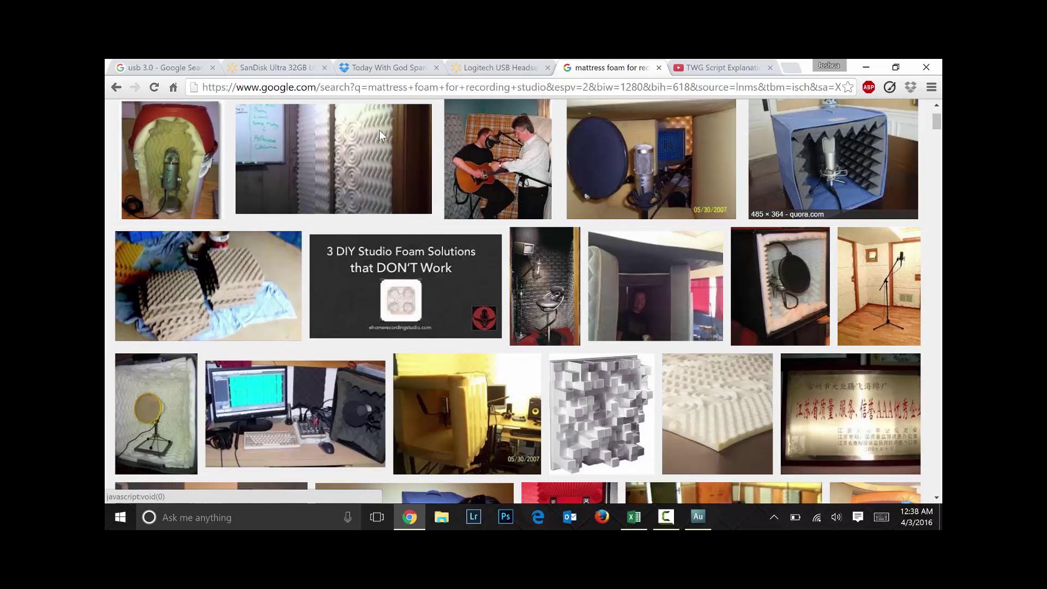
Scroll down through more foam booth results, then return to the Audition session
{"action": "scroll", "coordinate": [380, 136], "scroll_direction": "down", "scroll_amount": 1}
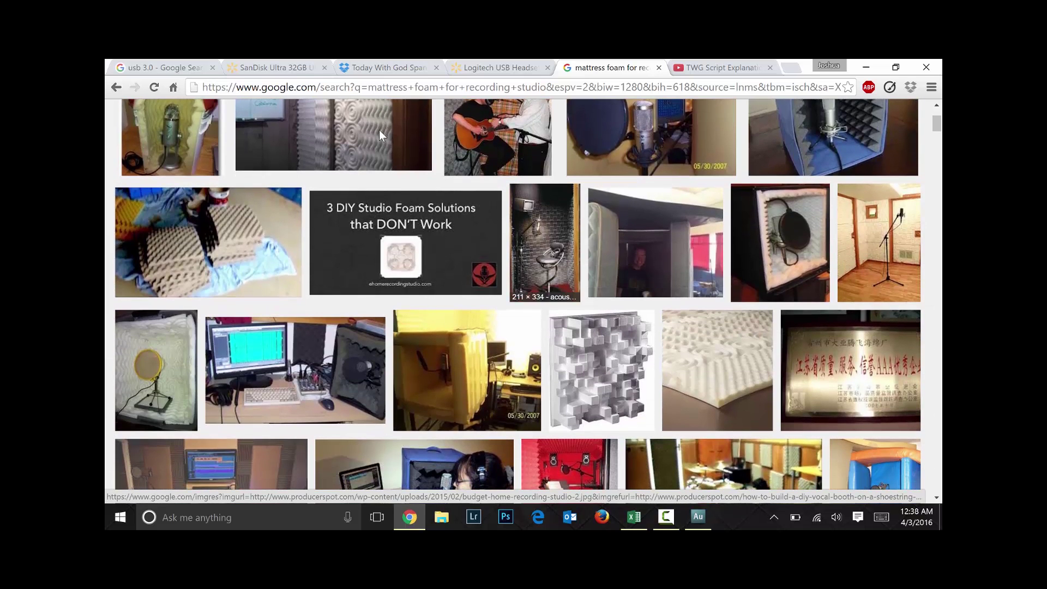
{"action": "scroll", "coordinate": [380, 135], "scroll_direction": "down", "scroll_amount": 4}
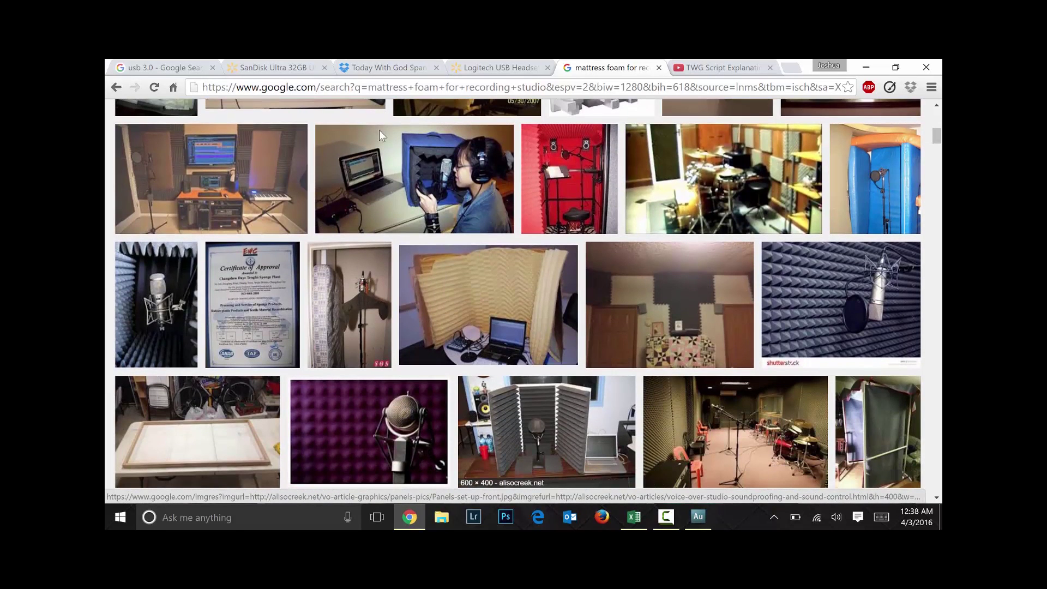
{"action": "scroll", "coordinate": [380, 135], "scroll_direction": "down", "scroll_amount": 1}
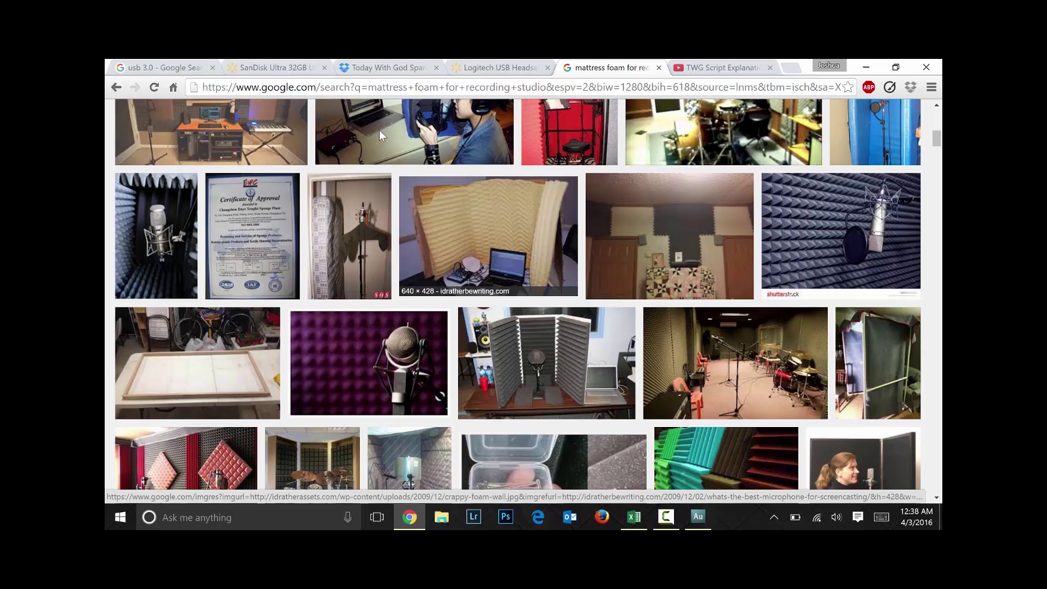
{"action": "scroll", "coordinate": [381, 136], "scroll_direction": "down", "scroll_amount": 2}
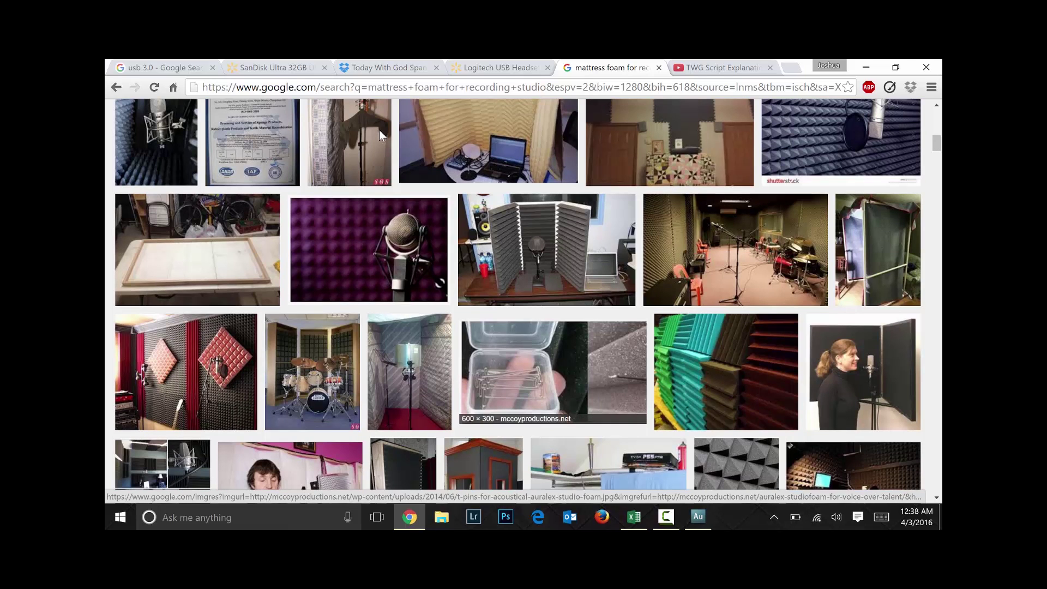
{"action": "scroll", "coordinate": [380, 135], "scroll_direction": "down", "scroll_amount": 1}
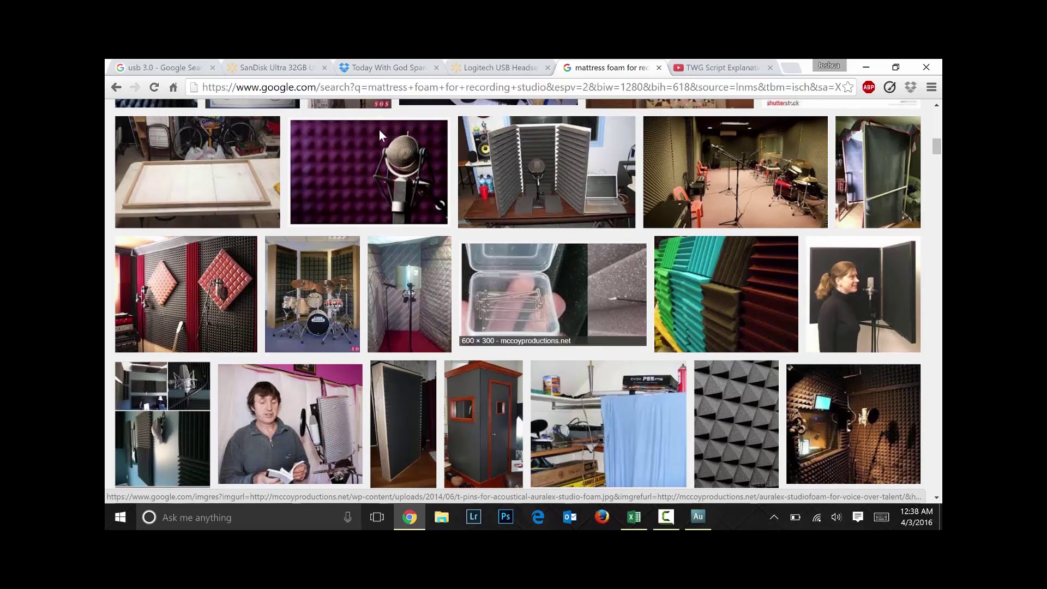
{"action": "scroll", "coordinate": [380, 135], "scroll_direction": "down", "scroll_amount": 1}
{"action": "scroll", "coordinate": [380, 136], "scroll_direction": "down", "scroll_amount": 1}
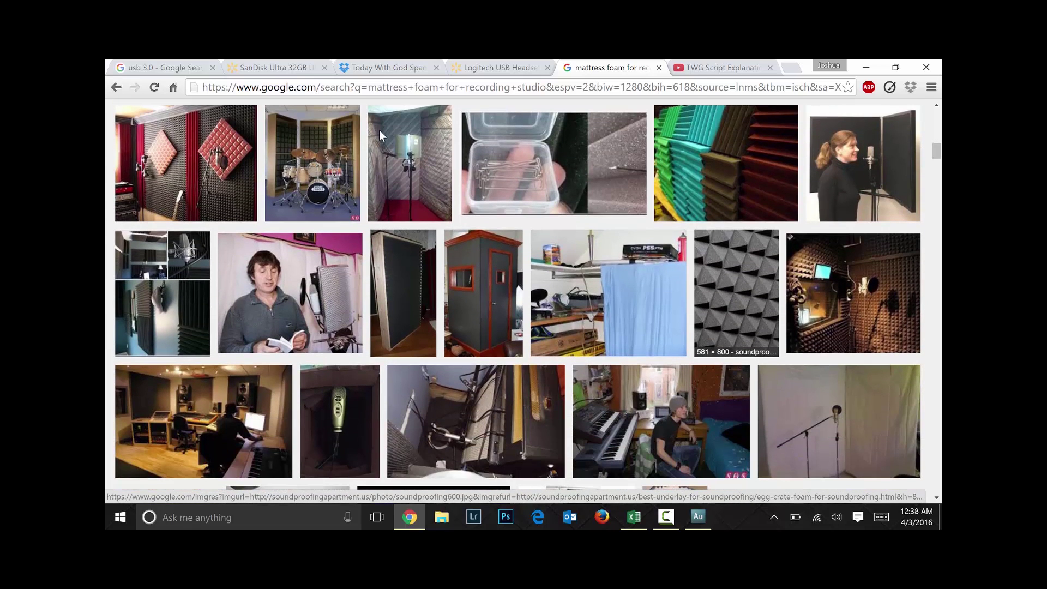
{"action": "scroll", "coordinate": [380, 135], "scroll_direction": "down", "scroll_amount": 1}
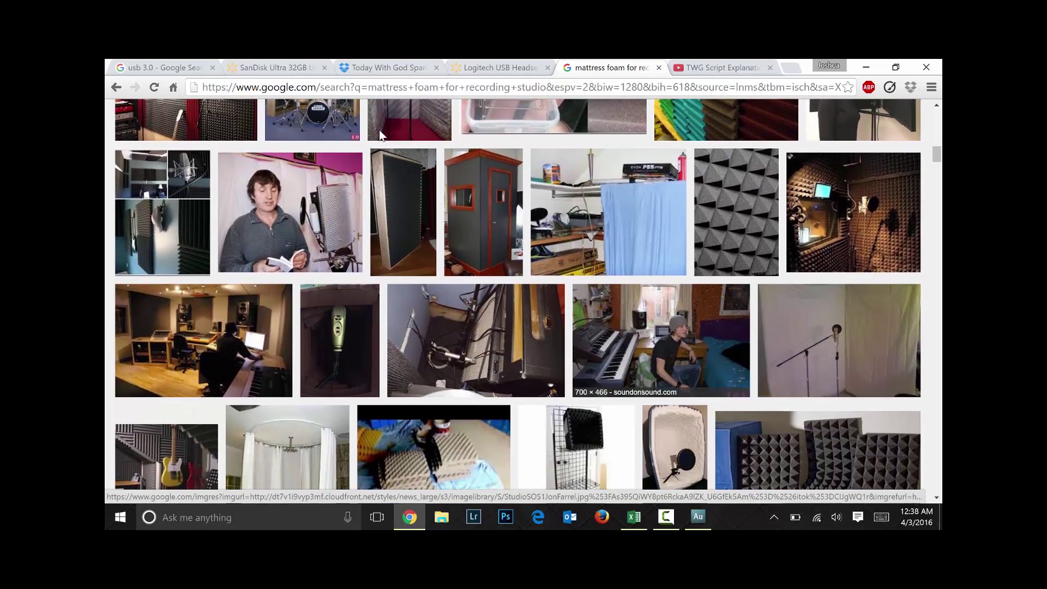
{"action": "scroll", "coordinate": [381, 135], "scroll_direction": "down", "scroll_amount": 3}
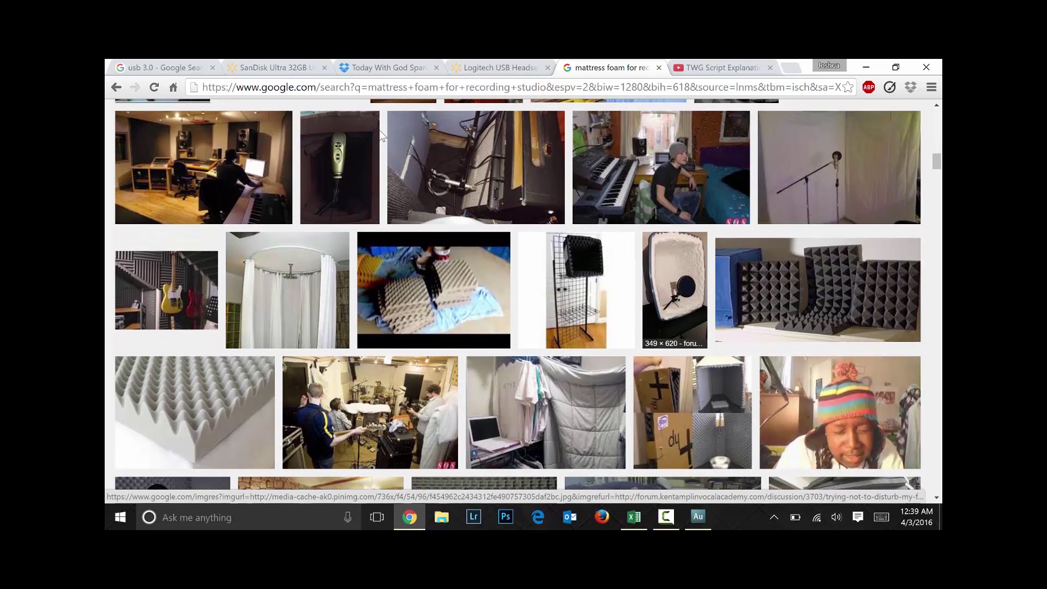
{"action": "scroll", "coordinate": [380, 135], "scroll_direction": "down", "scroll_amount": 2}
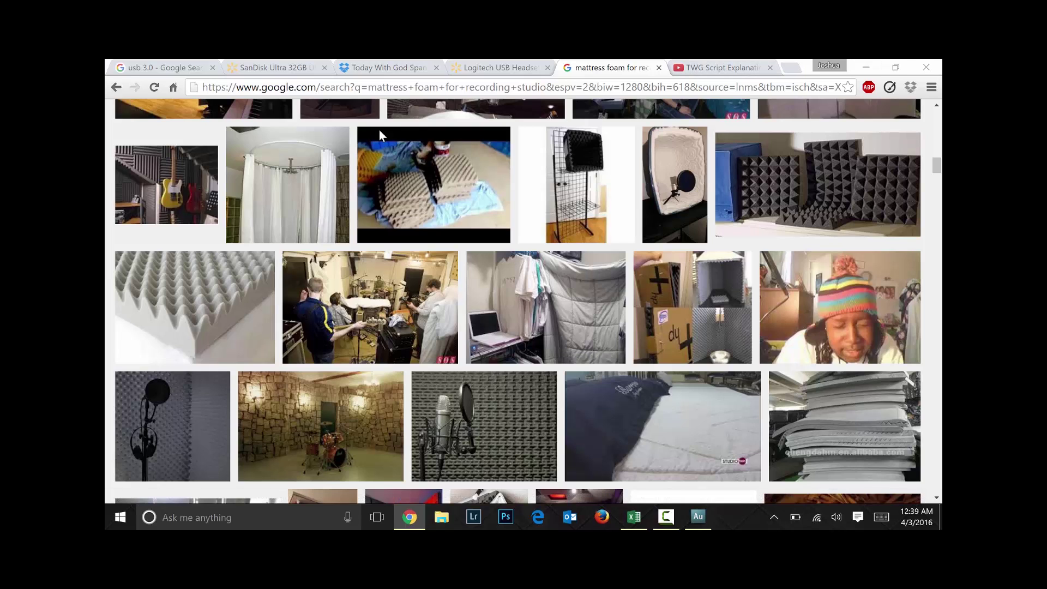
{"action": "key", "text": "alt+Tab"}
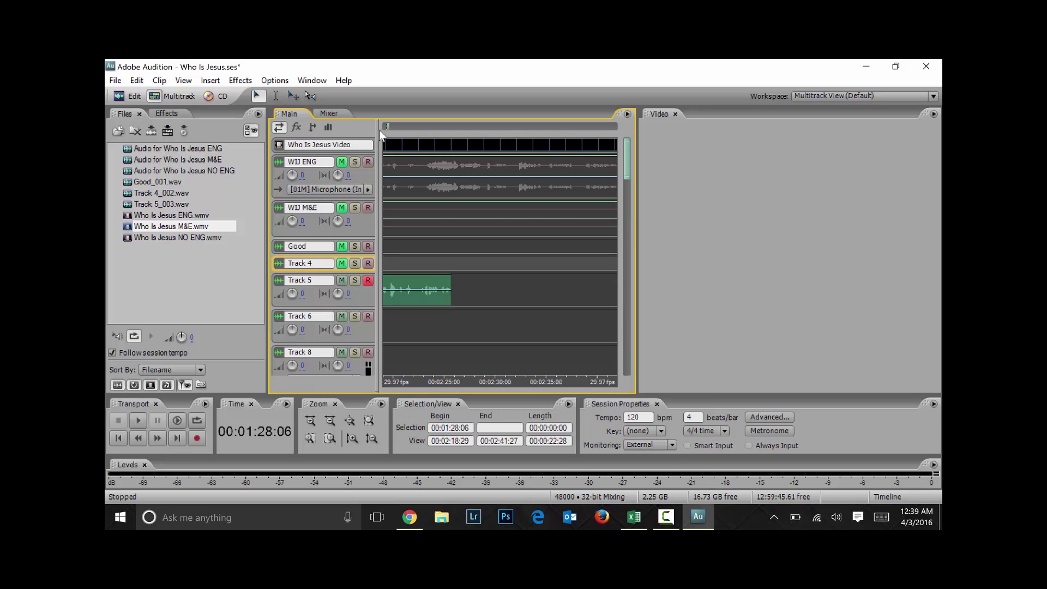
Record a short voice take on Track 5 from 00:02:18:29, then stop and rewind
{"action": "left_click", "coordinate": [504, 290]}
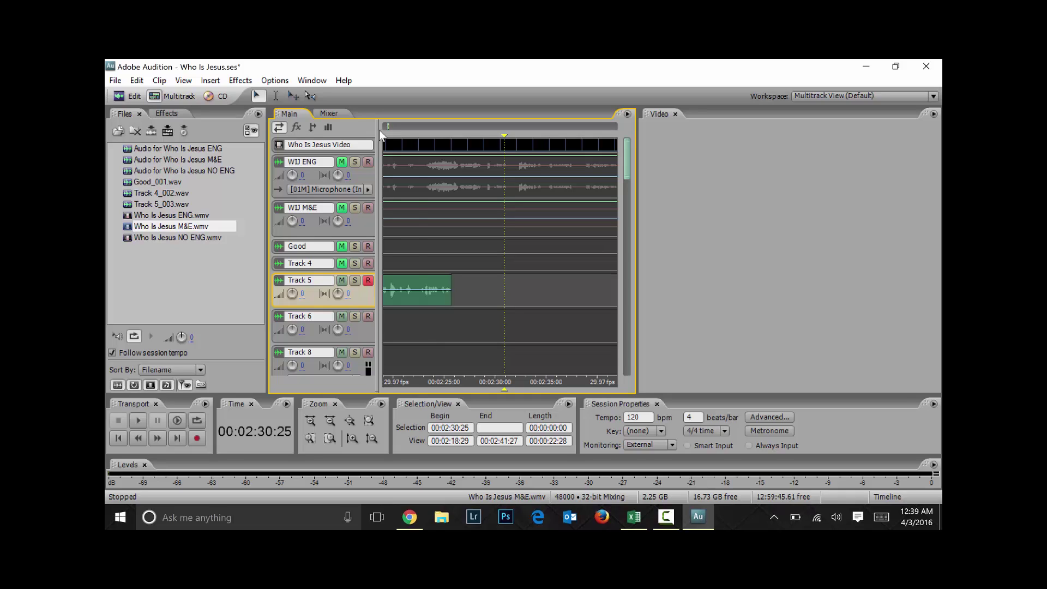
{"action": "key", "text": "Home"}
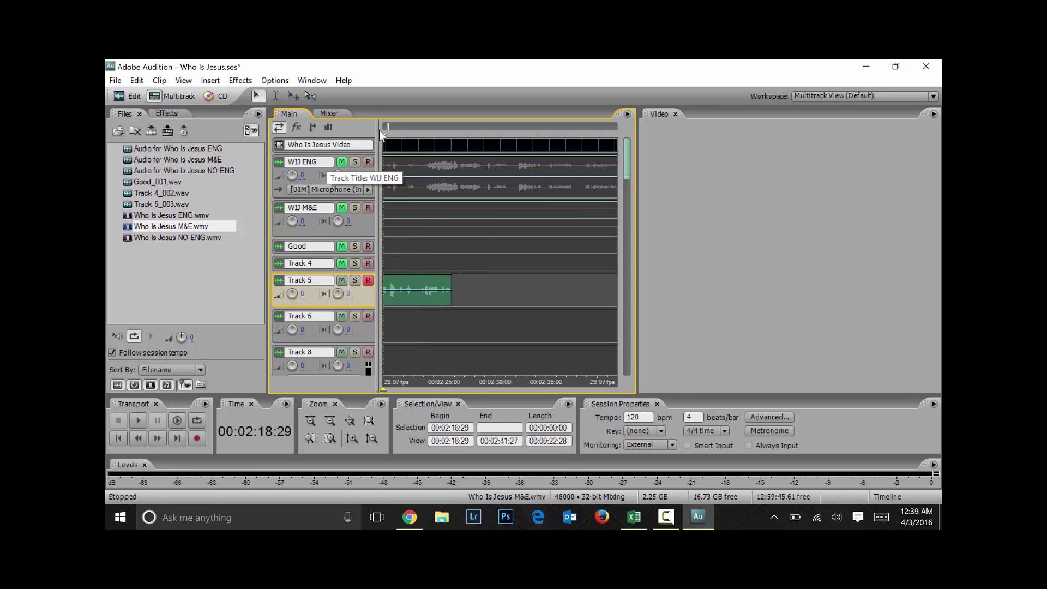
{"action": "key", "text": "ctrl+space"}
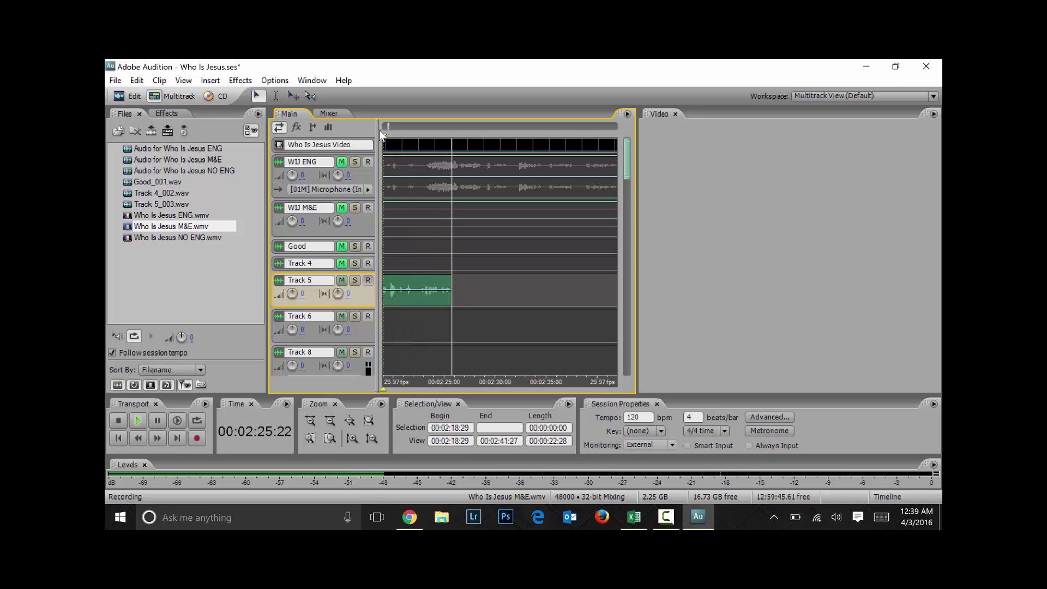
{"action": "key", "text": "space"}
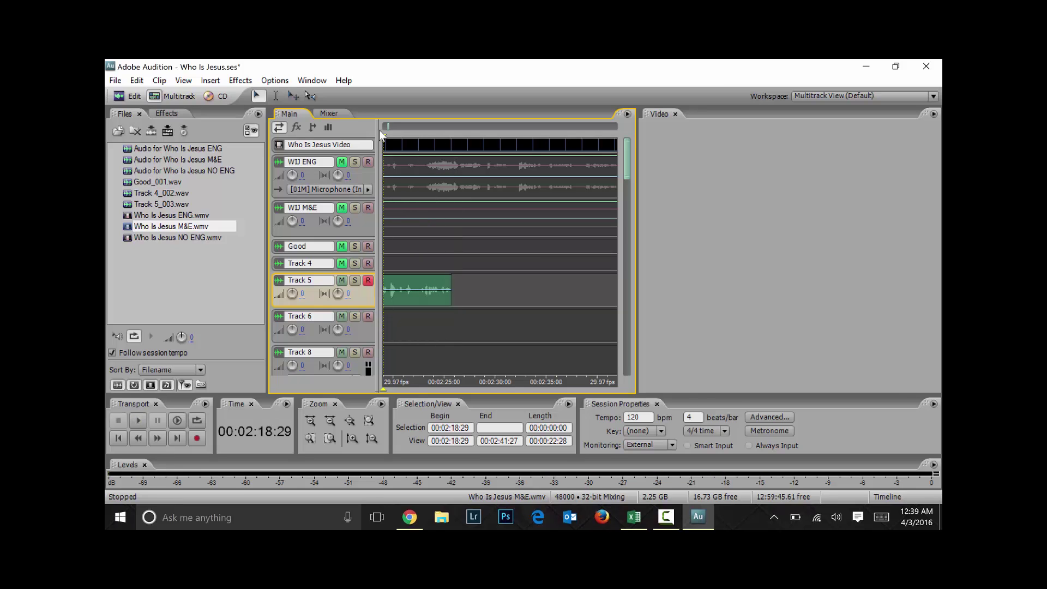
{"action": "key", "text": "Left"}
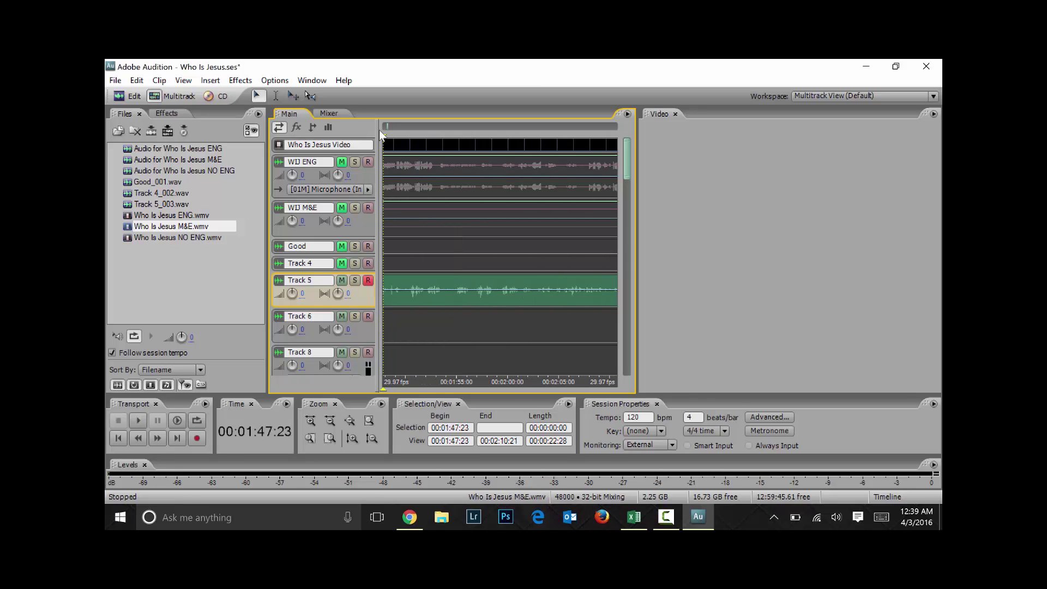
Zoom out and record the Track 5_003 take from 00:01:29:10
{"action": "key", "text": "minus"}
{"action": "key", "text": "minus"}
{"action": "key", "text": "minus"}
{"action": "key", "text": "minus"}
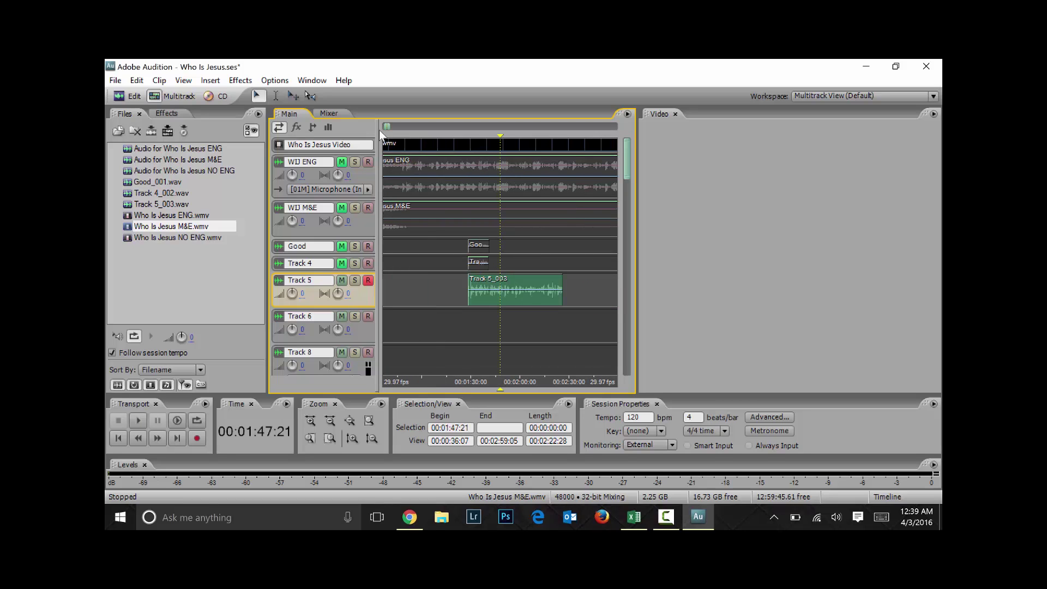
{"action": "key", "text": "Left"}
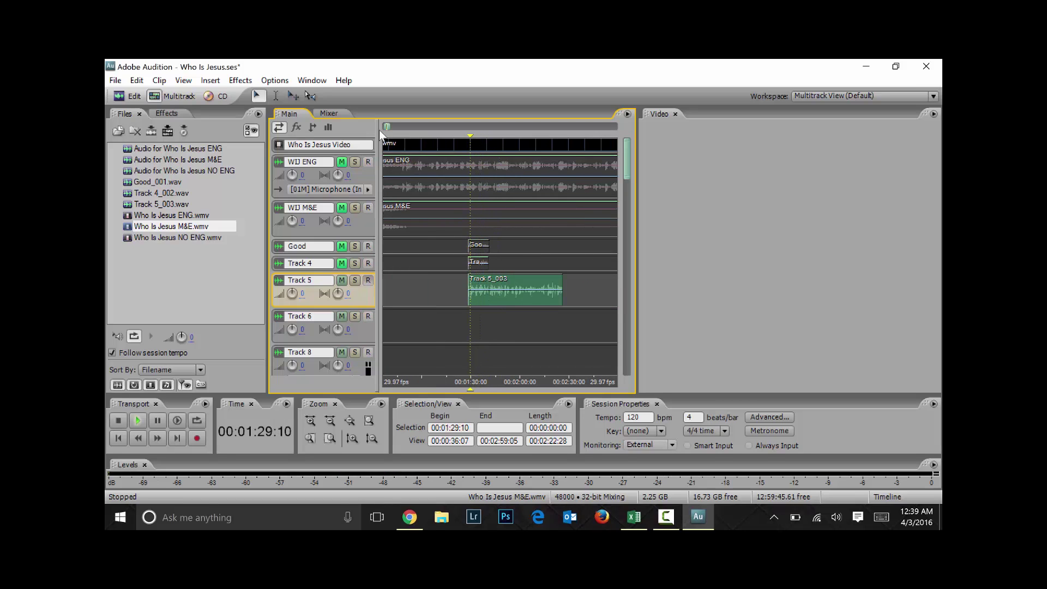
{"action": "key", "text": "ctrl+space"}
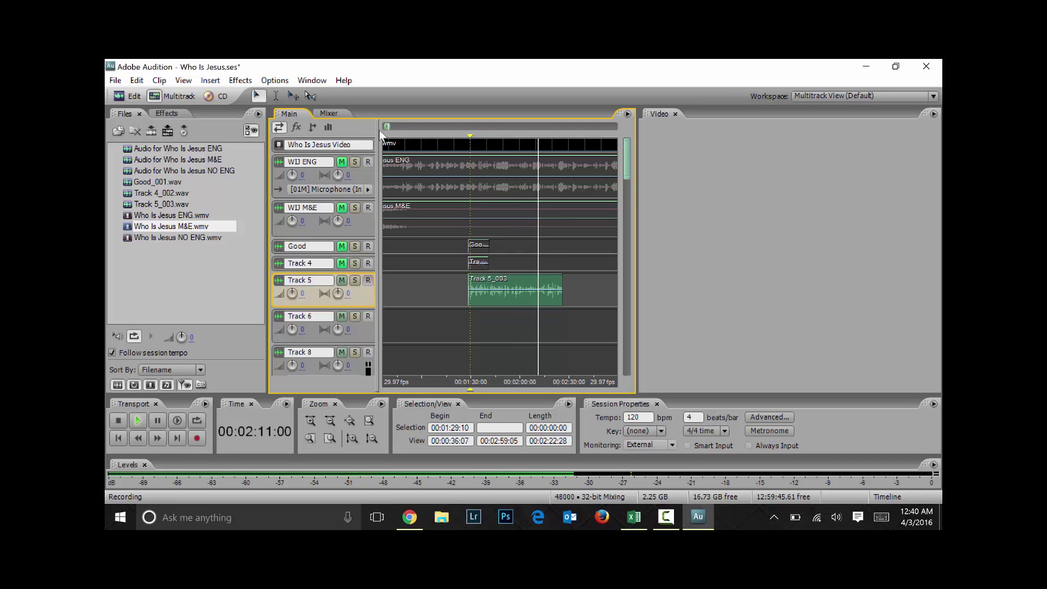
{"action": "key", "text": "space"}
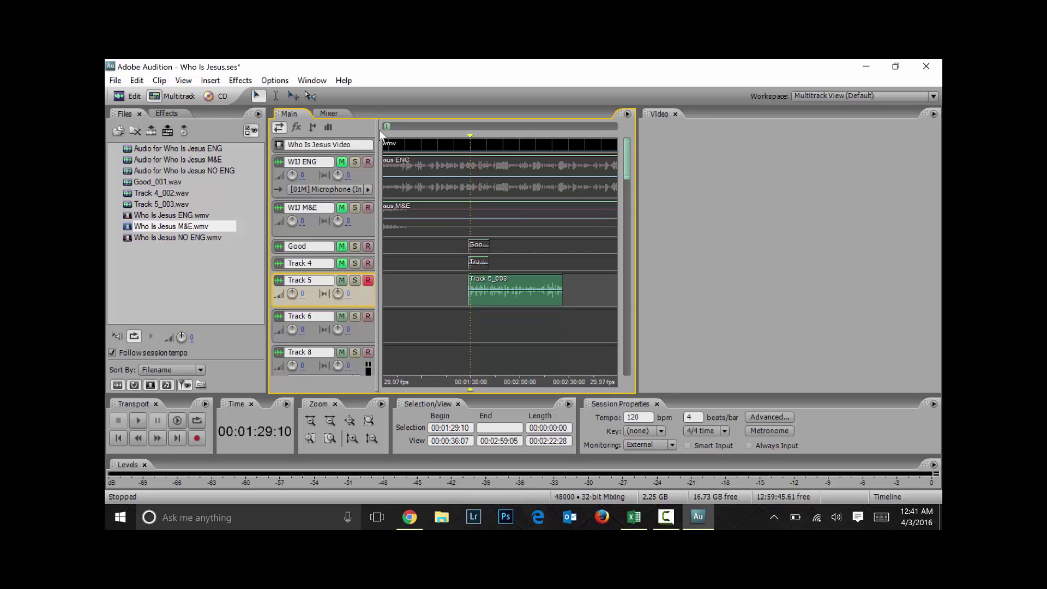
Select Track 6 at 00:02:37:18 and briefly show the desktop before restoring Audition
{"action": "left_click", "coordinate": [582, 326]}
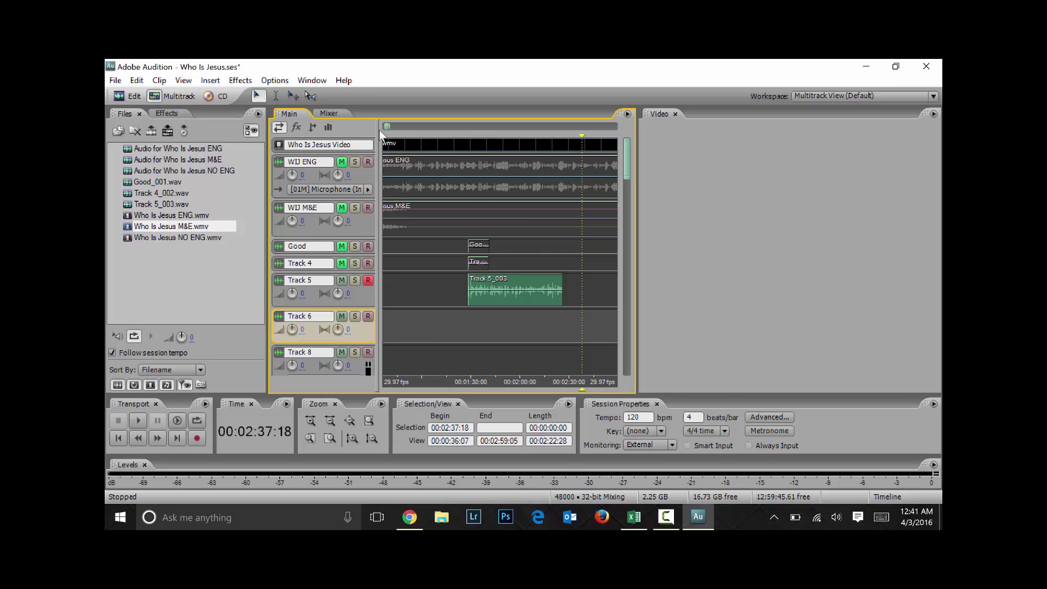
{"action": "key", "text": "super+d"}
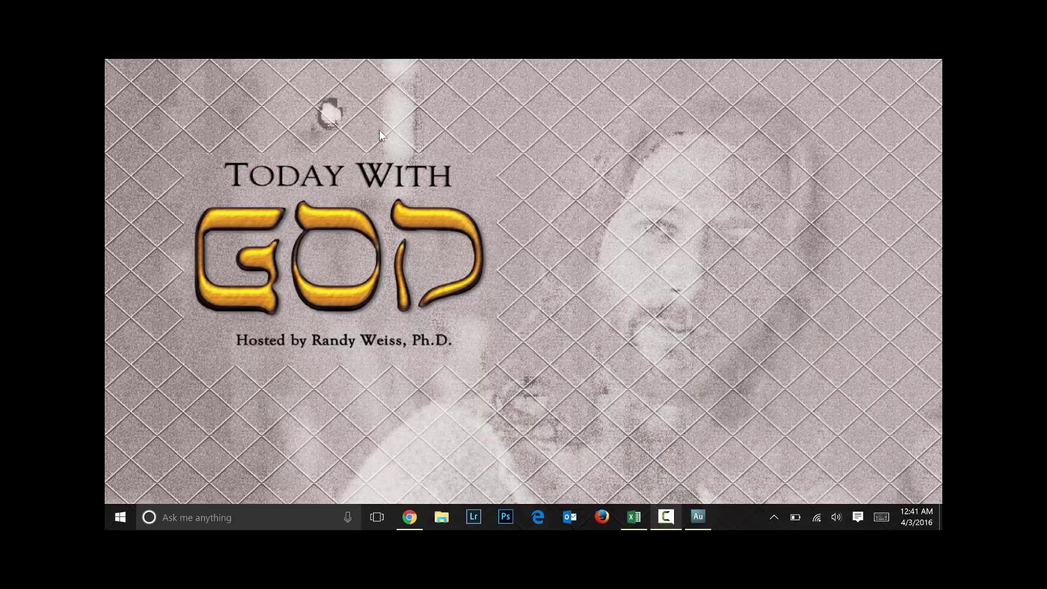
{"action": "key", "text": "super+d"}
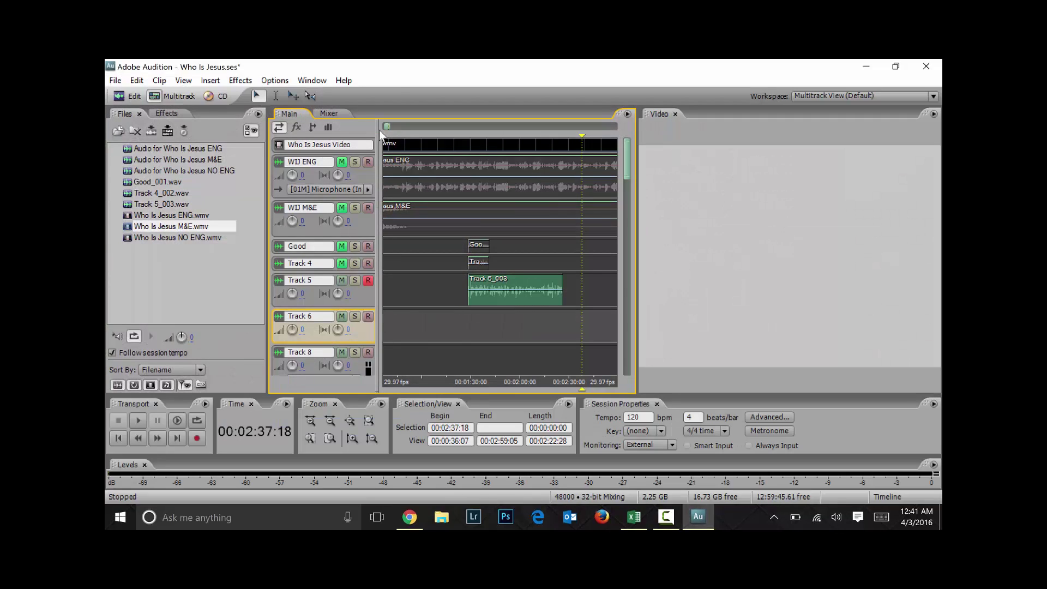
Close all files with Yes to All and save the ENG audio as a WAV
{"action": "key", "text": "alt+f"}
{"action": "key", "text": "Down"}
{"action": "key", "text": "Down"}
{"action": "key", "text": "Down"}
{"action": "key", "text": "Down"}
{"action": "key", "text": "Down"}
{"action": "key", "text": "Down"}
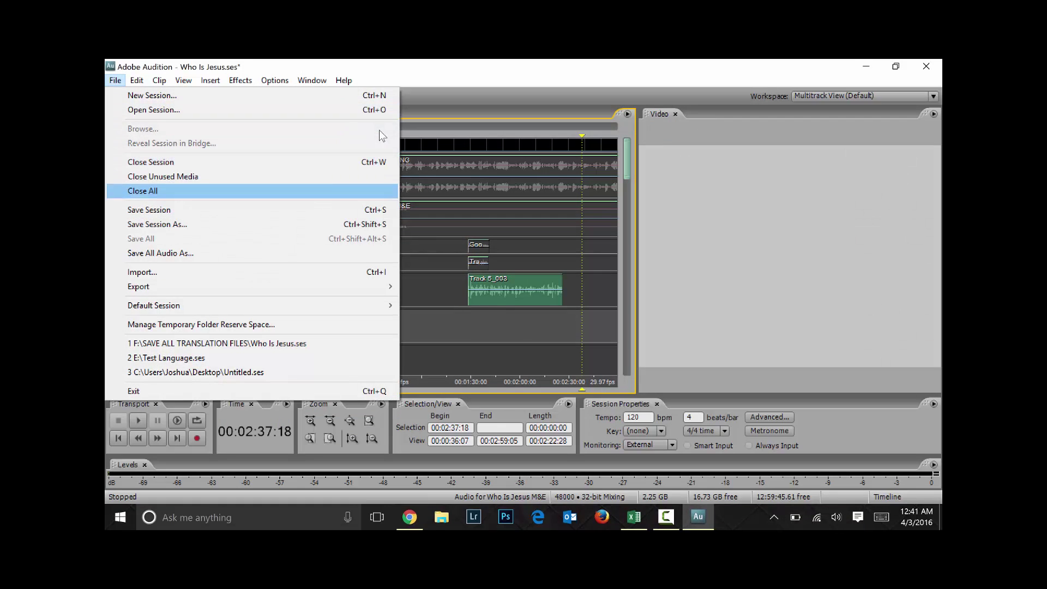
{"action": "key", "text": "Return"}
{"action": "key", "text": "Tab"}
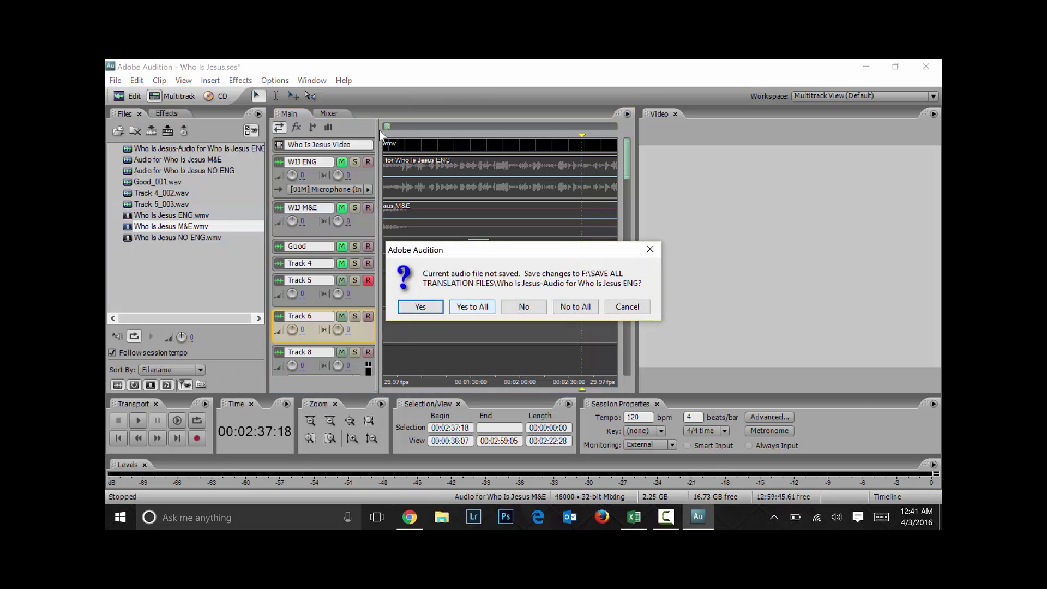
{"action": "key", "text": "Return"}
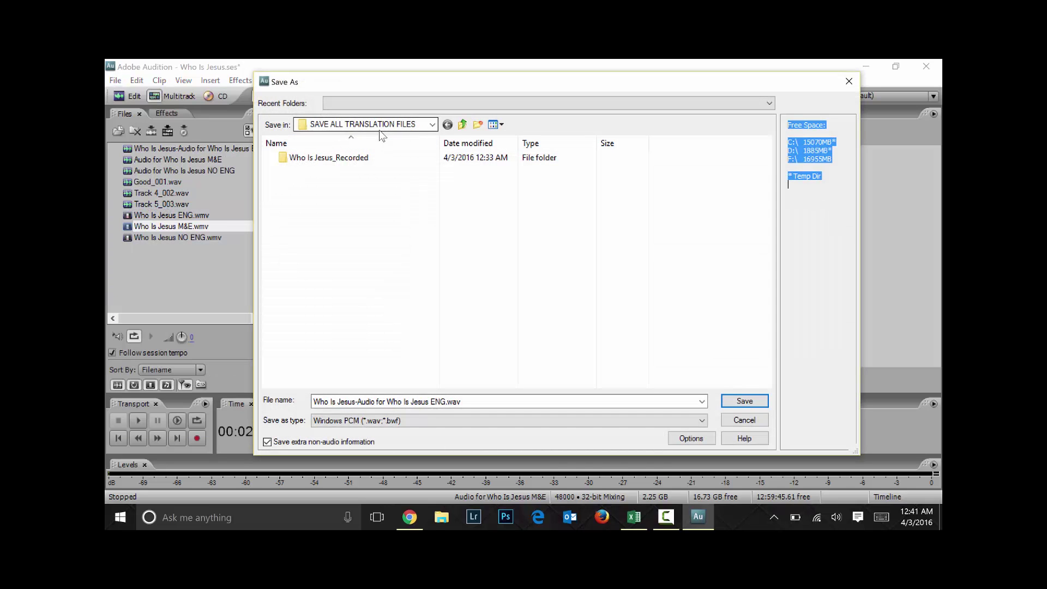
{"action": "key", "text": "Return"}
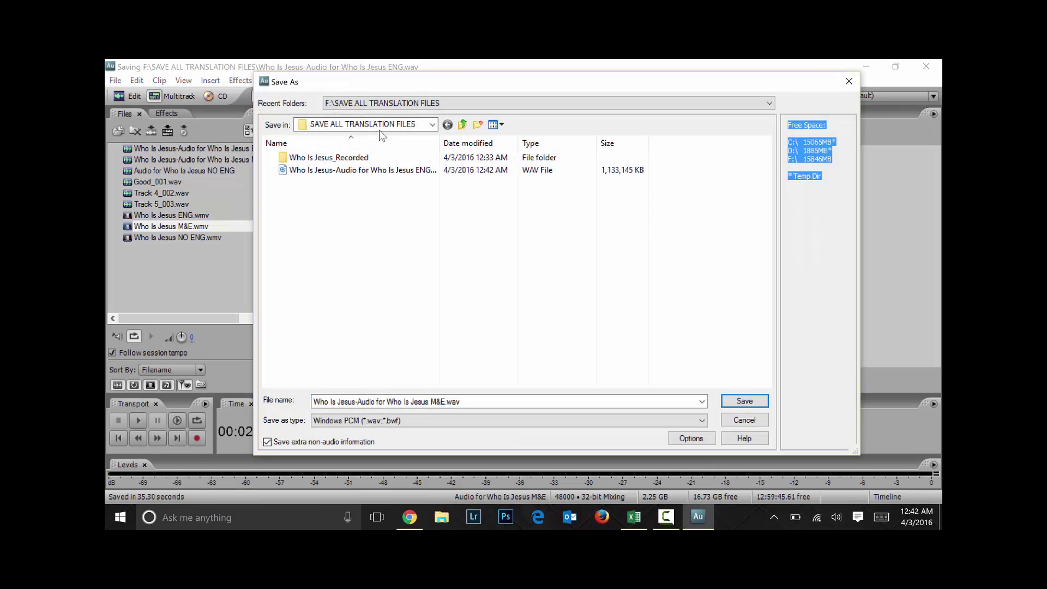
Save the M&E audio as a WAV into SAVE ALL TRANSLATION FILES
{"action": "key", "text": "Return"}
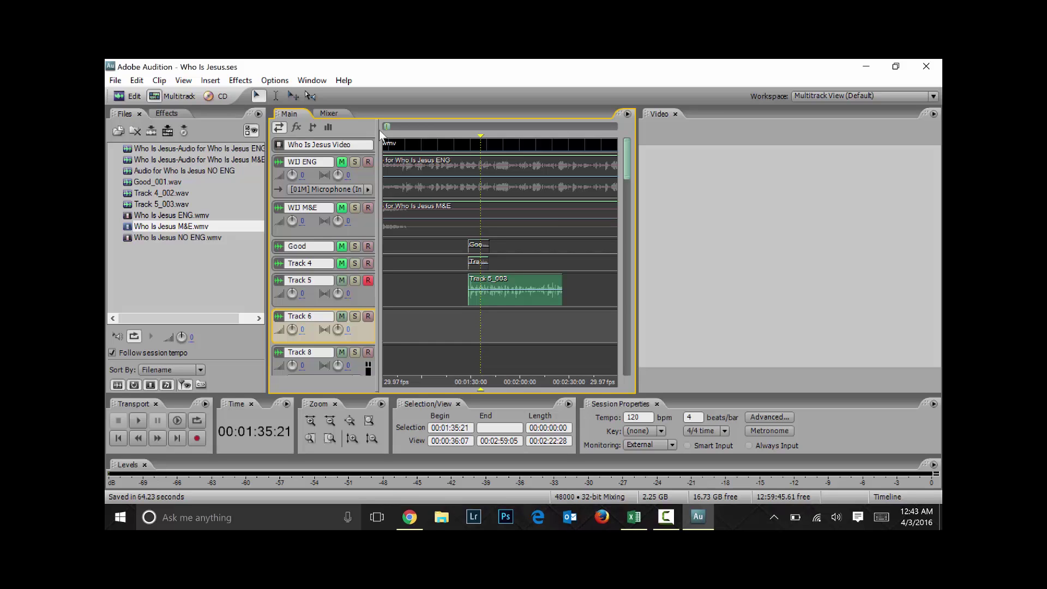
Save the Who Is Jesus session via File > Save Session
{"action": "key", "text": "alt+f"}
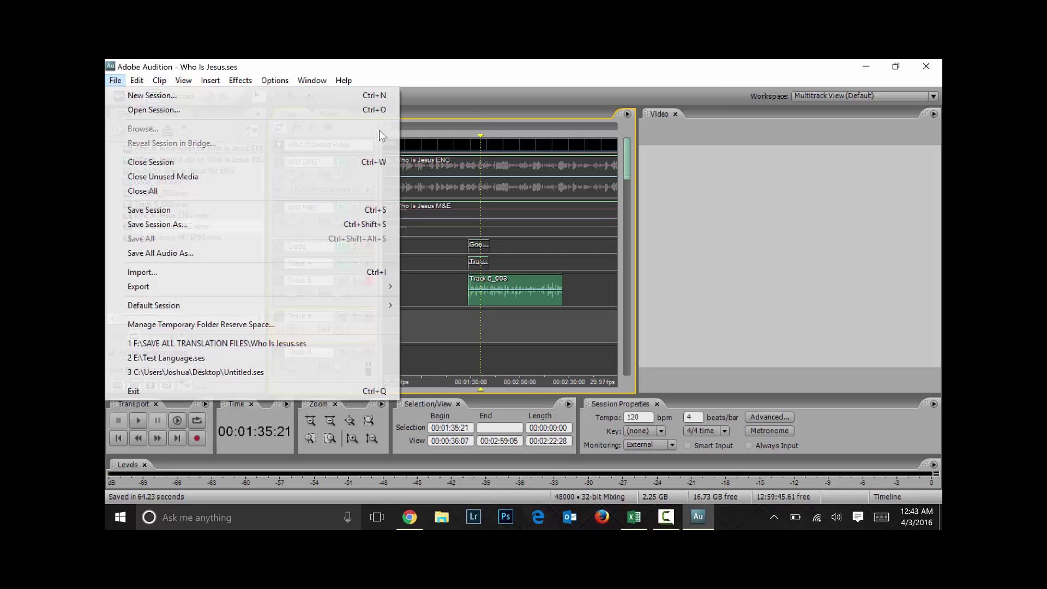
{"action": "key", "text": "Down"}
{"action": "key", "text": "Down"}
{"action": "key", "text": "Down"}
{"action": "key", "text": "Down"}
{"action": "key", "text": "Down"}
{"action": "key", "text": "Return"}
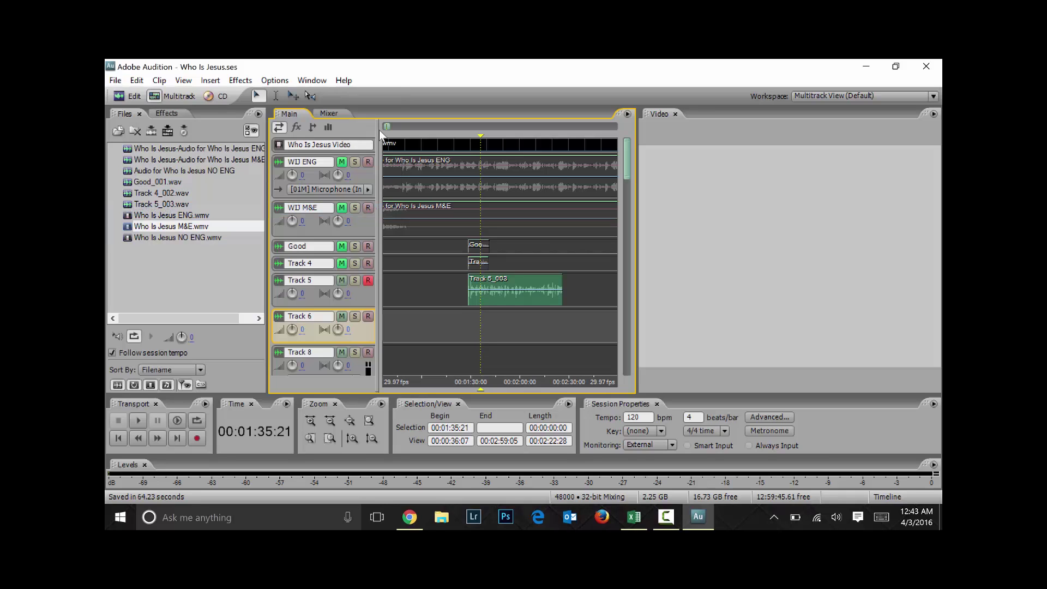
Zoom in to check where the Good and Track 4 takes start, zoom out, and minimise Audition
{"action": "key", "text": "equal"}
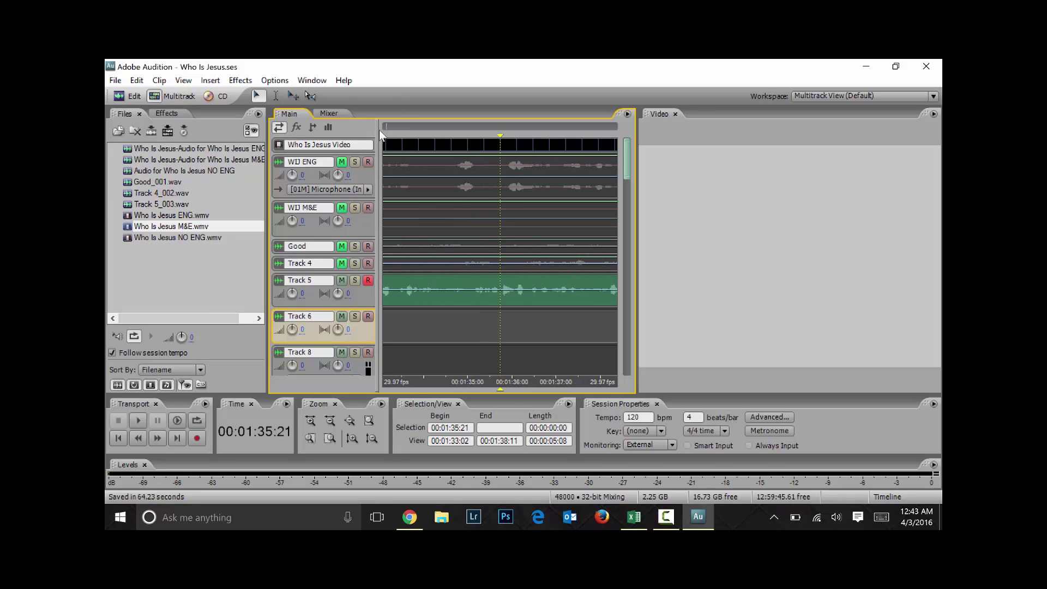
{"action": "key", "text": "Left"}
{"action": "key", "text": "Left"}
{"action": "key", "text": "Left"}
{"action": "key", "text": "Left"}
{"action": "key", "text": "Left"}
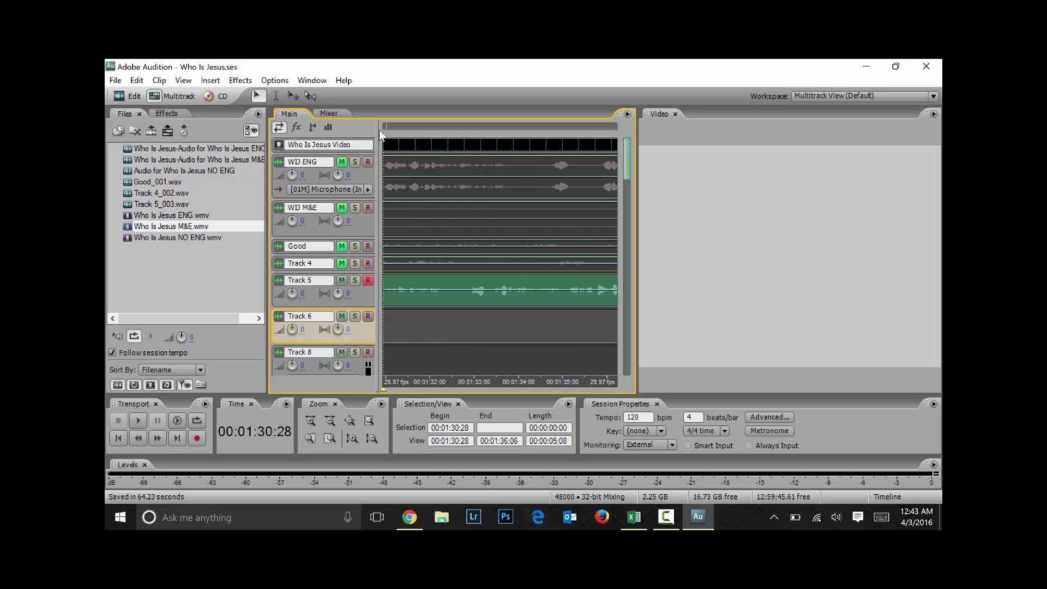
{"action": "key", "text": "Left"}
{"action": "key", "text": "Left"}
{"action": "key", "text": "Left"}
{"action": "key", "text": "Left"}
{"action": "key", "text": "Left"}
{"action": "key", "text": "Left"}
{"action": "key", "text": "ctrl+Right"}
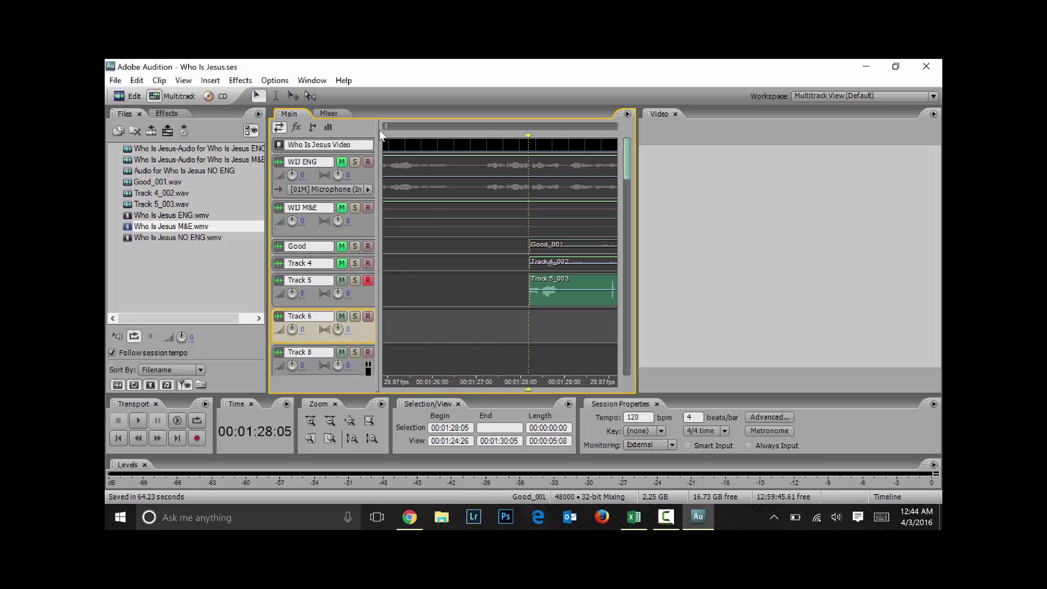
{"action": "key", "text": "ctrl+Left"}
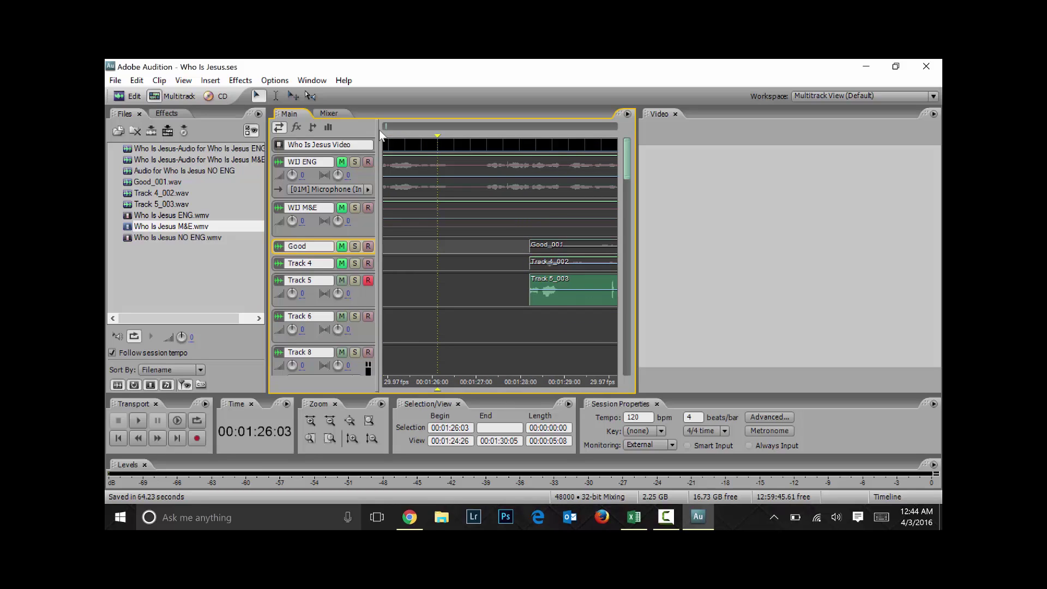
{"action": "key", "text": "ctrl+Right"}
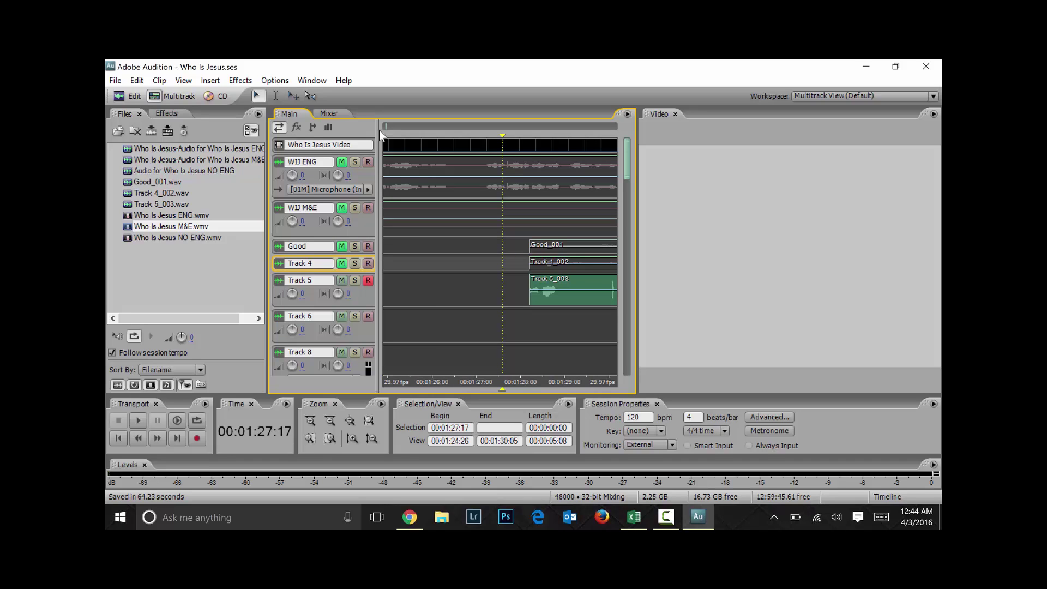
{"action": "key", "text": "Tab"}
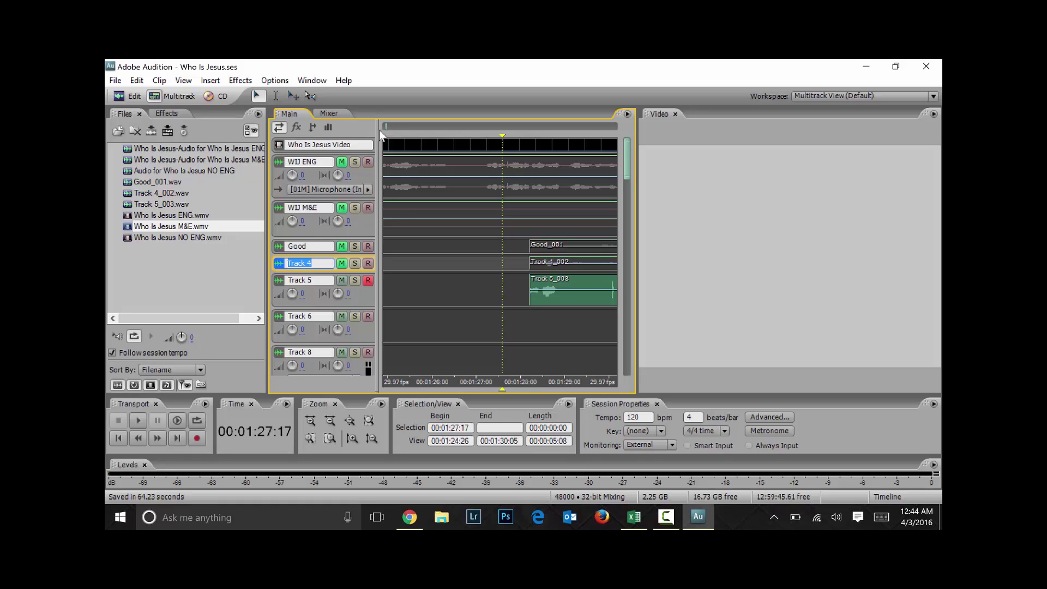
{"action": "key", "text": "Return"}
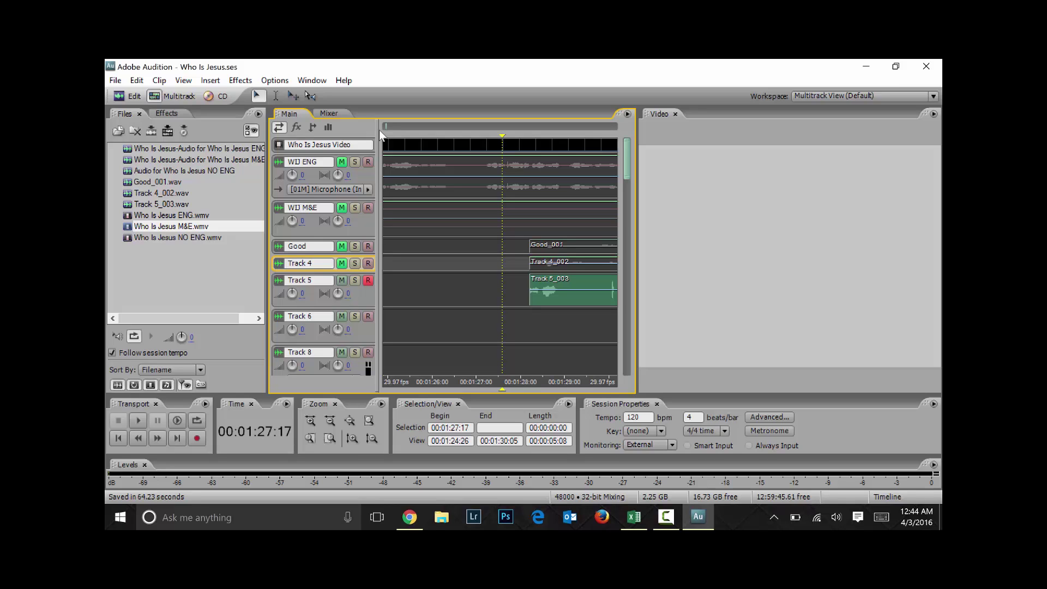
{"action": "key", "text": "backslash"}
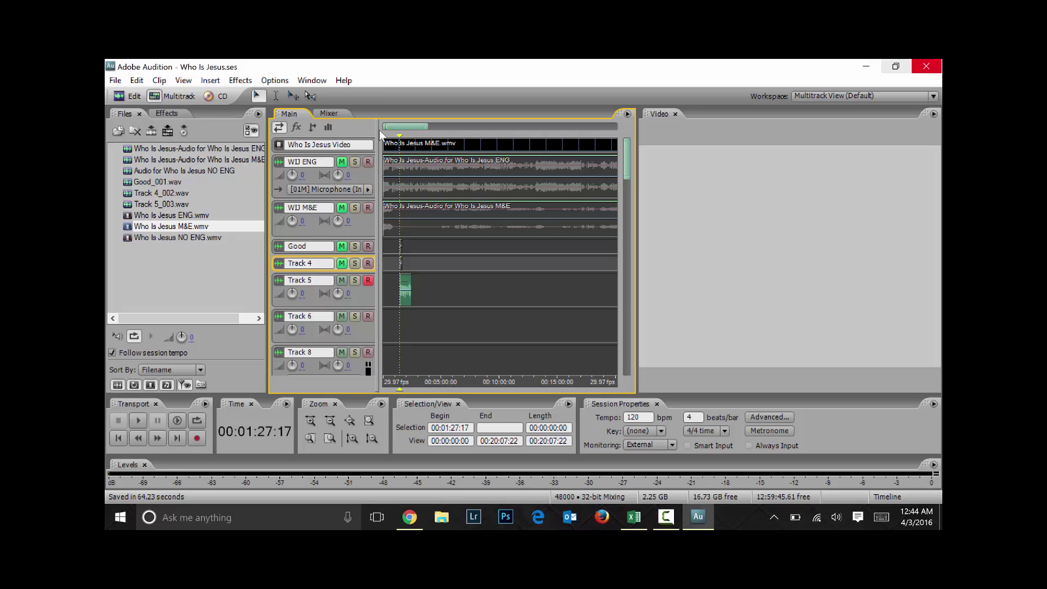
{"action": "key", "text": "super+d"}
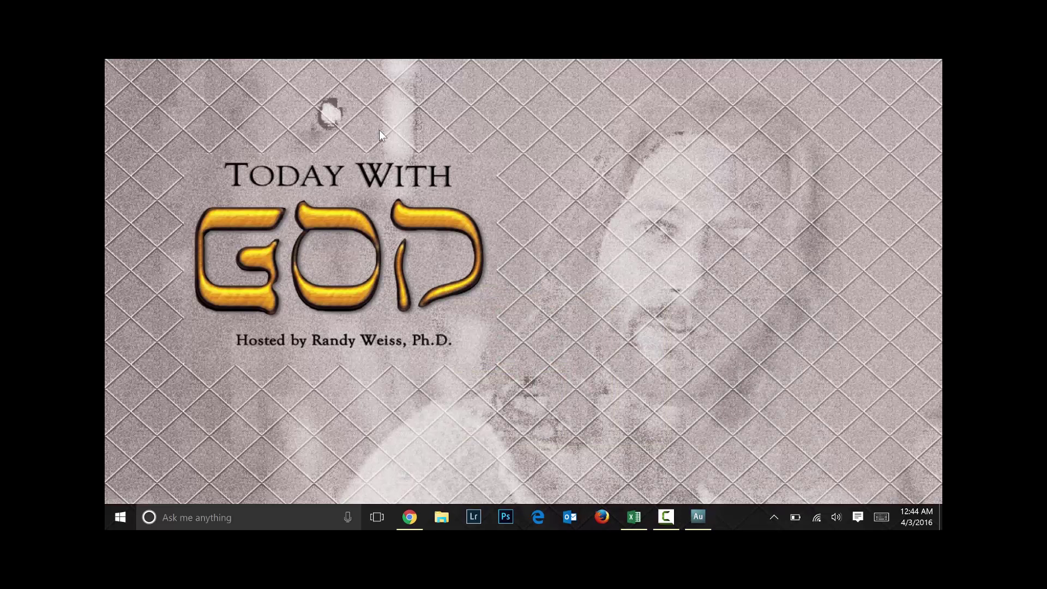
{"action": "key", "text": "super+e"}
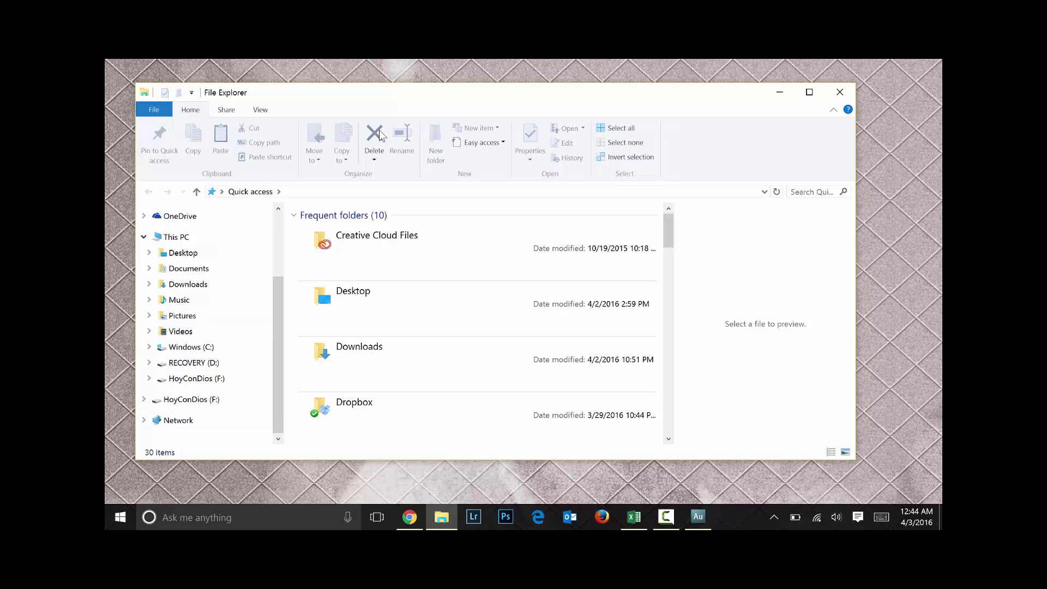
{"action": "left_click", "coordinate": [191, 400]}
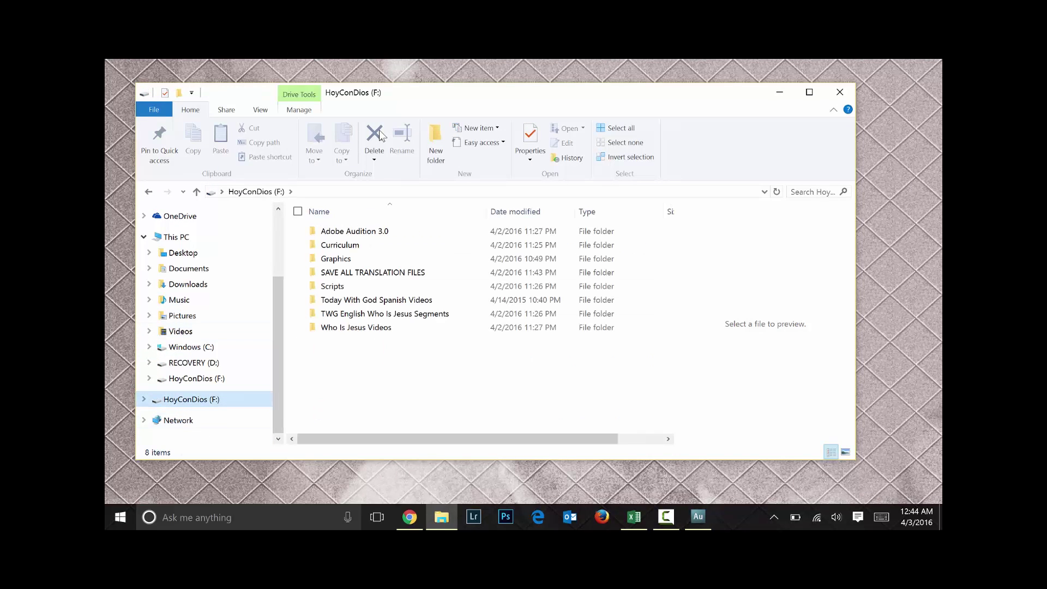
{"action": "double_click", "coordinate": [372, 272]}
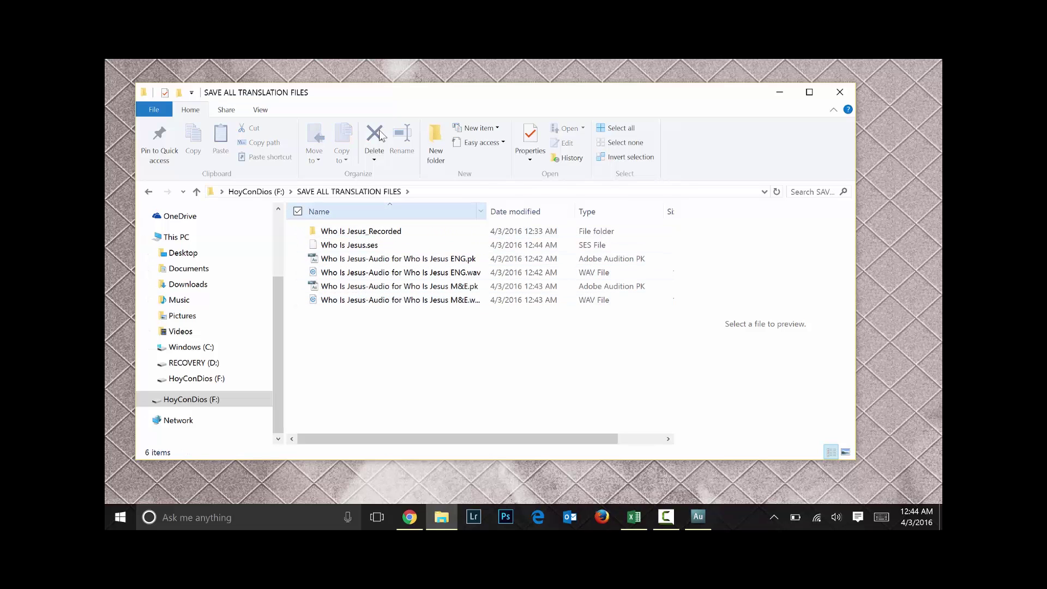
{"action": "left_click_drag", "start_coordinate": [486, 211], "coordinate": [512, 211]}
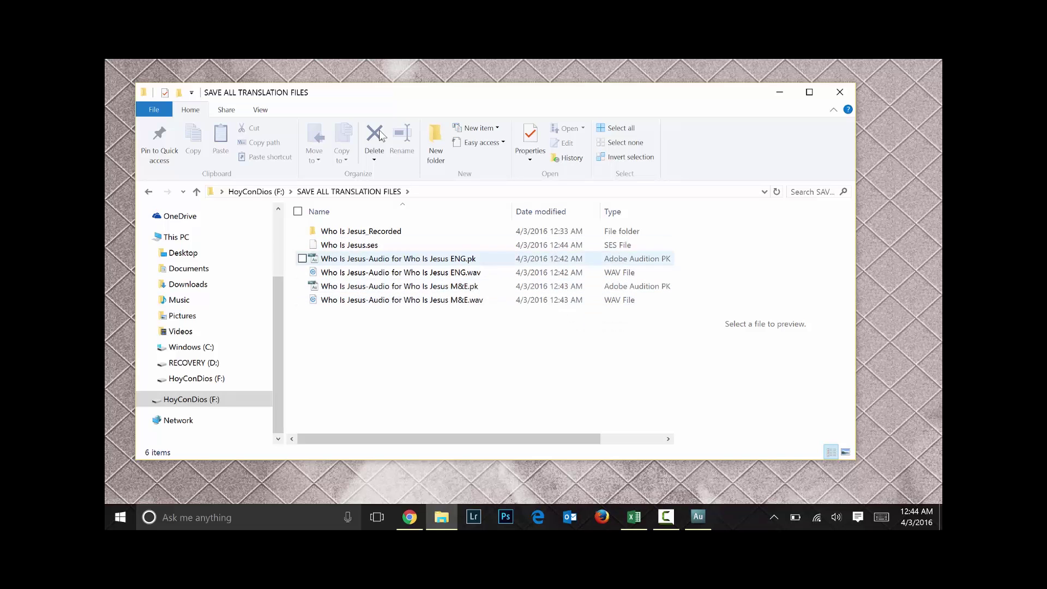
{"action": "key", "text": "Return"}
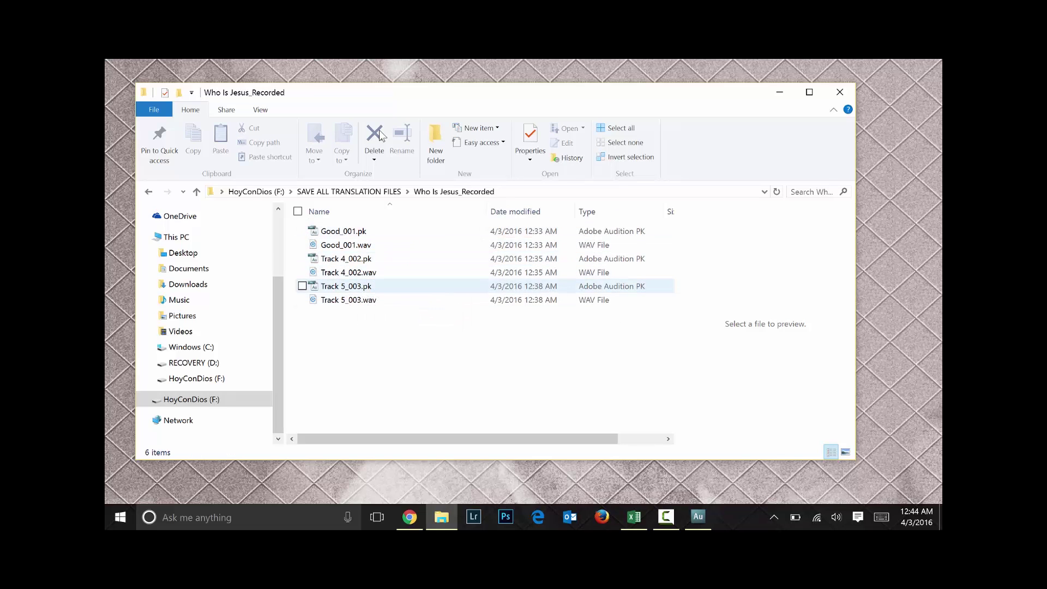
{"action": "key", "text": "BackSpace"}
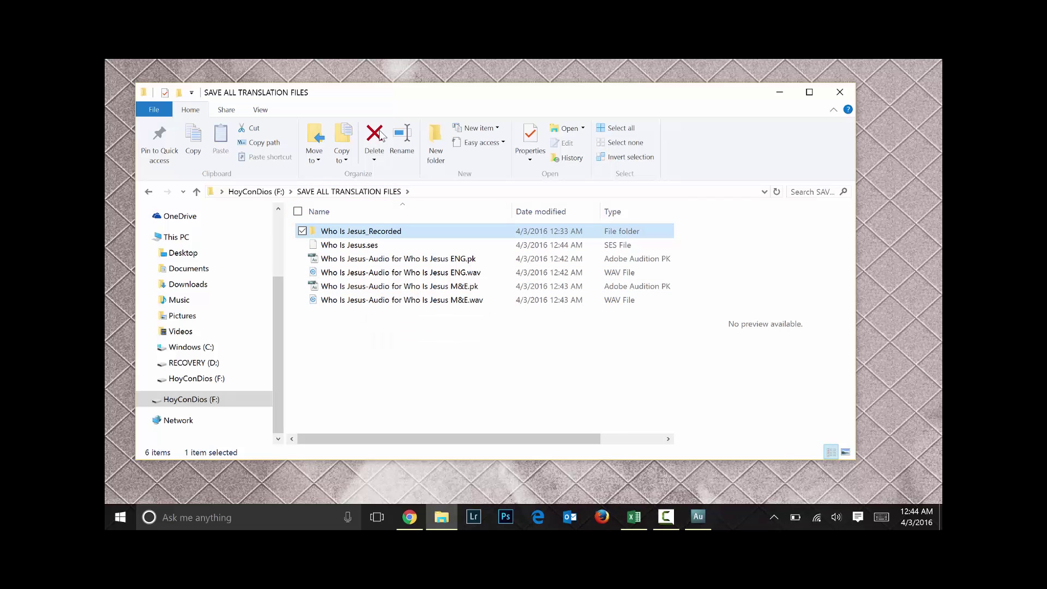
{"action": "key", "text": "BackSpace"}
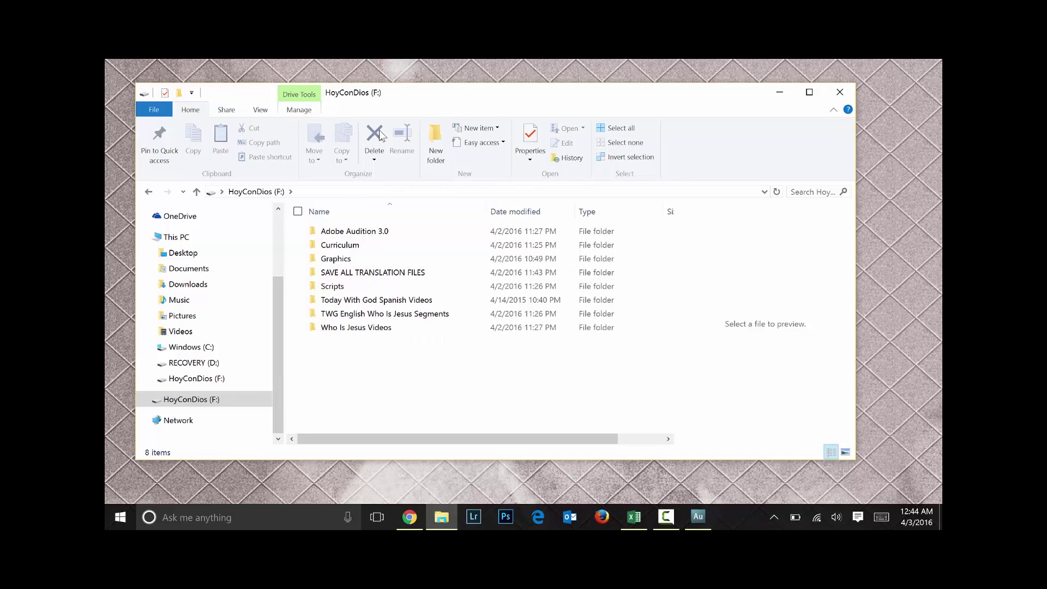
{"action": "key", "text": "Down"}
{"action": "key", "text": "Down"}
{"action": "key", "text": "Down"}
{"action": "key", "text": "Down"}
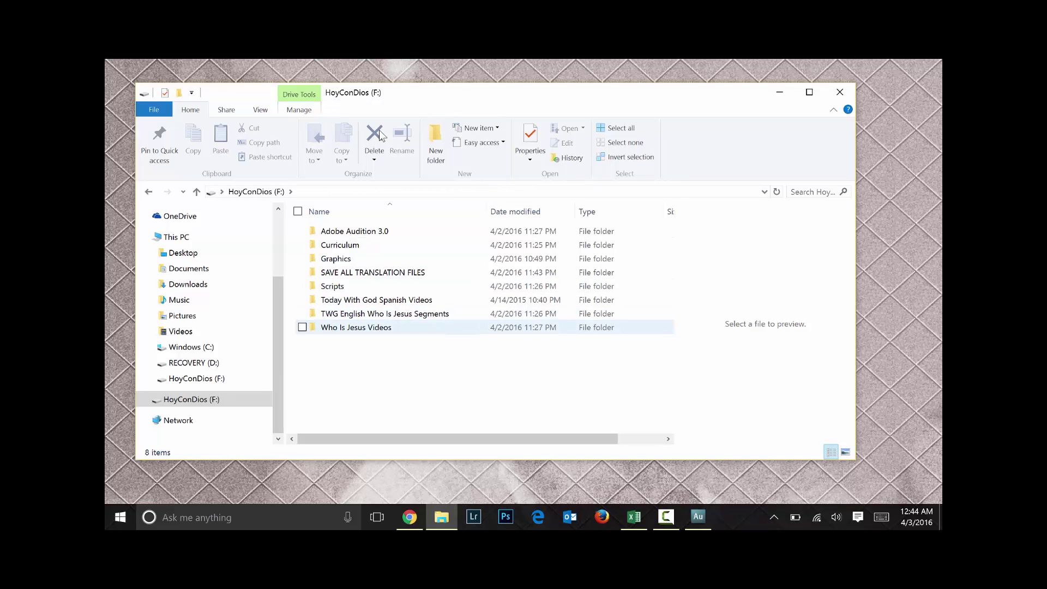
{"action": "key", "text": "Return"}
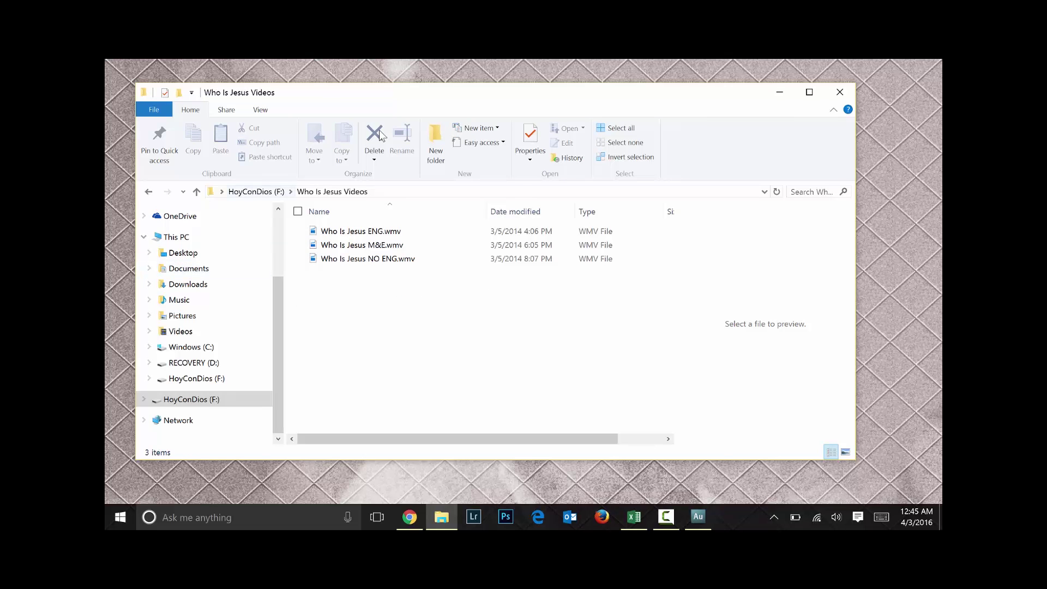
{"action": "key", "text": "BackSpace"}
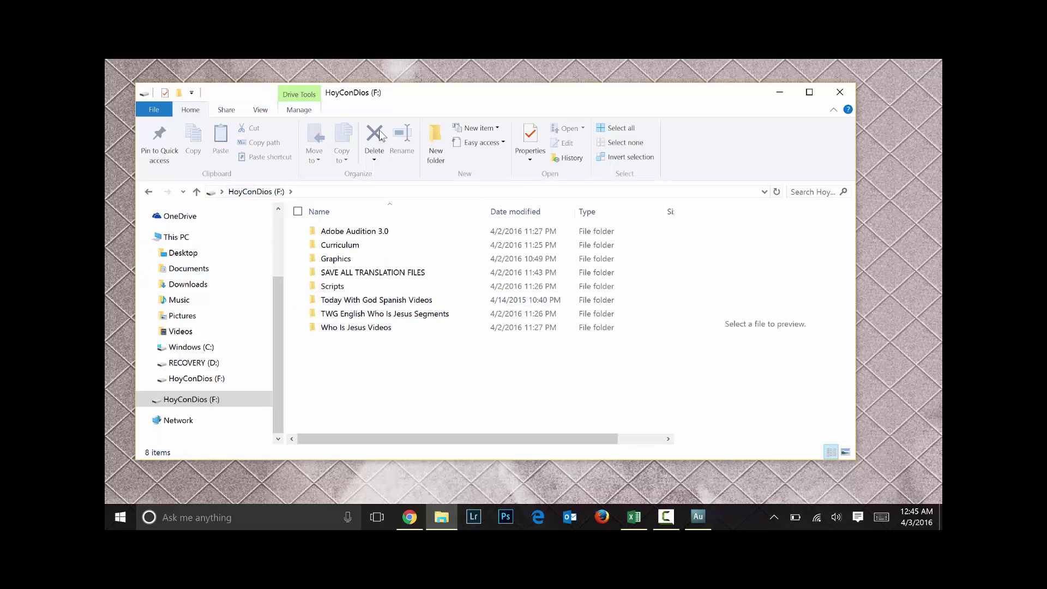
{"action": "key", "text": "alt+F4"}
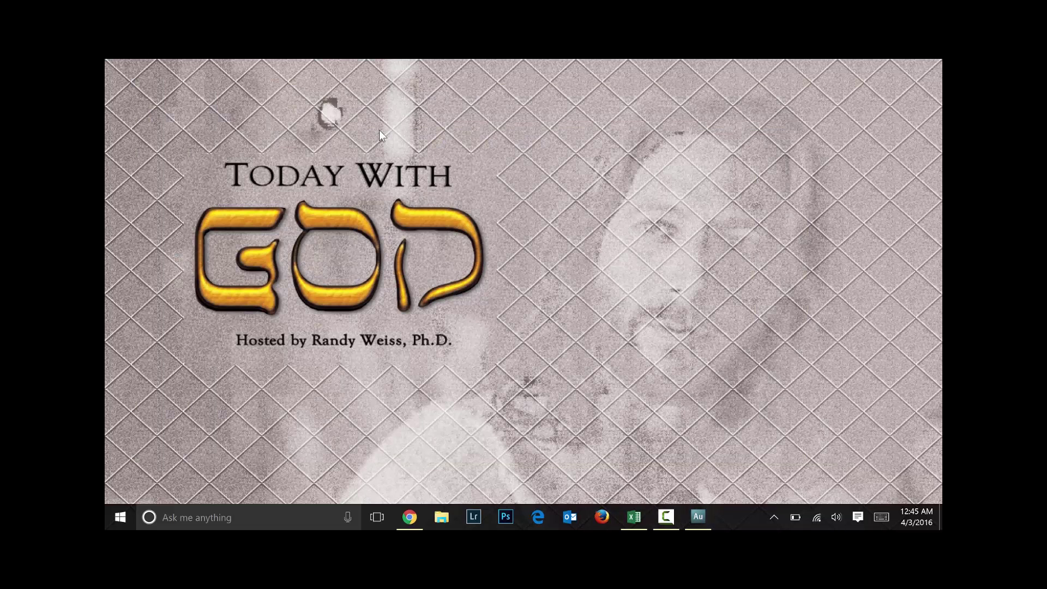
{"action": "key", "text": "alt+Tab"}
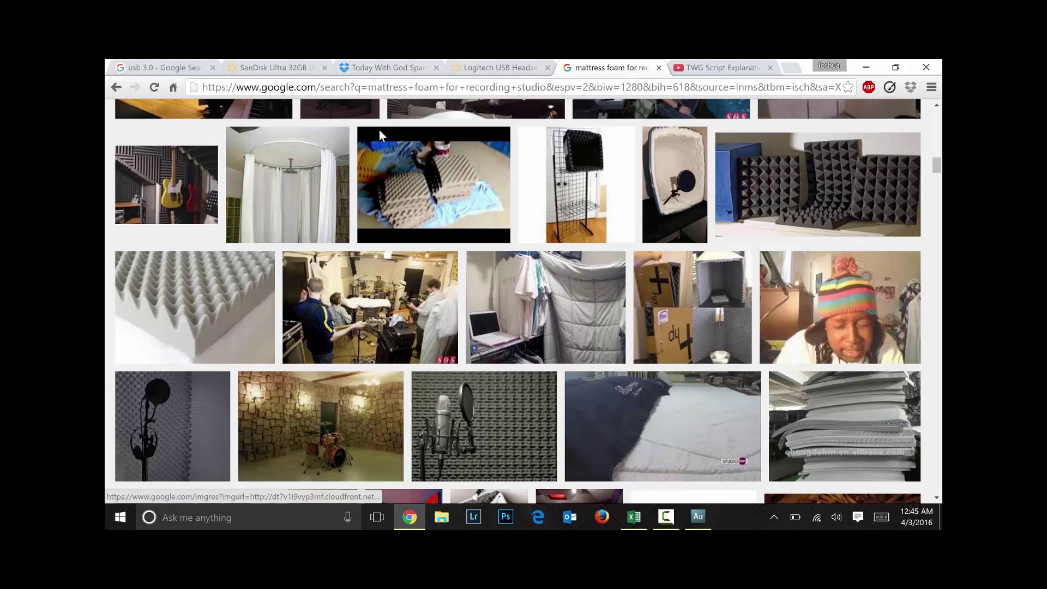
Open the presenter's YouTube channel home page in Chrome
{"action": "key", "text": "ctrl+Tab"}
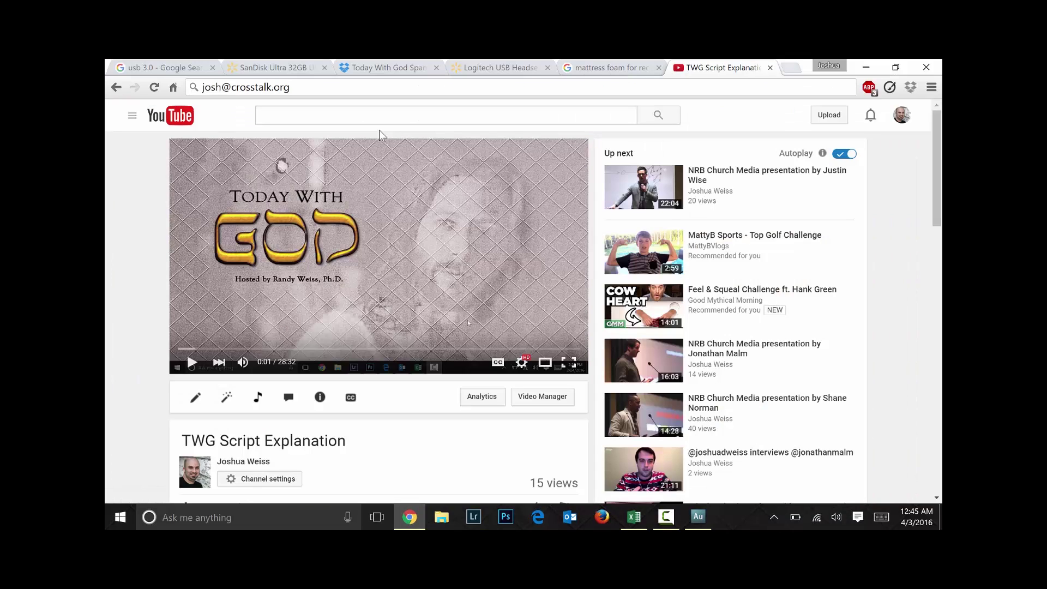
{"action": "key", "text": "ctrl+l"}
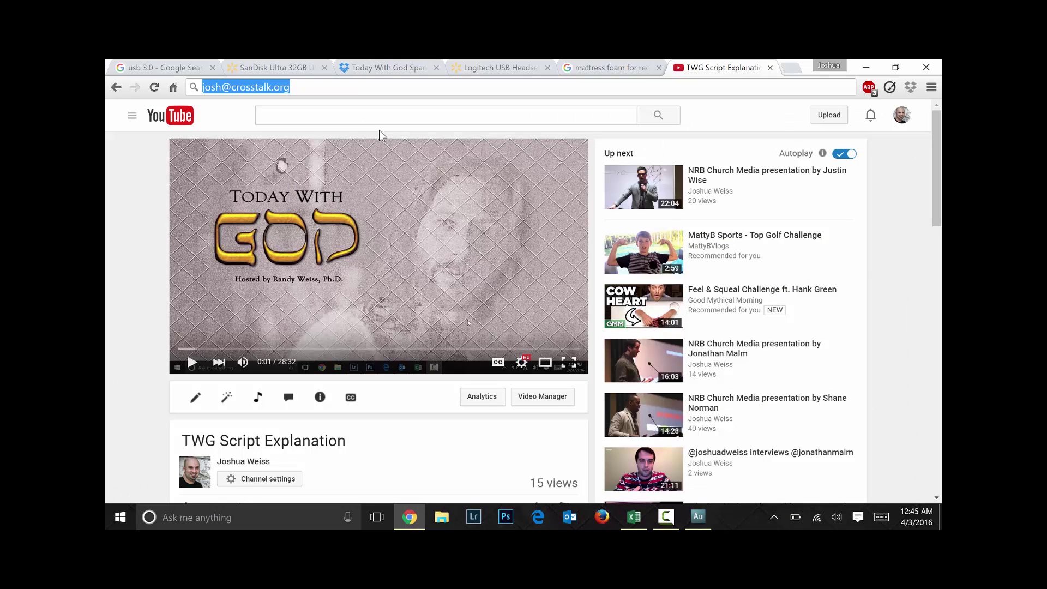
{"action": "key", "text": "End"}
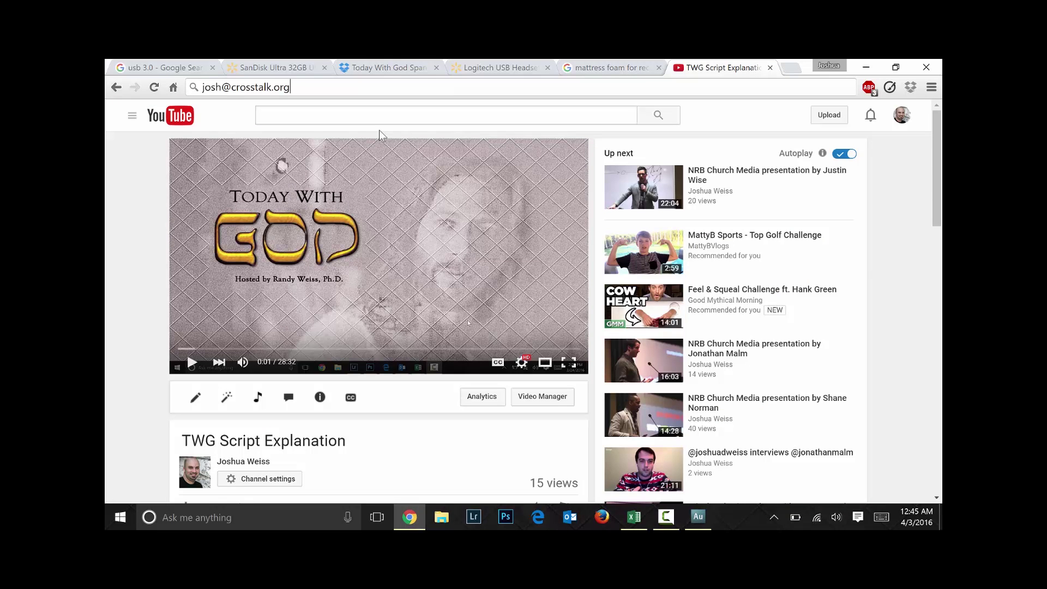
{"action": "key", "text": "ctrl+l"}
{"action": "type", "text": "youtu"}
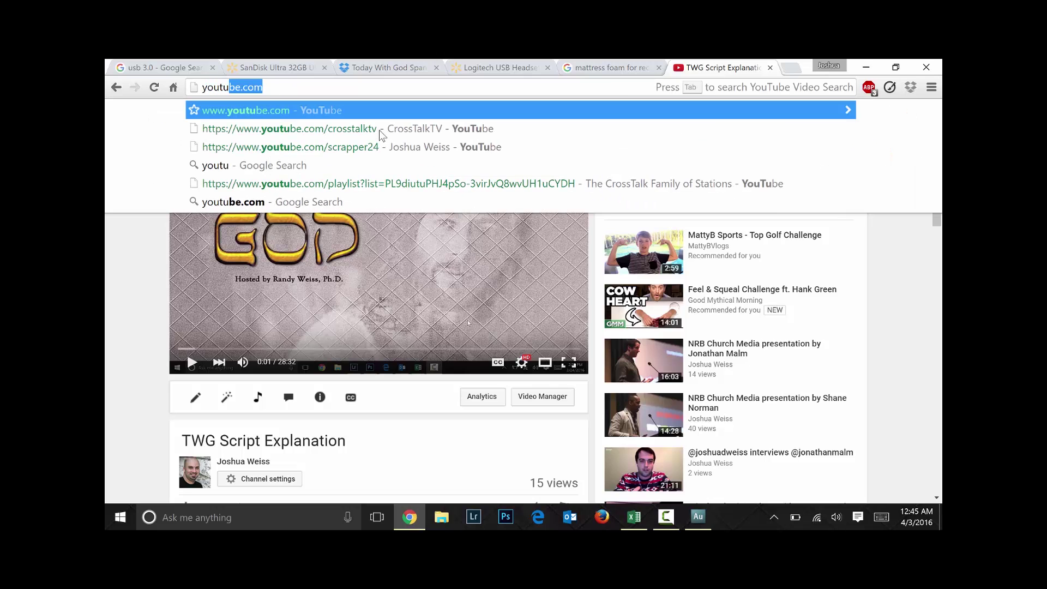
{"action": "type", "text": "be"}
{"action": "key", "text": "Tab"}
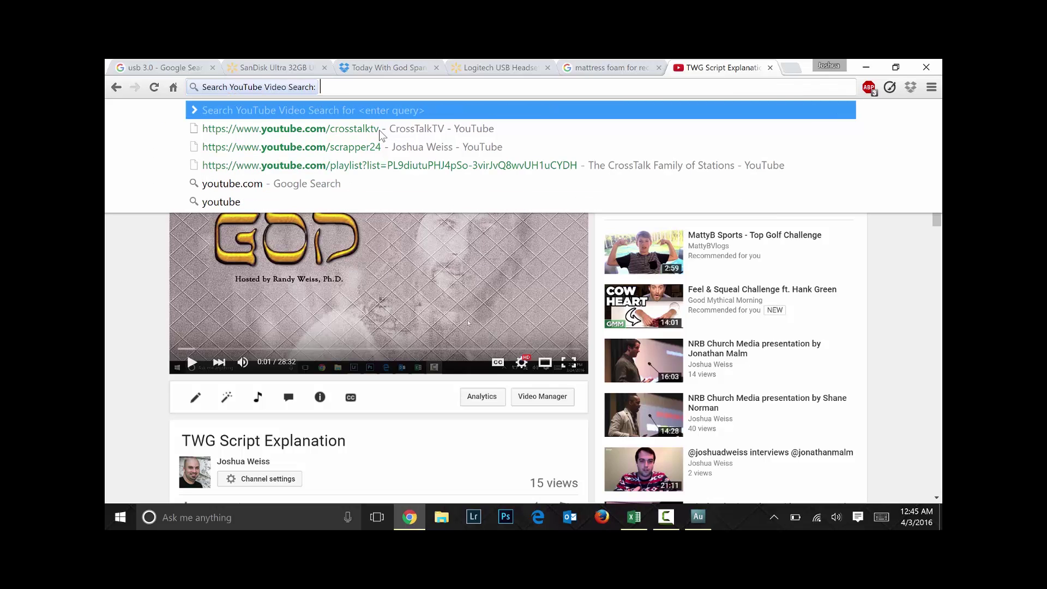
{"action": "type", "text": "y"}
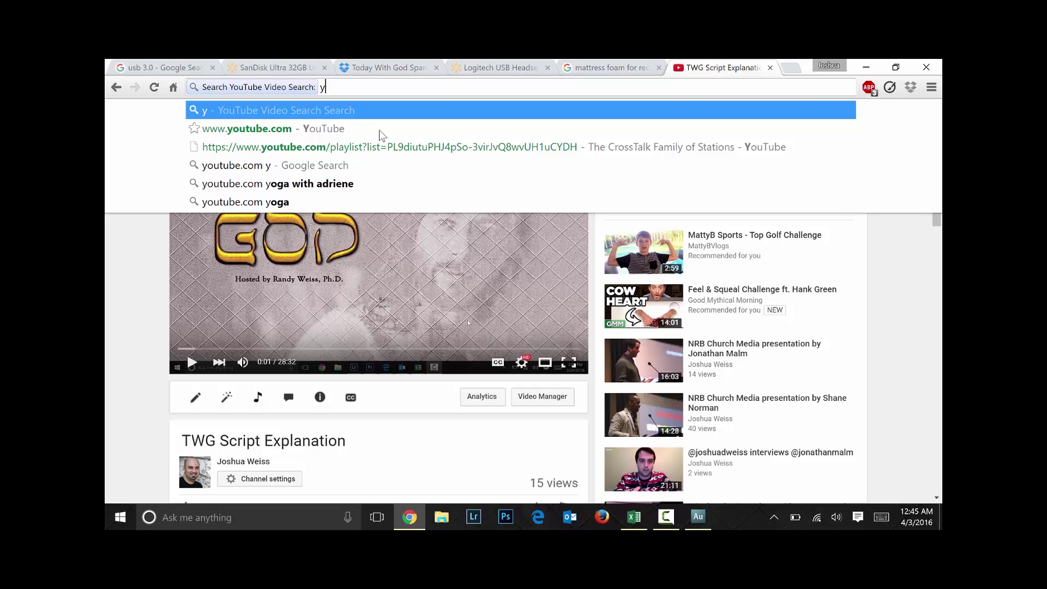
{"action": "key", "text": "alt+Left"}
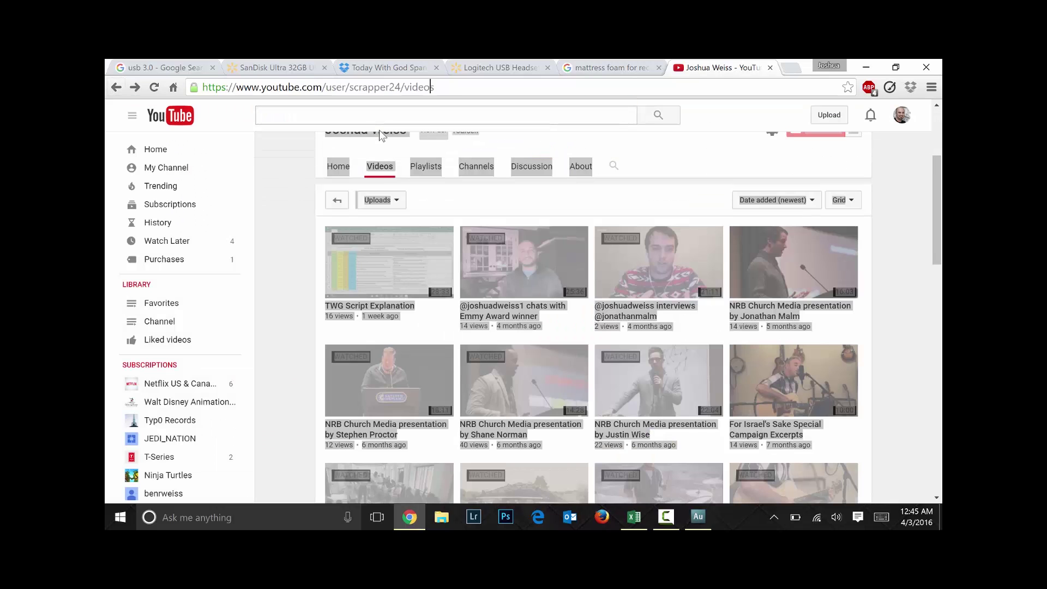
{"action": "type", "text": "scrapper24"}
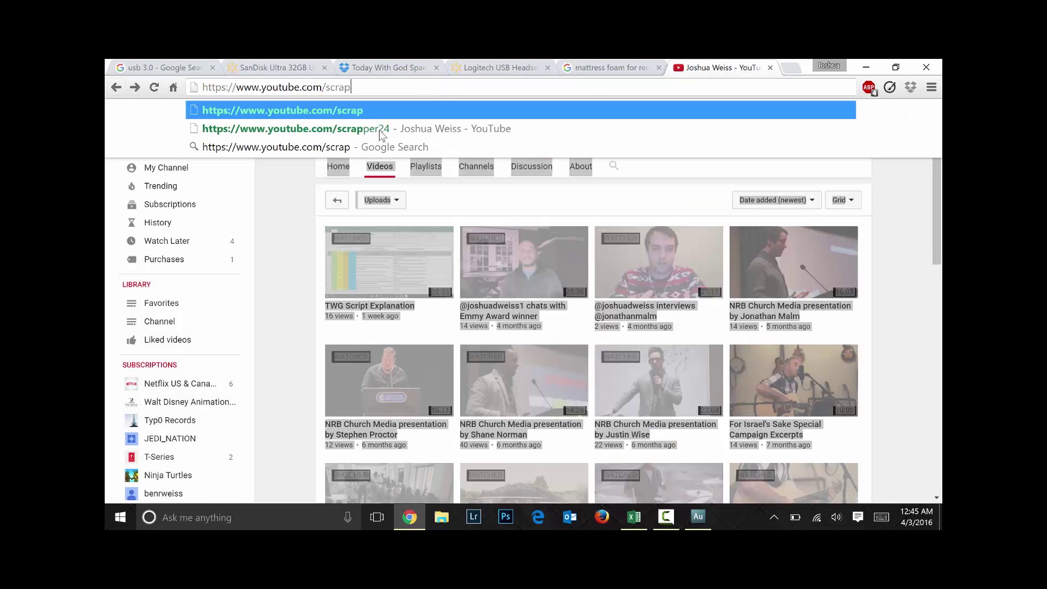
{"action": "key", "text": "Return"}
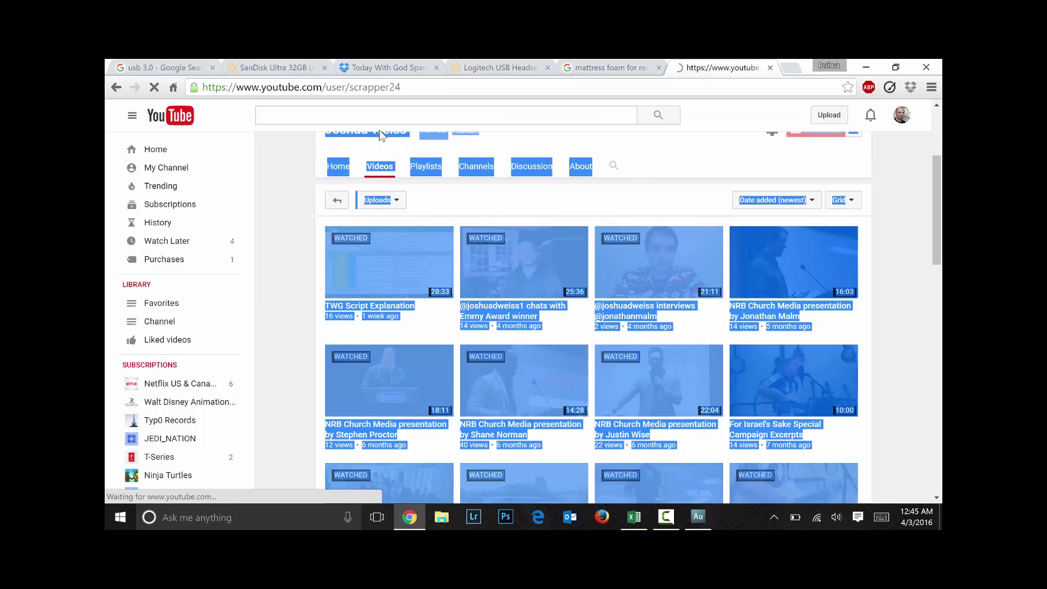
Go to the presenter's Facebook profile page
{"action": "key", "text": "ctrl+l"}
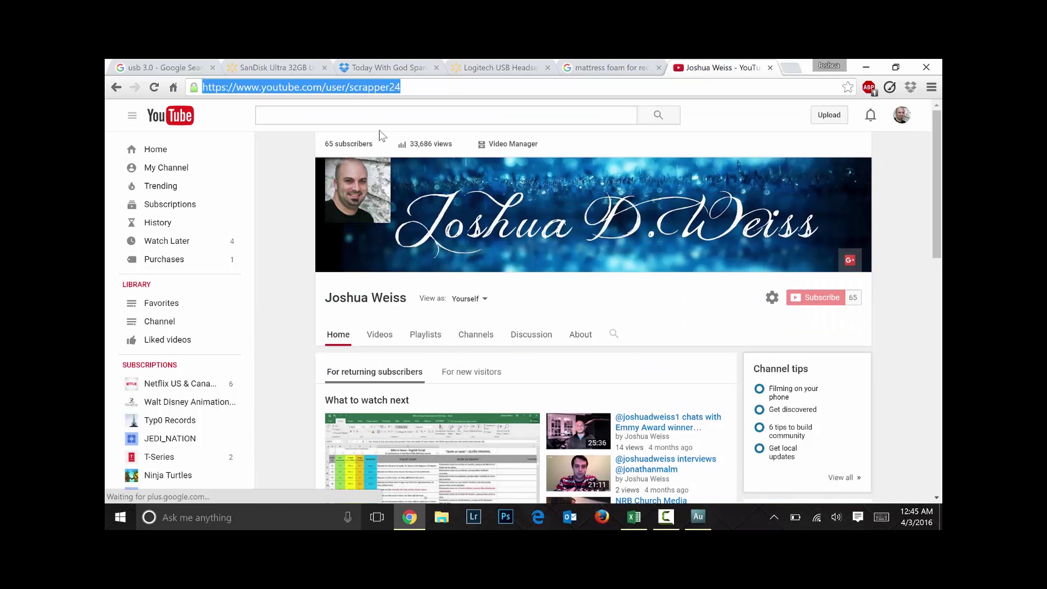
{"action": "type", "text": "facebook.com/"}
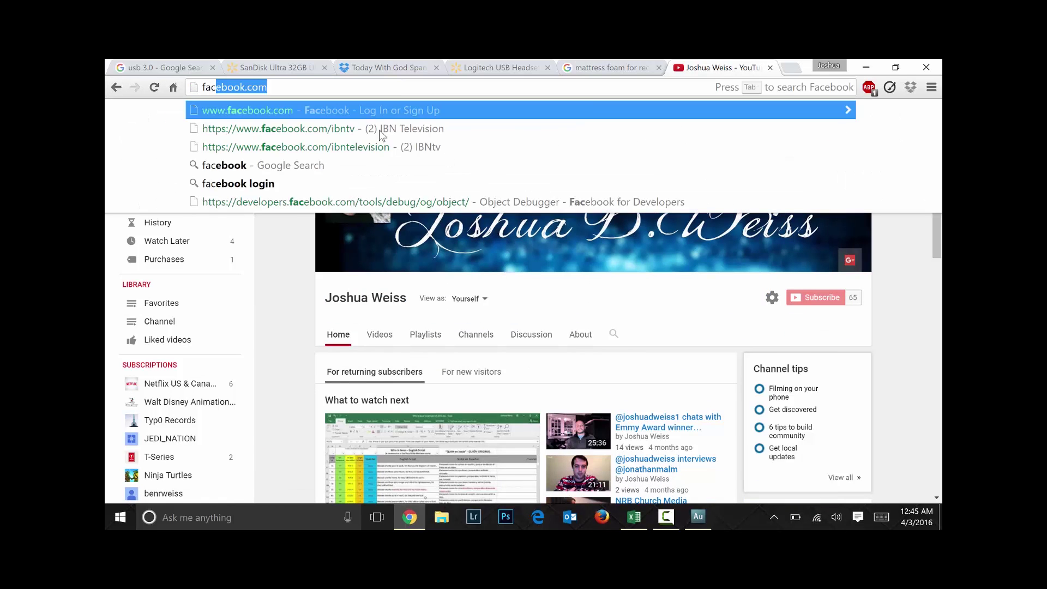
{"action": "type", "text": "joshu"}
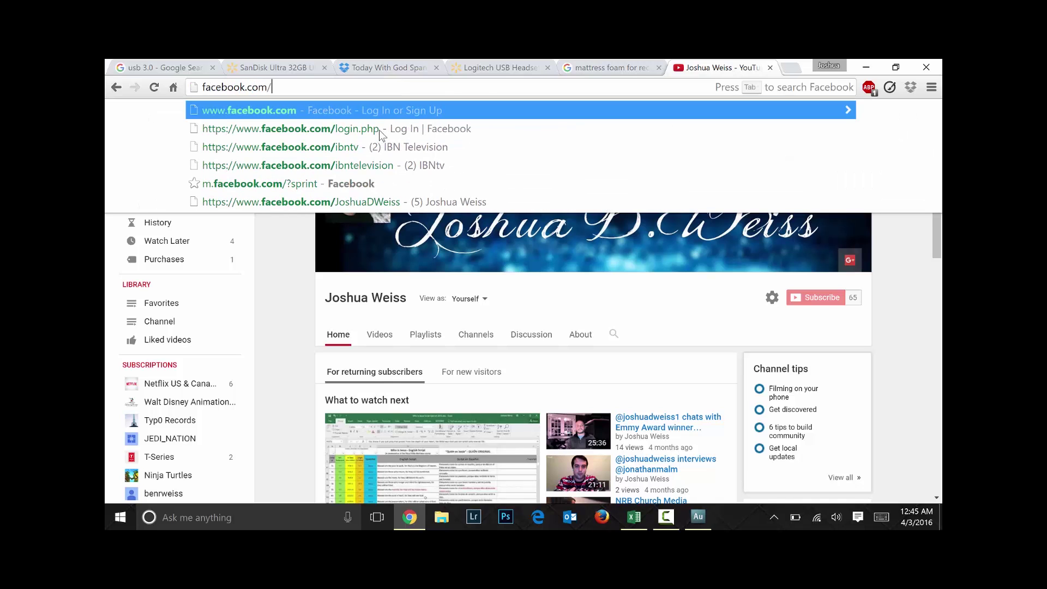
{"action": "type", "text": "adweiss"}
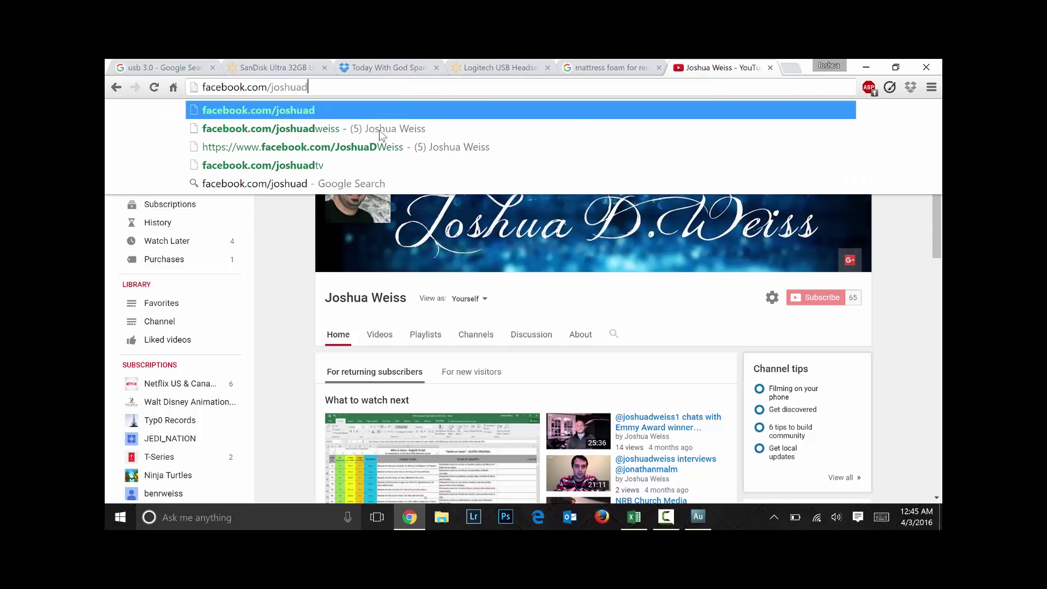
{"action": "key", "text": "Return"}
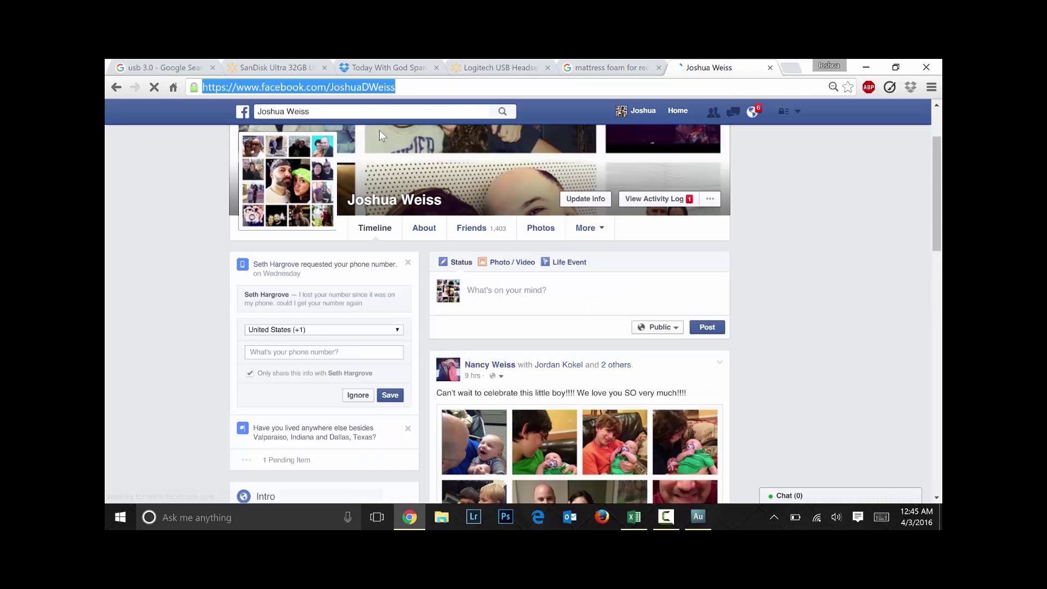
Open the presenter's Twitter profile, then his Periscope profile
{"action": "type", "text": "twitter.com/s"}
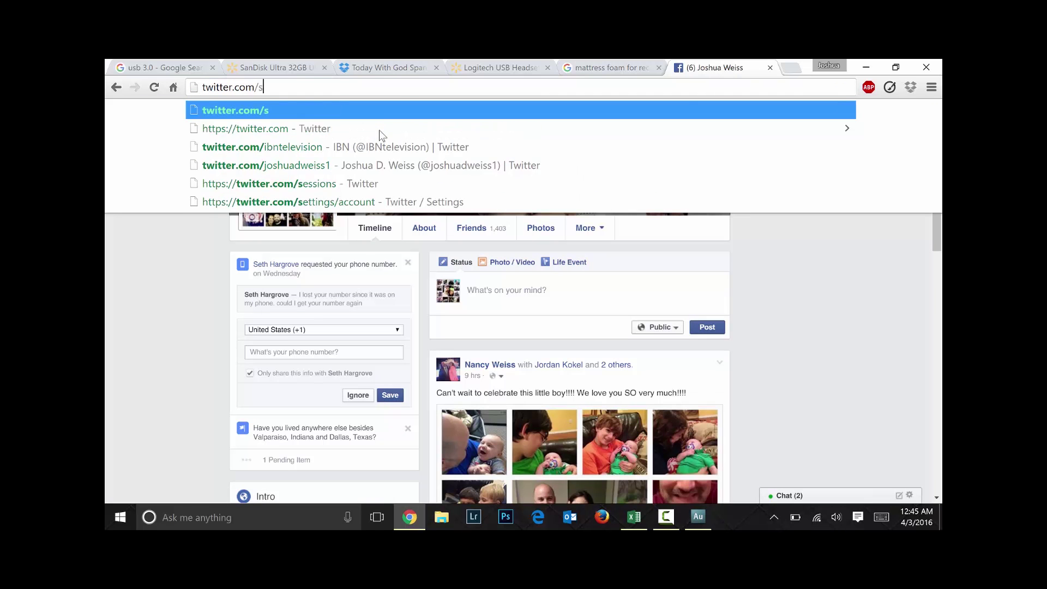
{"action": "key", "text": "BackSpace"}
{"action": "type", "text": "joshuad"}
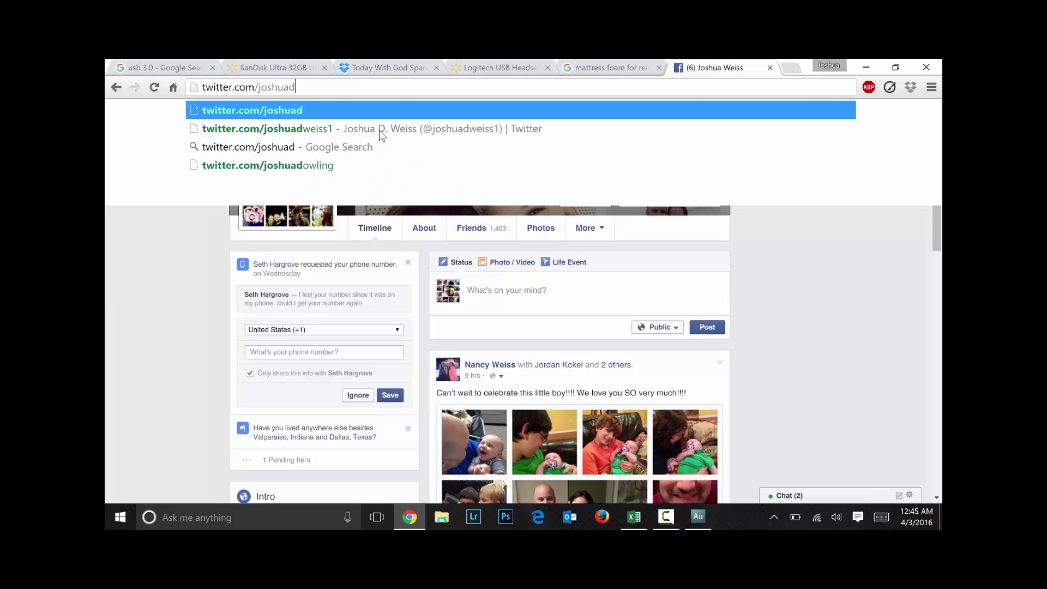
{"action": "type", "text": "weiss1"}
{"action": "key", "text": "Return"}
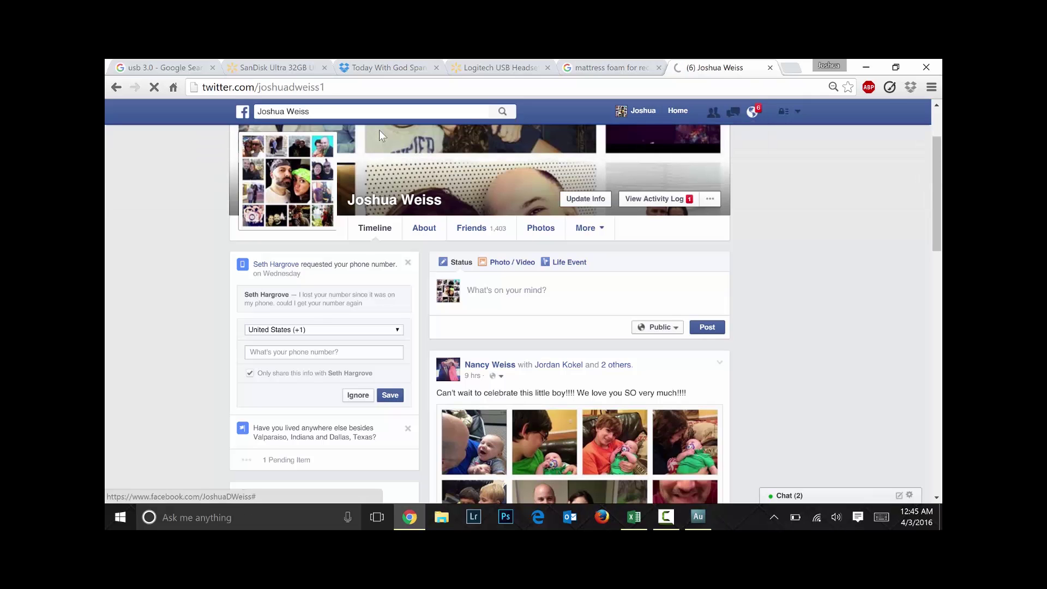
{"action": "key", "text": "ctrl+l"}
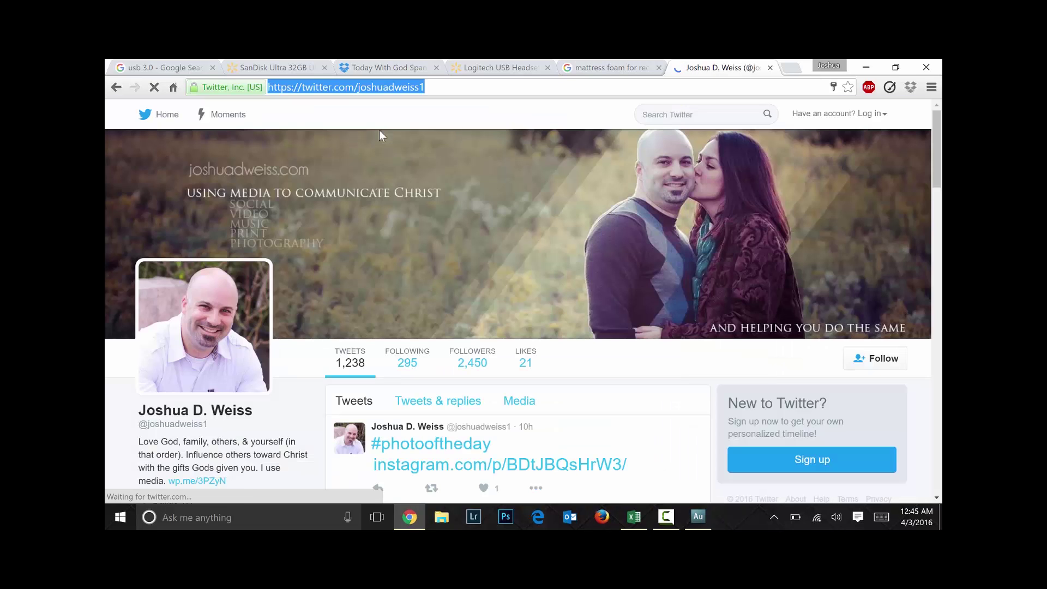
{"action": "type", "text": "periscop"}
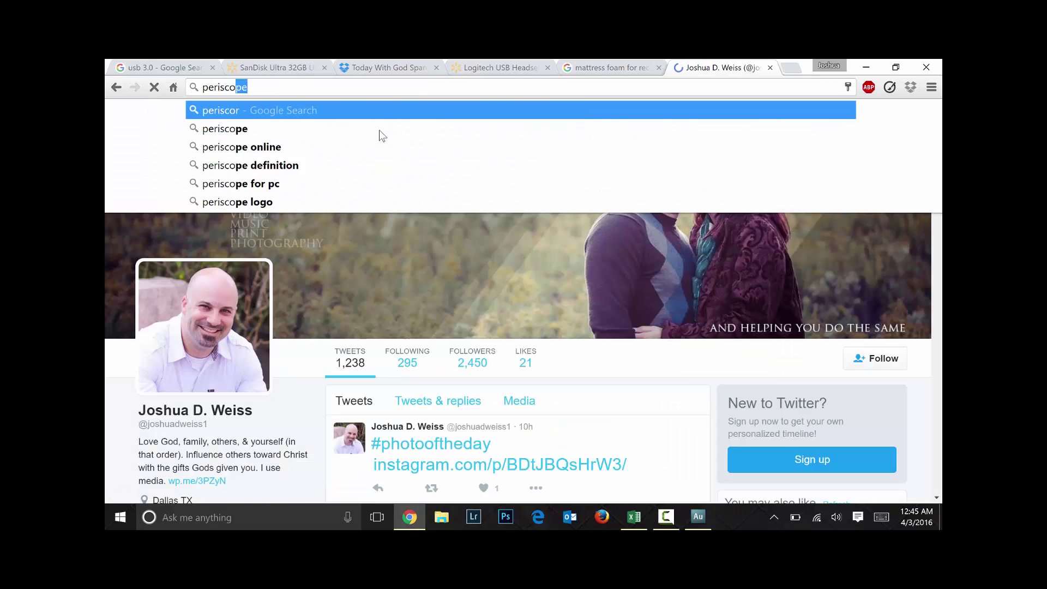
{"action": "type", "text": "e.t"}
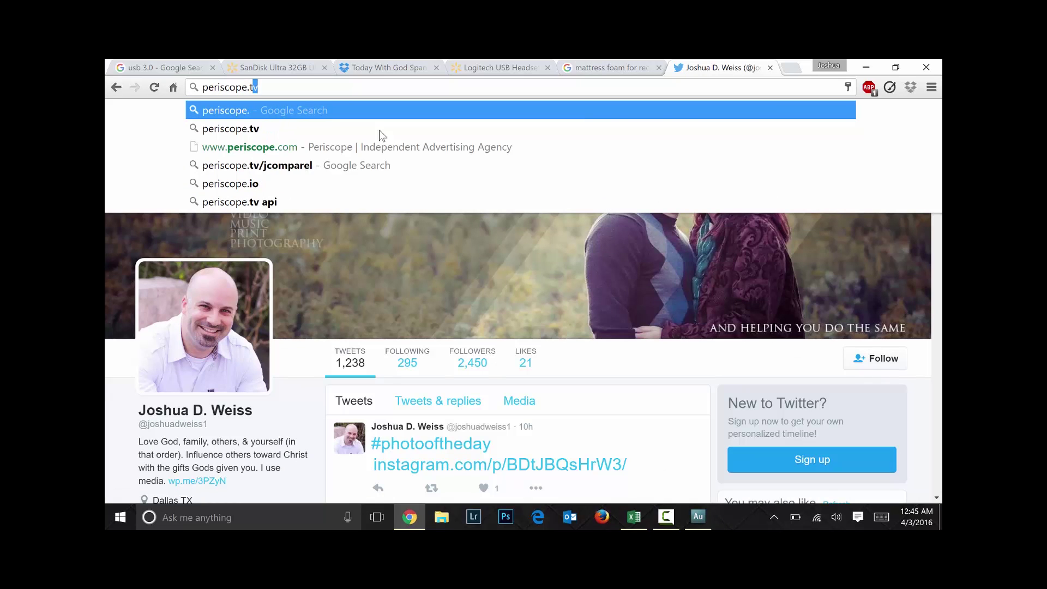
{"action": "type", "text": "v/joshuadwei"}
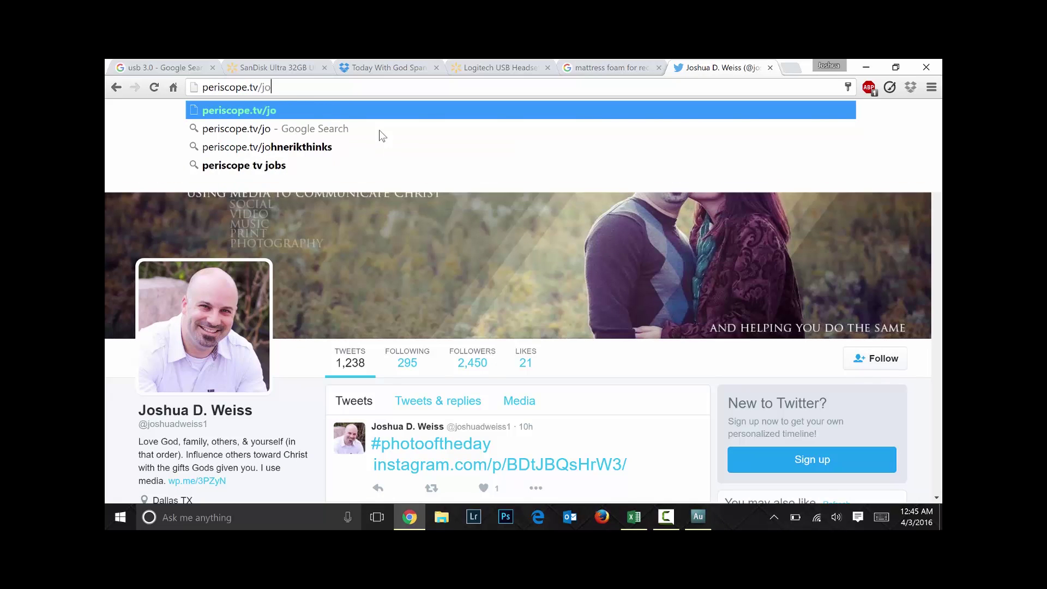
{"action": "type", "text": "ss"}
{"action": "key", "text": "Return"}
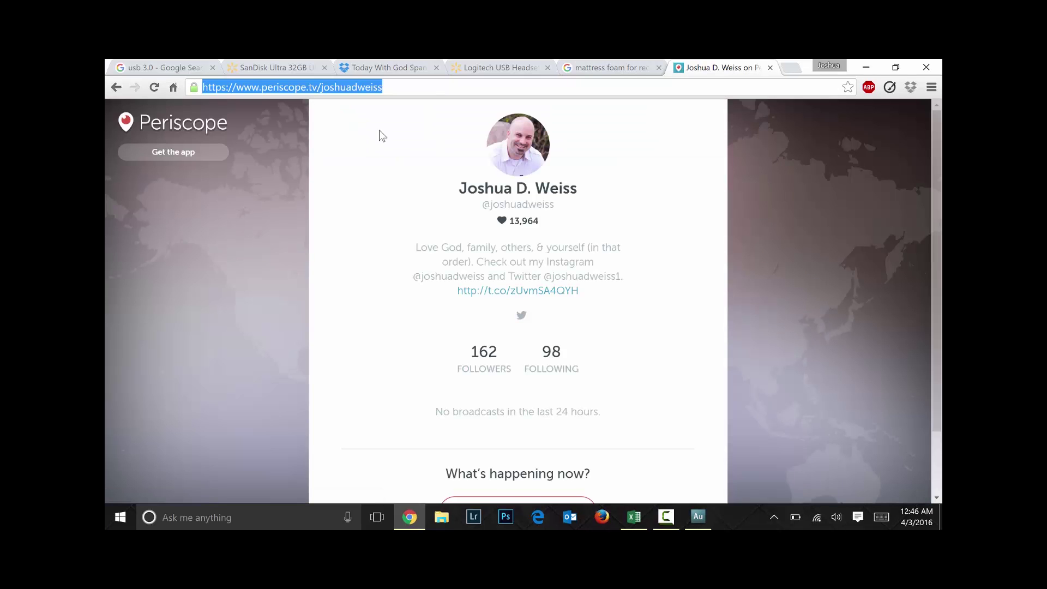
Open the presenter's LinkedIn and Instagram profiles, then minimise Chrome to the desktop
{"action": "type", "text": "l"}
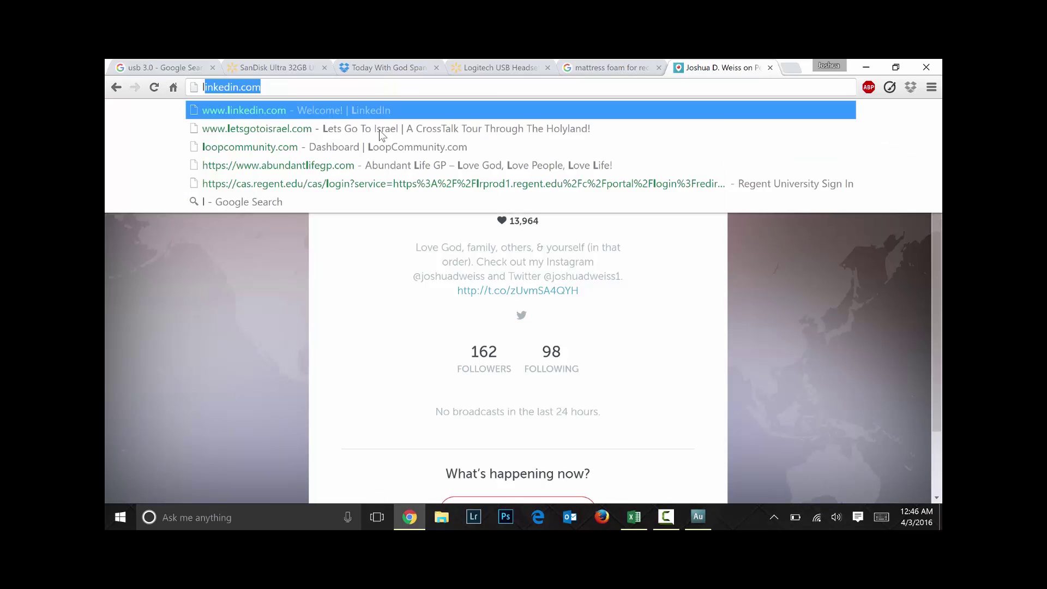
{"action": "type", "text": "inkedin.com"}
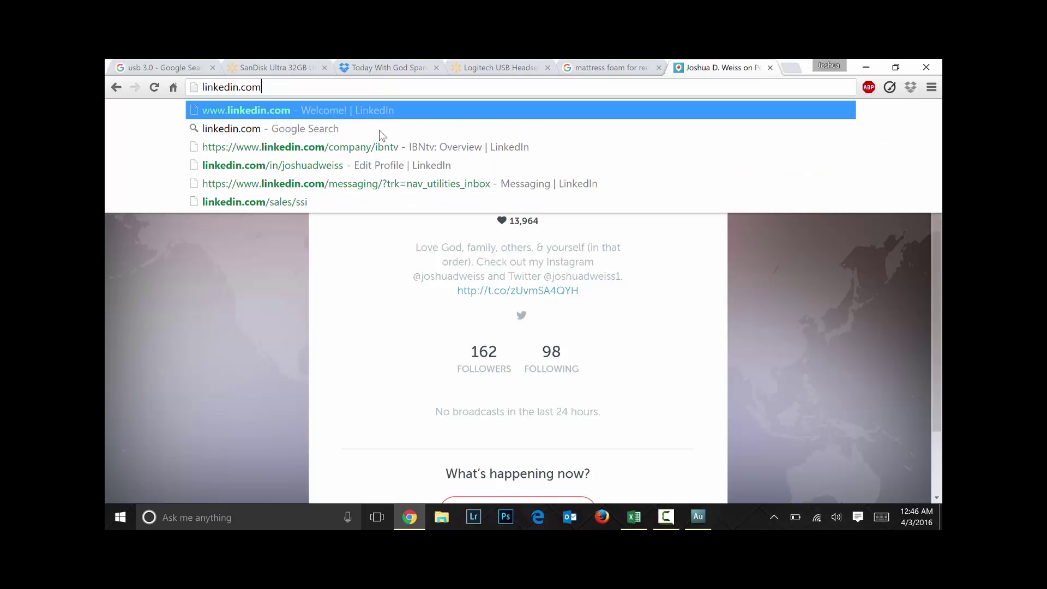
{"action": "type", "text": "/in/joshuadwe"}
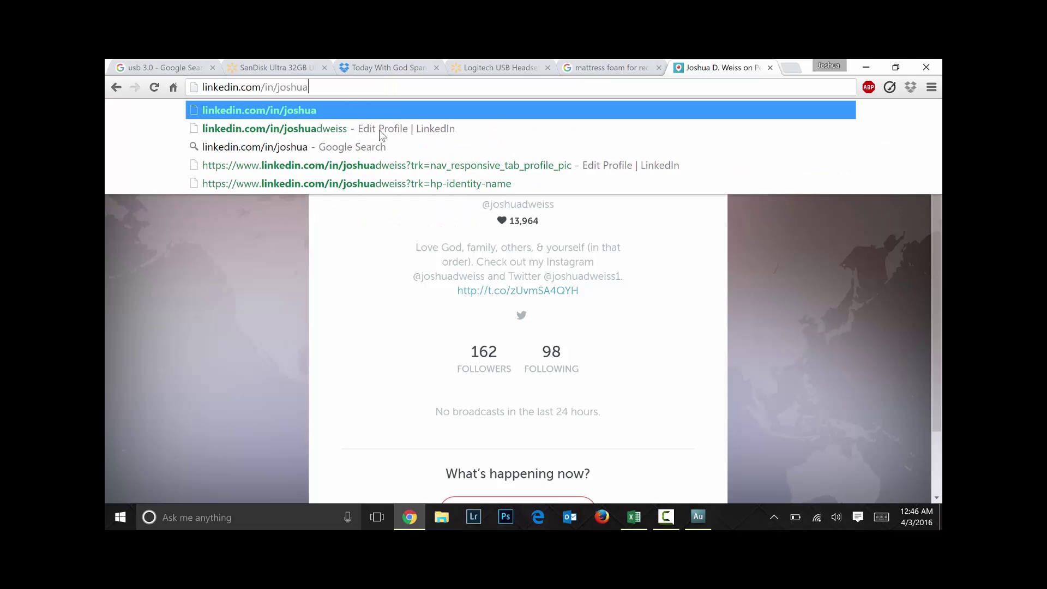
{"action": "type", "text": "iss"}
{"action": "key", "text": "Return"}
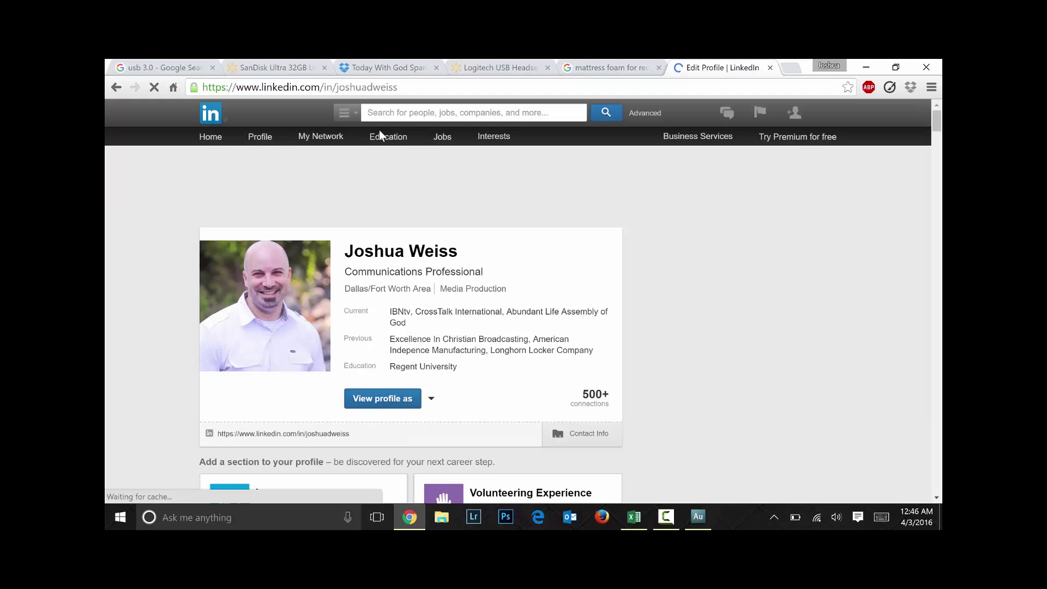
{"action": "key", "text": "ctrl+l"}
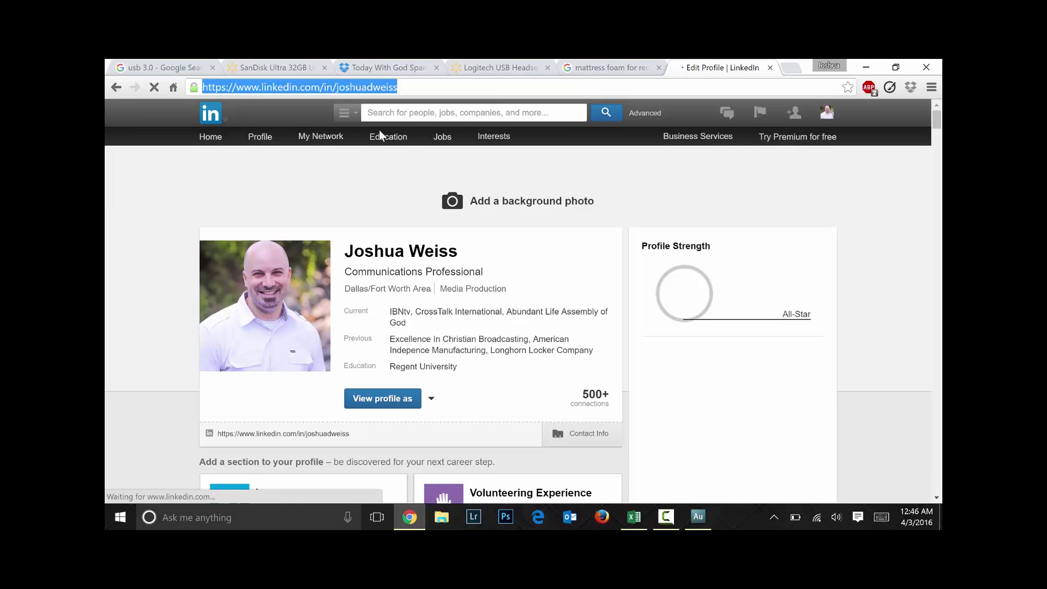
{"action": "type", "text": "ins"}
{"action": "key", "text": "Right"}
{"action": "type", "text": "/jos"}
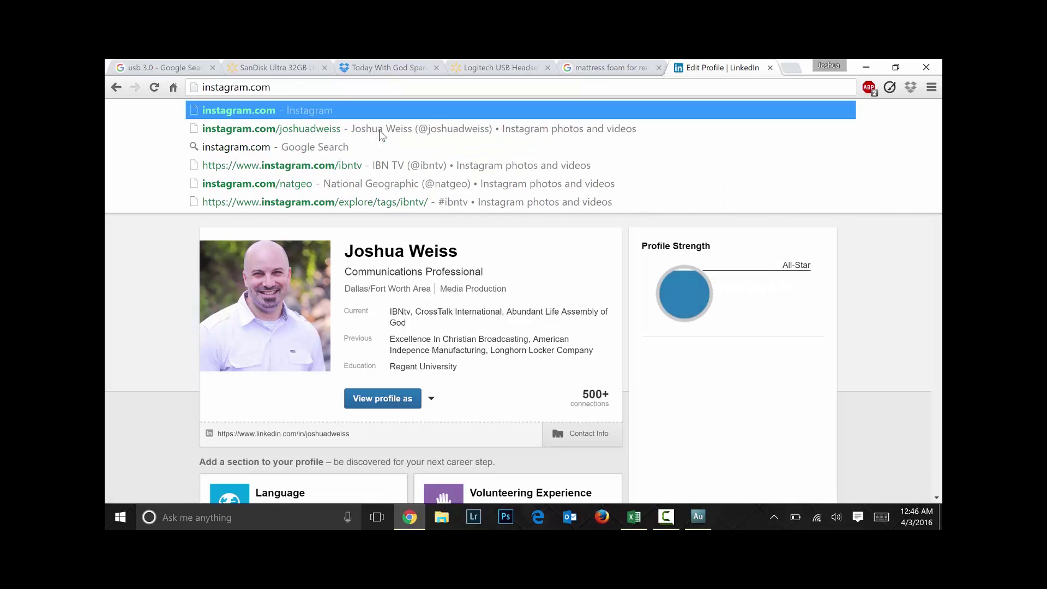
{"action": "type", "text": "huadweiss"}
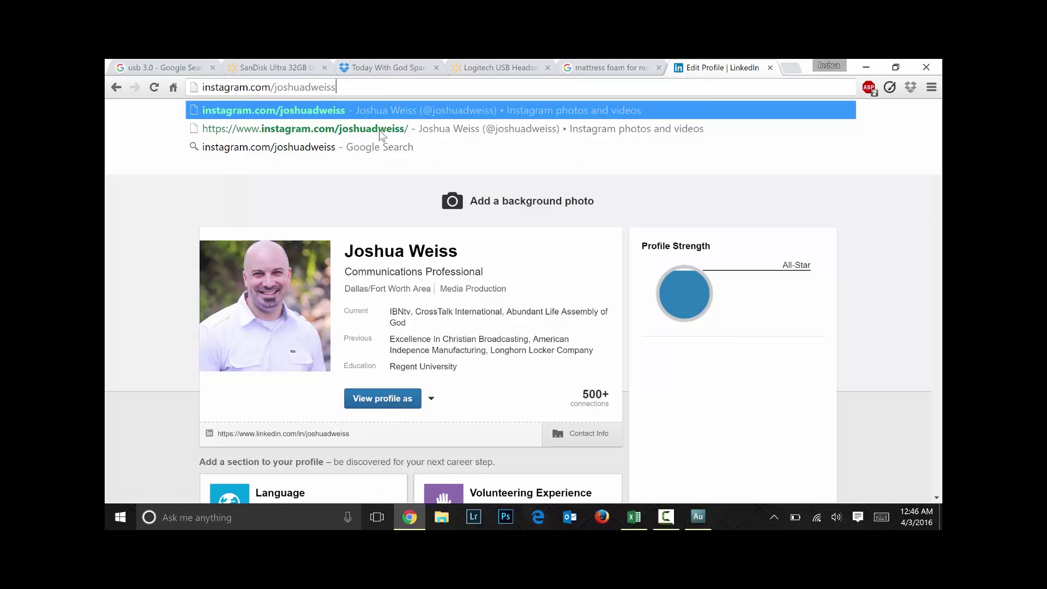
{"action": "key", "text": "Return"}
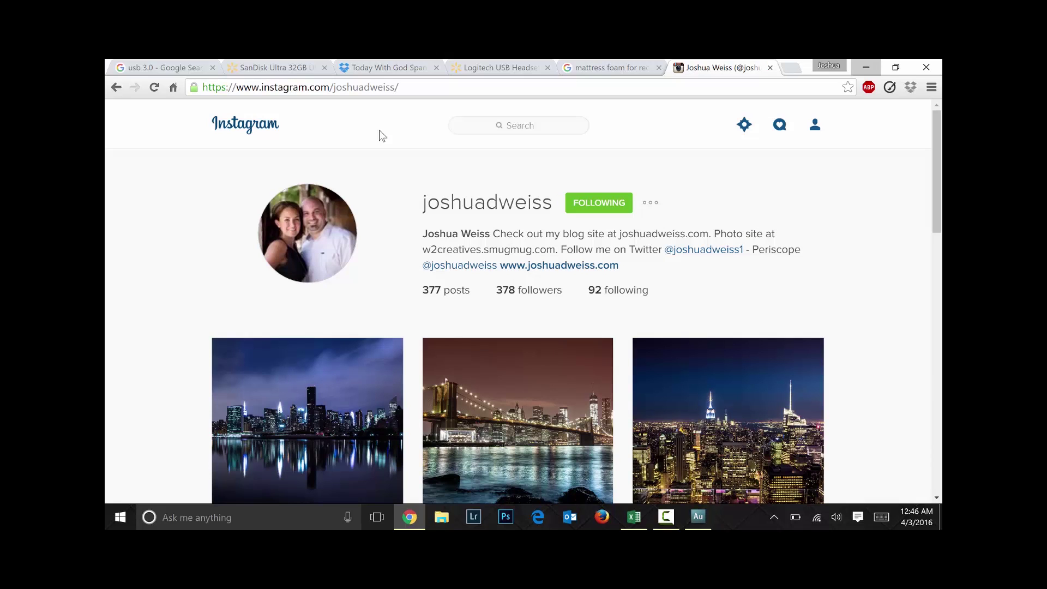
{"action": "left_click", "coordinate": [866, 67]}
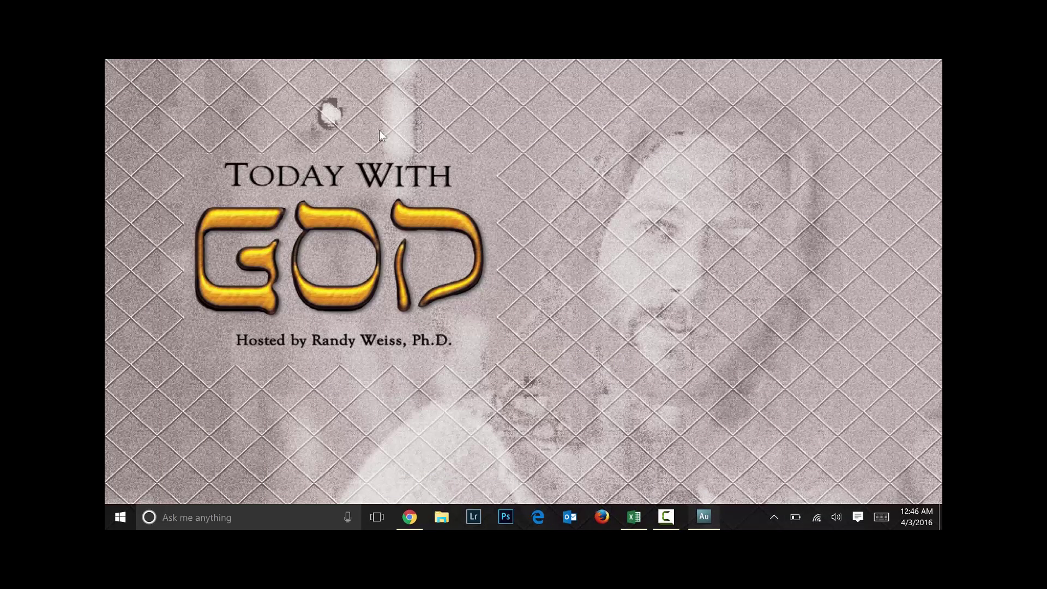